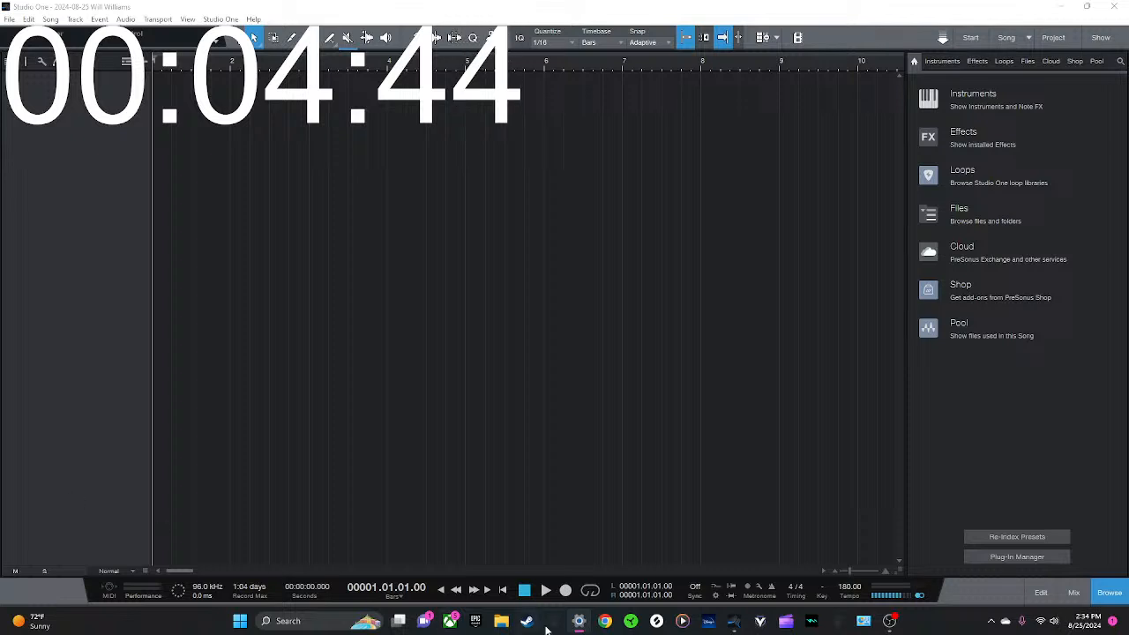
Set the audio device to Windows Audio in the audio setup options
left_click(221, 18)
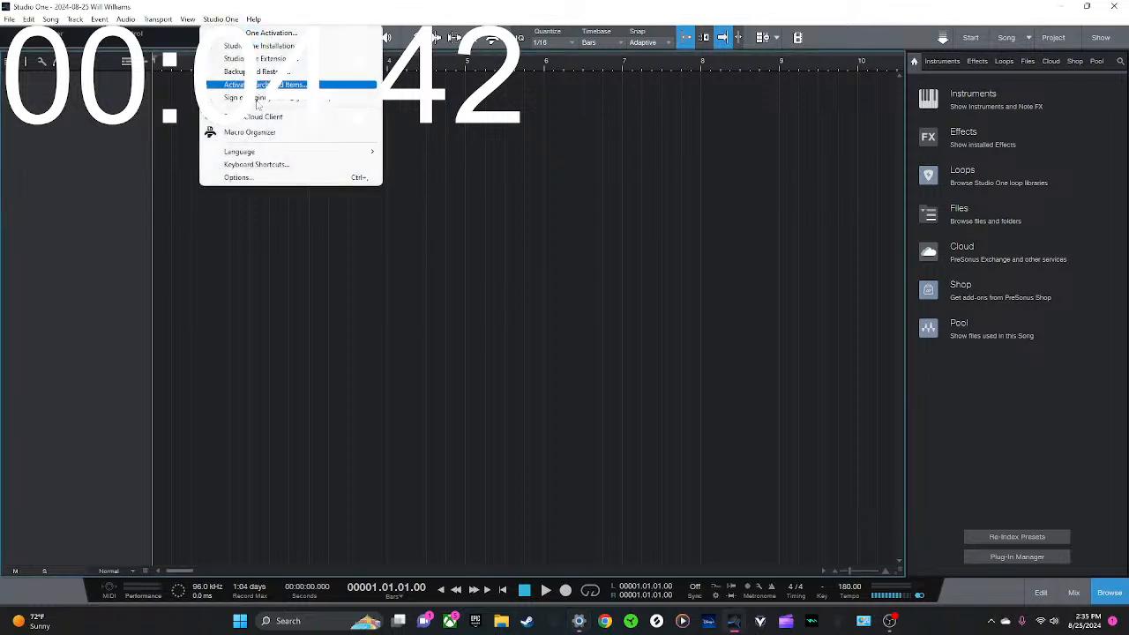
left_click(255, 176)
left_click(646, 262)
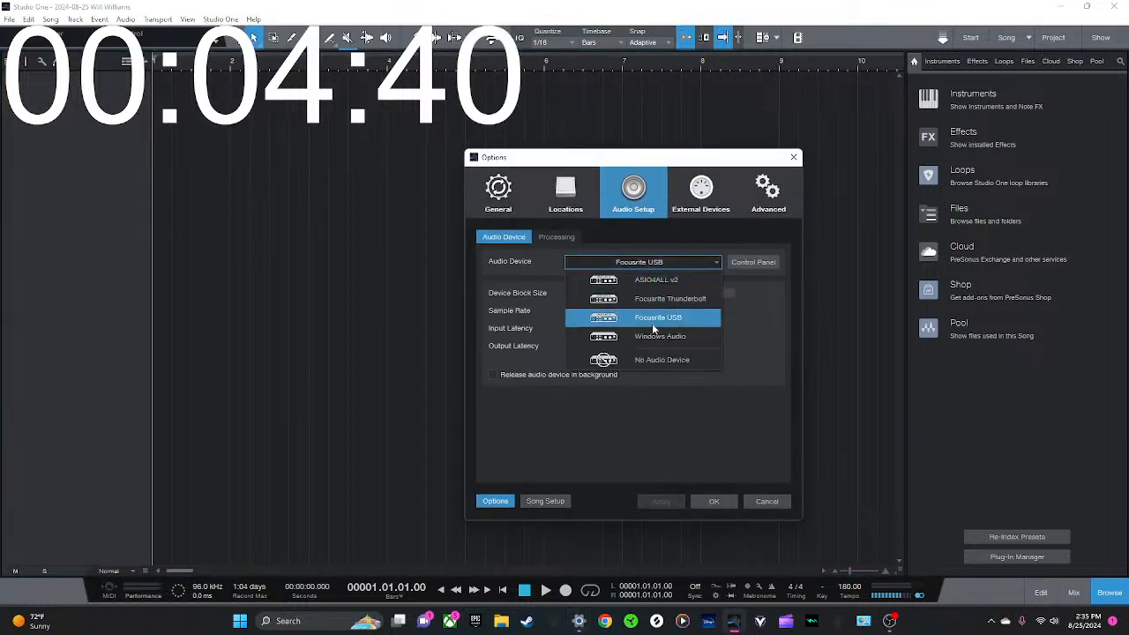
left_click(695, 438)
left_click(716, 500)
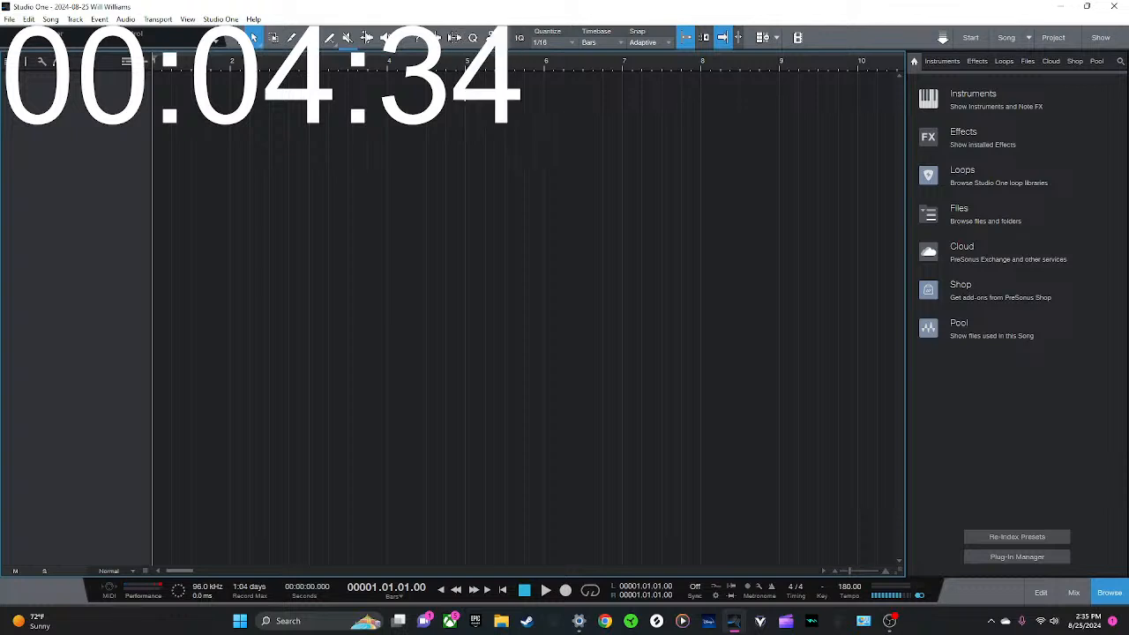
Review the audio setup options and the list of available audio devices
left_click(221, 18)
left_click(262, 177)
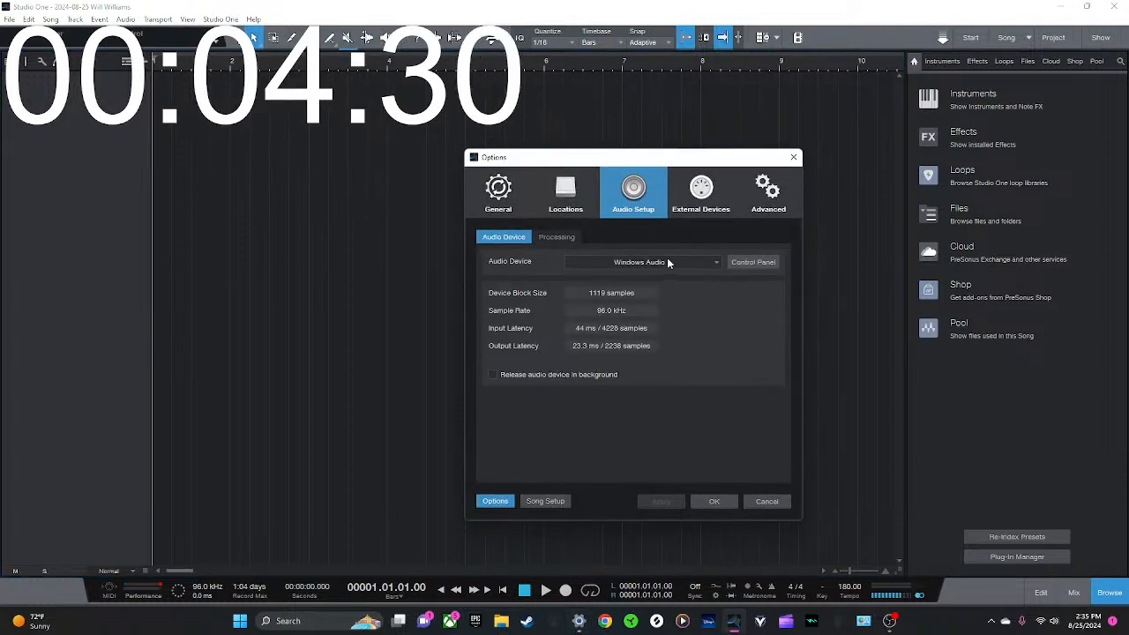
left_click(668, 262)
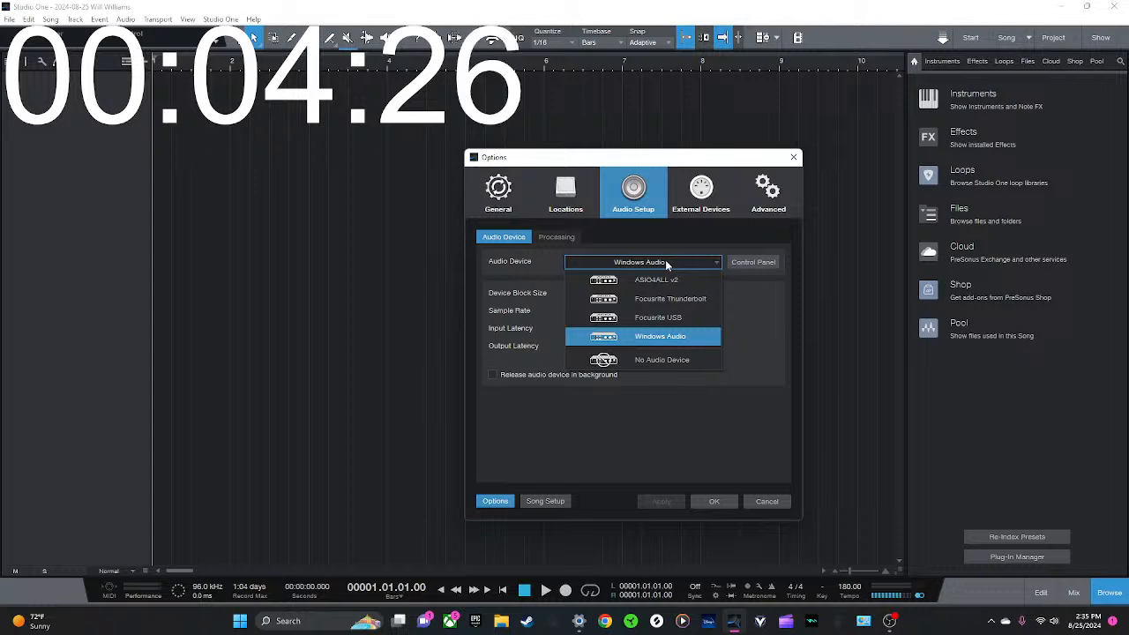
left_click(750, 315)
left_click(724, 500)
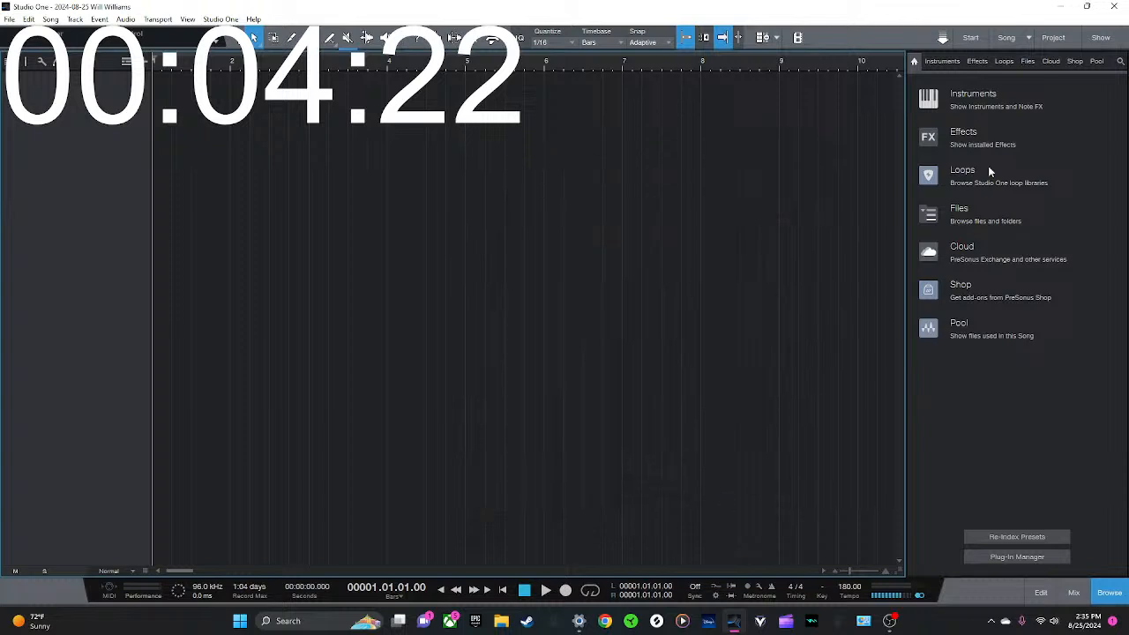
Add an instrument track with Analog Lab V from the Arturia instruments and close its instrument window
left_click(971, 99)
left_click(952, 258)
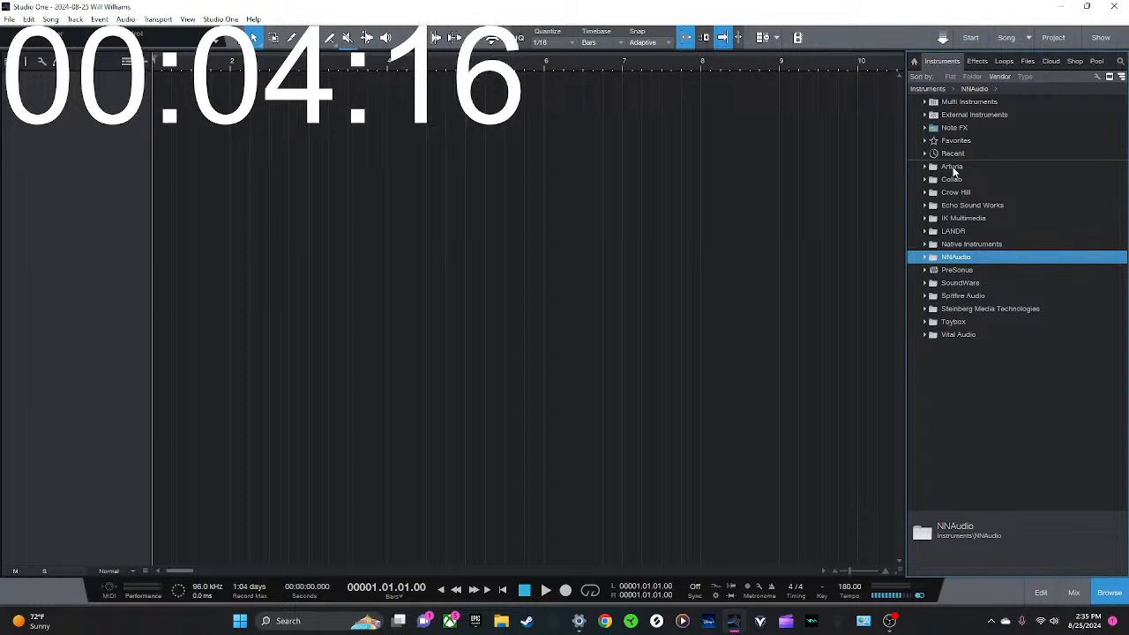
double_click(952, 168)
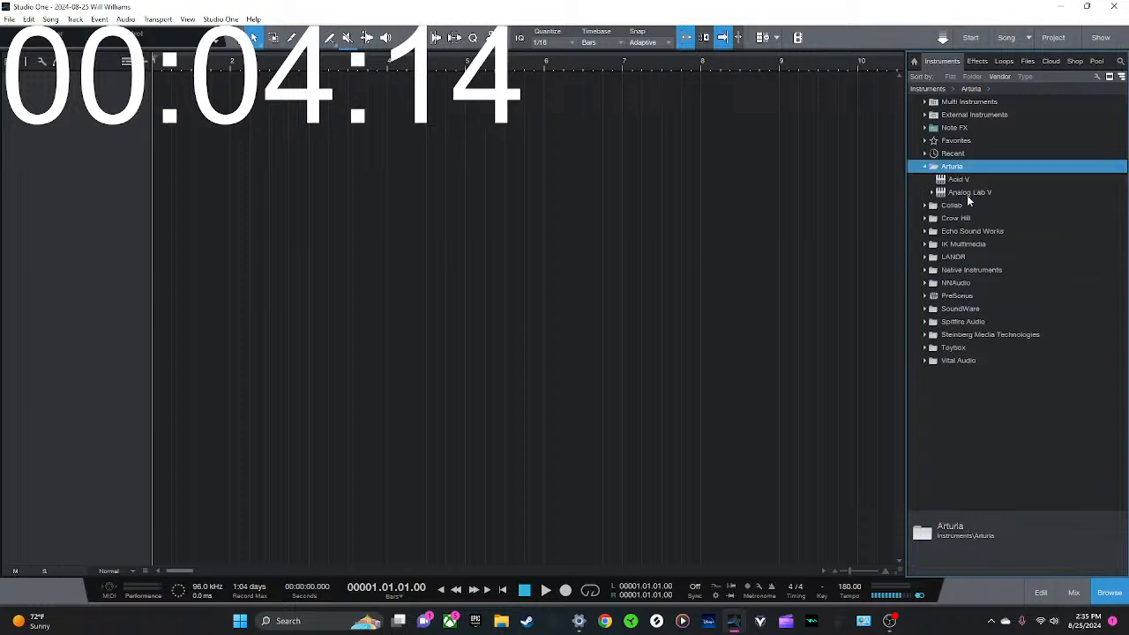
left_click_drag(967, 194, 150, 133)
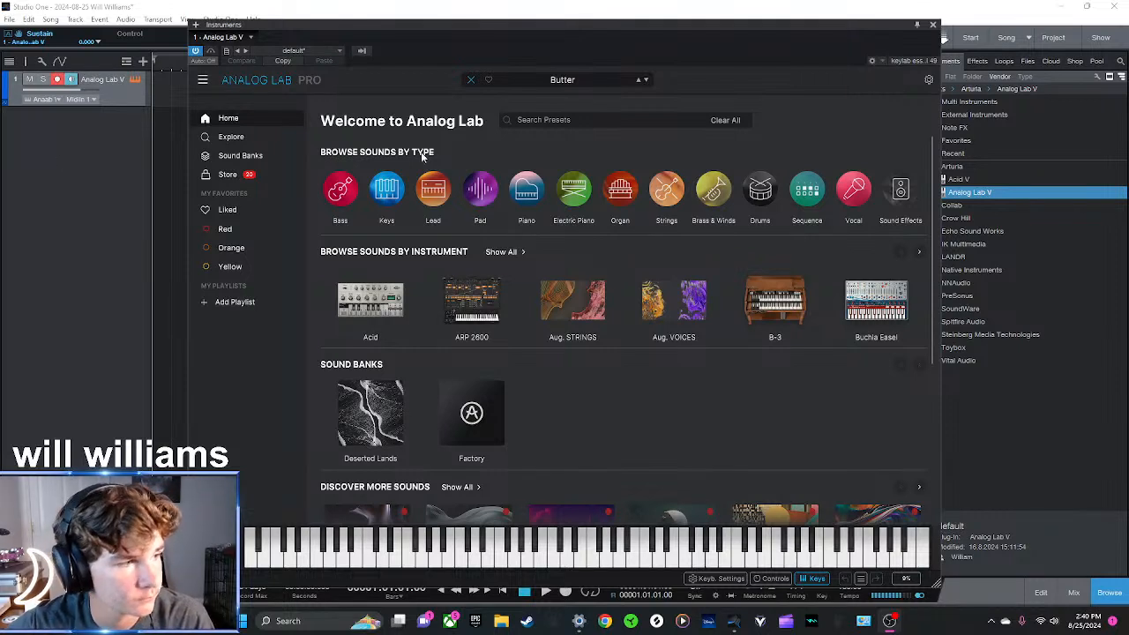
left_click(933, 24)
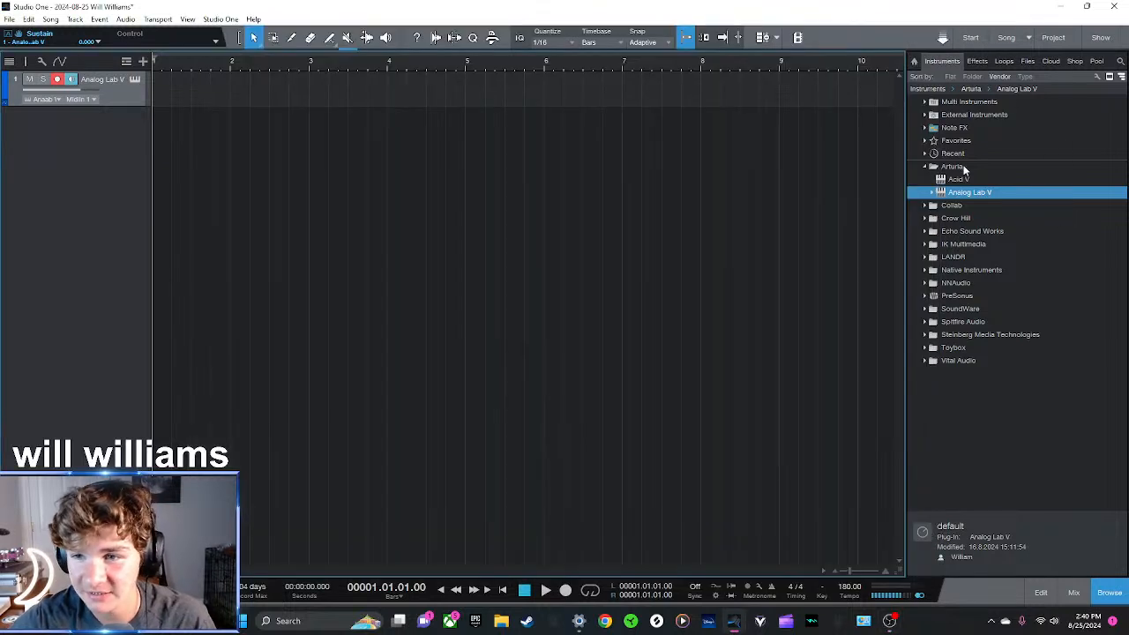
Collapse the Arturia folder, close the current song, and open the recent song gmin 1
double_click(962, 168)
left_click(9, 19)
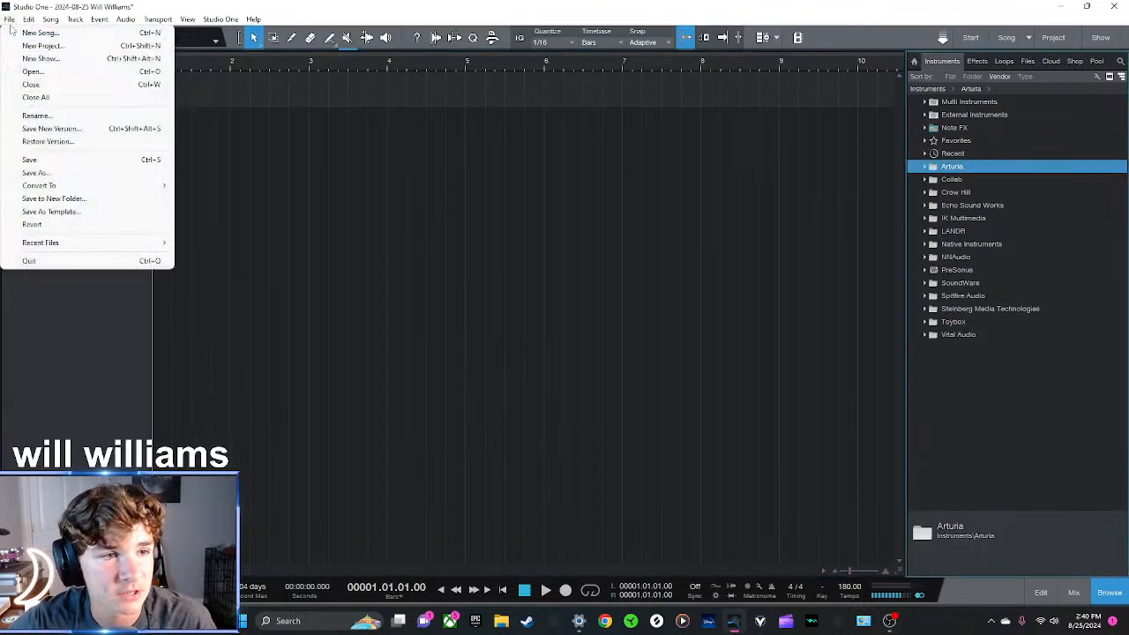
left_click(35, 85)
left_click(604, 307)
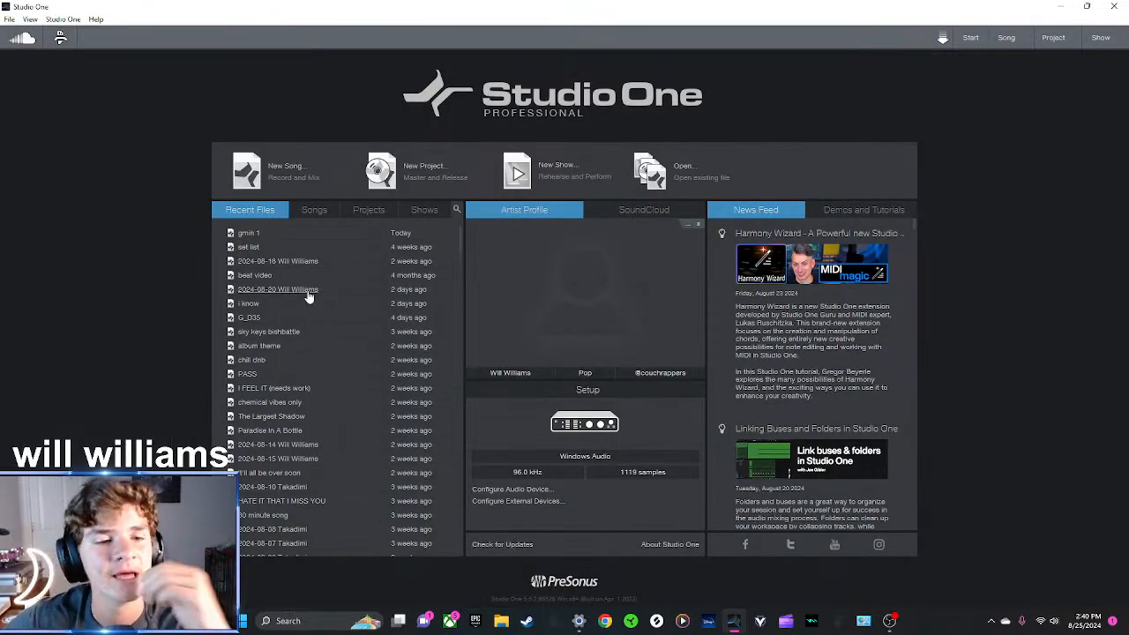
left_click(251, 234)
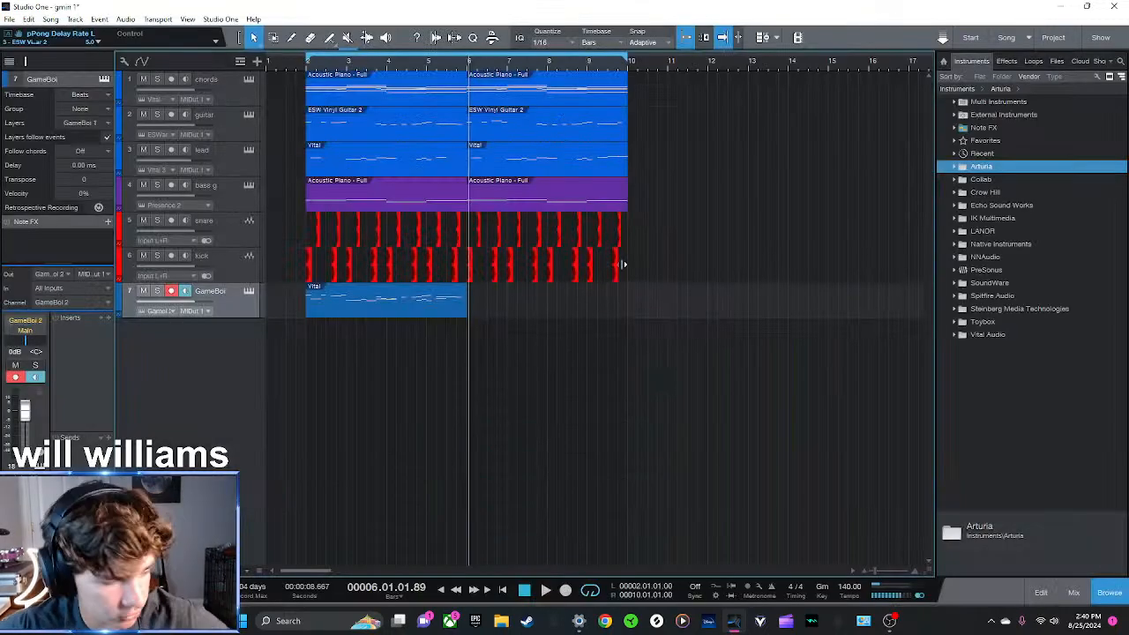
Audition the arrangement from bar 2 with the GameBoi track muted, muting the lead during playback, and unmute both tracks
left_click(308, 68)
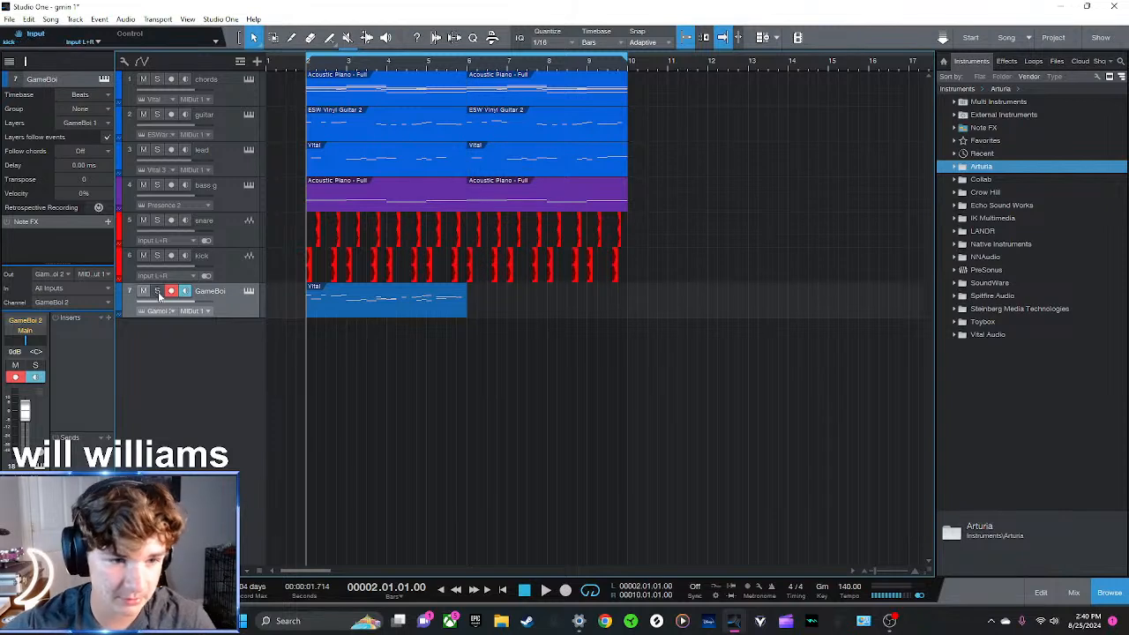
left_click(143, 291)
key("space")
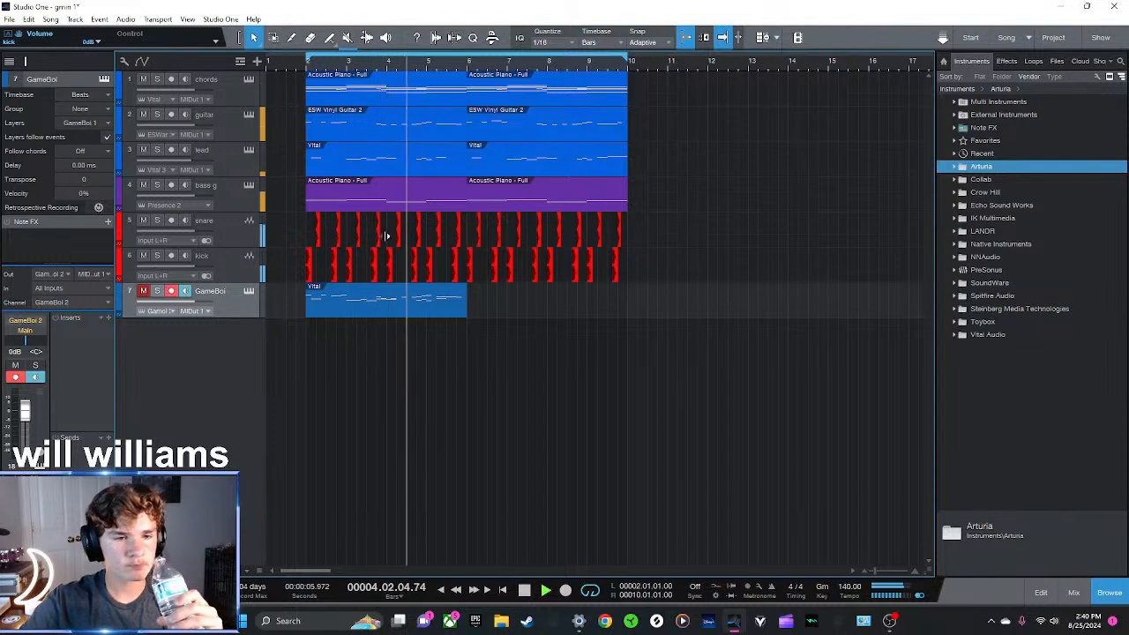
left_click(143, 149)
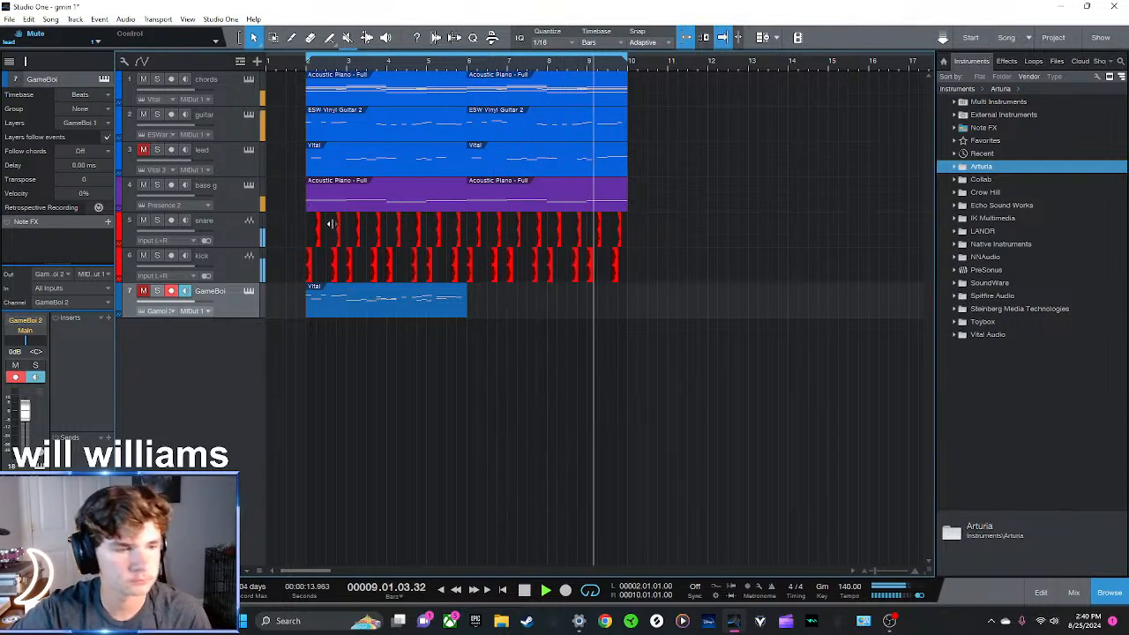
key("space")
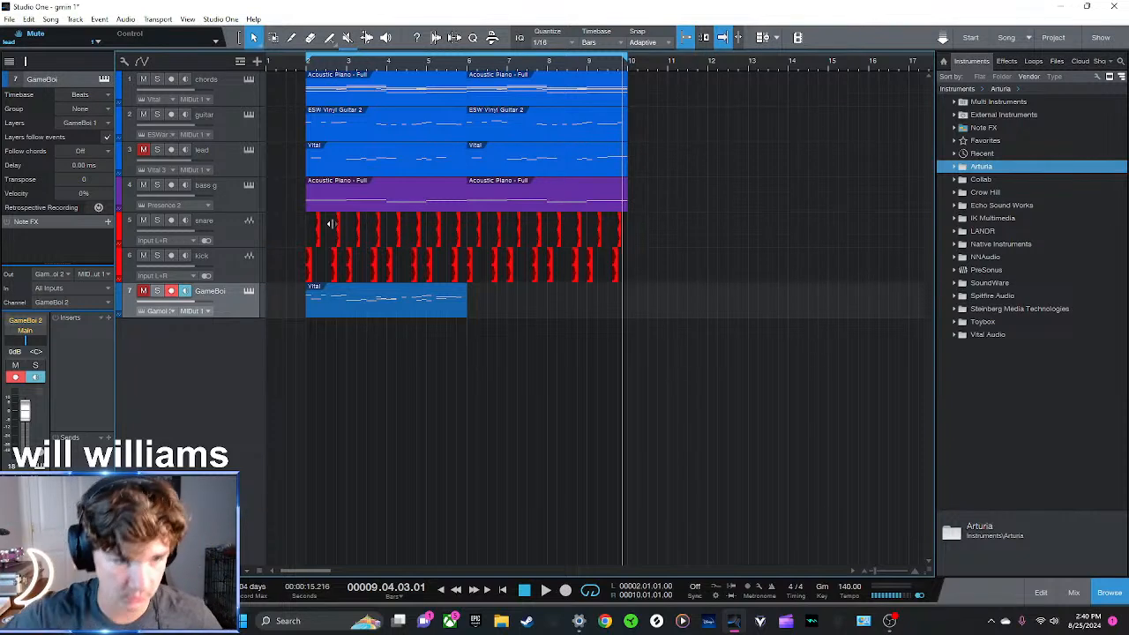
left_click(142, 149)
left_click(143, 290)
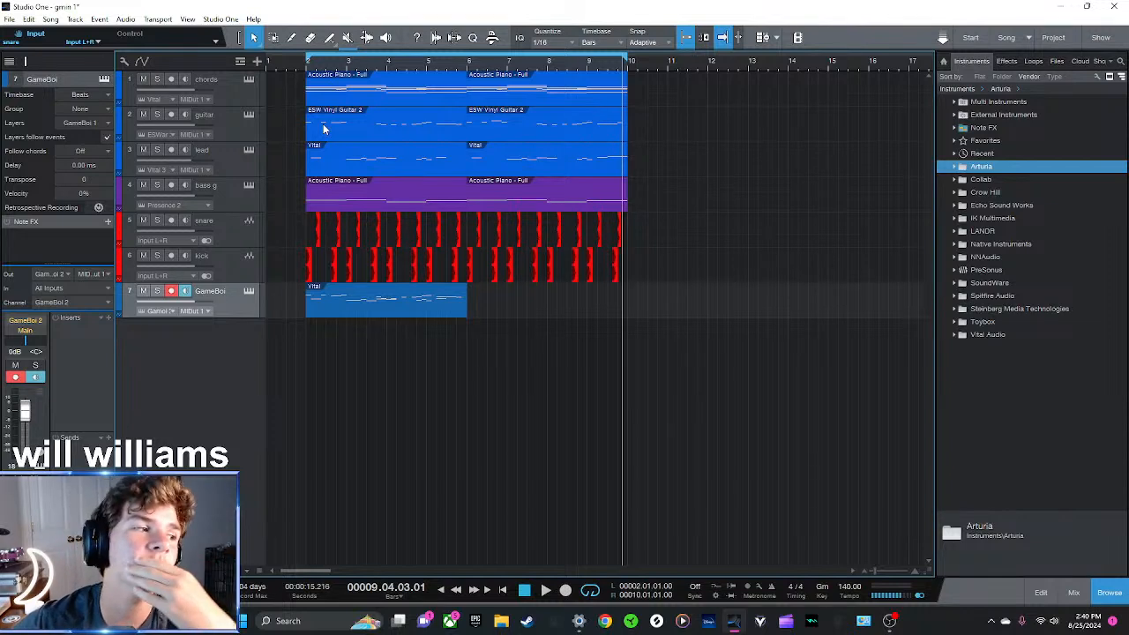
Solo the lead track, audition it from bar 2, and view the notes of its second clip
left_click(240, 156)
left_click(309, 64)
key("space")
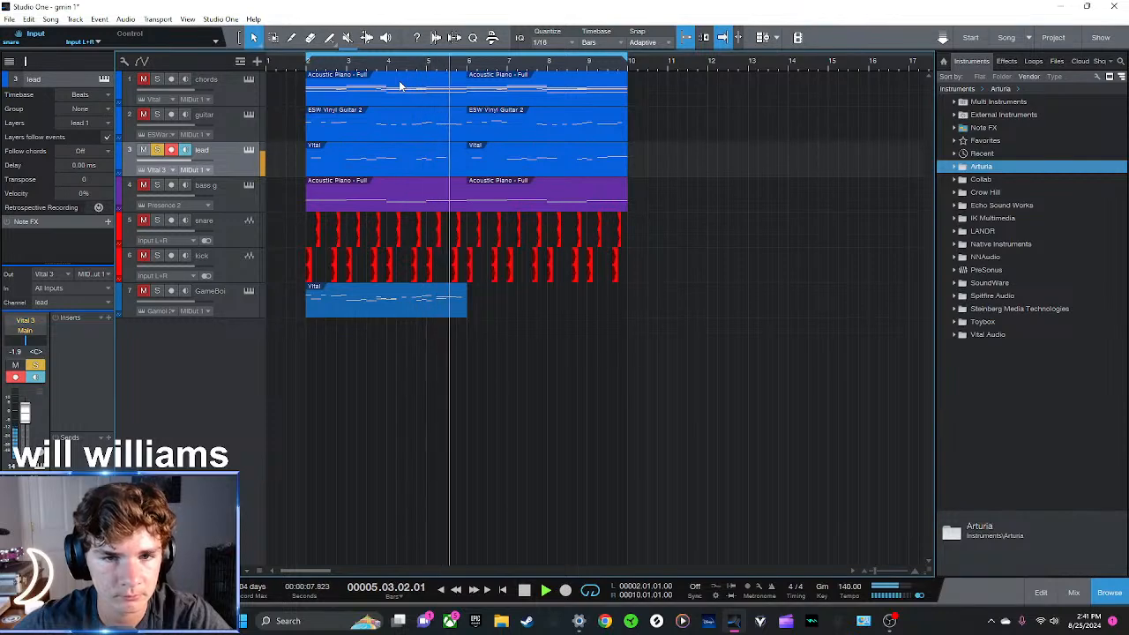
double_click(498, 159)
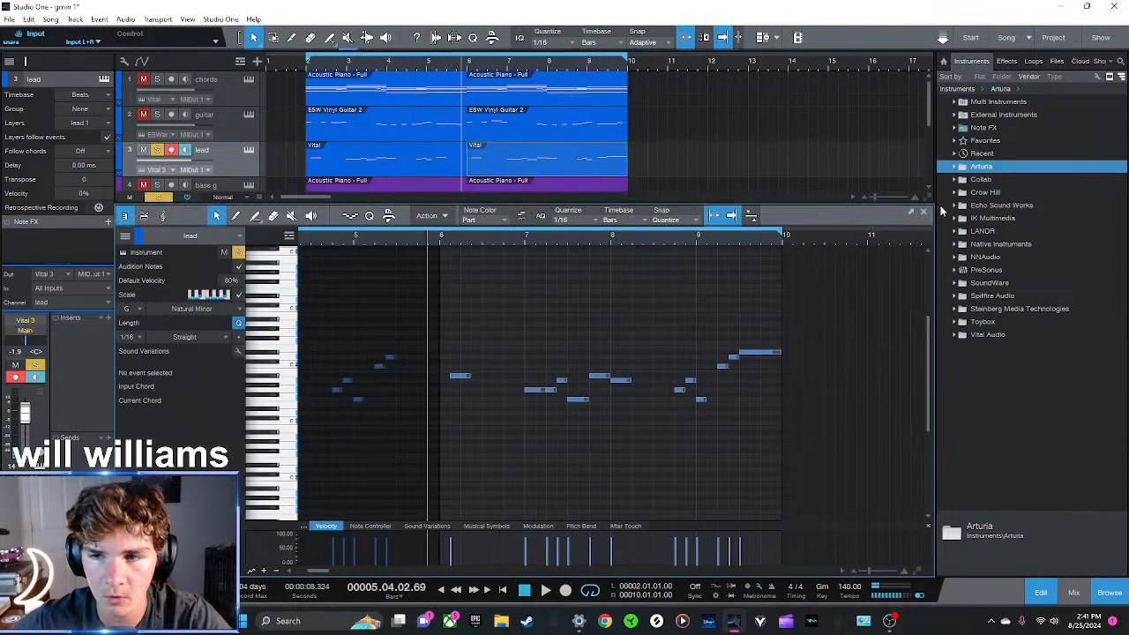
left_click(923, 214)
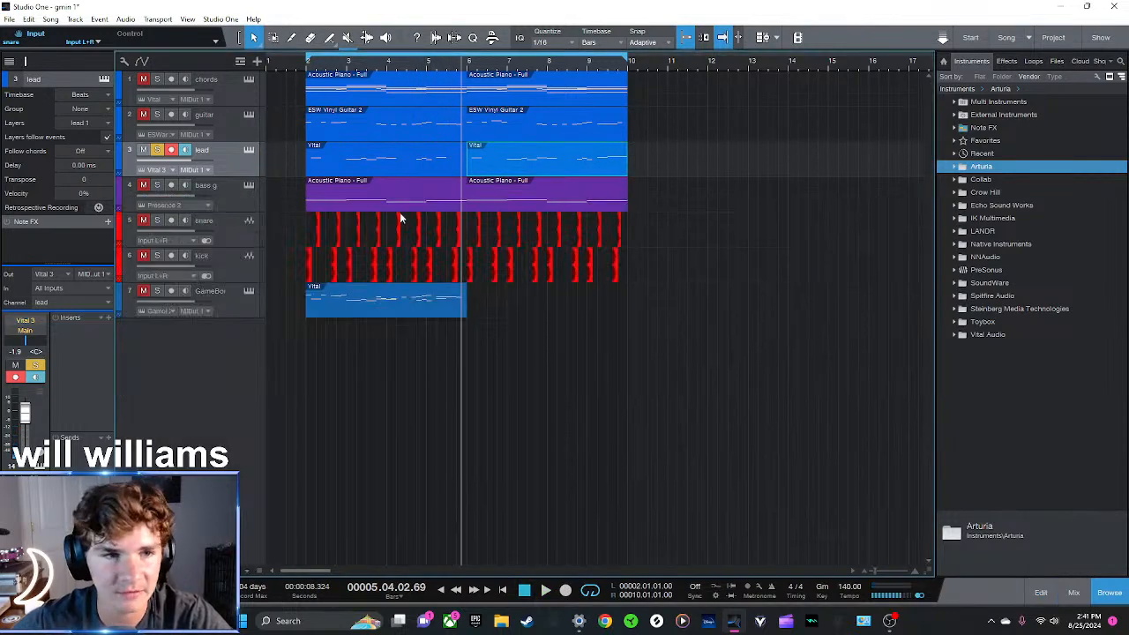
Audition the guitar and lead tracks soloed together from bar 2, and unsolo both tracks
left_click(308, 68)
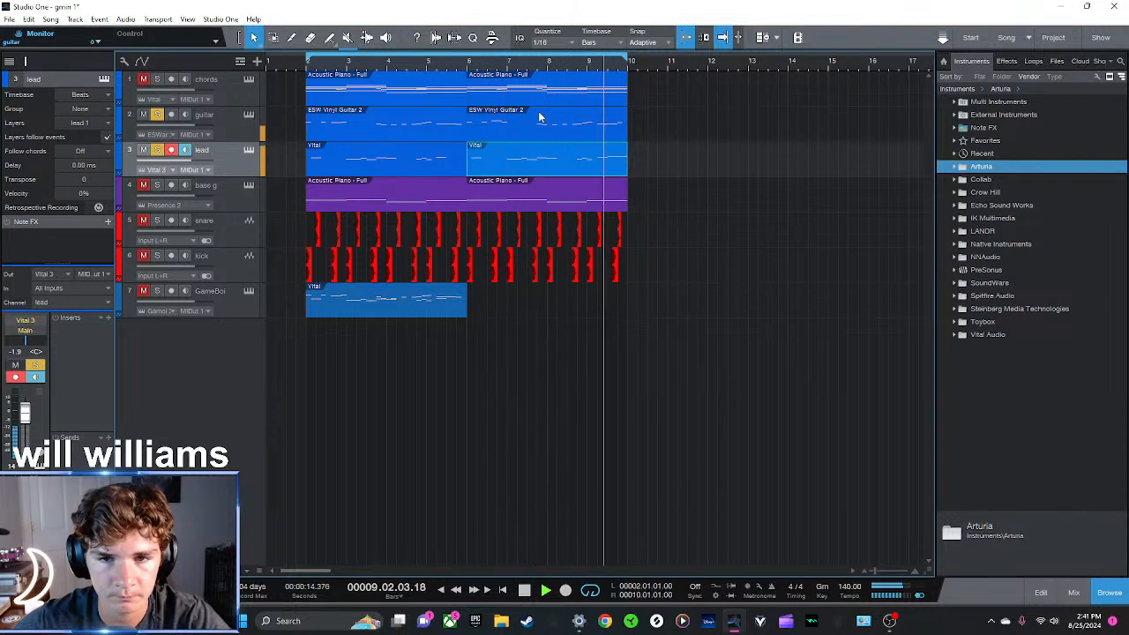
key("space")
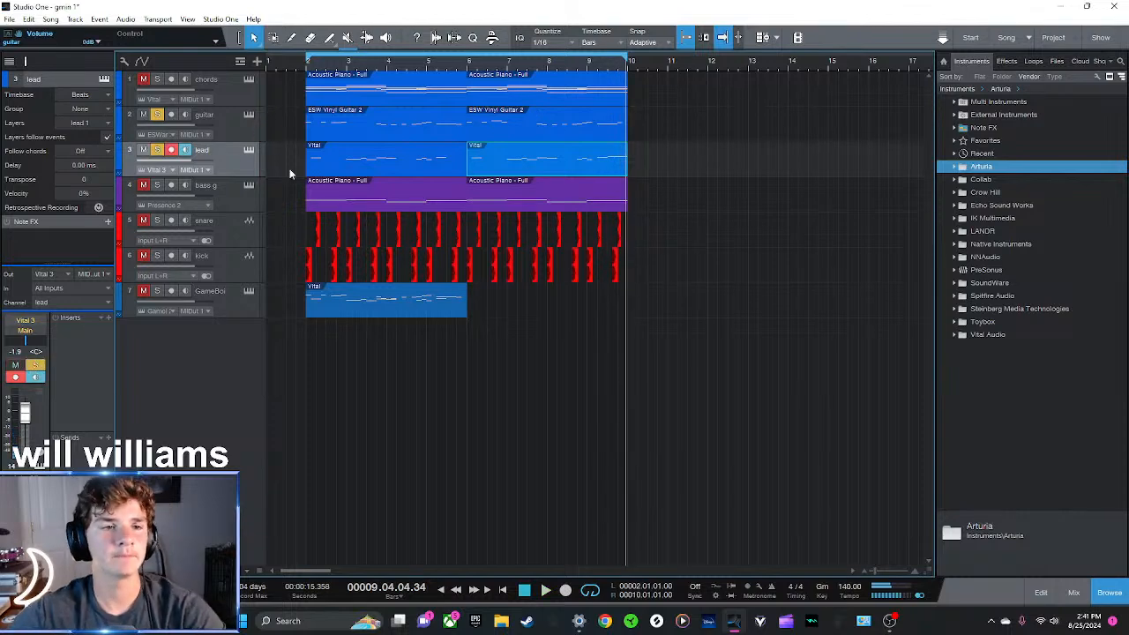
key("s")
left_click(229, 135)
key("s")
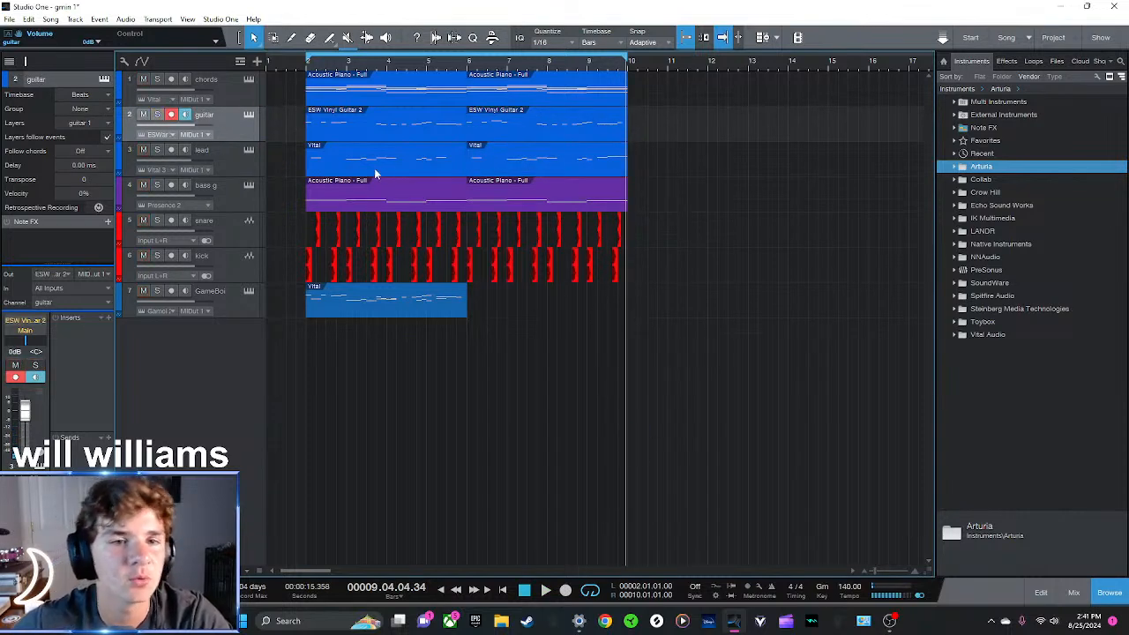
Examine the first lead clip in the note editor with the guitar track's notes overlaid for comparison
left_click(374, 168)
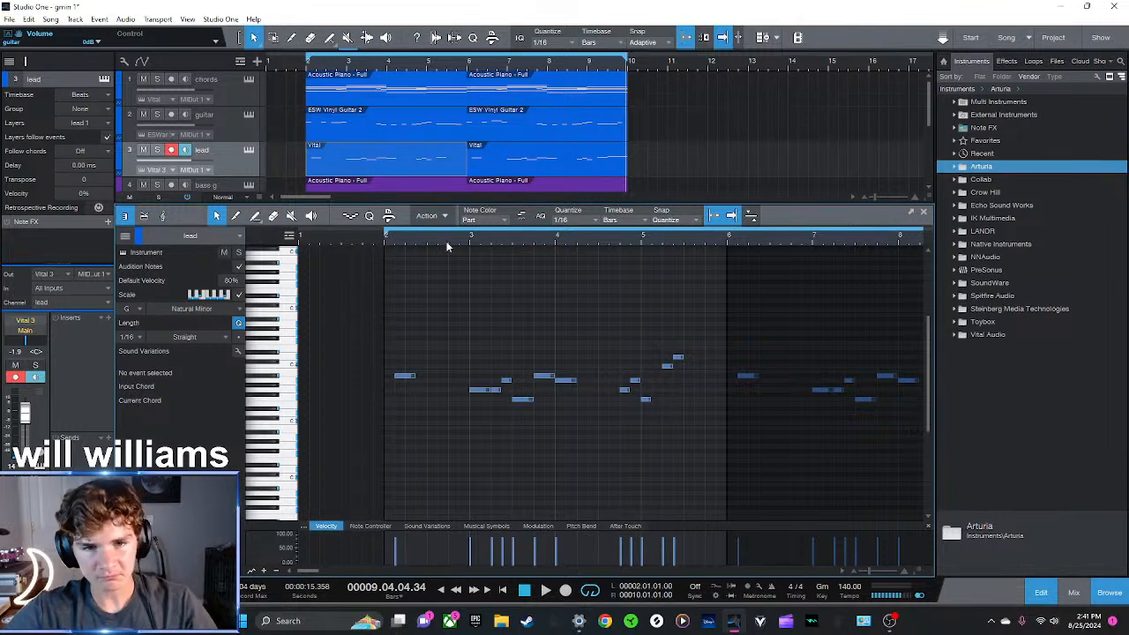
left_click(124, 237)
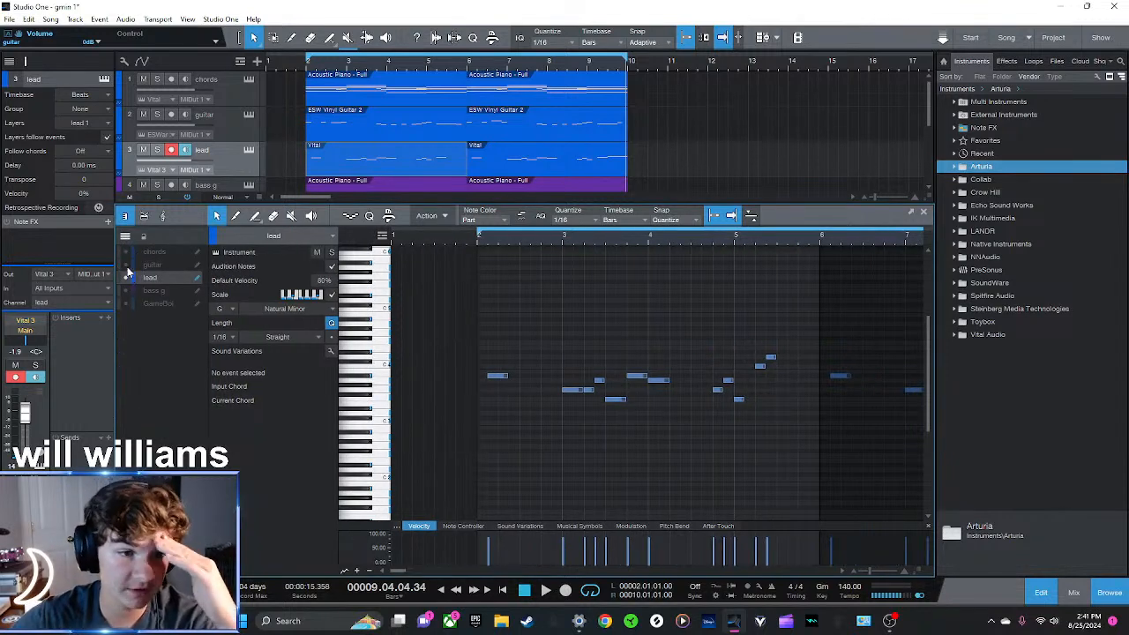
left_click(125, 264)
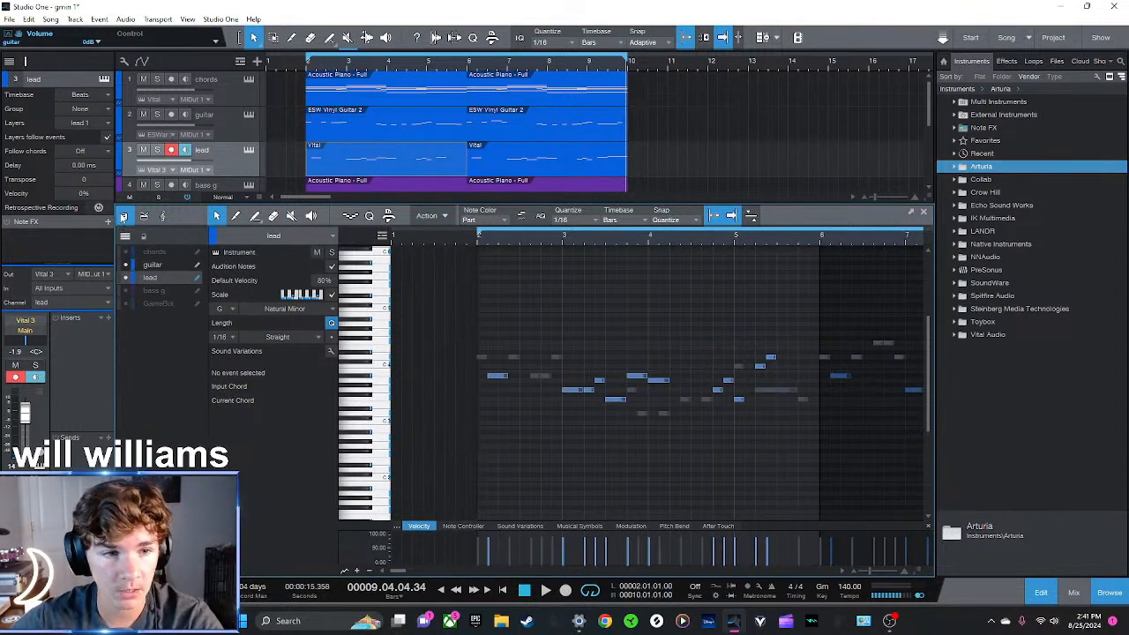
left_click(501, 378)
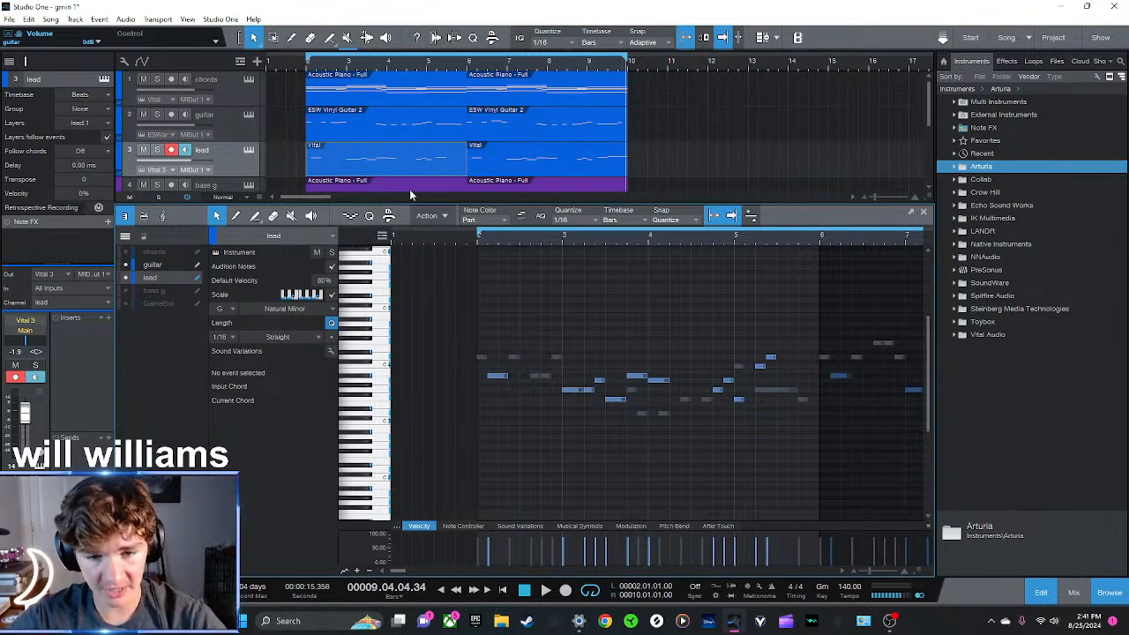
key("F2")
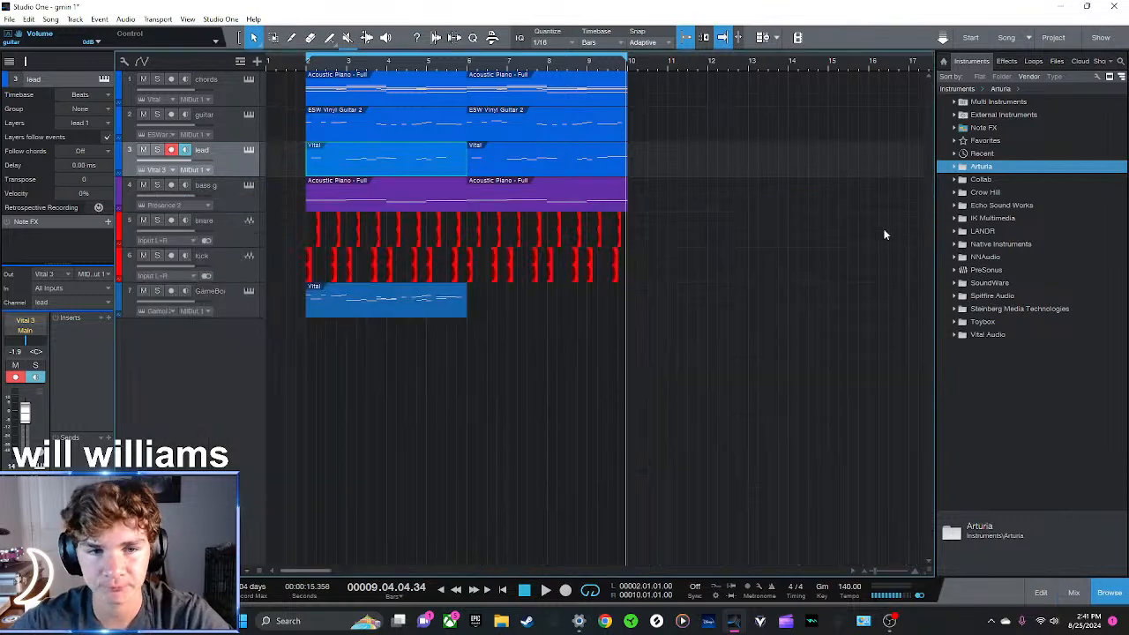
left_click(666, 371)
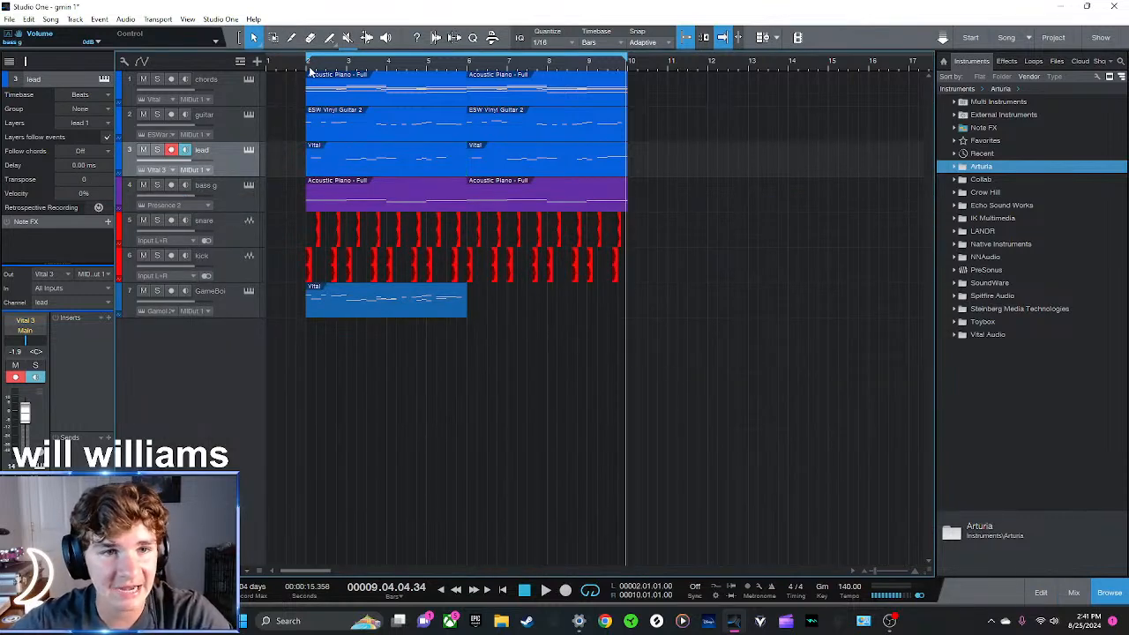
Solo the GameBoi track, audition it from bar 2, and inspect its Game Boi instrument preset
key("space")
left_click(157, 290)
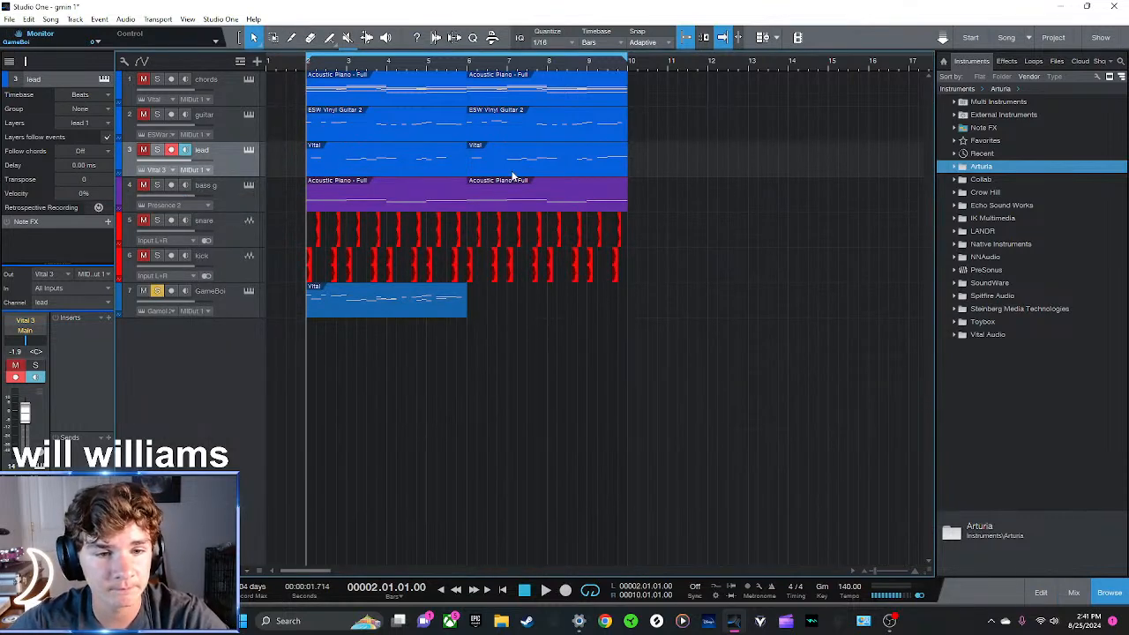
key("space")
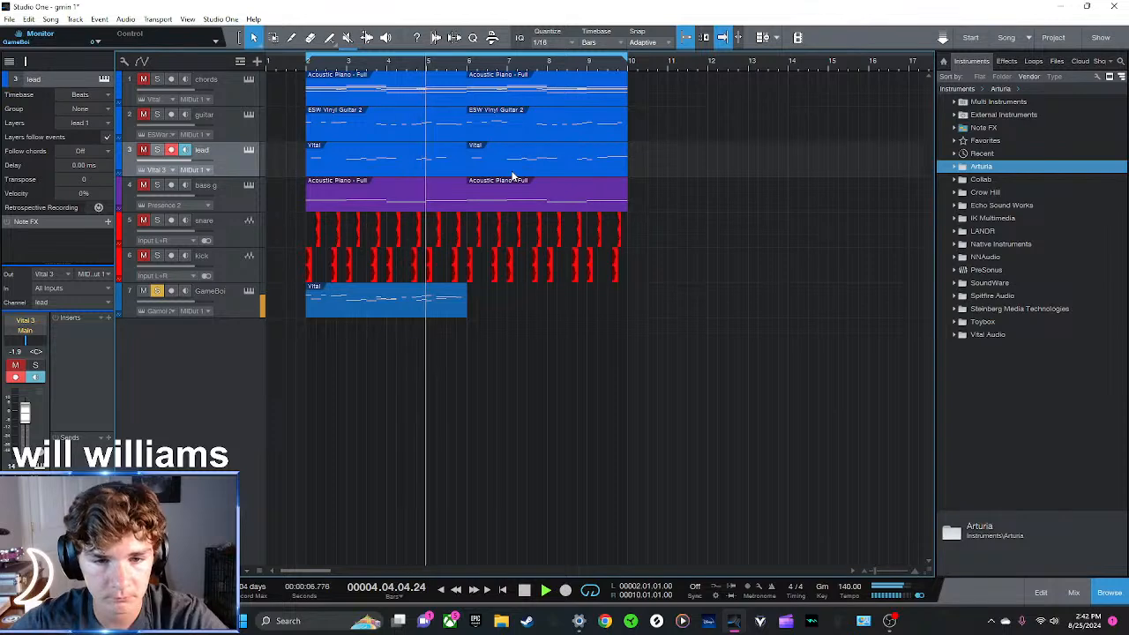
left_click(248, 291)
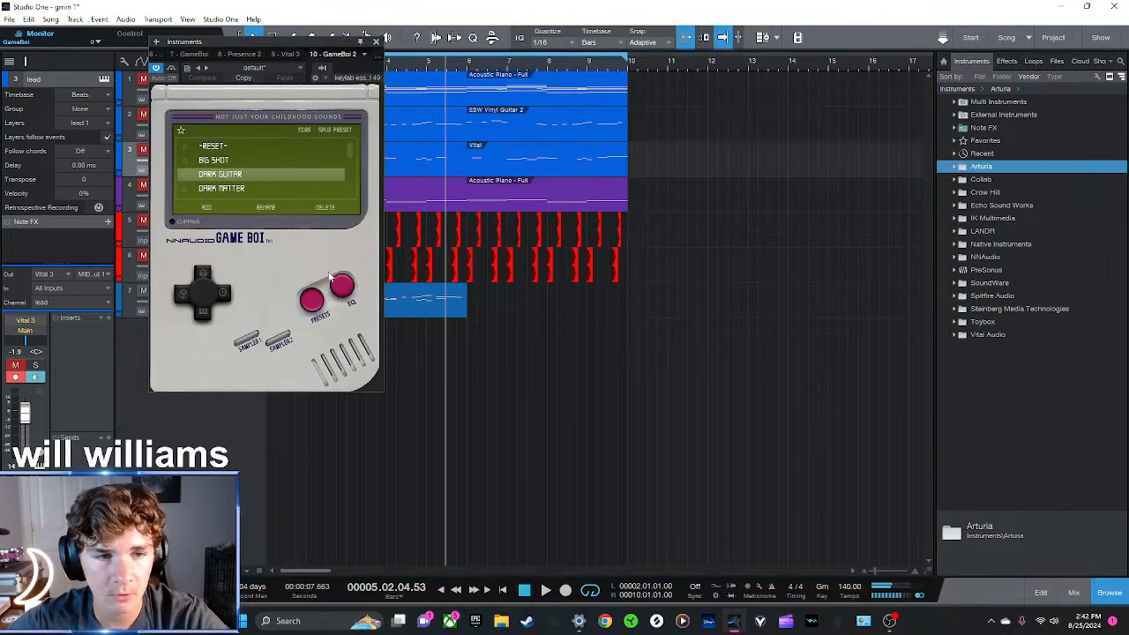
left_click_drag(327, 44, 529, 138)
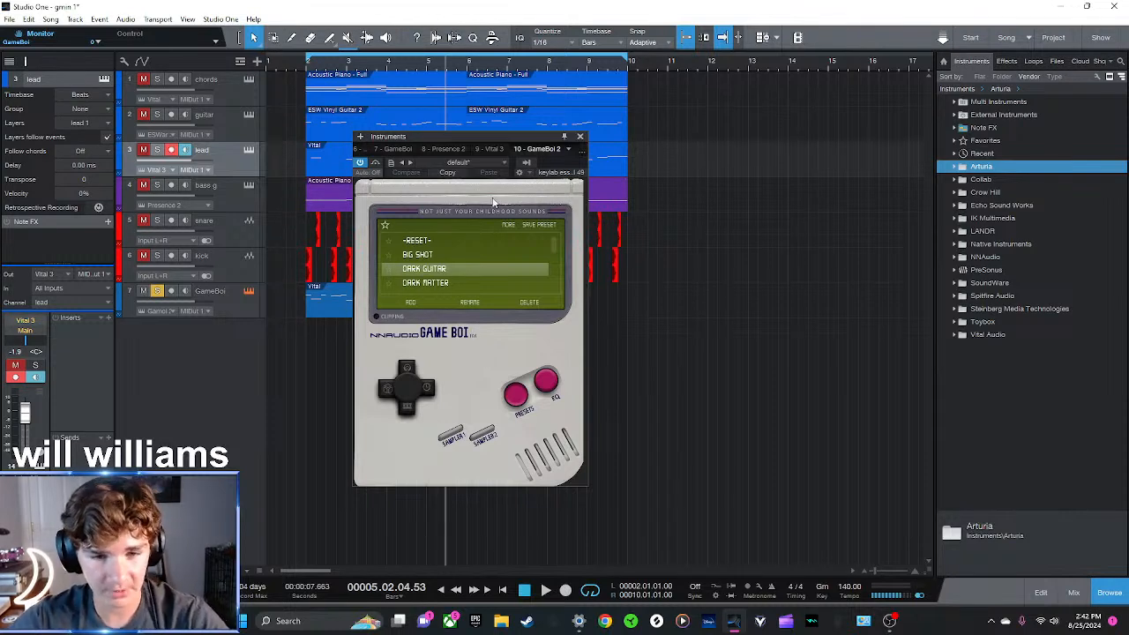
left_click(306, 63)
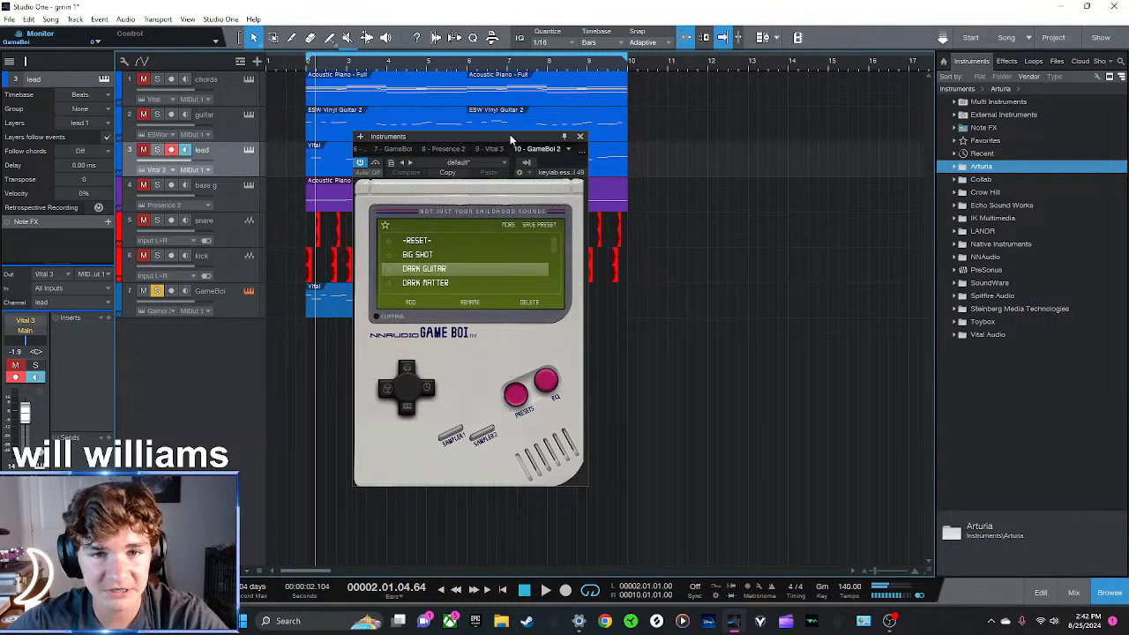
Inspect the Delay page of the Game Boi instrument and close the instrument window
left_click_drag(510, 138, 573, 132)
left_click(490, 267)
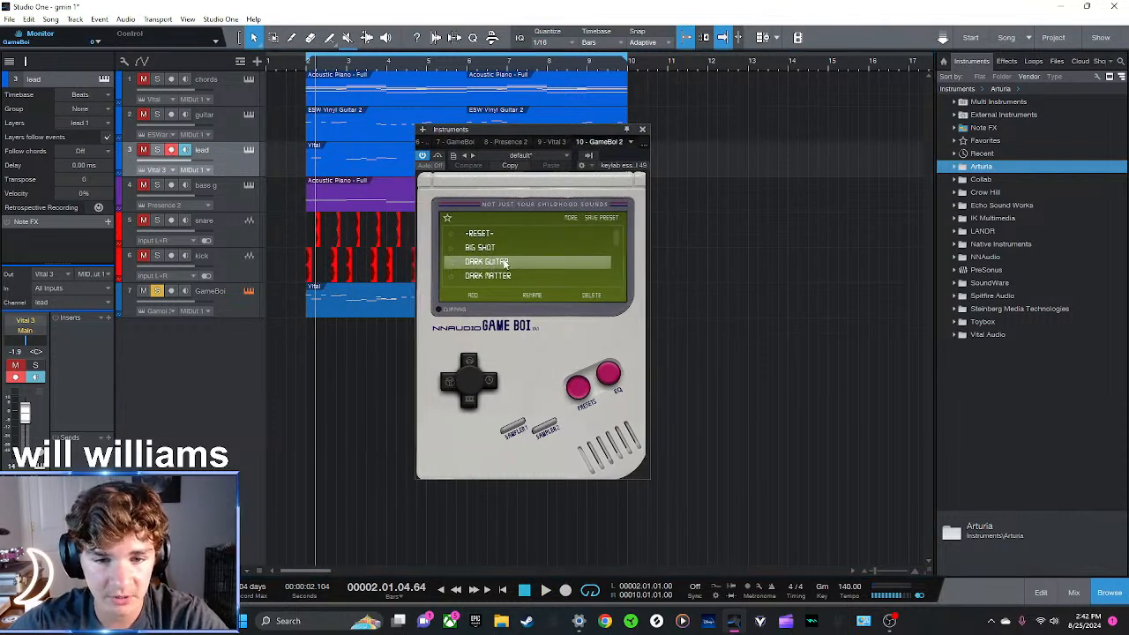
left_click_drag(522, 129, 522, 143)
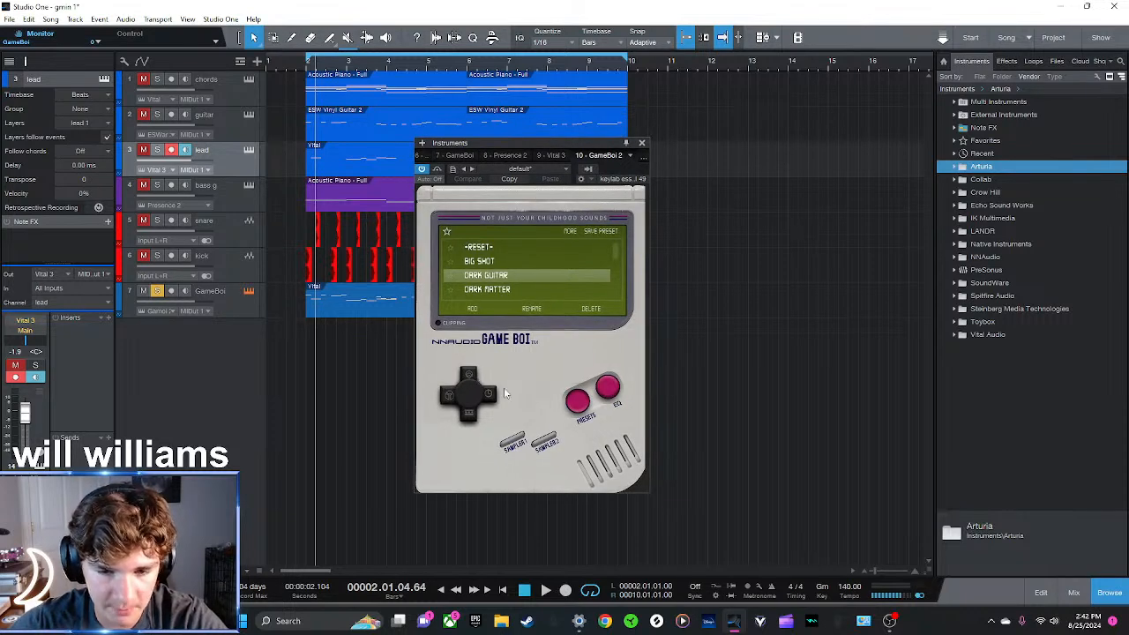
left_click(492, 397)
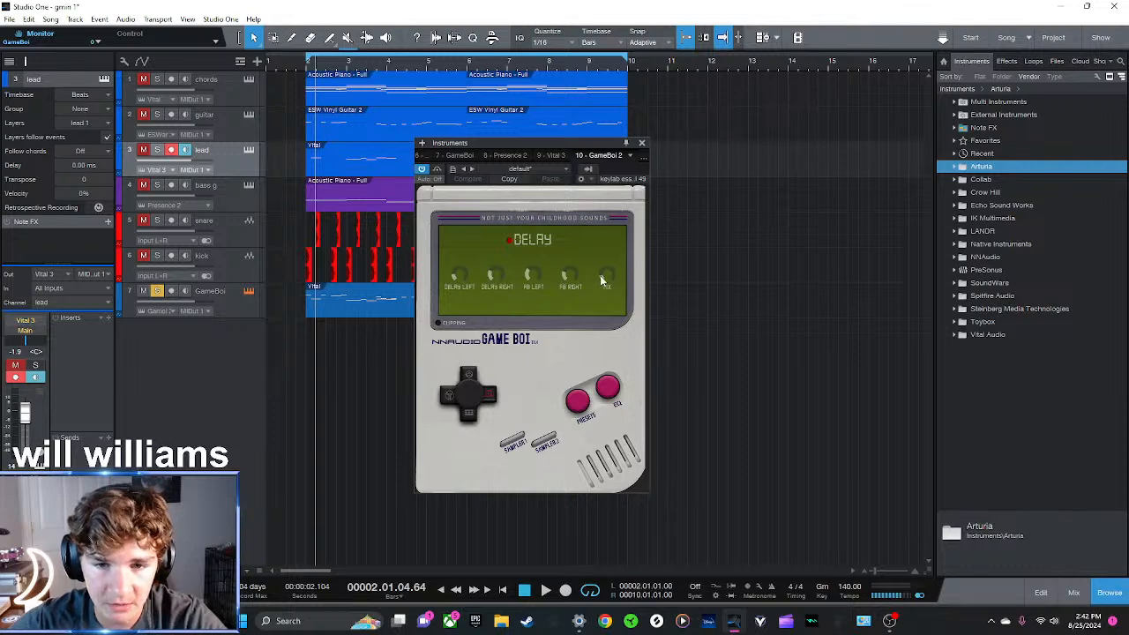
left_click(641, 142)
Audition the soloed GameBoi track briefly and return the playhead to bar 2
key("space")
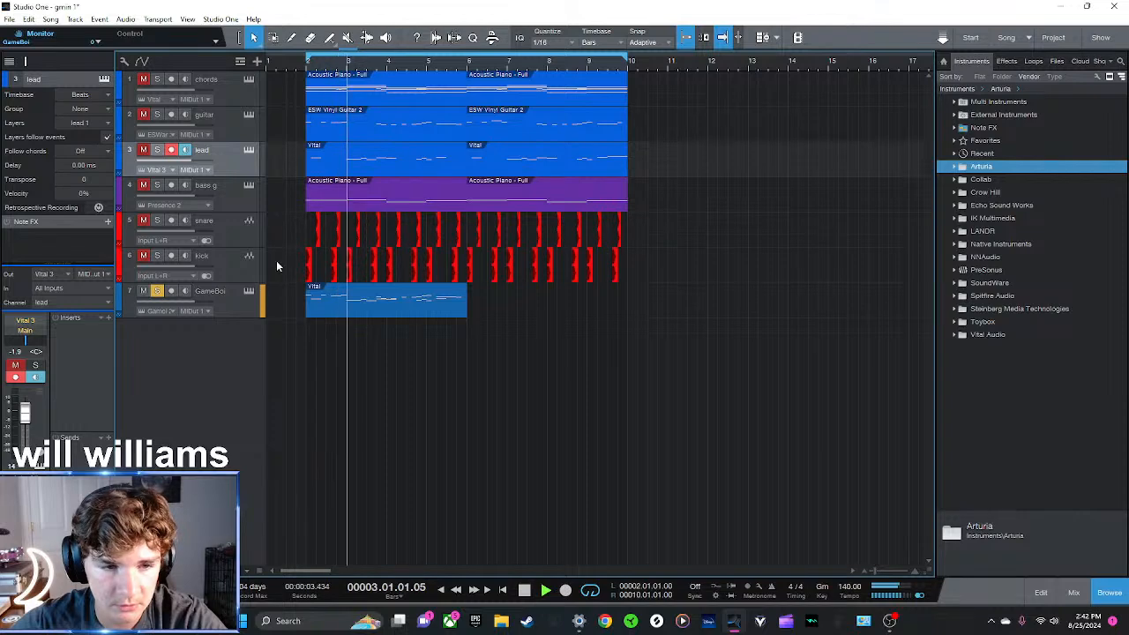
key("space")
left_click(306, 68)
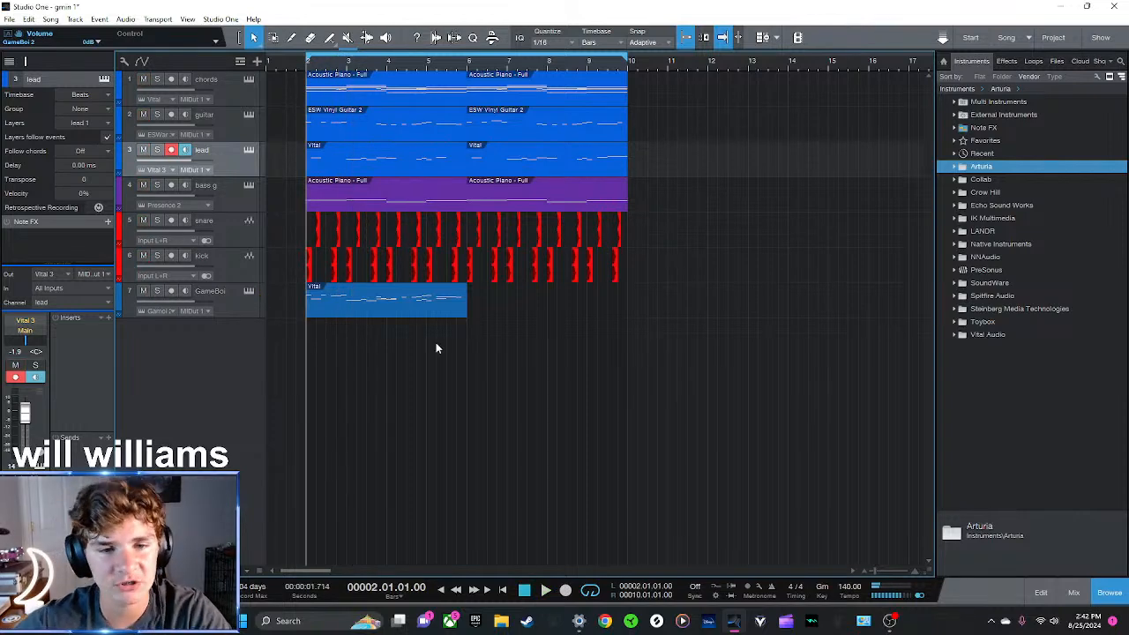
Duplicate the GameBoi clip so the copy follows directly from bar 6
left_click(440, 307)
key("d")
left_click(493, 375)
Set the velocity of the lower-register notes in the first GameBoi clip to 50%
left_click(440, 311)
double_click(440, 309)
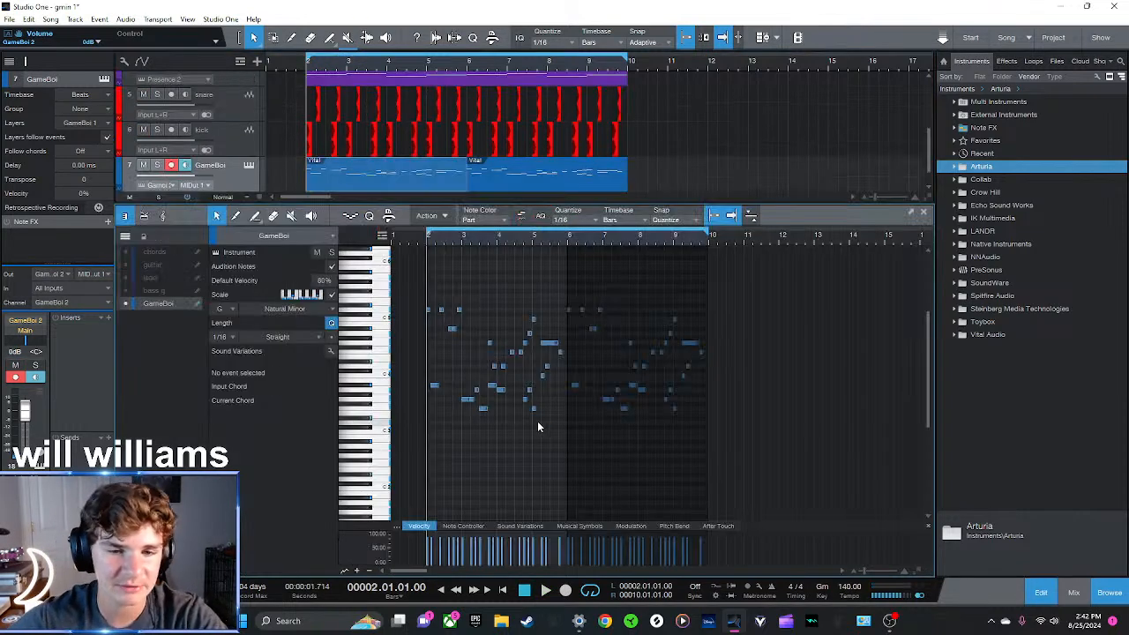
scroll(501, 261, "up", 3)
left_click_drag(574, 248, 585, 233)
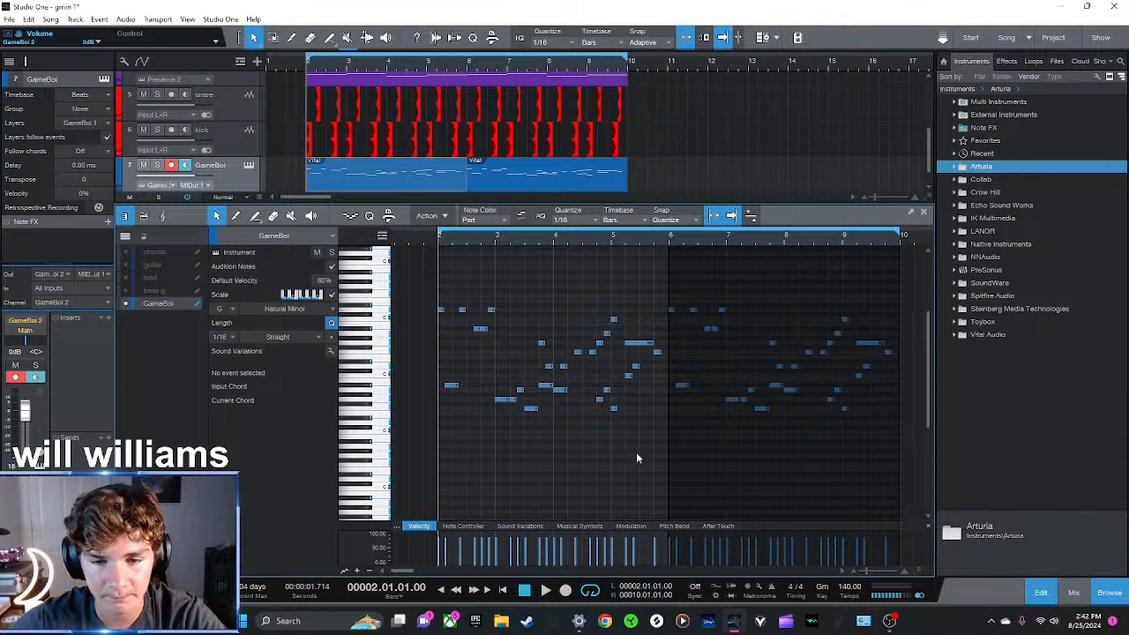
left_click_drag(620, 441, 447, 384)
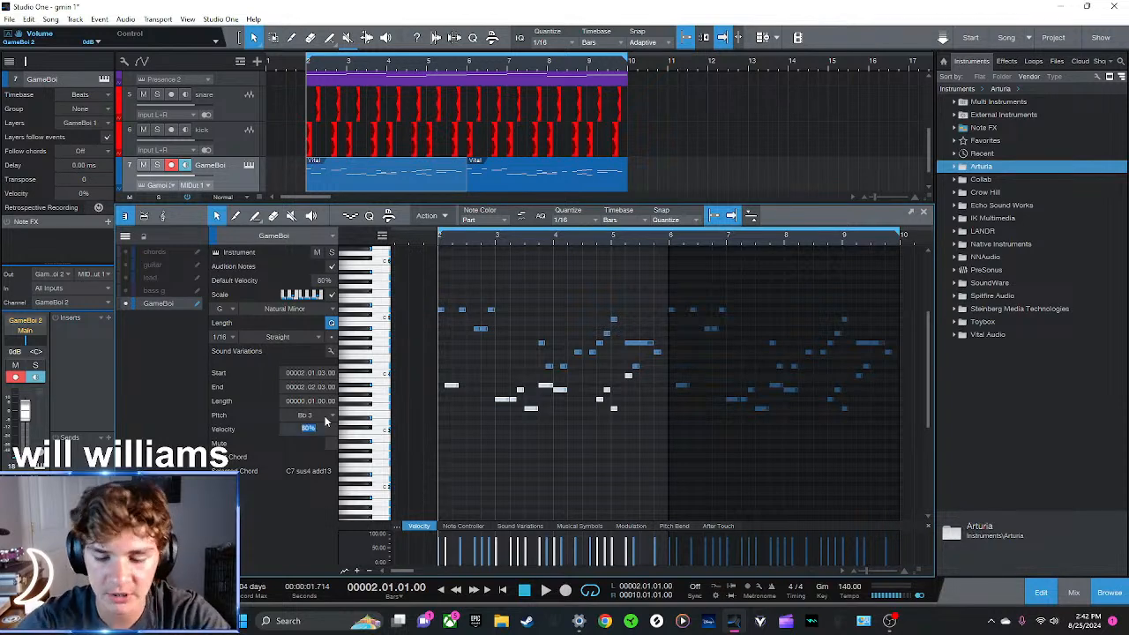
left_click(643, 373)
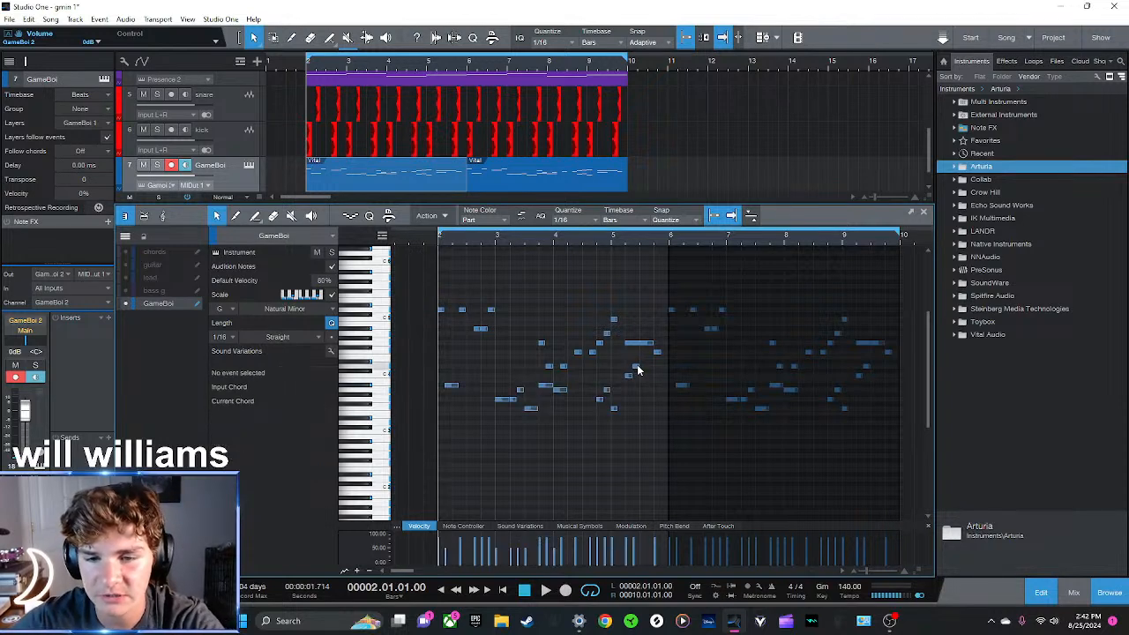
Compare the velocities of the upper and lower notes in the first GameBoi clip and close the note editor
left_click(636, 367)
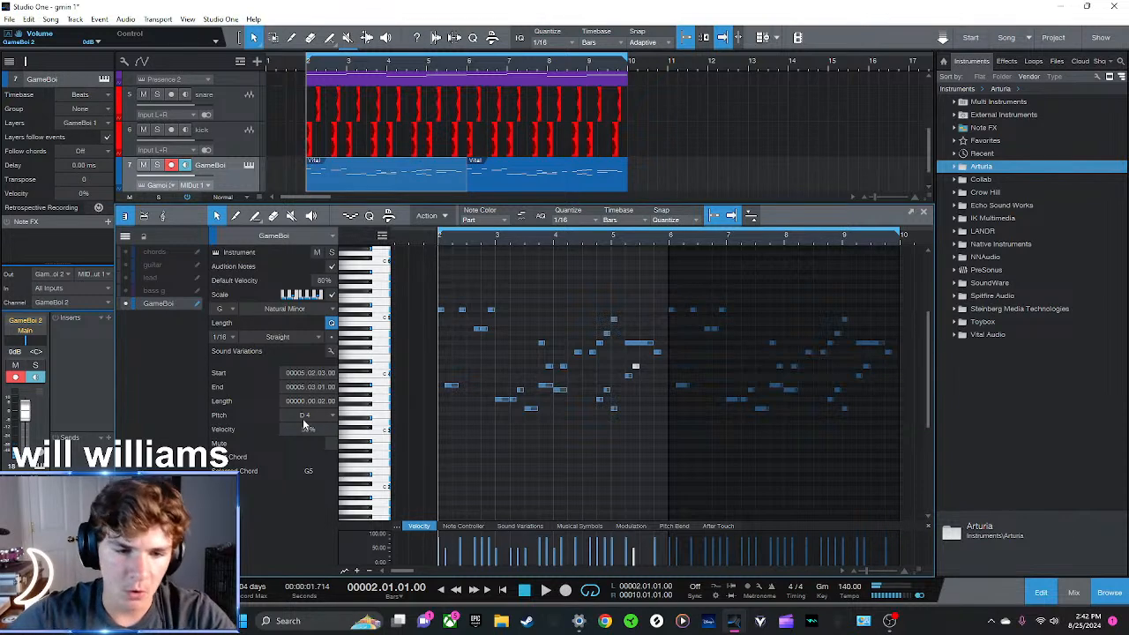
left_click(504, 456)
left_click_drag(661, 360, 434, 284)
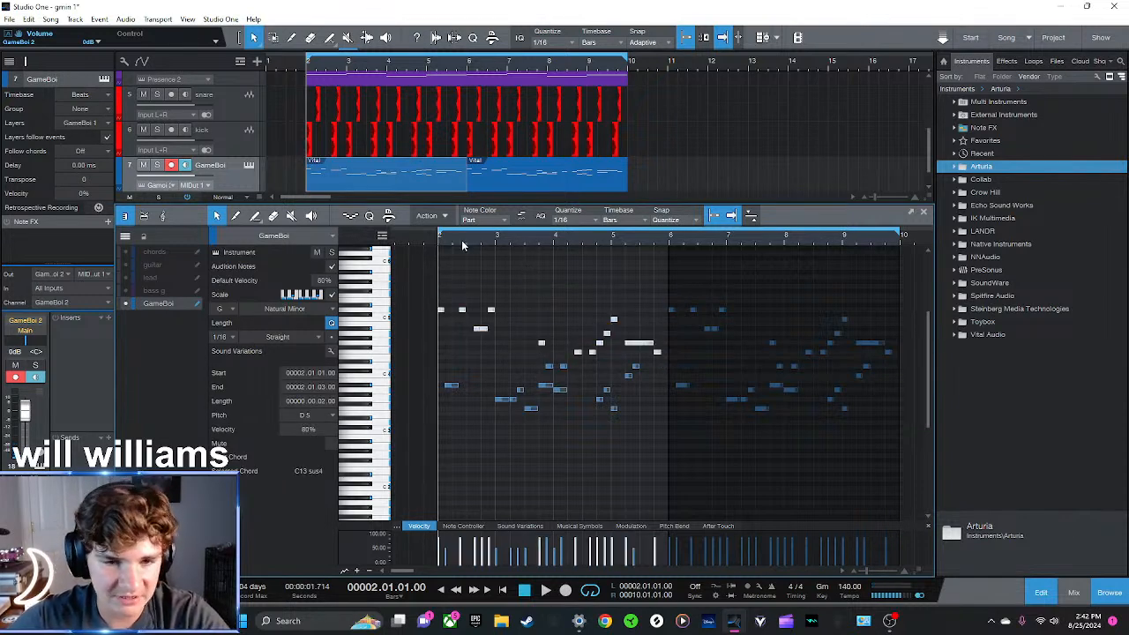
left_click(556, 465)
left_click_drag(634, 473, 412, 373)
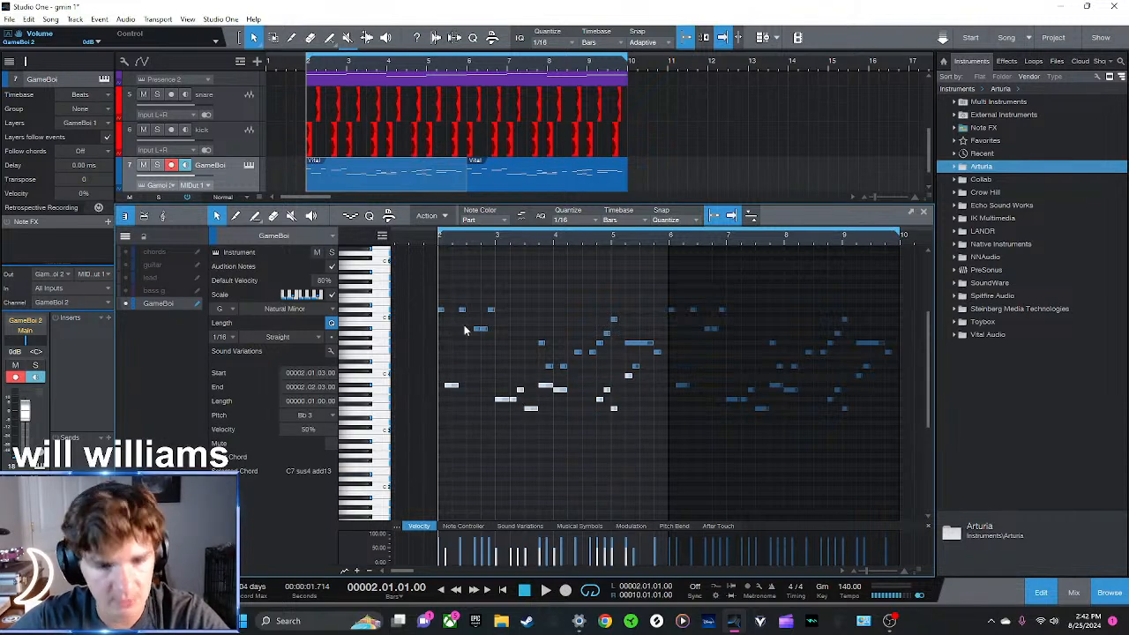
left_click(924, 212)
View the notes and velocities of the second GameBoi clip in the note editor
left_click(758, 285)
double_click(490, 311)
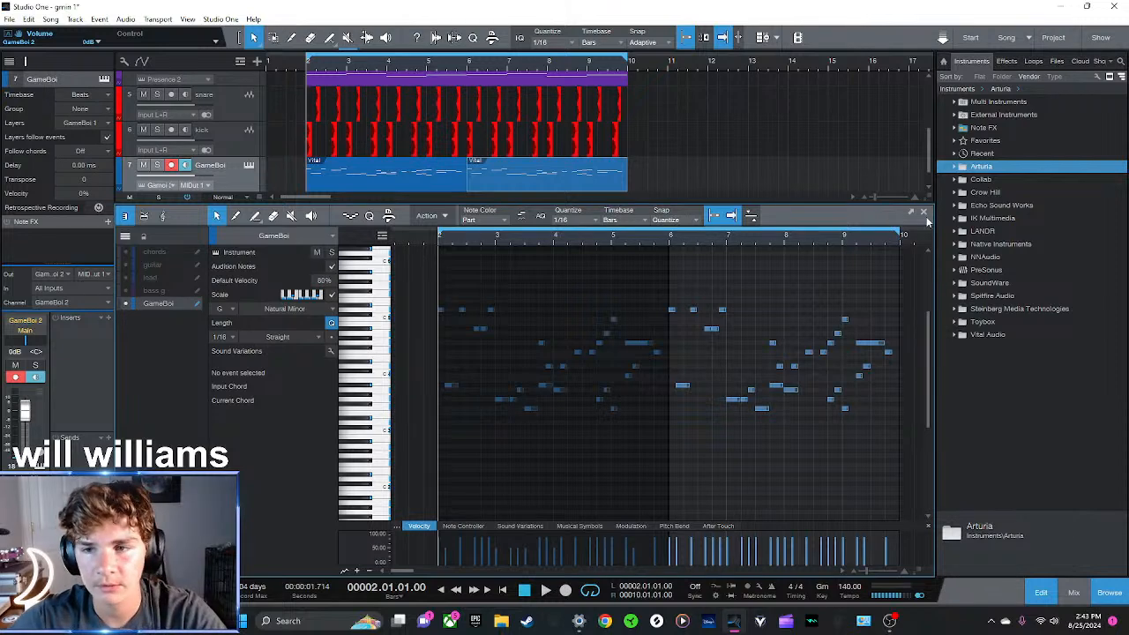
left_click(923, 212)
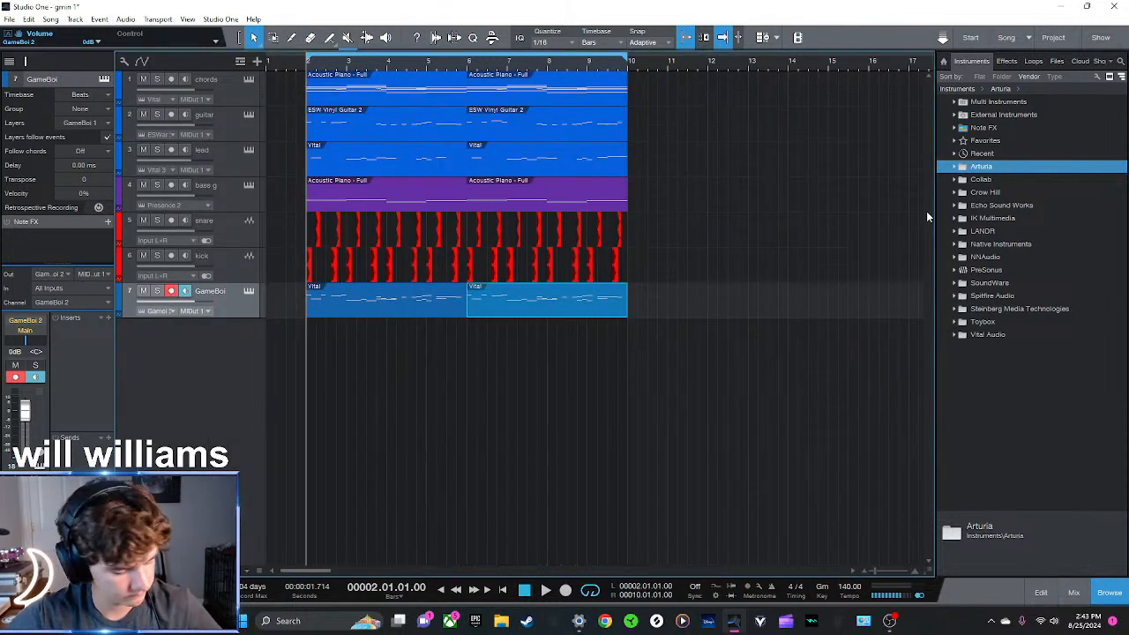
Delete the second GameBoi clip and undo the deletion
left_click(773, 312)
left_click(555, 301)
key("Delete")
key("ctrl+z")
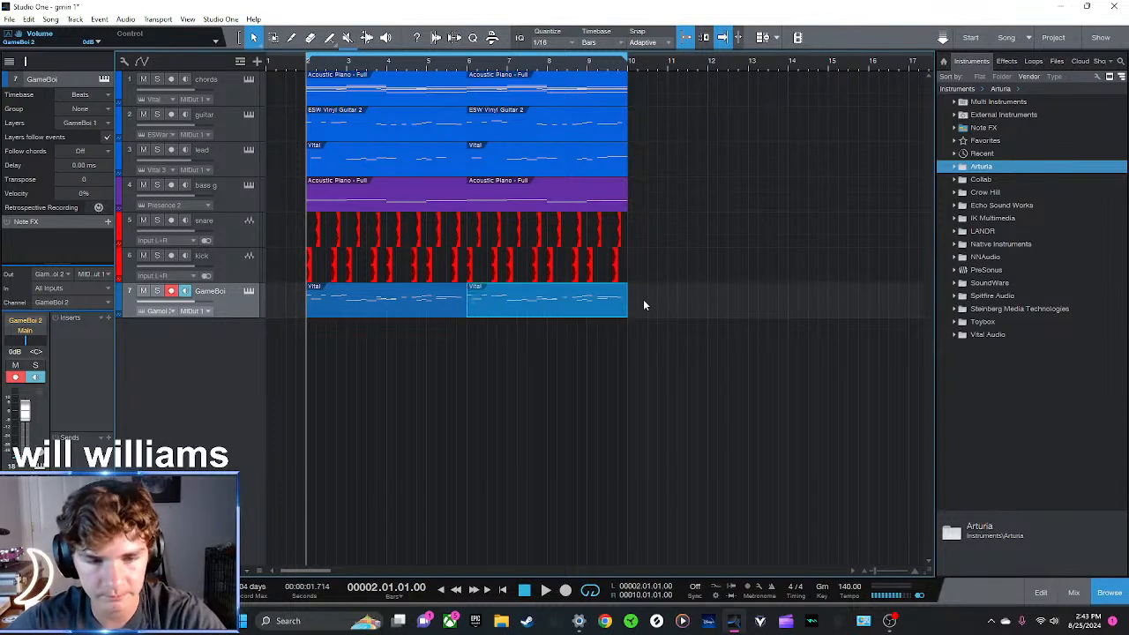
Audition the full arrangement from bar 2 and turn off loop playback
key("space")
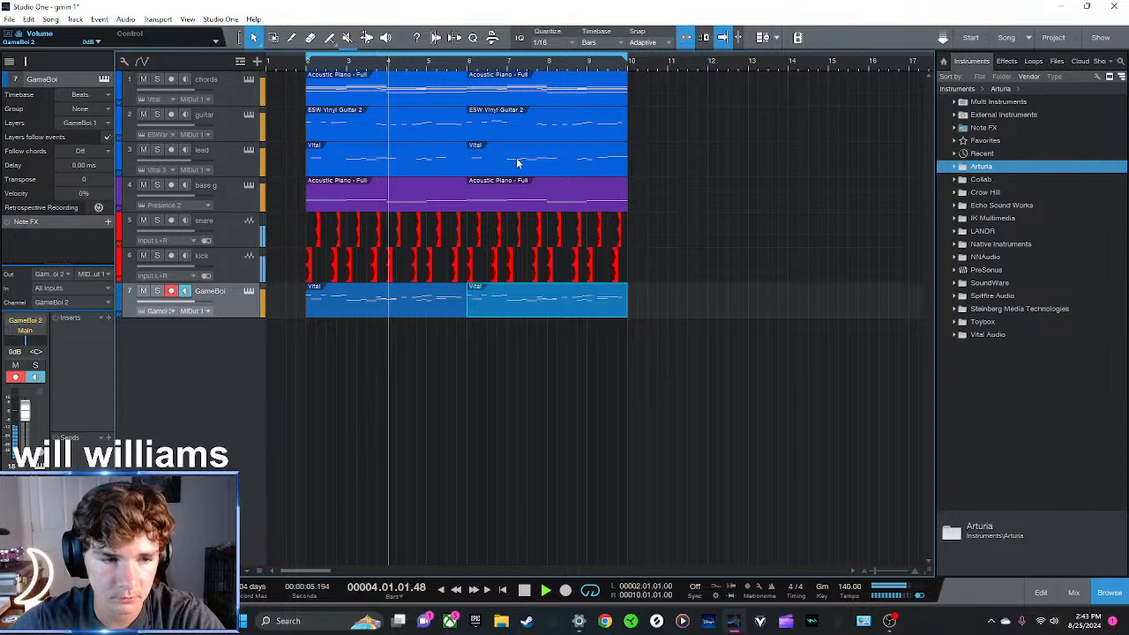
left_click_drag(391, 63, 589, 61)
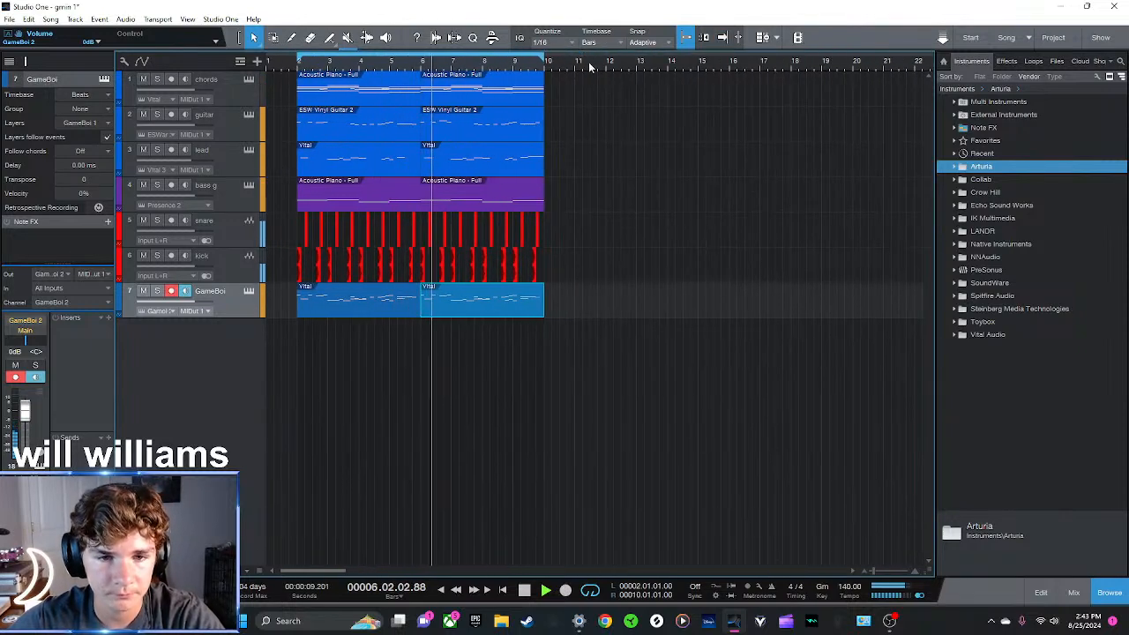
key("space")
key("slash")
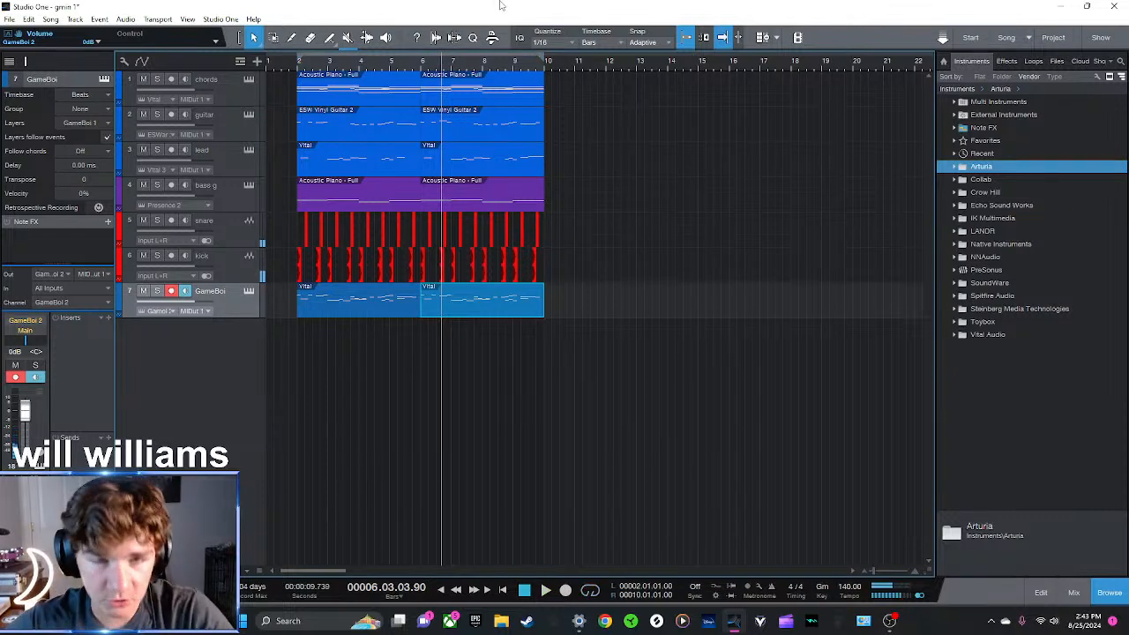
left_click_drag(452, 70, 760, 74)
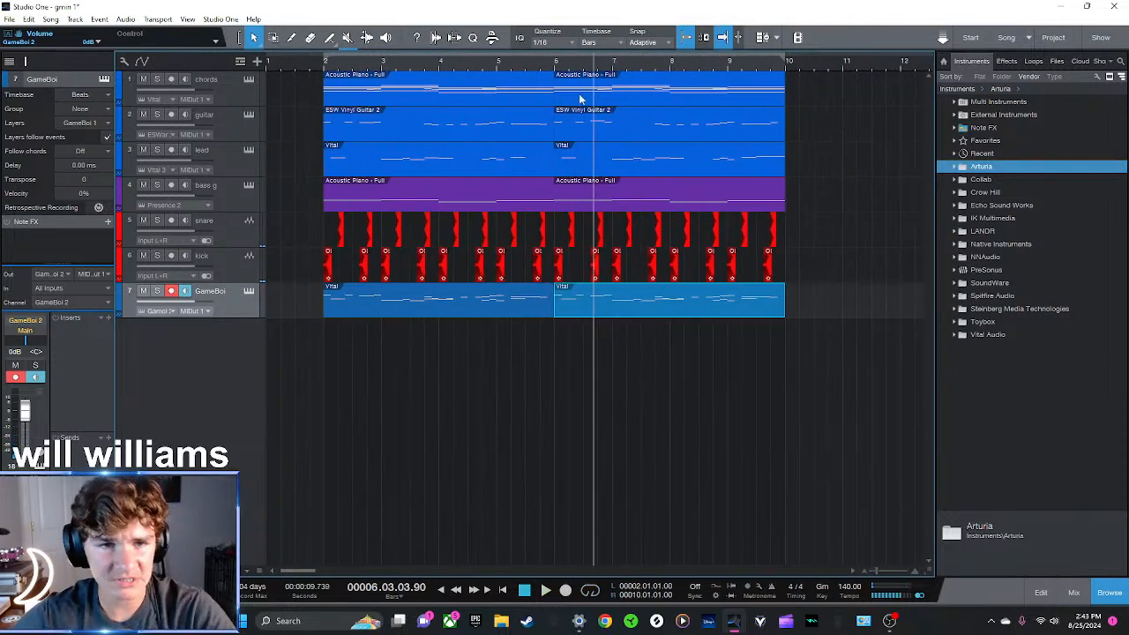
left_click_drag(435, 72, 456, 62)
Solo the chords track and audition it from bar 2
left_click(302, 70)
left_click(214, 82)
key("s")
key("space")
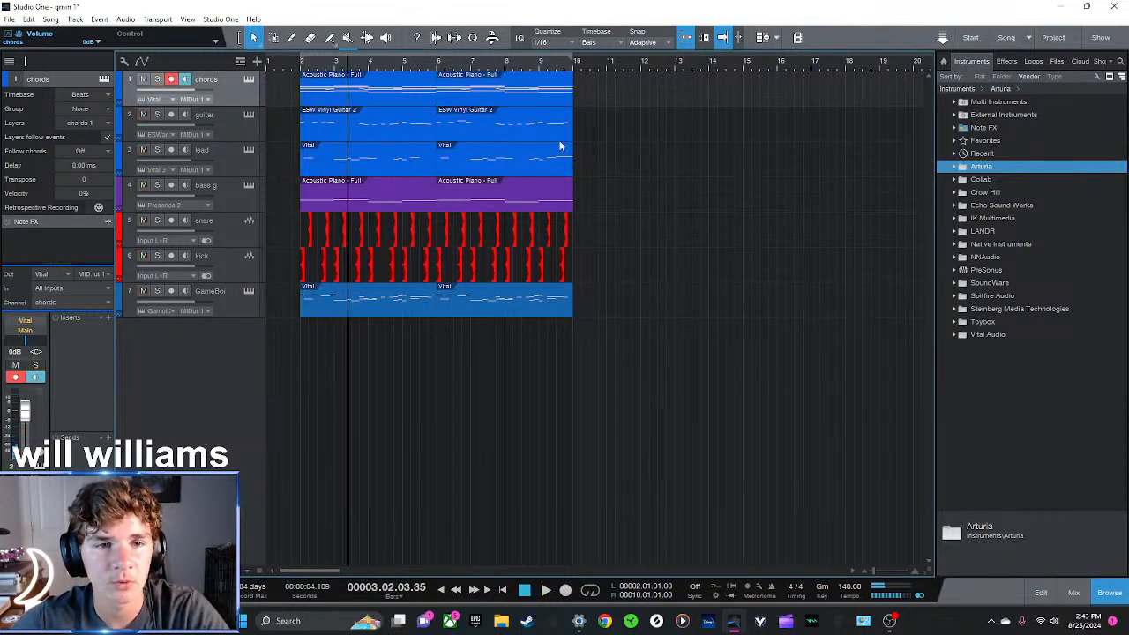
Solo the guitar and chords tracks together and audition them from bar 2
left_click(301, 70)
left_click(221, 120)
key("s")
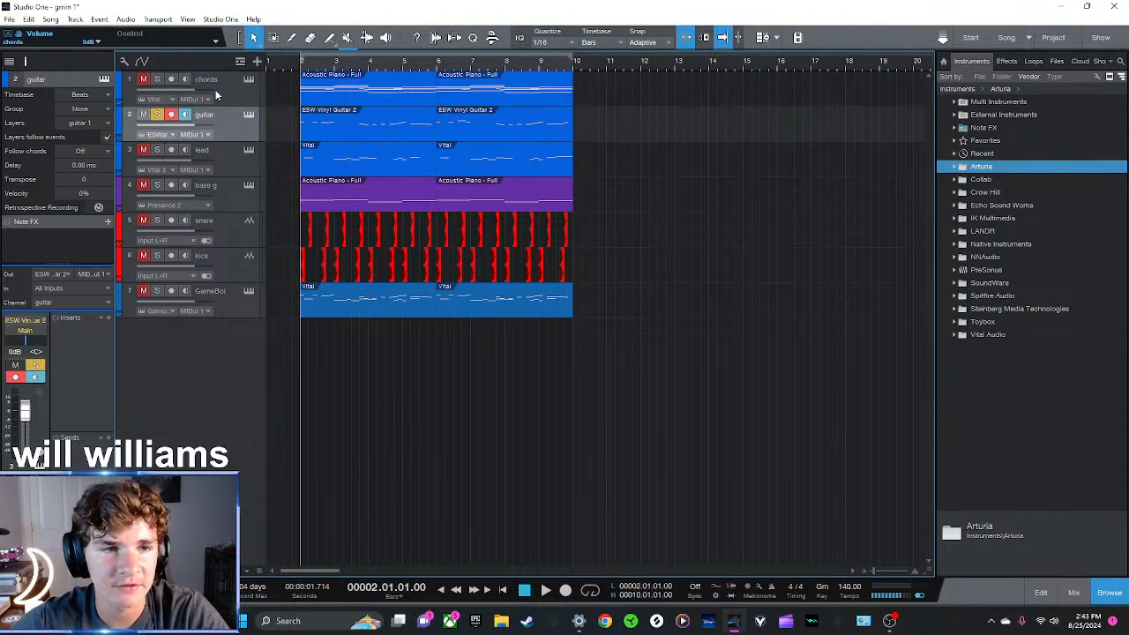
left_click(215, 87)
key("s")
key("space")
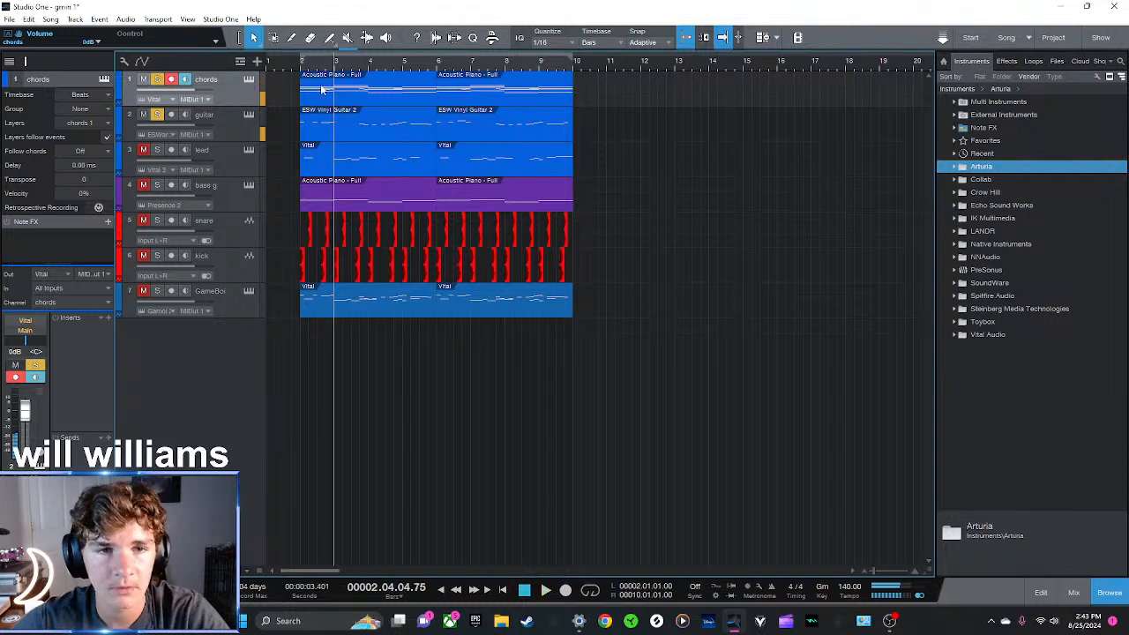
Shift all clips on every track one bar later so they start at bar 3
left_click_drag(702, 354, 263, 57)
left_click_drag(358, 92, 393, 93)
left_click(727, 185)
Try moving a chords clip to the start of the song and undo the move
left_click(441, 95)
left_click_drag(505, 103, 270, 100)
key("ctrl+z")
Shift all clips to start at bar 6 and place a duplicate of a chords clip at bar 1
left_click_drag(692, 360, 326, 72)
left_click_drag(374, 105, 476, 106)
left_click(670, 100)
key("d")
left_click_drag(768, 94, 317, 99)
left_click(266, 69)
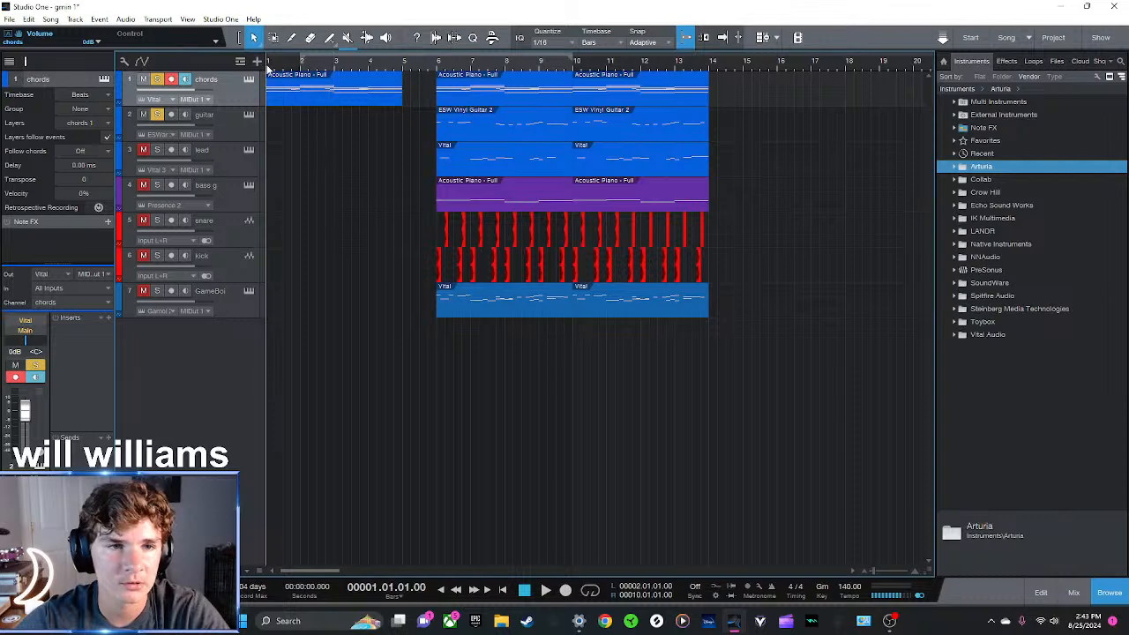
Audition the chords intro from bar 1 and insert the kHs Filter effect on the chords track
key("space")
left_click(1007, 62)
left_click(982, 141)
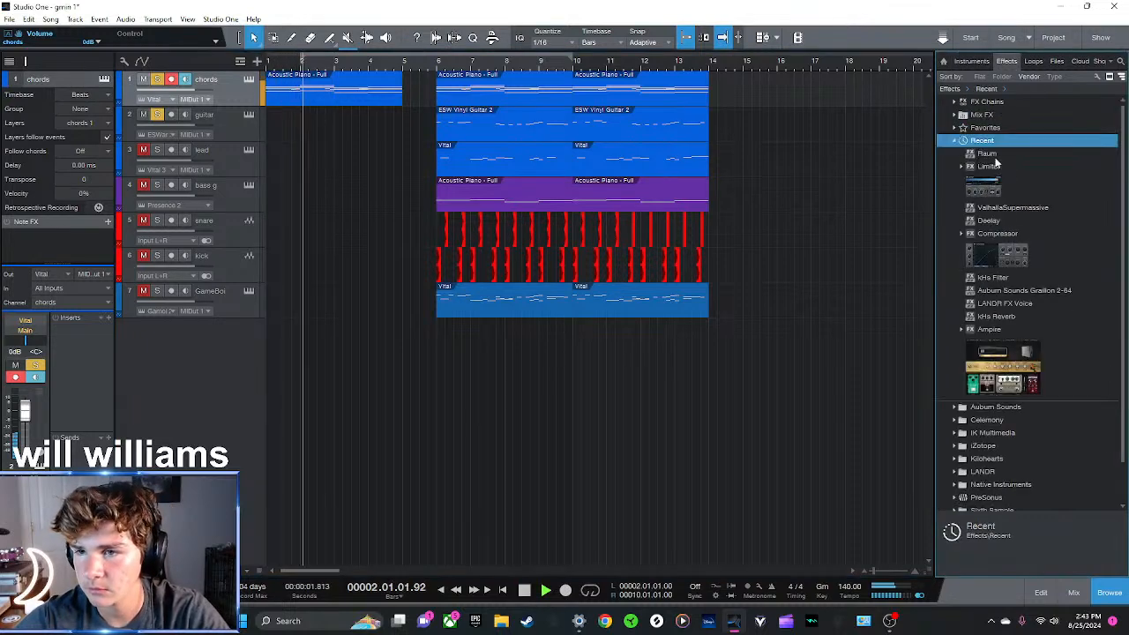
key("space")
left_click_drag(992, 277, 353, 96)
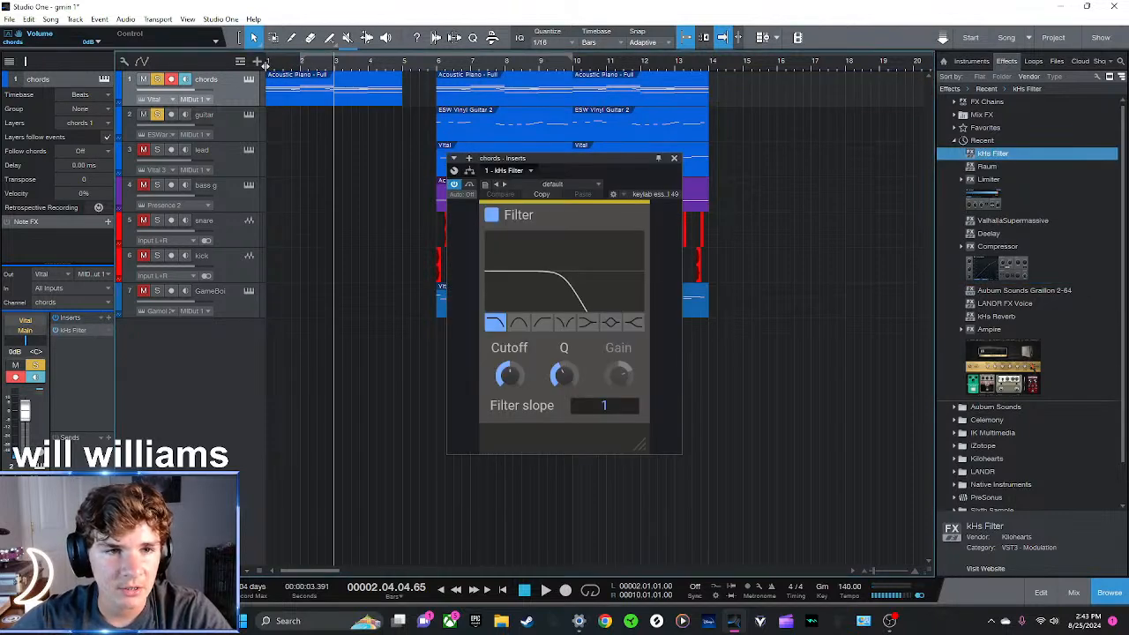
left_click(269, 68)
left_click(674, 160)
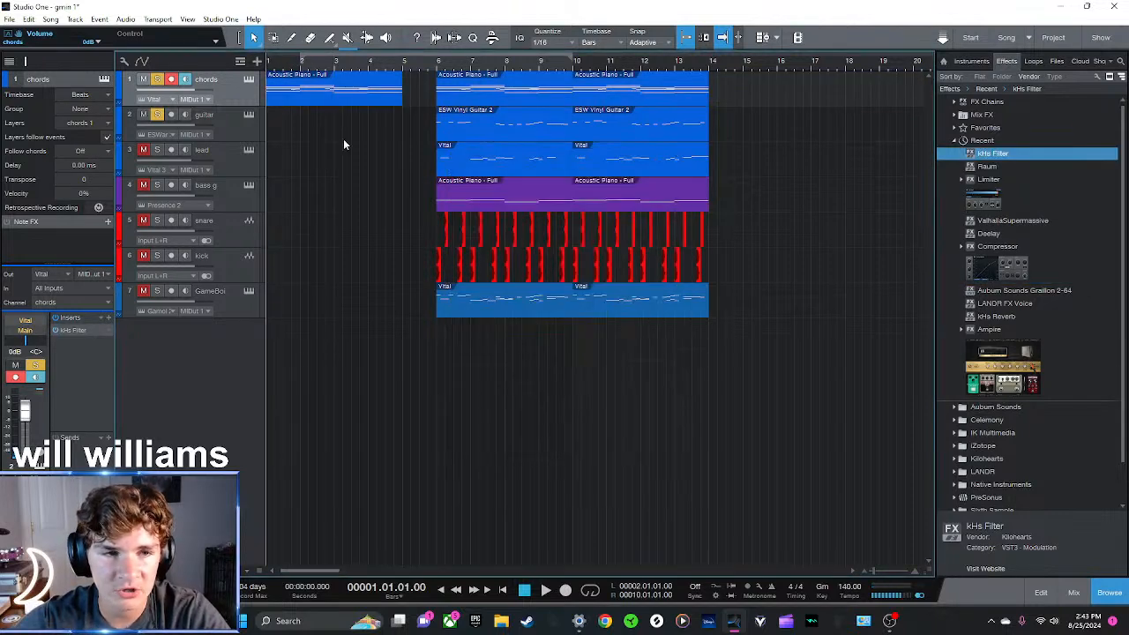
Add an automation envelope for the kHs Filter's Cutoff parameter to the chords track
key("a")
left_click(208, 91)
left_click(212, 121)
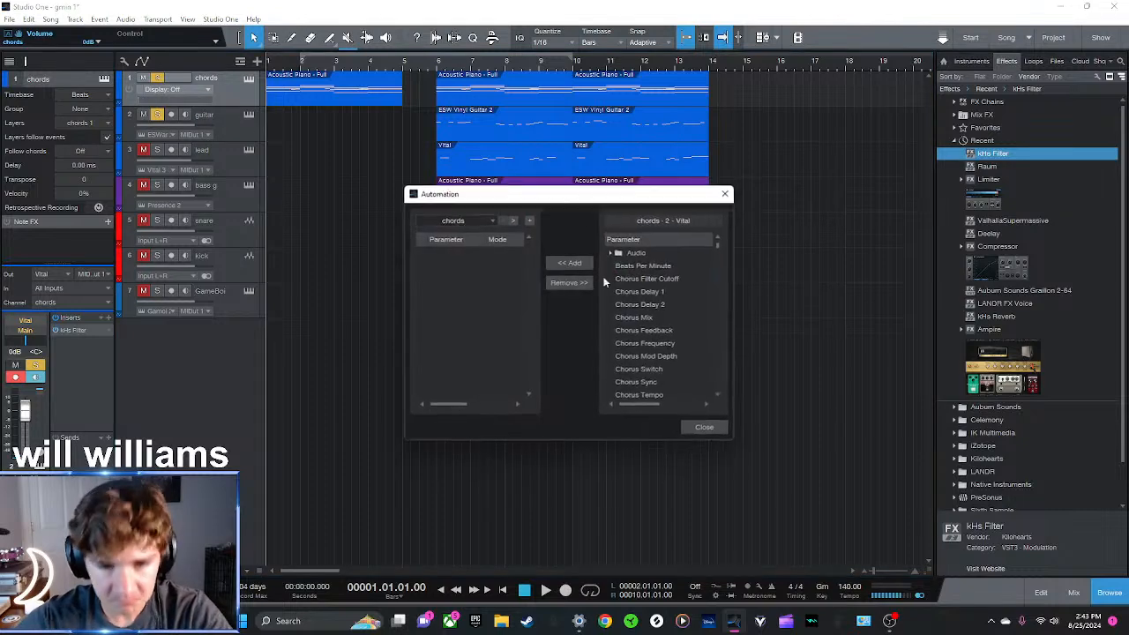
double_click(635, 255)
double_click(644, 267)
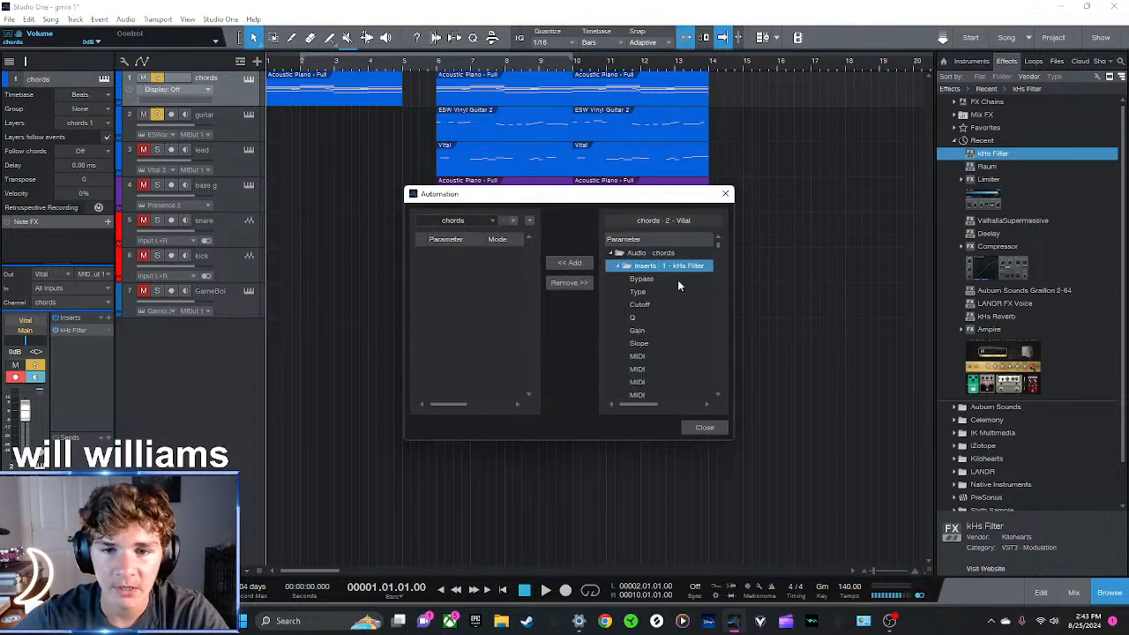
left_click(640, 305)
left_click(570, 262)
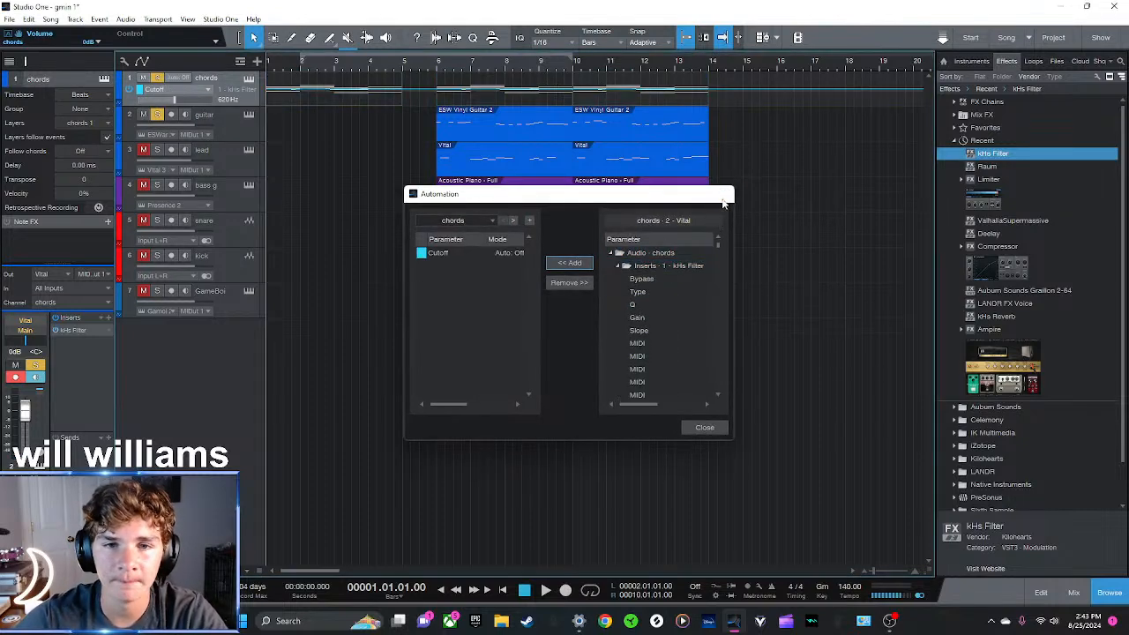
left_click(725, 195)
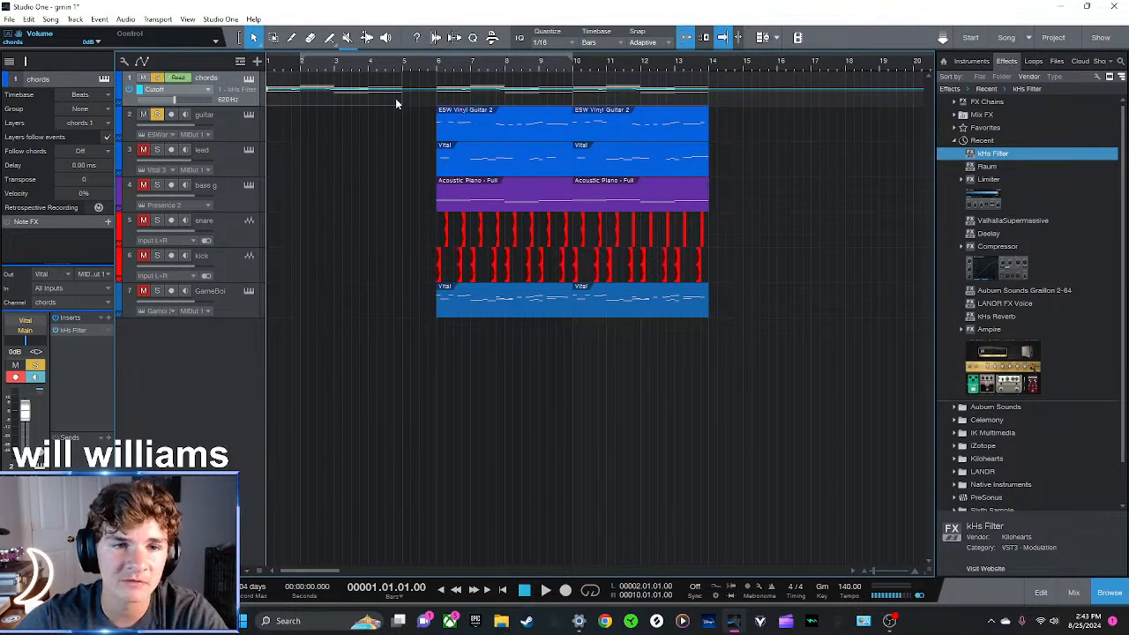
Ramp the chords' filter Cutoff automation upward from bar 1 to near its maximum at bar 5, and audition the sweep
left_click_drag(403, 93, 401, 75)
key("space")
left_click(402, 67)
left_click(377, 67)
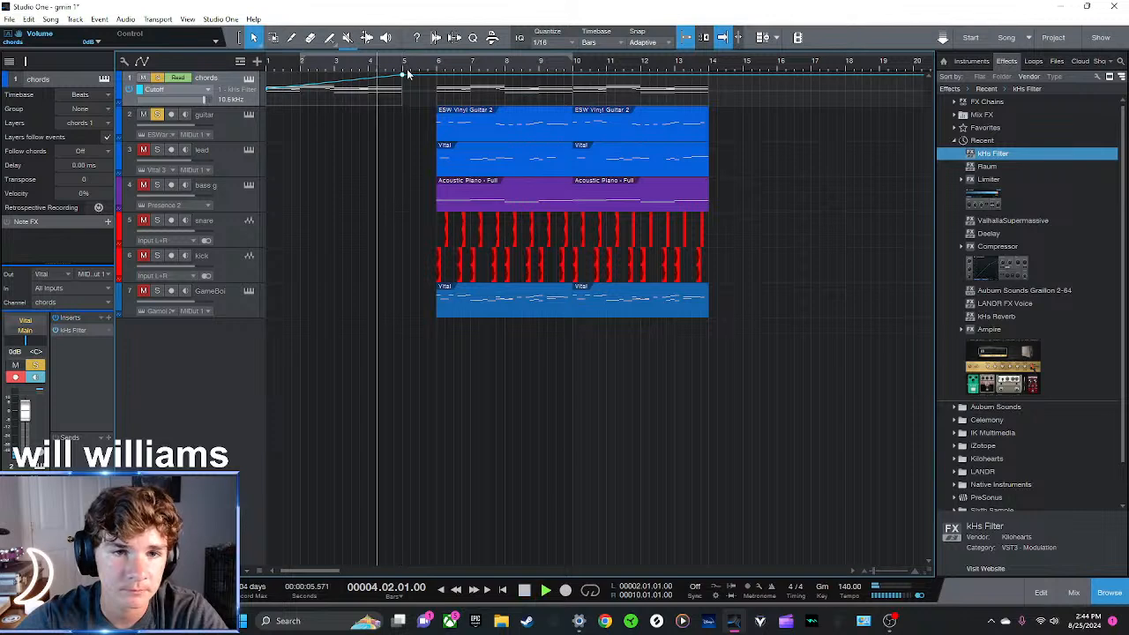
key("space")
left_click(368, 71)
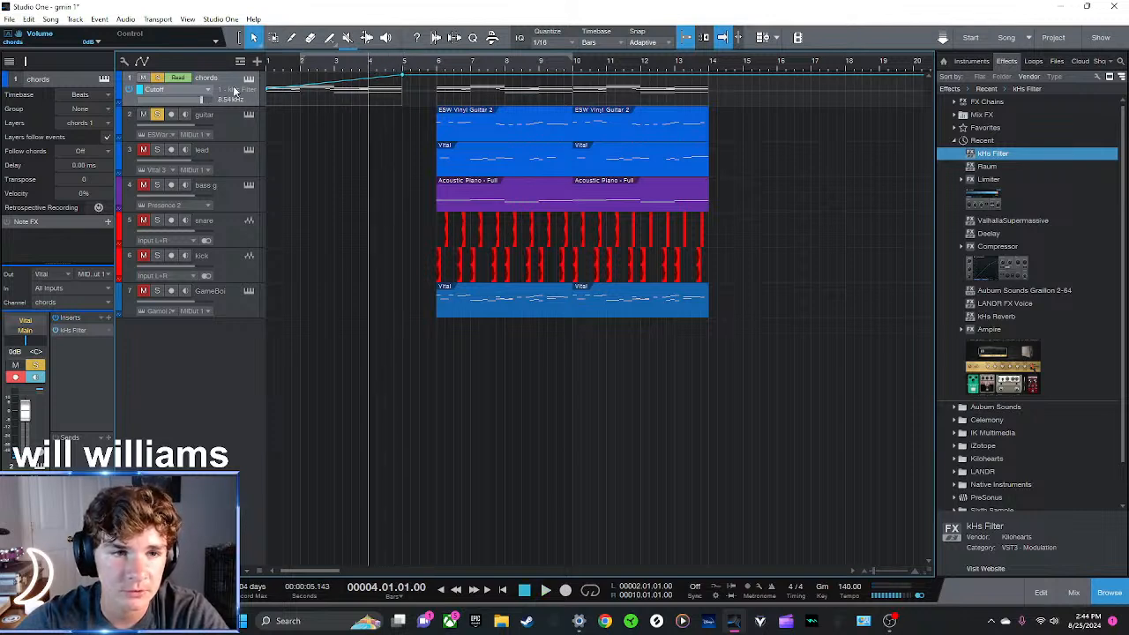
left_click(340, 60)
key("space")
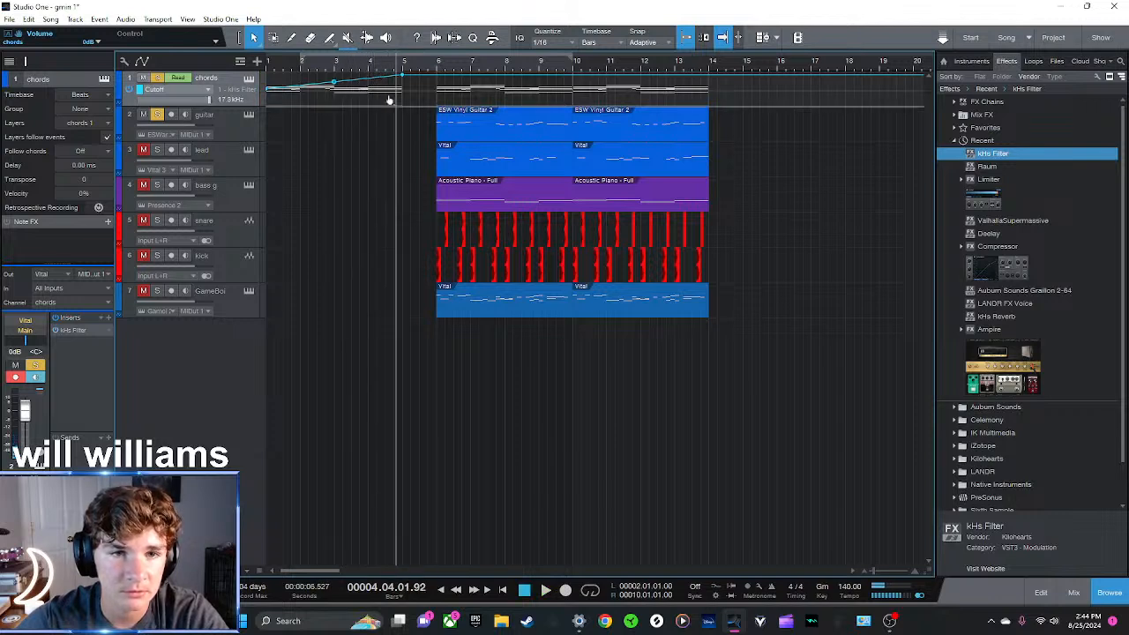
key("space")
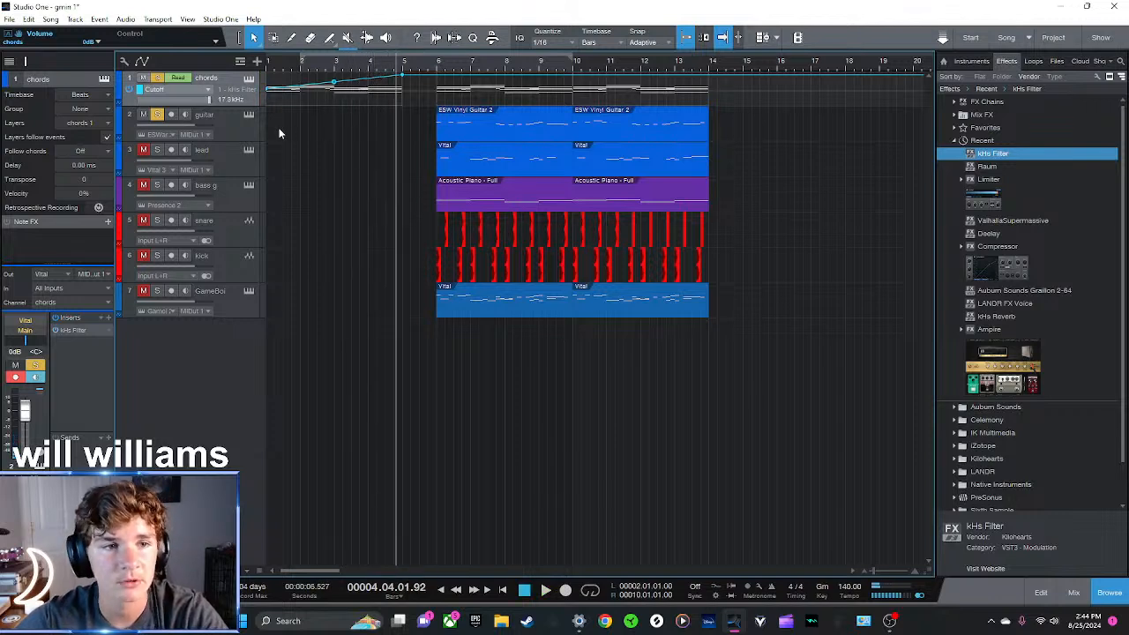
Place a copy of a guitar clip at bar 1 and insert the kHs Filter effect on the guitar track
left_click(522, 132)
left_click_drag(617, 138, 283, 116)
left_click(269, 68)
left_click_drag(993, 154, 300, 124)
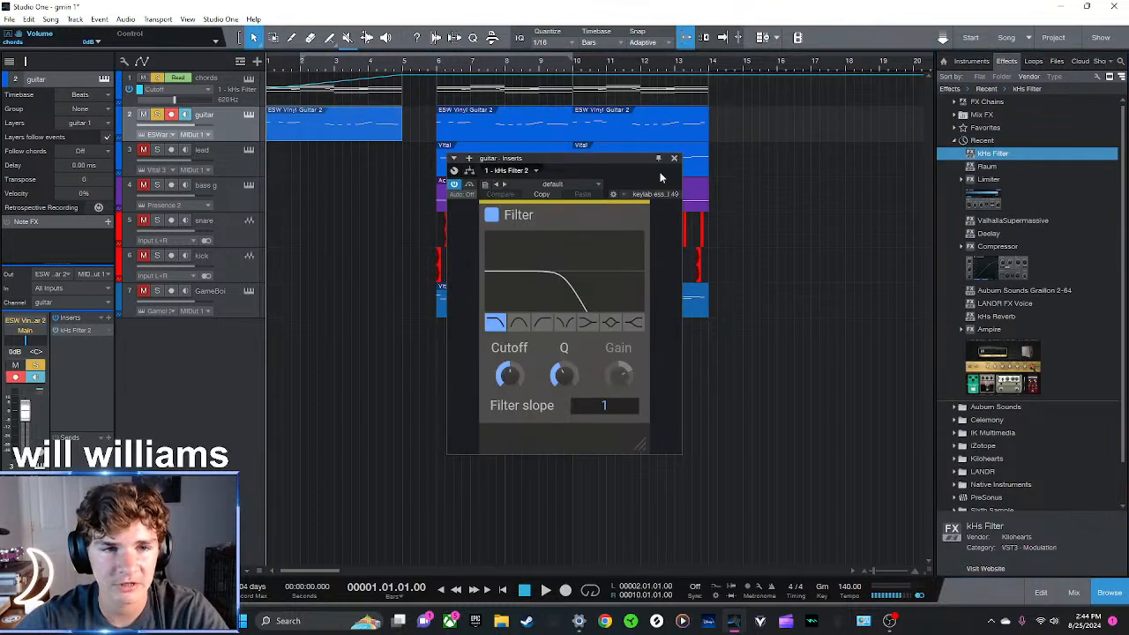
Audition the filtered guitar intro and add an automation envelope for the kHs Filter 2's Cutoff parameter to the guitar track
key("space")
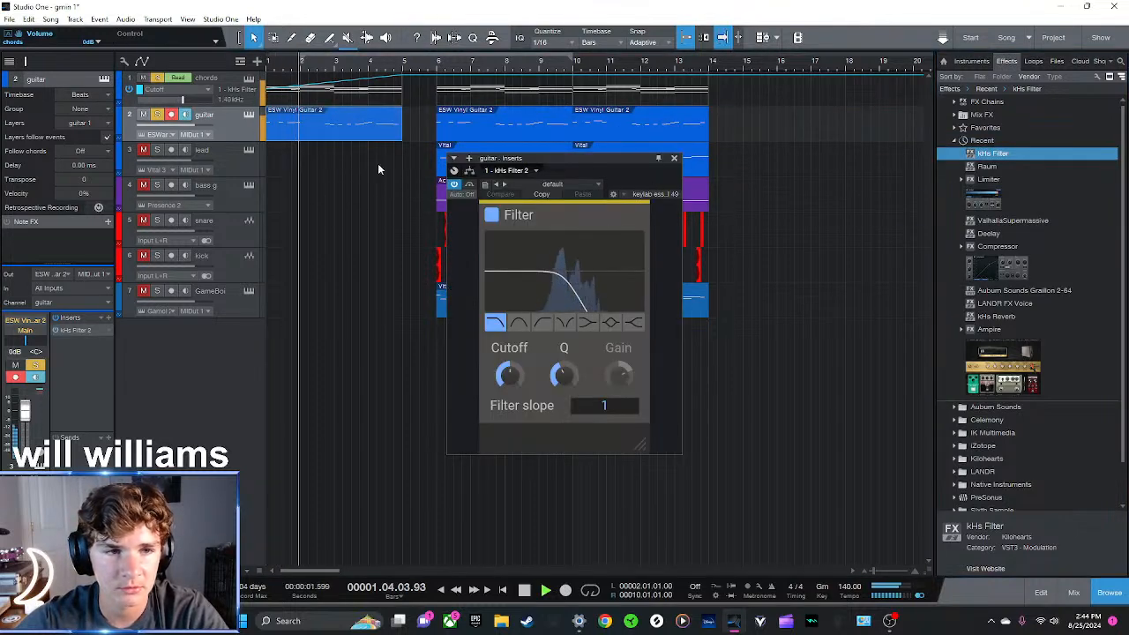
key("space")
key("a")
left_click(192, 126)
left_click(205, 162)
double_click(637, 253)
double_click(663, 266)
left_click(639, 305)
left_click(569, 263)
left_click(725, 193)
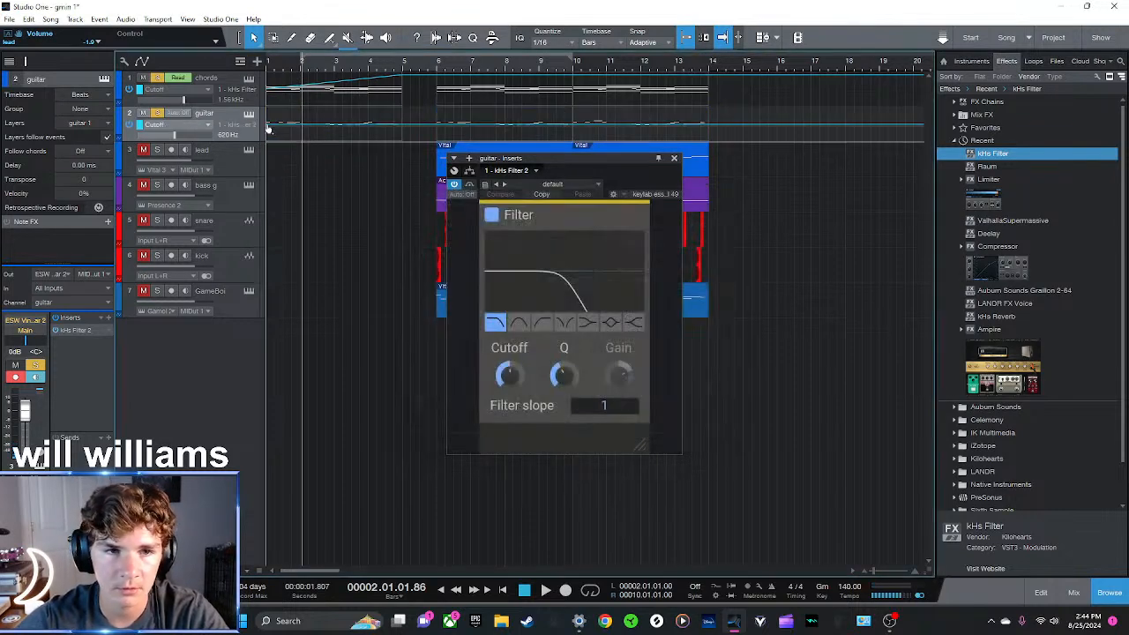
Ramp the guitar's filter Cutoff automation upward from bar 1 to near its maximum at bar 5, and audition the sweep
left_click(402, 76)
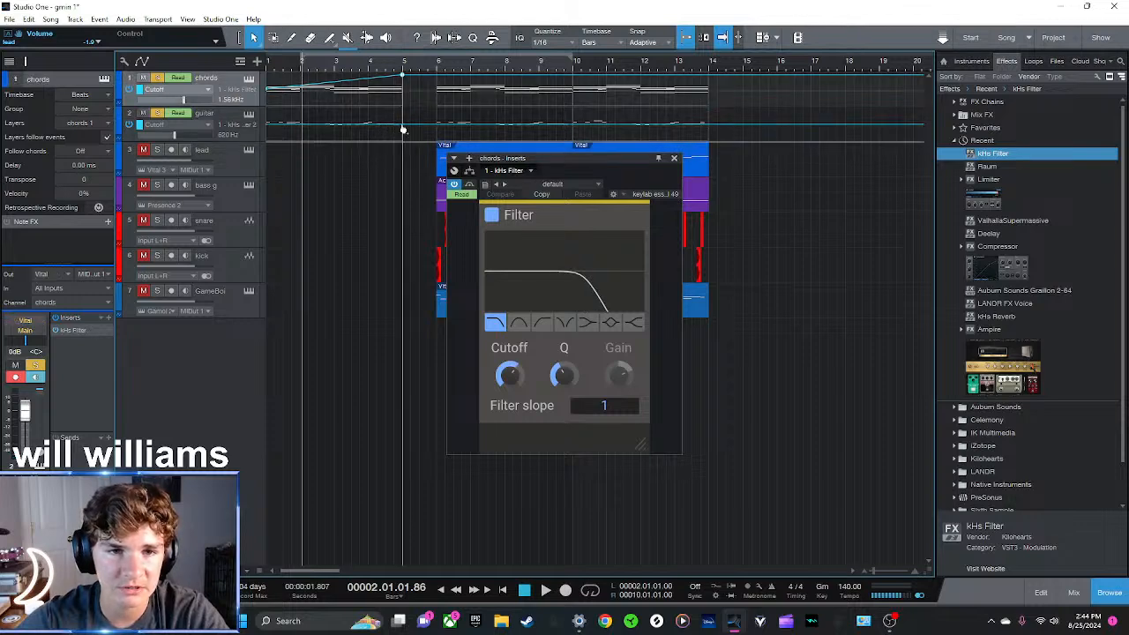
left_click_drag(402, 129, 402, 111)
left_click(269, 69)
key("space")
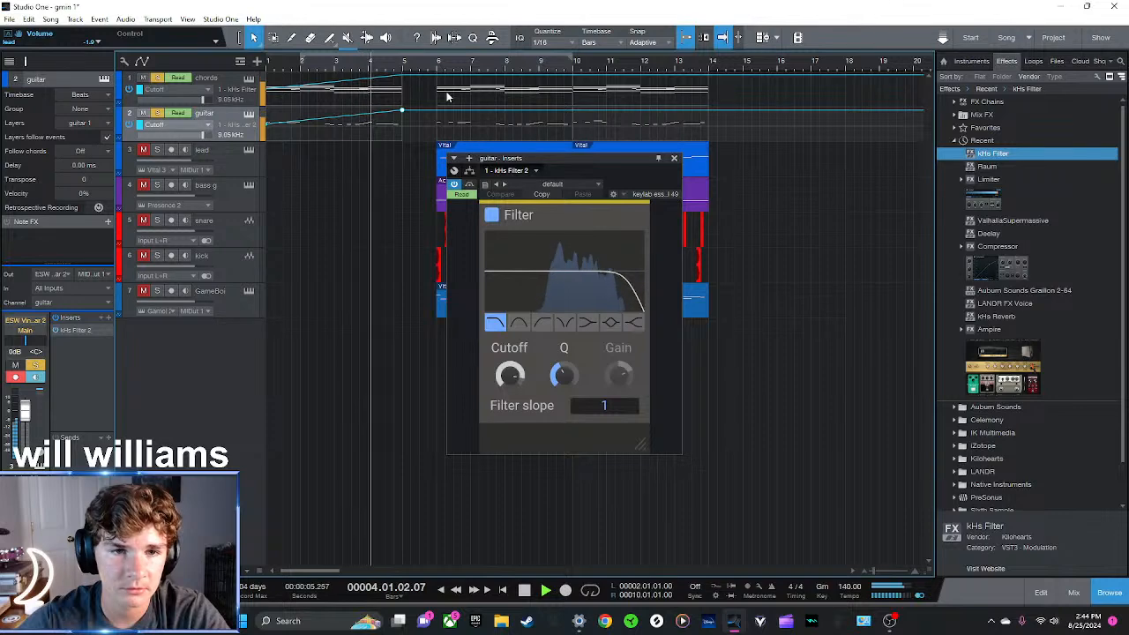
left_click(675, 159)
Insert the Raum reverb on the chords track, unsolo the guitar track and audition the chords from bar 1
left_click_drag(987, 166, 300, 94)
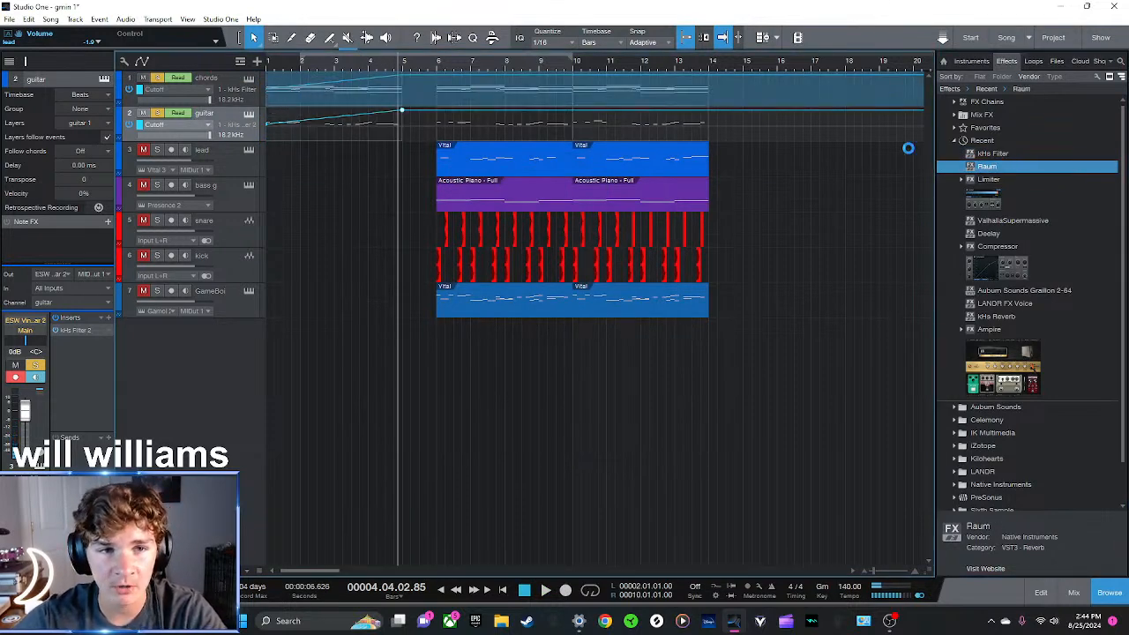
left_click(269, 69)
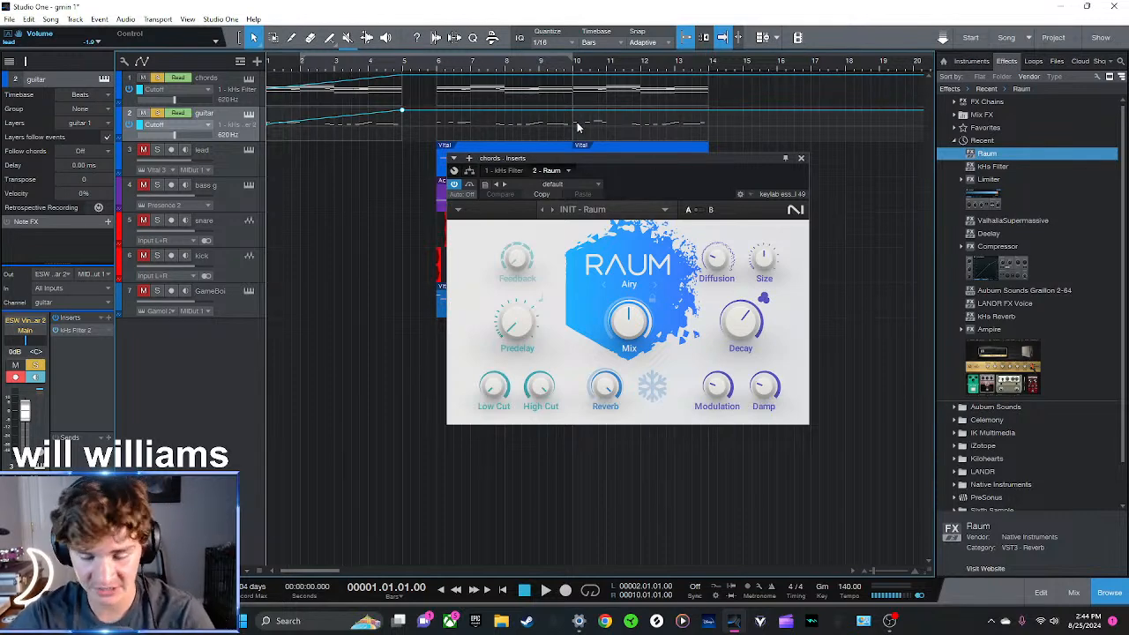
left_click(235, 85)
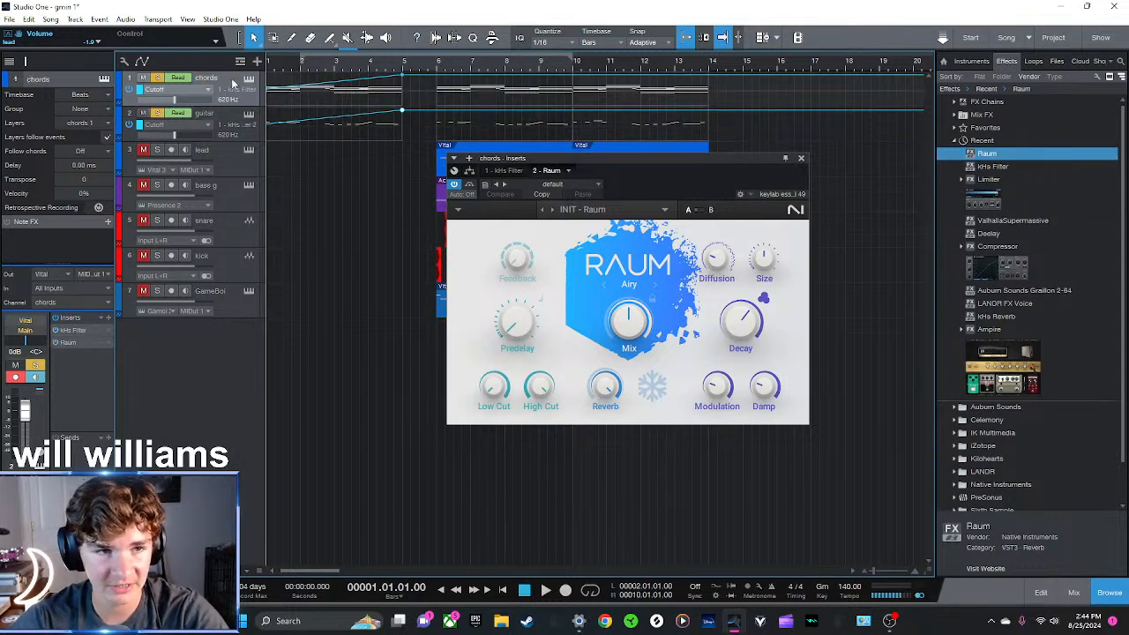
left_click(158, 114)
key("space")
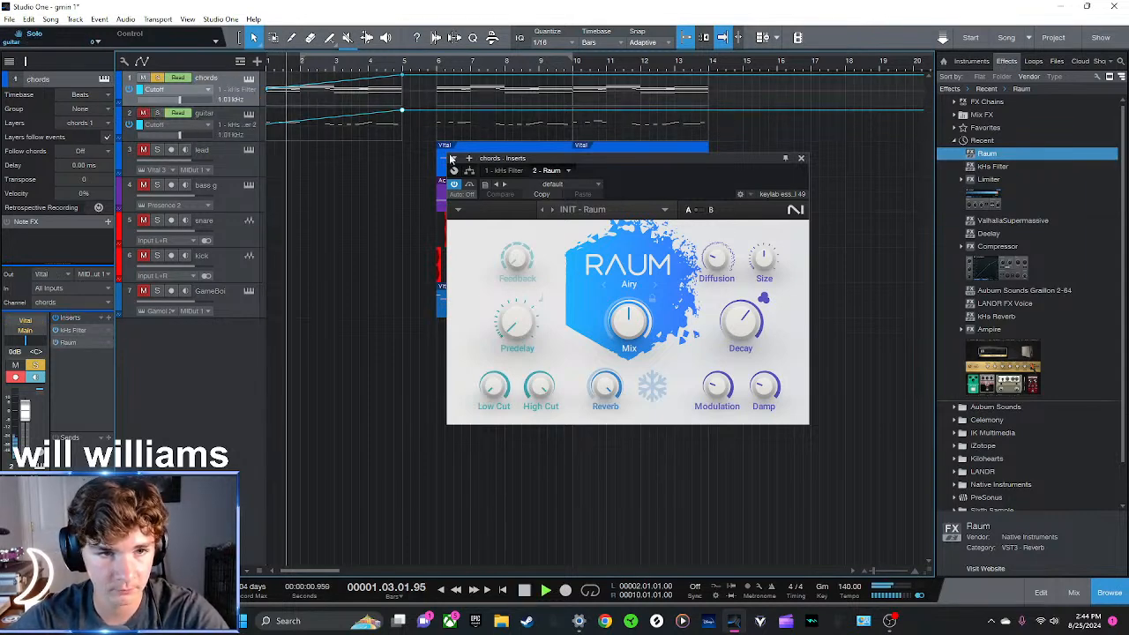
Try Raum's Mix on the chords near zero, then return it to about 50% and close the plugin
left_click_drag(636, 324, 636, 379)
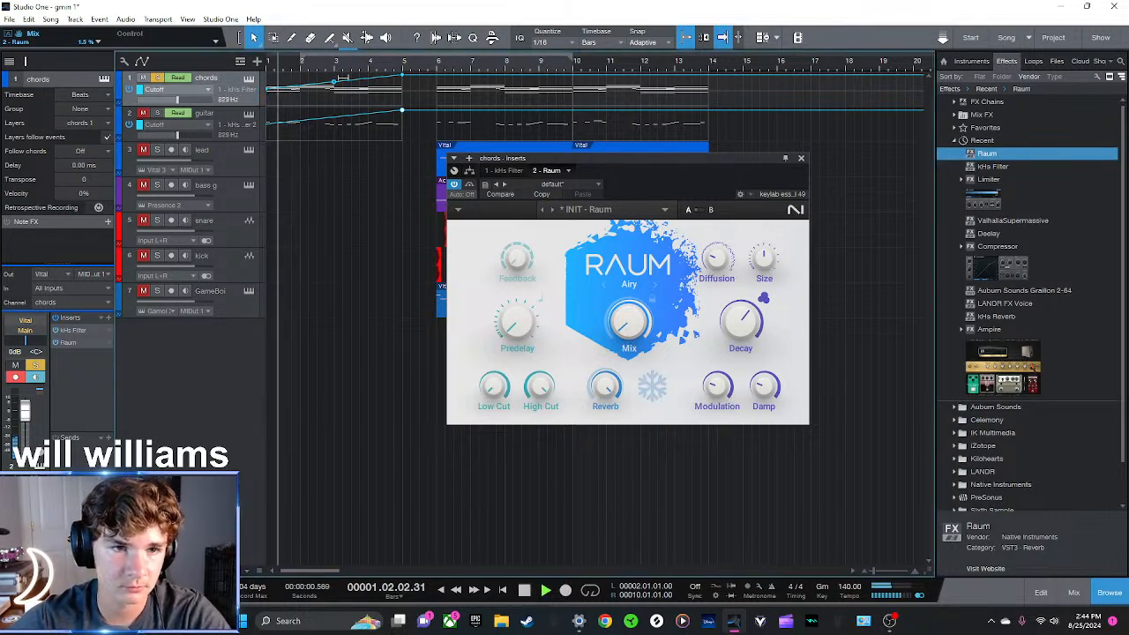
left_click_drag(628, 335, 628, 325)
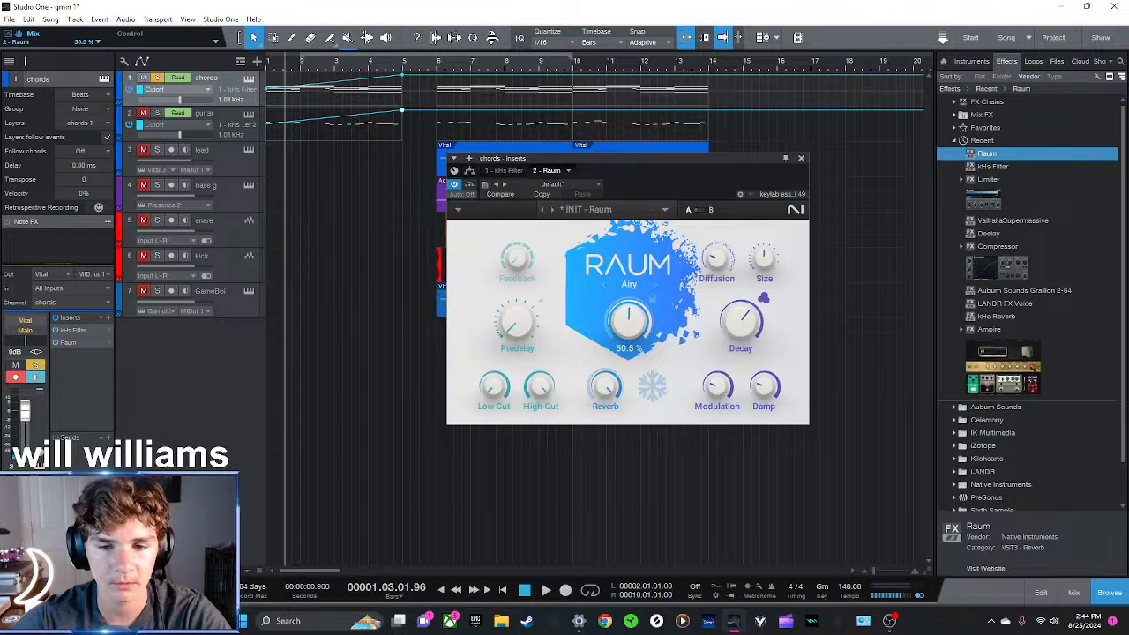
left_click(801, 158)
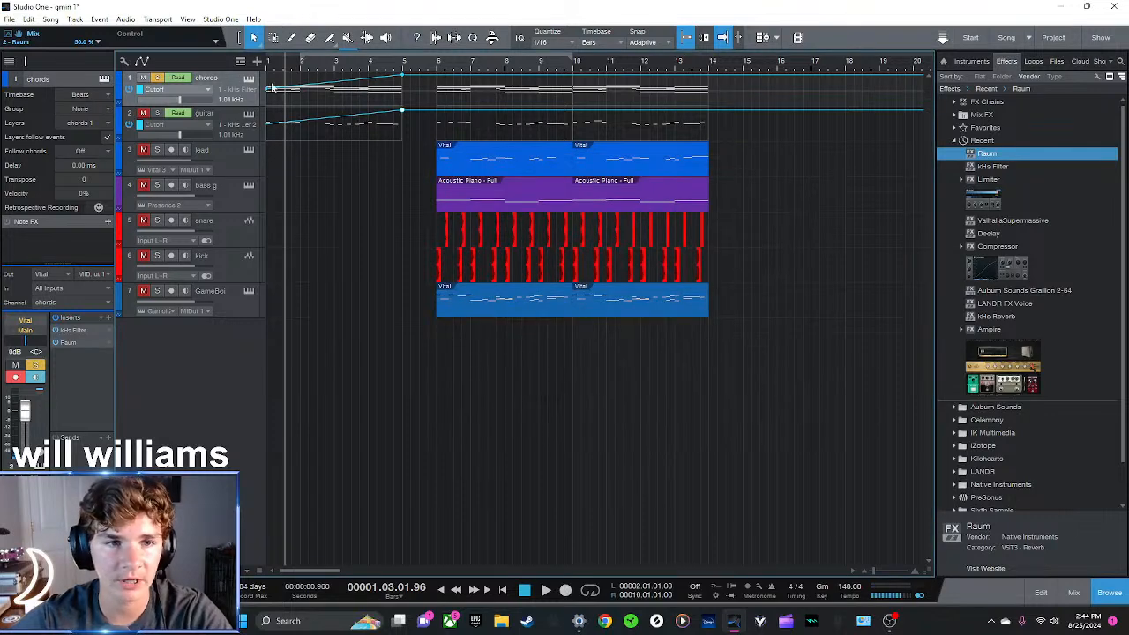
Add an automation envelope for Raum's Mix parameter to the chords track
left_click(188, 89)
left_click(194, 133)
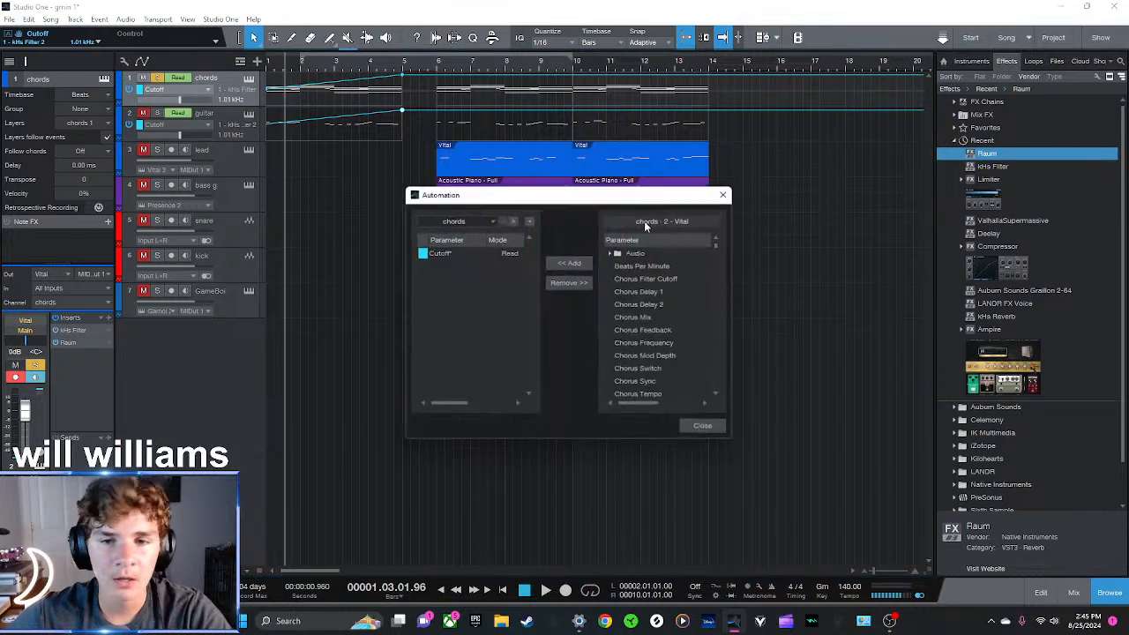
double_click(632, 252)
double_click(645, 266)
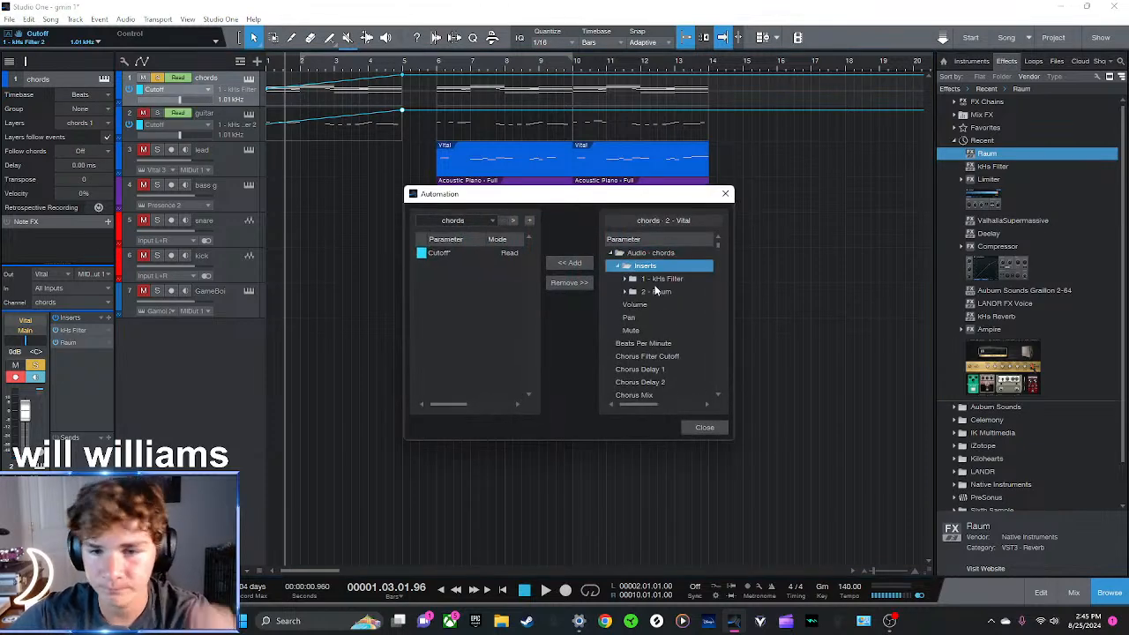
double_click(657, 292)
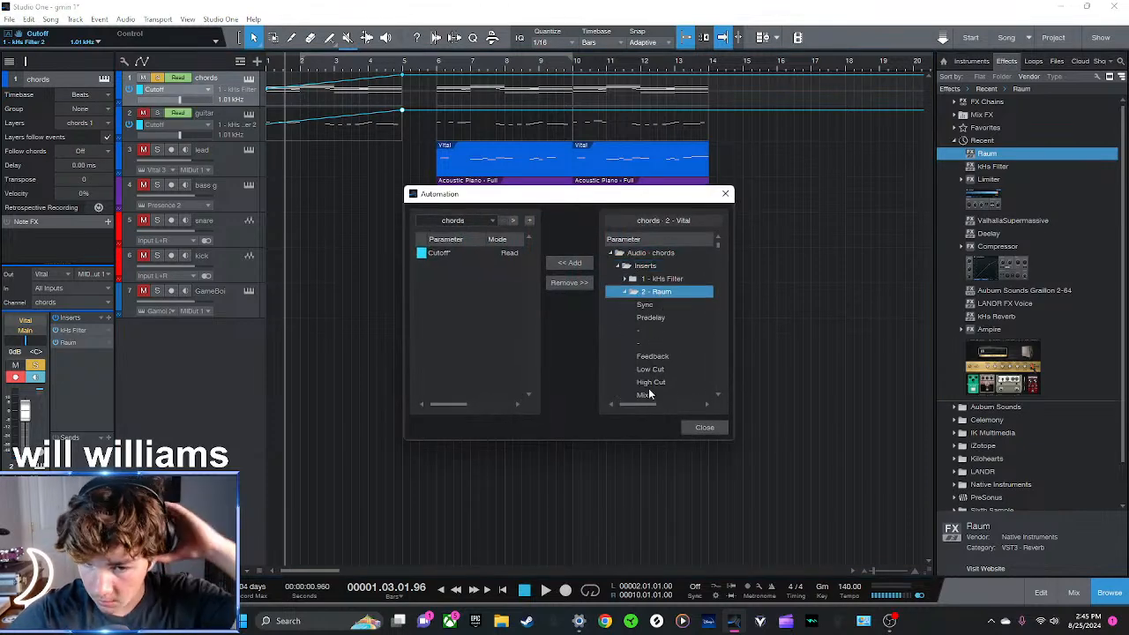
left_click(646, 395)
left_click(571, 264)
left_click(726, 193)
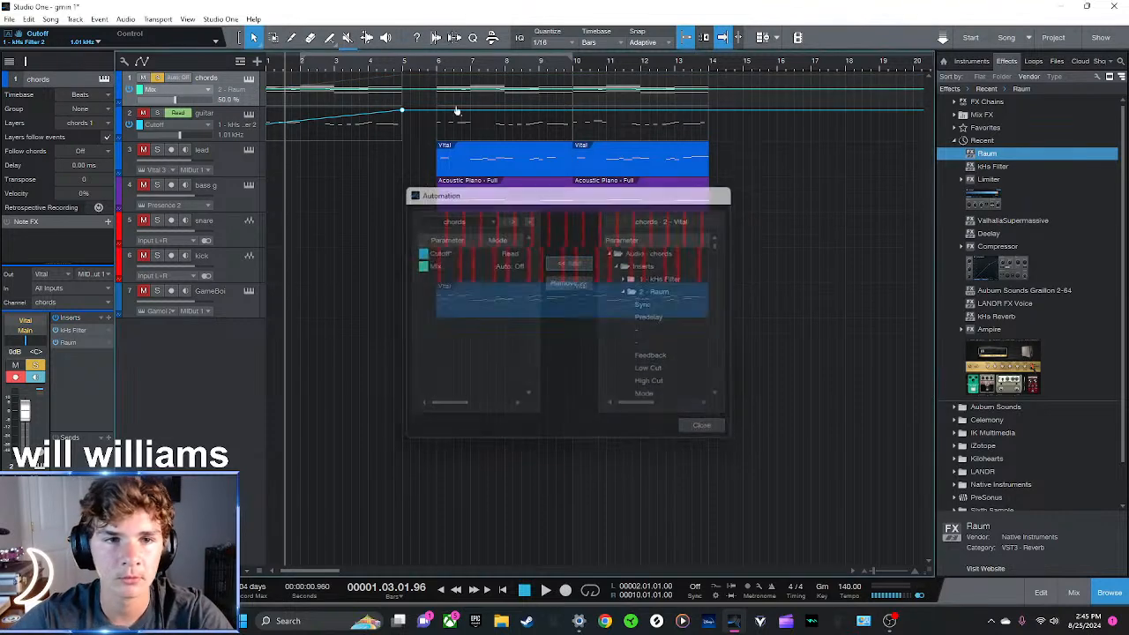
Draw the chords' Raum Mix automation falling from bar 3 to 0% at bar 5, and audition it
left_click(333, 90)
left_click_drag(402, 90, 403, 114)
key("space")
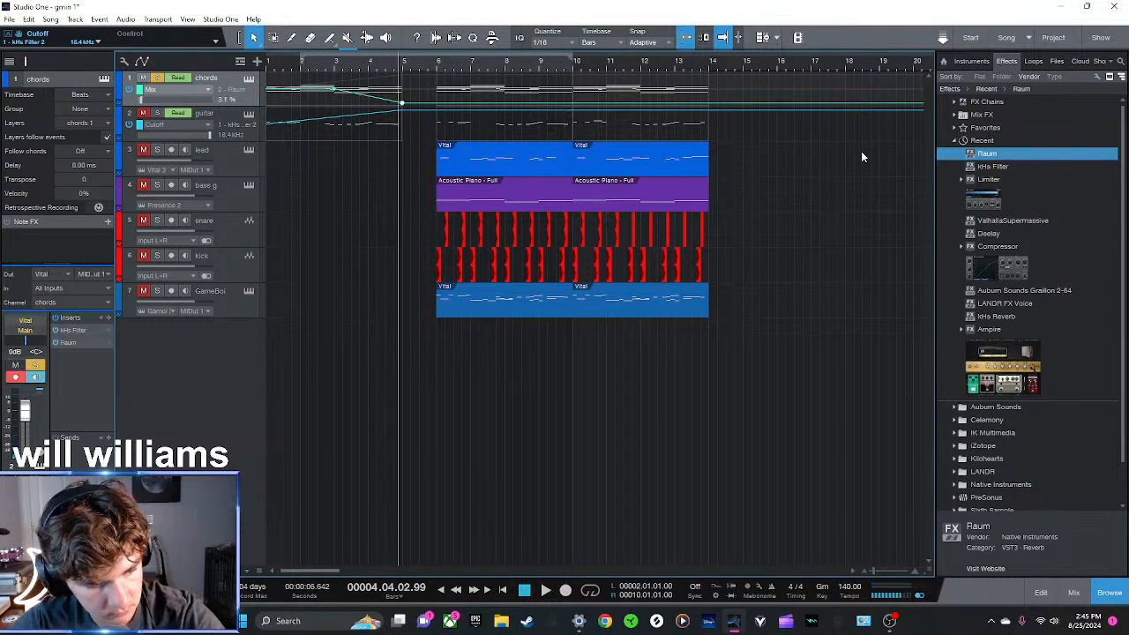
Insert the Raum reverb on the guitar track and add an automation envelope for its Mix parameter
left_click_drag(989, 156, 280, 123)
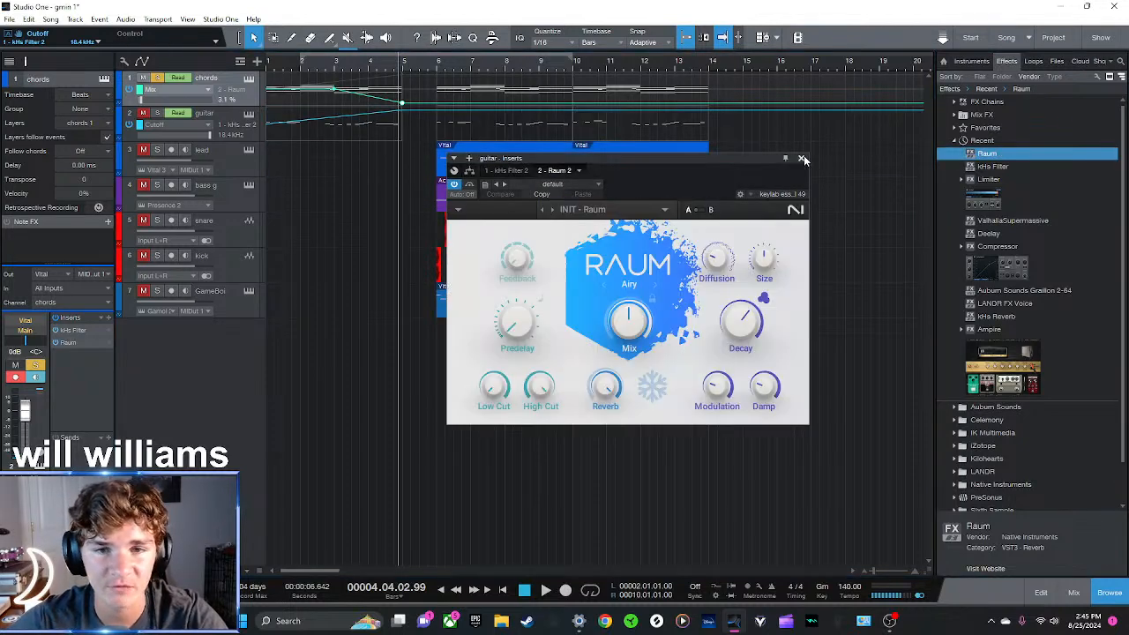
left_click(801, 159)
left_click(245, 127)
left_click(206, 127)
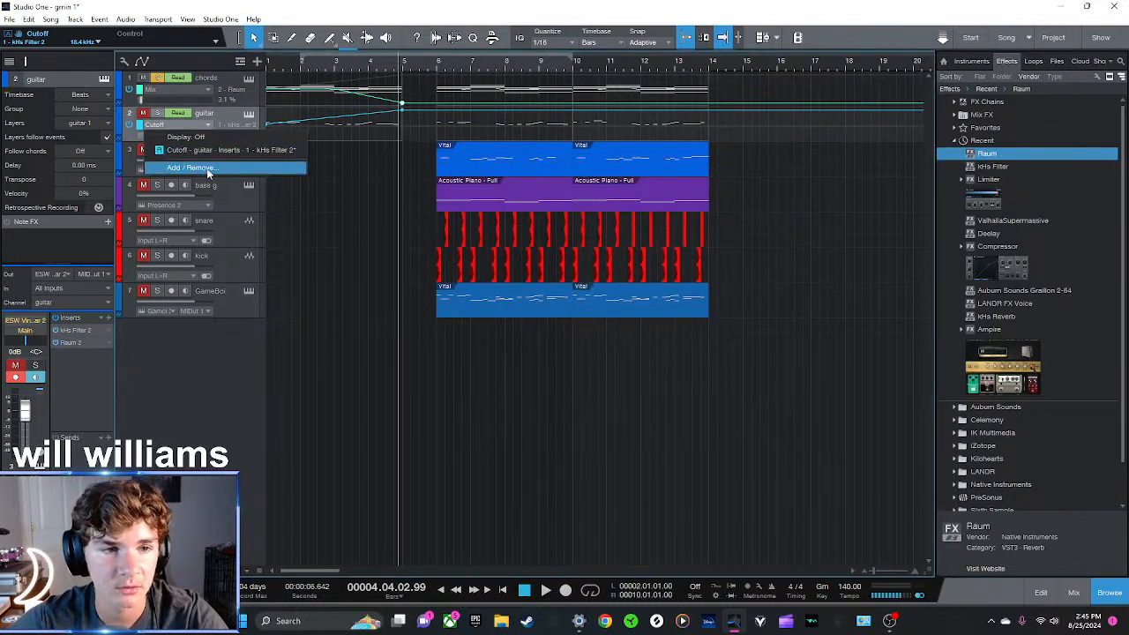
left_click(209, 168)
double_click(631, 253)
double_click(638, 265)
double_click(660, 292)
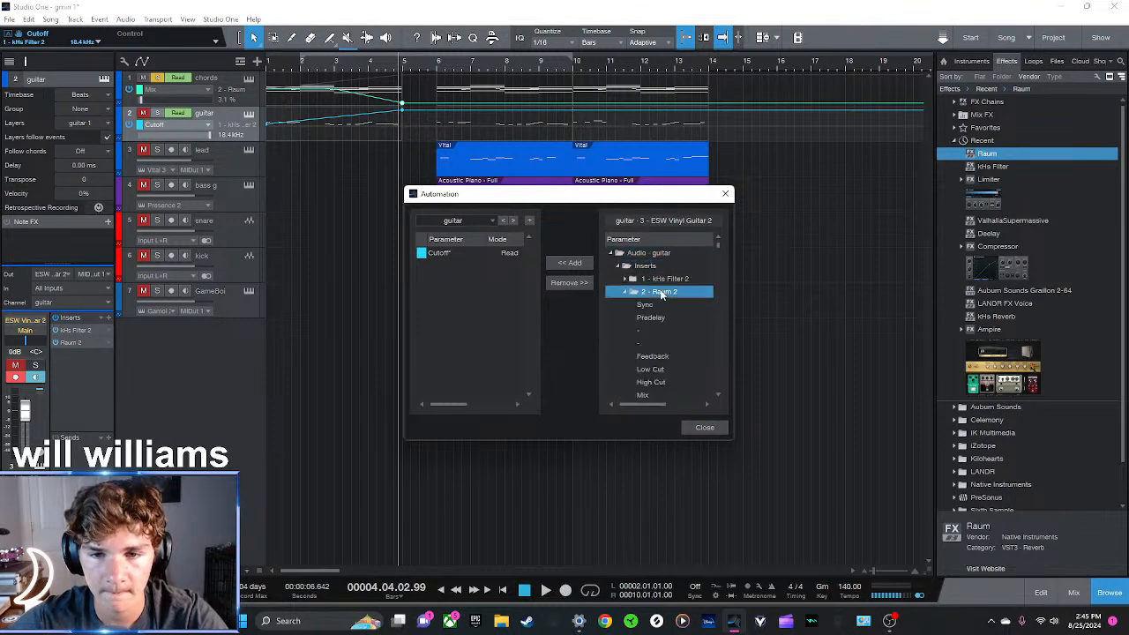
left_click(645, 394)
left_click(569, 263)
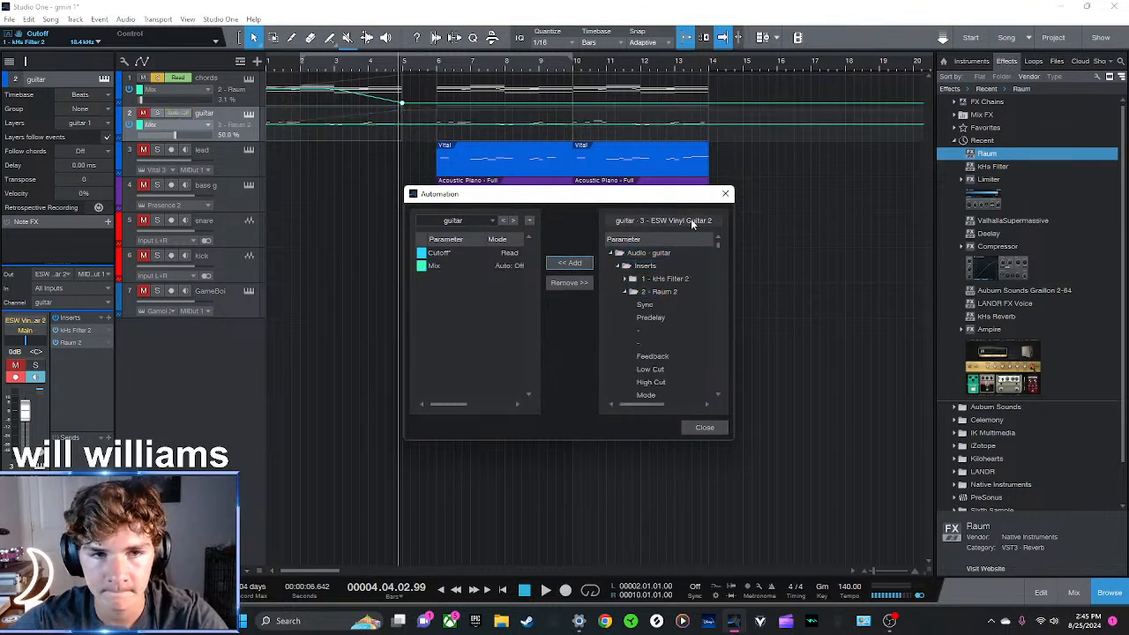
left_click(725, 194)
Draw the guitar's Raum Mix automation falling from bar 3 to 0% at bar 5, and audition the intro with guitar soloed too
left_click(334, 125)
mouse_move(395, 126)
left_mouse_down()
mouse_move(393, 145)
mouse_move(402, 140)
left_mouse_up()
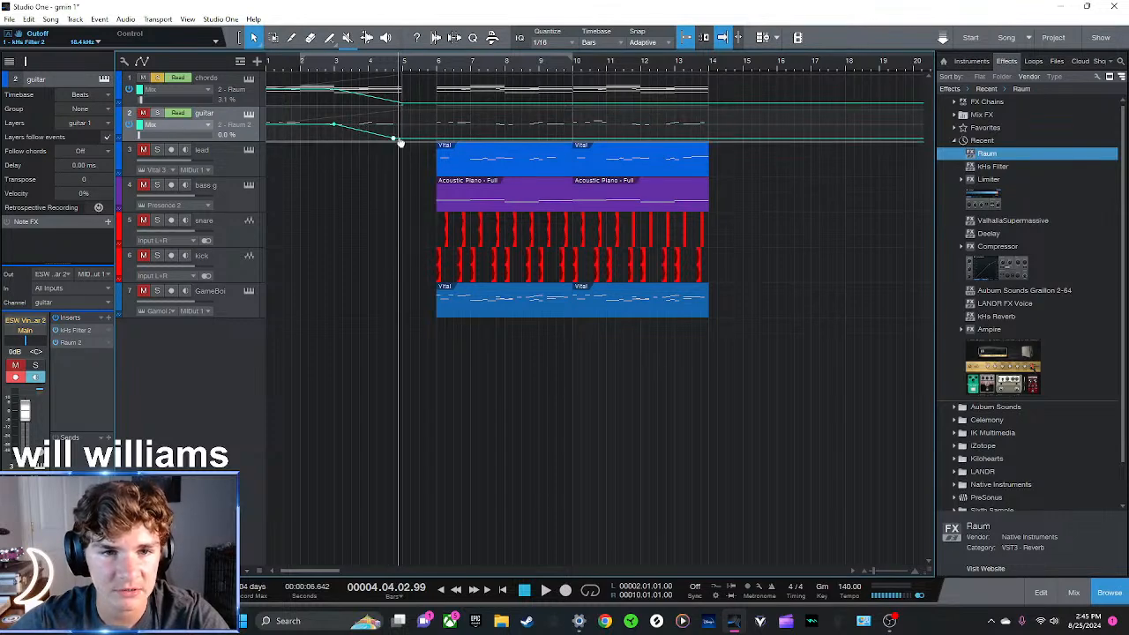
left_click(267, 65)
key("space")
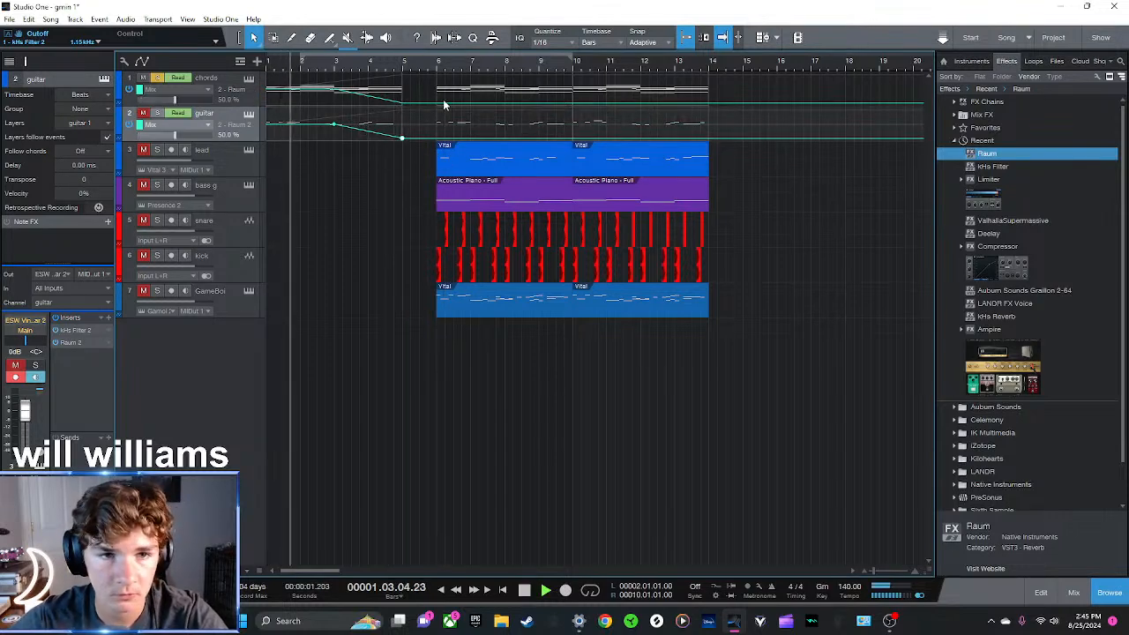
left_click(157, 113)
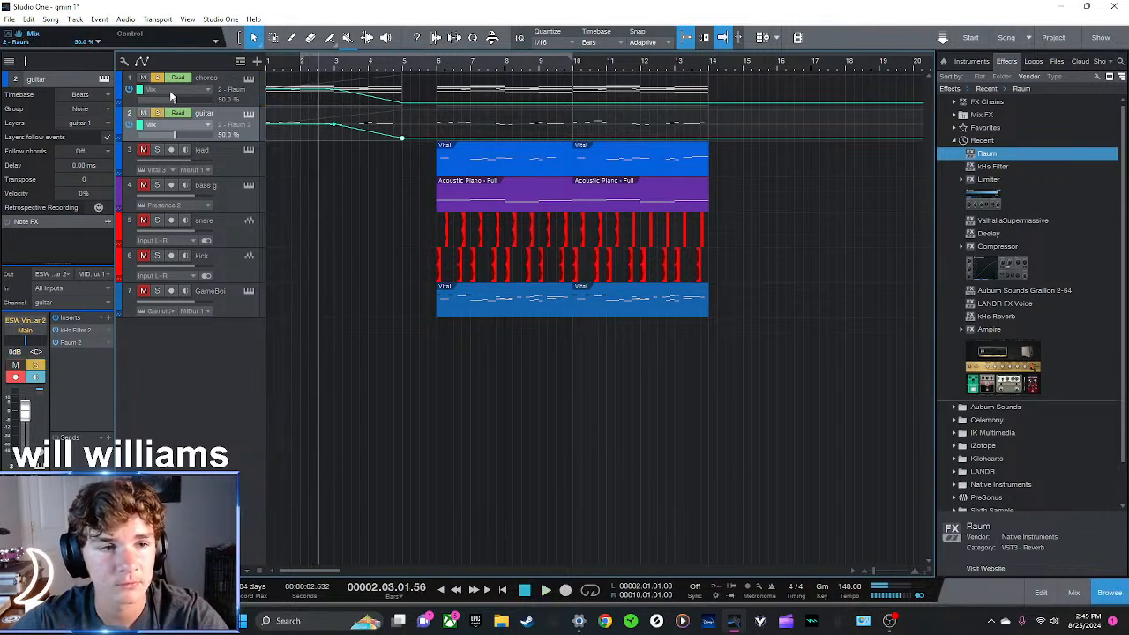
key("space")
key("space")
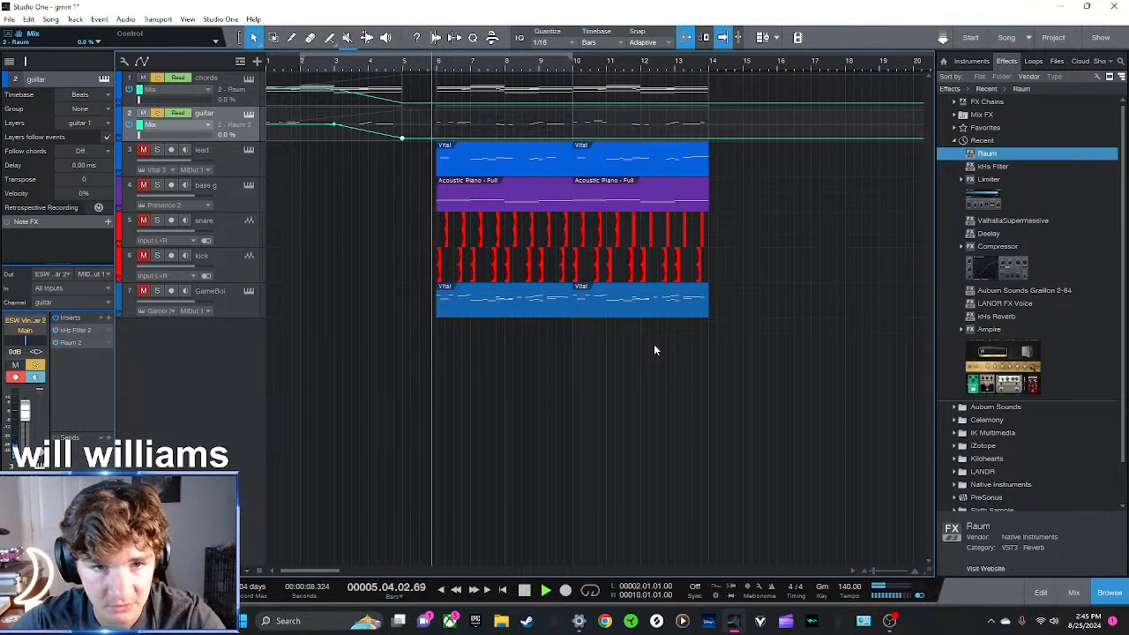
Clear the track solos, move all main section clips one bar earlier to start at bar 5, and audition the transition
left_click(158, 113)
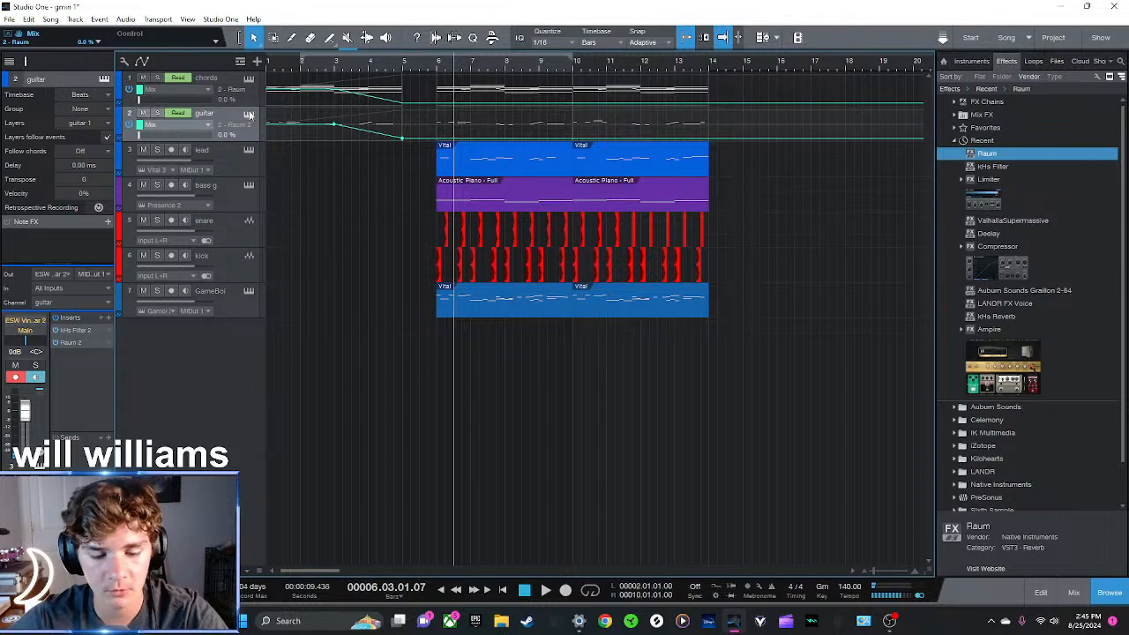
key("a")
left_click_drag(820, 424, 429, 90)
left_click(267, 63)
key("space")
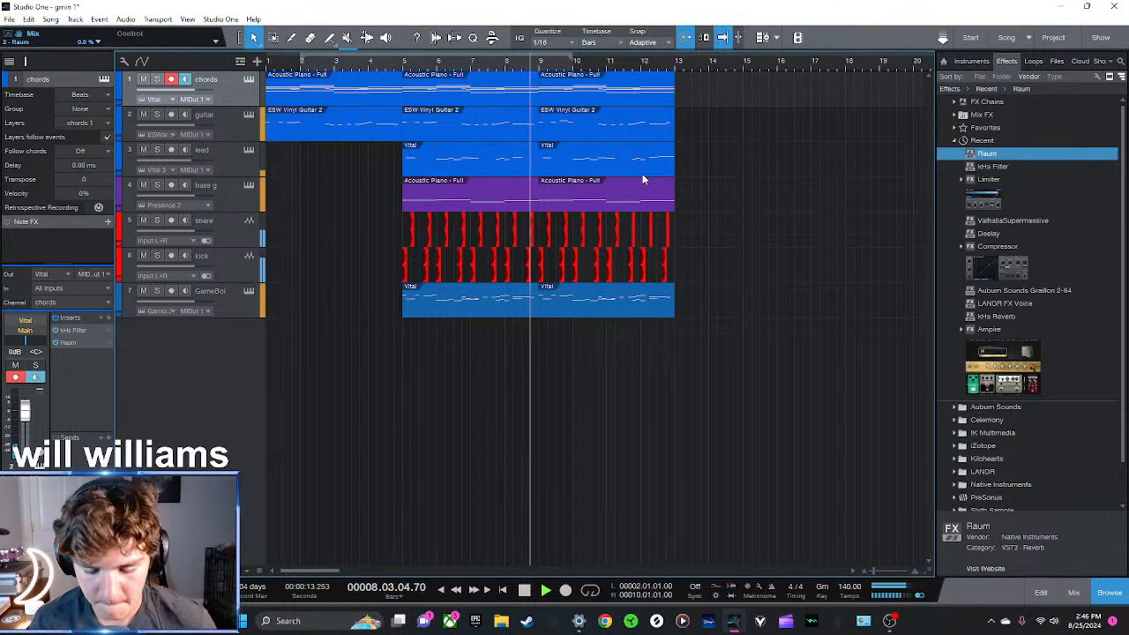
key("space")
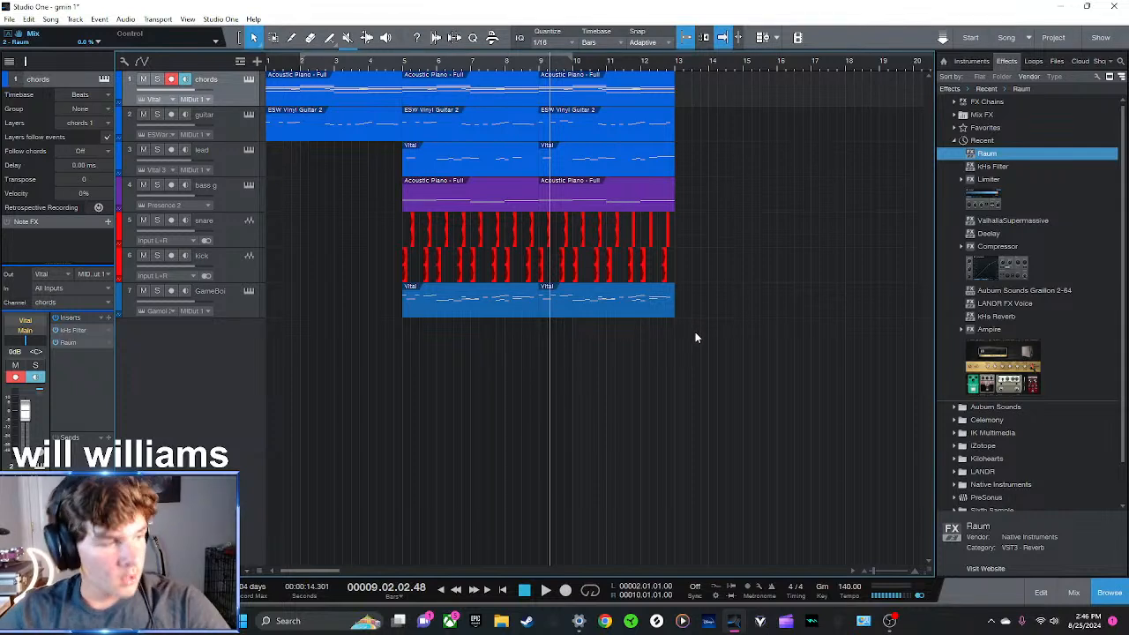
Bounce the intro's guitar clip and chords clip to new audio tracks
left_click(399, 65)
left_click(267, 67)
left_click(231, 124)
left_click(326, 117)
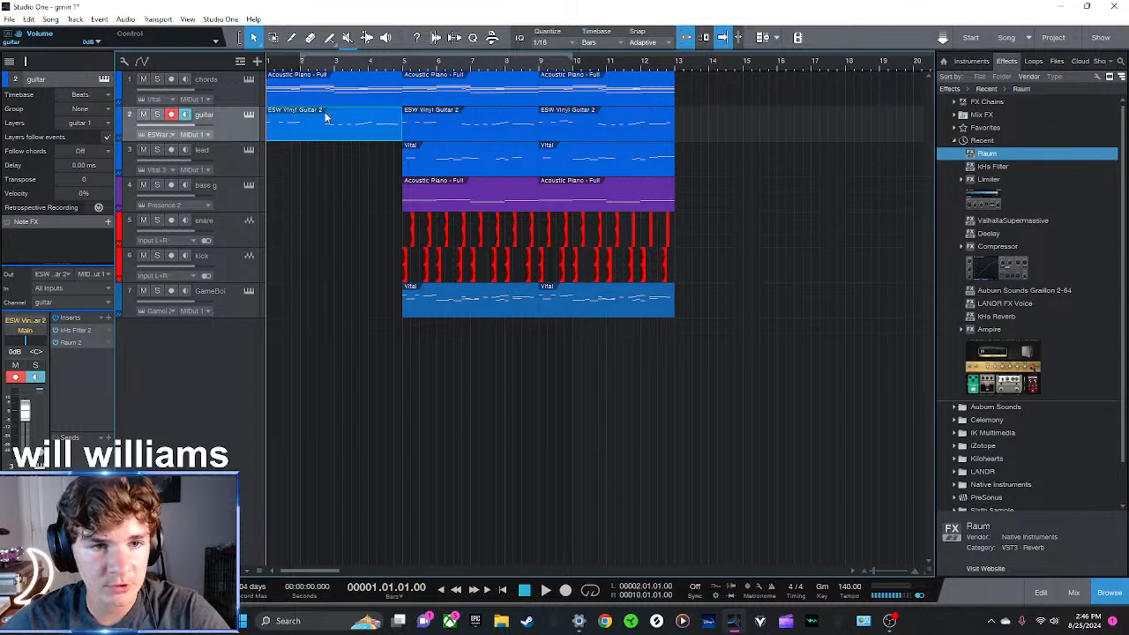
key("ctrl+b")
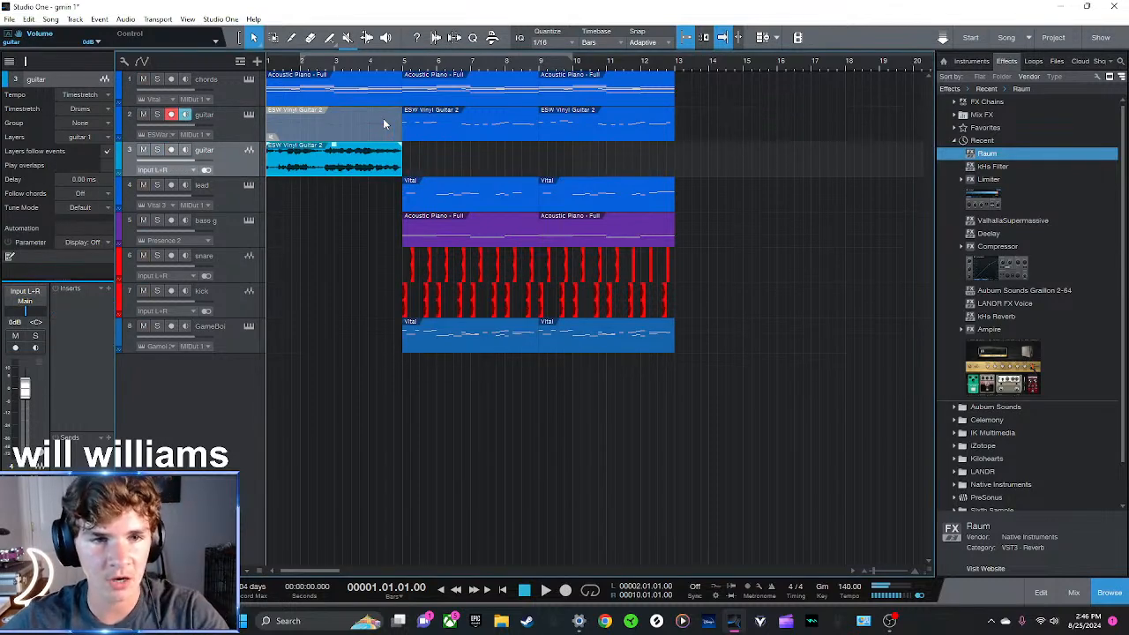
left_click(307, 88)
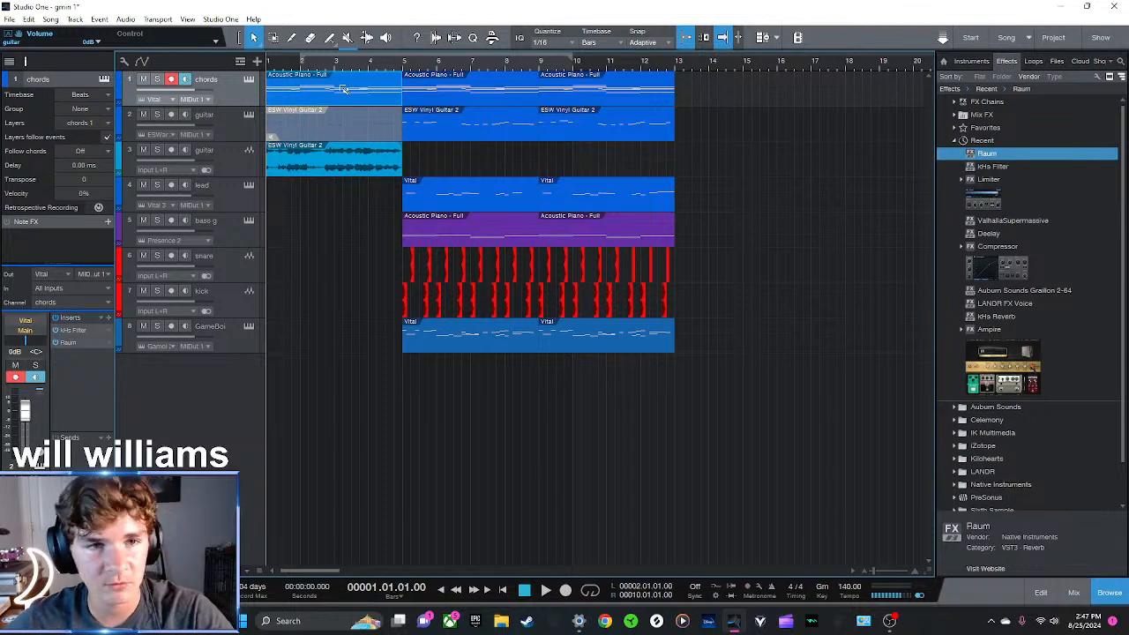
key("ctrl+b")
Delete the original muted guitar and chords instrument clips from the intro
left_click(317, 170)
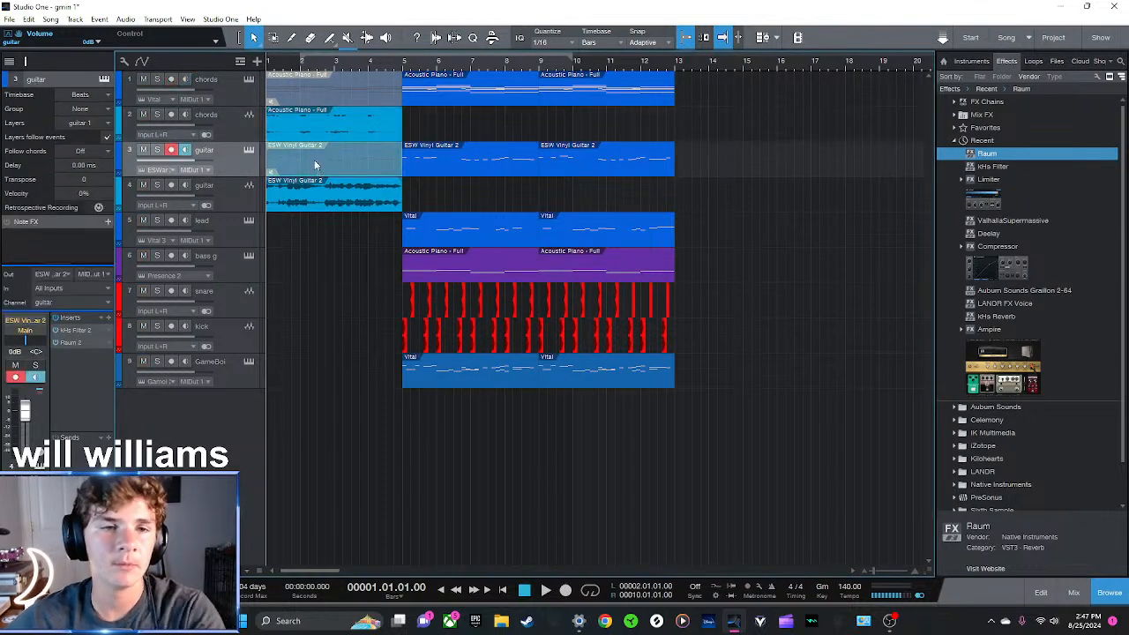
key("Delete")
left_click(318, 81)
key("Delete")
Solo the bounced guitar and chords audio tracks and audition the intro
key("space")
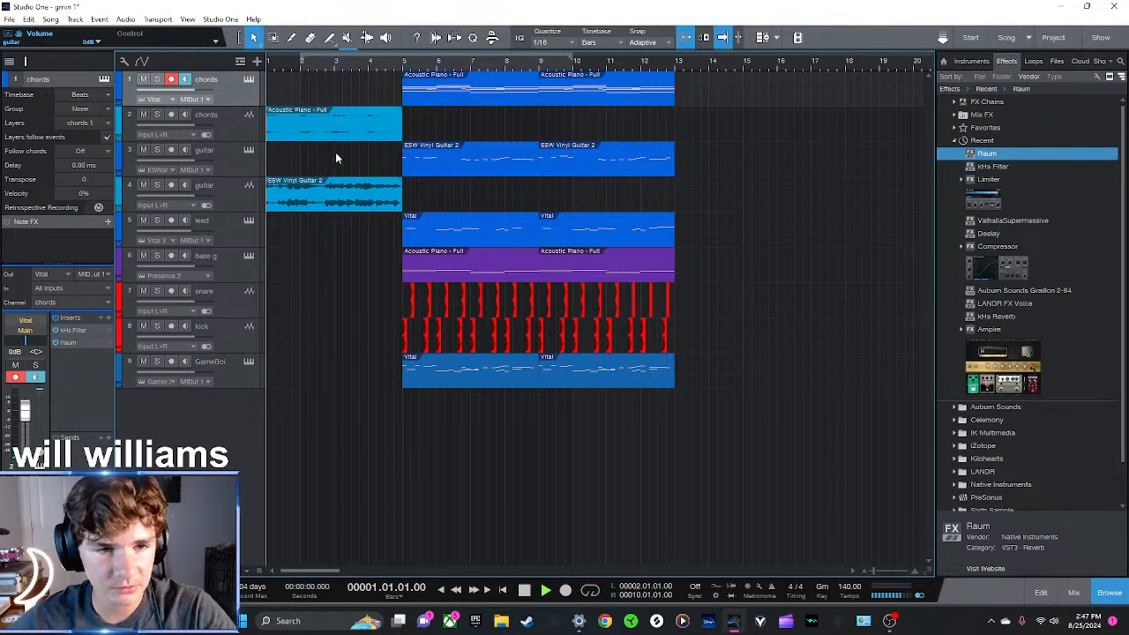
left_click(224, 189)
key("s")
left_click(238, 139)
key("s")
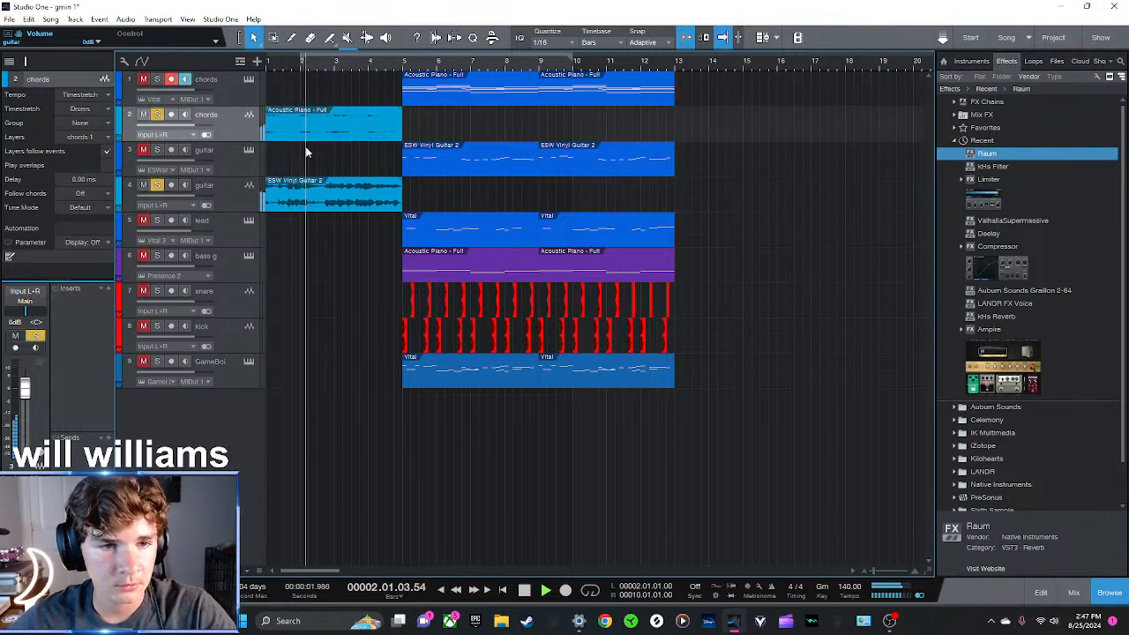
key("space")
Show the bounced chords track's volume automation, ramp it from about -18 dB at bar 1 to 0 dB at bar 5, and audition
key("a")
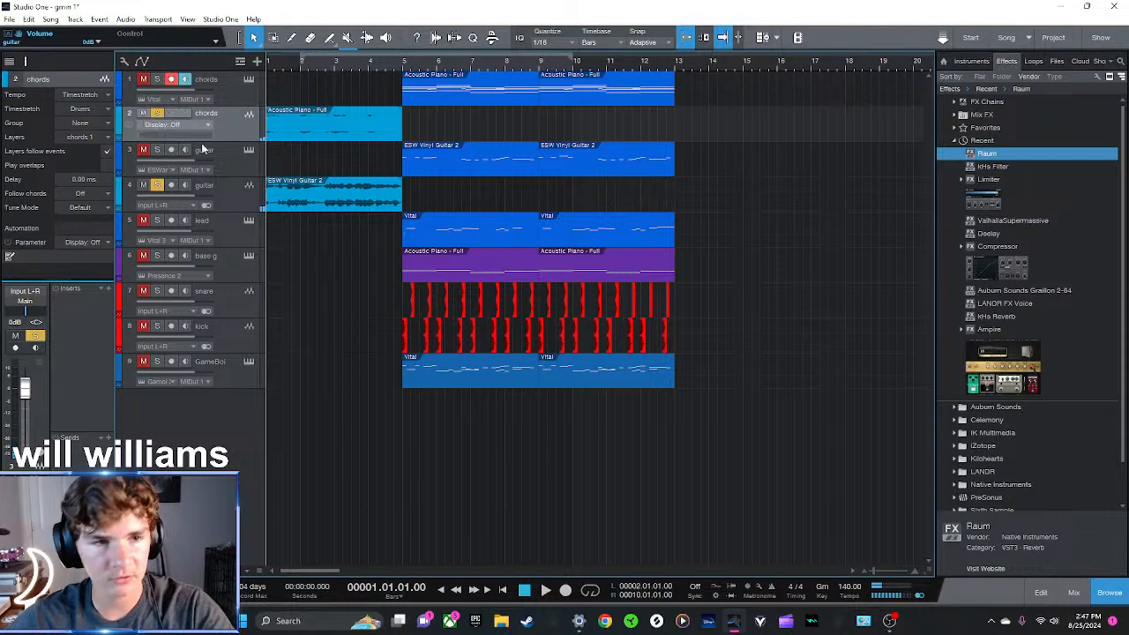
left_click(180, 126)
left_click(191, 182)
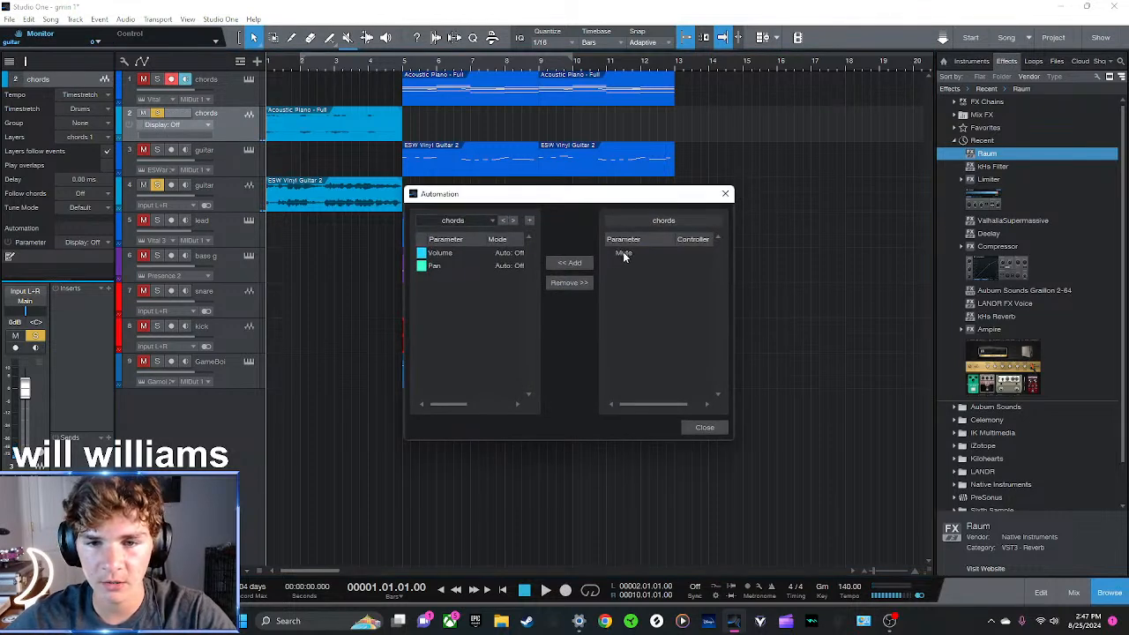
left_click(724, 195)
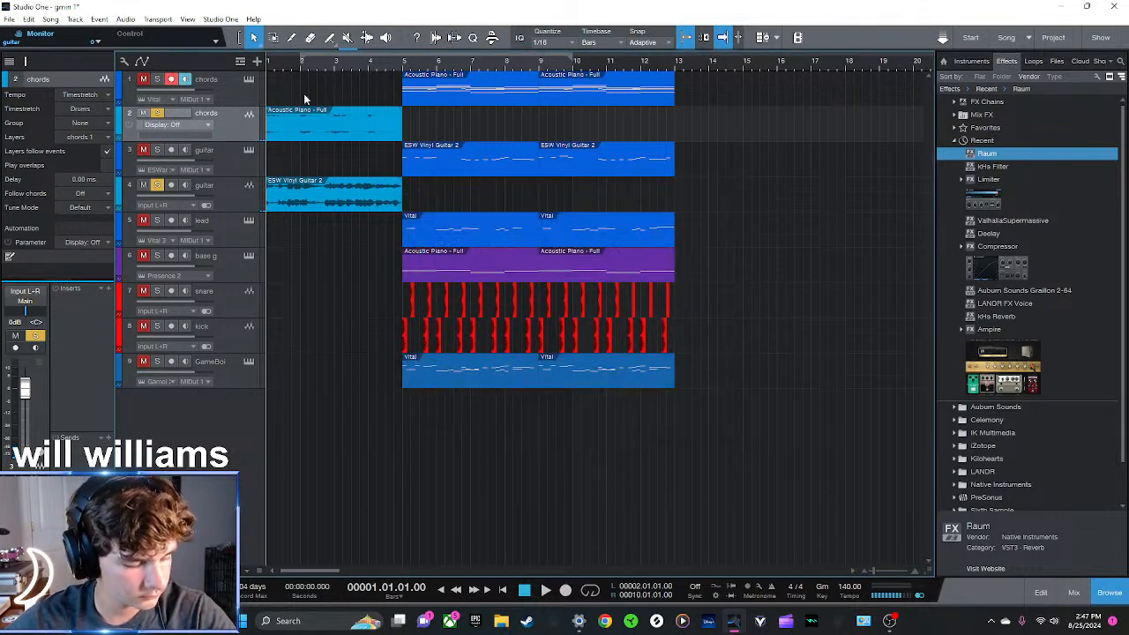
left_click(212, 125)
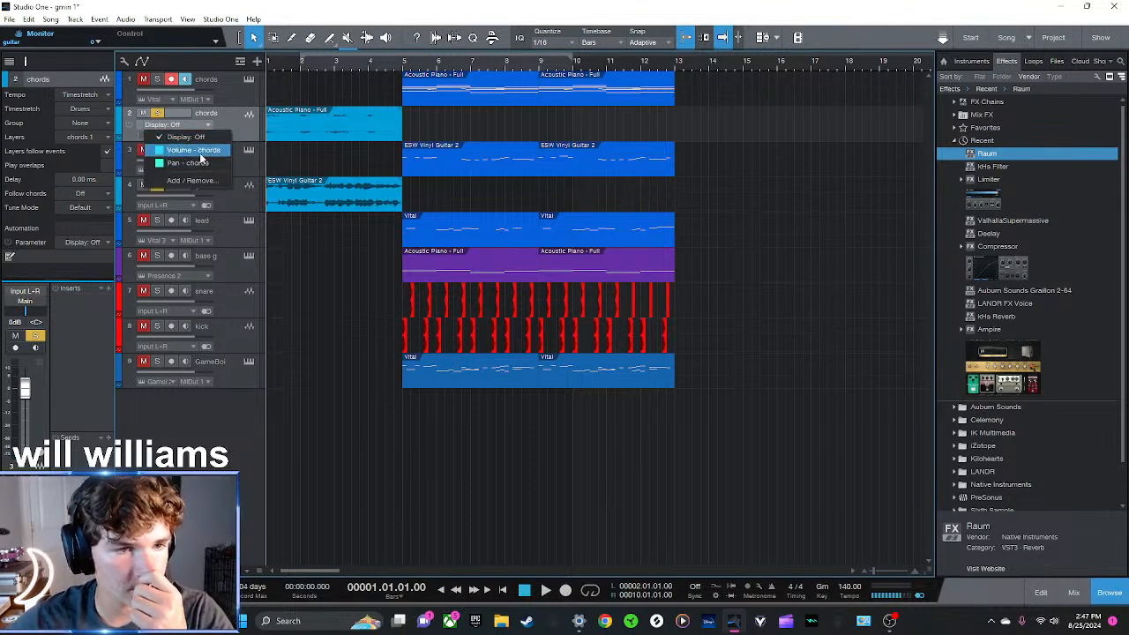
left_click(203, 164)
left_click(269, 121)
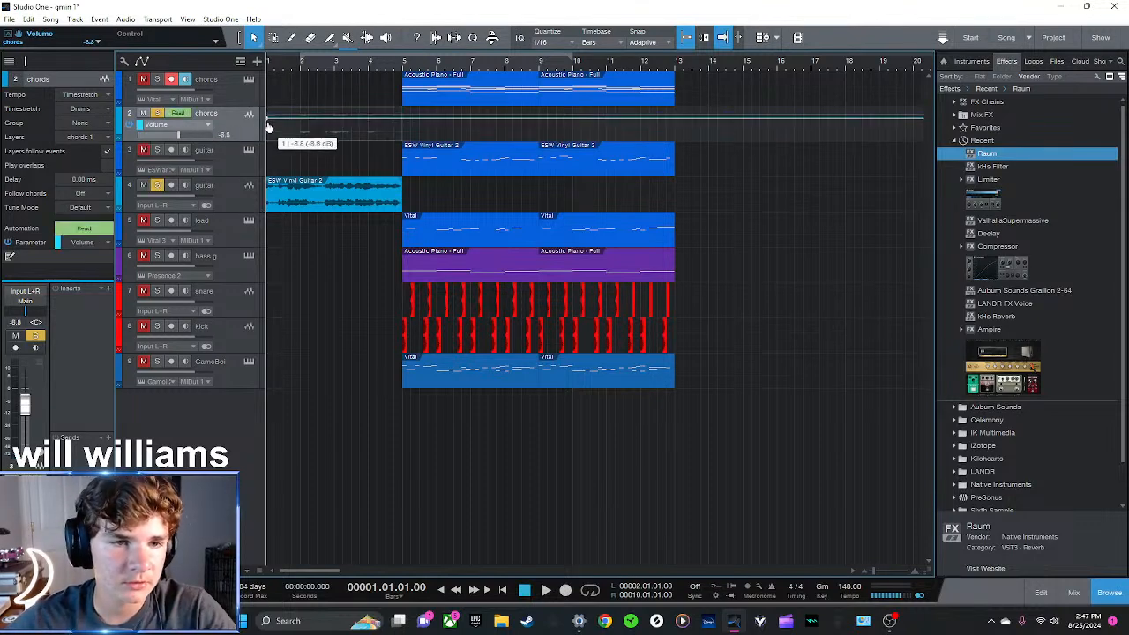
left_click(403, 116)
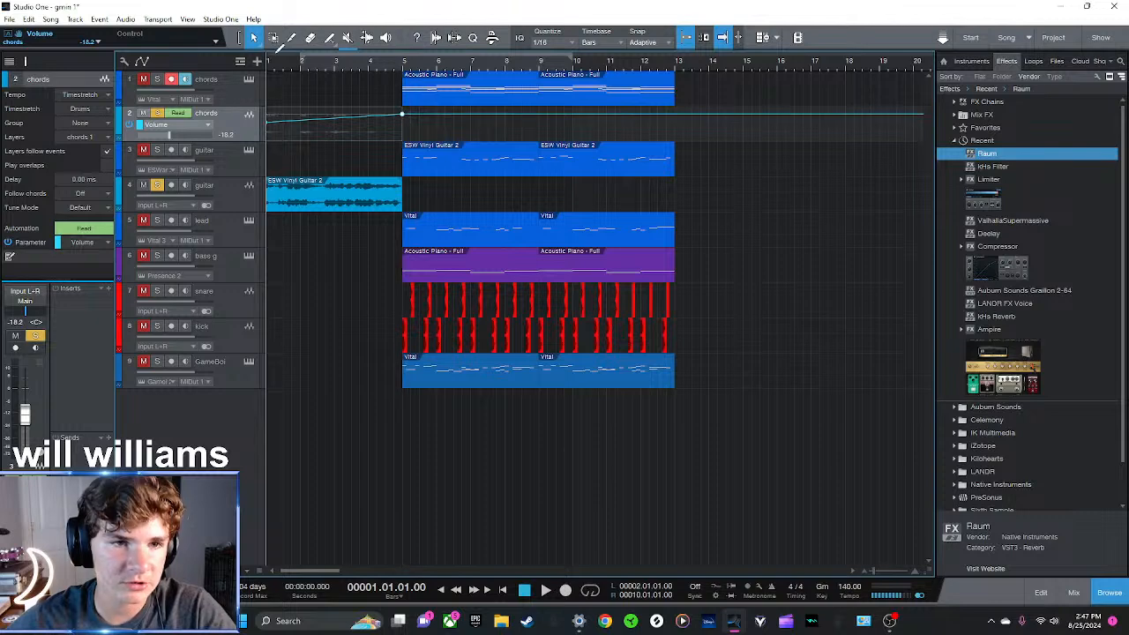
key("space")
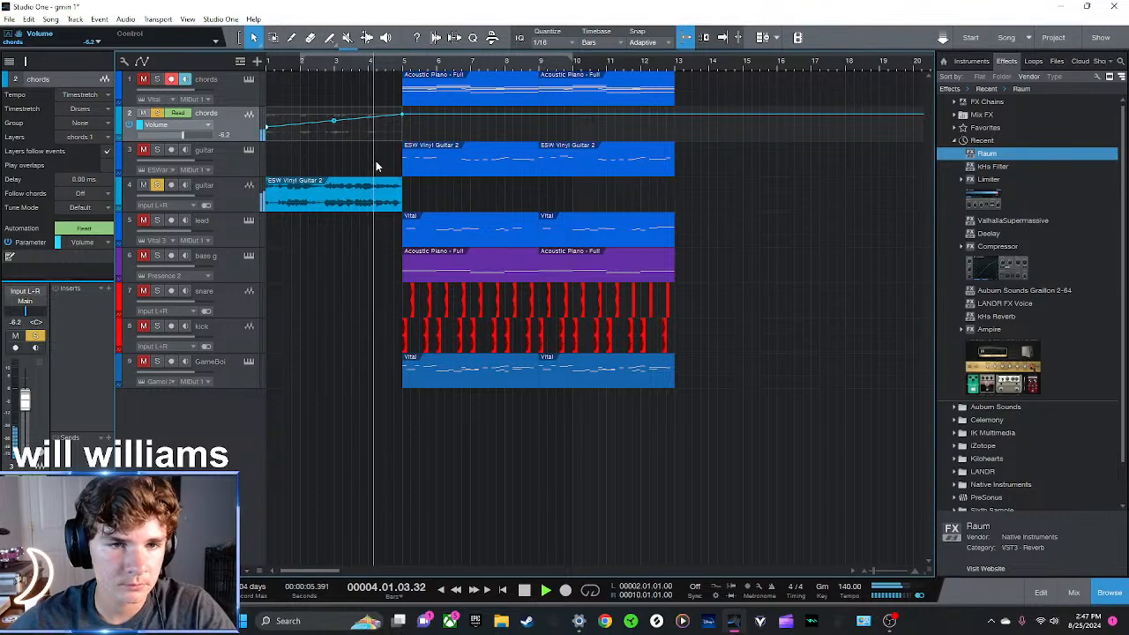
Automate the bounced guitar track's volume to rise from a reduced level at bar 1 to 0 dB at bar 5, and audition the intro
left_click(233, 197)
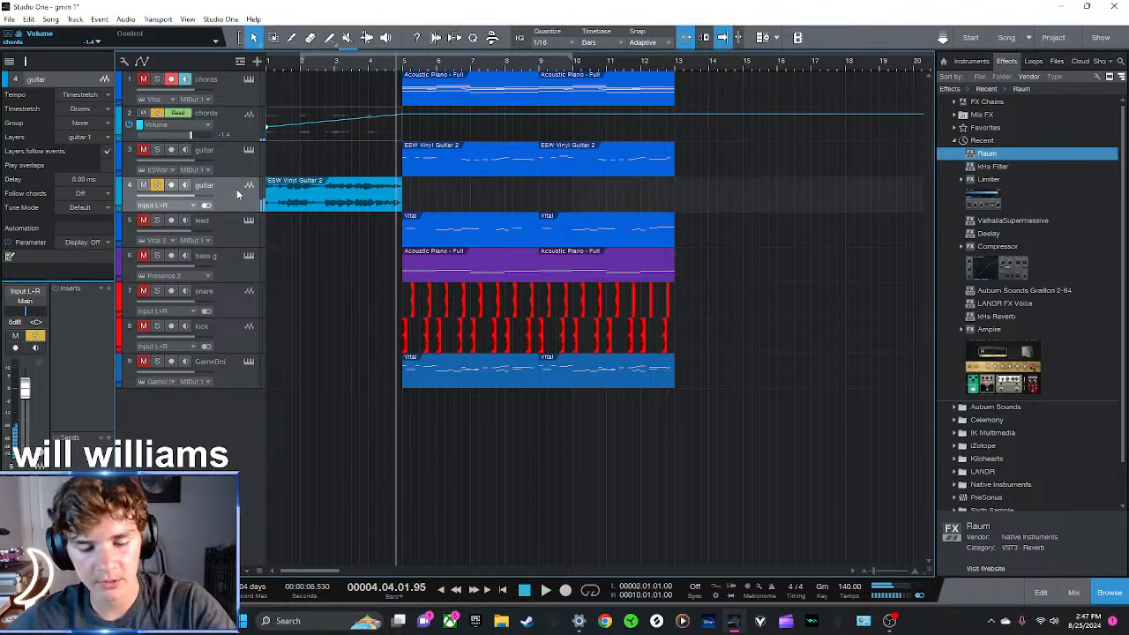
key("a")
left_click(196, 198)
left_click(200, 220)
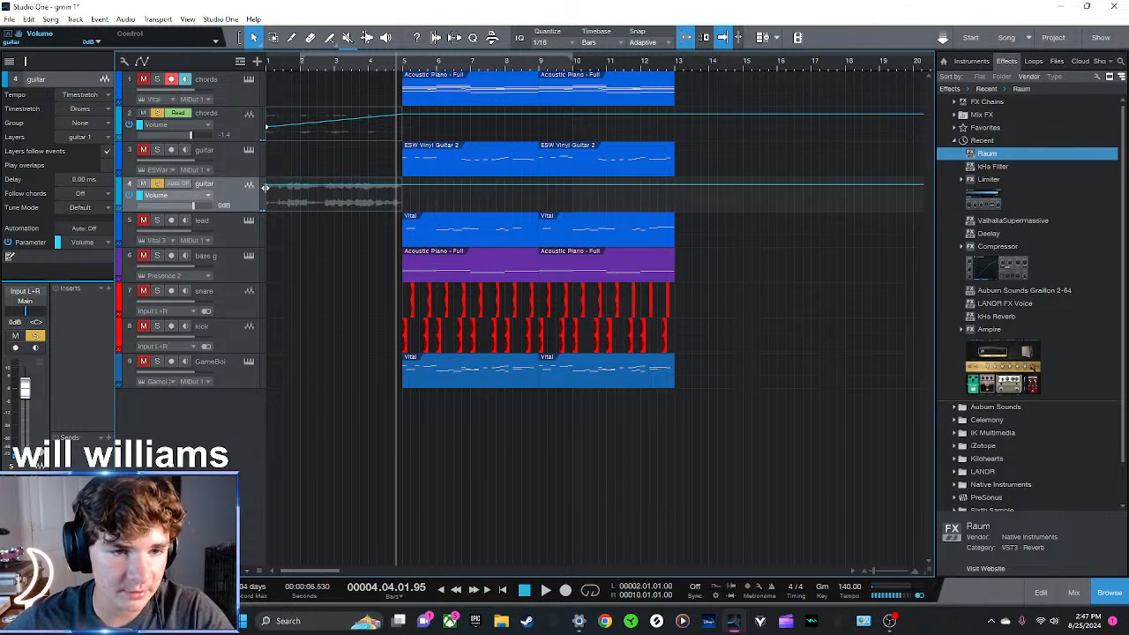
left_click(268, 186)
left_click(402, 186)
left_click_drag(267, 188, 276, 202)
left_click(266, 67)
key("space")
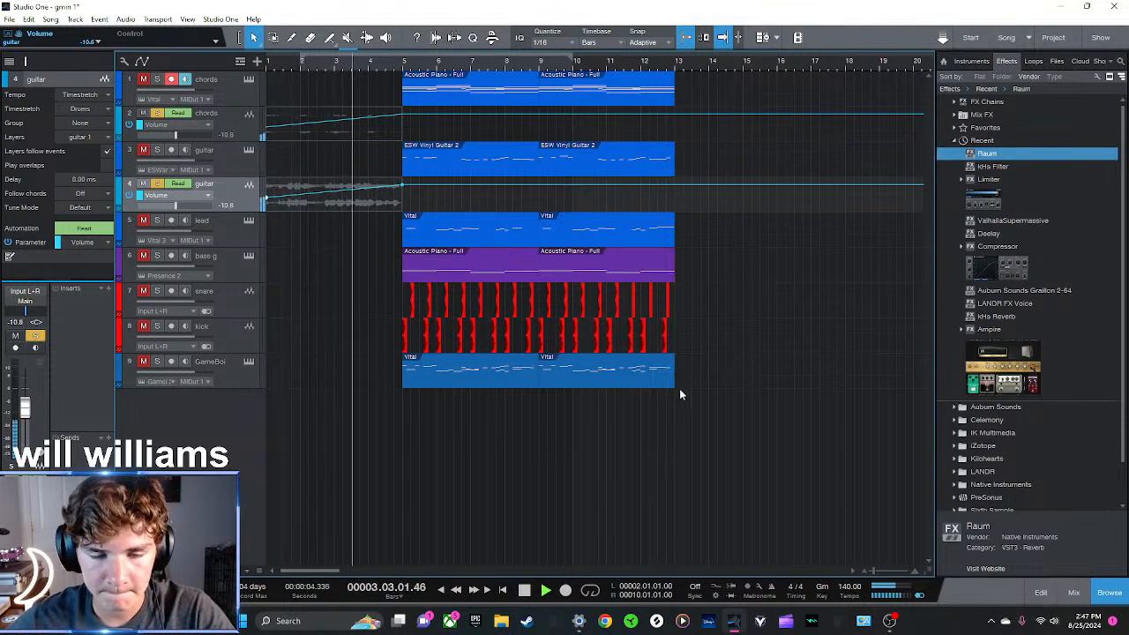
key("space")
Switch to Chrome, open Splice Sounds from the bookmark in full screen, and search for "white noise"
left_click(610, 622)
left_click_drag(958, 6, 945, 15)
left_click(1078, 17)
left_click(93, 59)
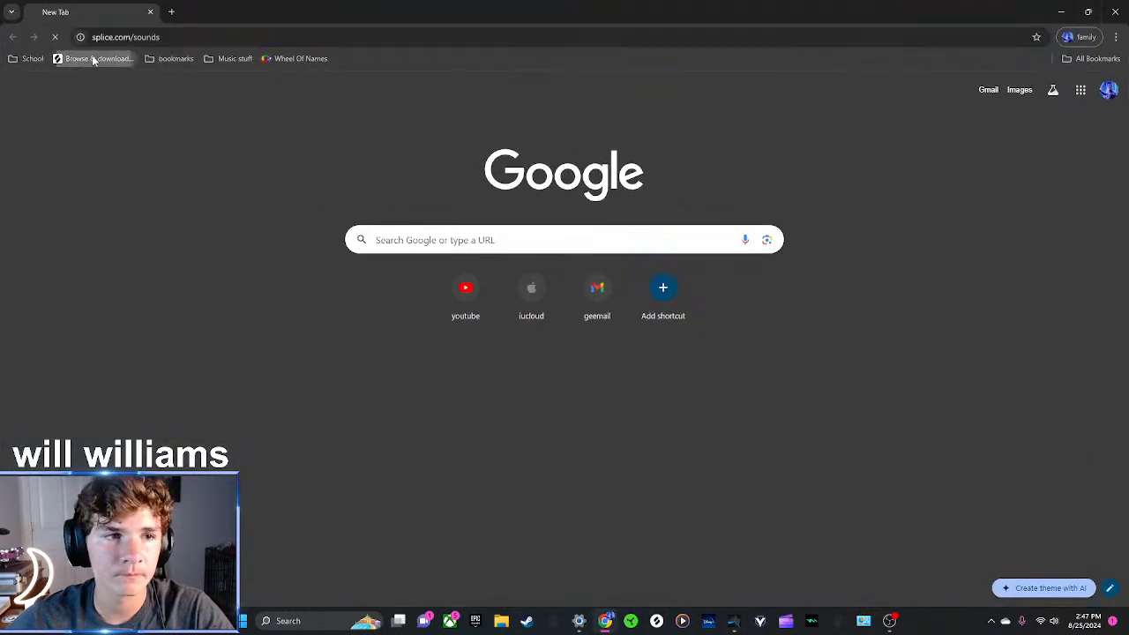
key("F11")
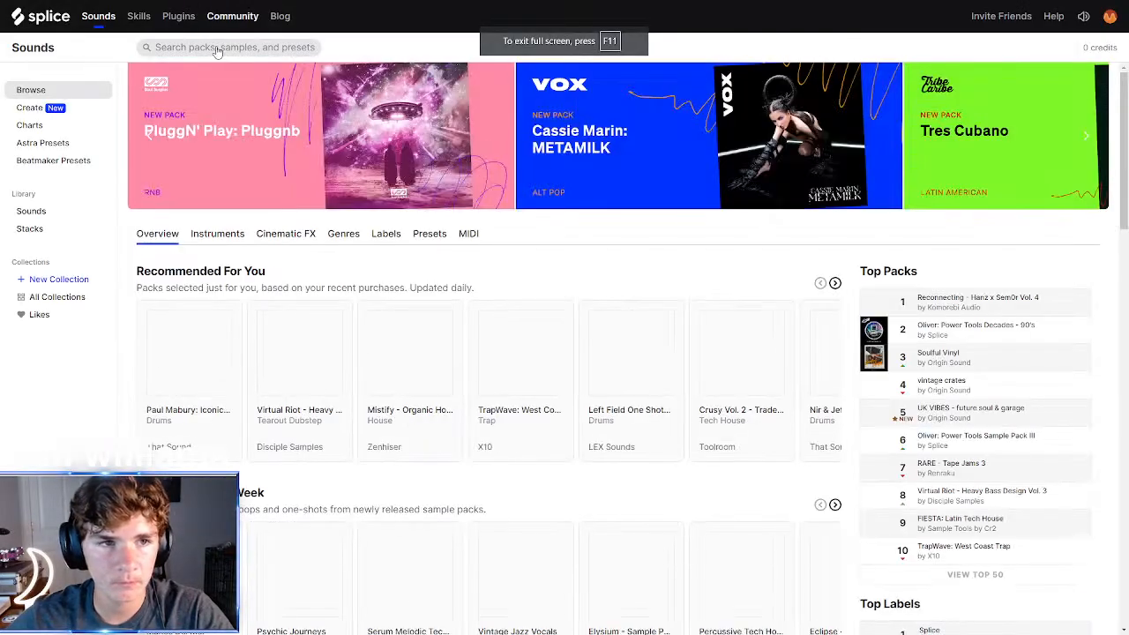
left_click(217, 47)
type("white noise")
key("Return")
Preview the first five white noise search results, from 06_NOISE_RISER.wav to DontLeave_Sweep_FX.wav
left_click(209, 255)
left_click(185, 290)
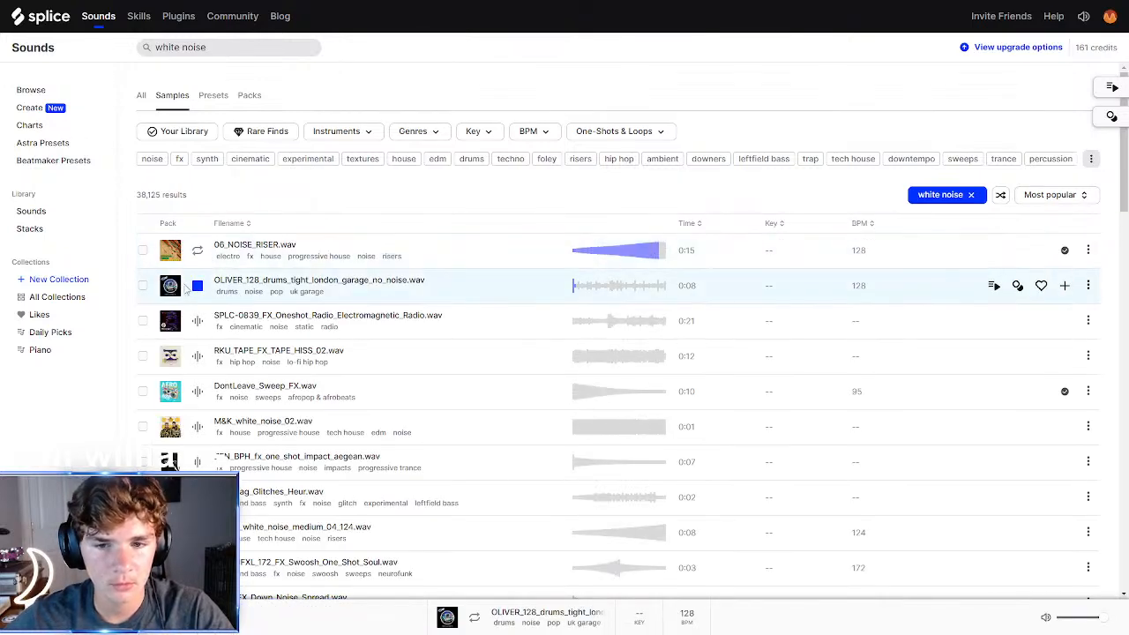
left_click(206, 321)
left_click(203, 362)
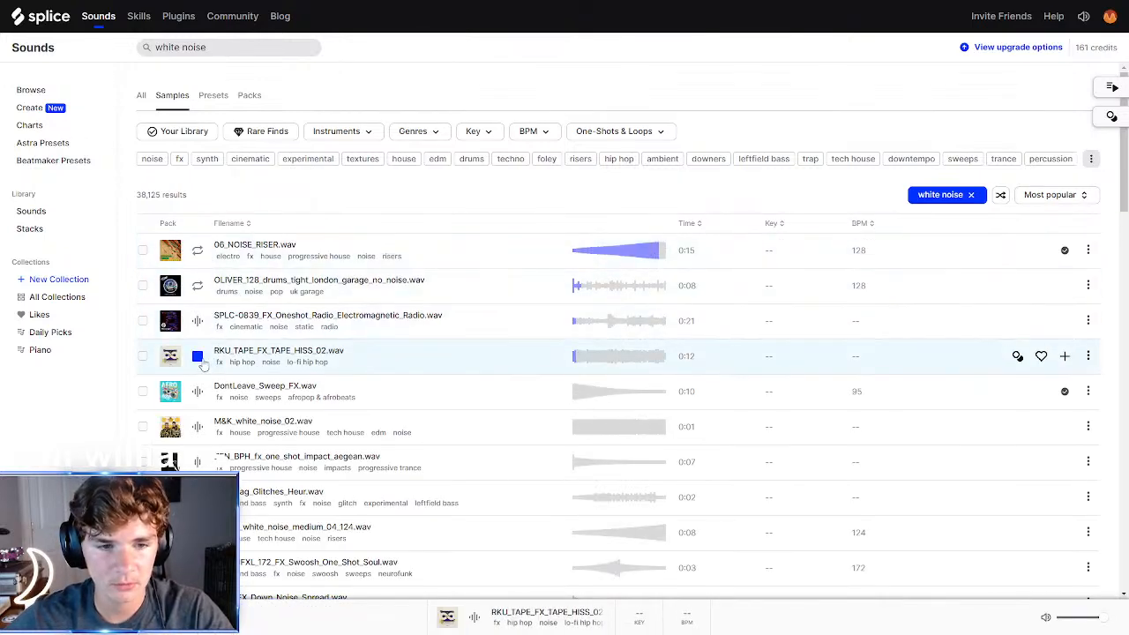
left_click(200, 396)
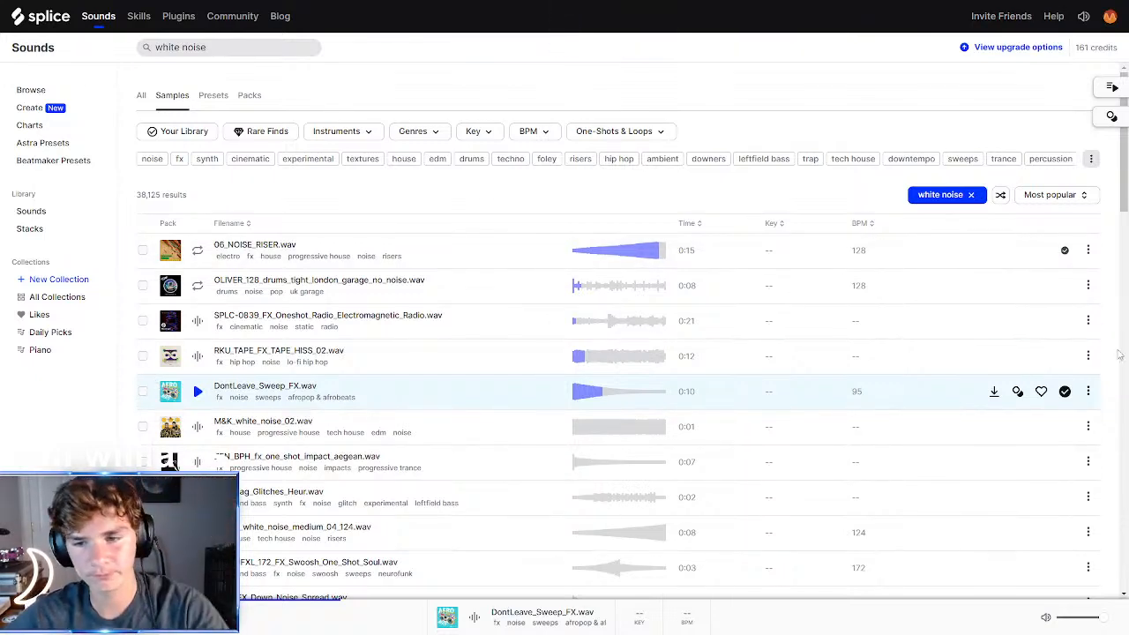
Bring DontLeave_Sweep_FX from Splice into Studio One on a new soloed track at bar 5 and audition it
mouse_move(579, 4)
left_click(565, 40)
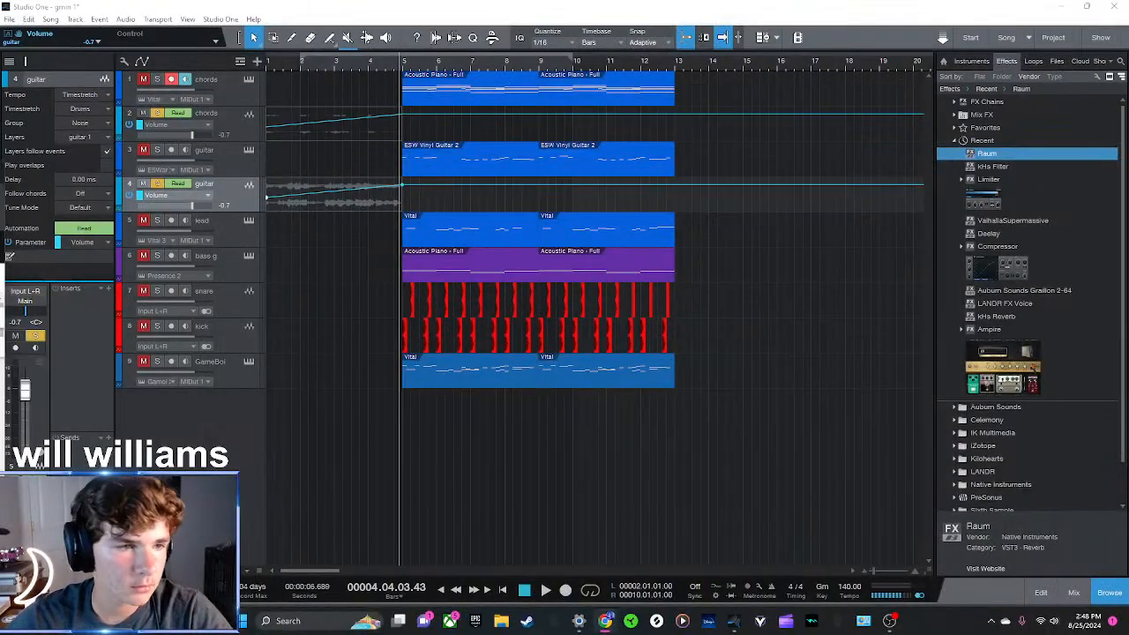
left_click_drag(420, 458, 424, 456)
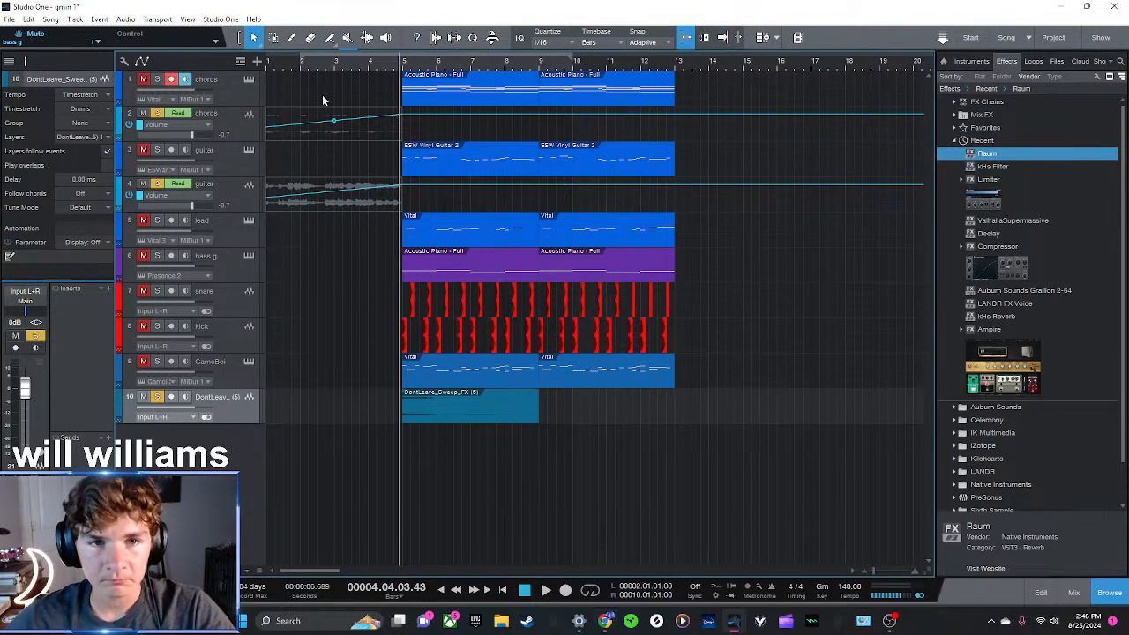
key("space")
left_click(480, 410)
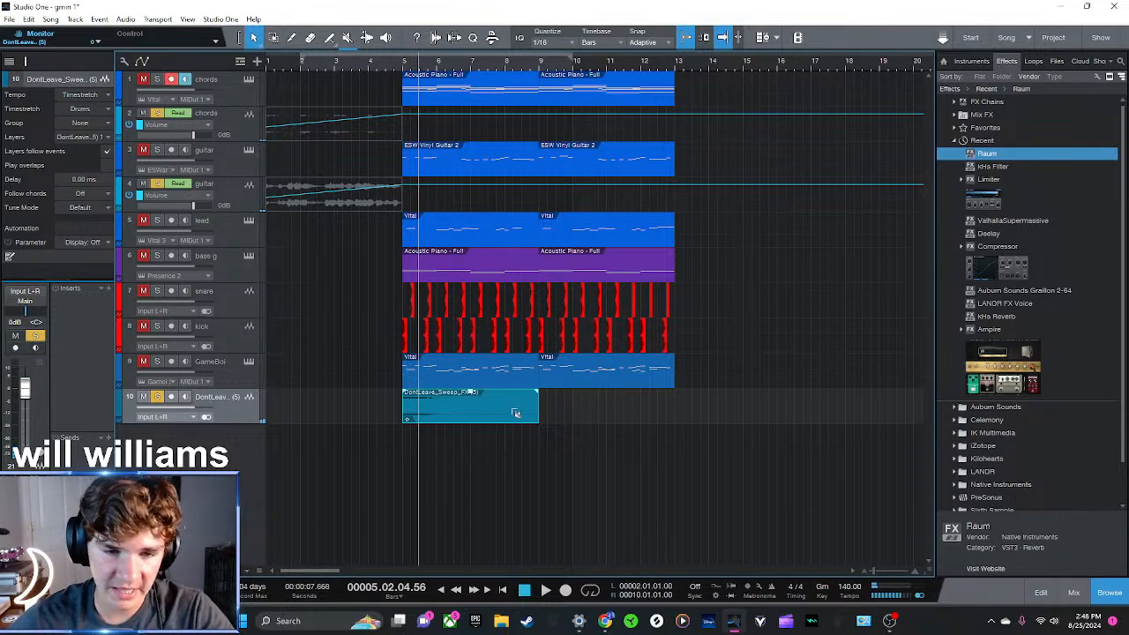
Reverse the sweep clip, move it to span bars 1 to 5, and clear the track solos
left_click_drag(524, 414, 386, 424)
left_click(302, 60)
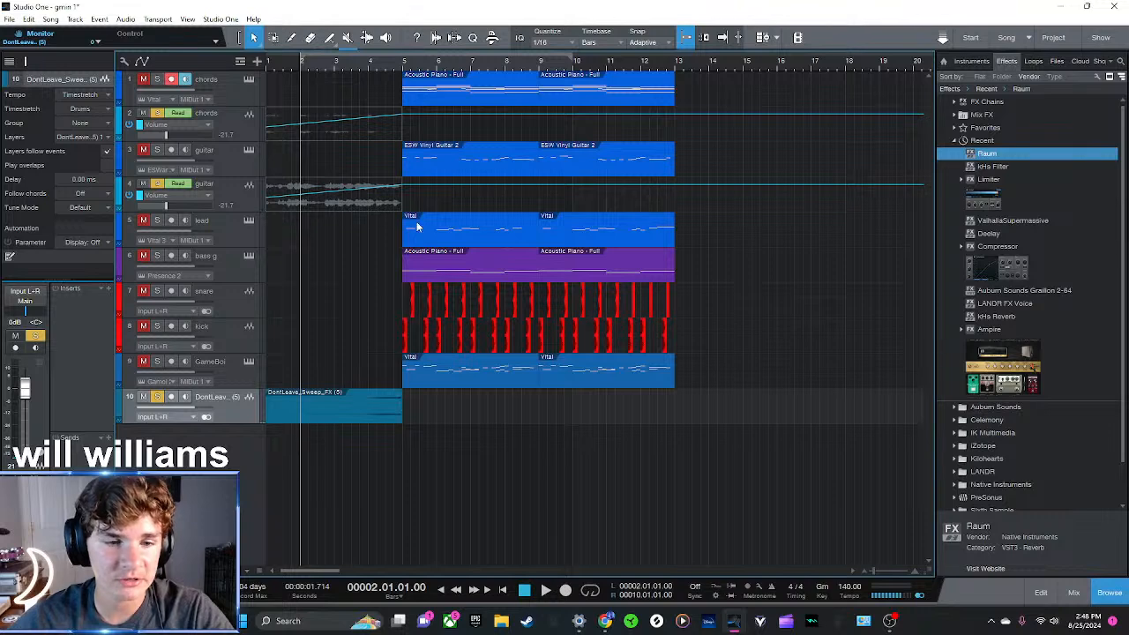
key("space")
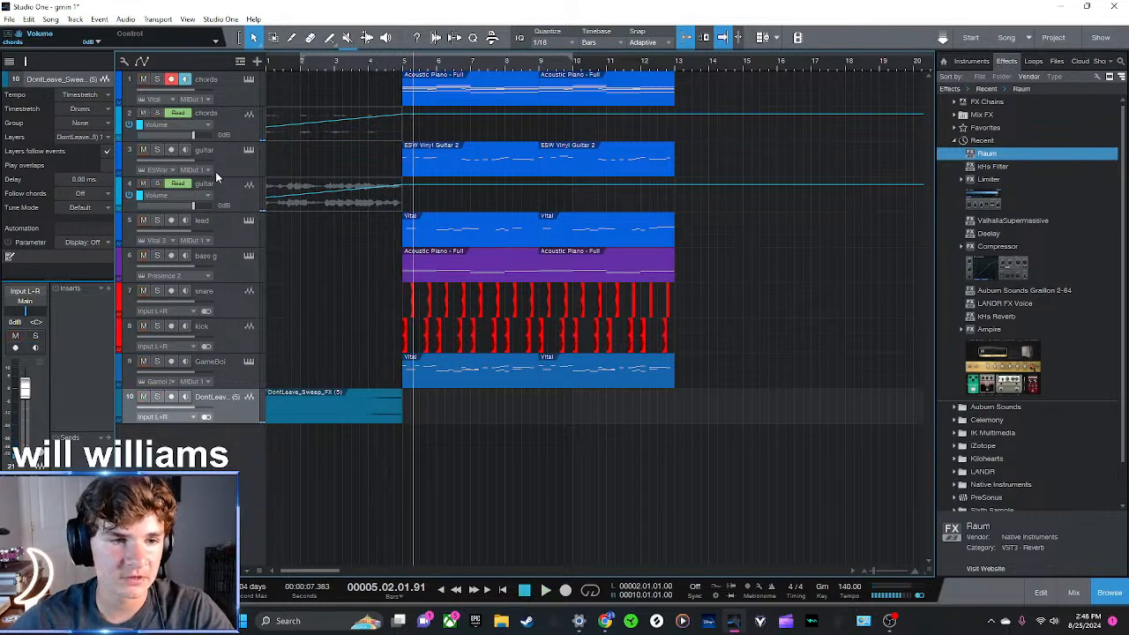
Hide the automation, duplicate the sweep at bar 5 with its reversal undone, and merge both clips into one event
key("a")
key("d")
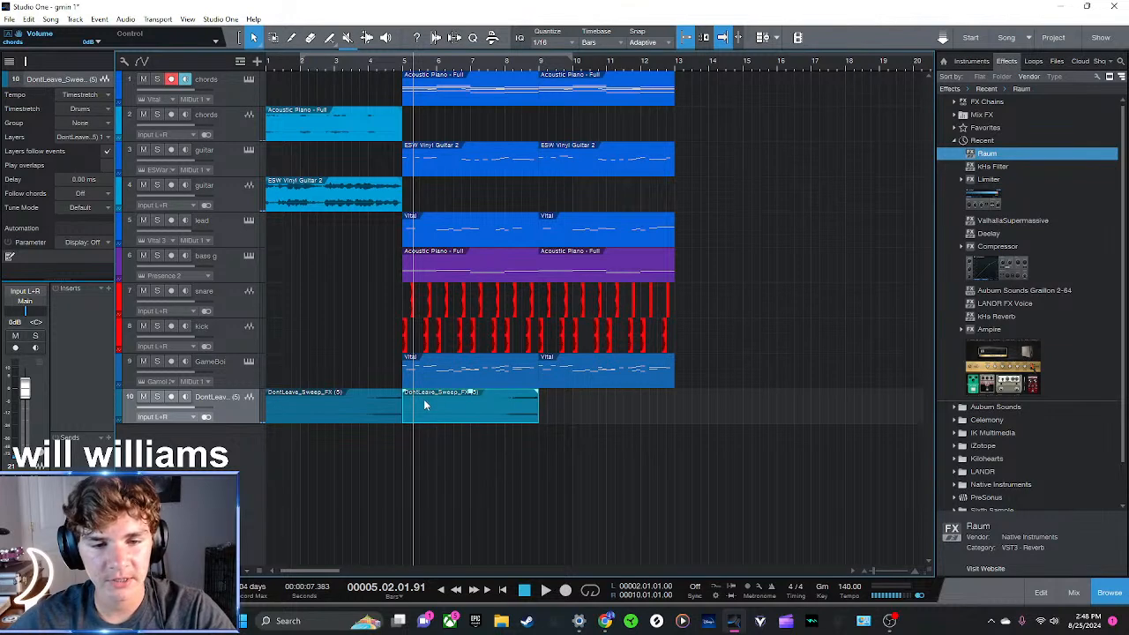
left_click_drag(435, 459, 378, 408)
key("g")
Audition the intro's transition into the main section with the sweep effect, starting from about bar 3.5
left_click(353, 67)
key("space")
left_click(607, 458)
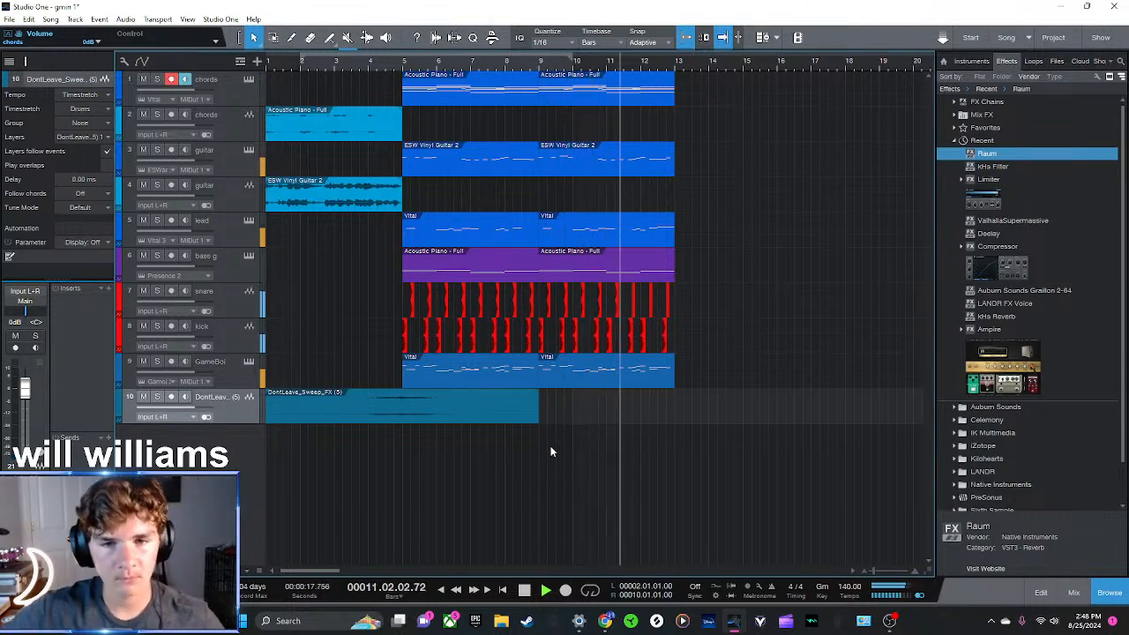
key("space")
Rename the bounced guitar audio track to "introp"
double_click(205, 185)
type("introp")
key("Return")
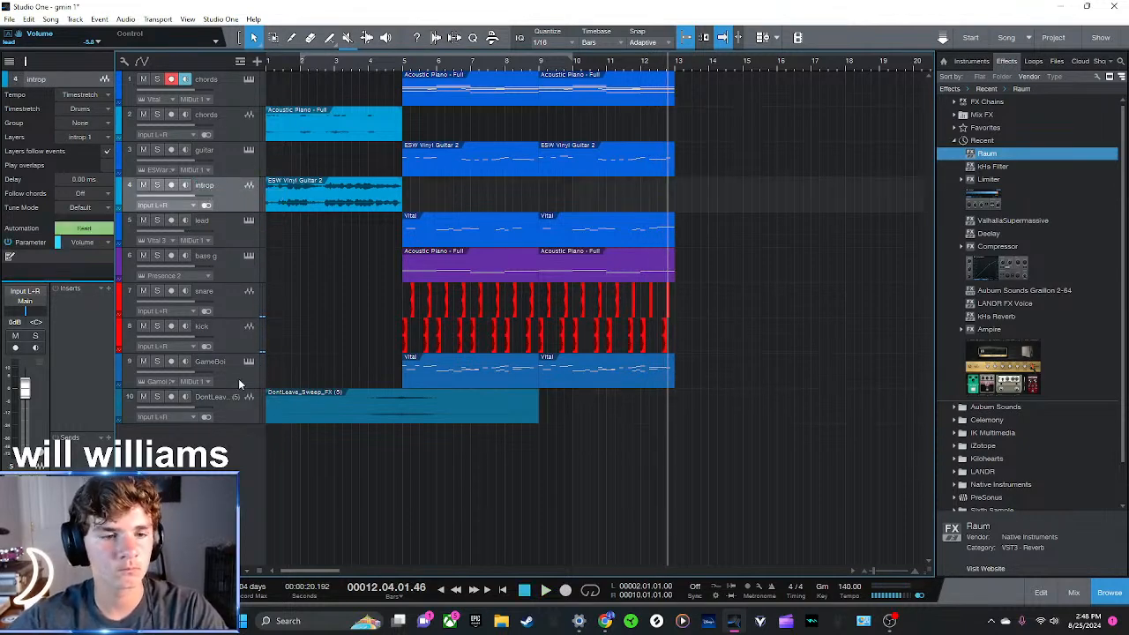
Set the sweep effect track's color to yellow
left_click(236, 418)
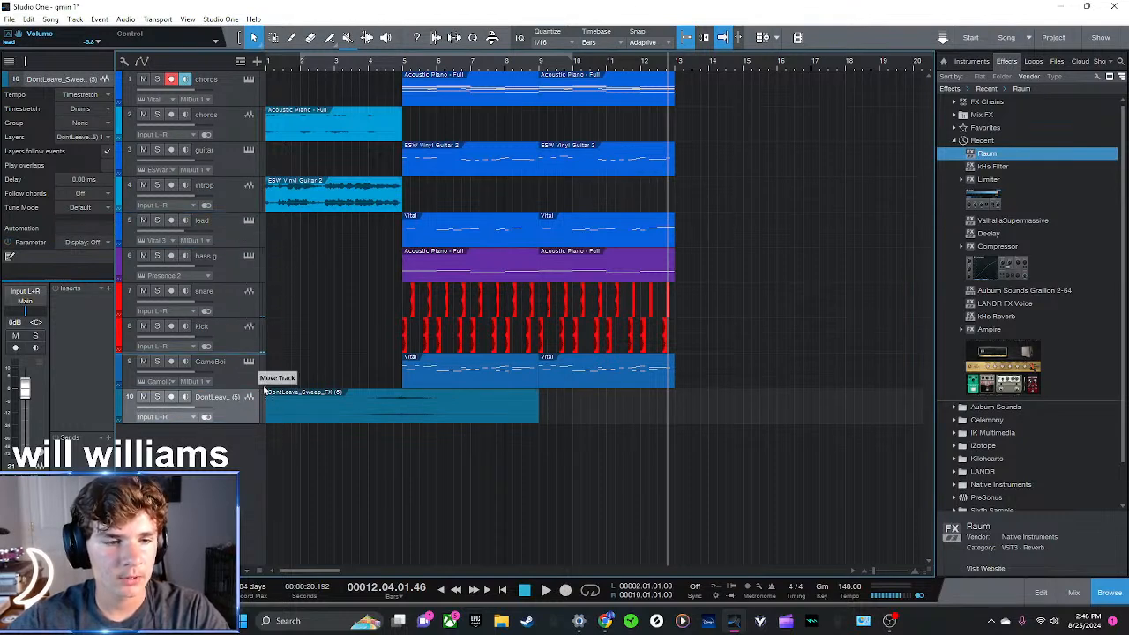
left_click(121, 397)
left_click(275, 399)
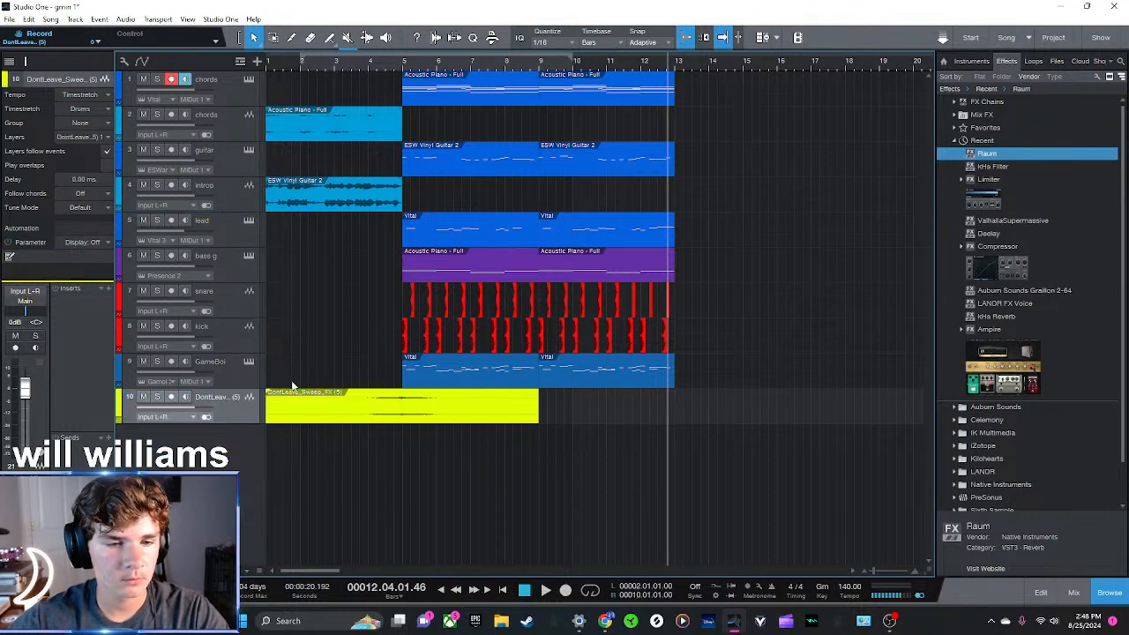
Recolor the introp track and the bounced chords track to the darker blue of the other melodic tracks
left_click(122, 184)
left_click(123, 185)
left_click(122, 119)
left_click(120, 113)
left_click(136, 121)
Move the introp and bounced chords tracks to the top of the track list and return the playhead to bar 1
left_click_drag(227, 203, 285, 127)
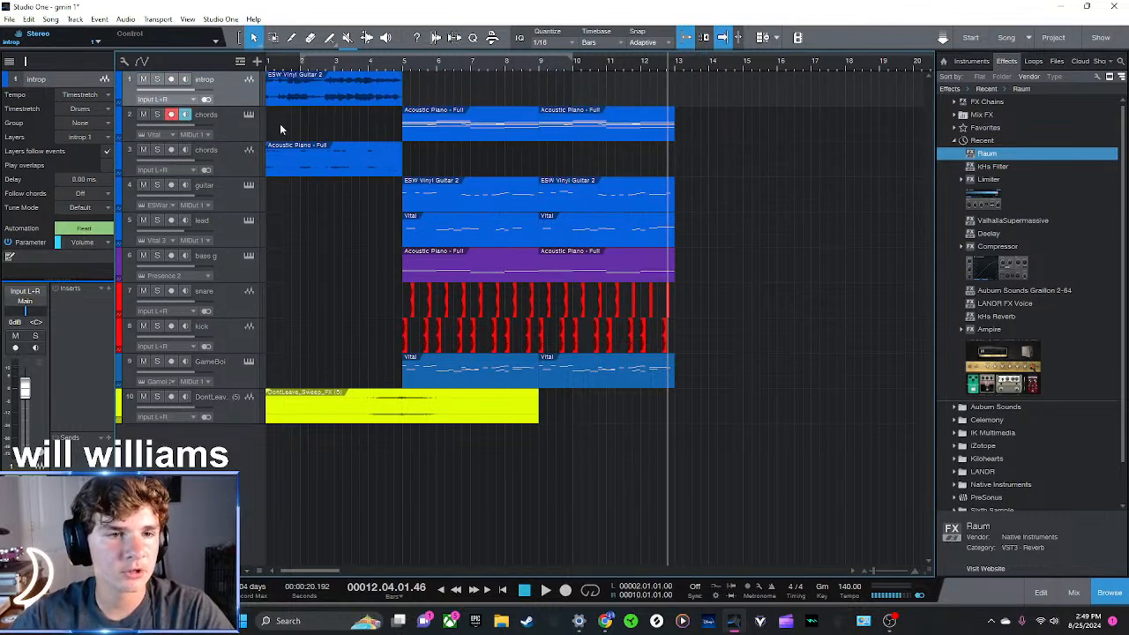
left_click_drag(237, 166, 344, 150)
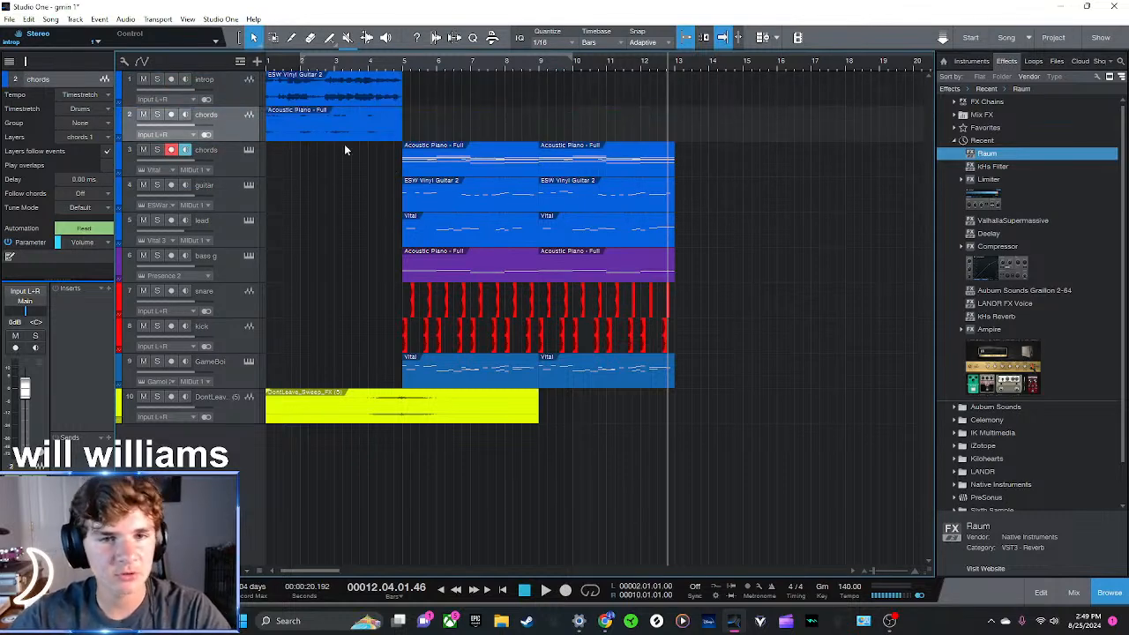
left_click(267, 67)
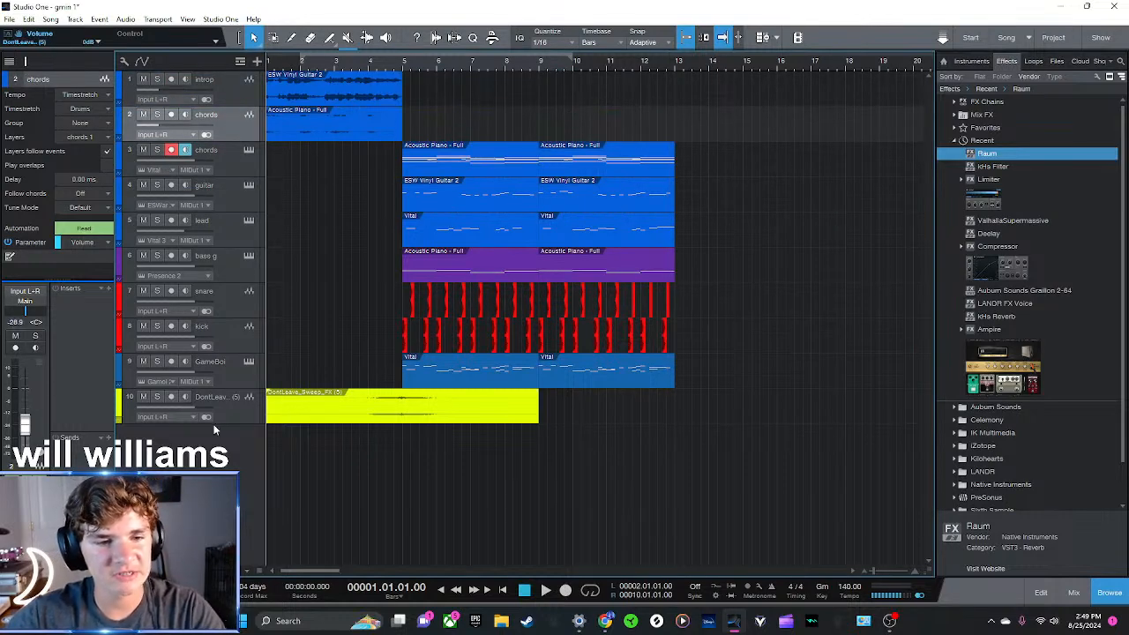
Recolor the GameBoi track to the same blue as the melodic tracks and rename it "guitar melody"
left_click(120, 361)
left_click(120, 360)
left_click(139, 364)
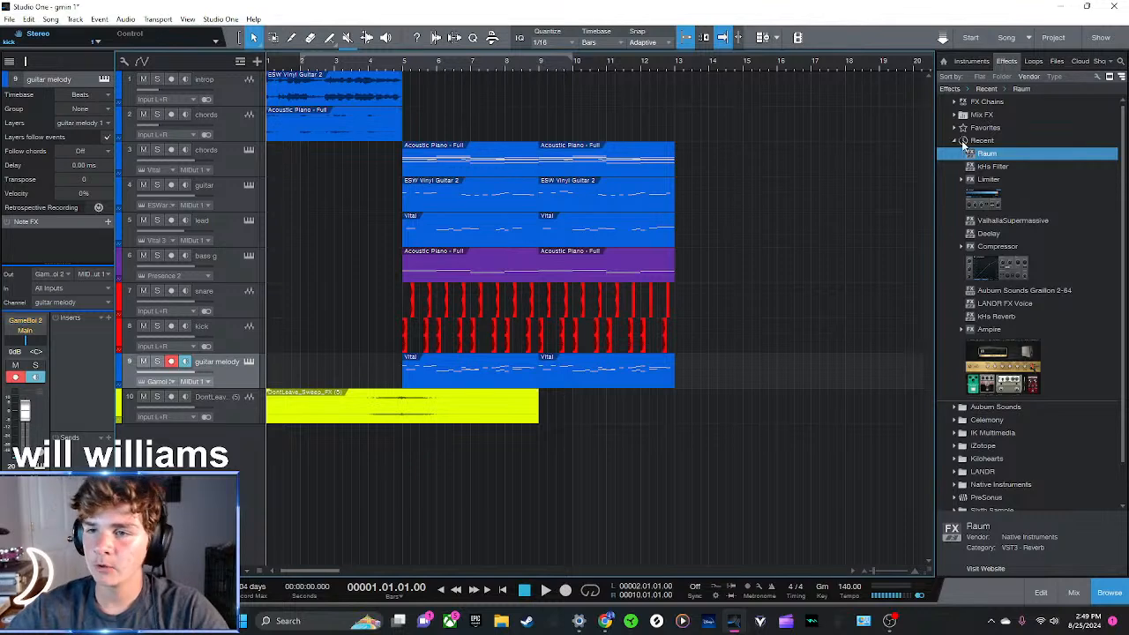
Bring up the instrument library and move the guitar melody track directly below the lead track
left_click(962, 141)
left_click(972, 61)
key("space")
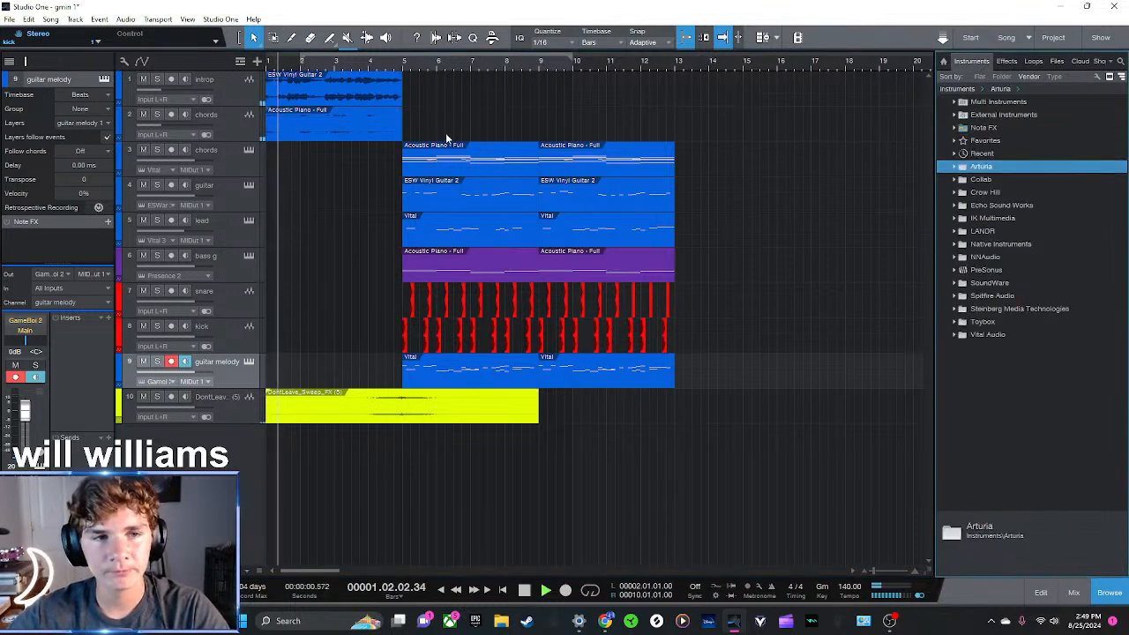
key("space")
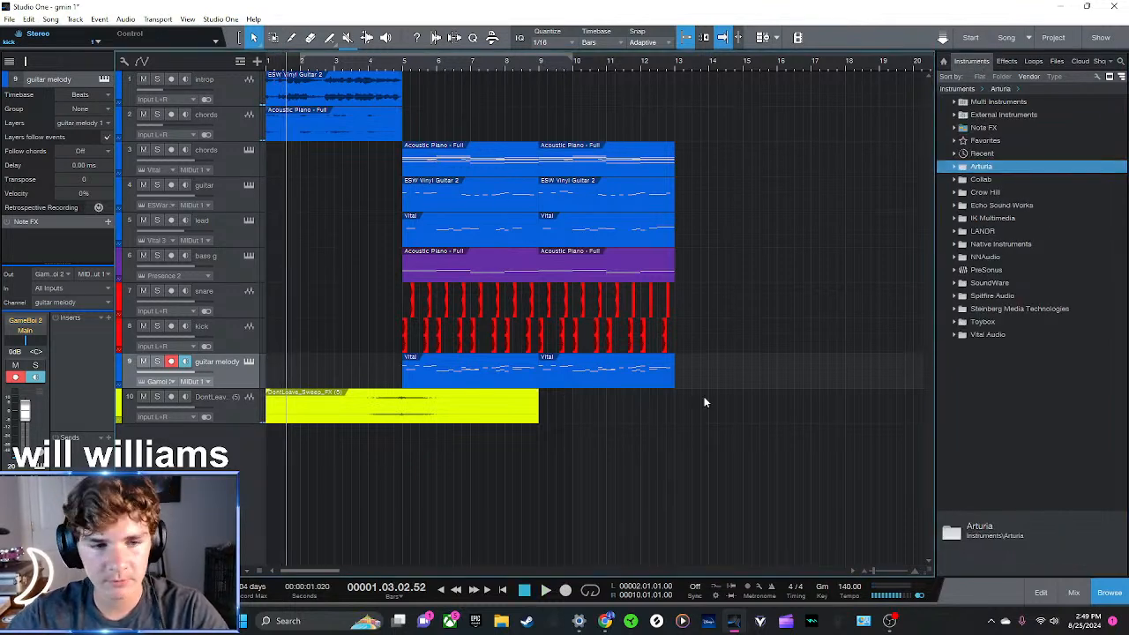
left_click_drag(196, 371, 229, 256)
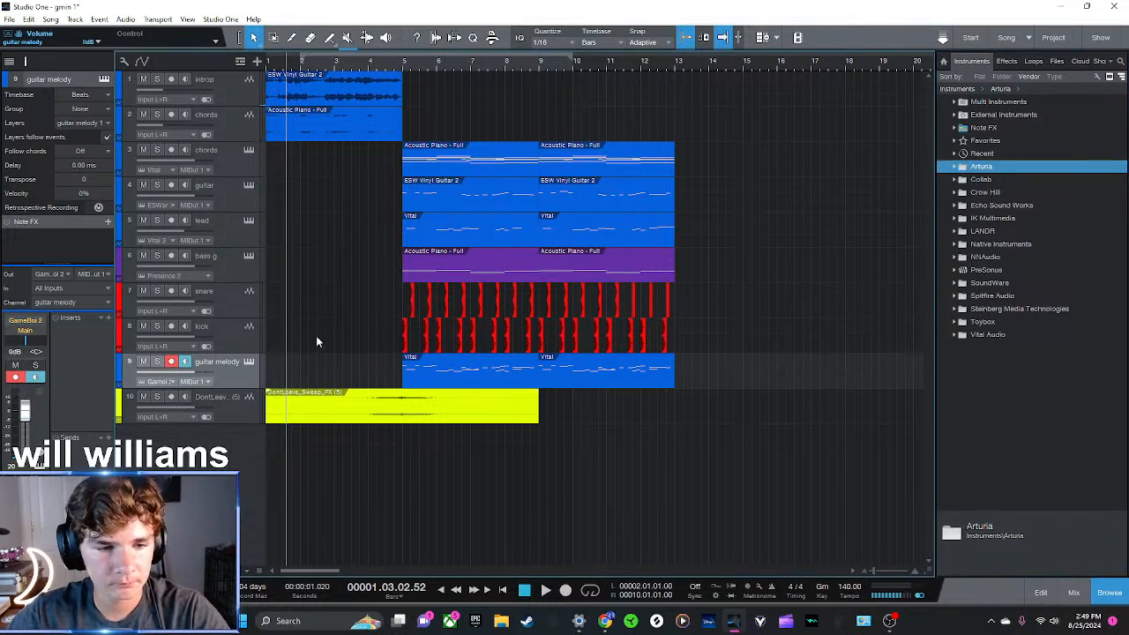
left_click_drag(229, 367, 232, 256)
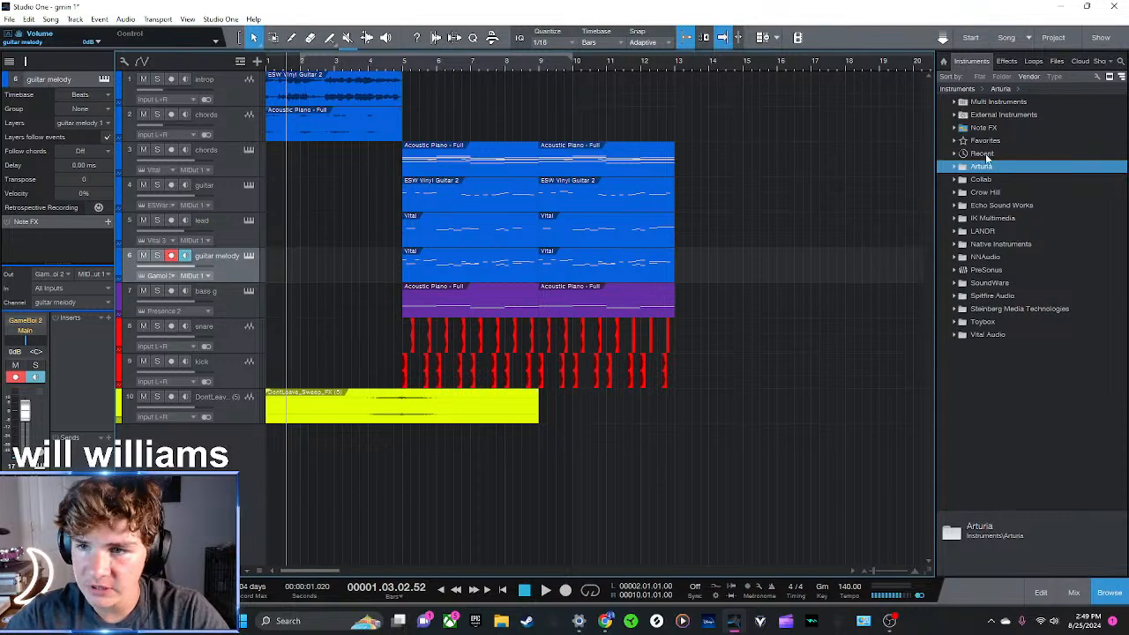
Load Arturia's Analog Lab V on a new instrument track below guitar melody and move its window fully into view
left_click(984, 167)
left_click_drag(989, 198, 546, 263)
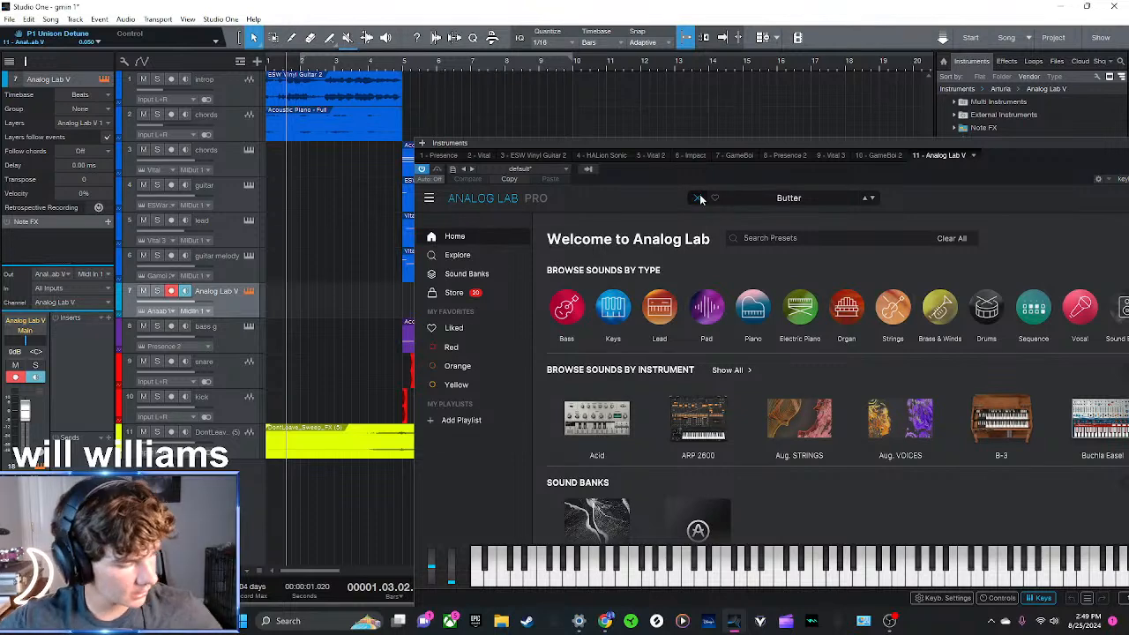
left_click_drag(871, 141, 628, 82)
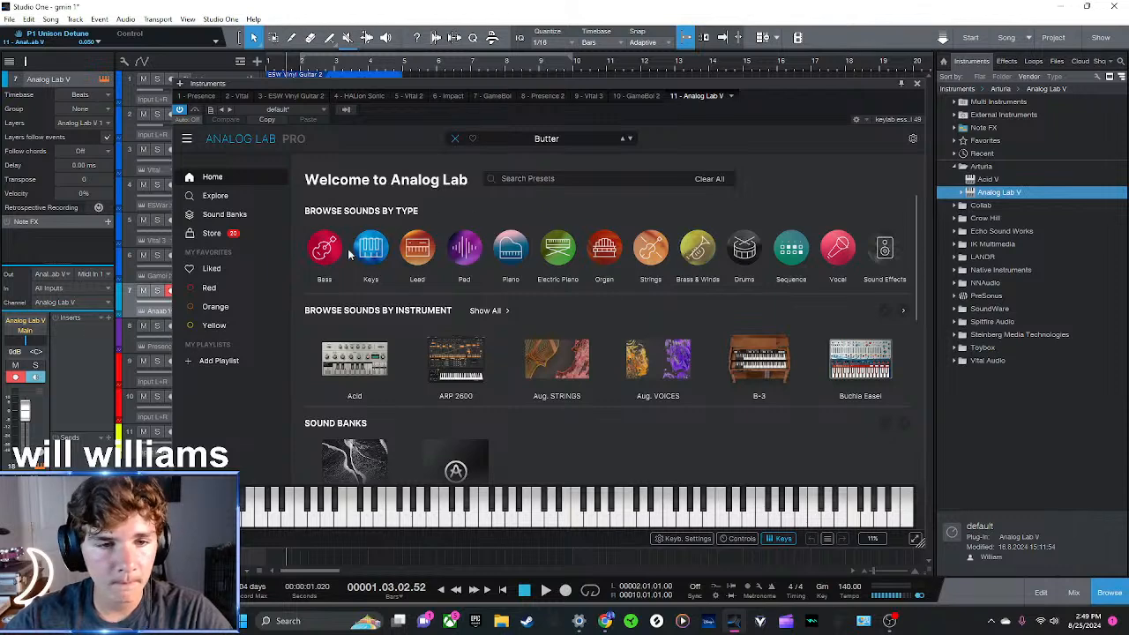
Audition Keys presets in Analog Lab and load Longtemps
mouse_move(374, 249)
left_click(350, 368)
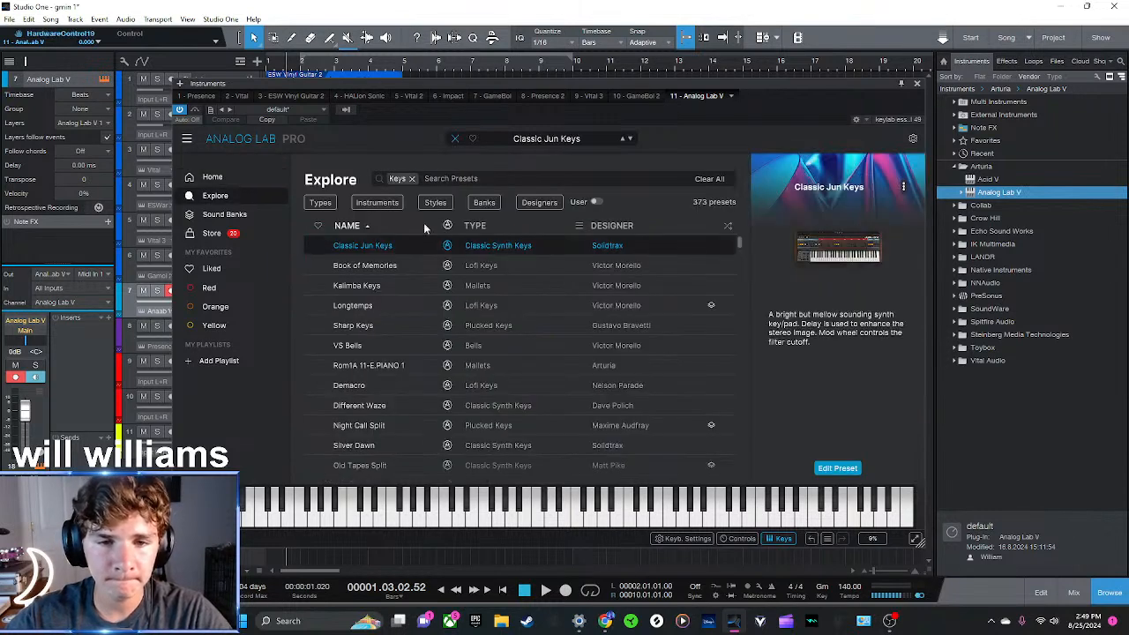
key("Down")
key("Down")
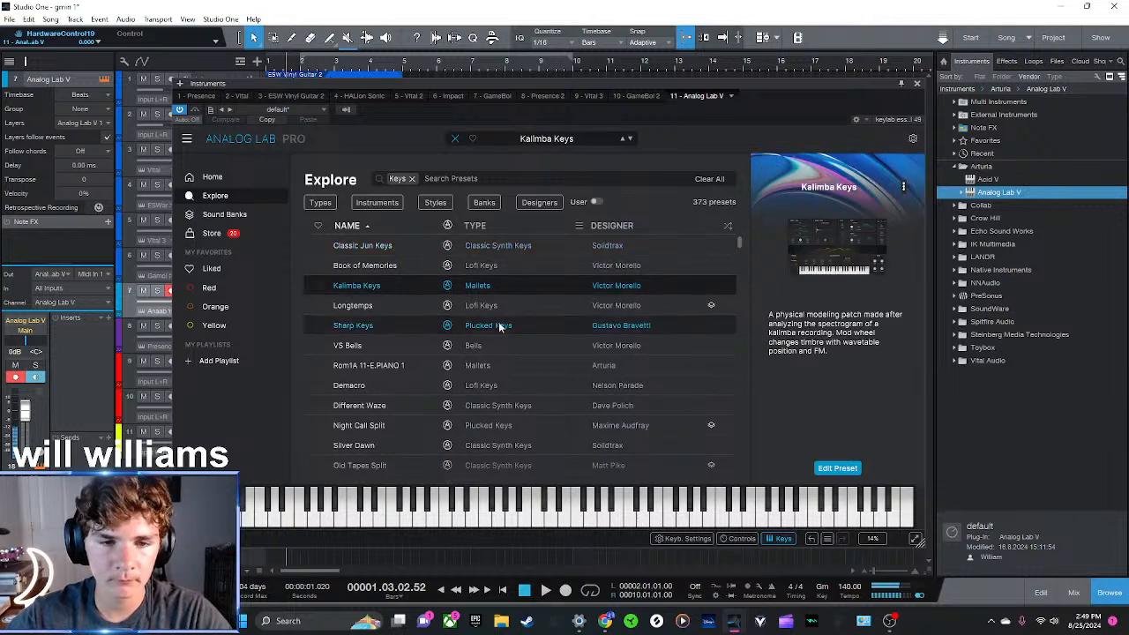
key("Down")
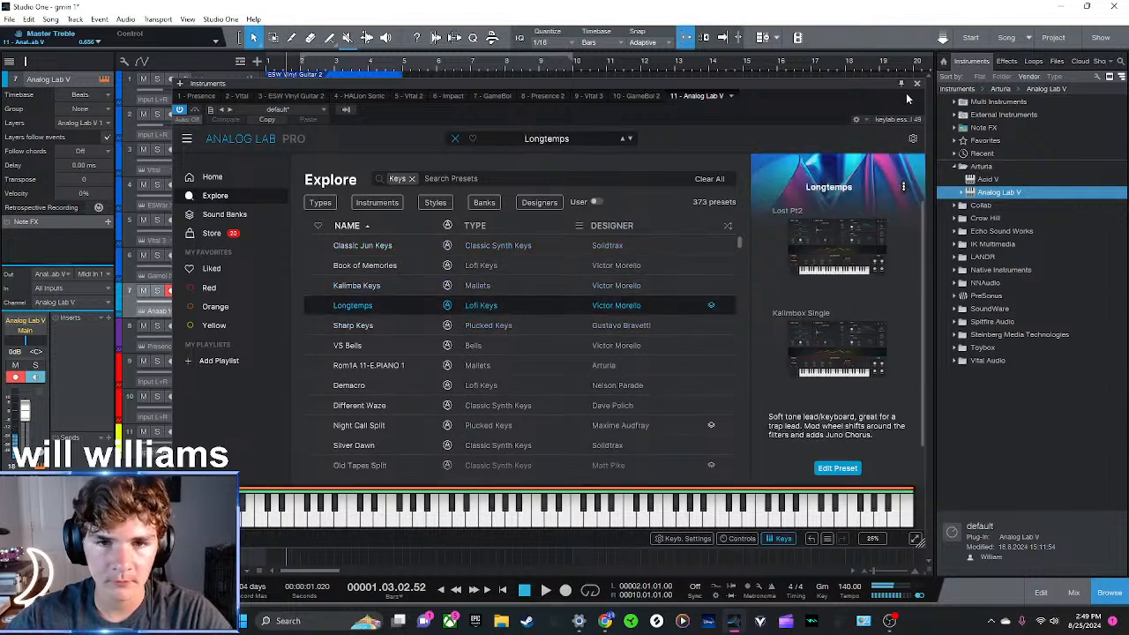
left_click(917, 84)
Copy the chords clip onto the Analog Lab V track at bar 5 and play the track soloed from there
left_click_drag(589, 163, 454, 304)
key("s")
left_click(403, 69)
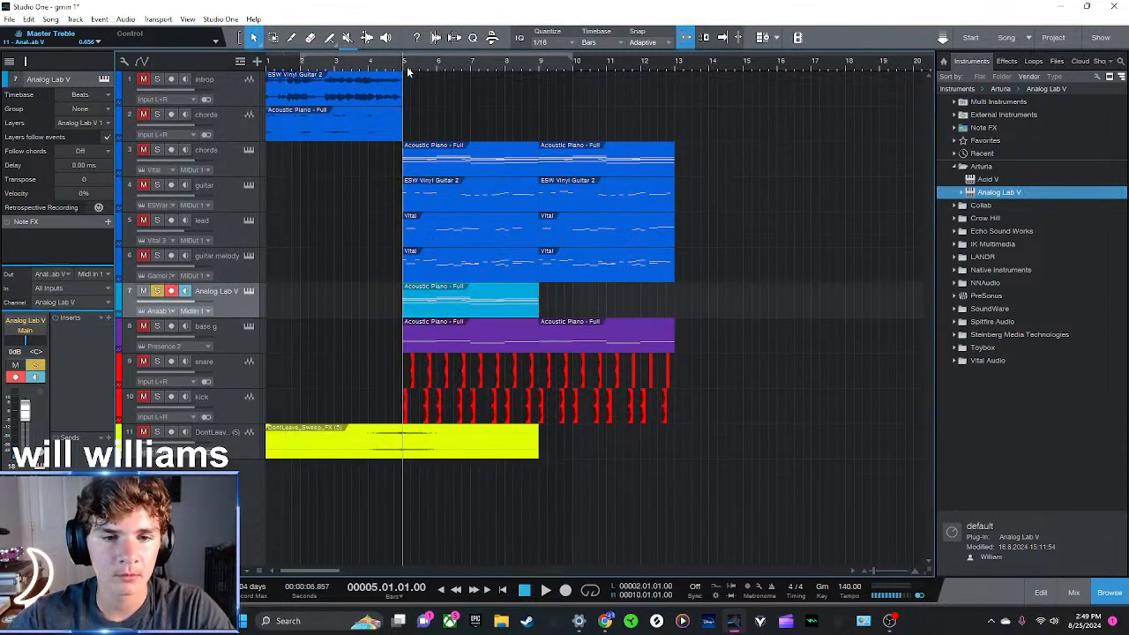
key("space")
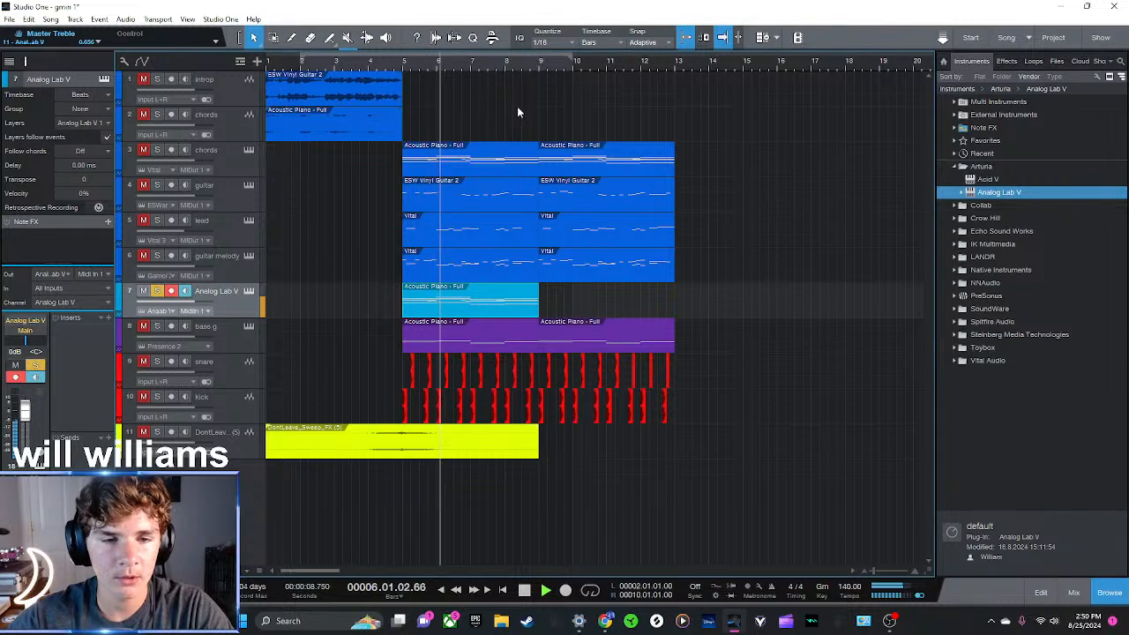
Compare the arrangement from bar 5 with the Analog Lab V track soloed and muted
key("s")
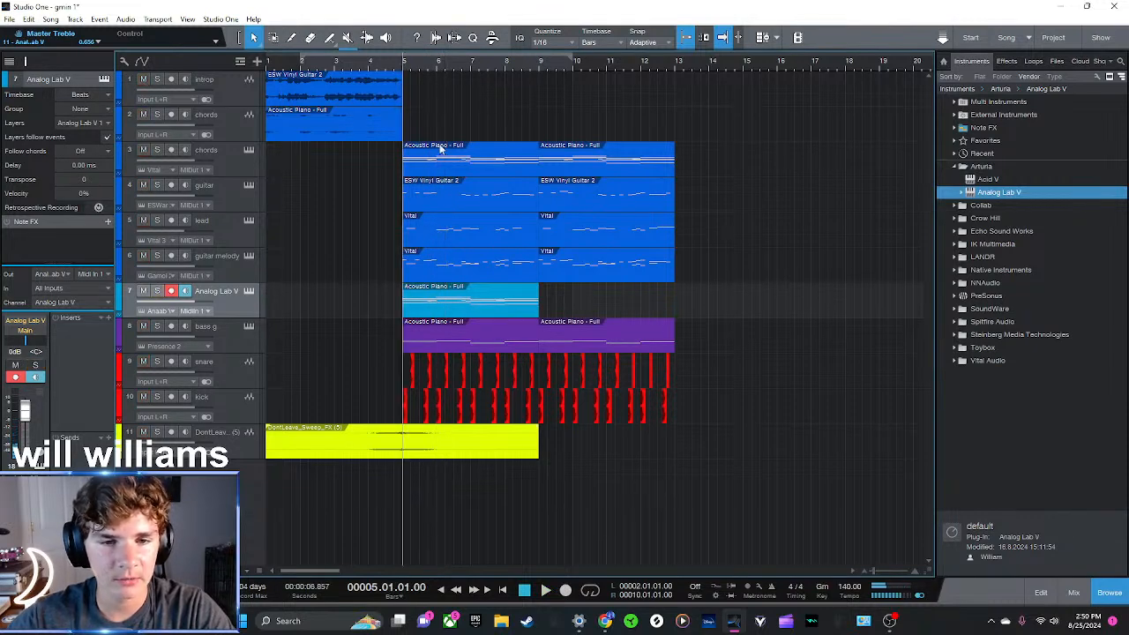
key("s")
key("space")
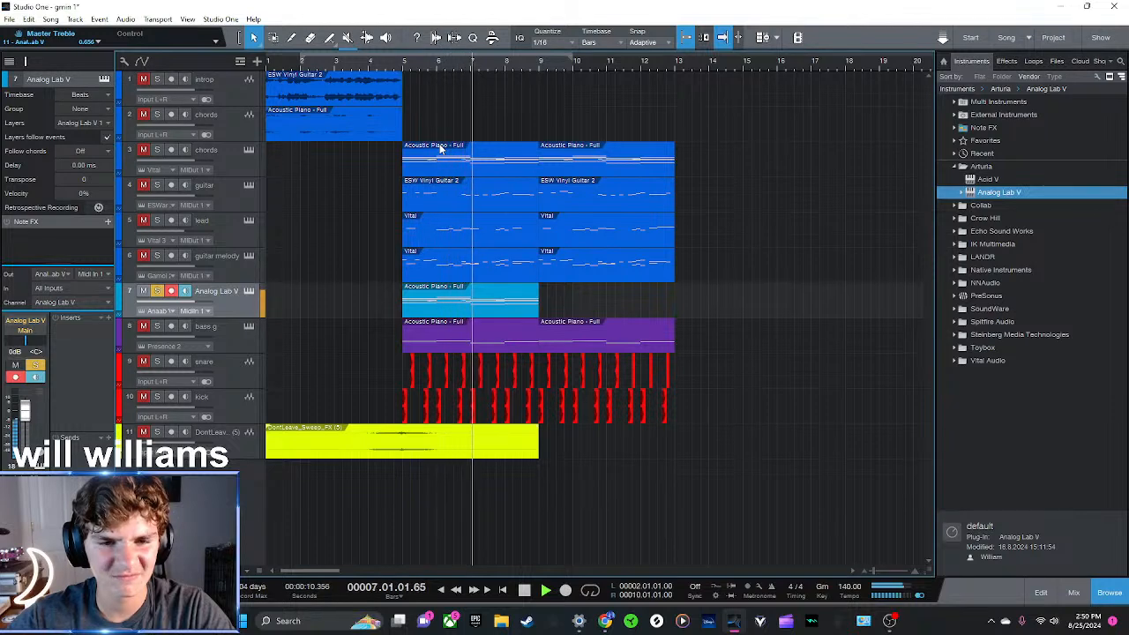
left_click(141, 292)
left_click(407, 73)
key("space")
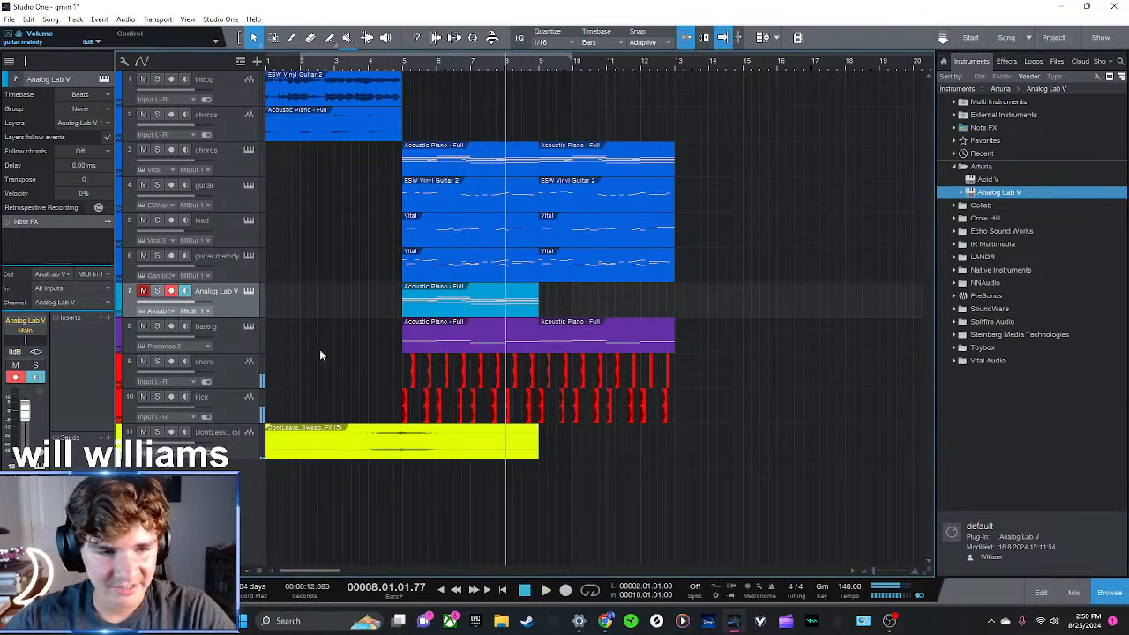
Replace the Analog Lab preset with the Butter acoustic grand and play the track soloed from bar 5
left_click(248, 292)
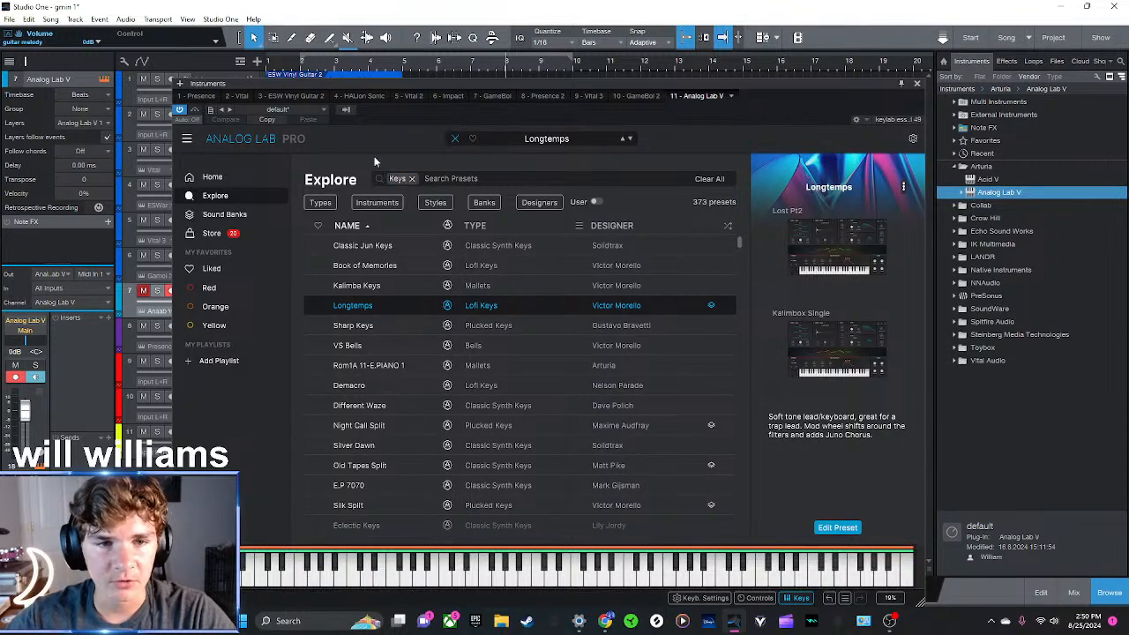
left_click(453, 139)
left_click(467, 143)
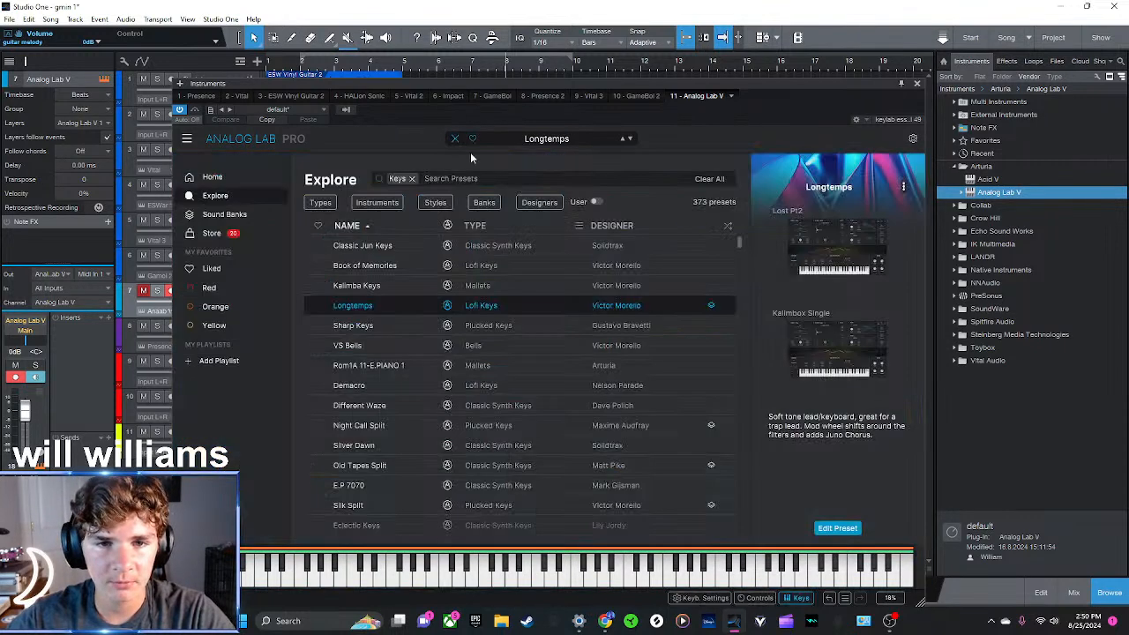
left_click(412, 178)
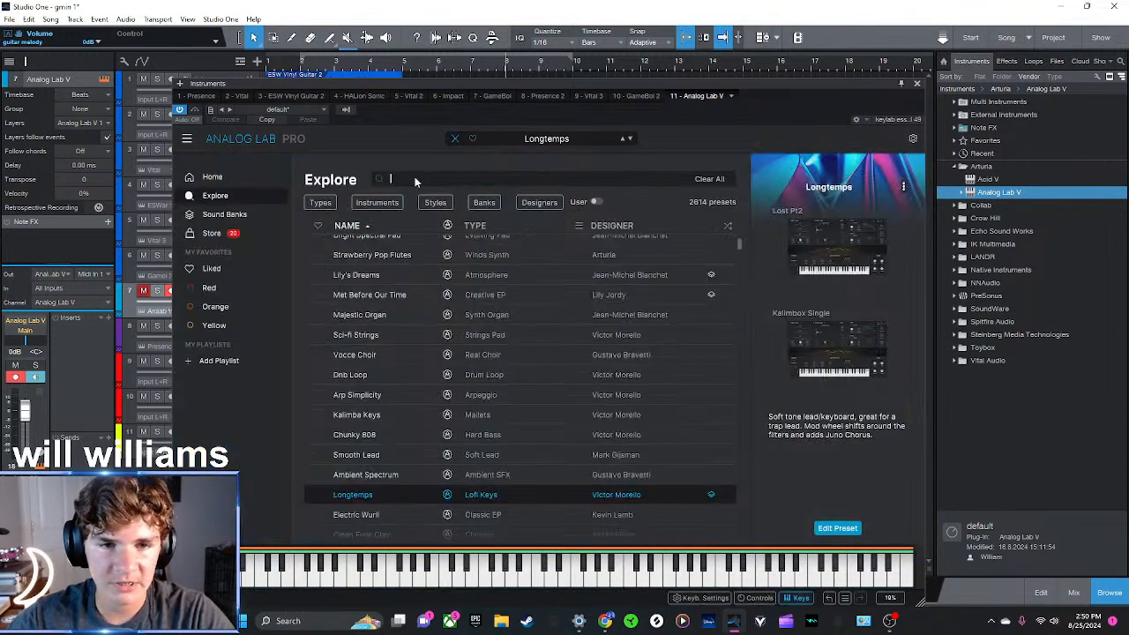
type("butter")
key("Return")
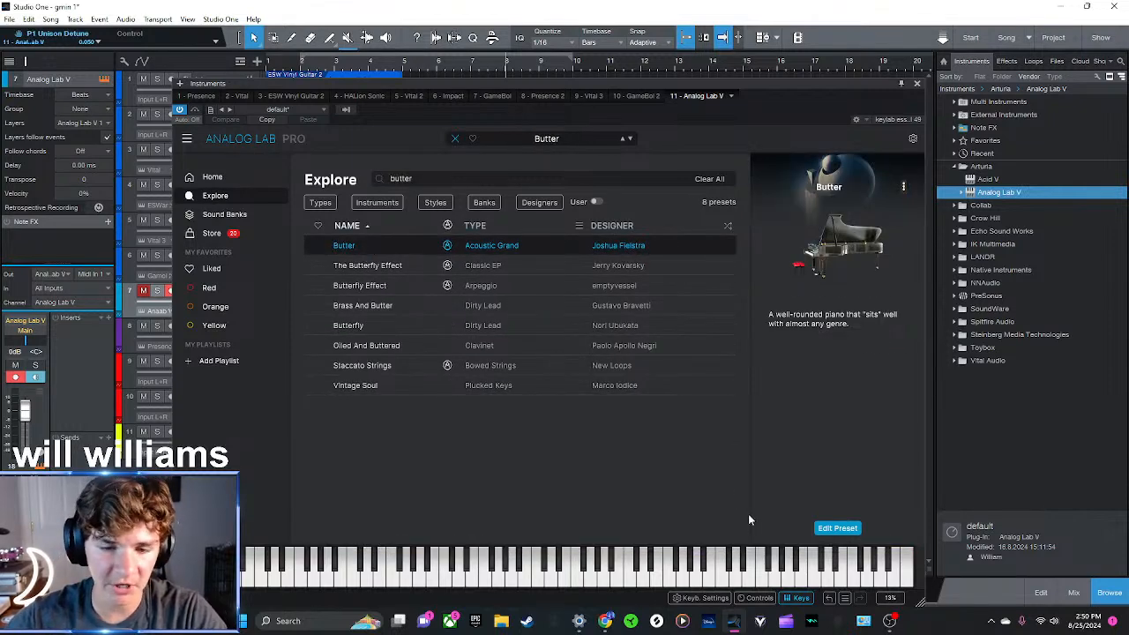
left_click(917, 85)
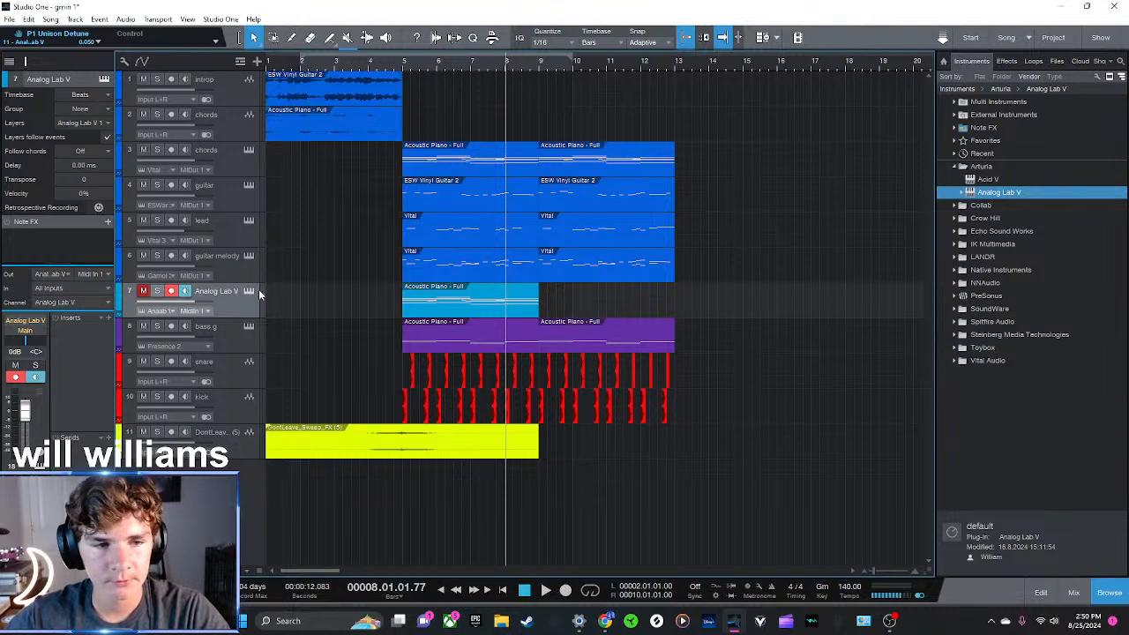
left_click(157, 291)
left_click(403, 66)
key("space")
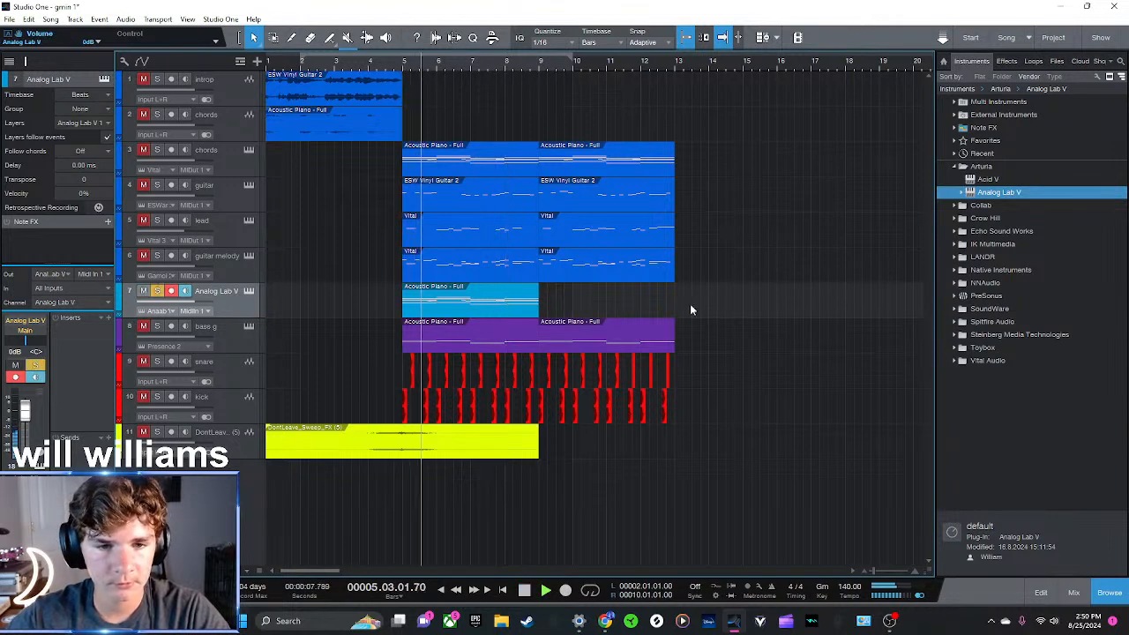
Add the Raum reverb to the Analog Lab V track with Mix at 25.5% and Reverb at 94.5%
left_click(1007, 61)
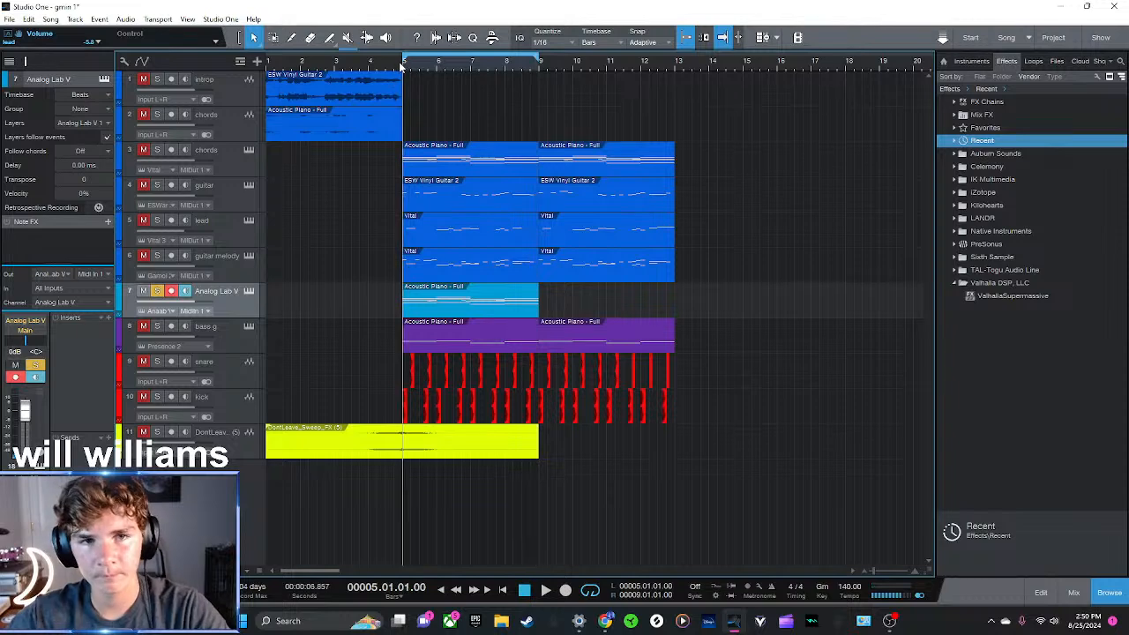
double_click(984, 141)
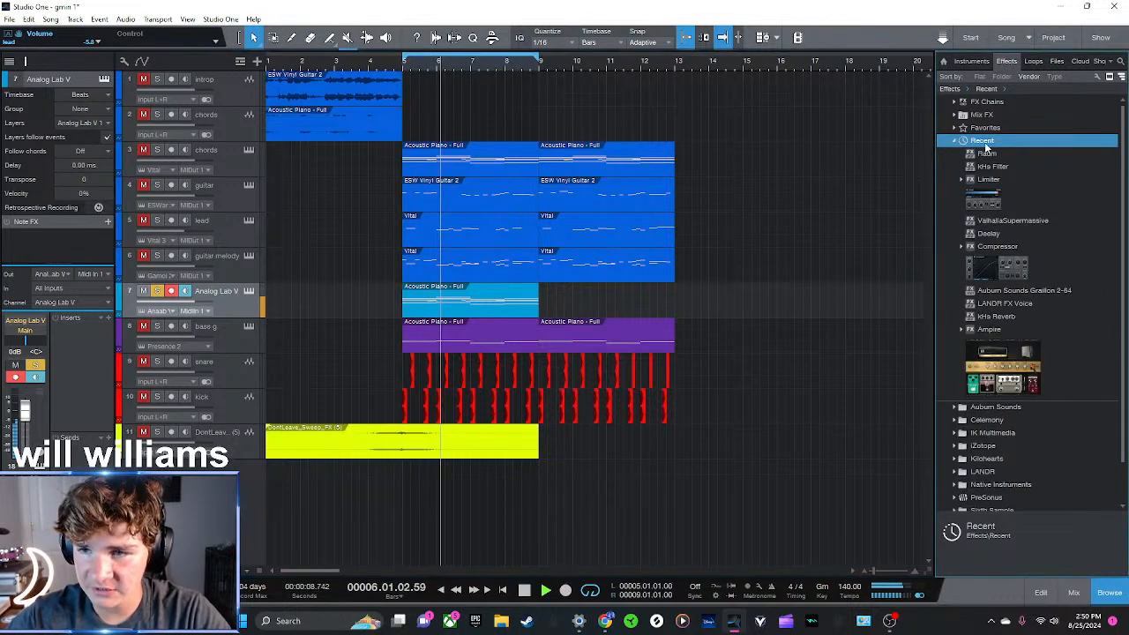
left_click_drag(987, 154, 485, 302)
mouse_move(629, 322)
left_mouse_down()
mouse_move(629, 383)
mouse_move(629, 337)
left_mouse_up()
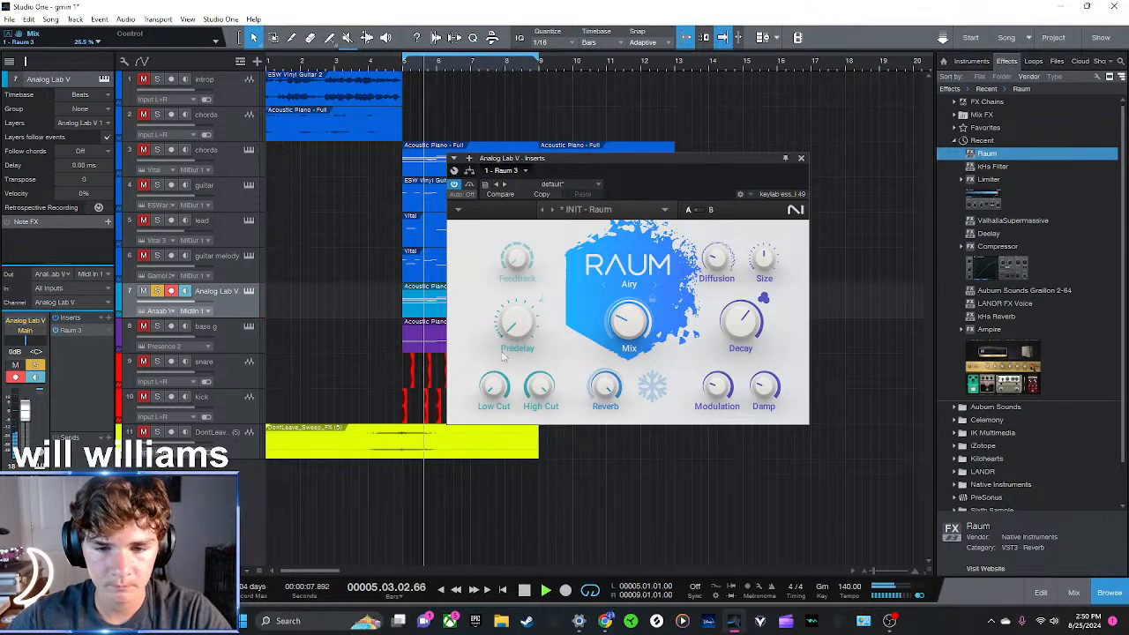
left_click_drag(605, 386, 605, 384)
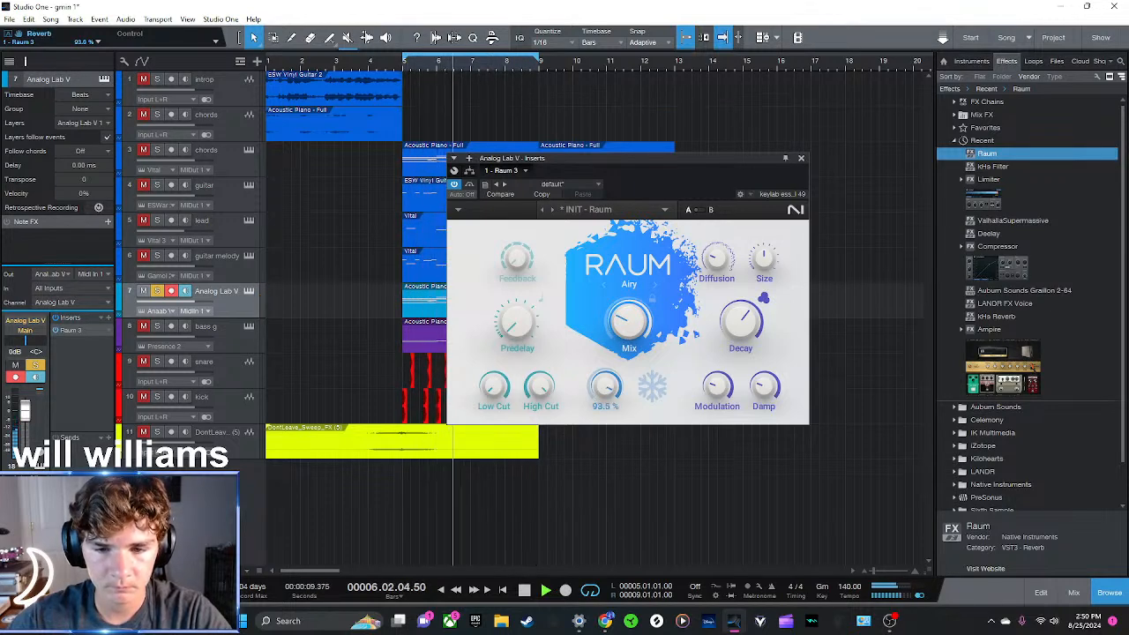
Try Raum's Freeze effect on the Analog Lab V part during looped playback, then switch it off and unsolo the track
left_click(660, 388)
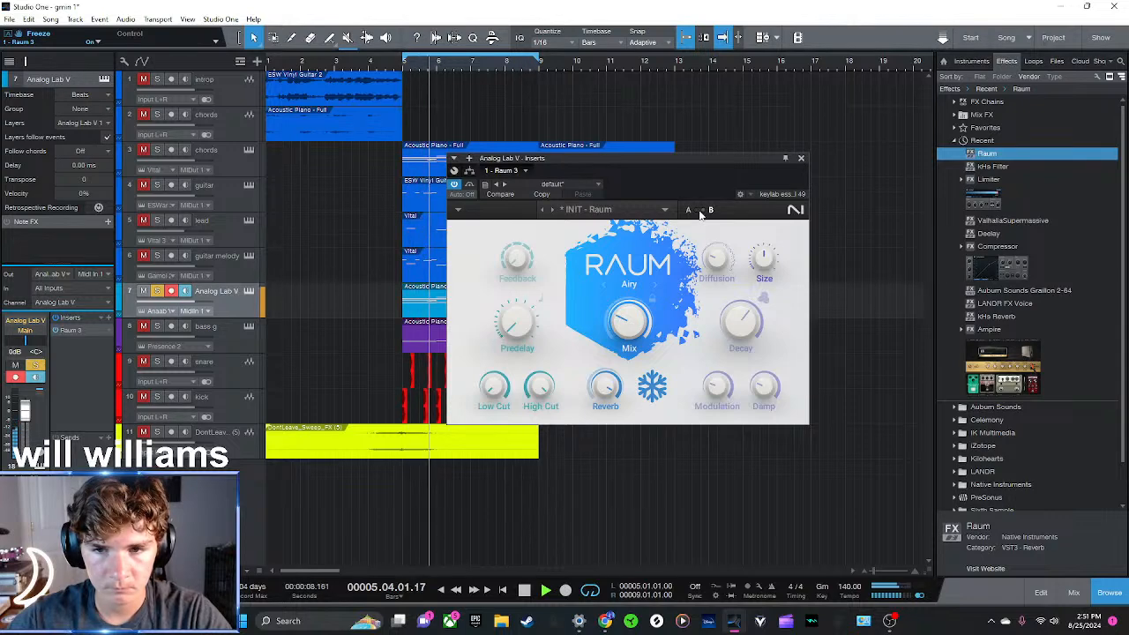
left_click(653, 385)
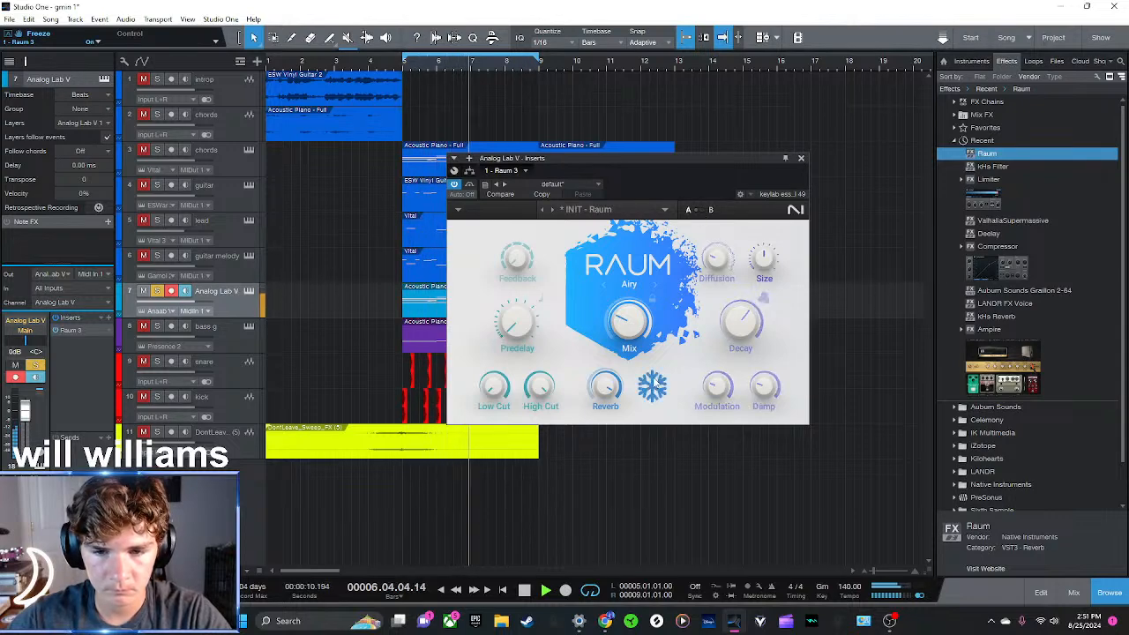
left_click(701, 211)
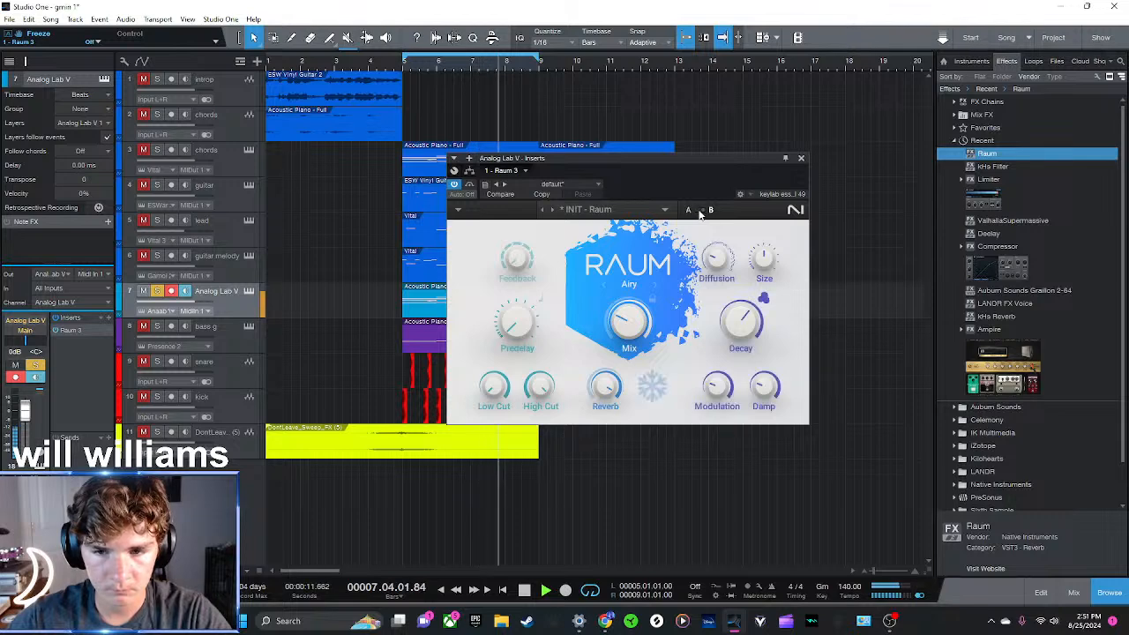
left_click(653, 386)
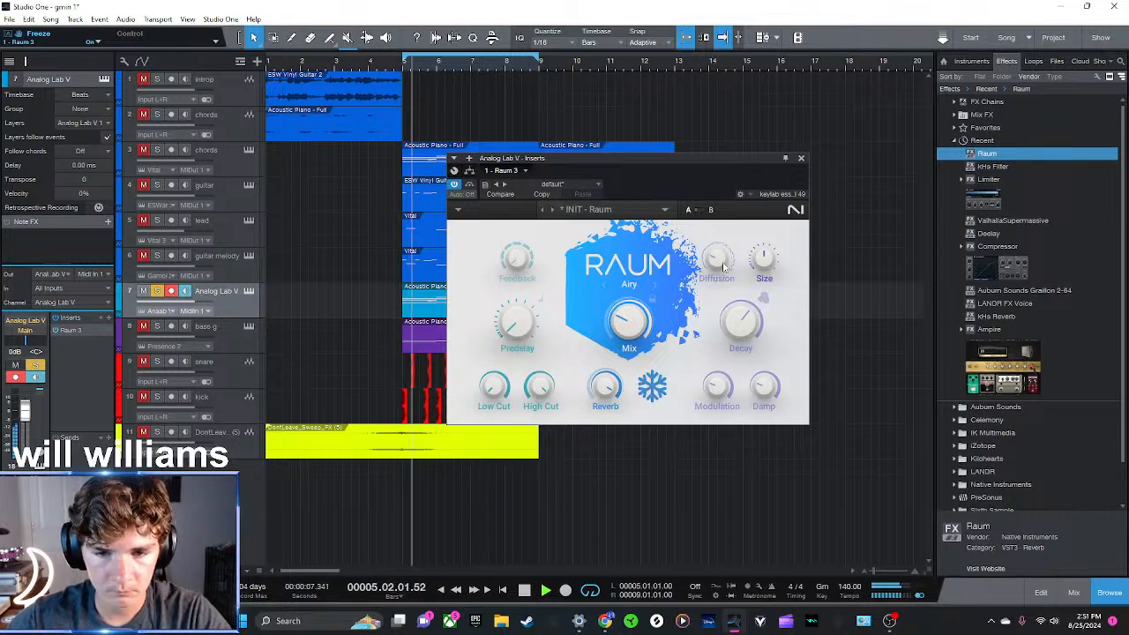
left_click_drag(605, 386, 605, 458)
left_click(629, 208)
left_click(800, 160)
key("space")
left_click(800, 157)
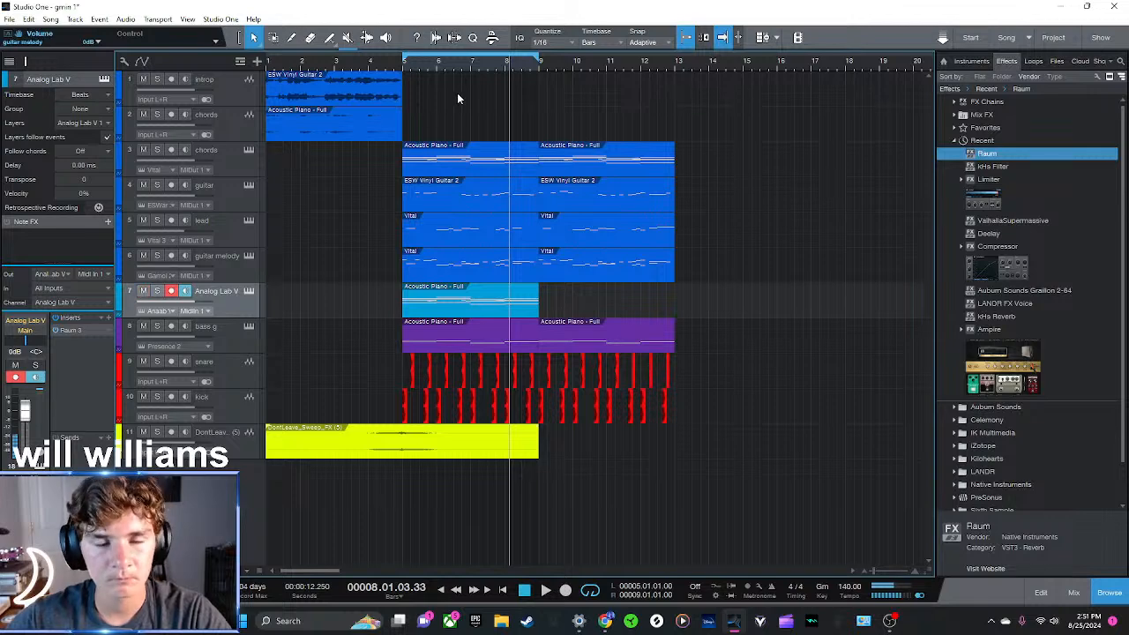
Lower the Analog Lab V track's volume to -3.2 dB while playing it soloed from bar 5
left_click(405, 66)
left_click(157, 291)
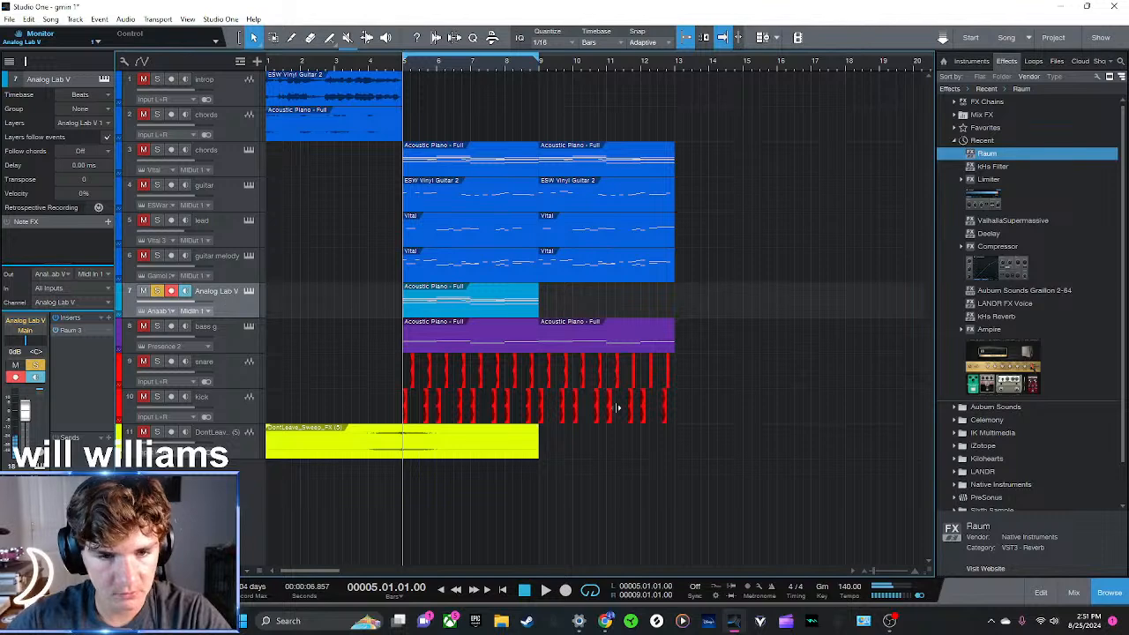
key("F11")
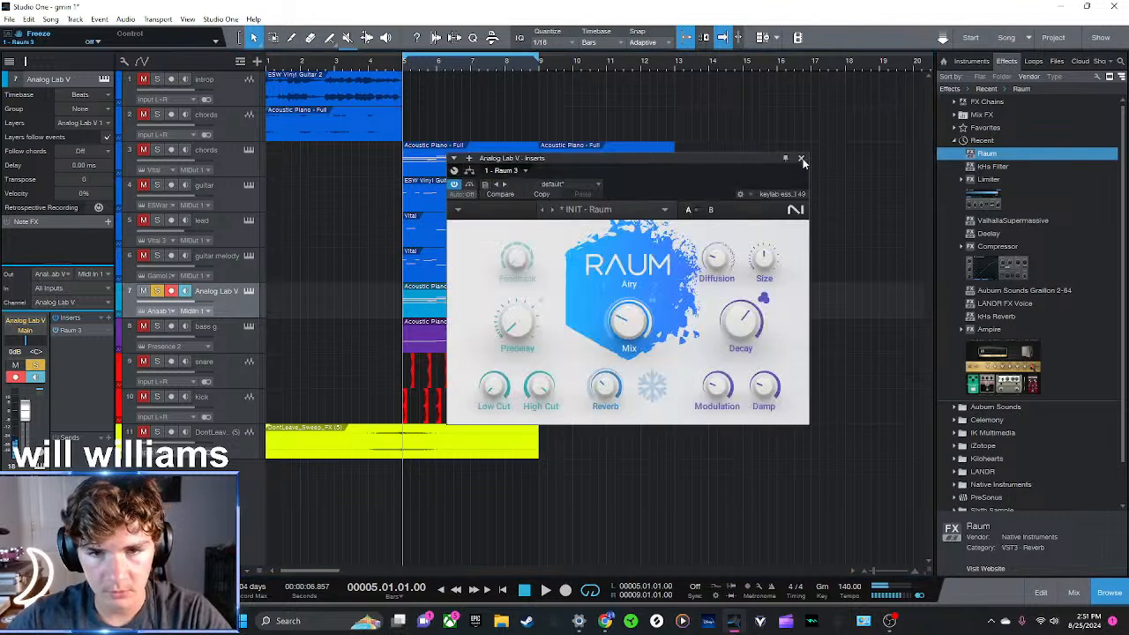
left_click(802, 159)
key("space")
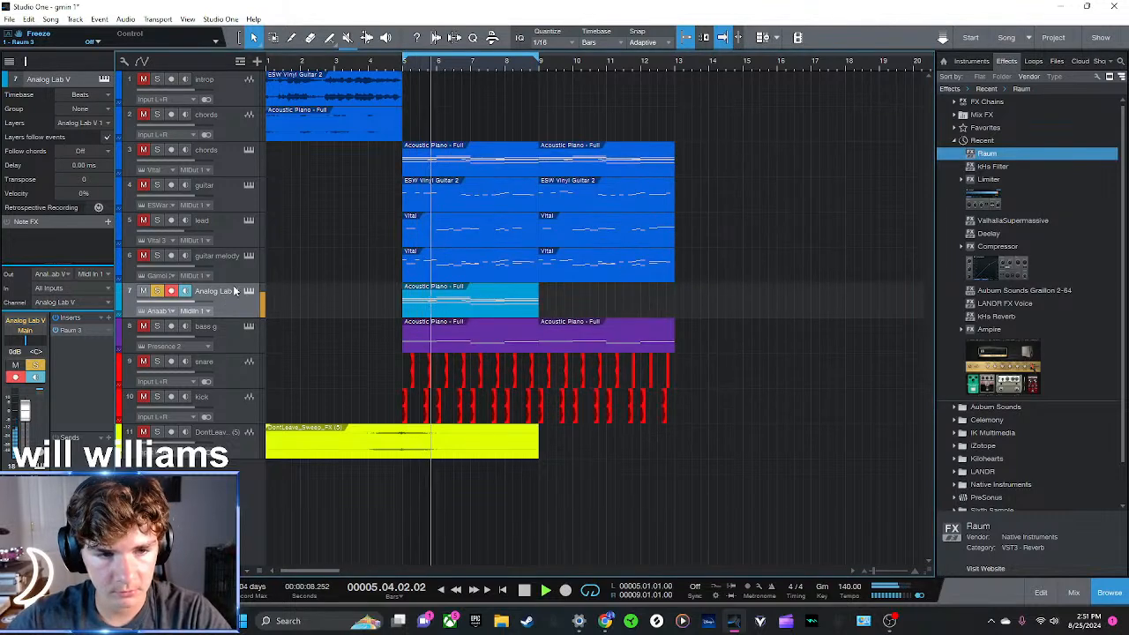
key("F11")
left_click_drag(605, 386, 605, 373)
left_click_drag(193, 302, 188, 303)
left_click(801, 159)
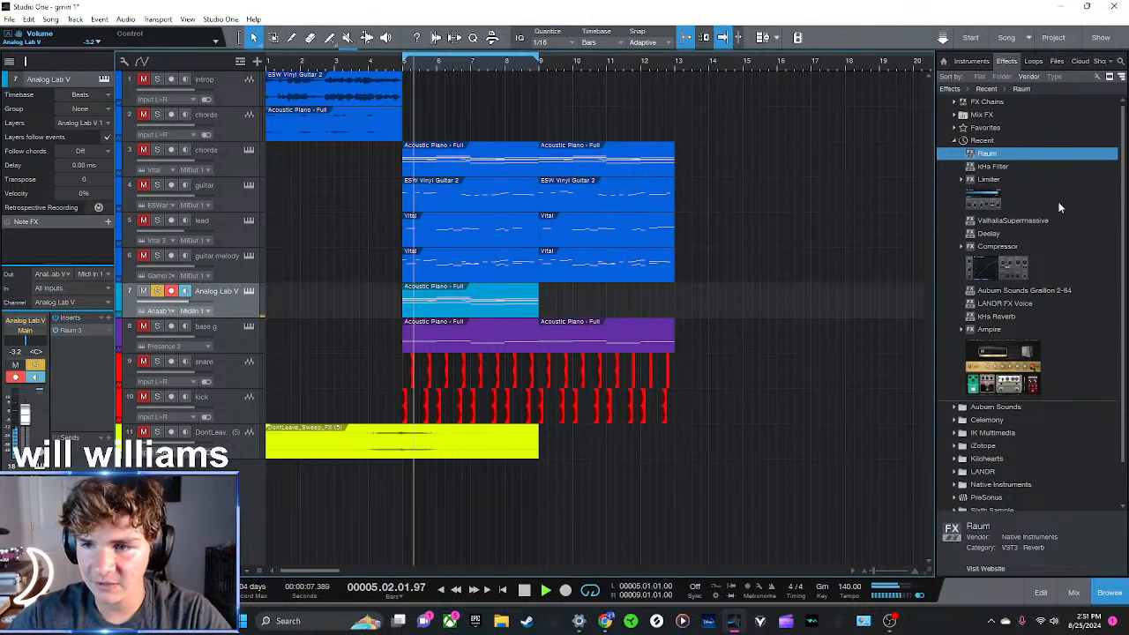
Find iZotope's Ozone 11 Equalizer in the effects library and insert it on the Analog Lab V track
double_click(981, 142)
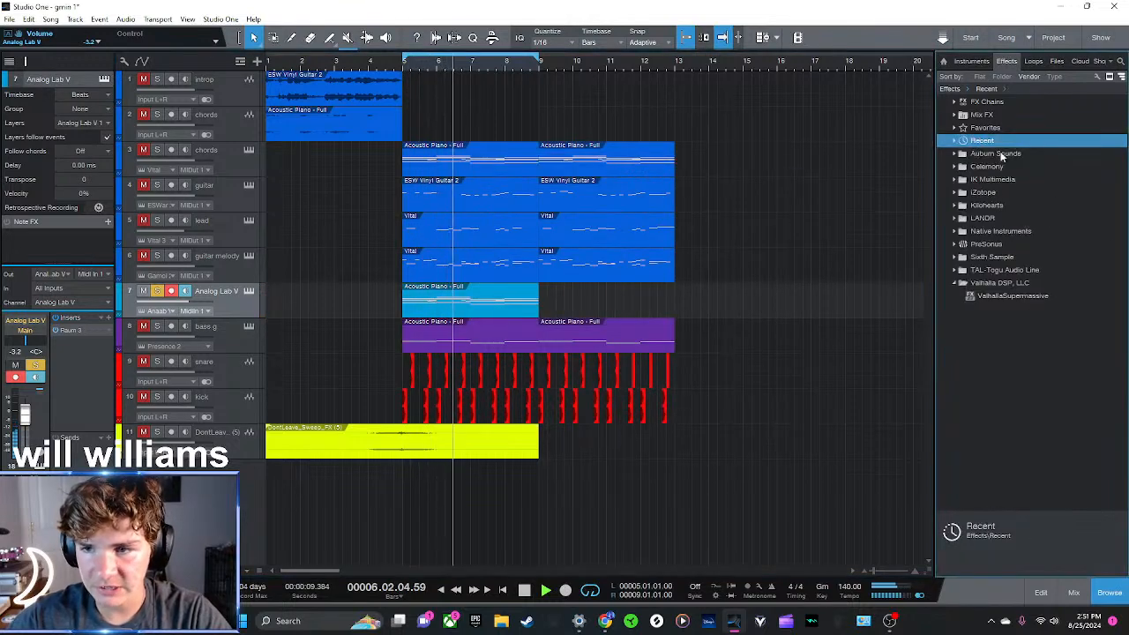
double_click(983, 283)
double_click(983, 230)
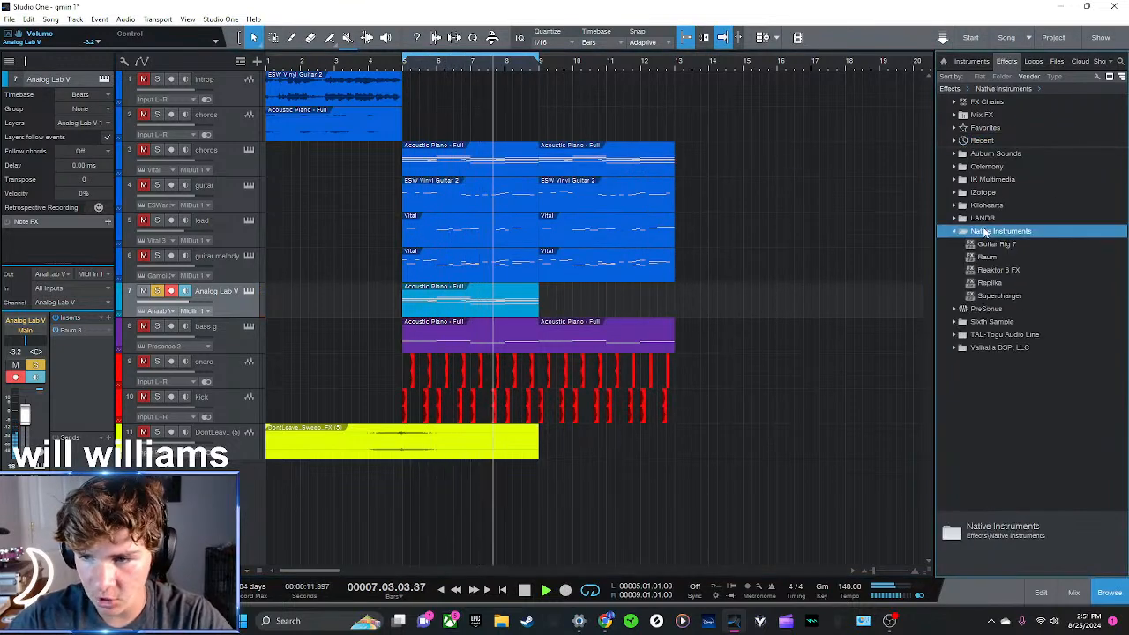
double_click(982, 230)
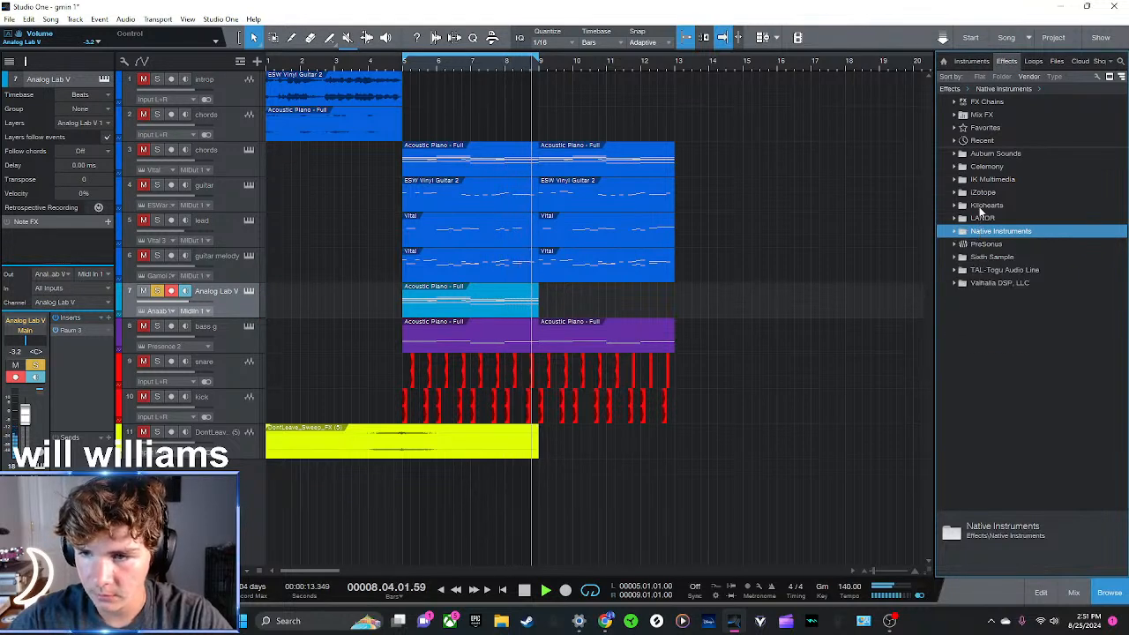
left_click(982, 207)
left_click(982, 207)
left_click(979, 193)
left_click_drag(995, 209, 421, 299)
left_click_drag(745, 166, 626, 148)
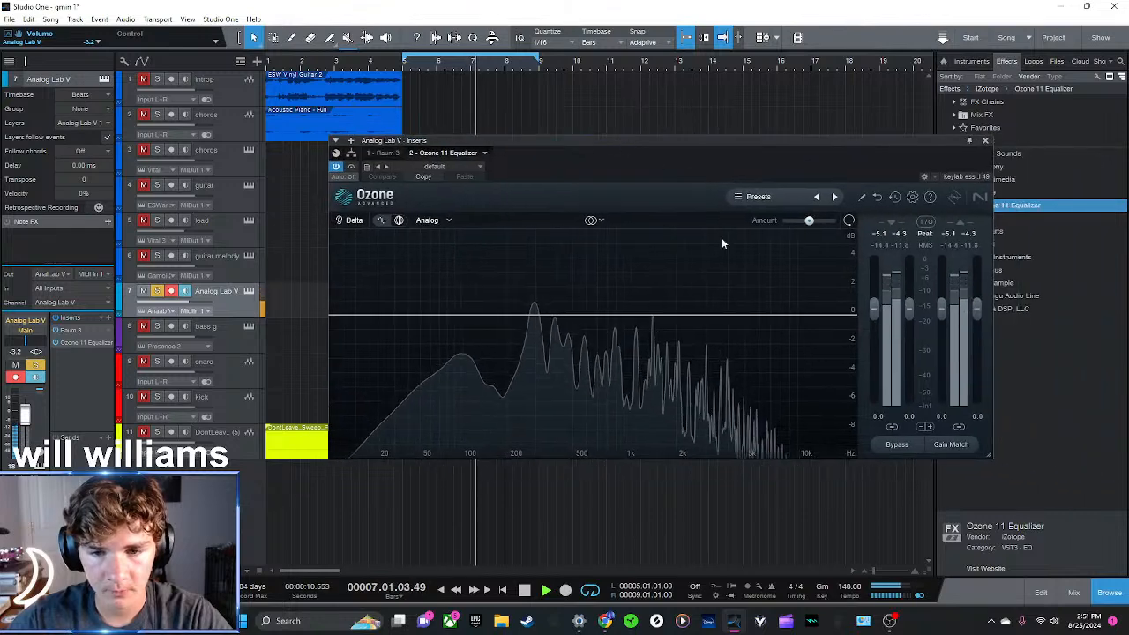
Shape the Analog Lab V EQ with a high shelf of -8.9 dB at 4849 Hz and a 1.5 dB bell at 316 Hz, then unsolo the track
left_click_drag(834, 316, 755, 452)
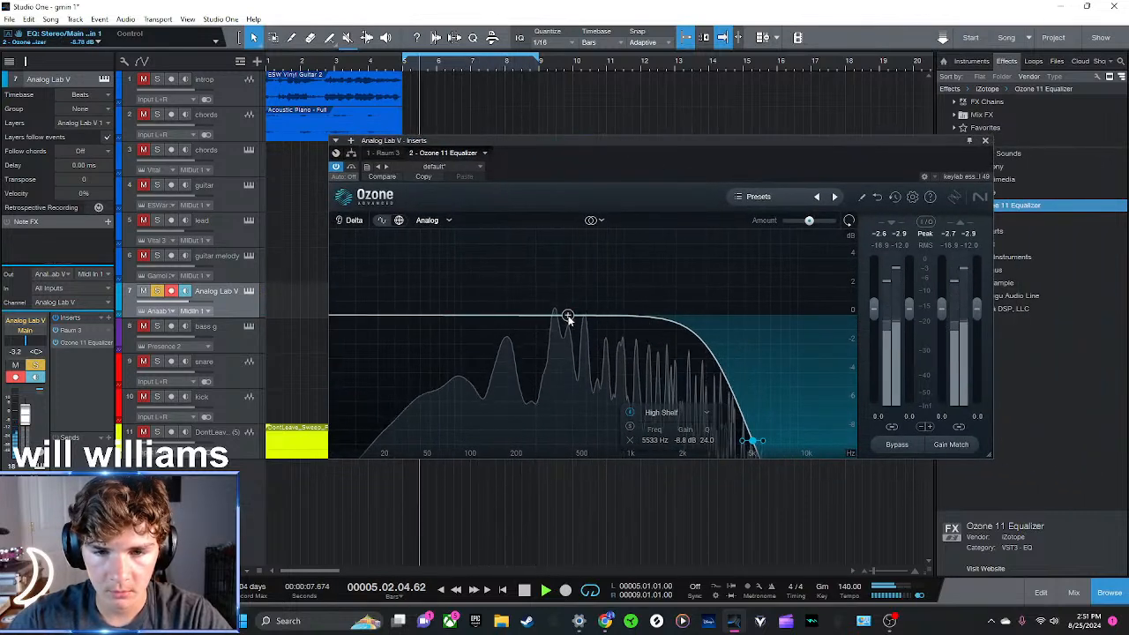
left_click_drag(569, 318, 562, 304)
left_click_drag(747, 445, 742, 444)
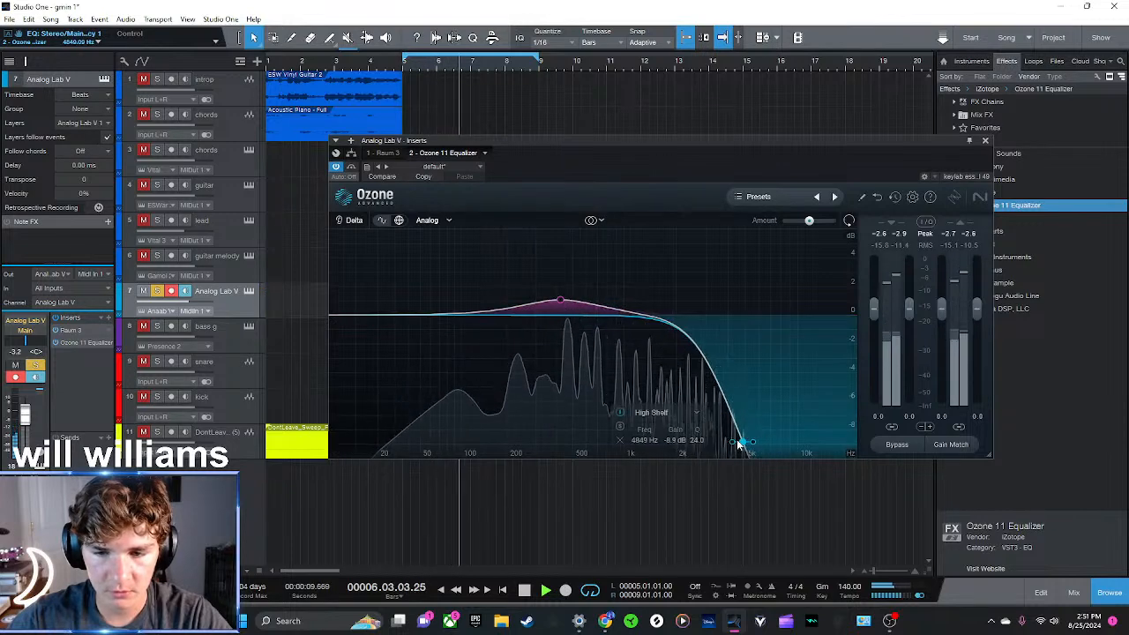
left_click_drag(562, 300, 541, 297)
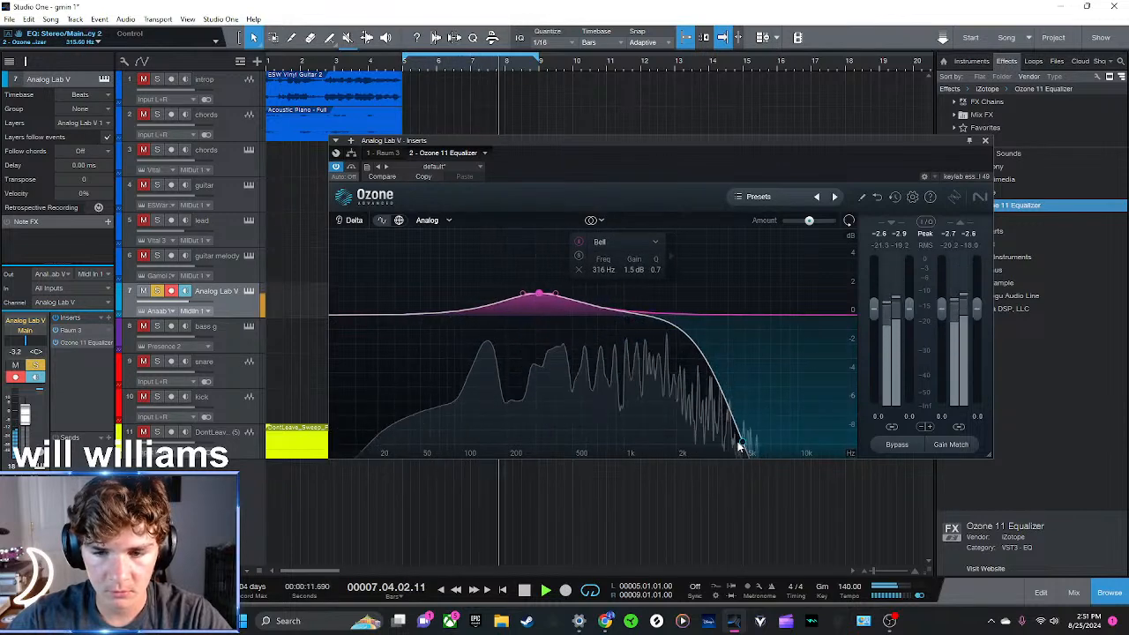
left_click(985, 140)
key("s")
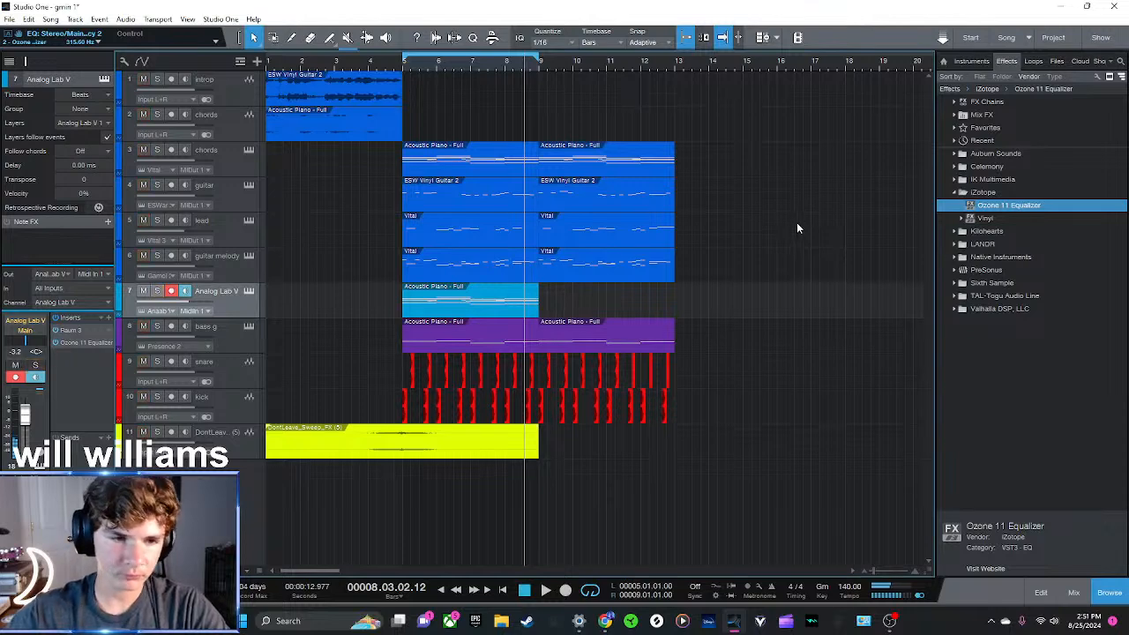
Duplicate the Analog Lab V clip into bars 9 to 12 and play the main section from bar 5
left_click(407, 68)
key("space")
key("s")
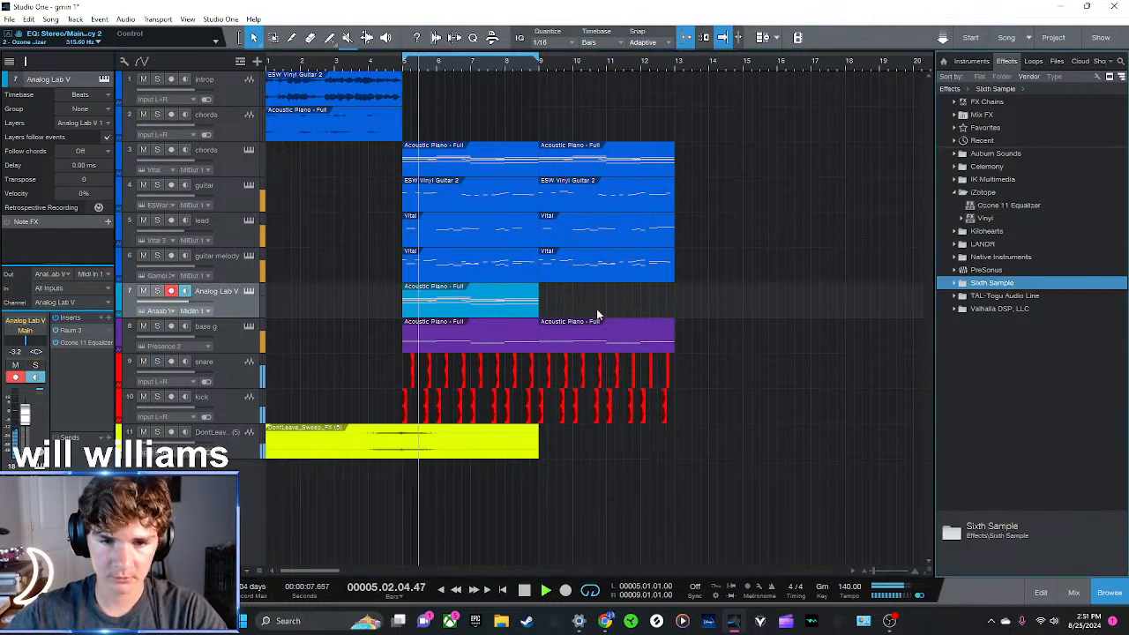
left_click(510, 302)
key("d")
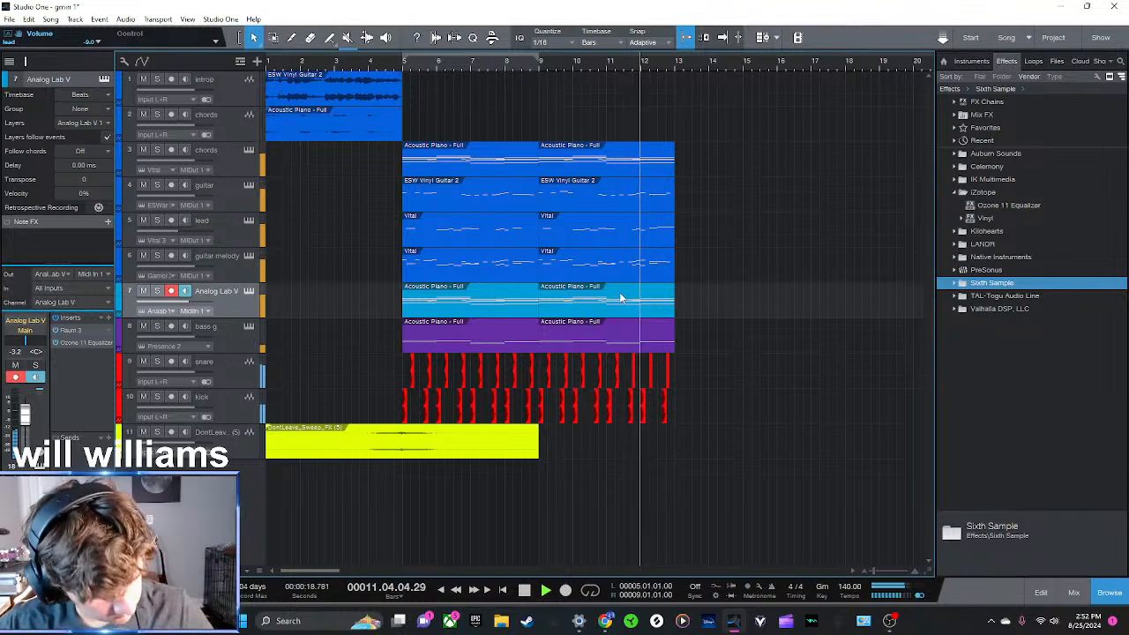
key("space")
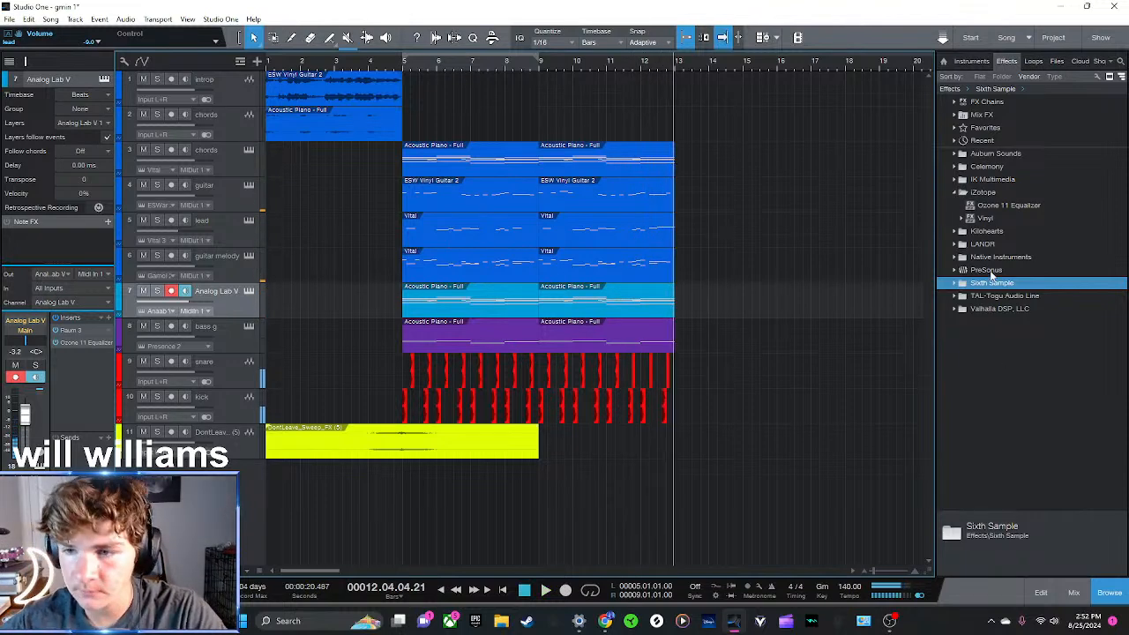
left_click(978, 194)
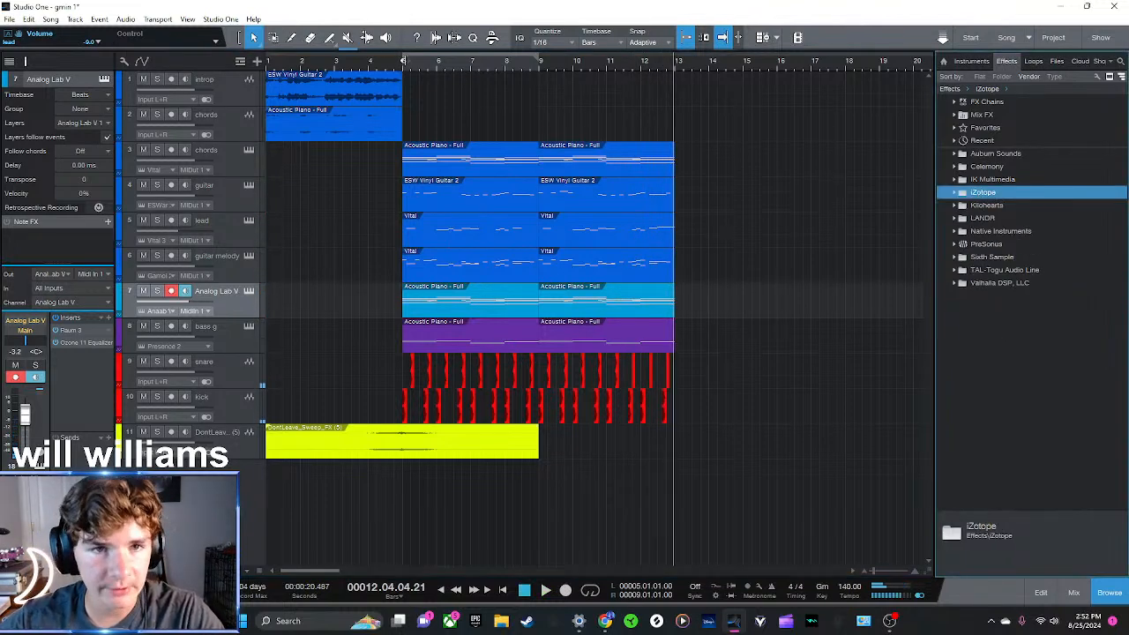
With the playhead at bar 5, toggle solo in turn on the Analog Lab V, guitar melody, bass g and lead tracks
left_click(403, 70)
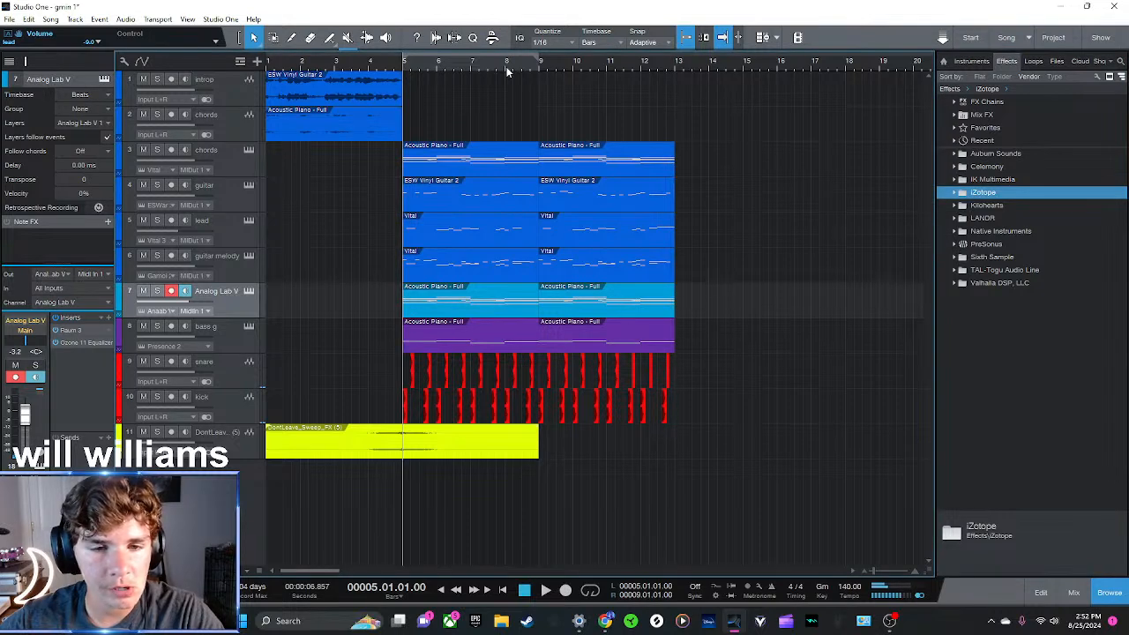
key("s")
key("s")
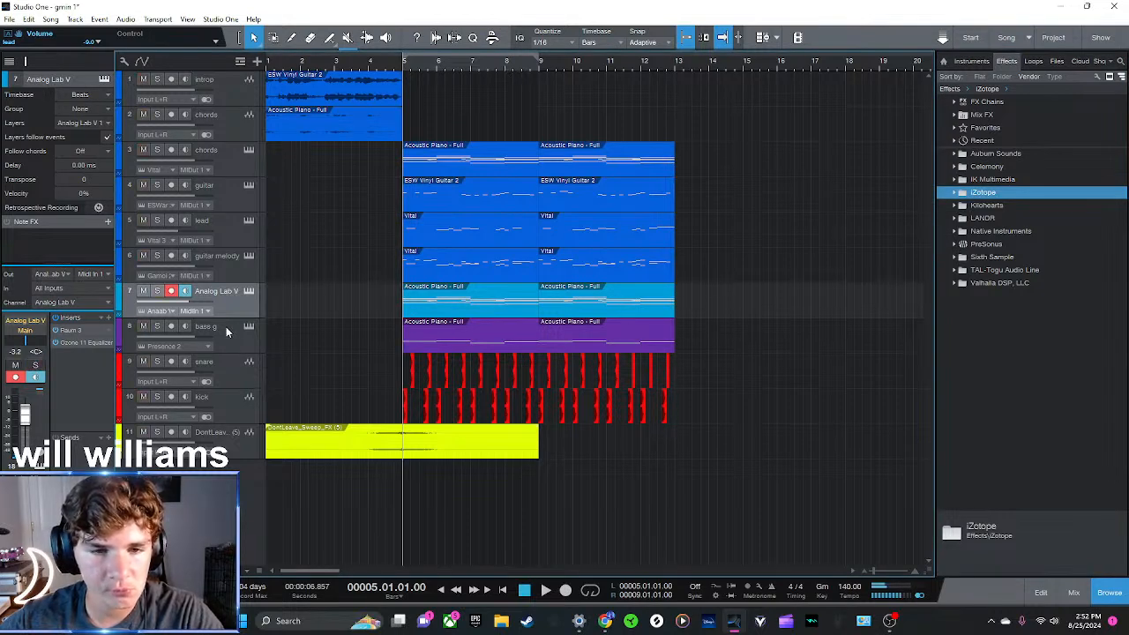
left_click(220, 261)
key("s")
key("s")
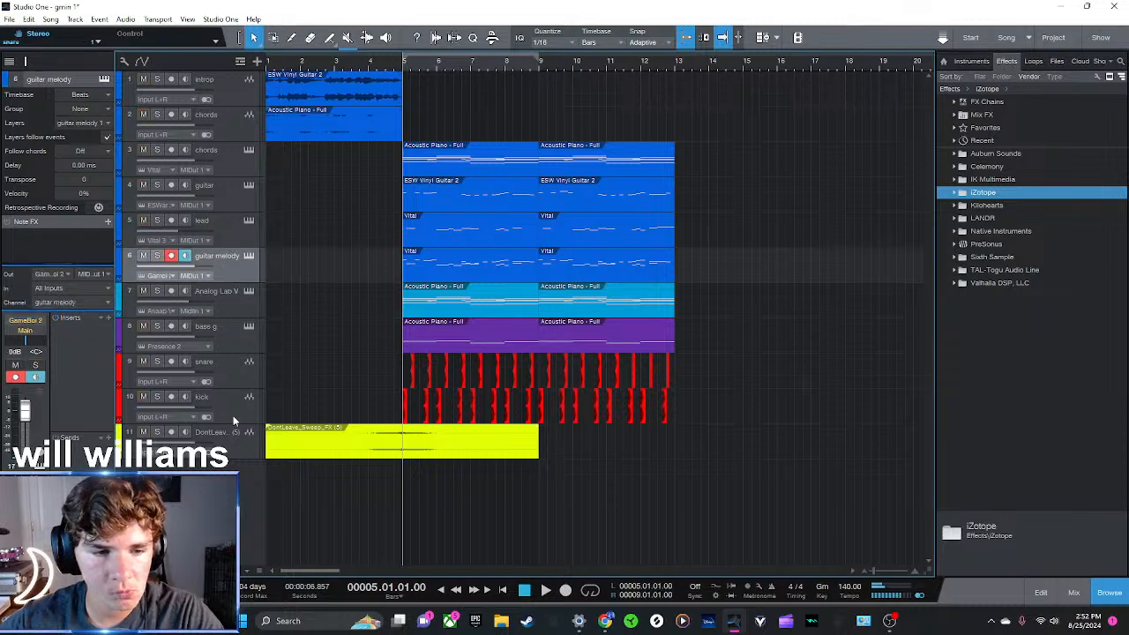
left_click(238, 451)
left_click(236, 338)
key("s")
key("s")
left_click(233, 228)
key("s")
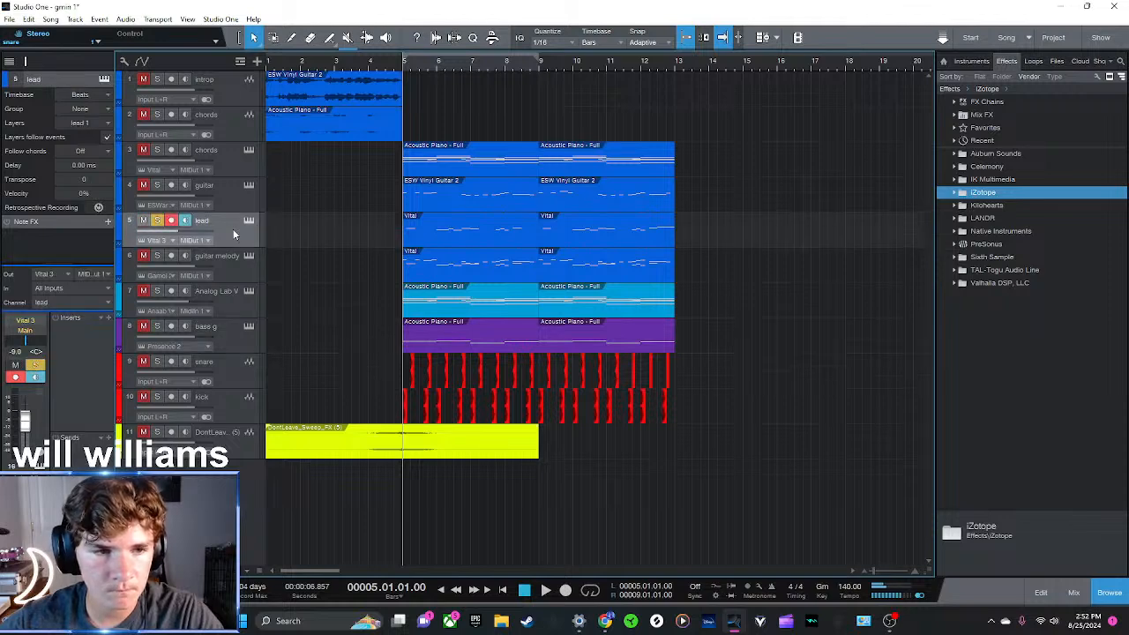
Solo the guitar track and look at its Vinyl Guitar 2 instrument
key("s")
left_click(215, 196)
key("s")
left_click(250, 185)
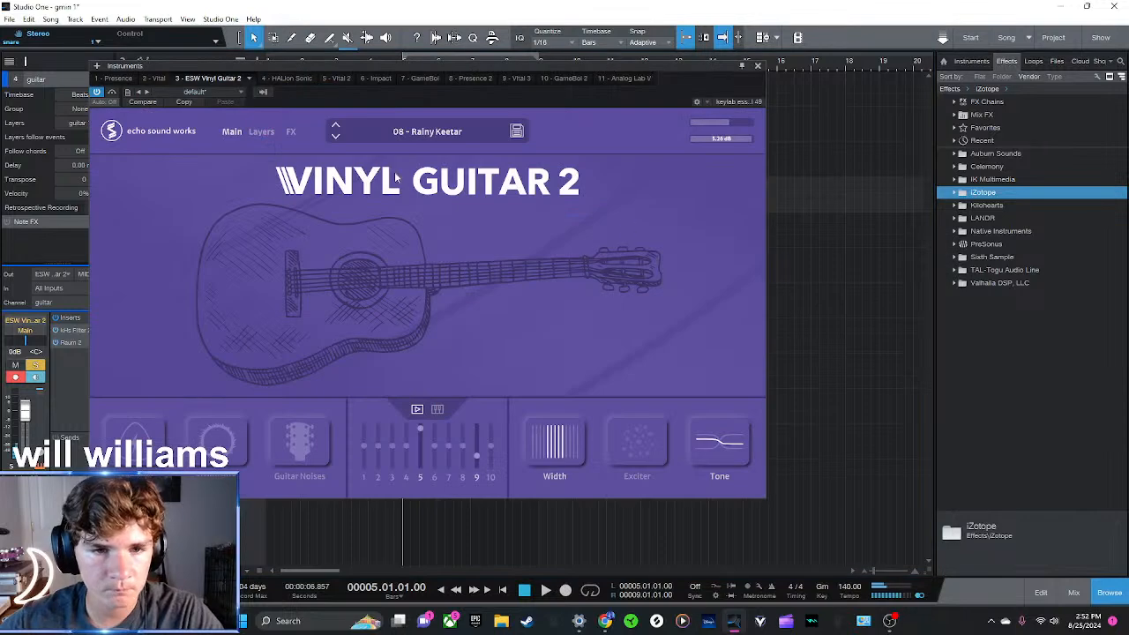
left_click_drag(612, 65, 686, 100)
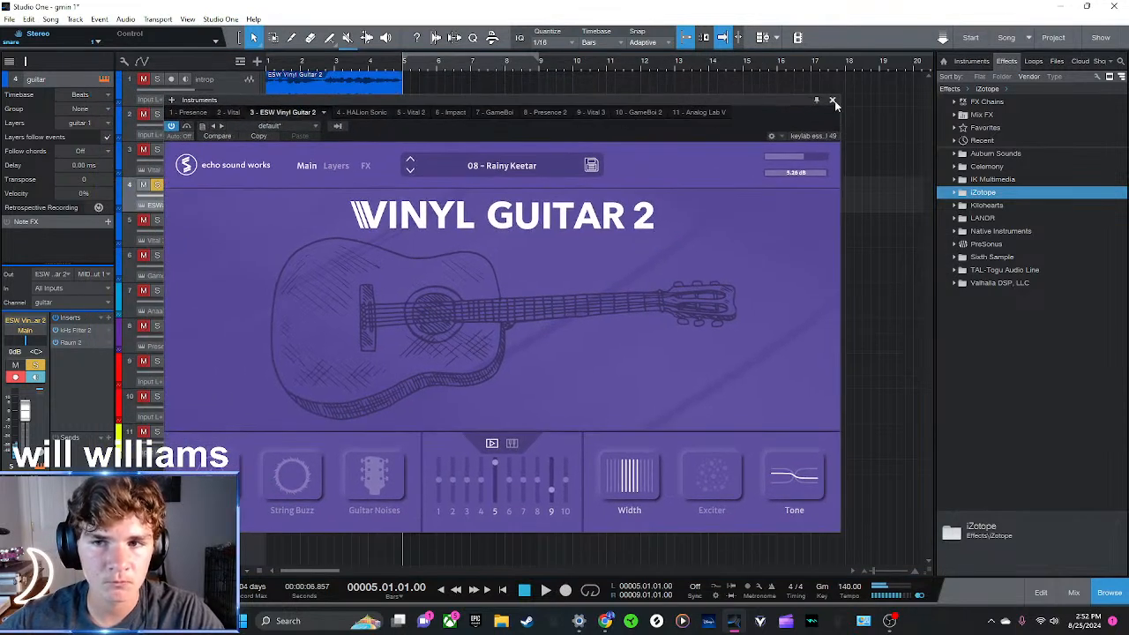
left_click(832, 101)
Examine the guitar part's notes in the note editor, playing them soloed from bar 5 and again from bar 7
double_click(470, 204)
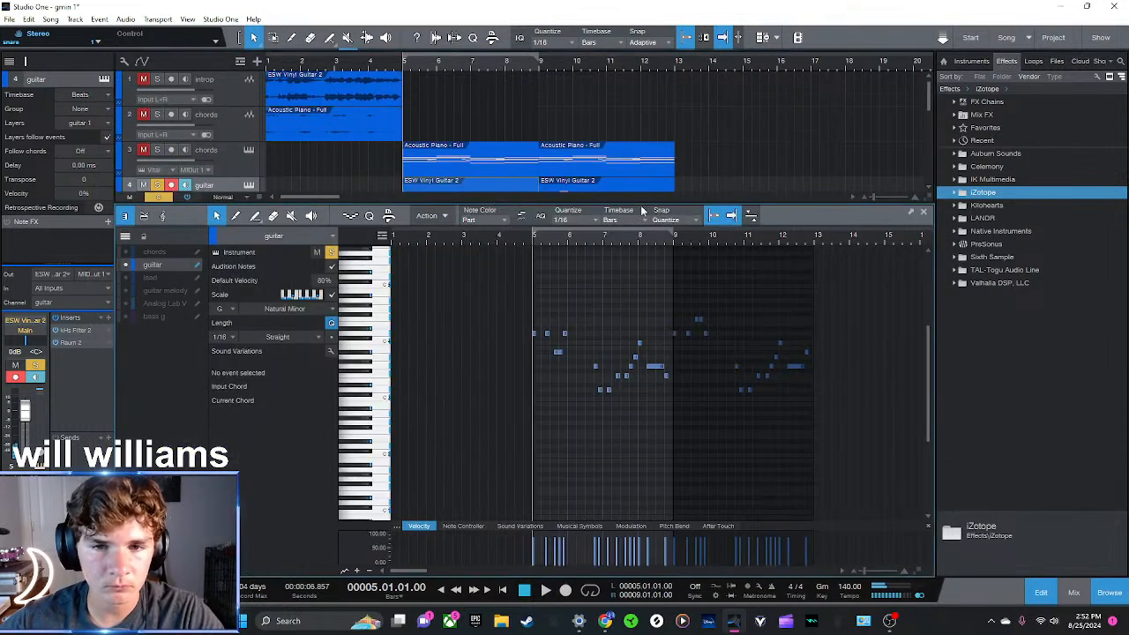
key("space")
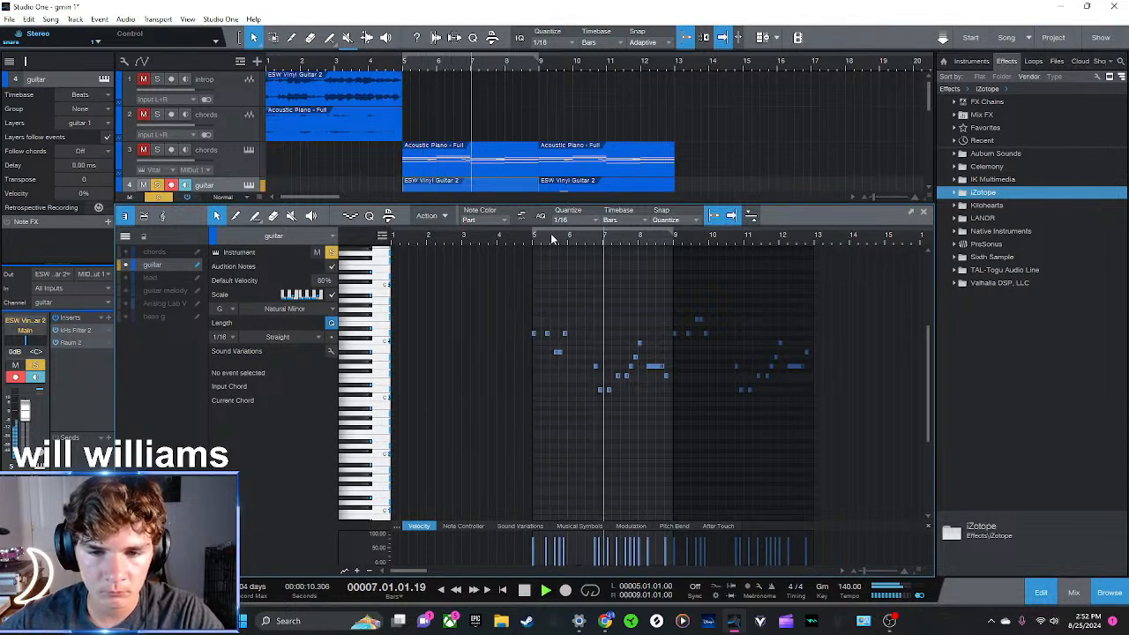
key("space")
left_click(597, 234)
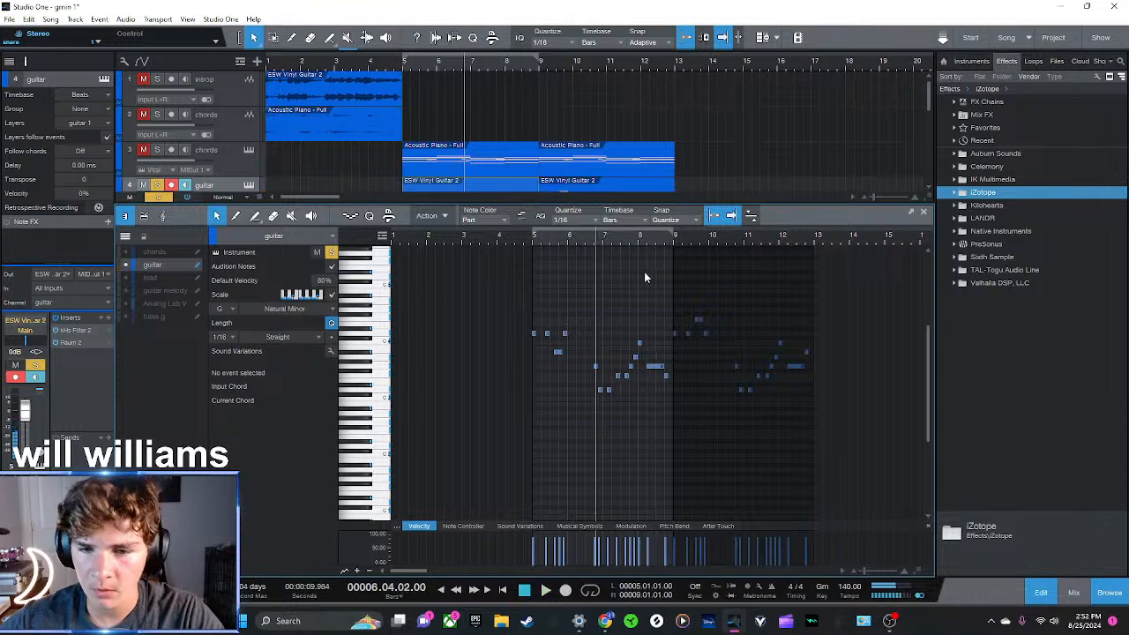
left_click(600, 240)
left_click(605, 246)
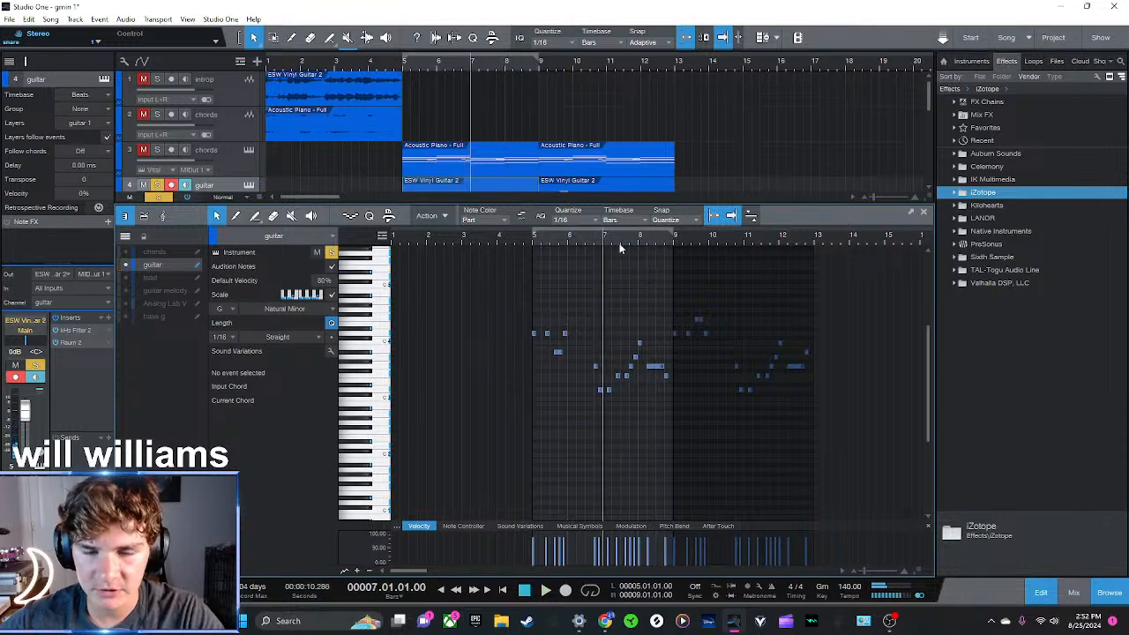
key("space")
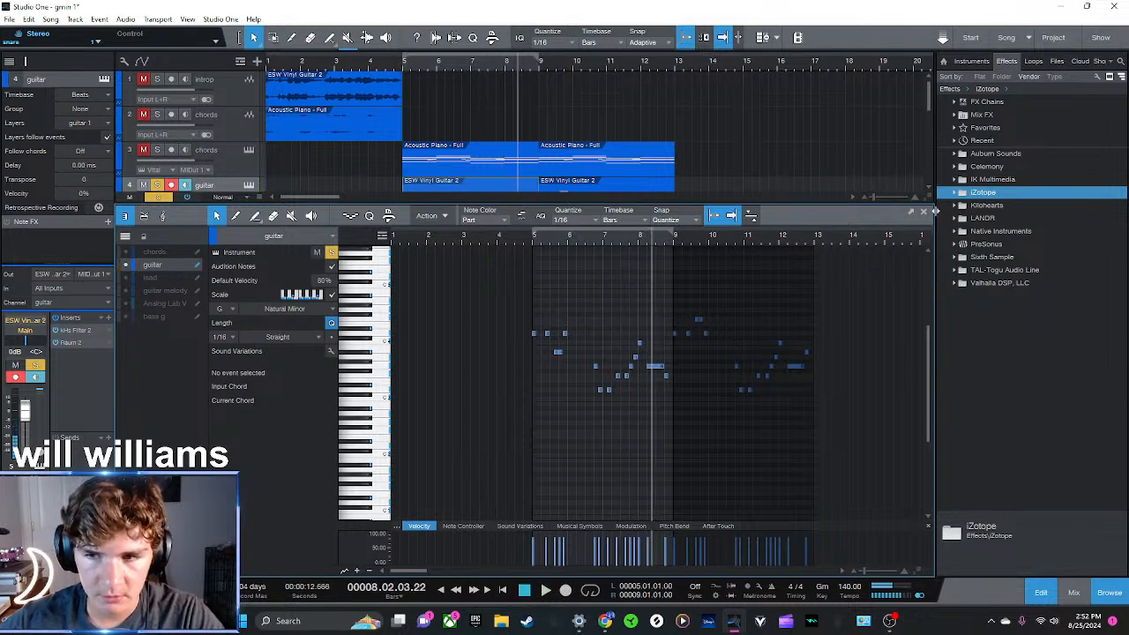
left_click(925, 216)
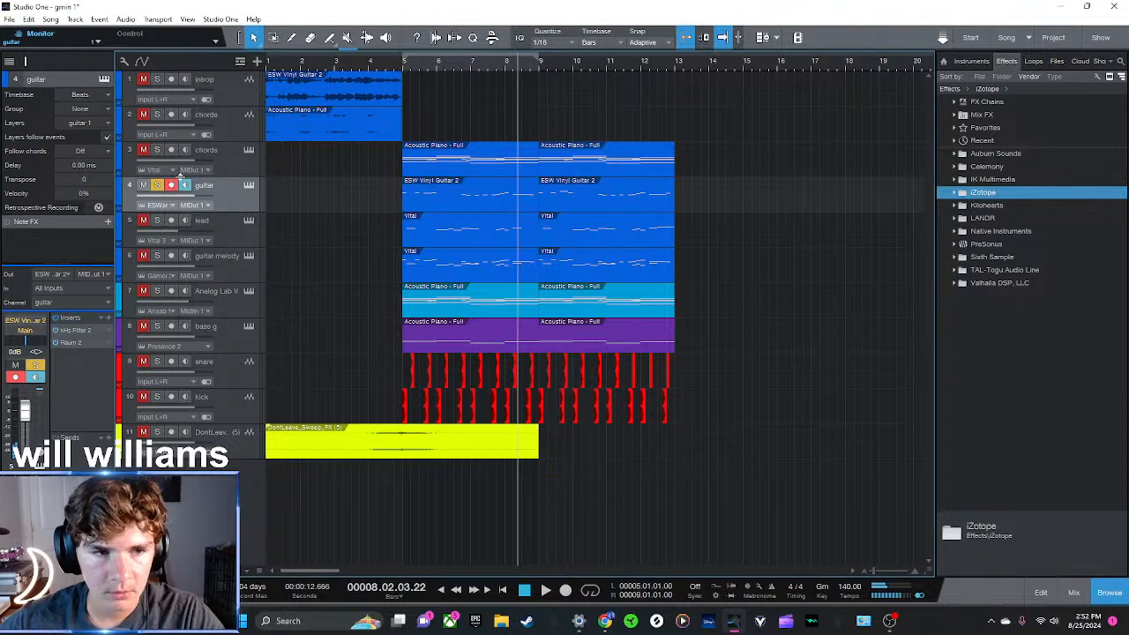
Inspect the guitar track's Vinyl Guitar 2 settings, including the alternate view of its layer mixer section
left_click(249, 186)
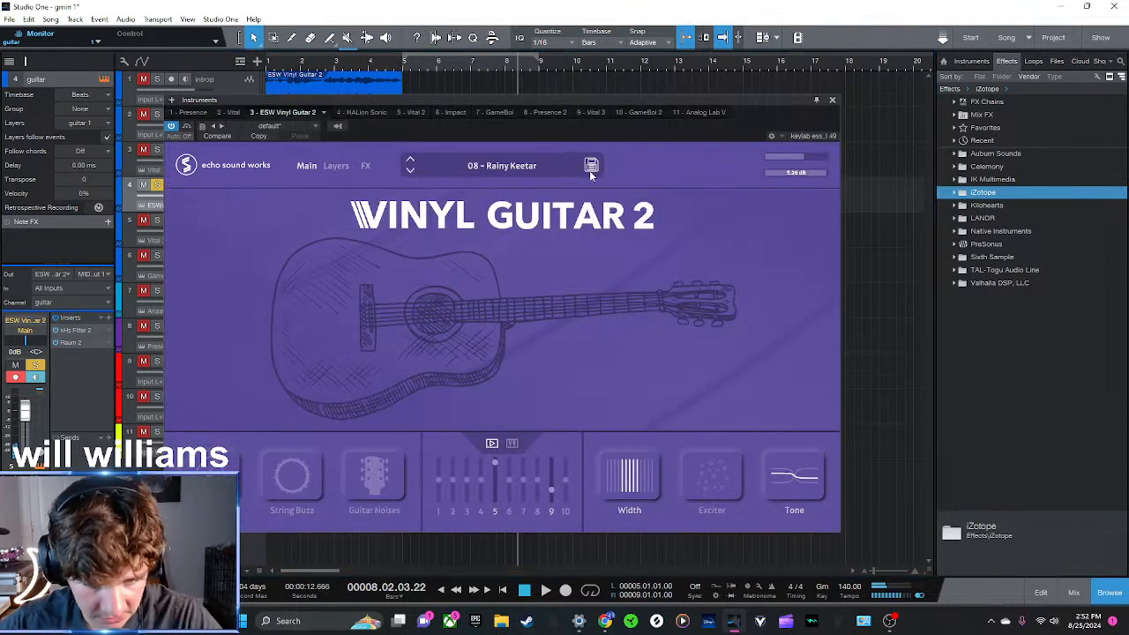
left_click(512, 445)
left_click(487, 445)
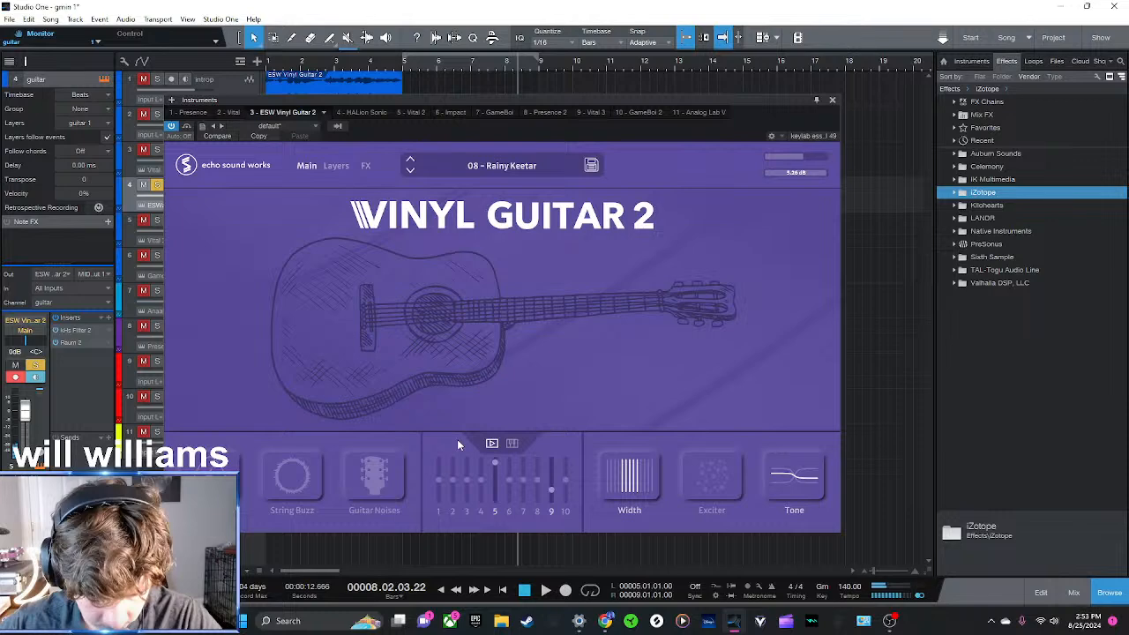
left_click(832, 101)
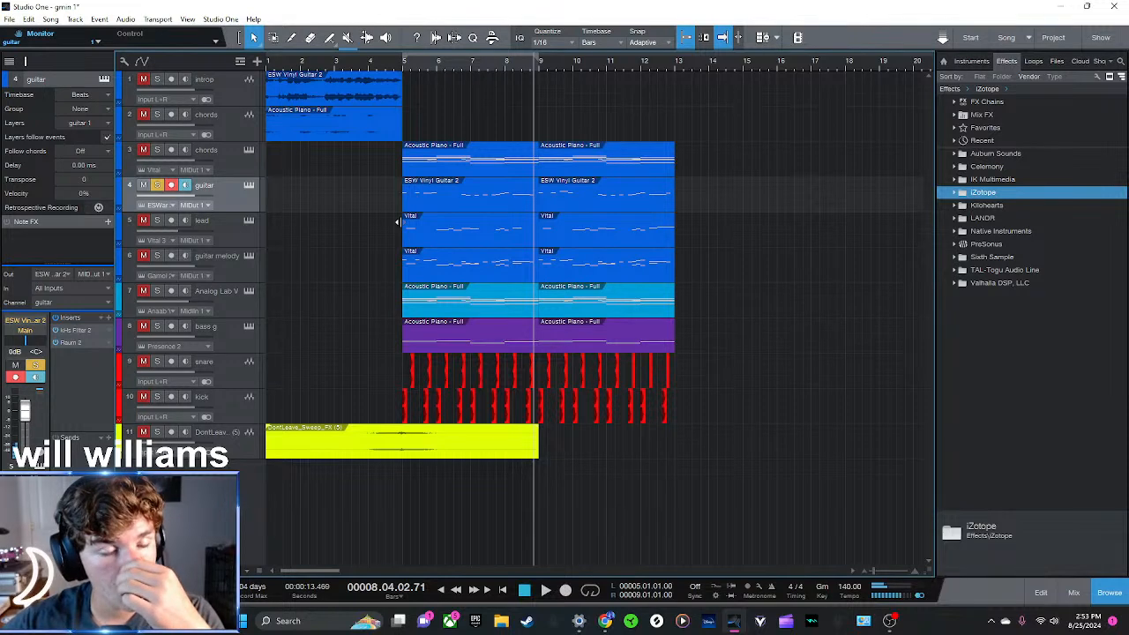
Duplicate the guitar track, copy the bar 5 to 8 guitar clip onto guitar 2, and play it soloed
right_click(226, 198)
left_click(260, 290)
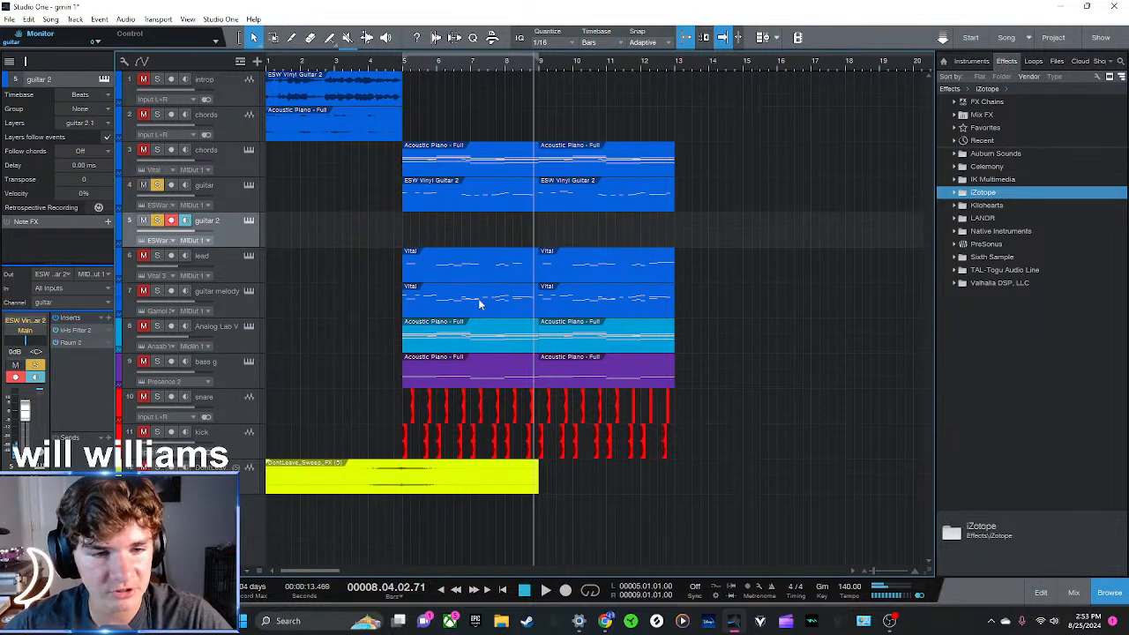
left_click_drag(459, 196, 458, 231)
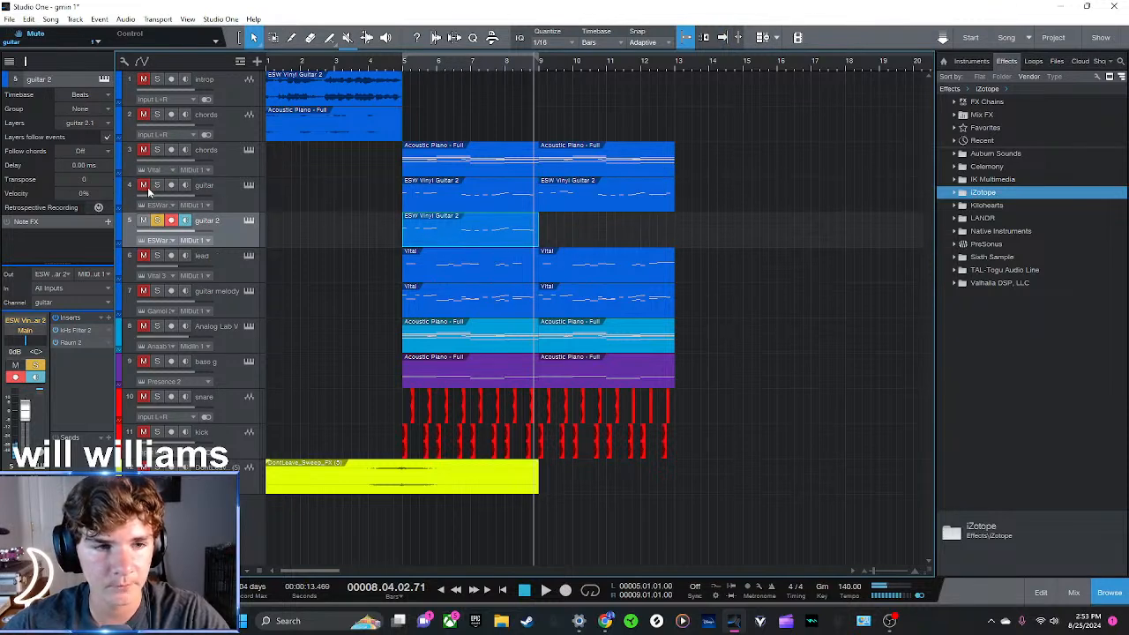
key("space")
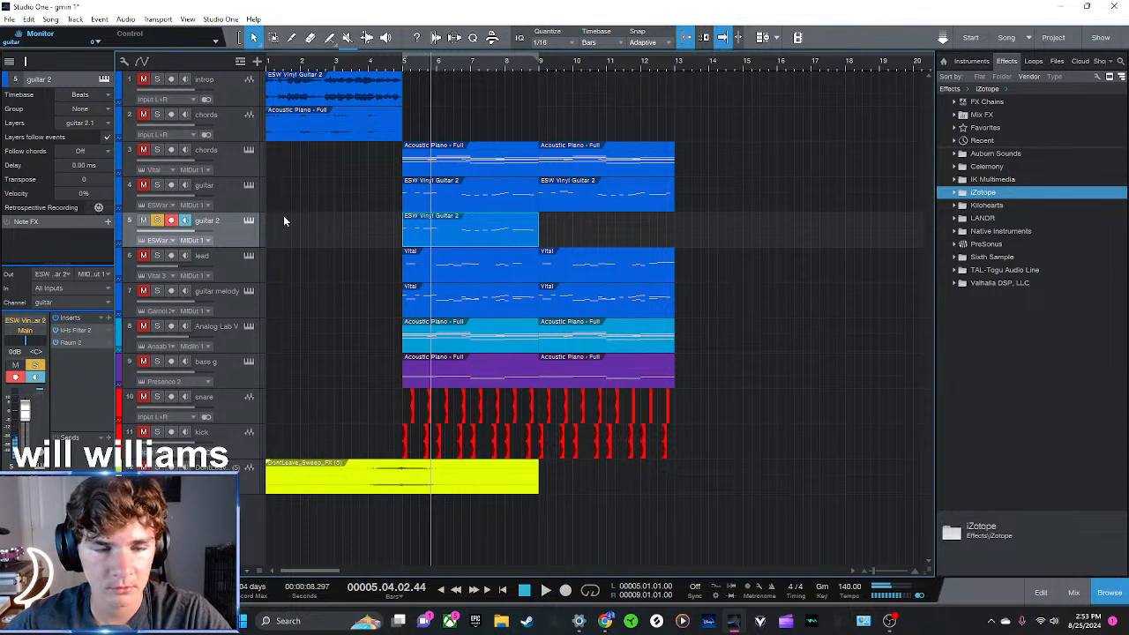
Examine the Raum and kHs Filter inserts on the guitar 2 track's channel
double_click(71, 342)
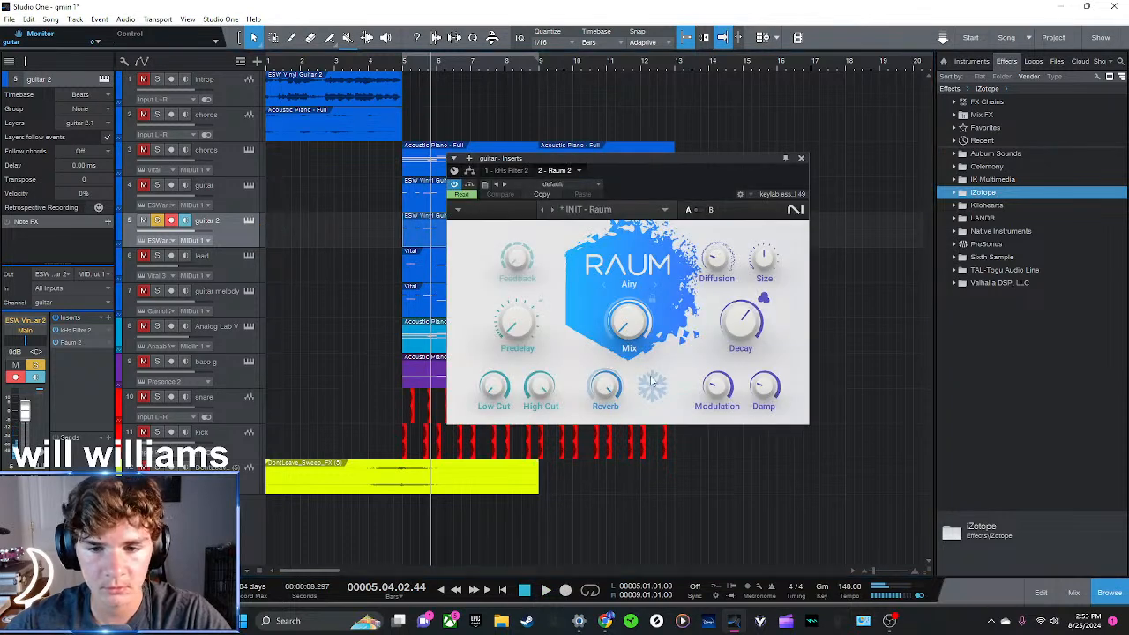
left_click(509, 170)
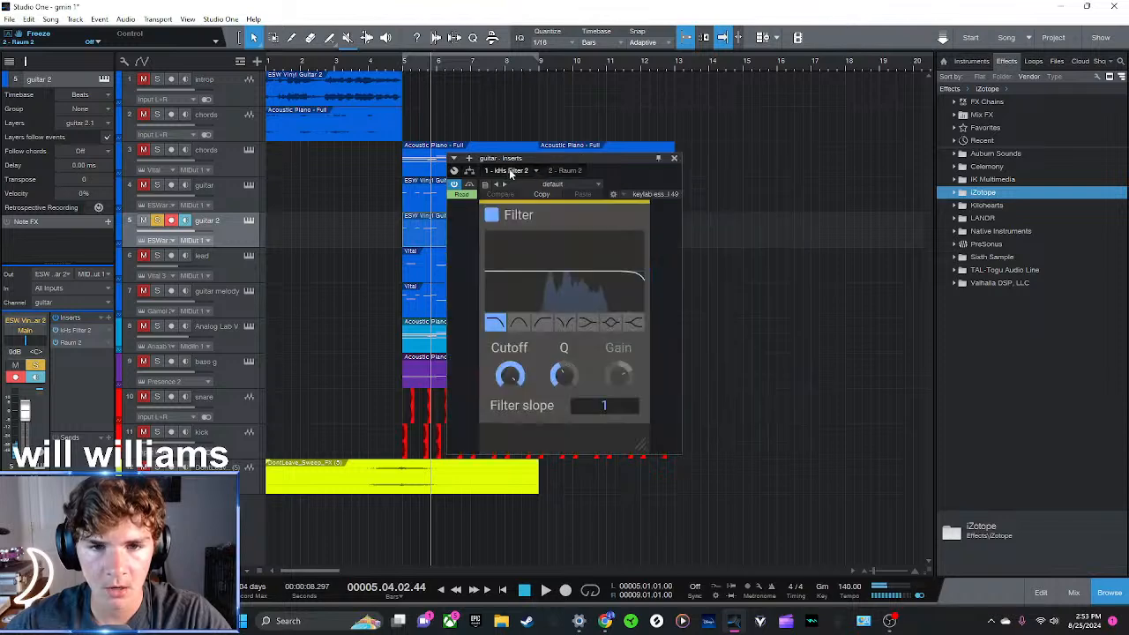
left_click(561, 170)
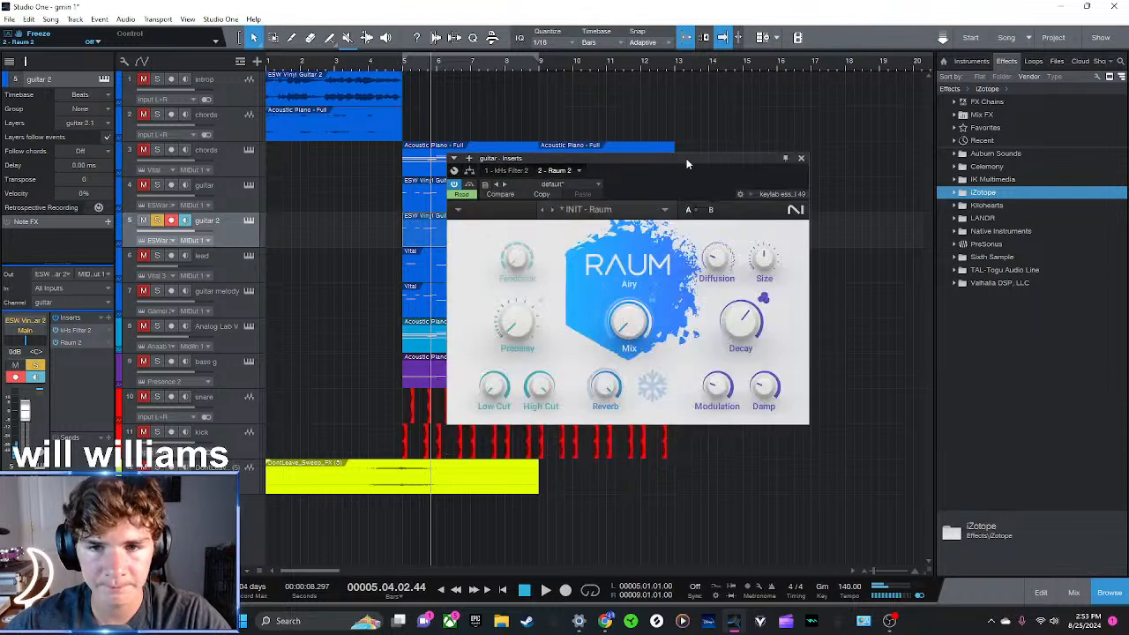
left_click(784, 160)
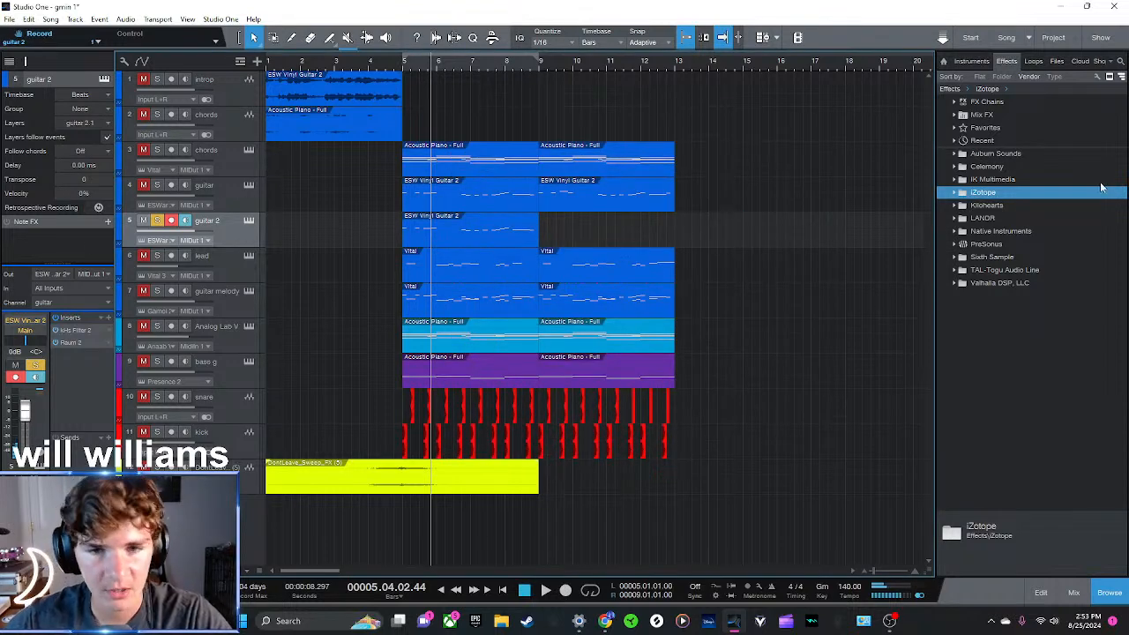
Find Echo Sound Works' ESW Vinyl Guitar 2 in the instrument library and add it as a new track below guitar 2
left_click(972, 62)
left_click(986, 167)
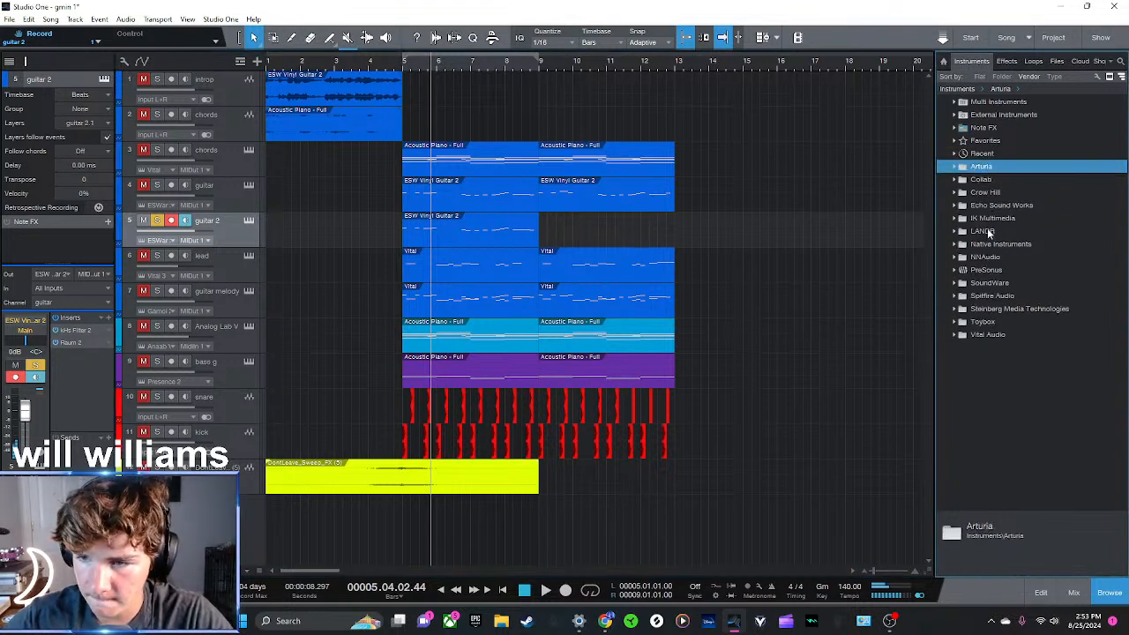
double_click(986, 194)
double_click(987, 195)
double_click(992, 217)
double_click(998, 204)
left_click_drag(992, 218, 390, 256)
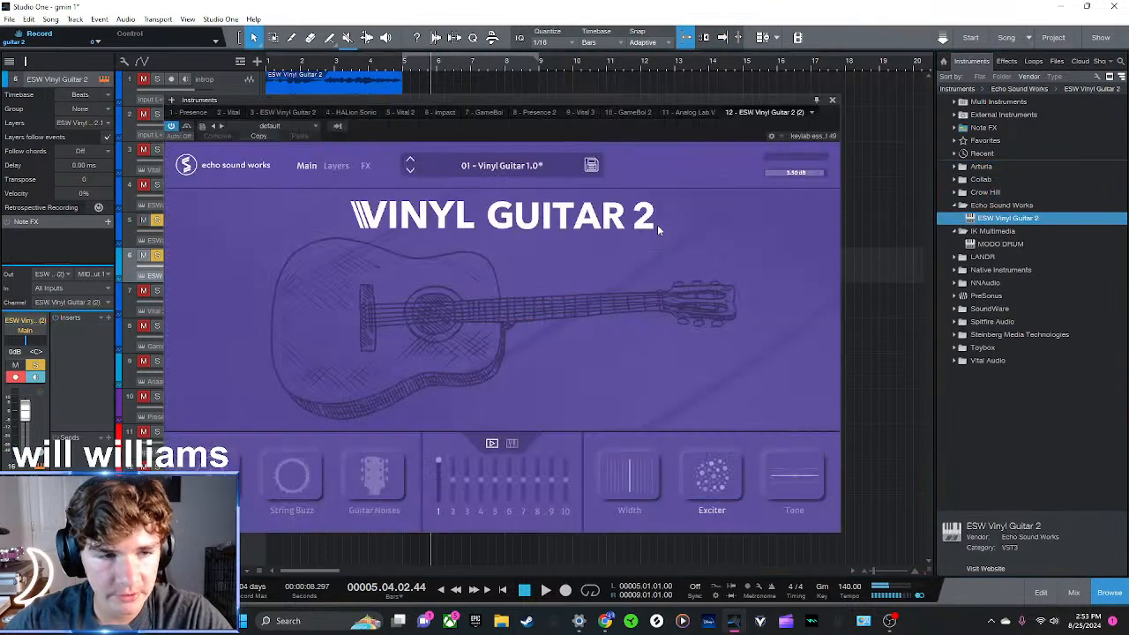
left_click(832, 101)
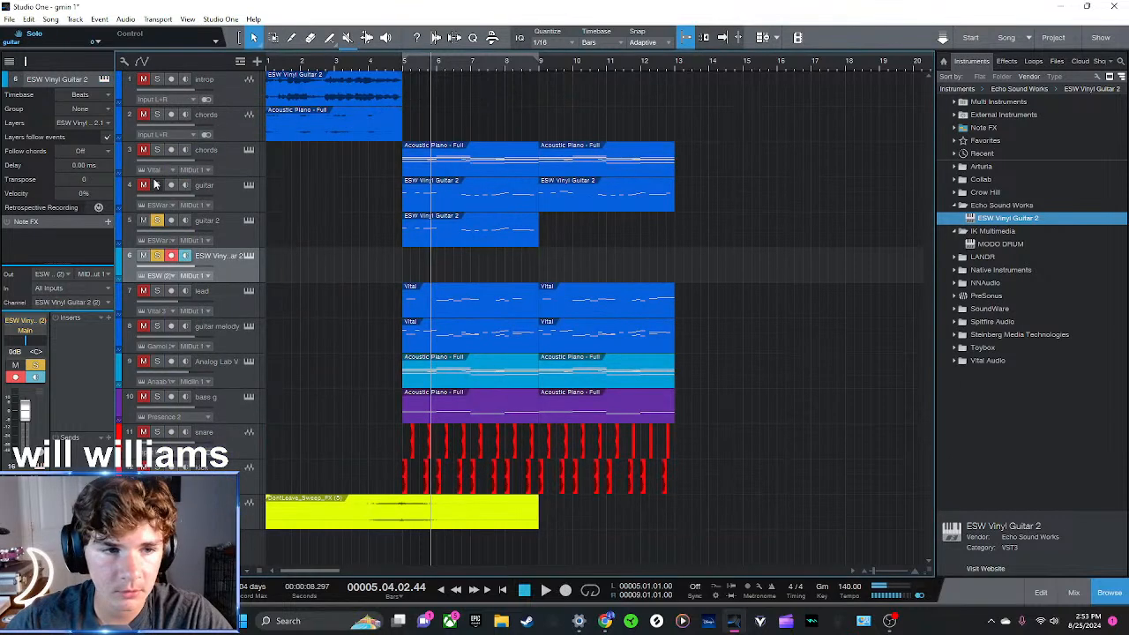
Copy the guitar 2 clip onto the new ESW Vinyl Guitar 2 track and play it soloed from bar 5
left_click_drag(525, 223, 525, 259)
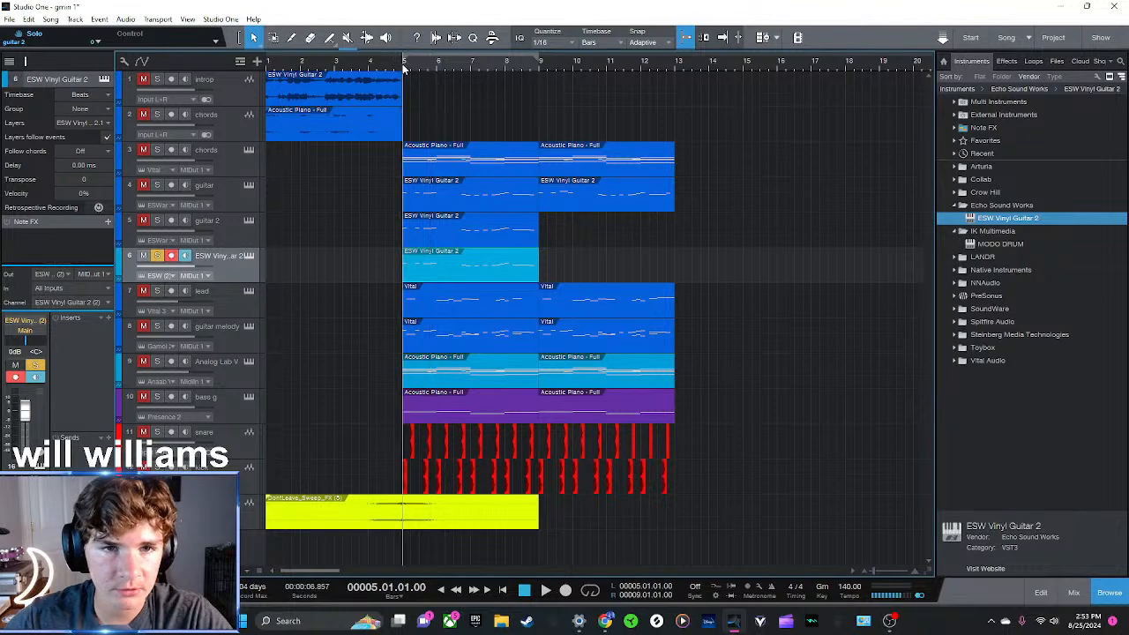
left_click(403, 69)
key("space")
Set the new Vinyl Guitar 2 instrument to the preset 08 - Rainy Keetar during playback
left_click(249, 256)
left_click(410, 170)
left_click(410, 170)
left_click(410, 170)
left_click(410, 170)
left_click(410, 171)
left_click(410, 171)
left_click(410, 171)
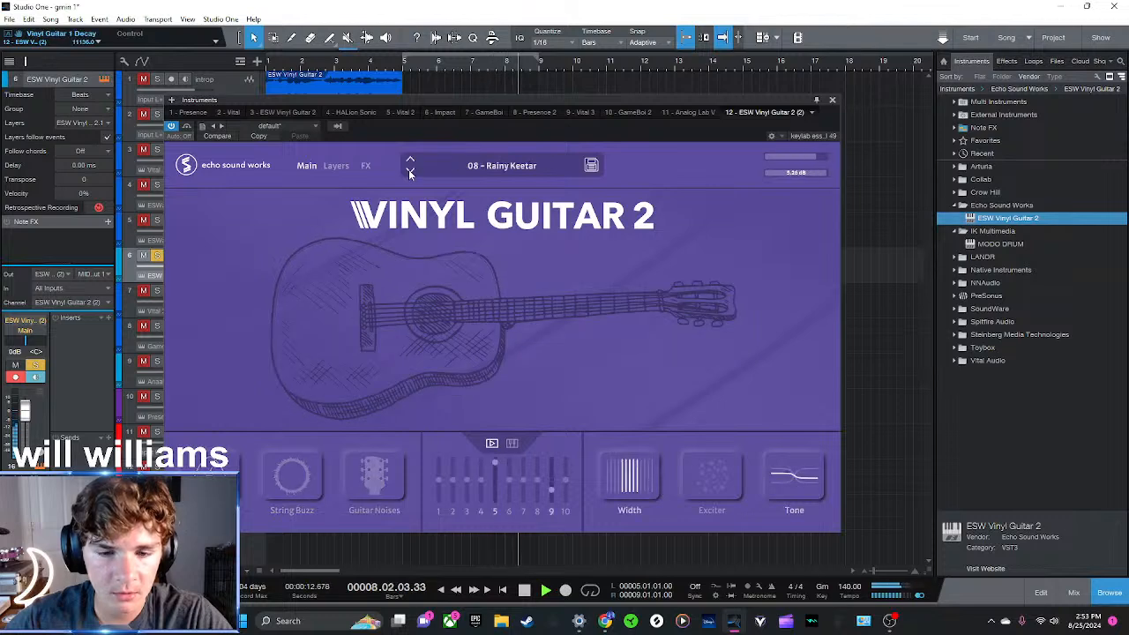
Switch off the Rain background noise in the new Vinyl Guitar 2's effects, replay the part from bar 5, and select guitar 2
left_click(334, 167)
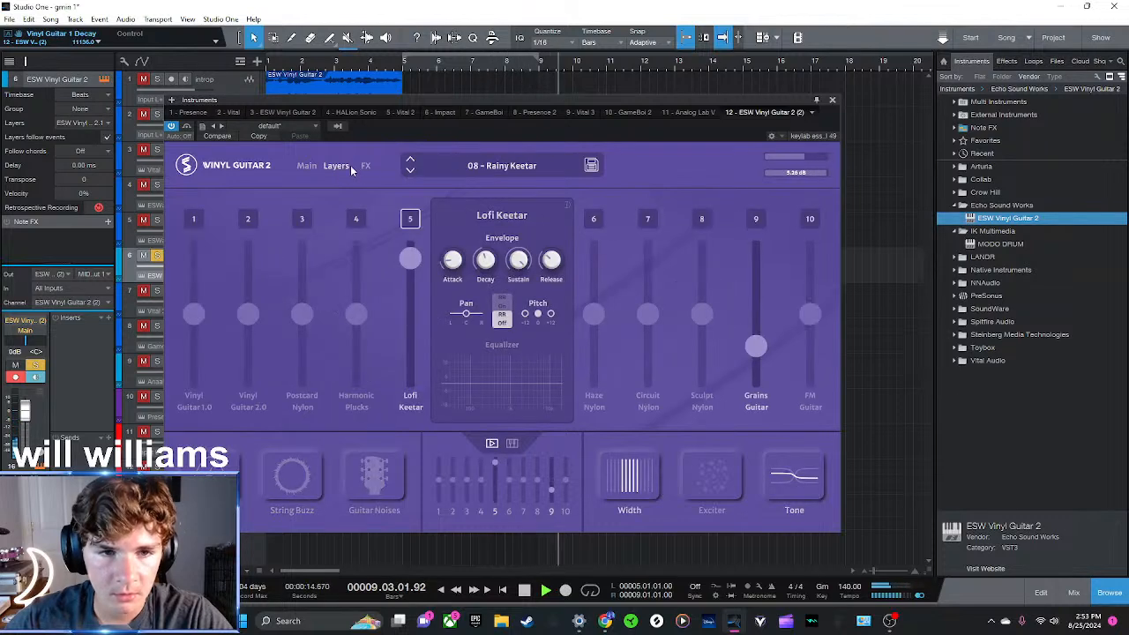
left_click(367, 167)
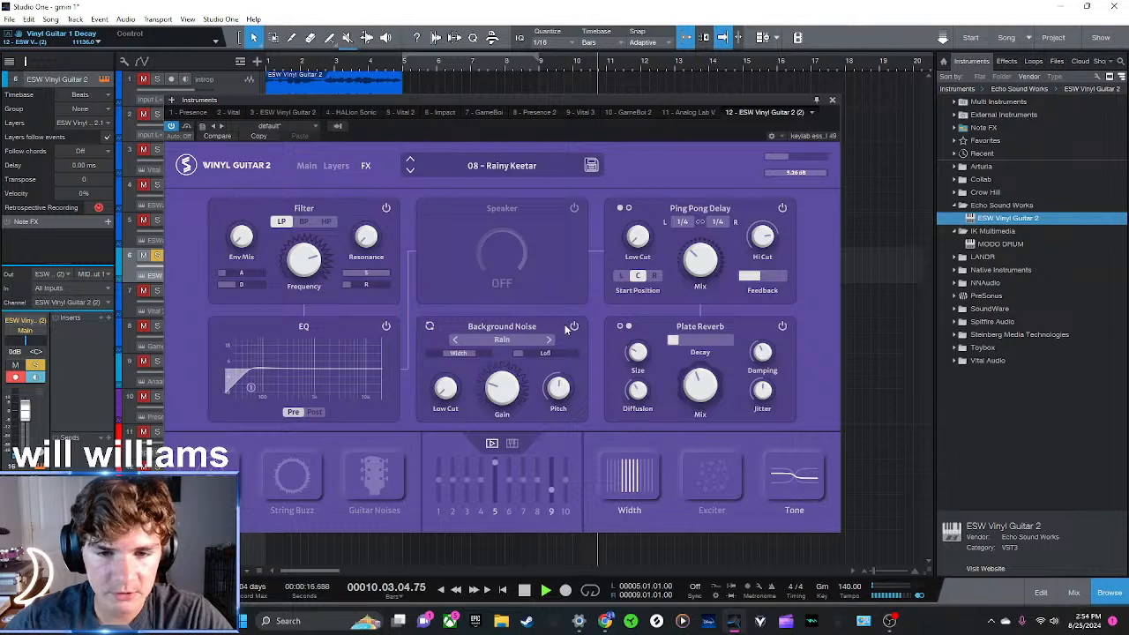
left_click(574, 327)
left_click(833, 102)
left_click(399, 63)
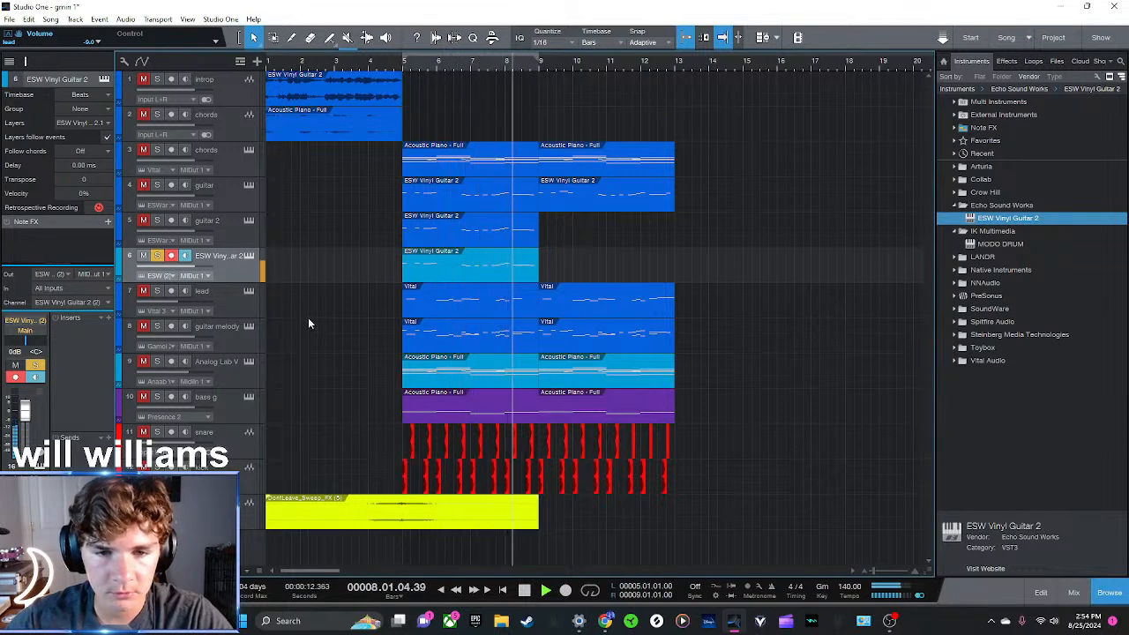
left_click(236, 222)
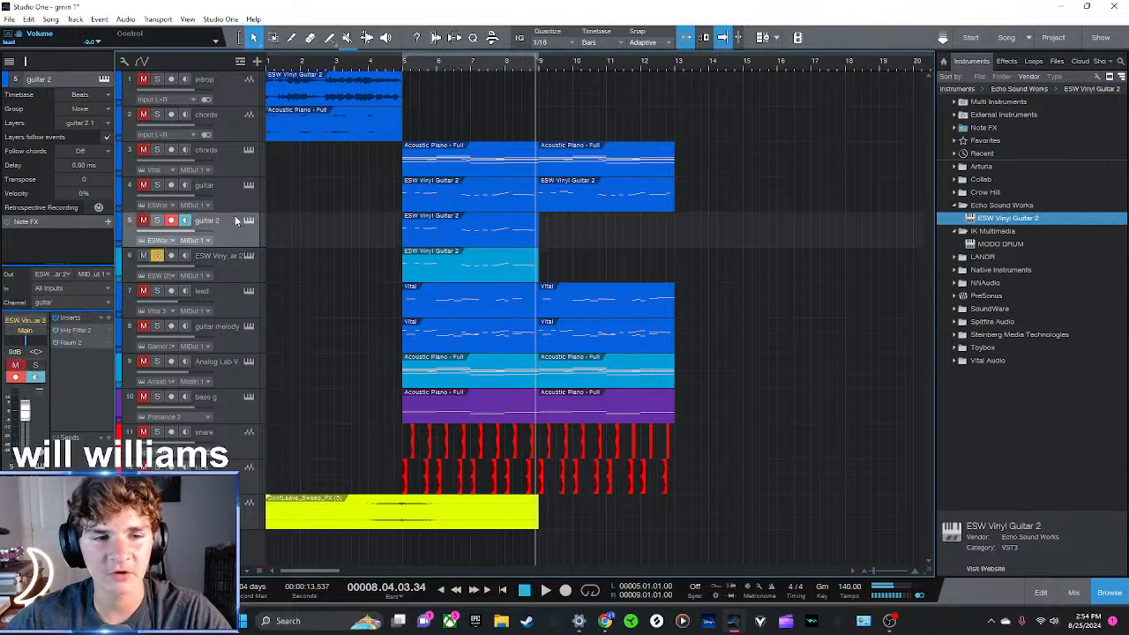
Delete guitar 2, copy the guitar track's bar 9 clip onto the ESW Vinyl Guitar 2 track, and delete the old guitar track
key("Delete")
left_click(643, 197)
key("d")
left_click_drag(714, 197, 577, 232)
left_click(230, 200)
key("Delete")
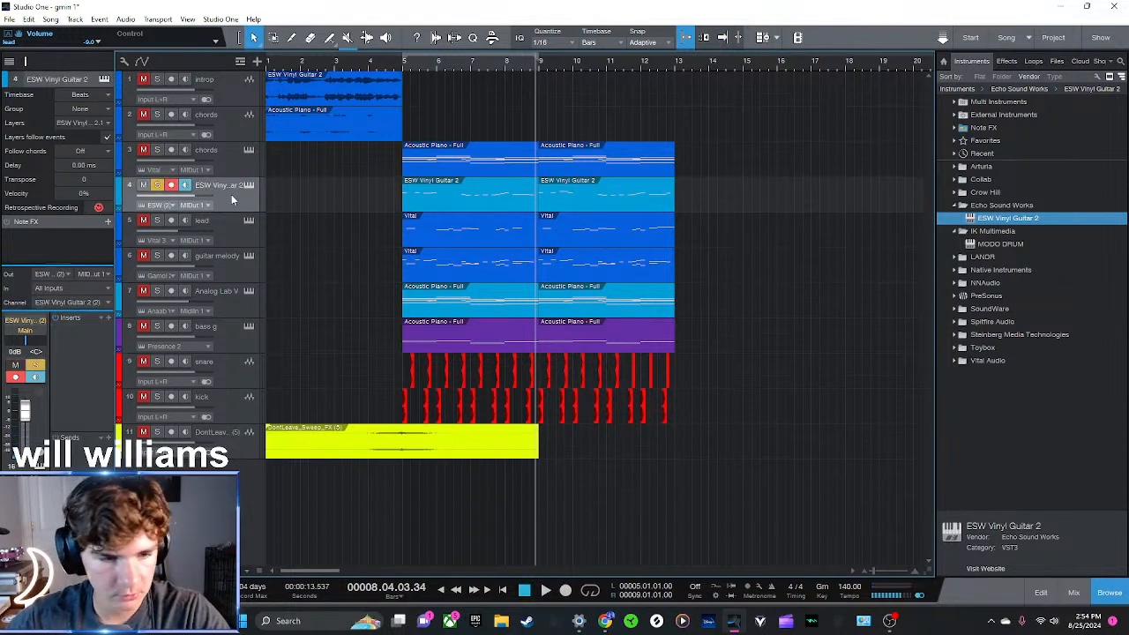
Recolour the ESW Vinyl Guitar 2 track blue like its neighbours and rename it guitar
left_click_drag(934, 348, 926, 348)
left_click(119, 186)
left_click(120, 187)
left_click(119, 173)
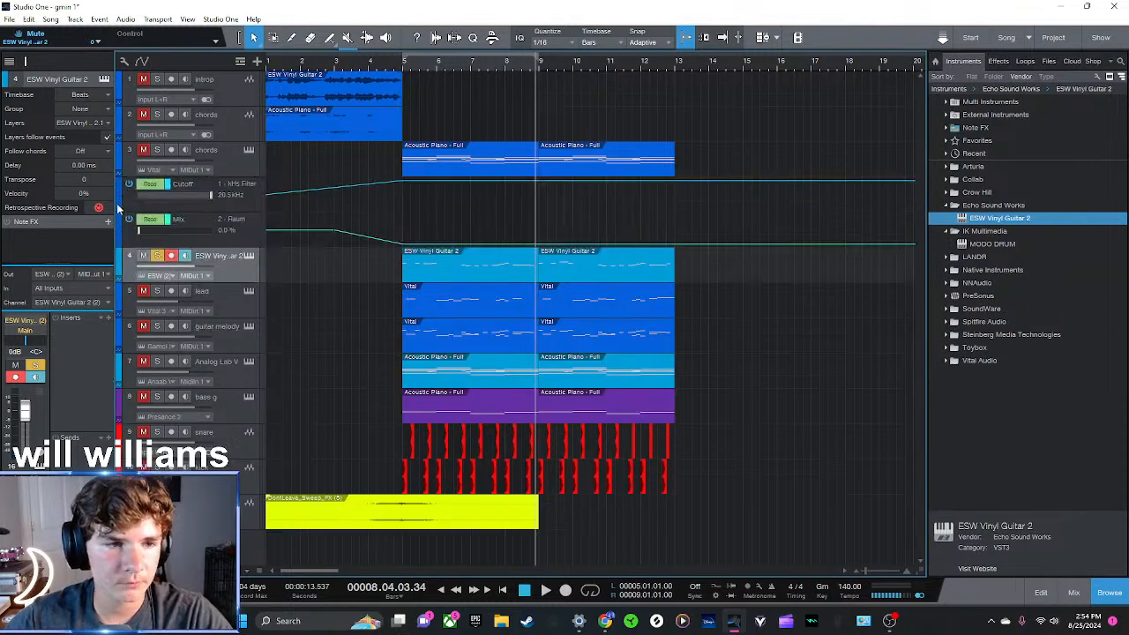
left_click(118, 173)
left_click(120, 184)
left_click(146, 189)
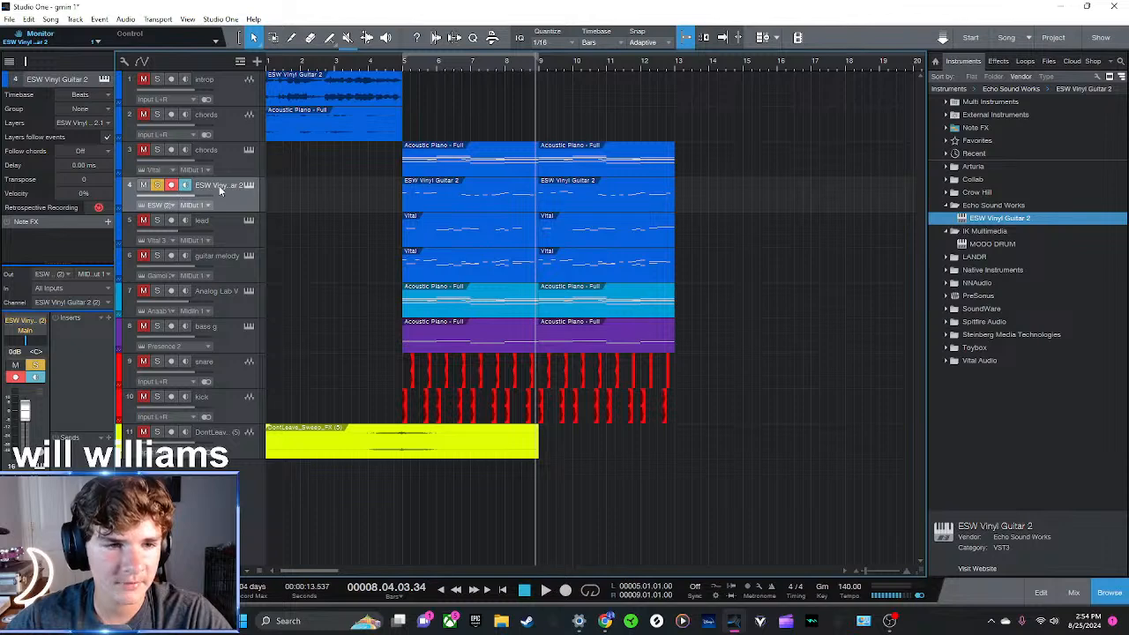
type("itar")
key("Return")
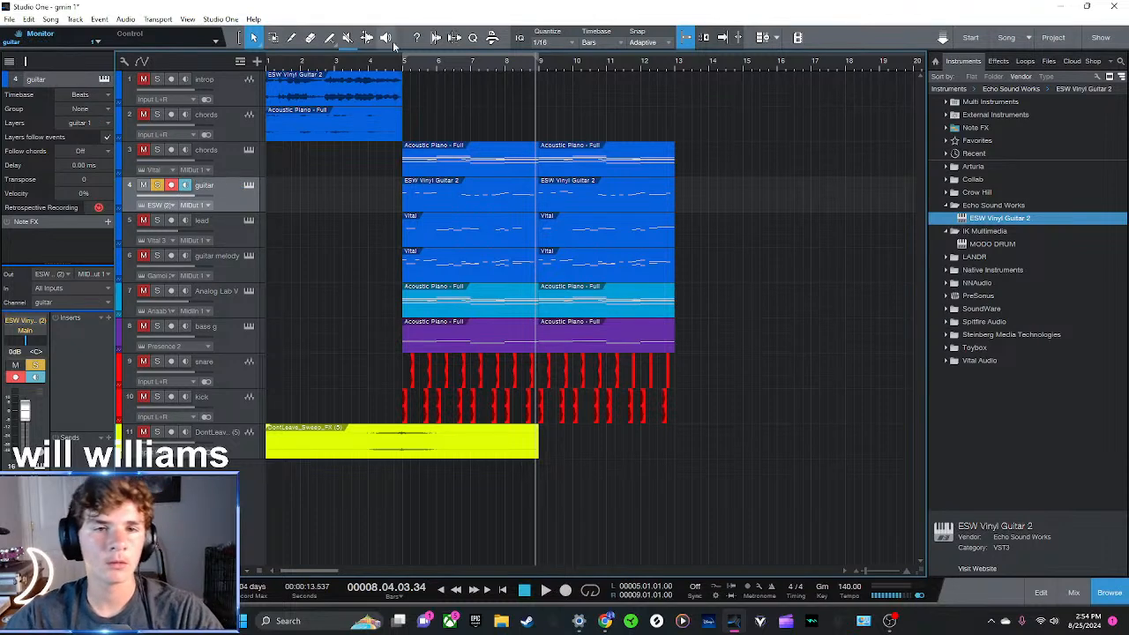
Play the soloed guitar track from bar 5 past its end, and replay its second clip from bar 9
left_click(403, 66)
key("space")
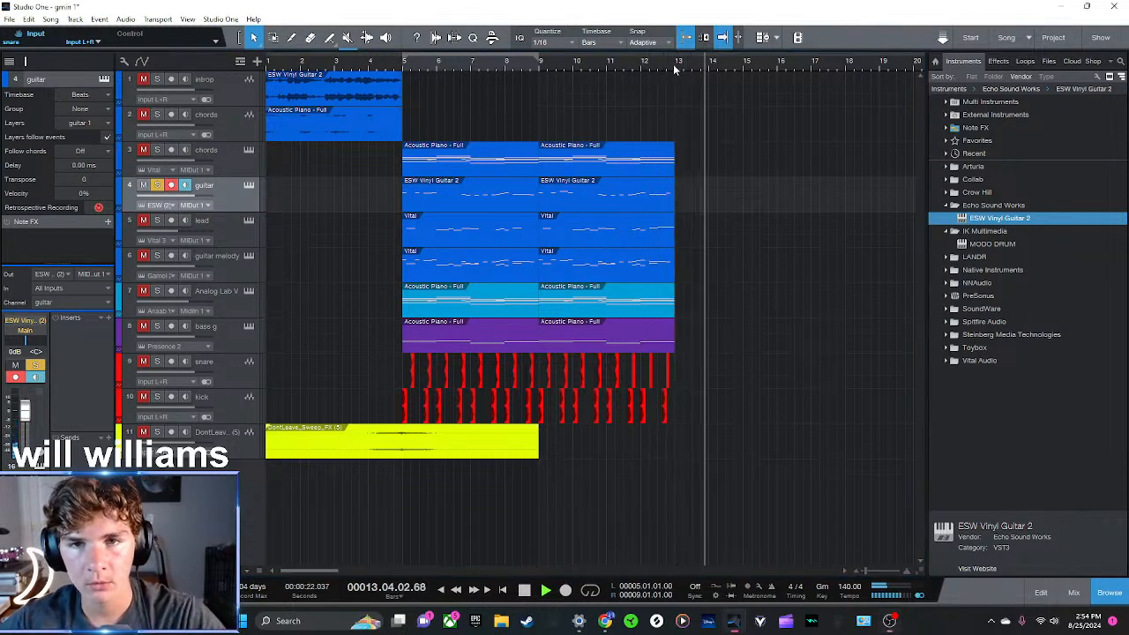
key("space")
left_click(537, 63)
key("space")
left_click(535, 64)
key("space")
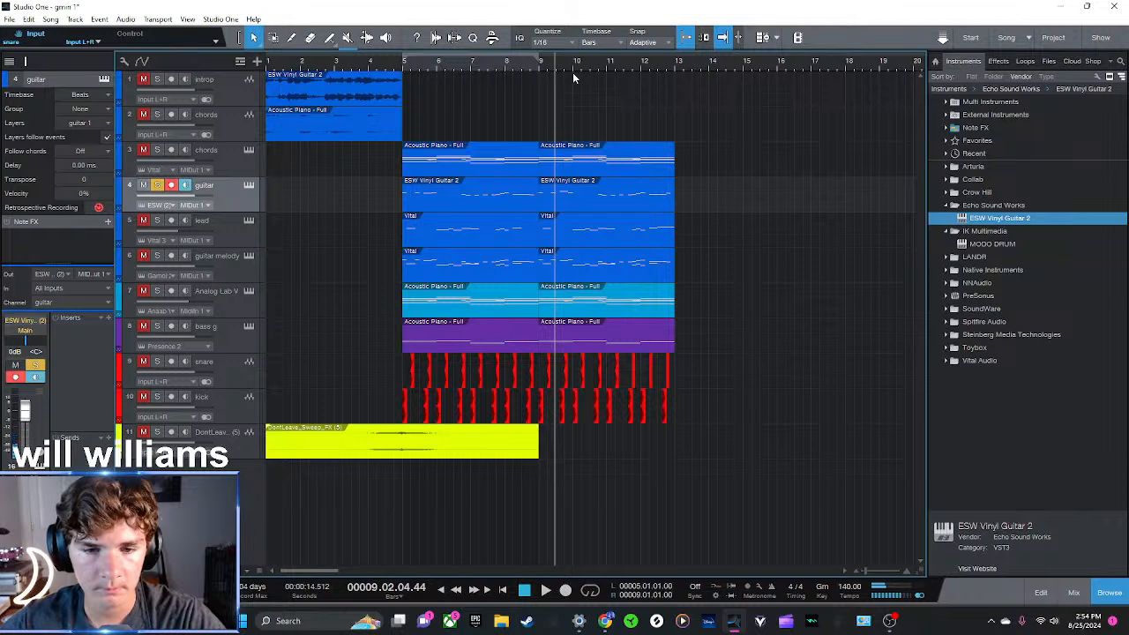
Collapse the Echo Sound Works folder, return the playhead to bar 5, and turn off the guitar track's solo
left_click(404, 65)
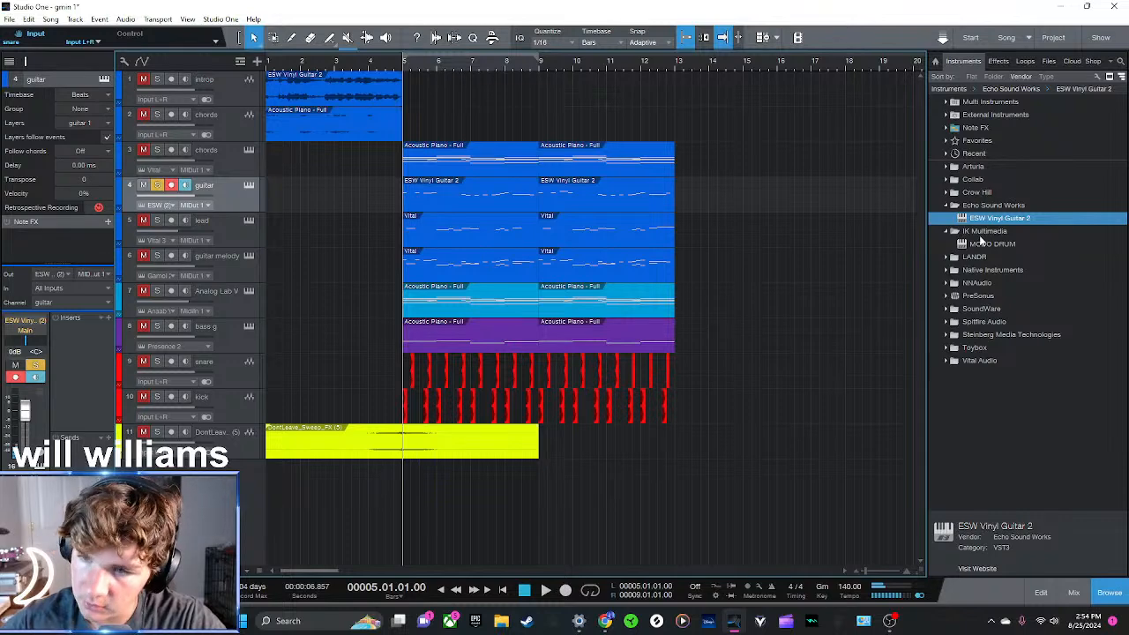
left_click(974, 206)
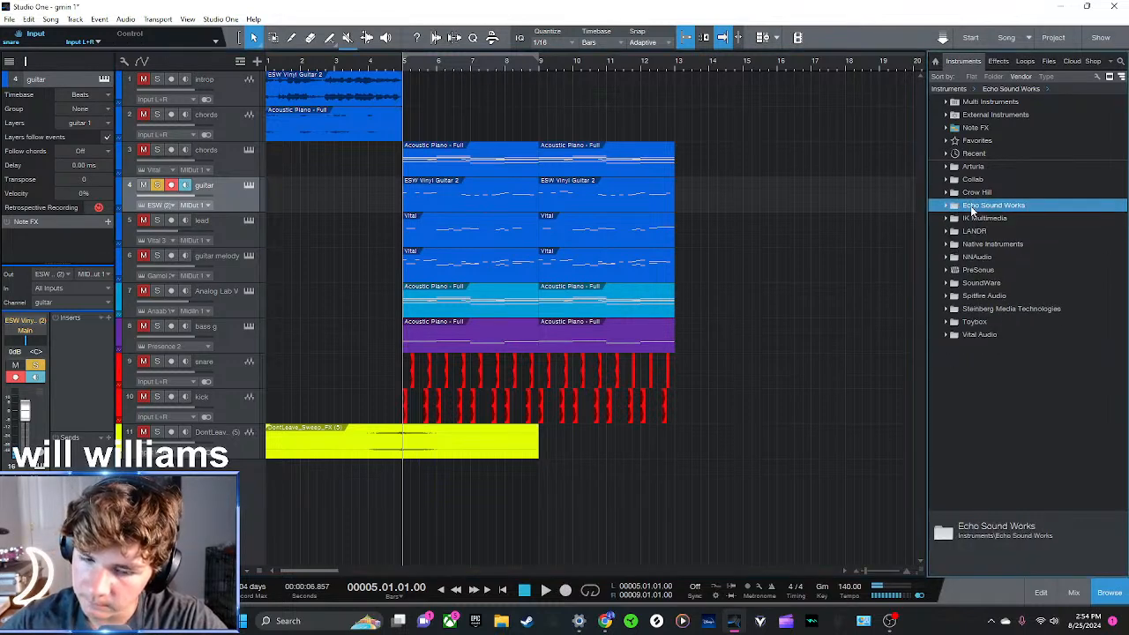
left_click(744, 72)
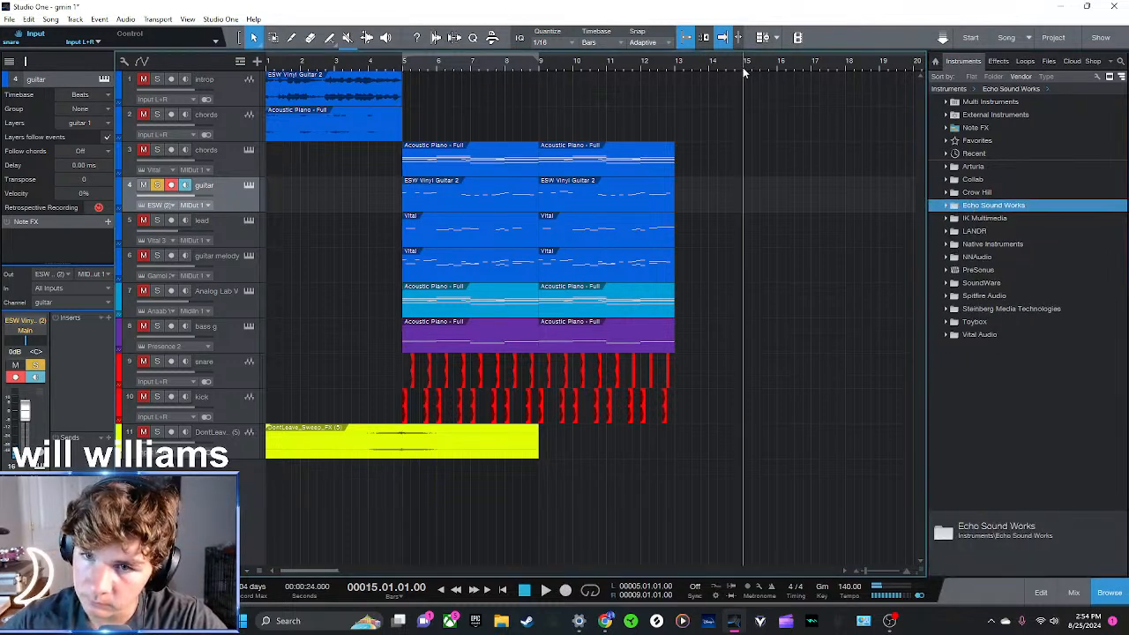
left_click(403, 74)
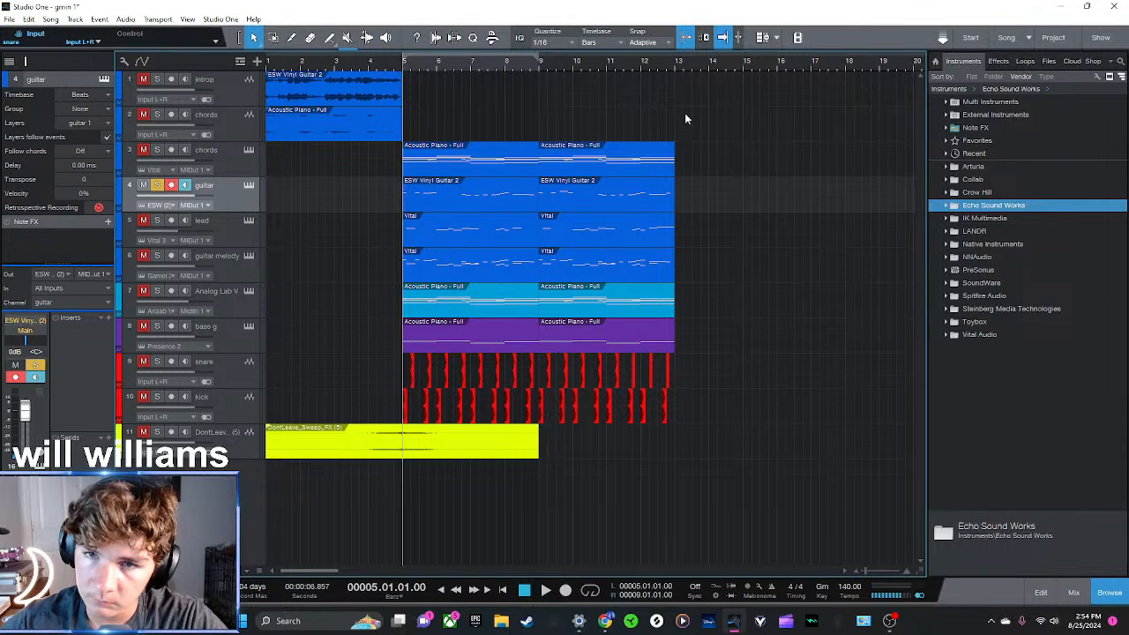
left_click(157, 186)
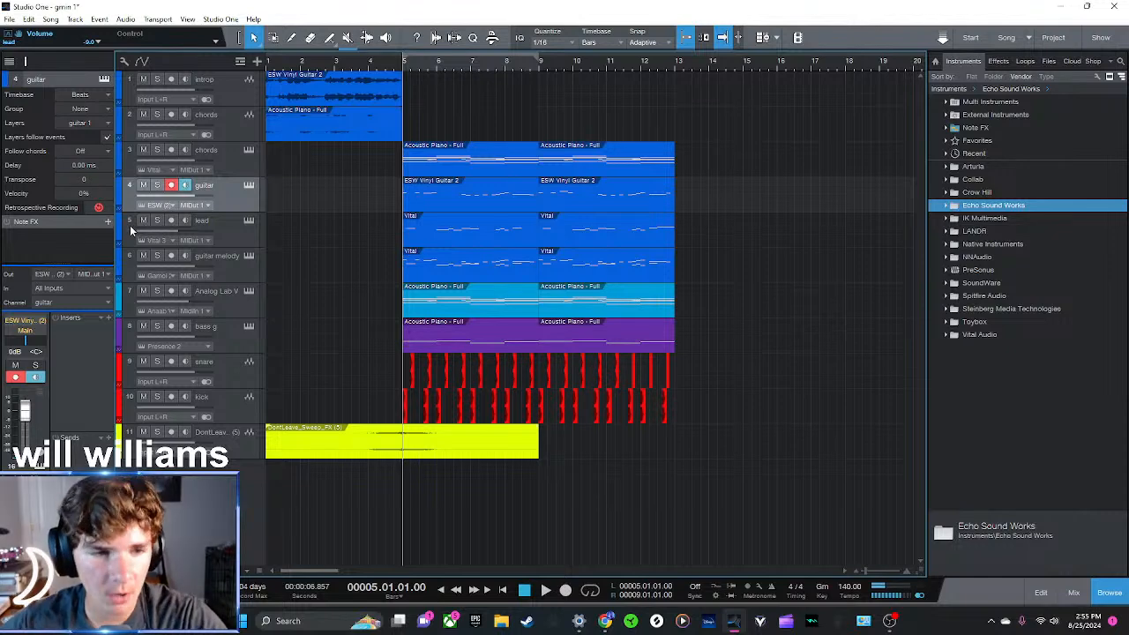
Solo and unsolo individual tracks one at a time with the transport stopped to compare their background sound
left_click(156, 220)
left_click(156, 221)
left_click(157, 185)
left_click(157, 186)
left_click(157, 150)
left_click(157, 150)
left_click(158, 115)
left_click(158, 115)
left_click(157, 80)
left_click(158, 80)
left_click(160, 293)
left_click(160, 293)
left_click(158, 327)
left_click(157, 328)
left_click(157, 432)
left_click(157, 432)
left_click(157, 256)
left_click(157, 256)
left_click(157, 220)
left_click(157, 221)
left_click(158, 186)
left_click(158, 186)
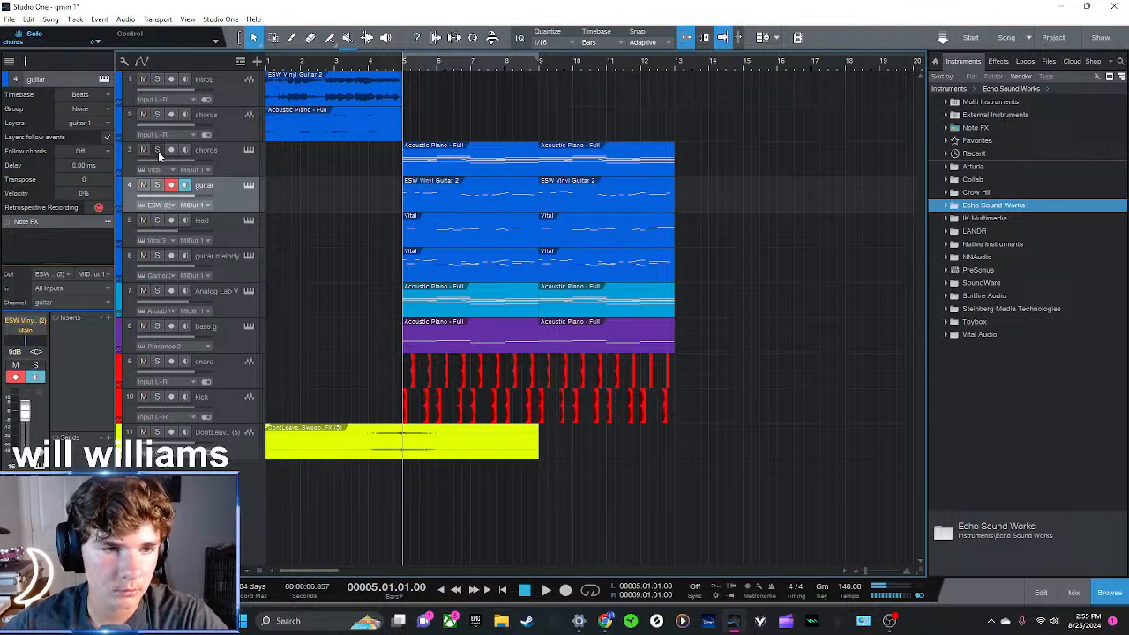
Play the full arrangement from bar 5 without solo and move the playhead to the empty section at bar 15
left_click(738, 68)
left_click(744, 68)
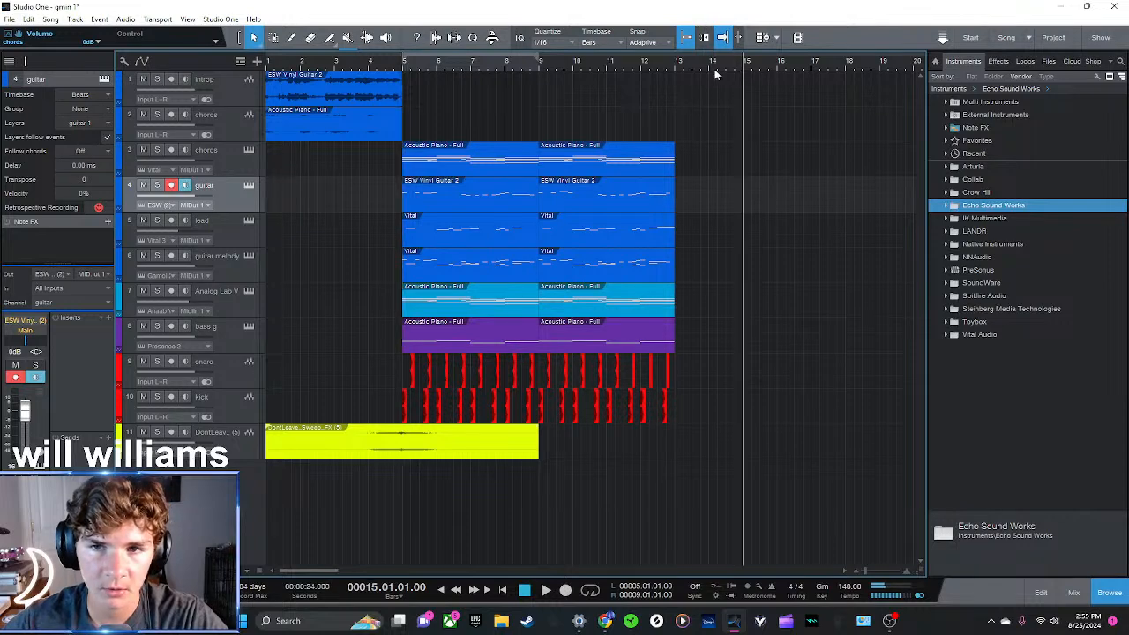
left_click(675, 67)
left_click(744, 70)
left_click(401, 68)
key("space")
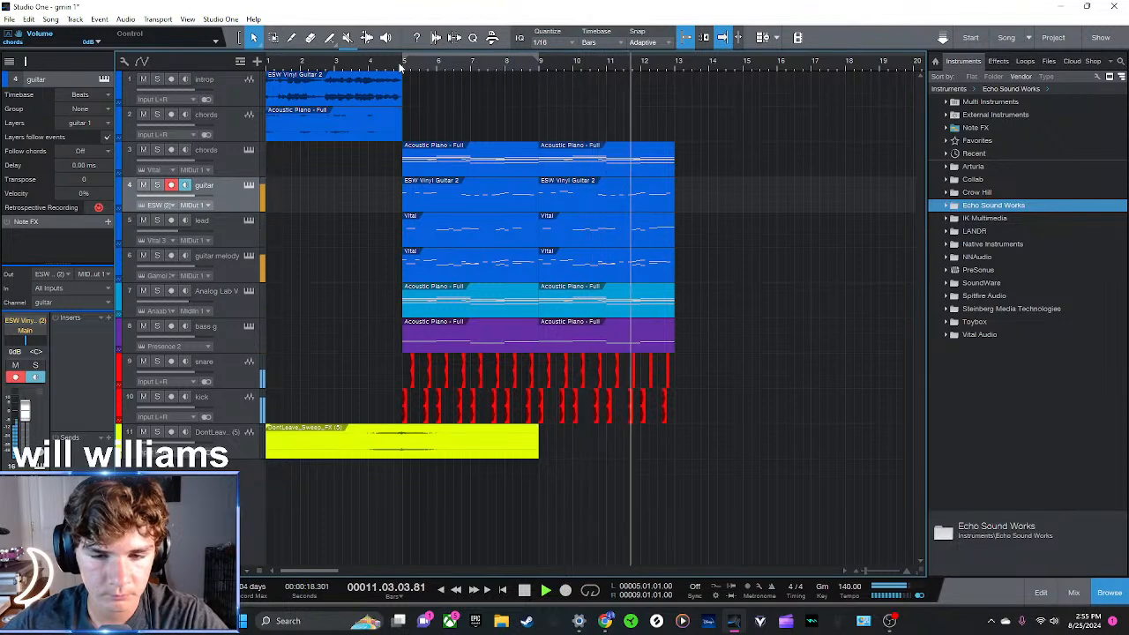
key("space")
left_click(745, 71)
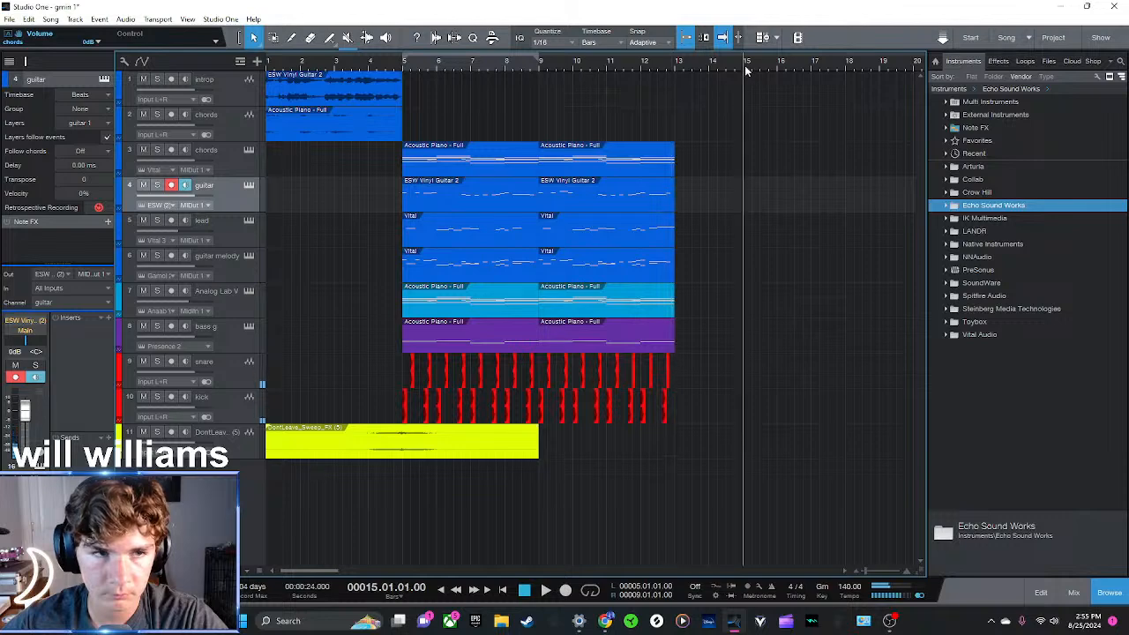
Set a loop range over the empty section from bar 15 to bar 17 and enable looping
left_click_drag(745, 70, 661, 58)
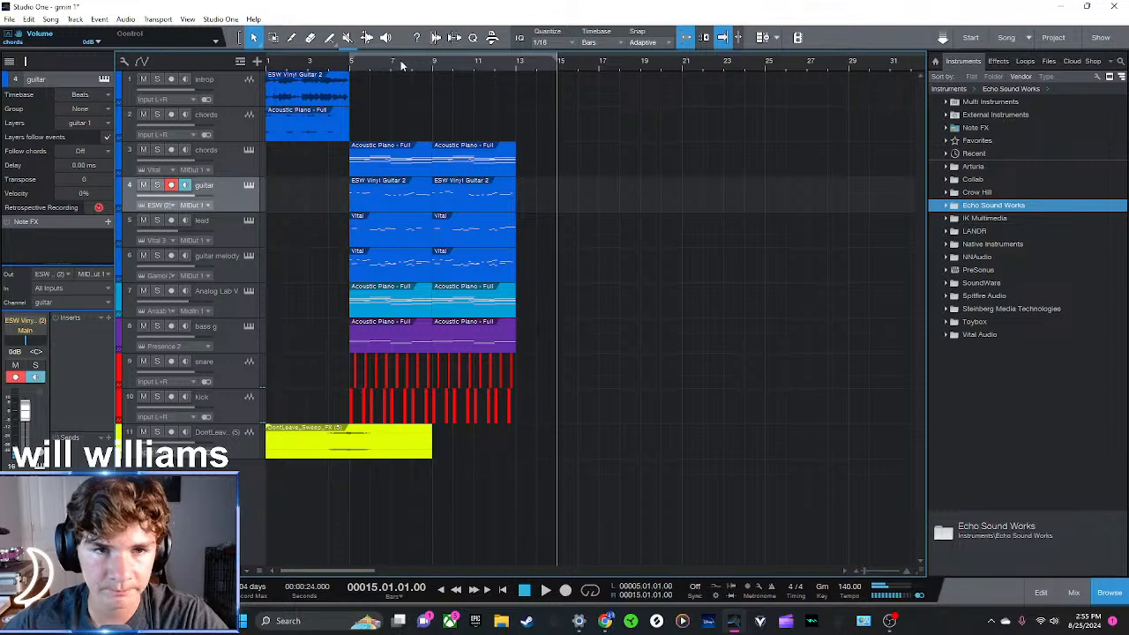
key("KP_Divide")
left_click(204, 21)
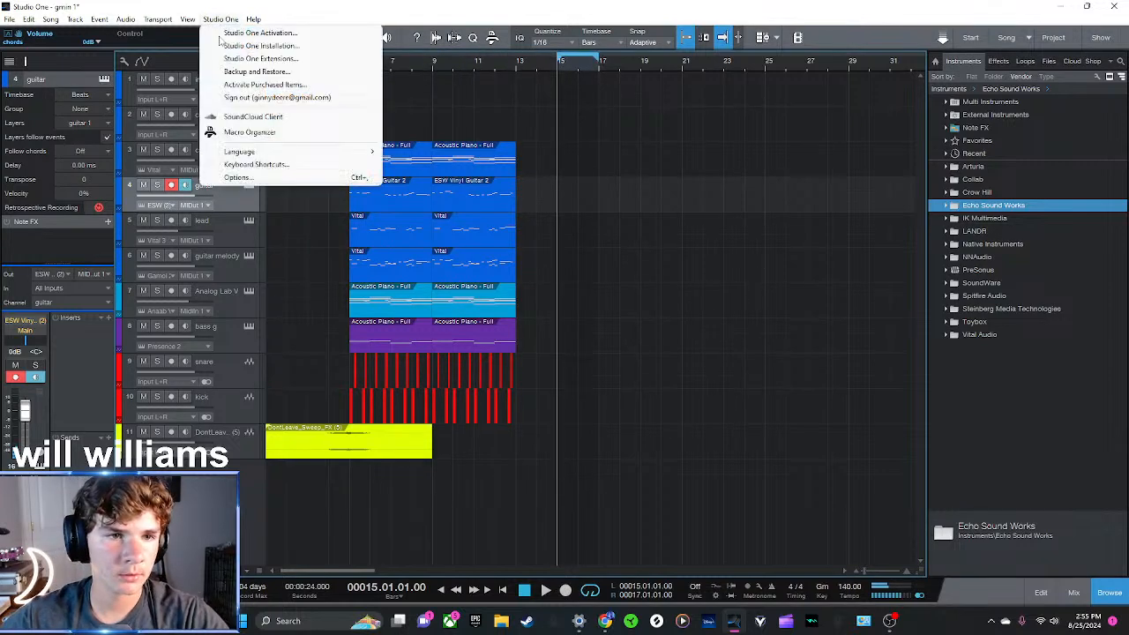
left_click(237, 179)
left_click(792, 157)
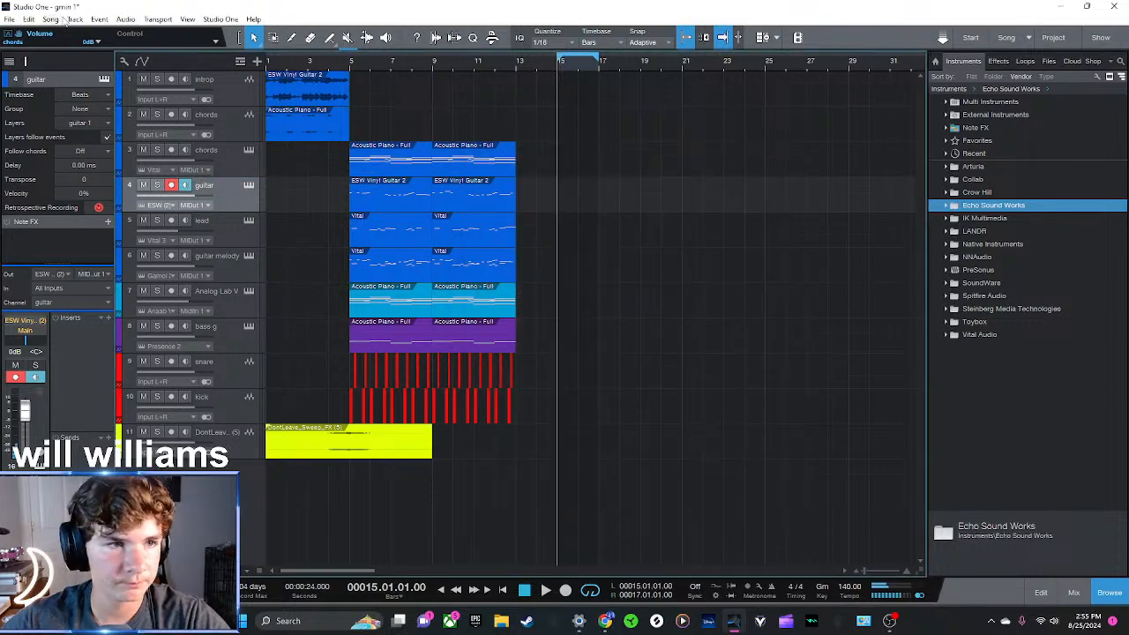
Export the range between the loop markers as a 320 kbps MP3 file named Mixdown
left_click(50, 18)
left_click(94, 60)
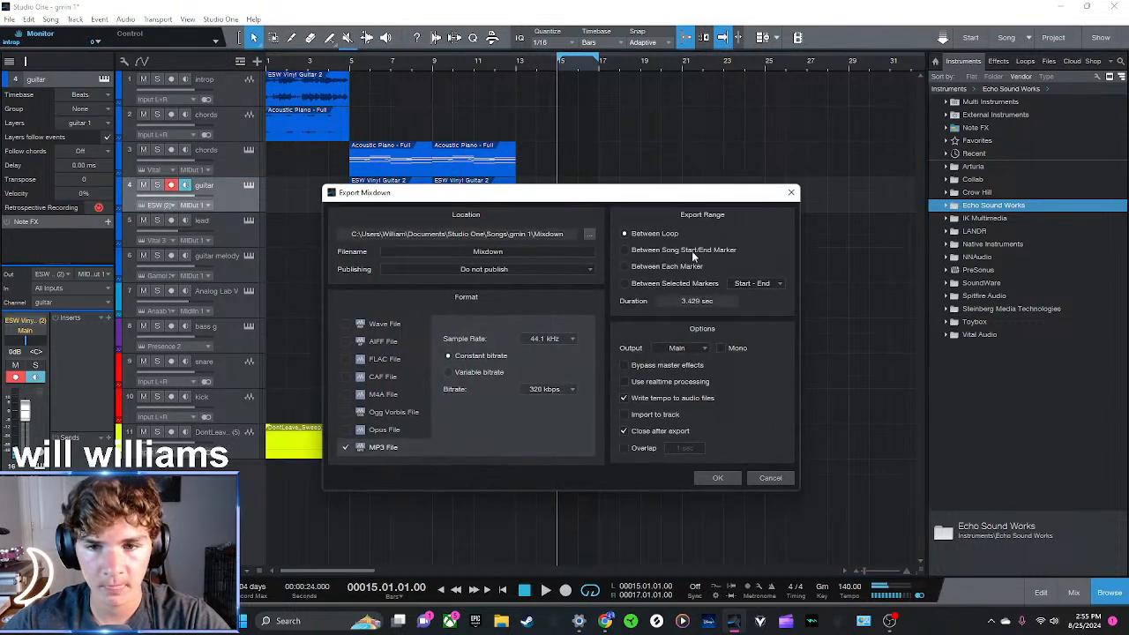
left_click(719, 478)
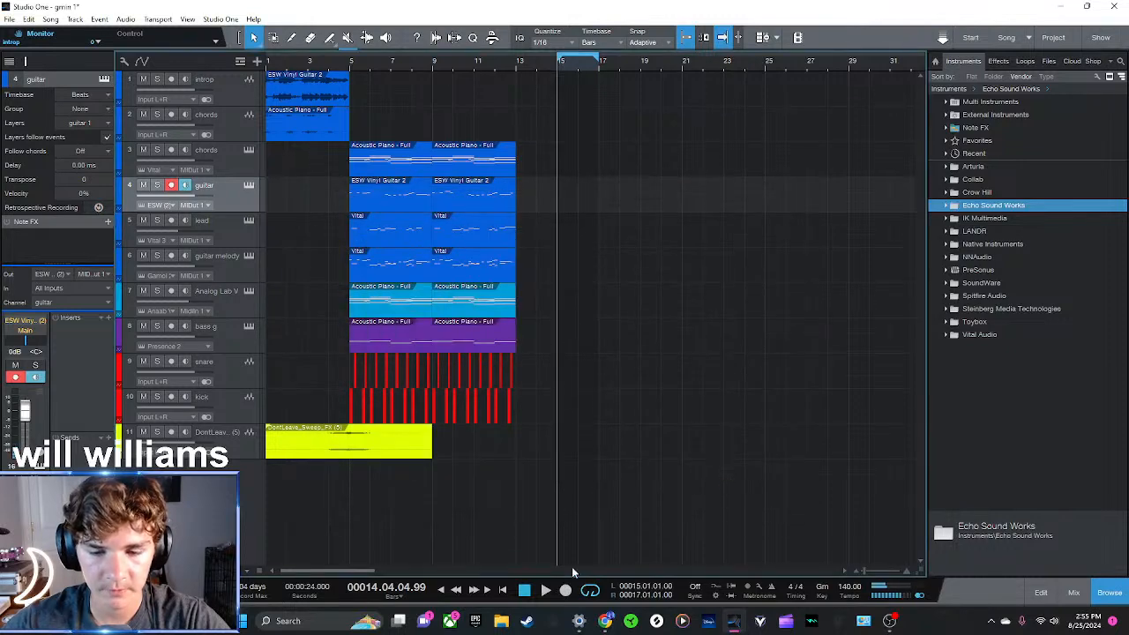
Play the arrangement briefly from bar 5 and solo the guitar track
left_click(354, 63)
left_click(350, 64)
key("space")
key("space")
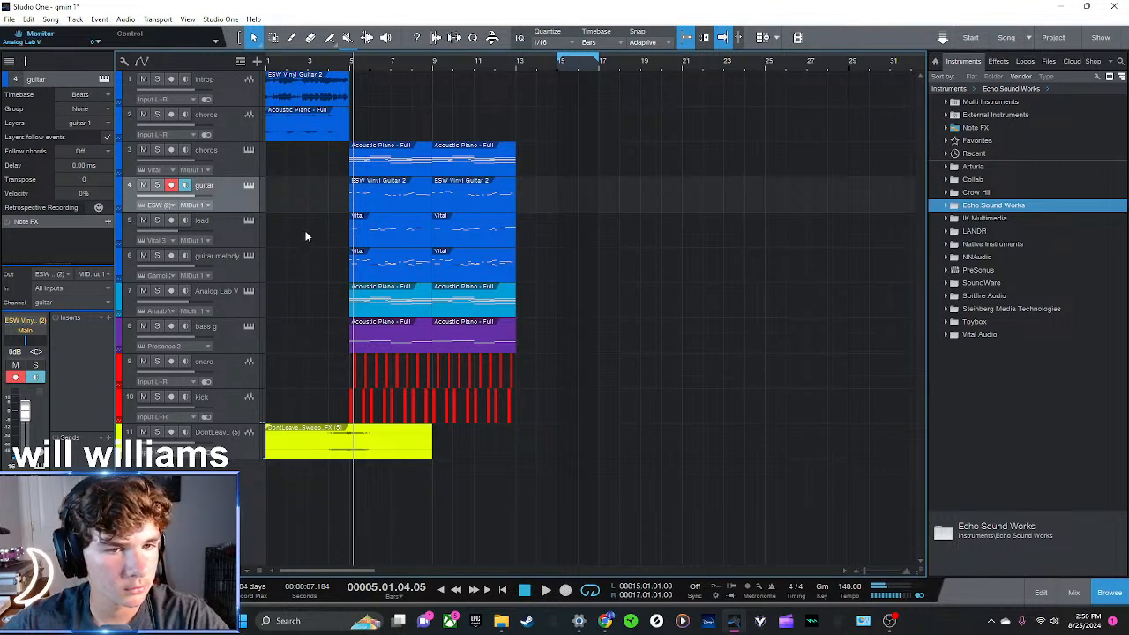
left_click(157, 186)
Play the exported Mixdown file in Media Player, pause it, and minimize the player to return to the song
left_click_drag(0, 210, 739, 125)
left_click(324, 221)
double_click(324, 221)
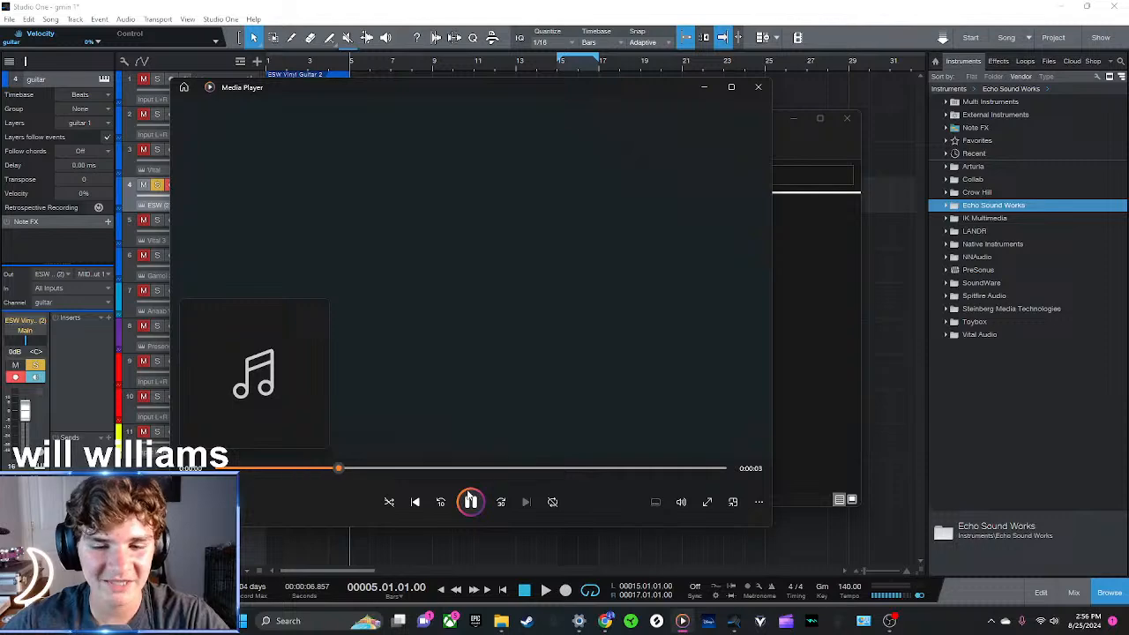
left_click(472, 503)
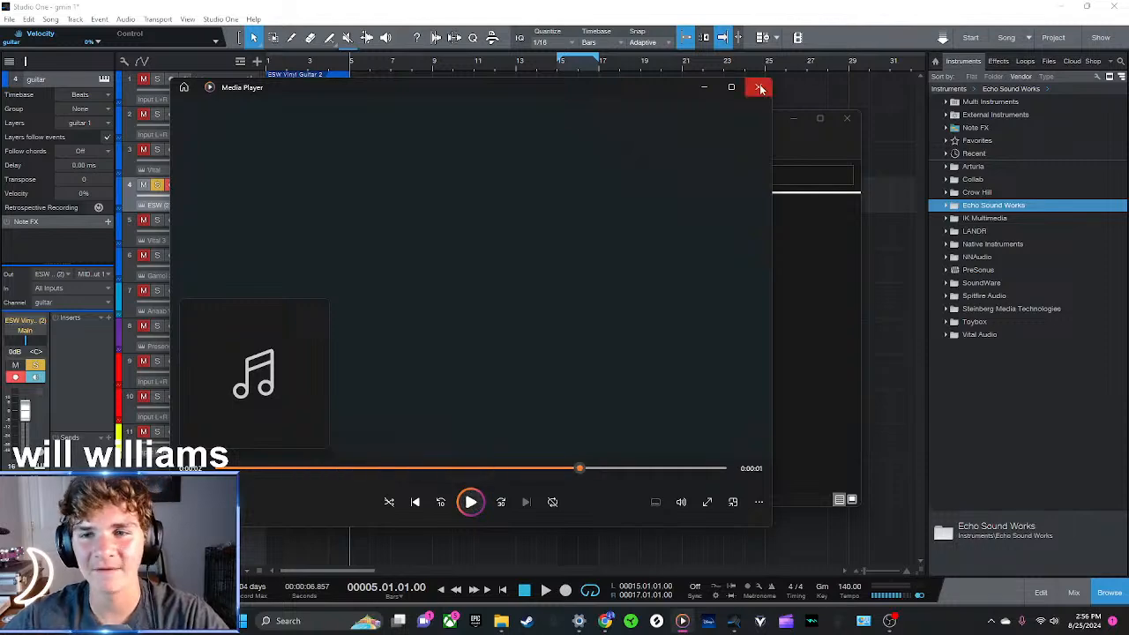
left_click(706, 88)
left_click_drag(697, 116, 0, 225)
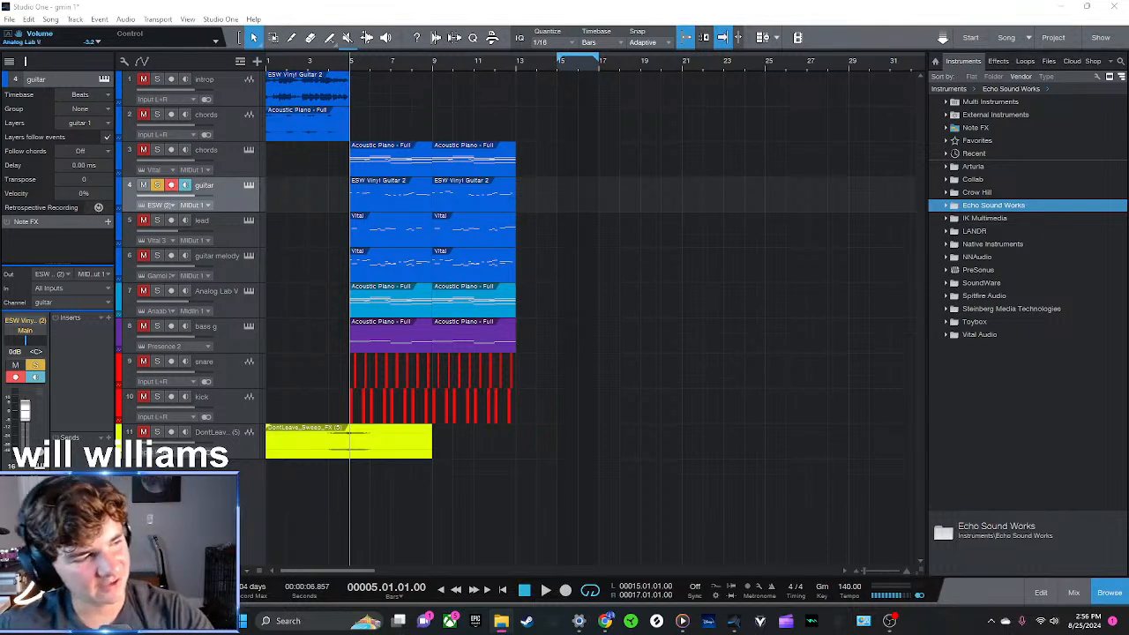
Import the Mixdown file onto a new track below the sweep effect at bar 1 and play it soloed
left_click_drag(0, 529, 292, 482)
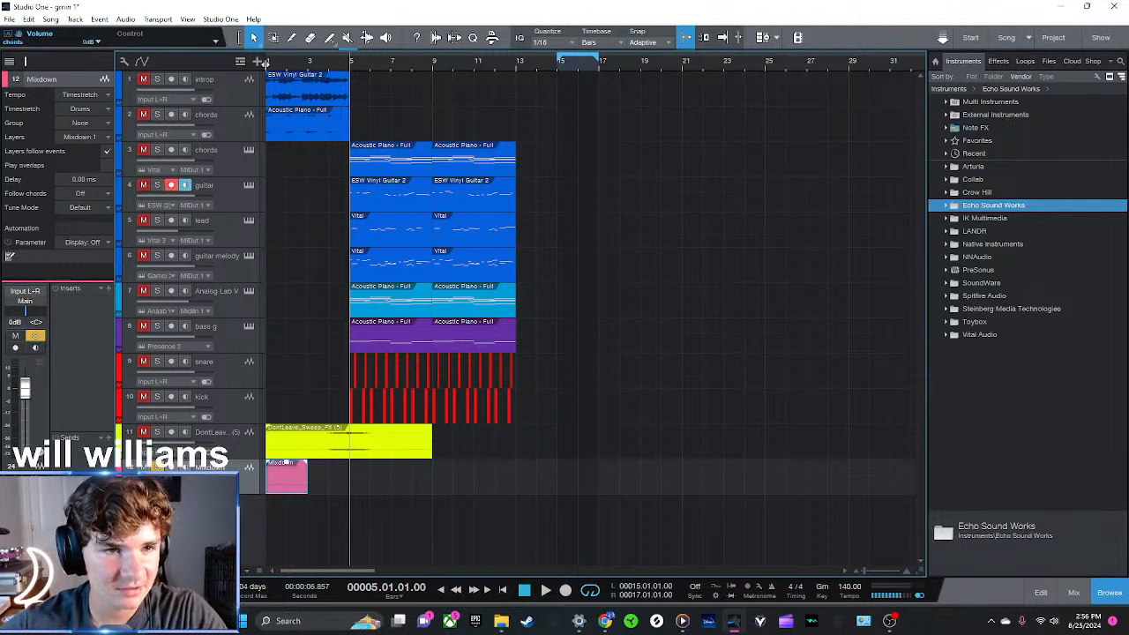
left_click(269, 68)
key("space")
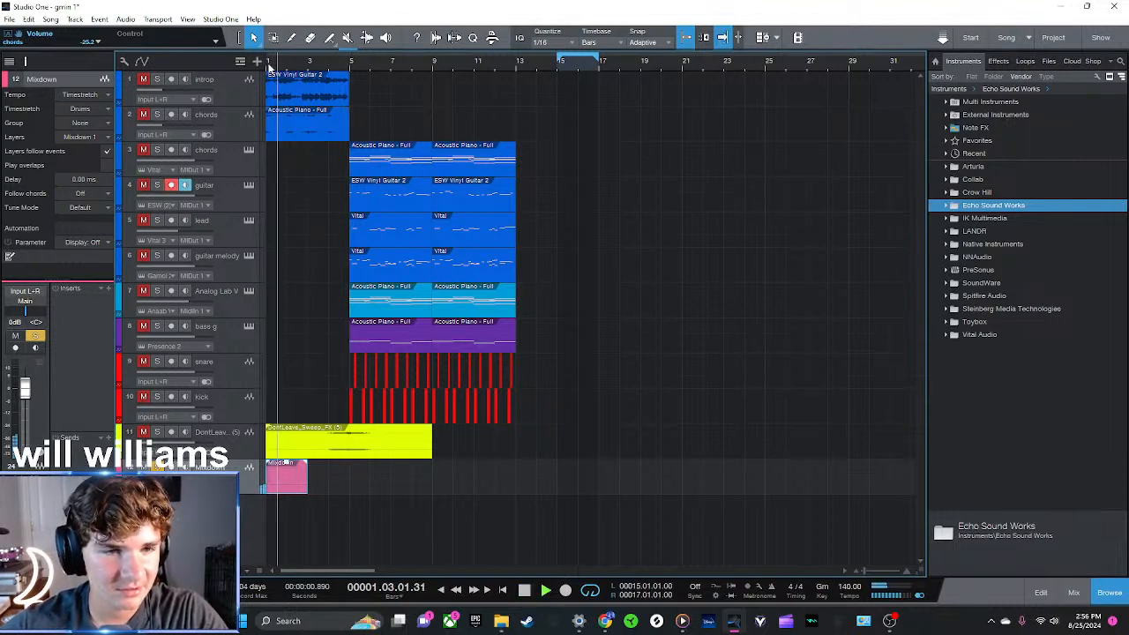
key("space")
Duplicate the Mixdown clip to extend it to about bar 6 and merge the copies into one clip
key("d")
left_click_drag(324, 487, 345, 487)
left_click_drag(423, 529, 296, 475)
left_click(348, 487)
key("g")
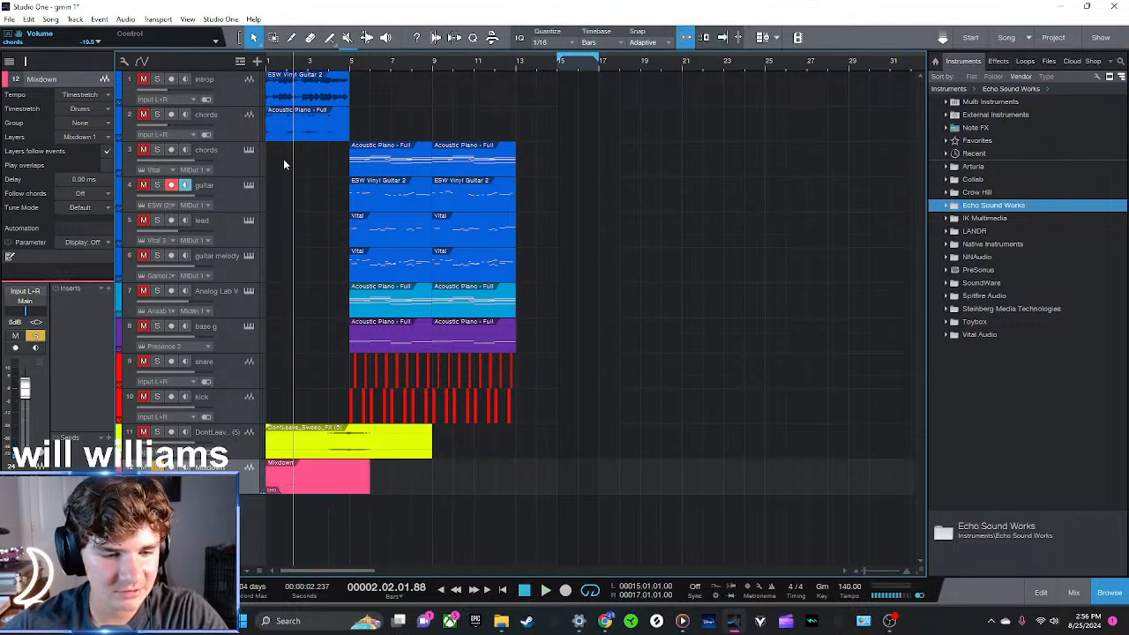
Play the merged Mixdown clip from bar 1, turn off its solo, and replay it with the intro tracks
left_click(269, 67)
key("space")
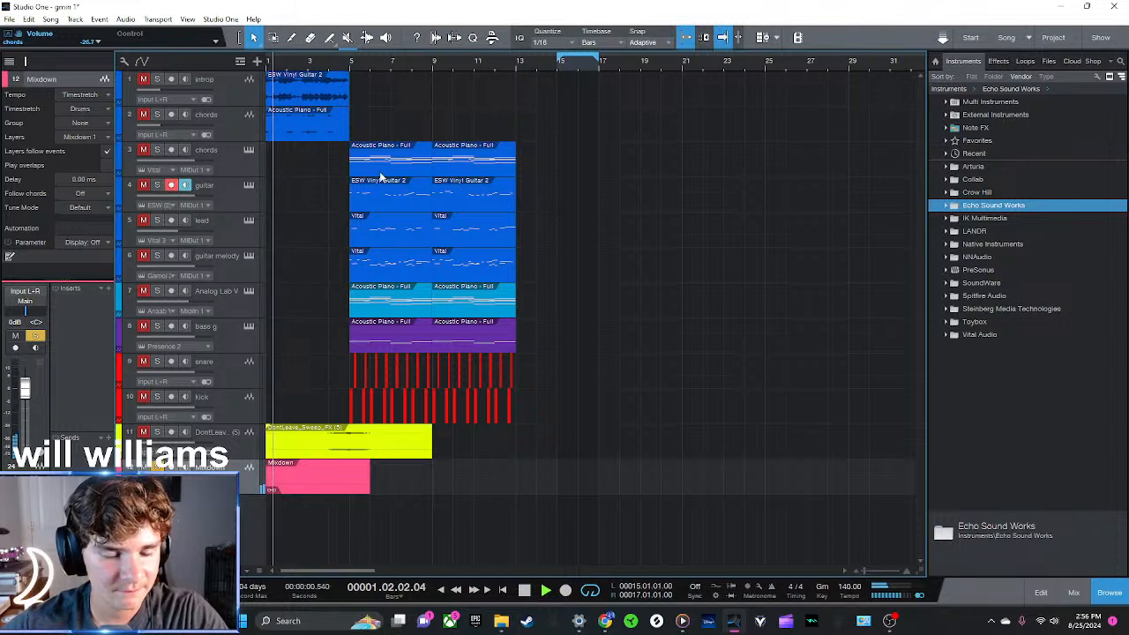
left_click(158, 468)
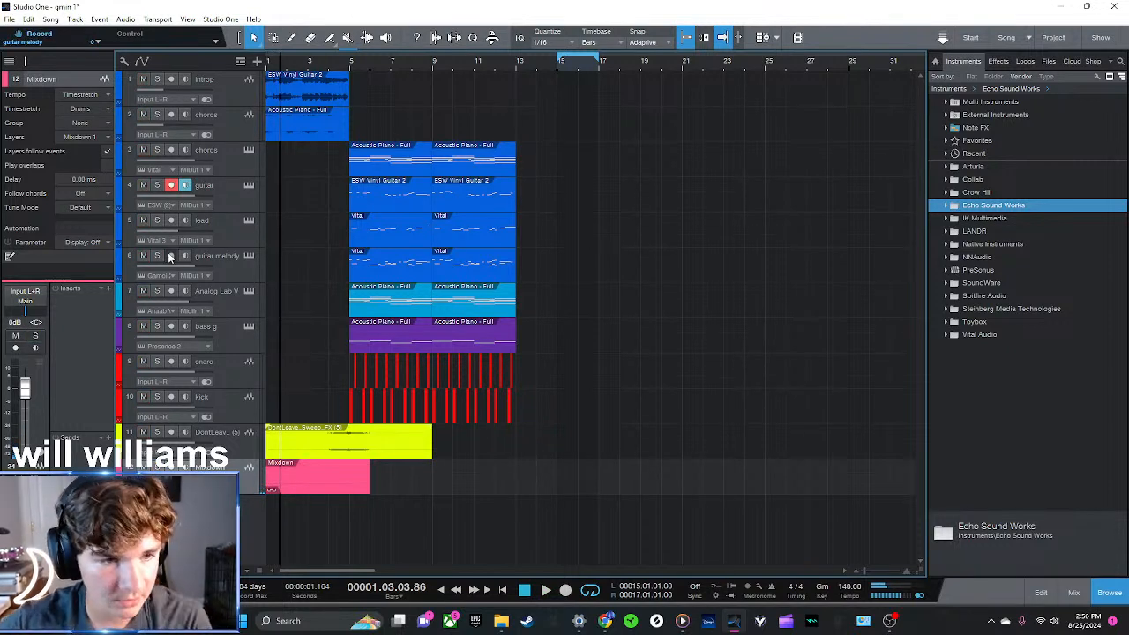
key("space")
left_click(12, 21)
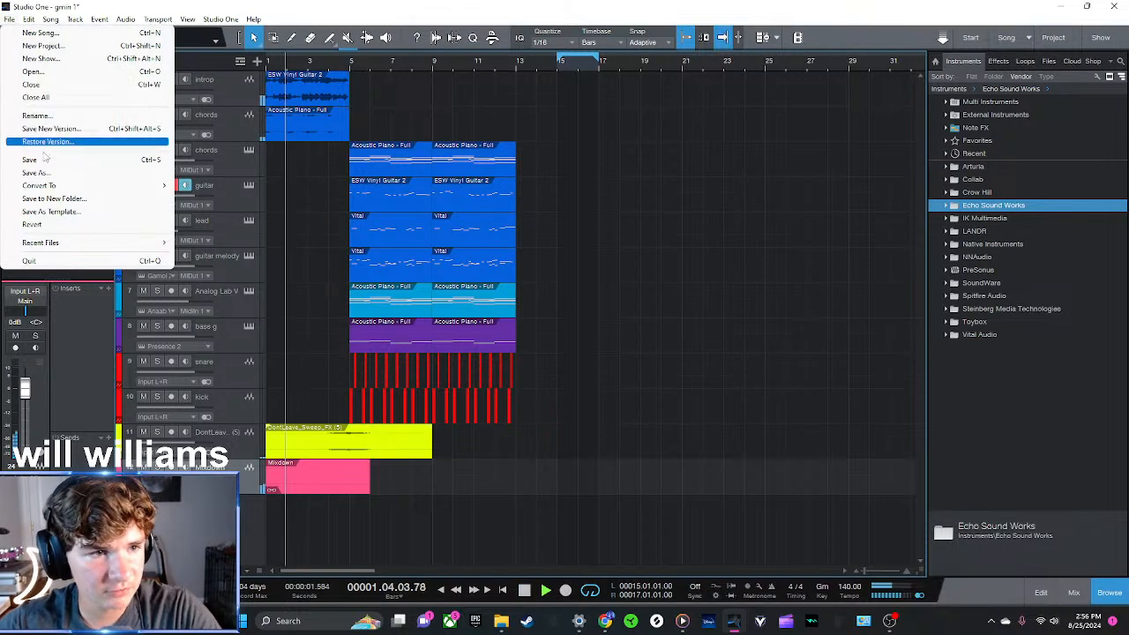
left_click(267, 69)
key("space")
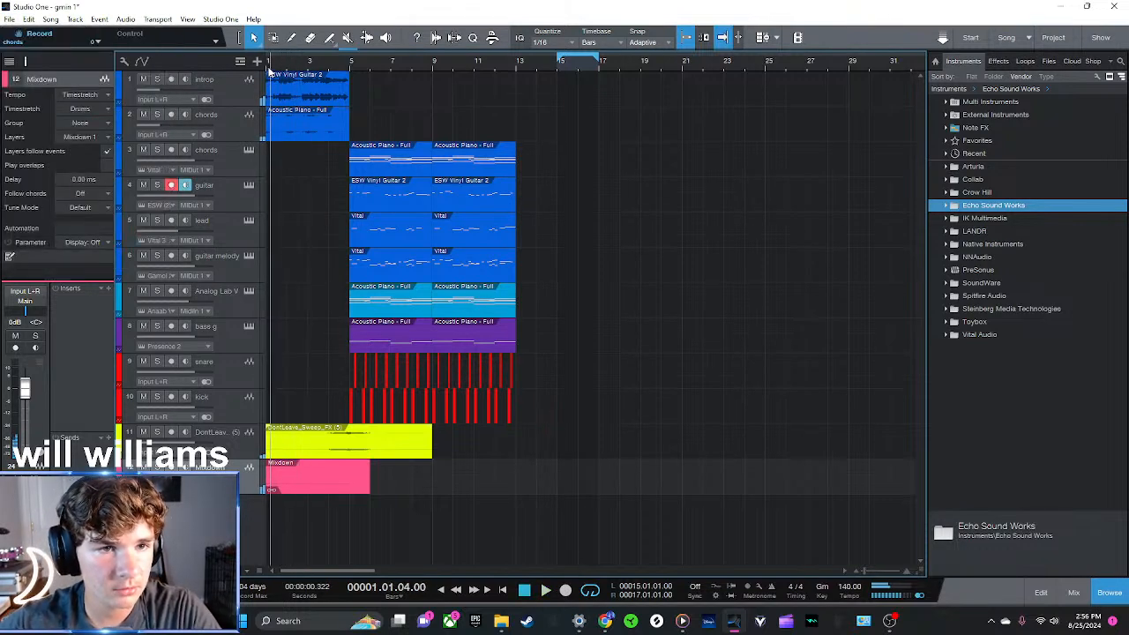
Save the song, close it, and reopen gmin 1 from the recent files
left_click(11, 20)
left_click(33, 159)
left_click(10, 19)
left_click(30, 84)
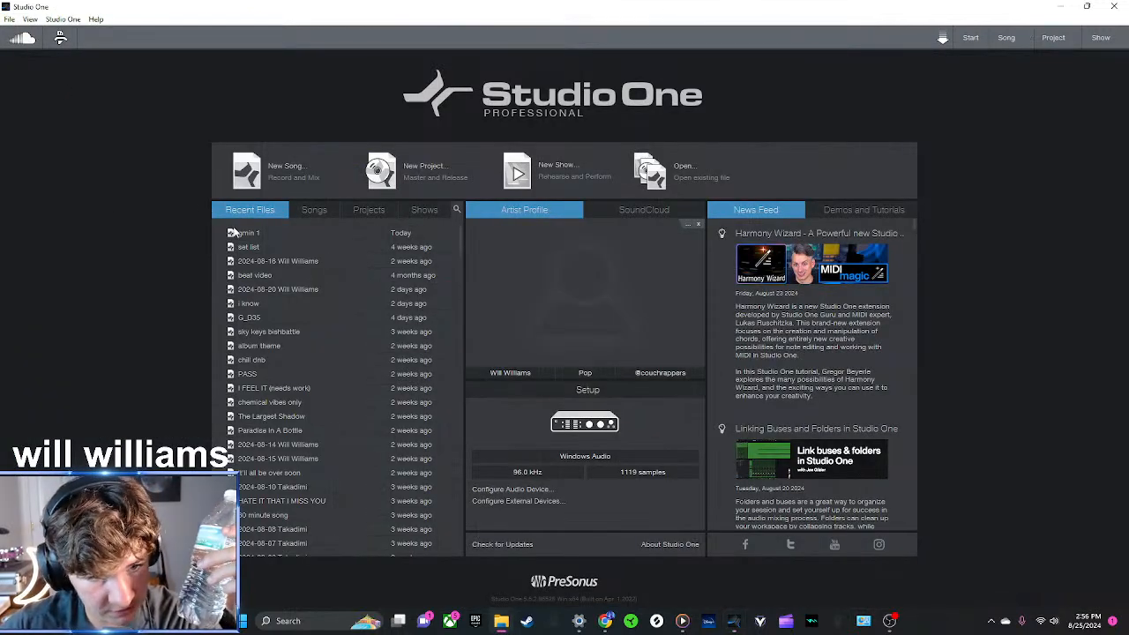
left_click(248, 234)
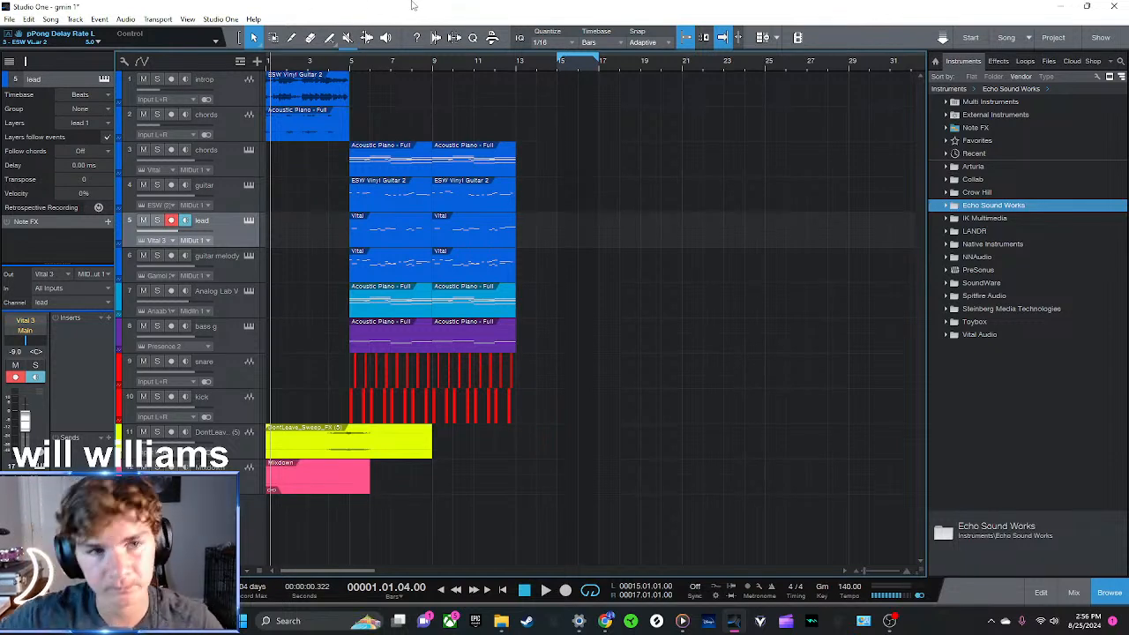
Play the reopened song's intro from bar 1, stop before bar 5, and restart it from the beginning
key("space")
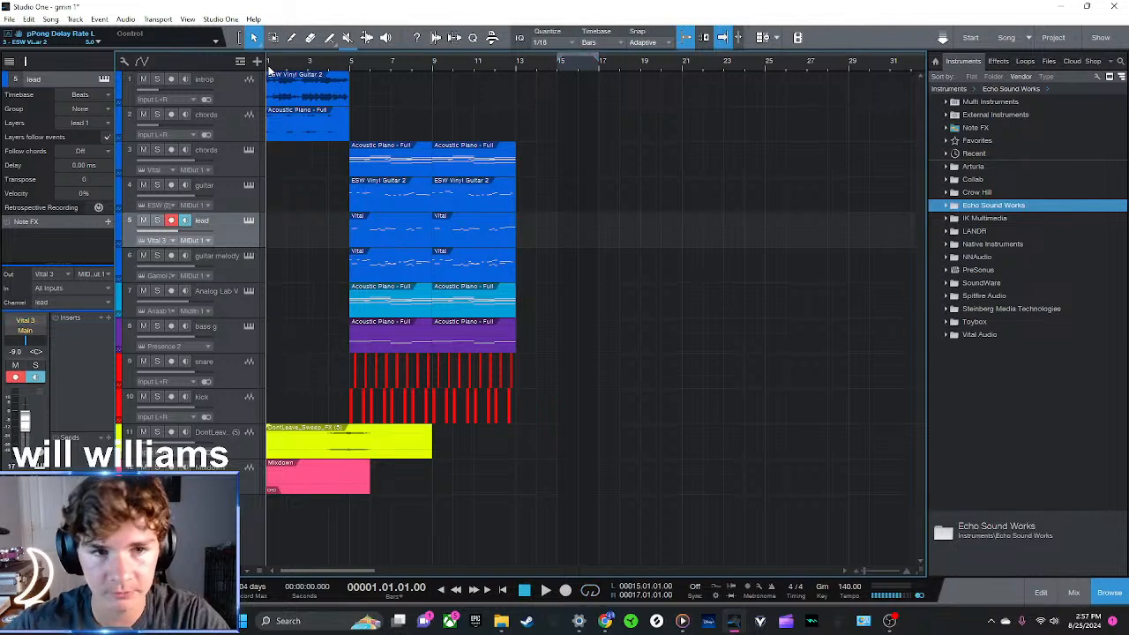
key("space")
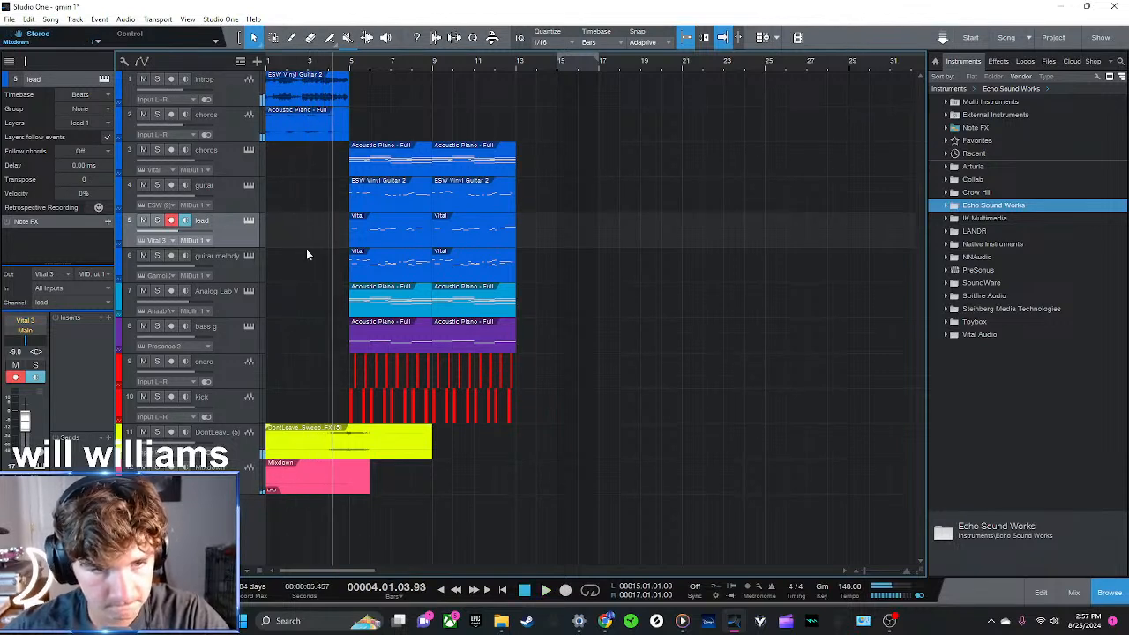
left_click(269, 66)
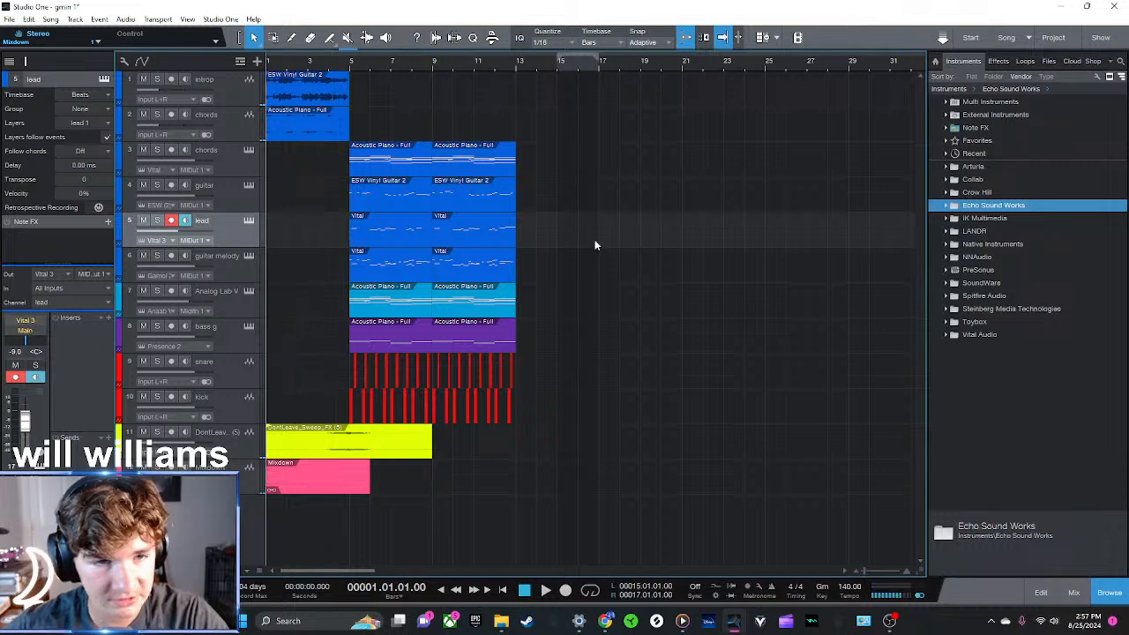
key("space")
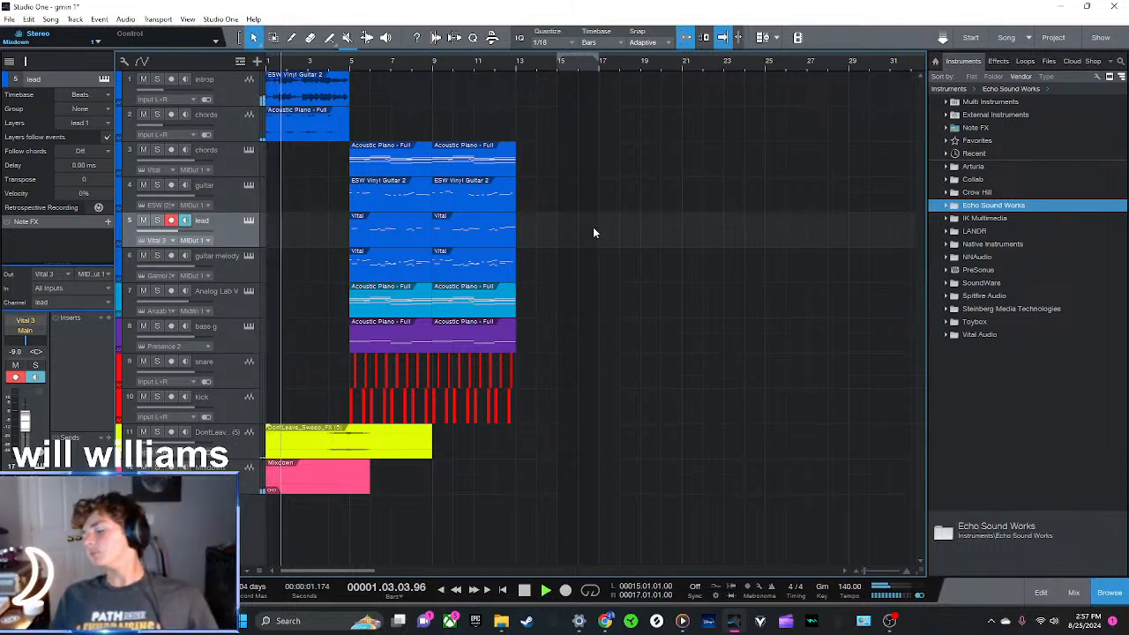
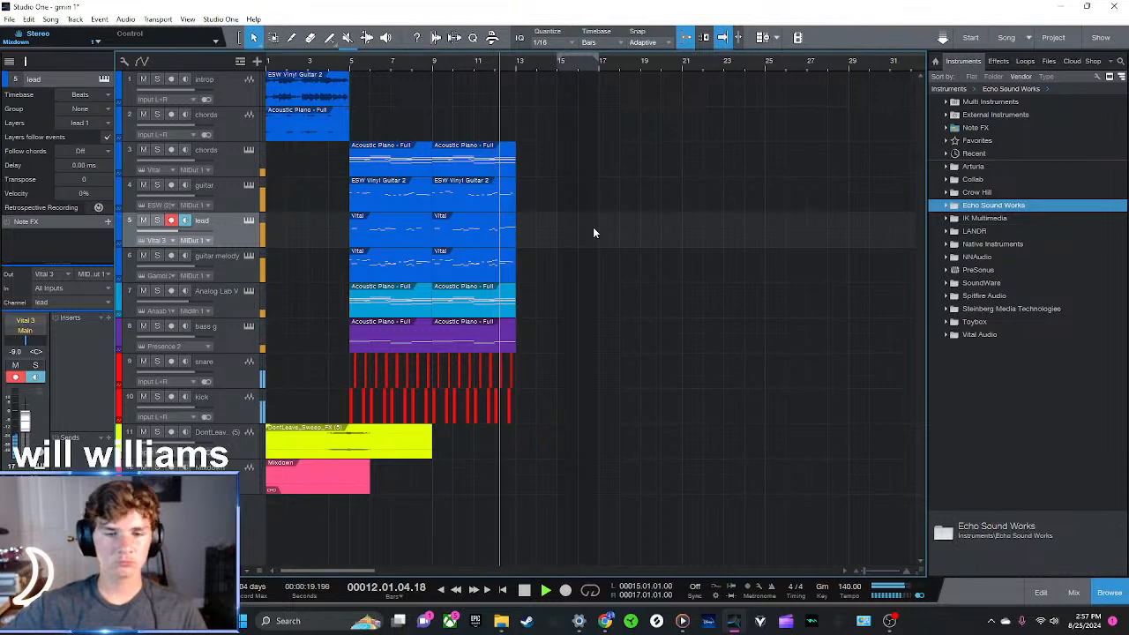
Duplicate all main-section instrument and drum clips from bars 9 to 13 into bars 13 to 17
left_click_drag(605, 494, 433, 141)
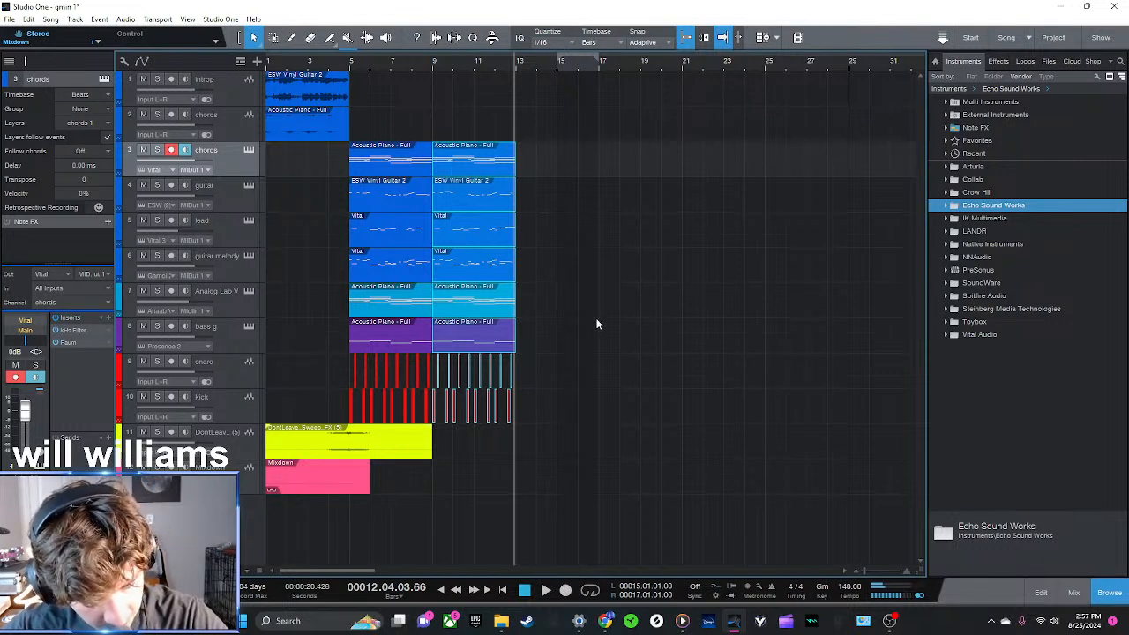
left_click(431, 63)
left_click(350, 69)
left_click(609, 371)
left_click_drag(605, 425, 430, 141)
key("d")
left_click(712, 185)
left_click(597, 73)
left_click(518, 67)
left_click(432, 67)
left_click(347, 68)
left_click(349, 68)
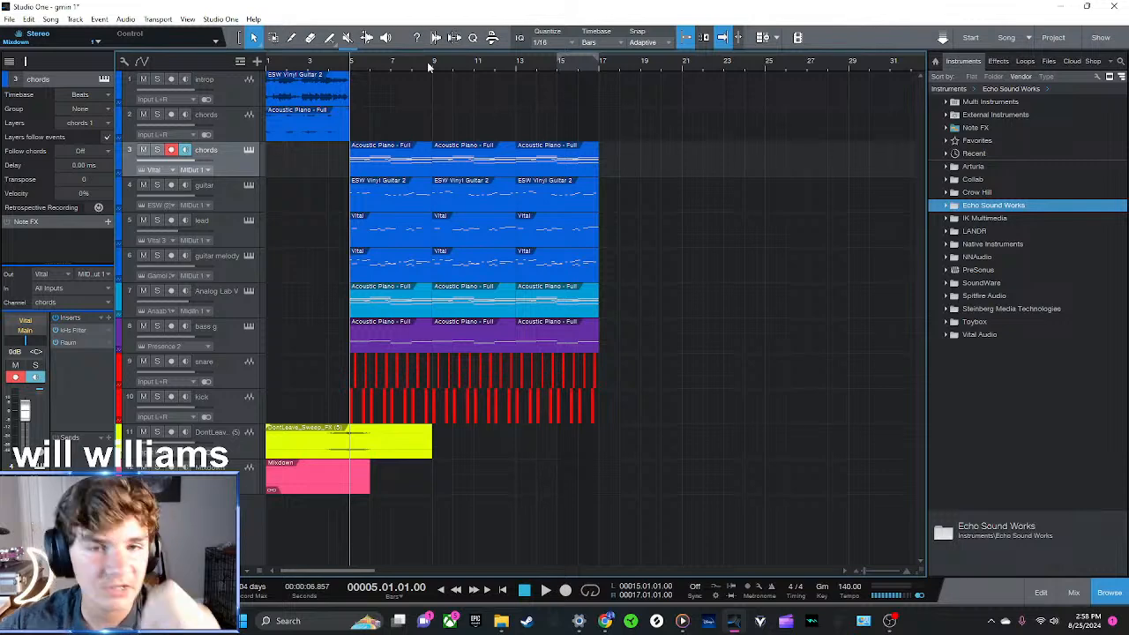
left_click(598, 62)
left_click(351, 63)
left_click_drag(499, 66, 640, 62)
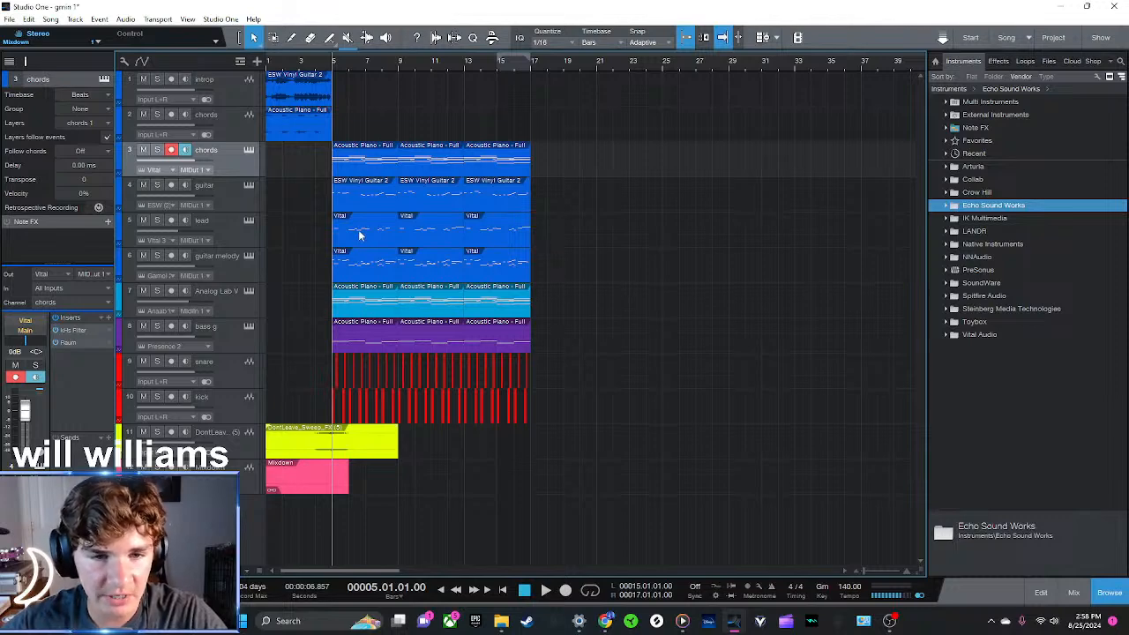
Delete the lead track's clip in bars 5 to 9 and place the playhead at bar 13
left_click_drag(686, 425, 329, 144)
left_click(769, 276)
mouse_move(352, 68)
left_mouse_down()
mouse_move(472, 98)
mouse_move(363, 77)
left_mouse_up()
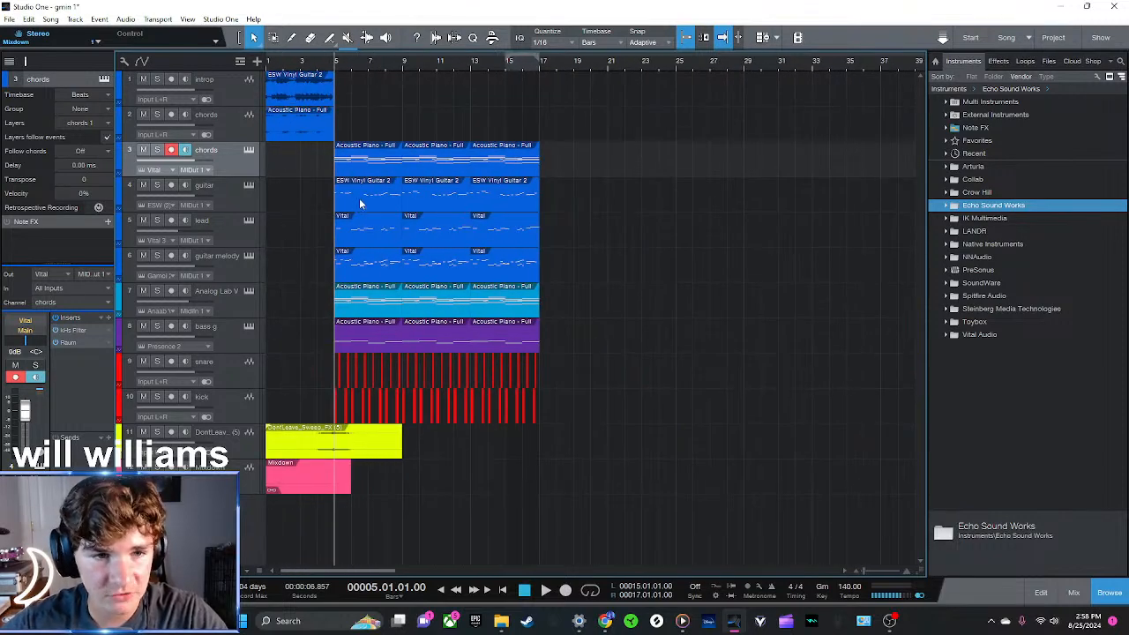
left_click(367, 238)
key("Delete")
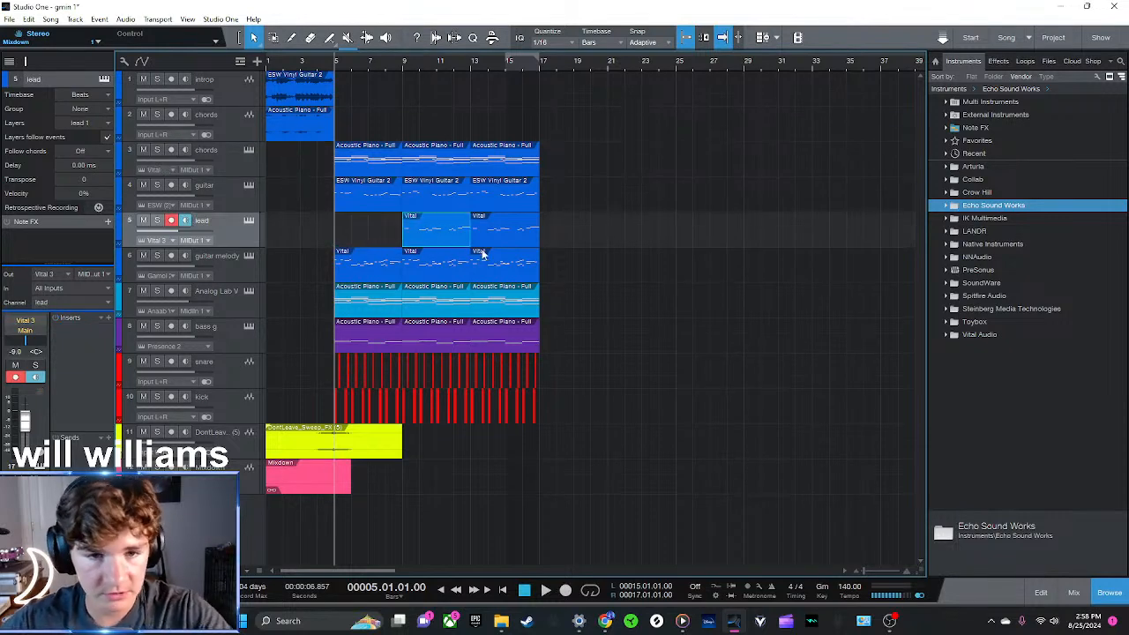
left_click_drag(625, 460, 402, 152)
left_click_drag(440, 63, 589, 68)
left_click(747, 176)
left_click(527, 70)
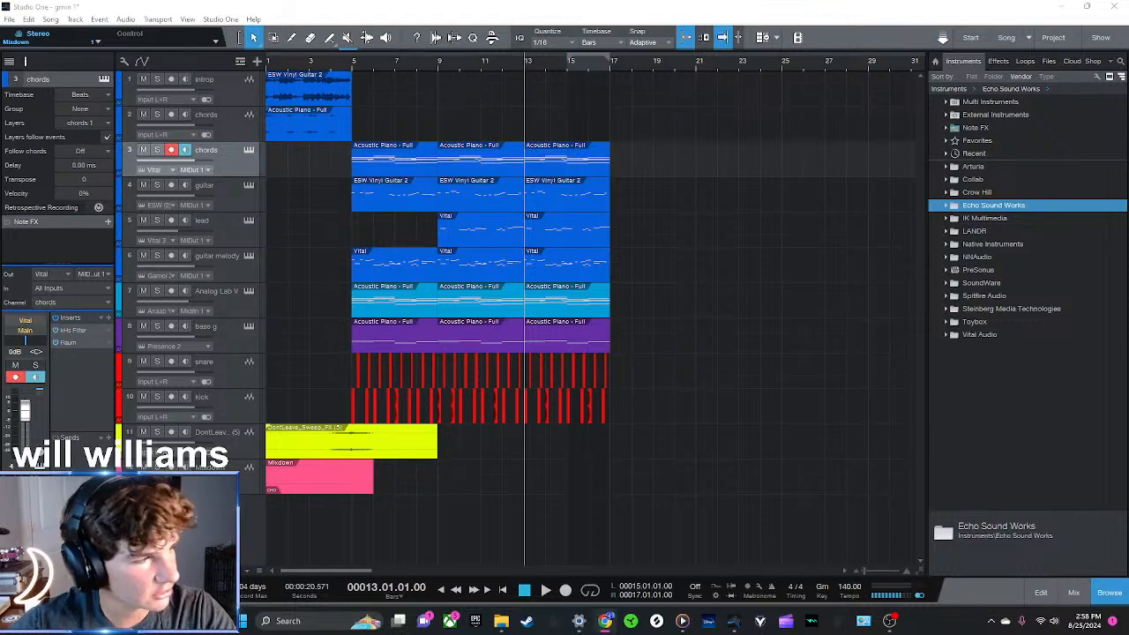
Switch to Splice in the browser, show it full screen, and filter the shaker samples to 140 BPM
left_click_drag(0, 231, 582, 86)
key("F11")
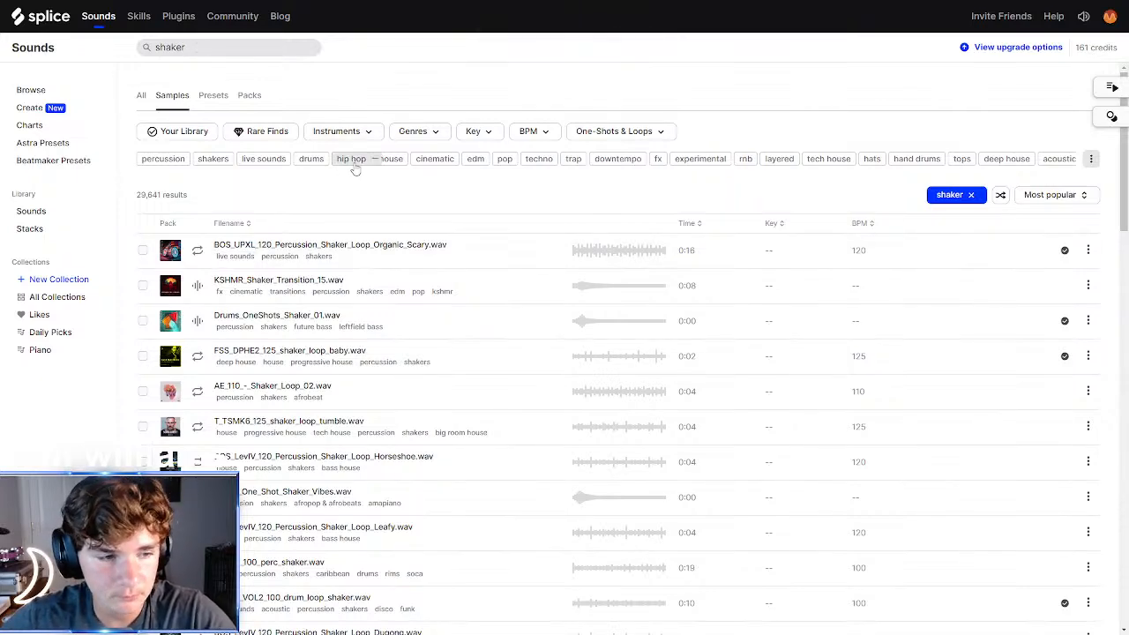
left_click(565, 41)
left_click_drag(882, 95, 917, 16)
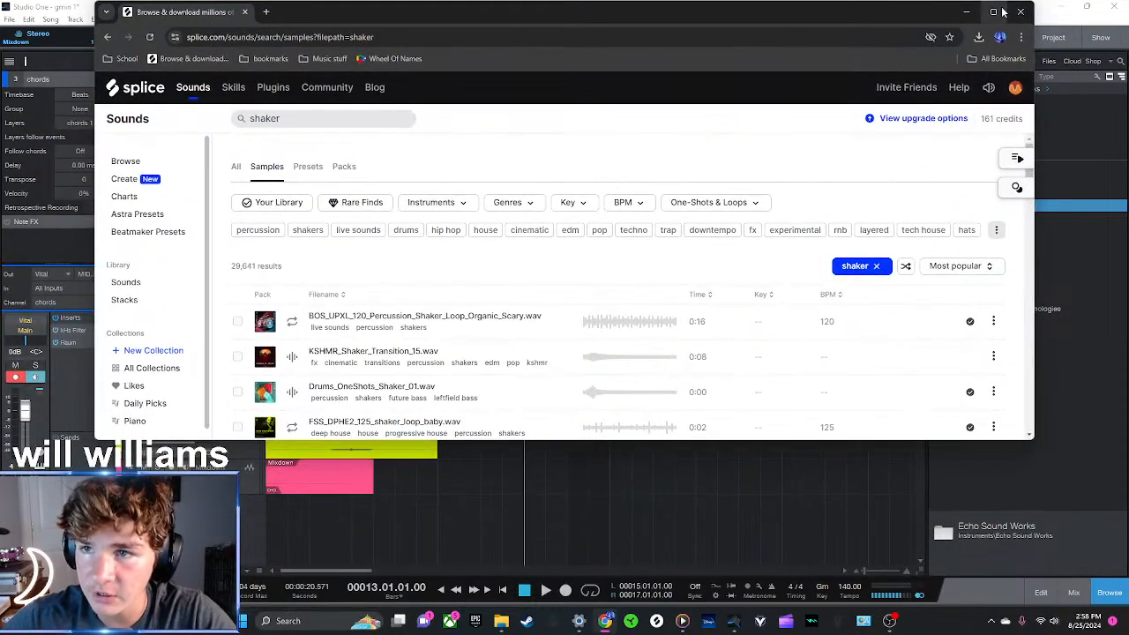
left_click(1003, 11)
left_click_drag(203, 46, 40, 40)
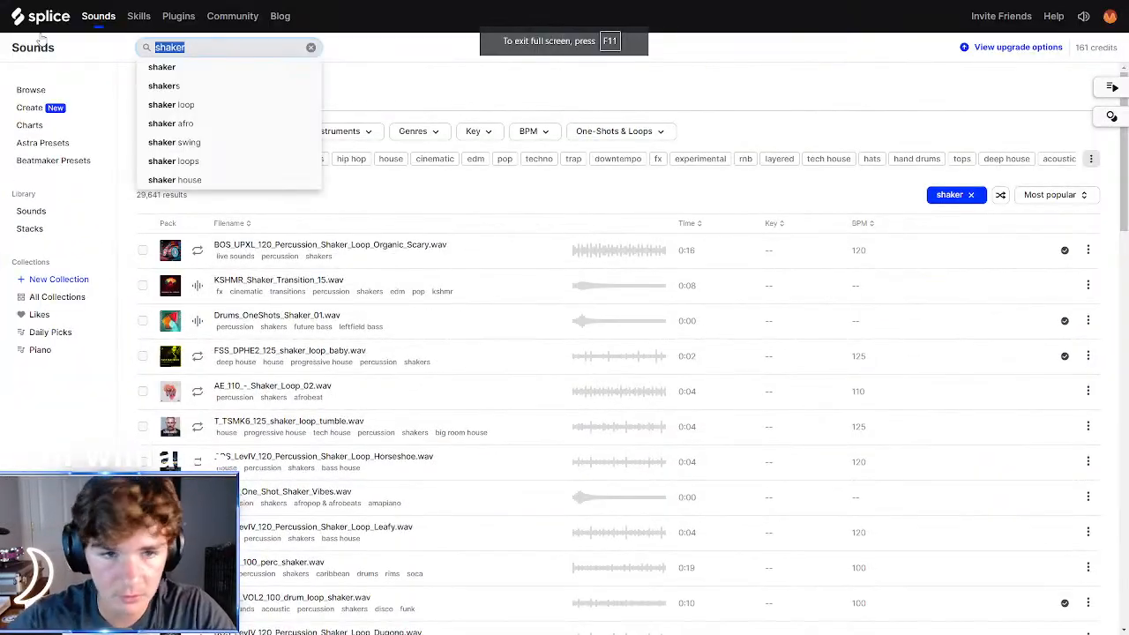
left_click(532, 131)
type("120")
key("Return")
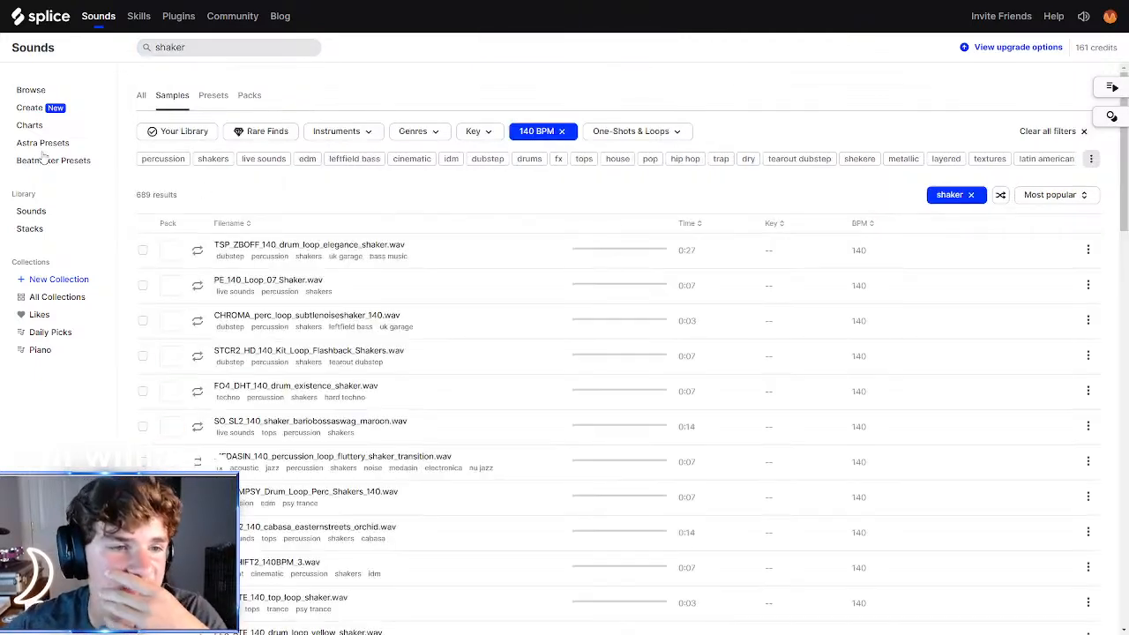
Preview the first two shaker loops and download PE_140_Loop_07_Shaker.wav
left_click(198, 251)
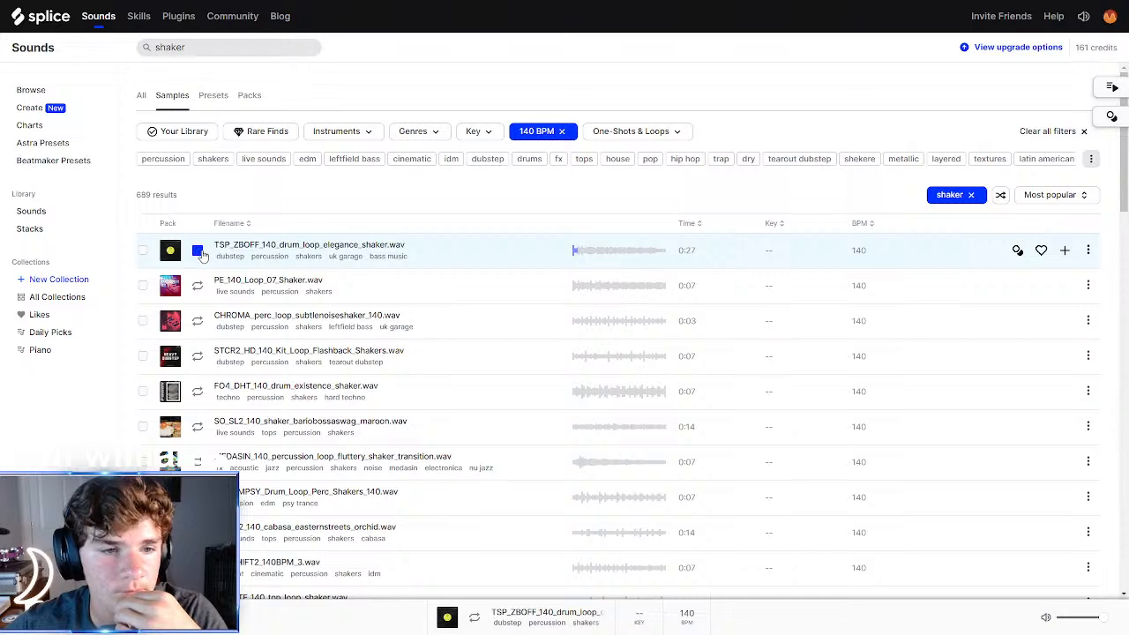
left_click(196, 287)
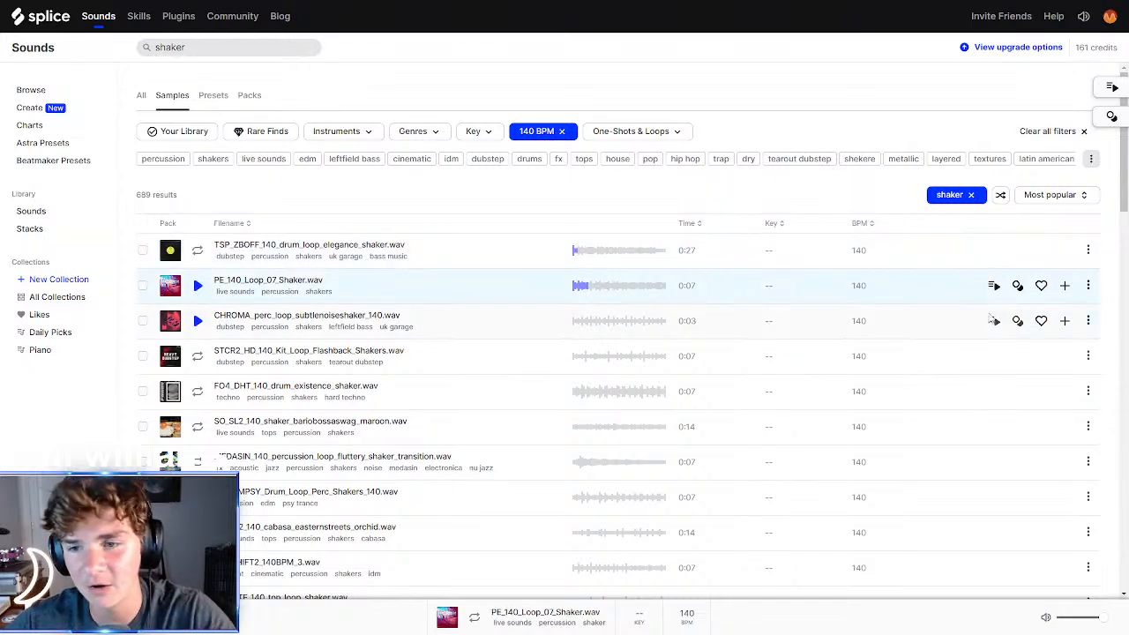
left_click(972, 287)
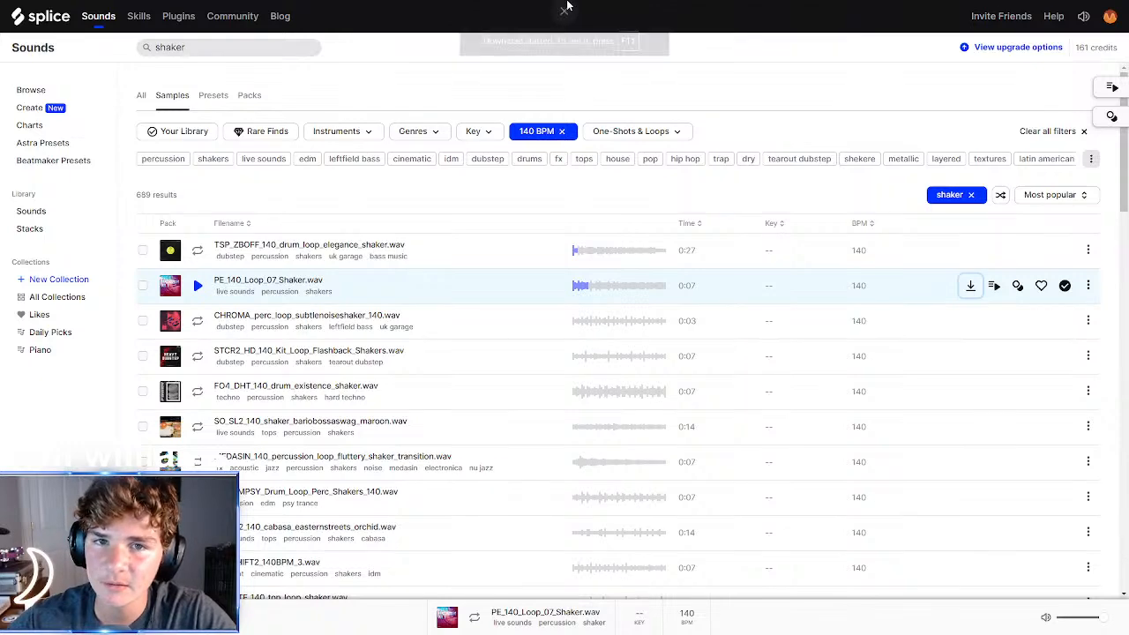
Return to Studio One, place PE_140_Loop_07_Shaker on a new track at bar 13, and play from bar 5
key("alt+Tab")
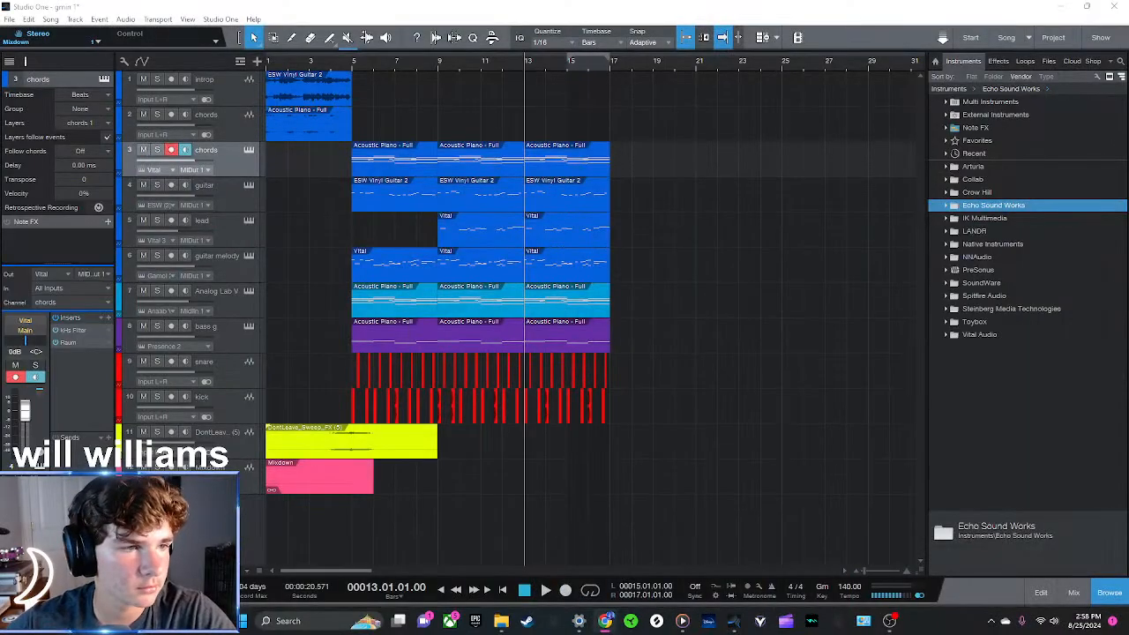
left_click_drag(520, 406, 551, 511)
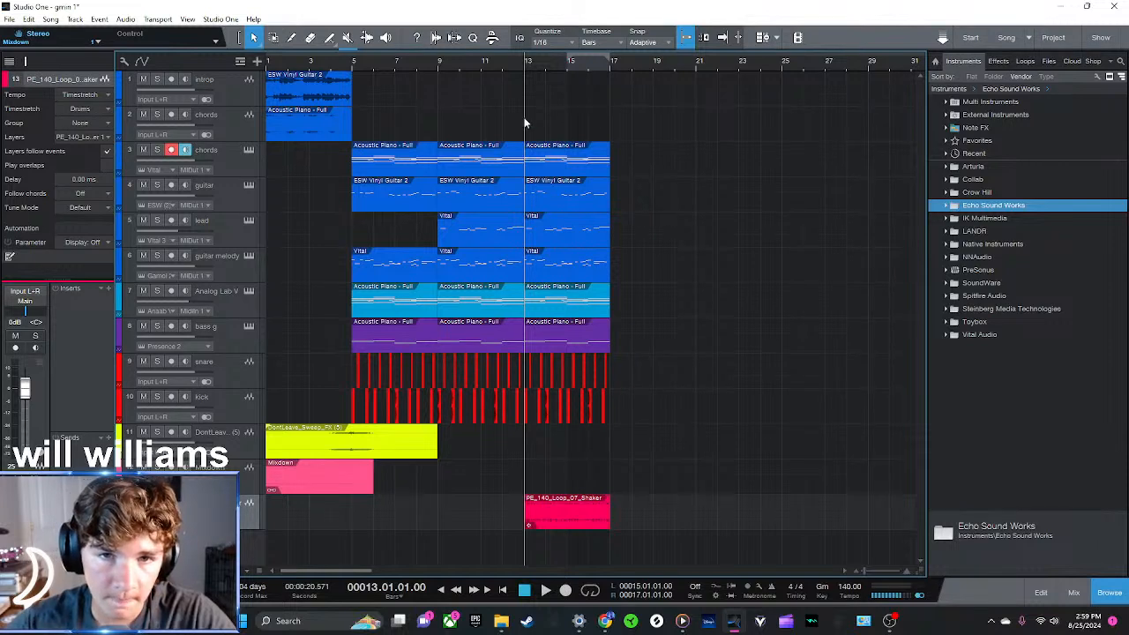
left_click(520, 67)
left_click(437, 67)
left_click(353, 62)
key("space")
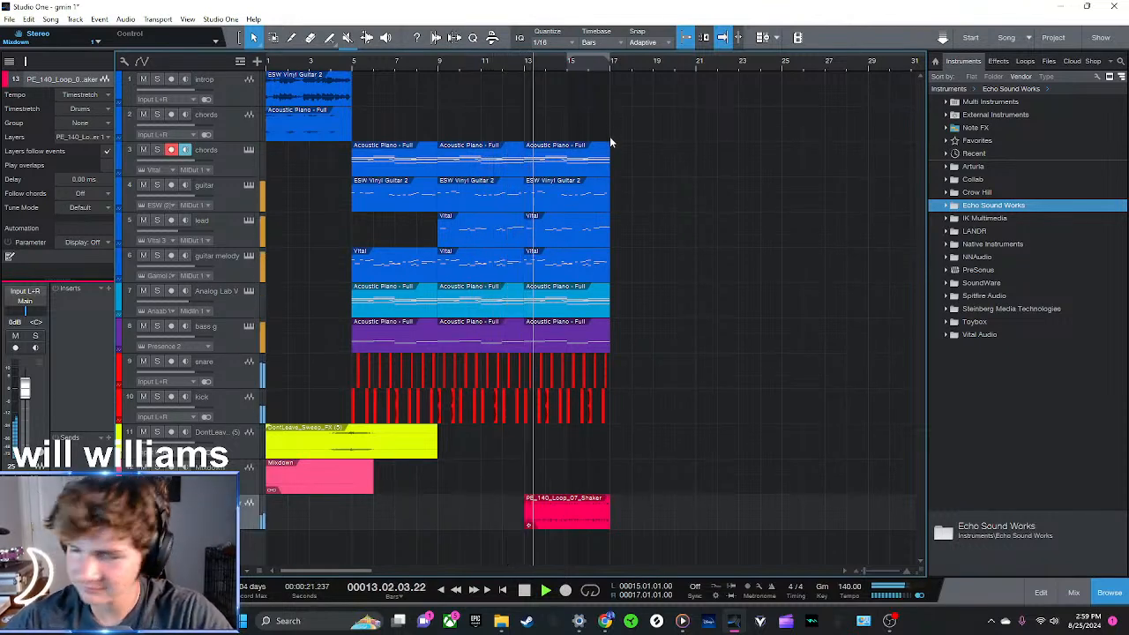
Color the new loop track red, rename it shaker, and stop playback
left_click(119, 511)
left_click(133, 506)
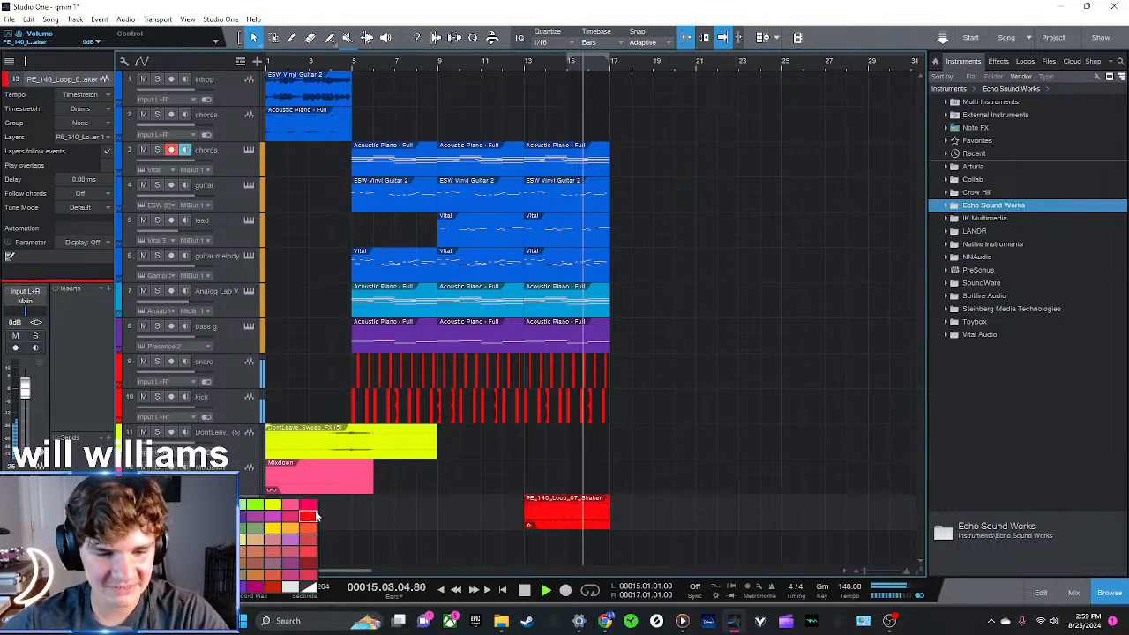
left_click(309, 516)
double_click(216, 503)
type("shaker")
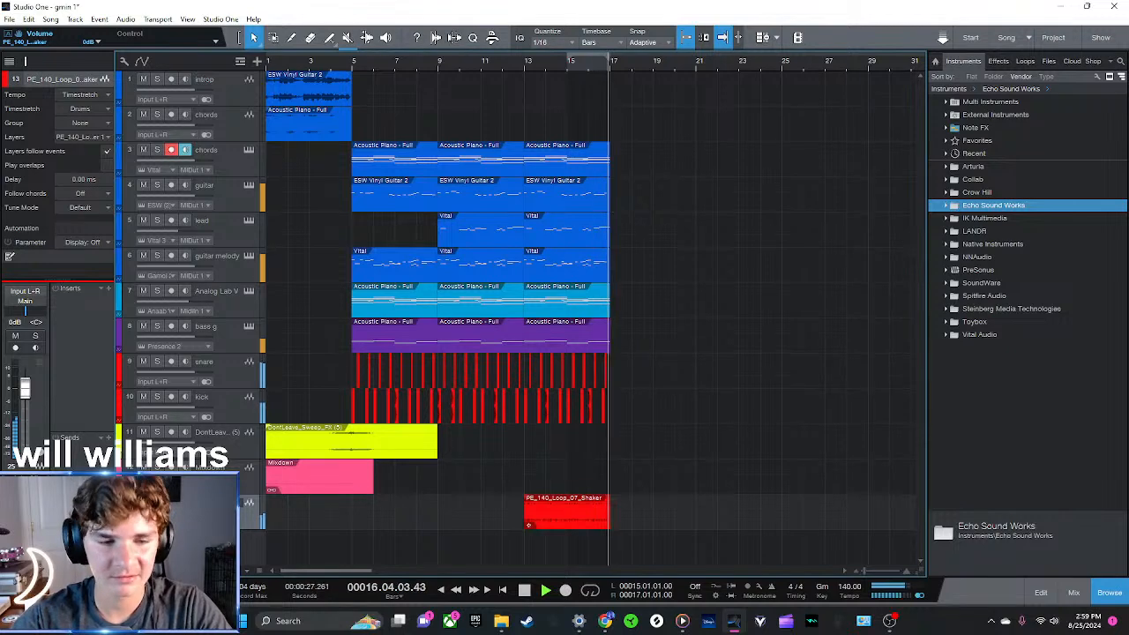
key("Return")
key("space")
Duplicate the shaker clip into bars 9 to 13 and give that copy a curved fade-in across its length
left_click(587, 512)
key("d")
left_click_drag(659, 519, 554, 521)
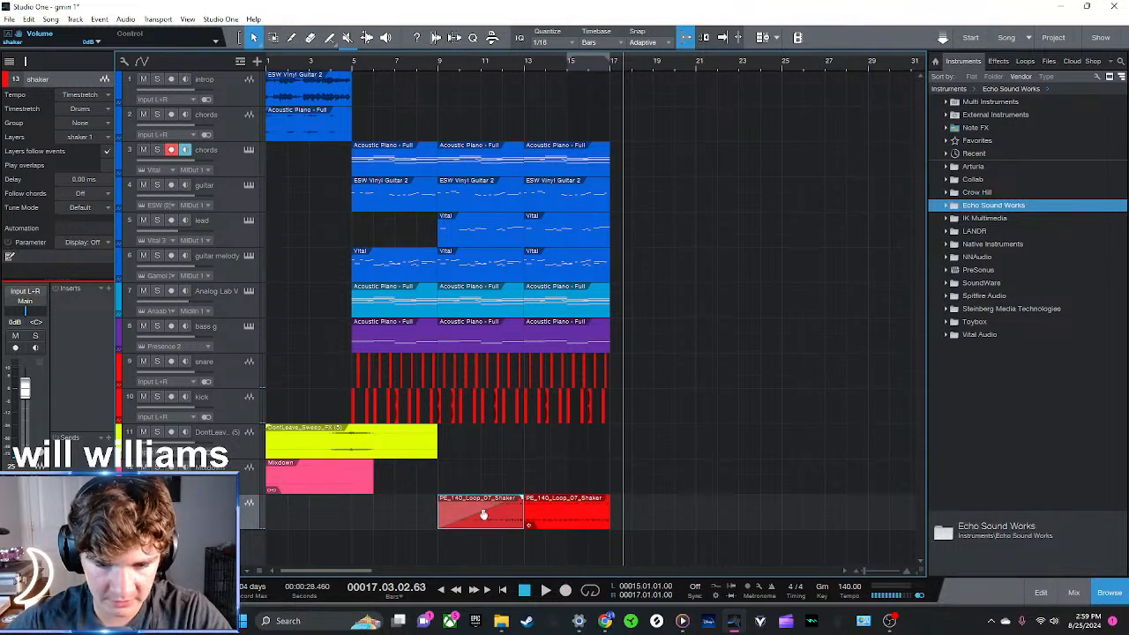
Play the arrangement from bar 9 to hear the shaker fade-in, stopping near bar 17
left_click(433, 62)
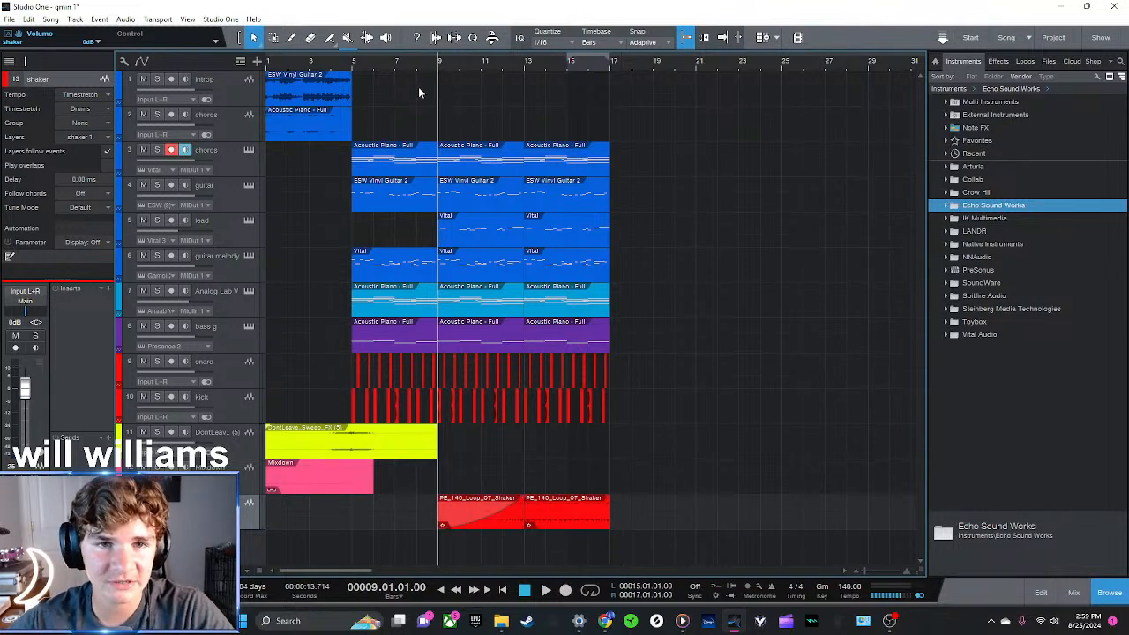
left_click_drag(526, 563, 433, 123)
left_click(860, 359)
key("space")
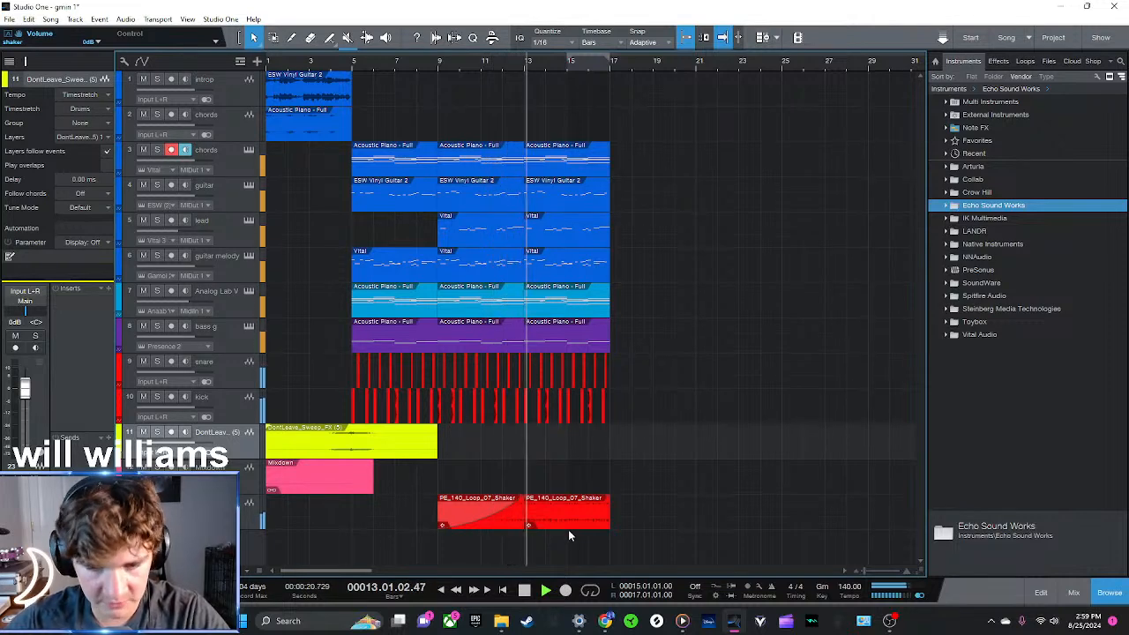
left_click_drag(544, 65, 507, 104)
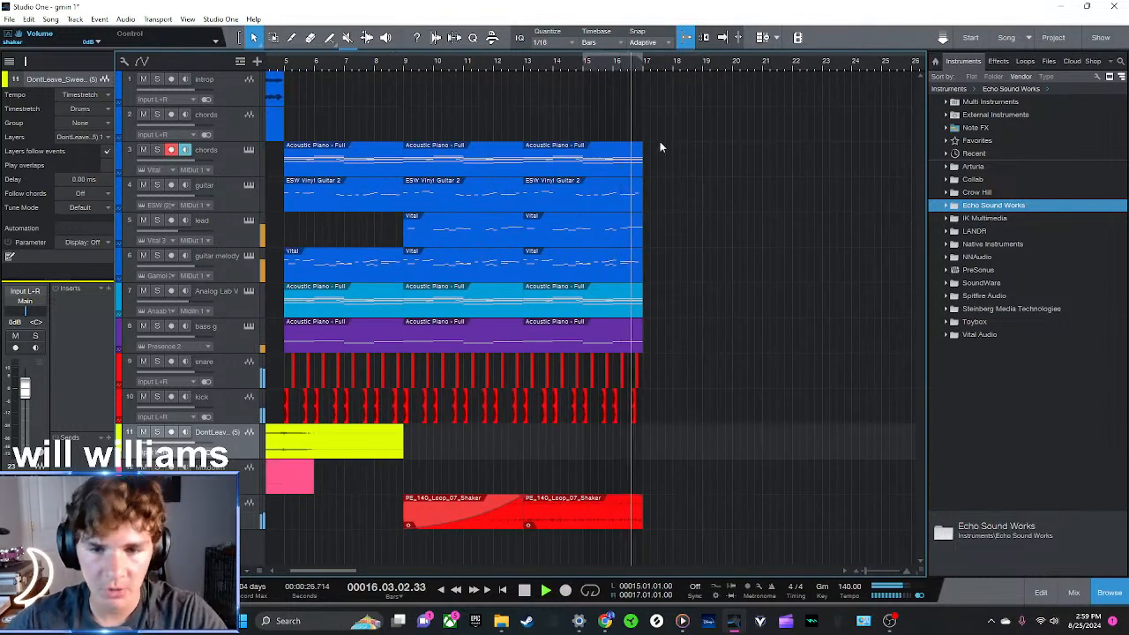
key("space")
Duplicate the last chords and Analog Lab V clips into bars 17 to 21 and play from bar 17
left_click(644, 73)
left_click_drag(548, 66, 520, 57)
left_click_drag(568, 171, 639, 172)
left_click_drag(568, 311, 649, 313)
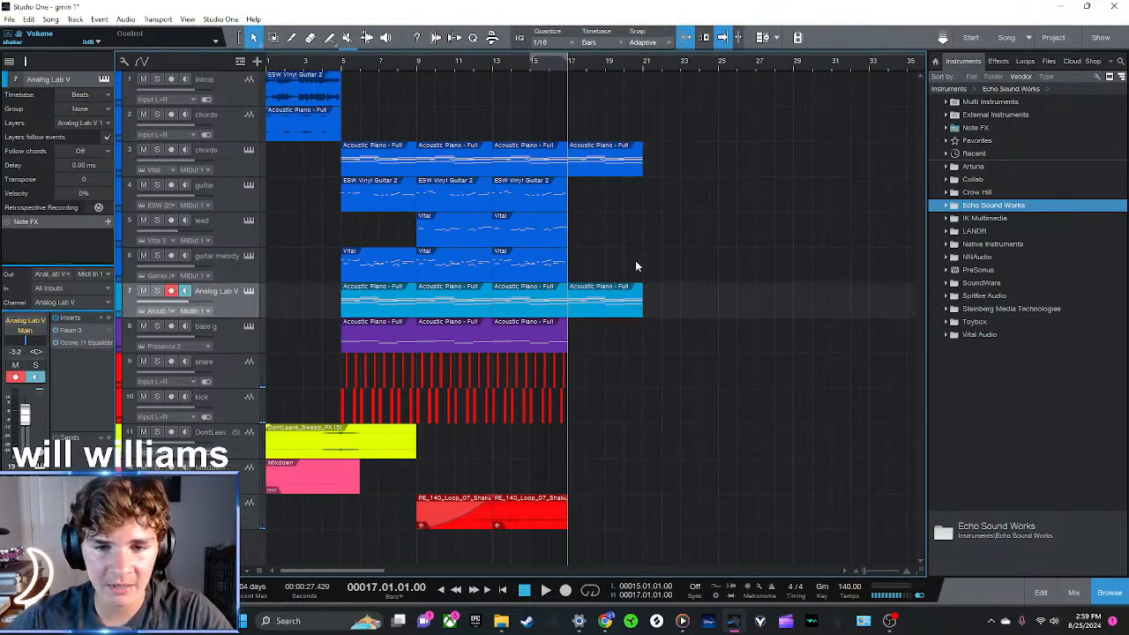
key("space")
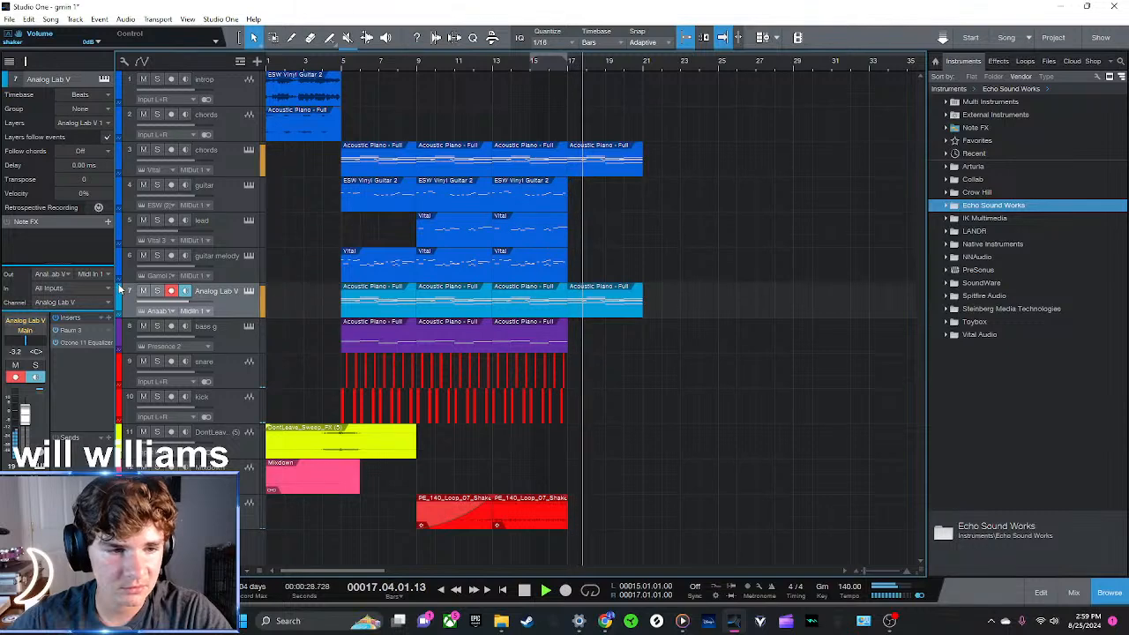
Recolor the Analog Lab V track the same blue as the chords track and return the playhead to bar 17
left_click(128, 293)
left_click(131, 297)
key("space")
left_click(570, 67)
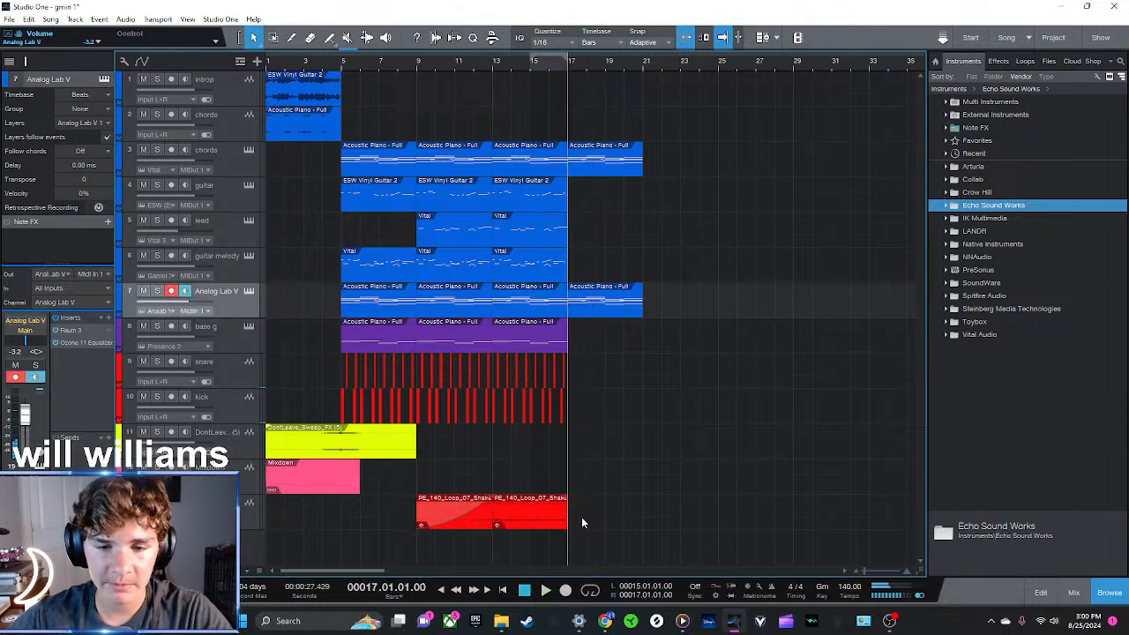
Duplicate the shaker clip into bars 17 to 21 and play from bar 17
left_click(554, 511)
key("d")
key("space")
scroll(605, 84, "up", 3)
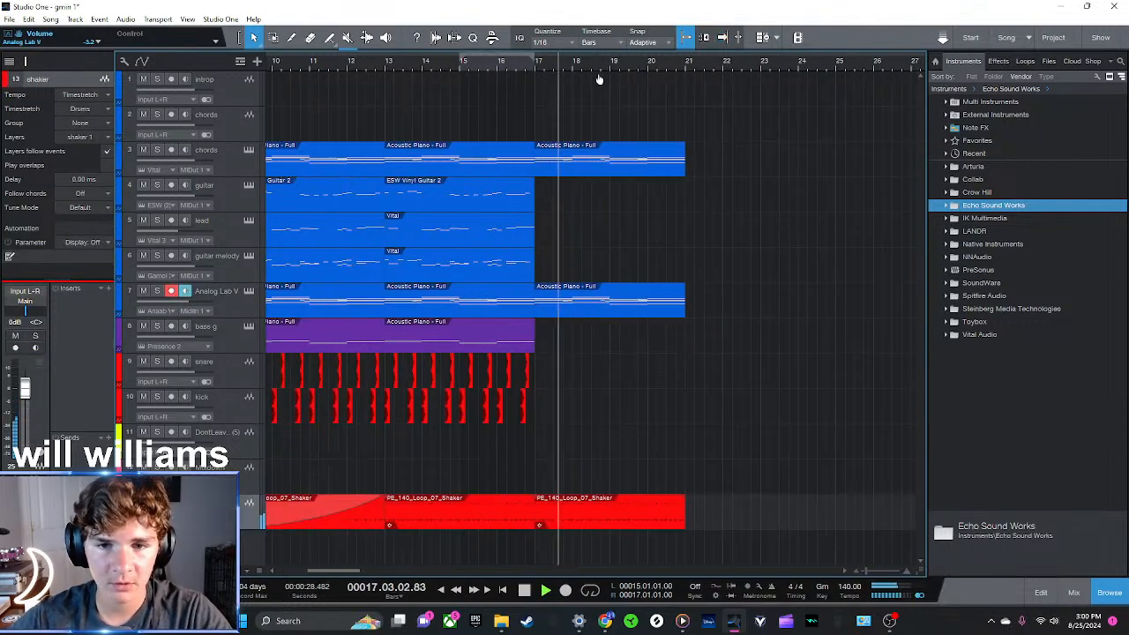
Duplicate the chords, Analog Lab V and shaker clips into bars 21 to 25 and stop playback
left_click_drag(697, 529, 559, 76)
key("d")
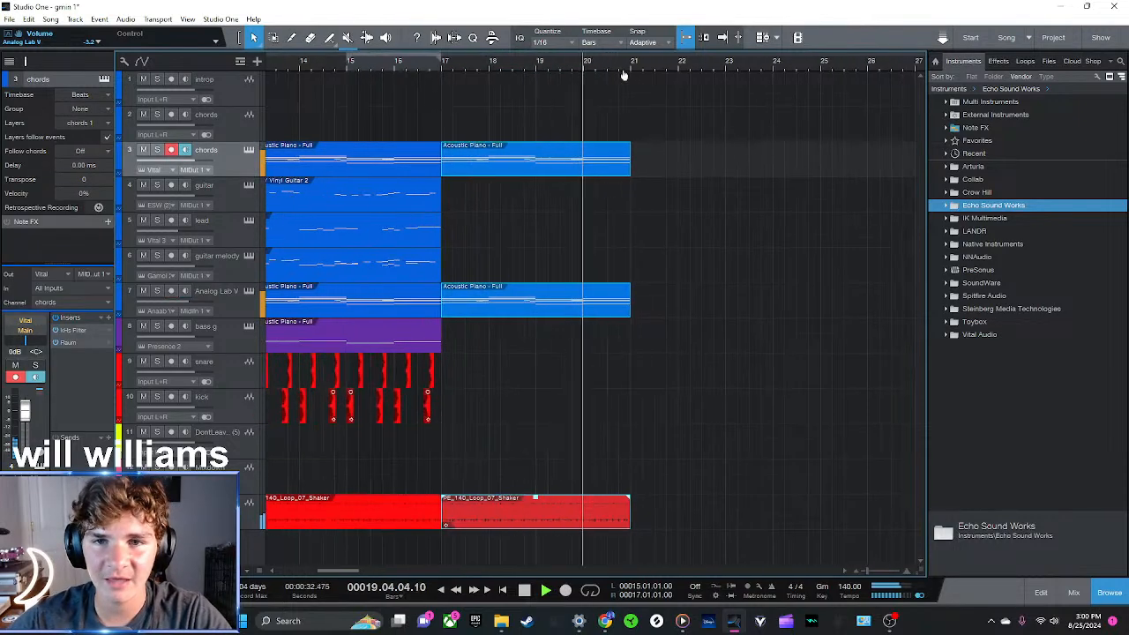
key("space")
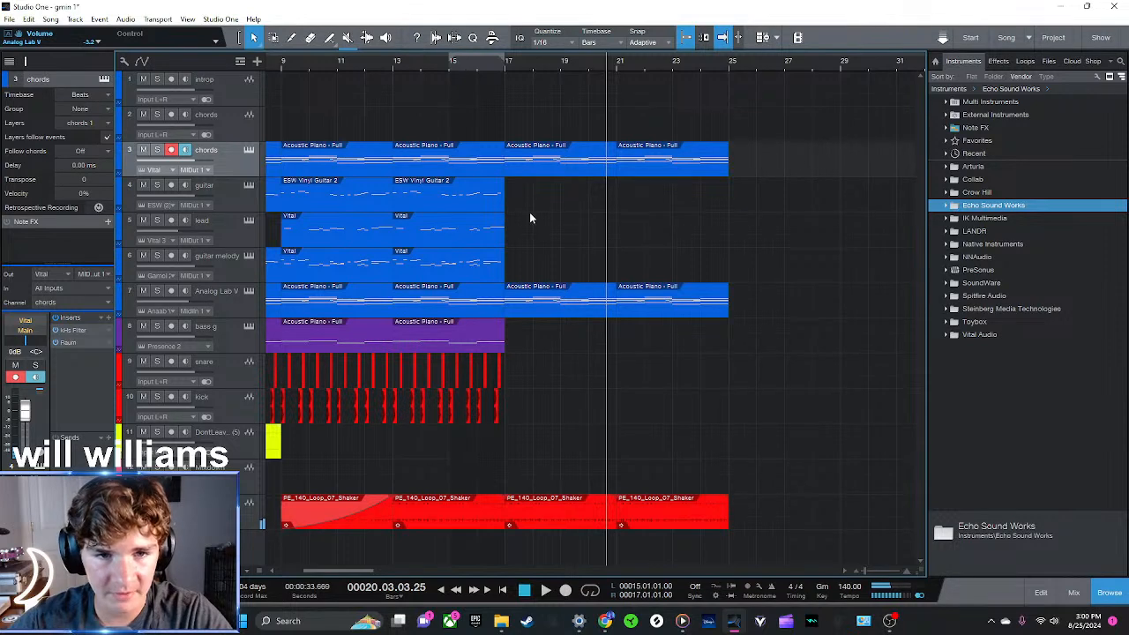
Try placing a duplicate of the guitar clip in bars 21 to 25, listen to it, and undo the placement
left_click(440, 185)
key("d")
left_click_drag(555, 192, 671, 191)
key("space")
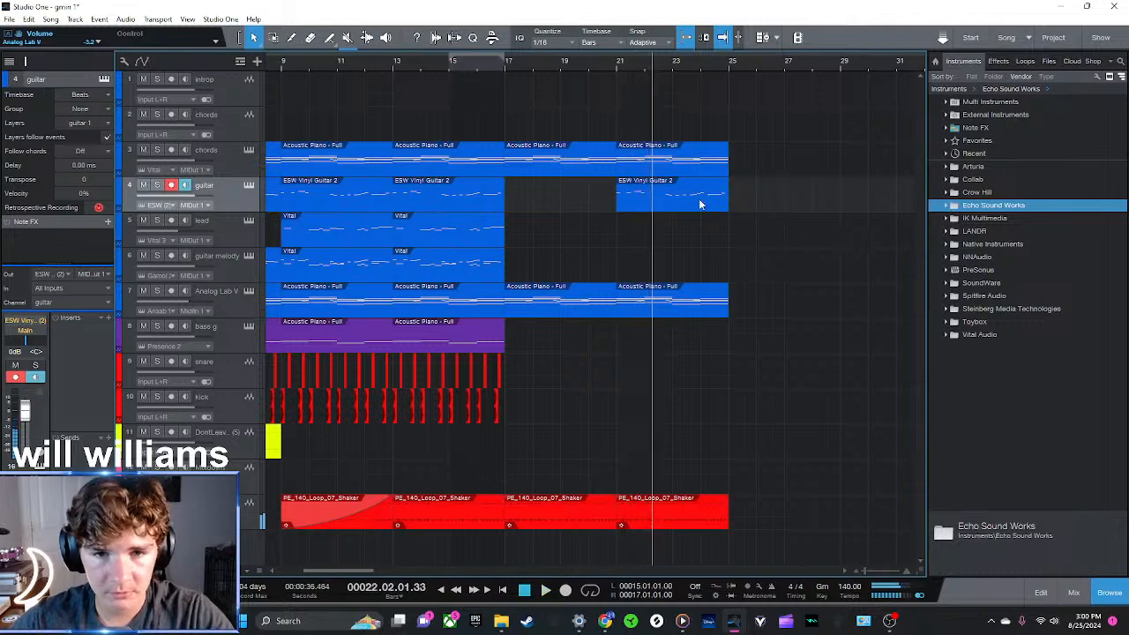
key("ctrl+z")
key("ctrl+z")
left_click(386, 204)
left_click_drag(486, 205, 710, 204)
Try duplicating the intro's chords audio clip and undo the copy
left_click(620, 64)
mouse_move(523, 64)
left_mouse_down()
mouse_move(525, 47)
mouse_move(526, 60)
left_mouse_up()
left_click(285, 117)
key("d")
key("ctrl+z")
Duplicate the intro's ESW Vinyl Guitar 2 audio clip, move the copy to bars 21 to 25, and play it
left_click(287, 87)
key("d")
left_click_drag(329, 101, 508, 46)
key("space")
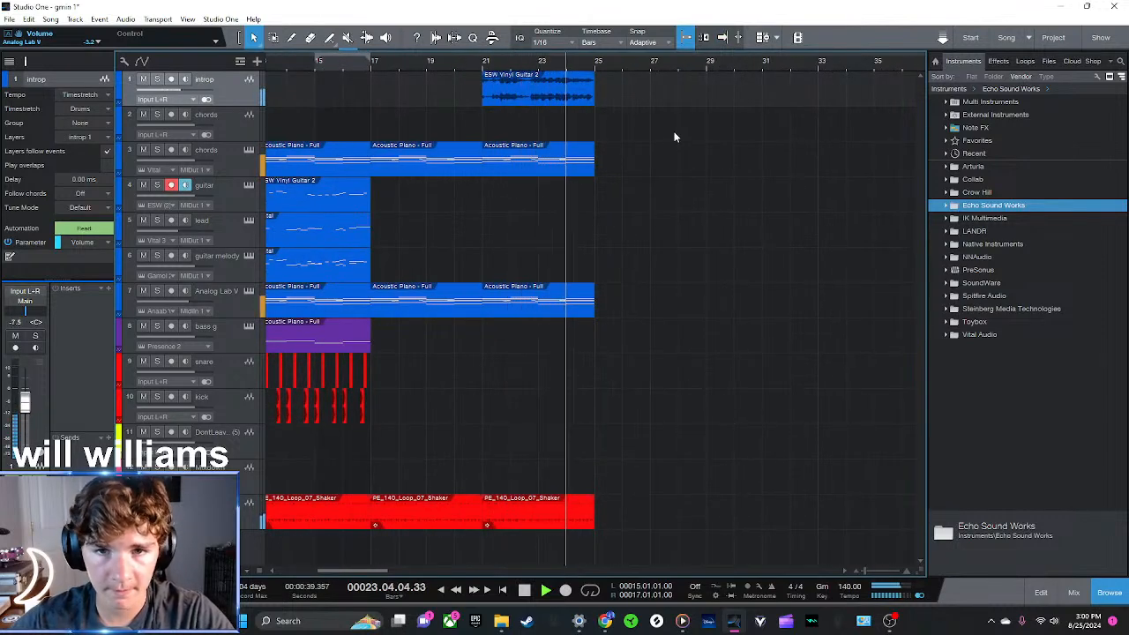
key("space")
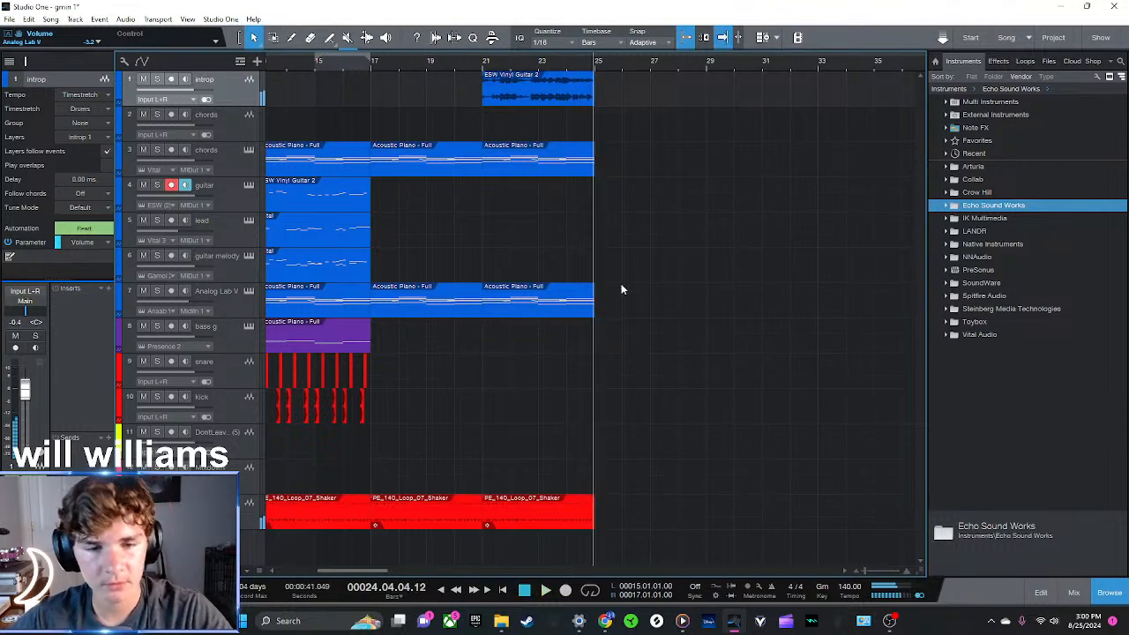
Place the playhead at bar 25 and duplicate the guitar melody clip into bars 25 to 29
left_click(370, 62)
left_click(596, 70)
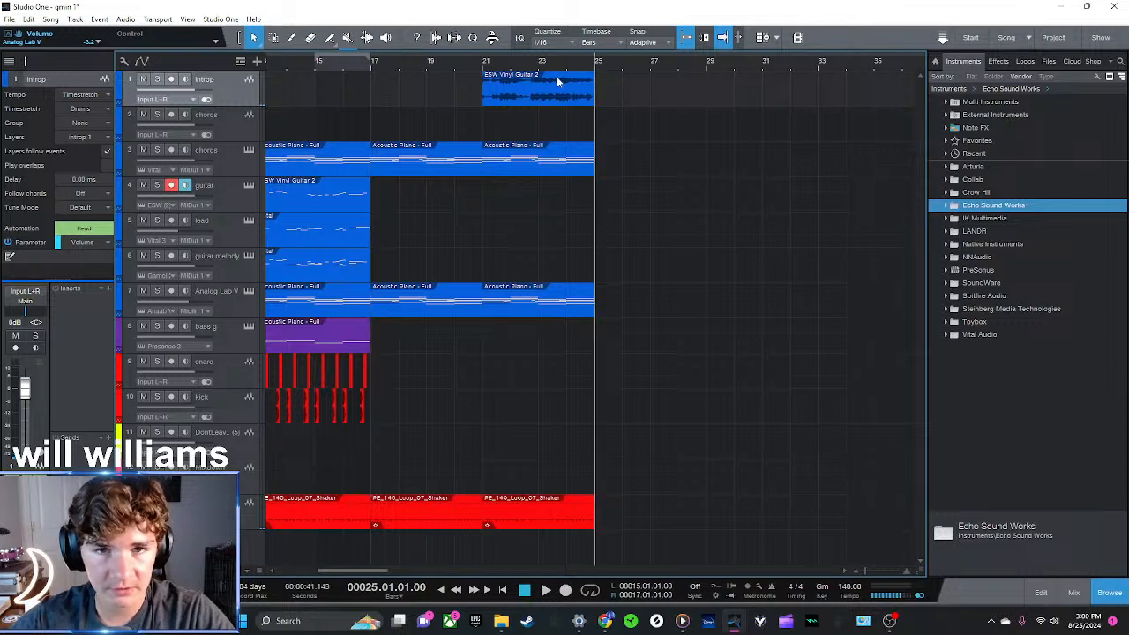
mouse_move(539, 62)
left_mouse_down()
mouse_move(574, 76)
mouse_move(562, 62)
left_mouse_up()
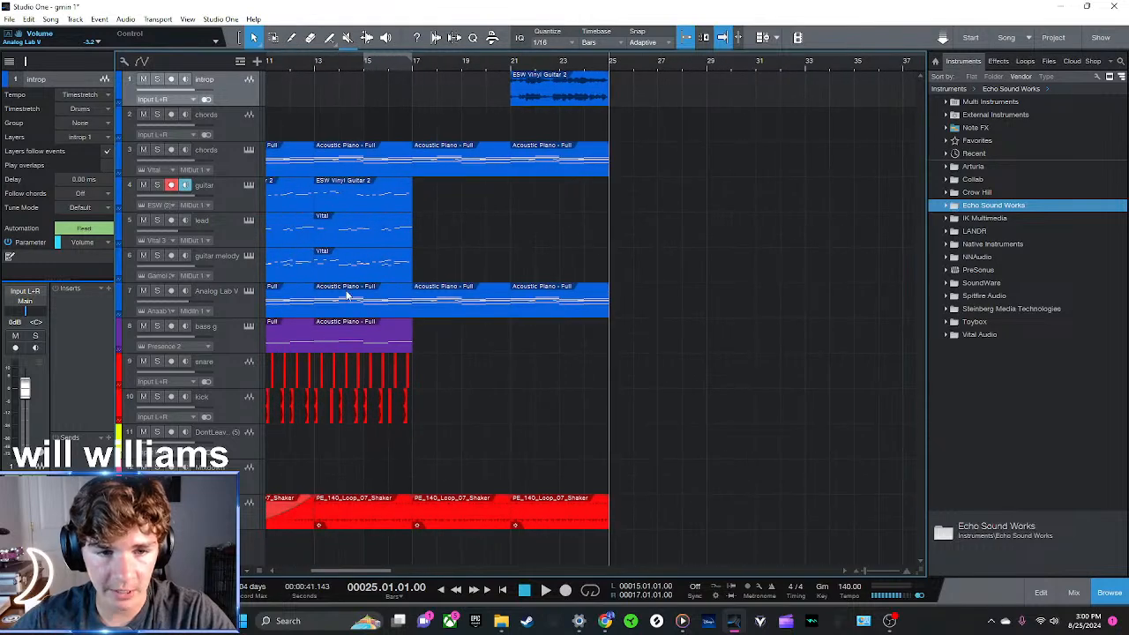
left_click_drag(353, 267, 365, 267)
key("d")
left_click_drag(436, 272, 533, 268)
left_click_drag(400, 267, 348, 268)
left_click_drag(581, 269, 668, 275)
Duplicate the shaker, Analog Lab V and chords clips into bars 25 to 29 and play from bar 25
left_click_drag(671, 524, 555, 427)
key("d")
left_click_drag(643, 310, 583, 302)
key("d")
left_click_drag(670, 168, 551, 86)
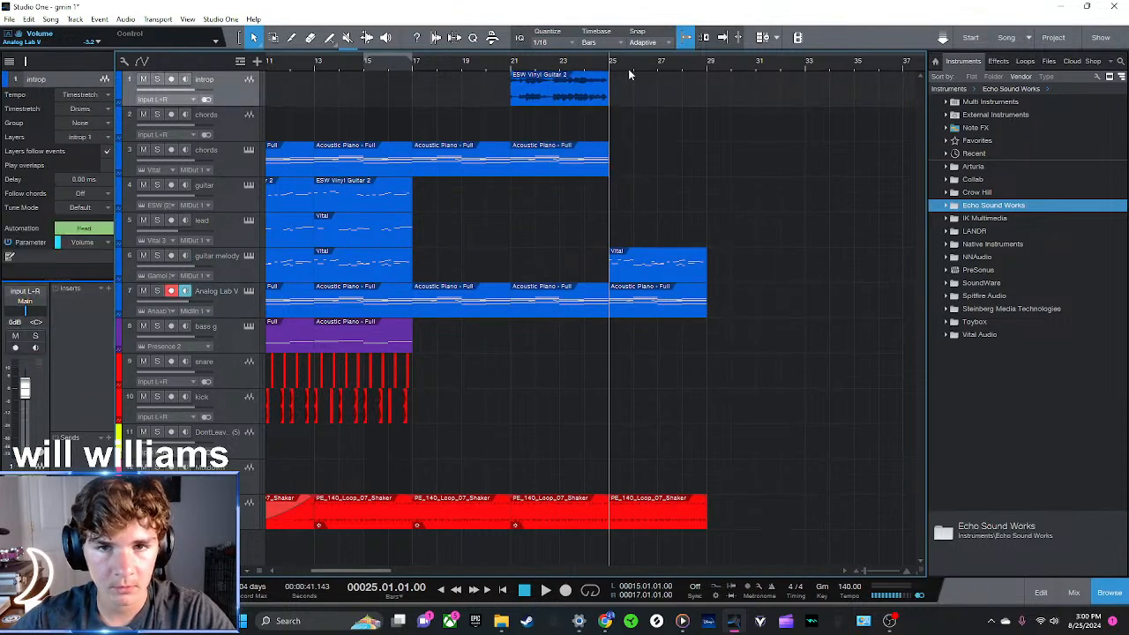
left_click(585, 166)
key("d")
key("space")
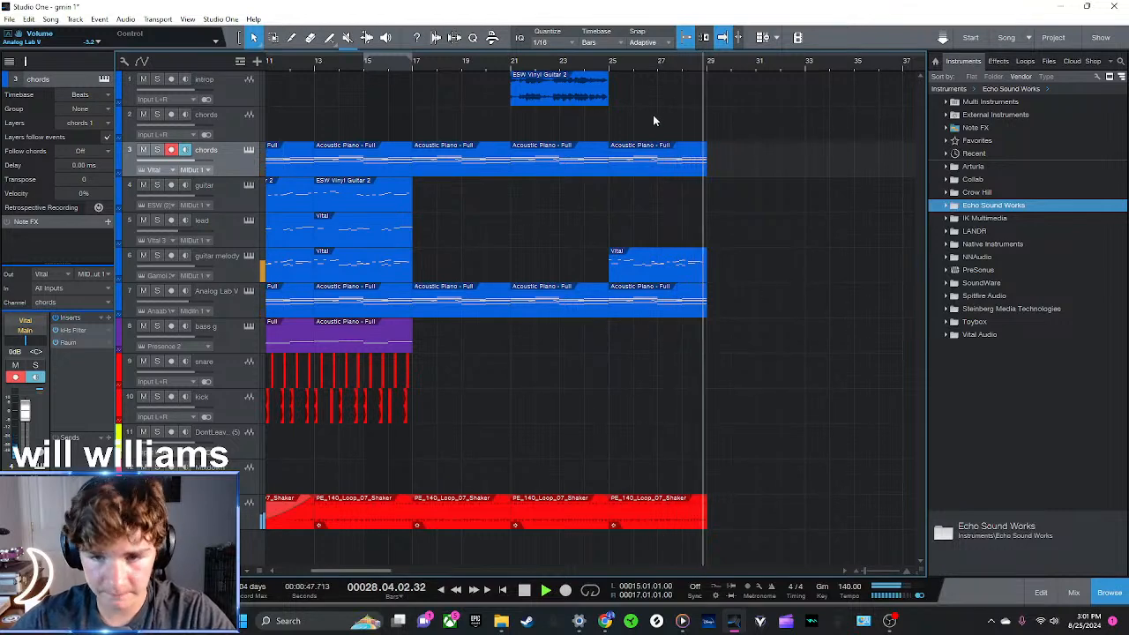
Duplicate the DontLeave Sweep FX clip and move the copy to bars 25 to 33, centred on bar 29
scroll(647, 61, "down", 2)
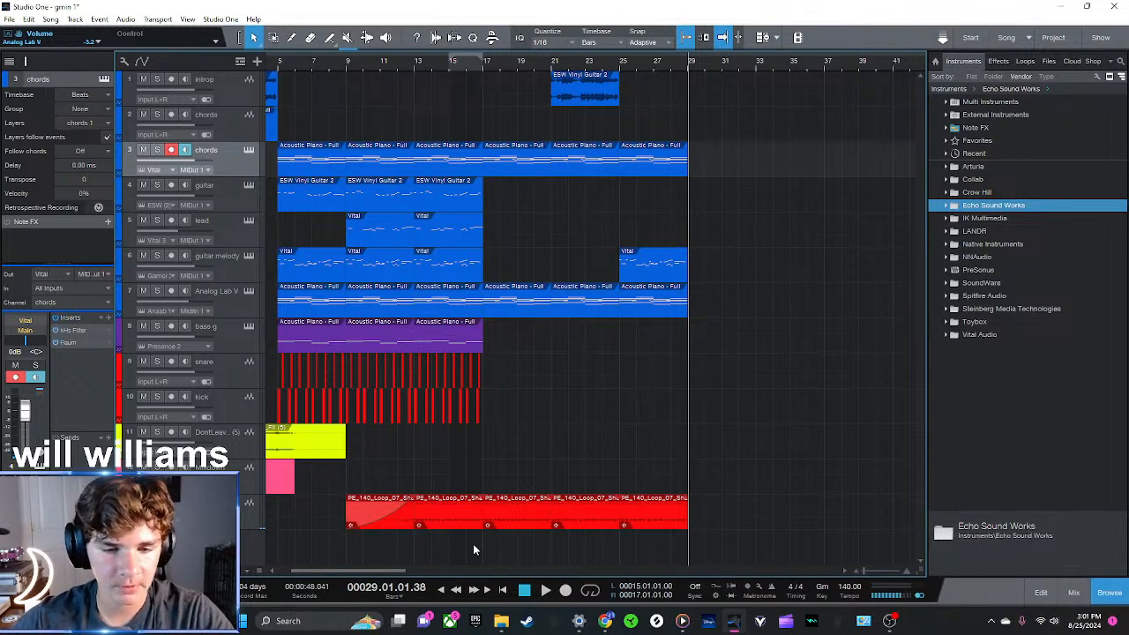
scroll(351, 64, "down", 3)
left_click(324, 447)
key("d")
left_click_drag(364, 434, 499, 450)
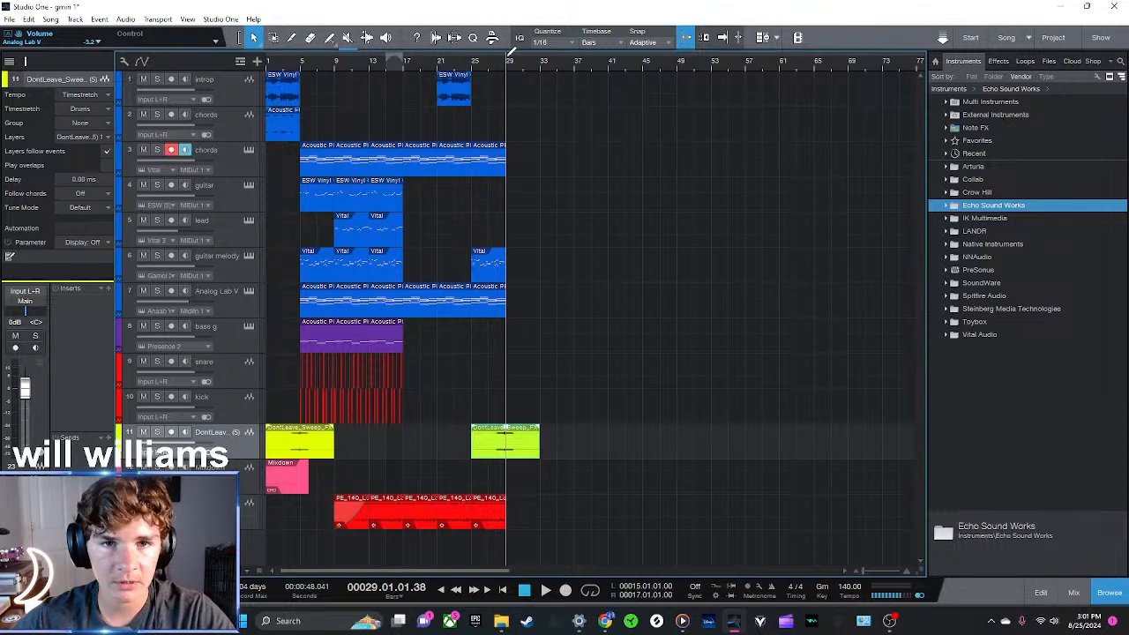
Play the transition into bar 29 from about bar 27.3 to check the copied sweep
scroll(516, 69, "up", 8)
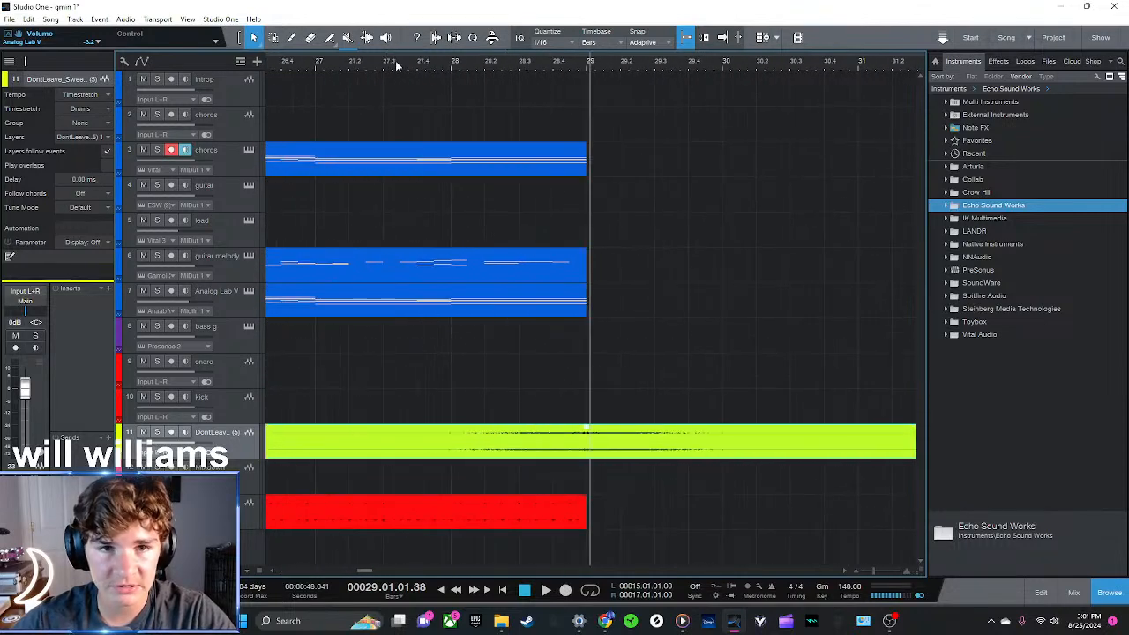
left_click(400, 64)
key("space")
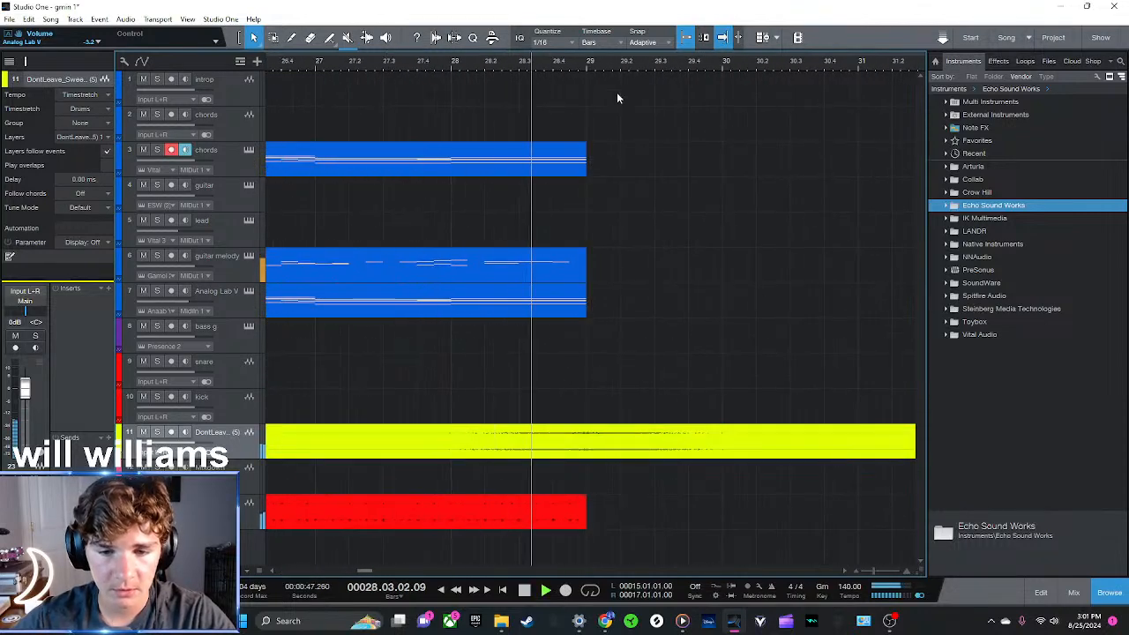
scroll(592, 64, "down", 10)
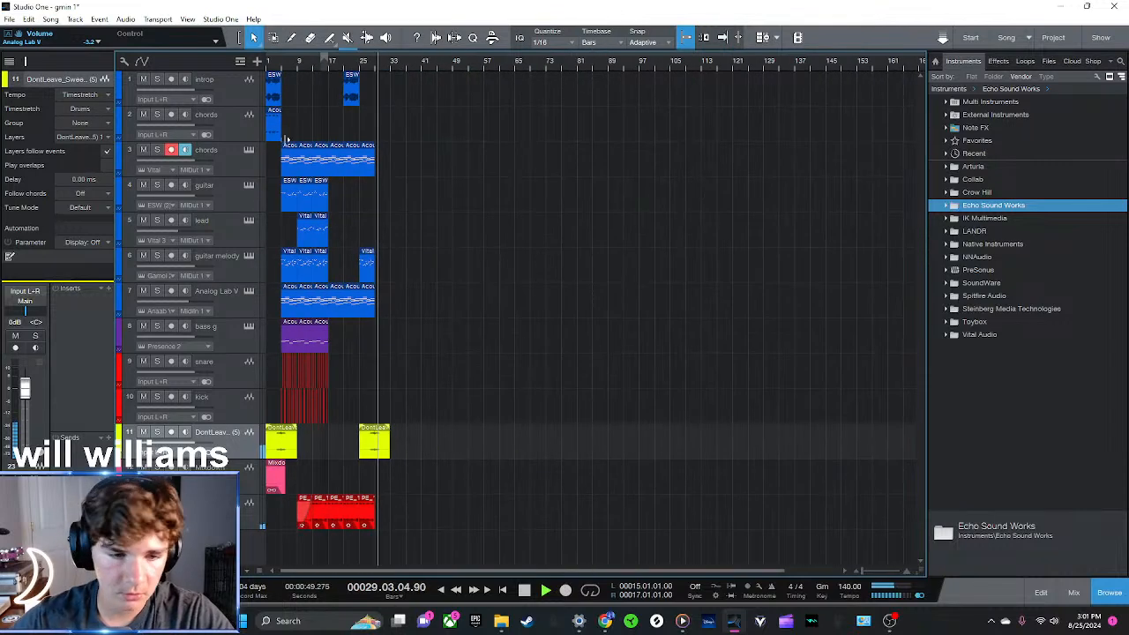
key("space")
Copy the intro's Mixdown clip to bar 17, play from there, and shorten the copy to end at bar 21
scroll(282, 62, "up", 3)
left_click_drag(298, 481, 443, 481)
left_click(401, 89)
key("space")
left_click_drag(439, 477, 435, 475)
left_click(471, 486)
Duplicate the shortened Mixdown clip into bars 21 to 25 and merge both pieces into one event from bar 17
left_click(427, 478)
key("d")
left_click(505, 472)
key("g")
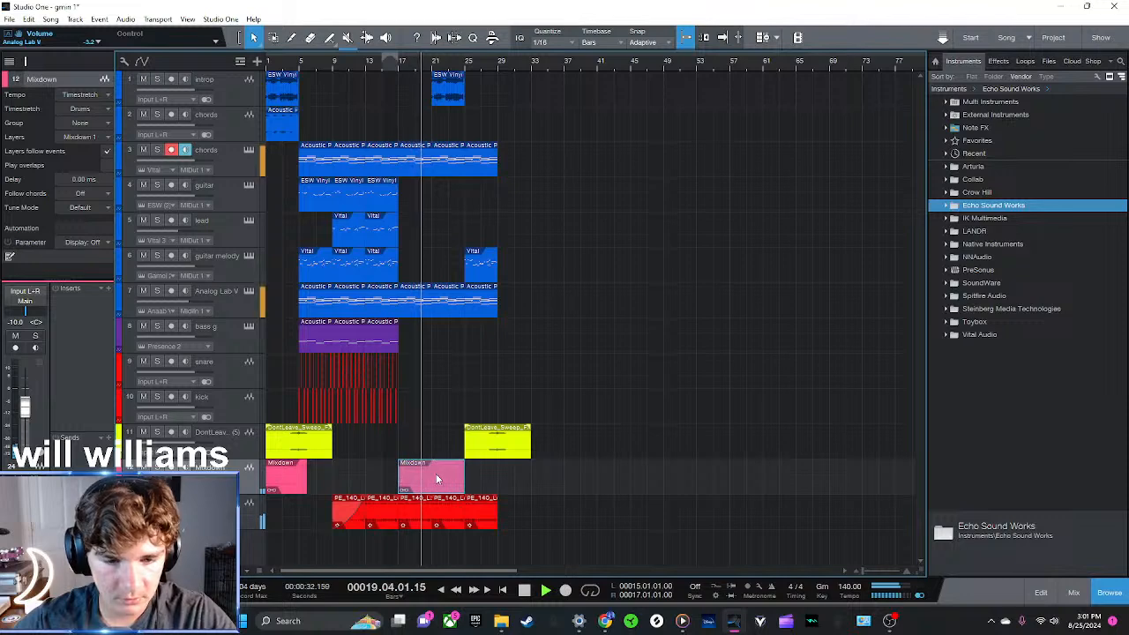
left_click(592, 455)
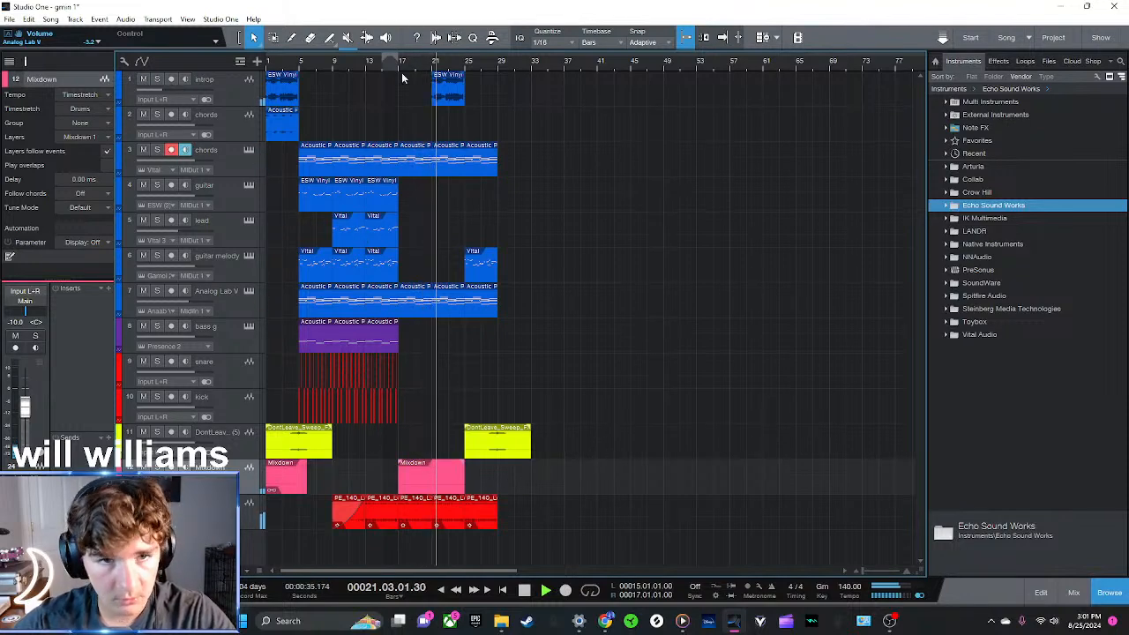
key("space")
Add a Vital instrument on a new track, load the ambience preset, and try out a few notes
left_click_drag(976, 346, 272, 423)
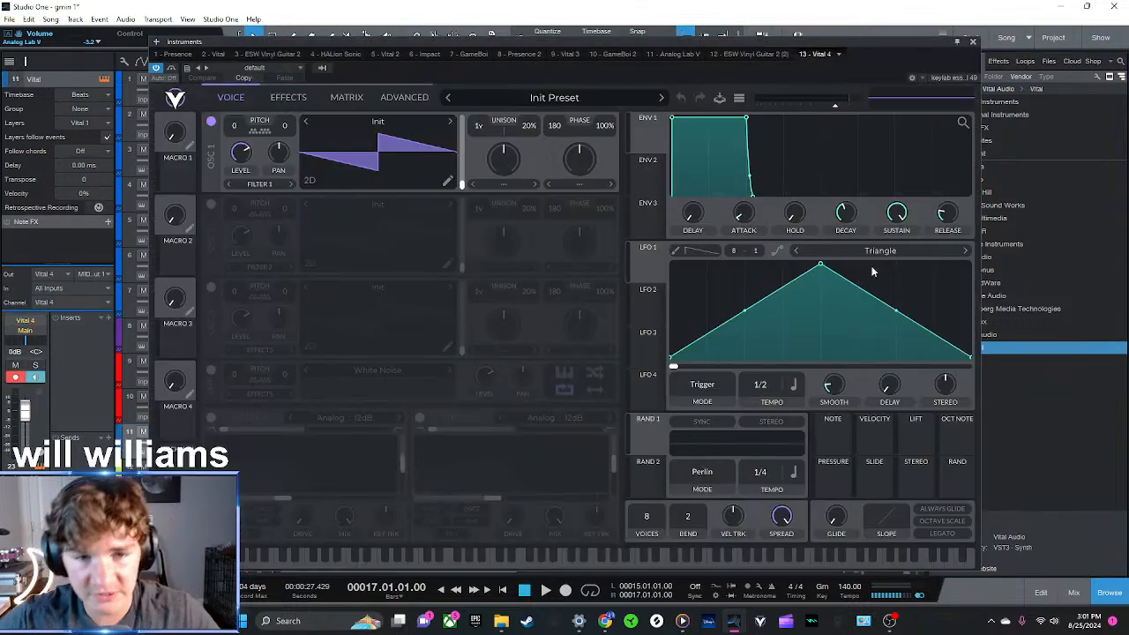
left_click(569, 100)
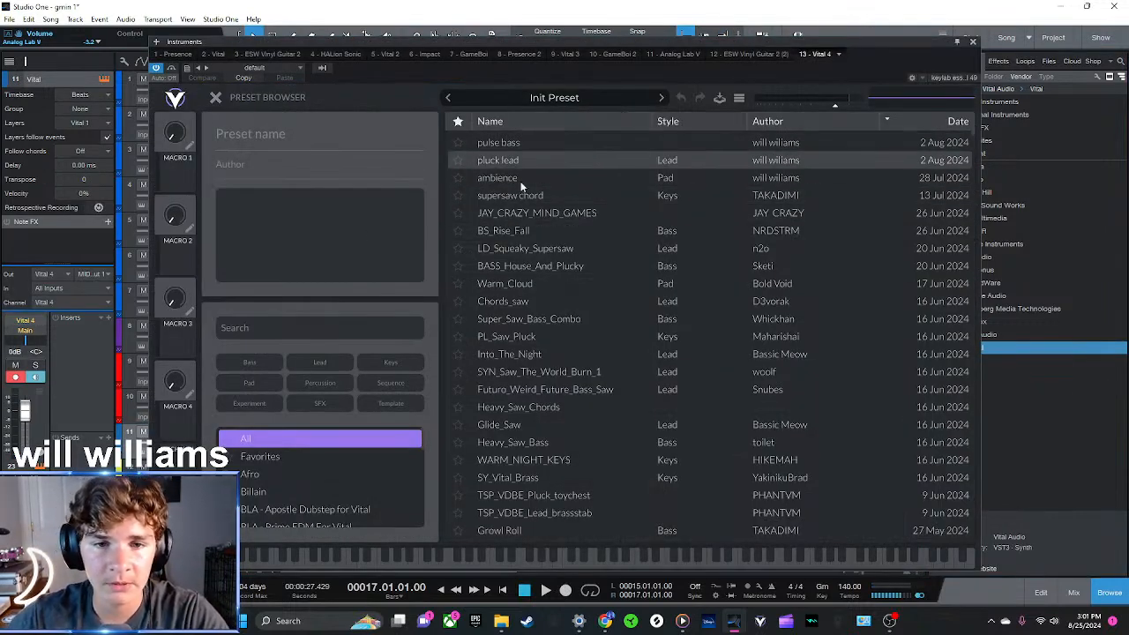
left_click(512, 179)
left_click(215, 97)
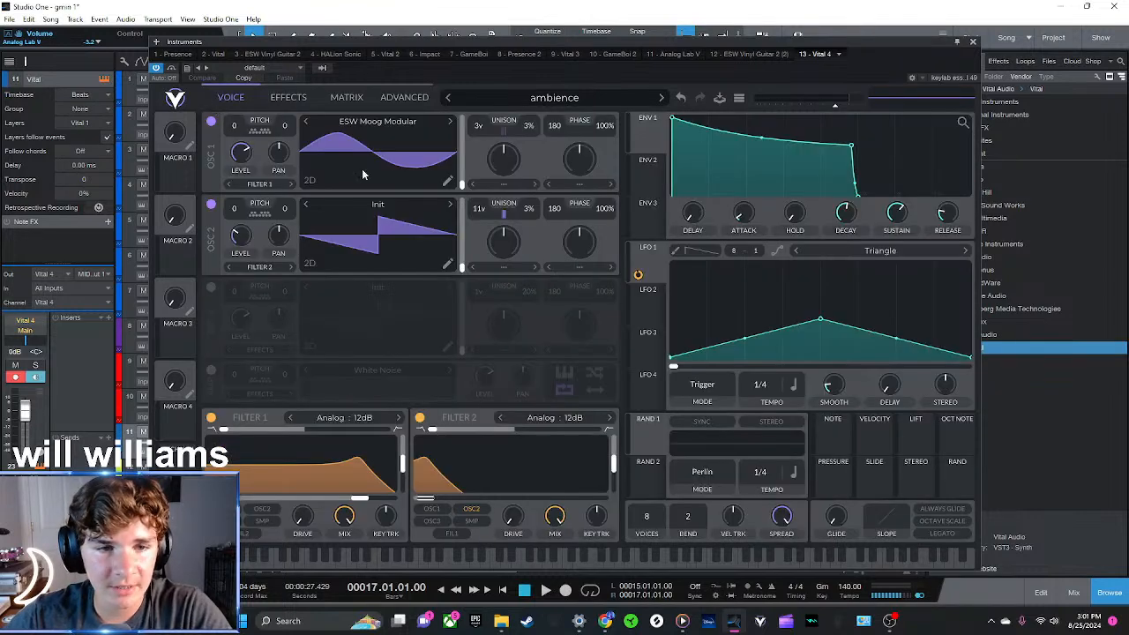
left_click(541, 561)
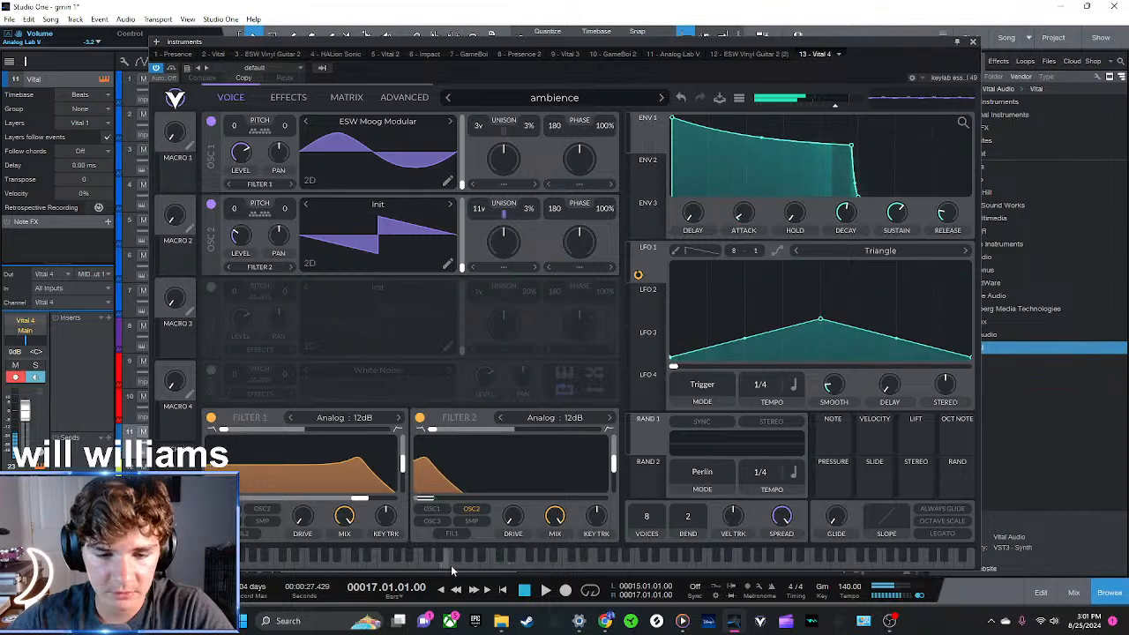
left_click(735, 563)
left_click(709, 565)
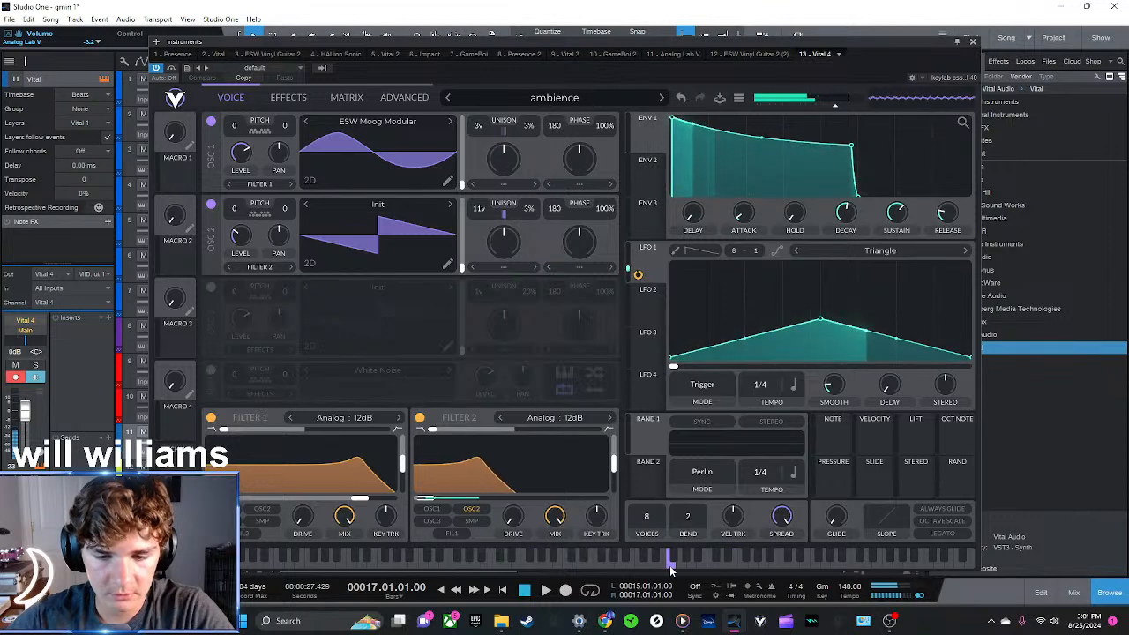
left_click(973, 43)
Create an empty part on the Vital track from bar 17 to 25 and open it for note editing
scroll(557, 419, "down", 1)
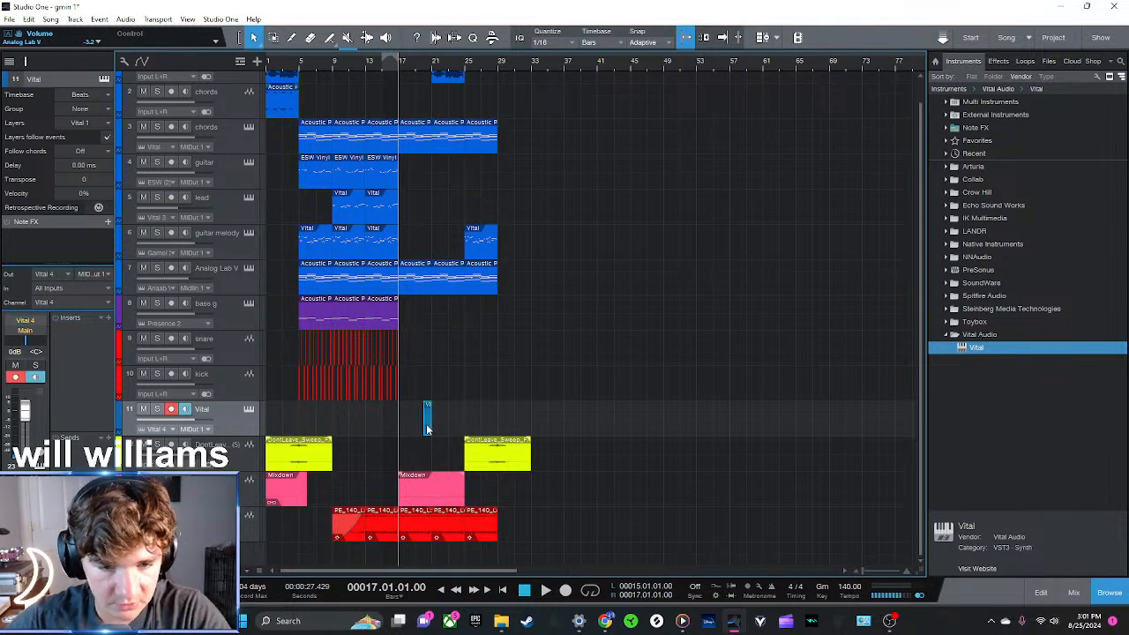
left_click_drag(401, 426, 465, 428)
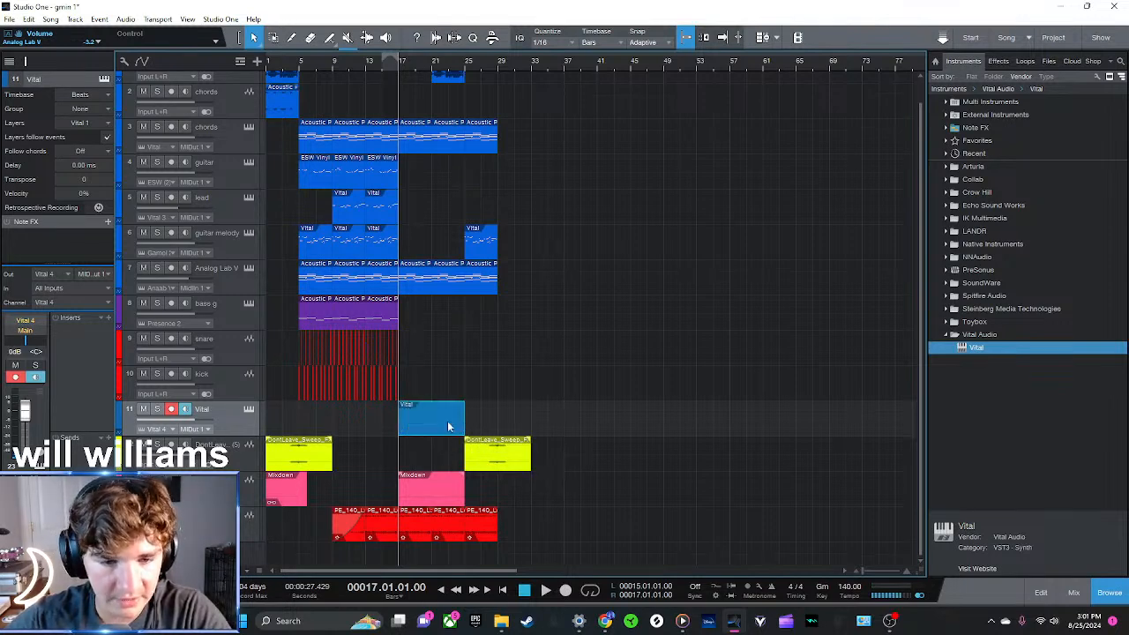
double_click(448, 424)
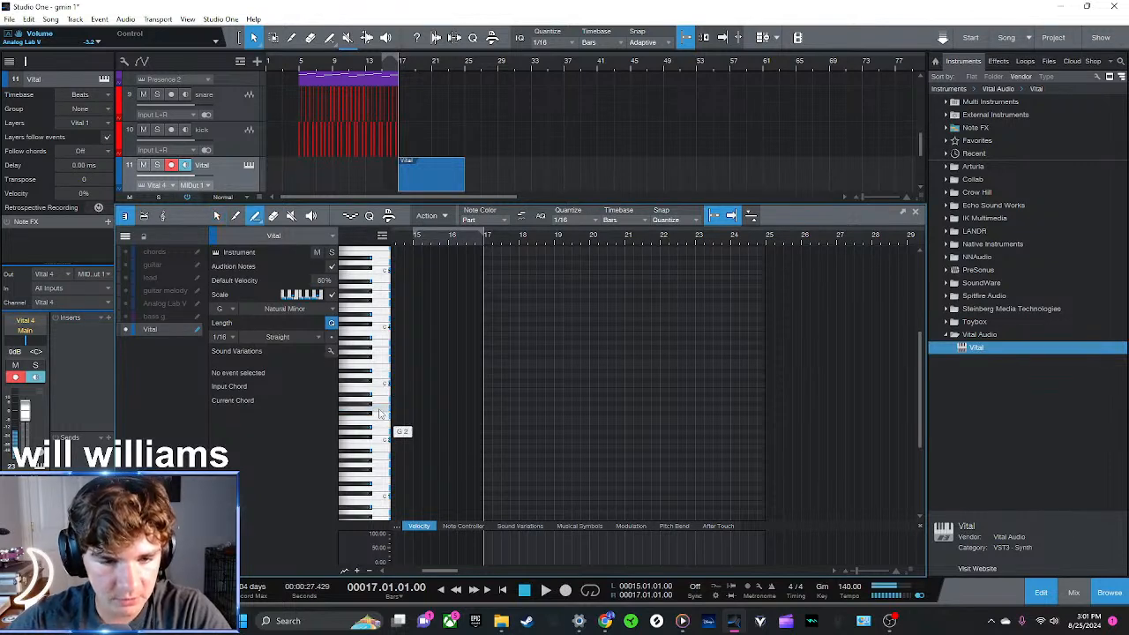
Draw a single G 3 note spanning bars 17 to 25 in the Vital part and close the note editor
left_click(496, 351)
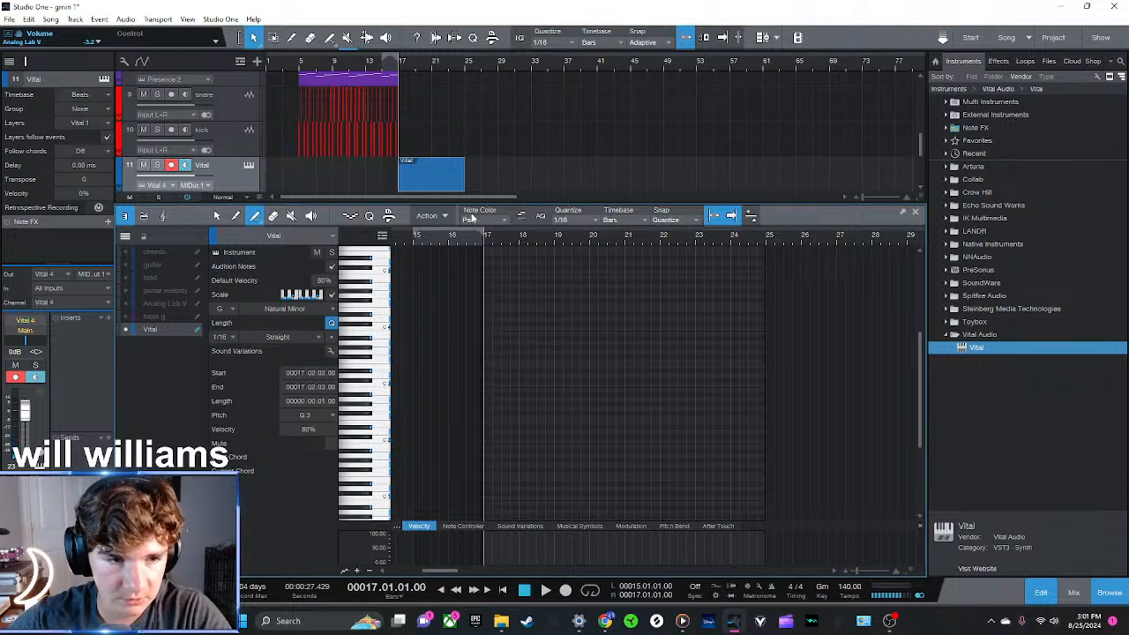
scroll(544, 272, "up", 5)
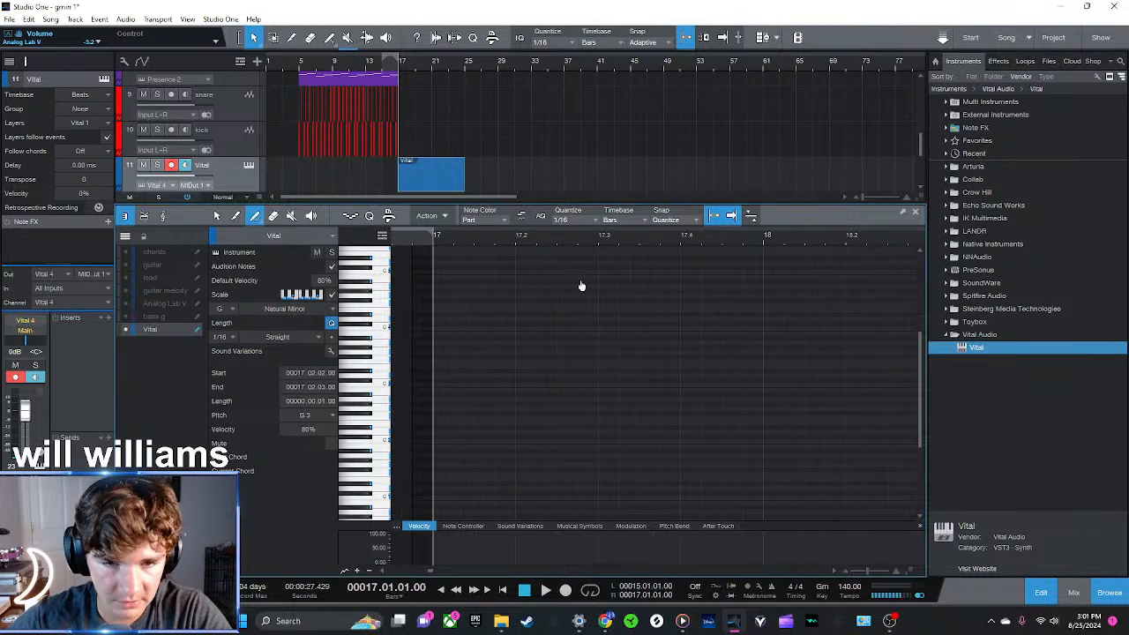
left_click(451, 346)
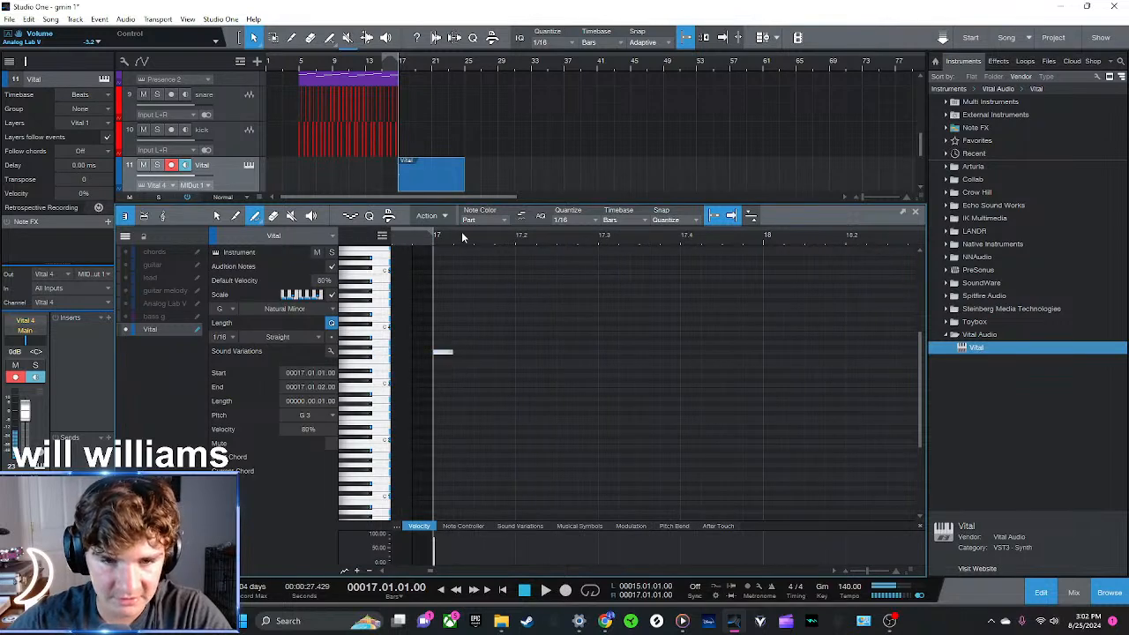
scroll(428, 350, "down", 5)
left_click_drag(419, 351, 820, 395)
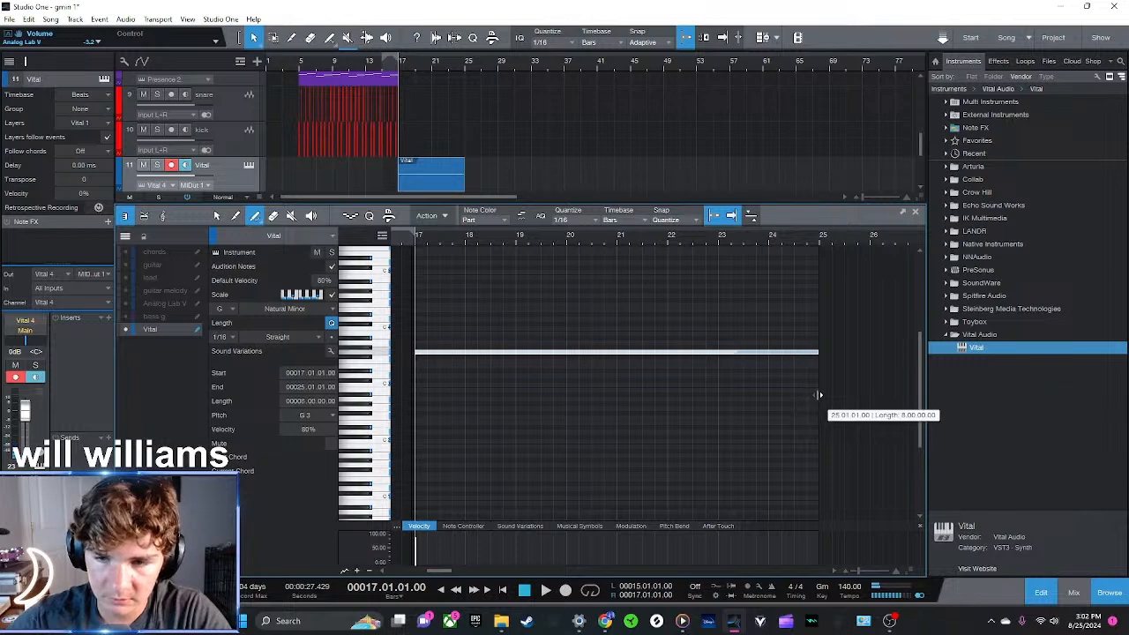
left_click(914, 212)
Play the new Vital part, lower its track volume to -9.3 dB, and rename the track ambience in blue
key("space")
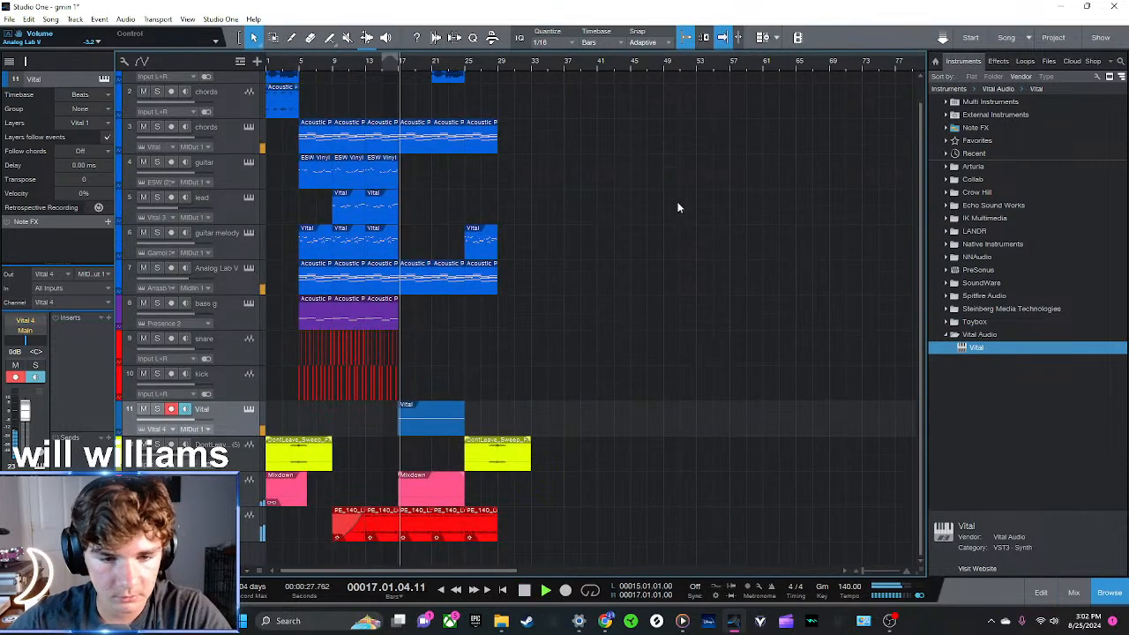
left_click(122, 410)
left_click(131, 411)
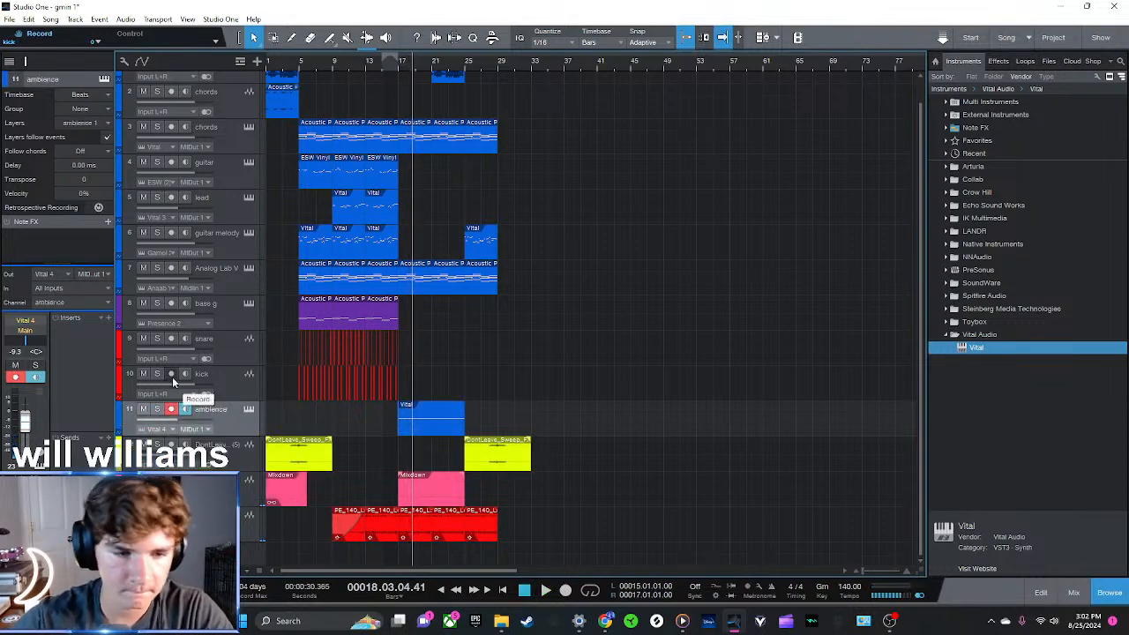
Rename the Mixdown track ambience and colour it the same blue as the other melodic tracks
left_click(122, 489)
left_click(132, 492)
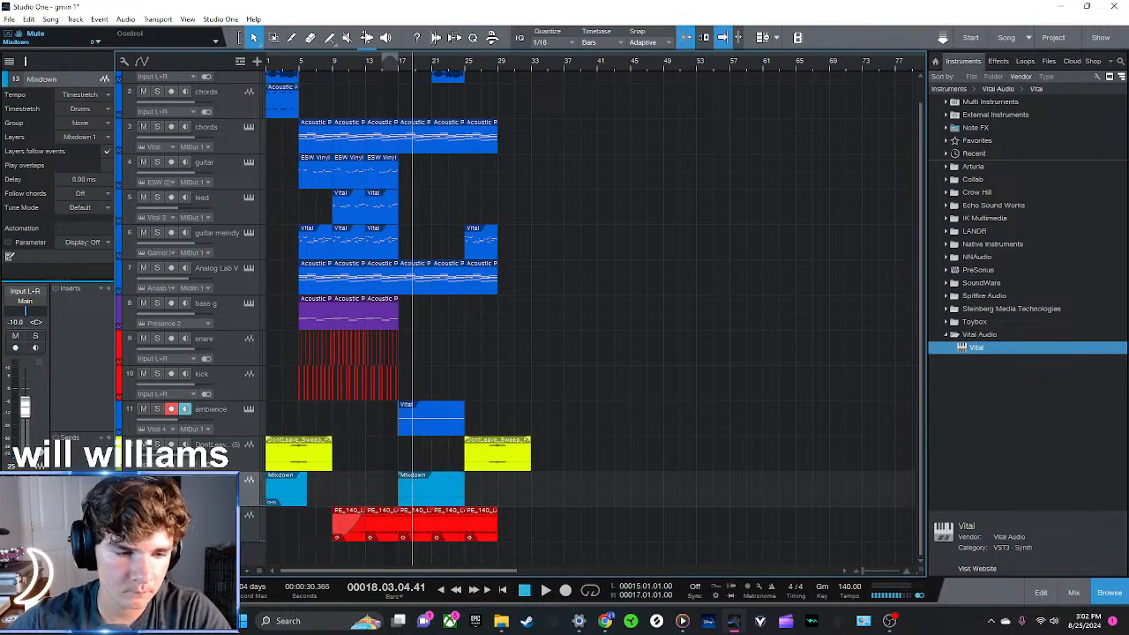
left_click(122, 488)
left_click(131, 484)
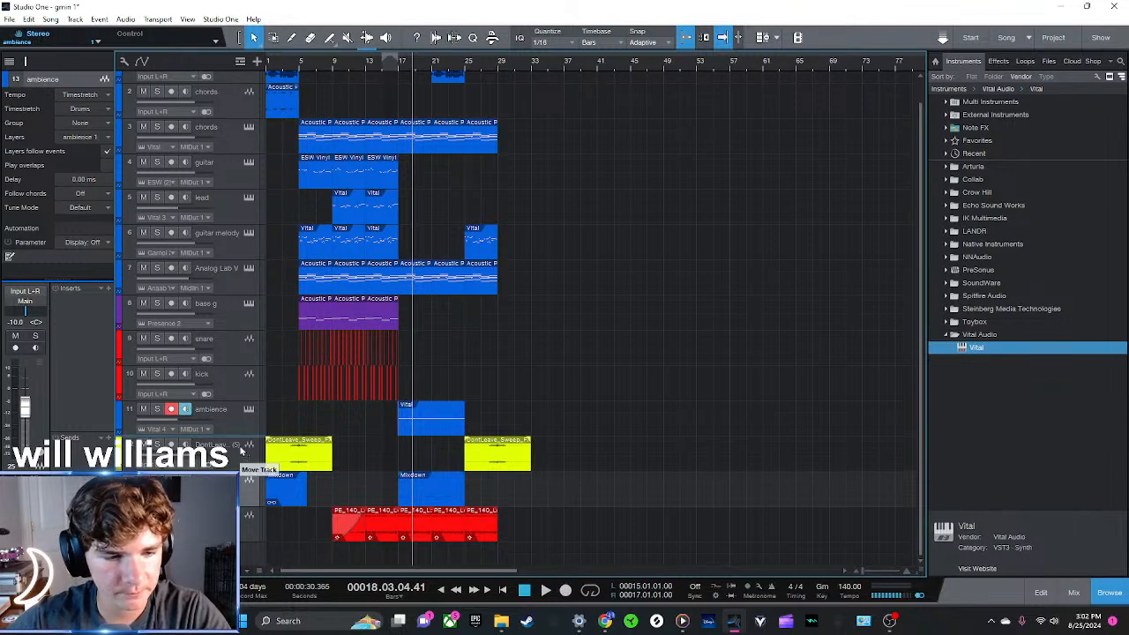
Reorder the tracks so both ambience tracks sit above the bass, the shaker below the kick, and the sweep last
left_click_drag(242, 452, 247, 480)
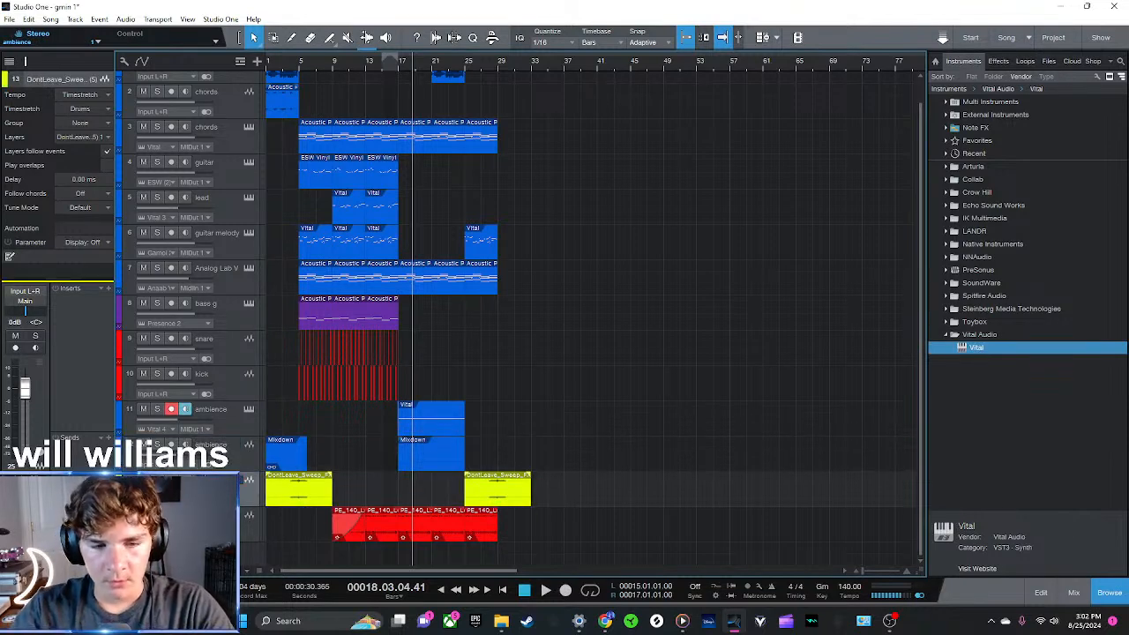
left_click_drag(242, 520, 261, 403)
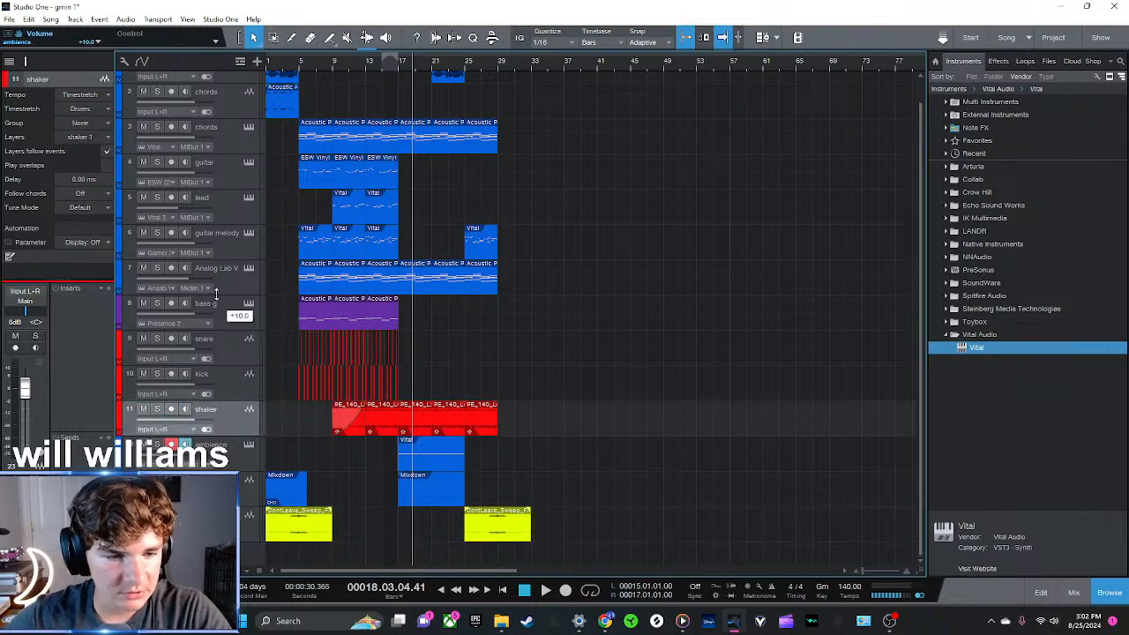
left_click_drag(249, 445, 250, 337)
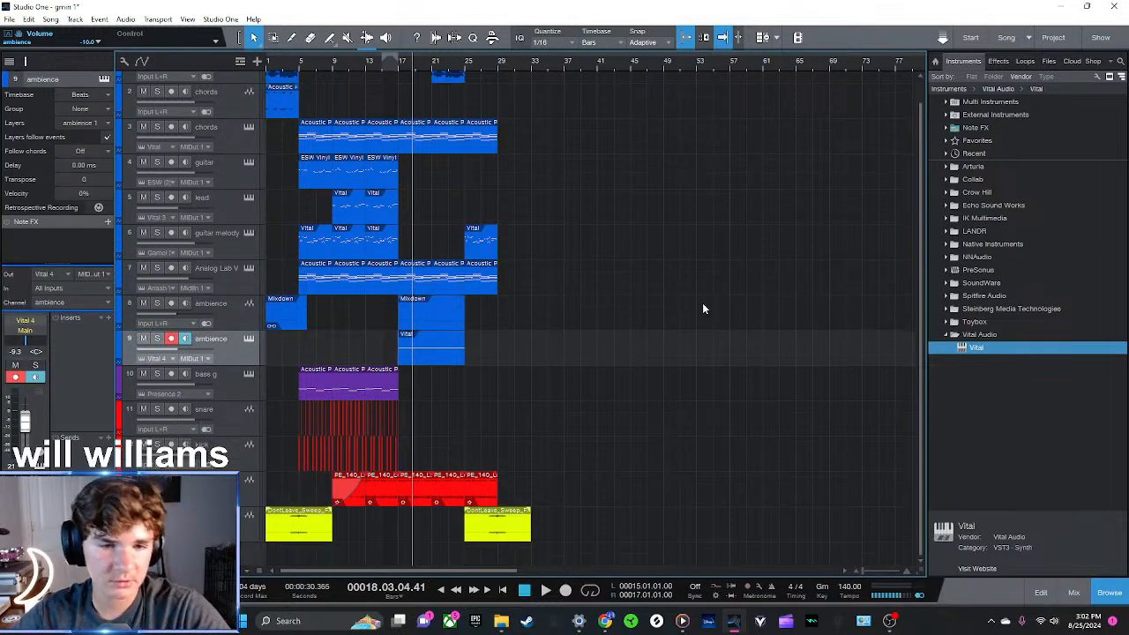
Play the arrangement from bar 13, lower the Vital ambience track to -19.9 dB, and return the playhead to bar 25
left_click(370, 65)
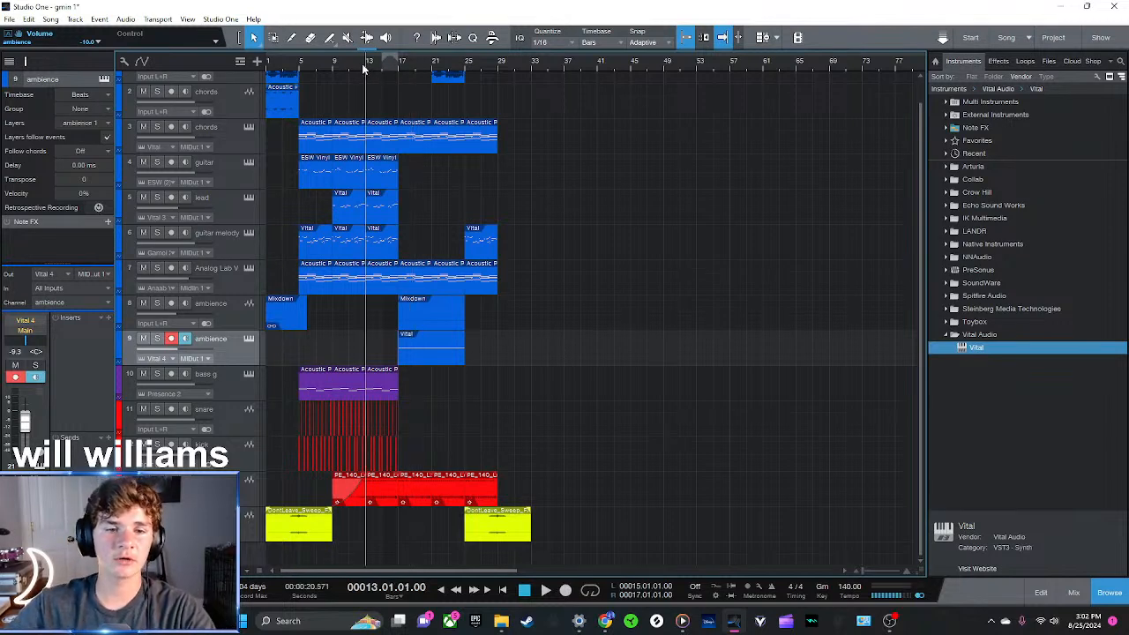
key("space")
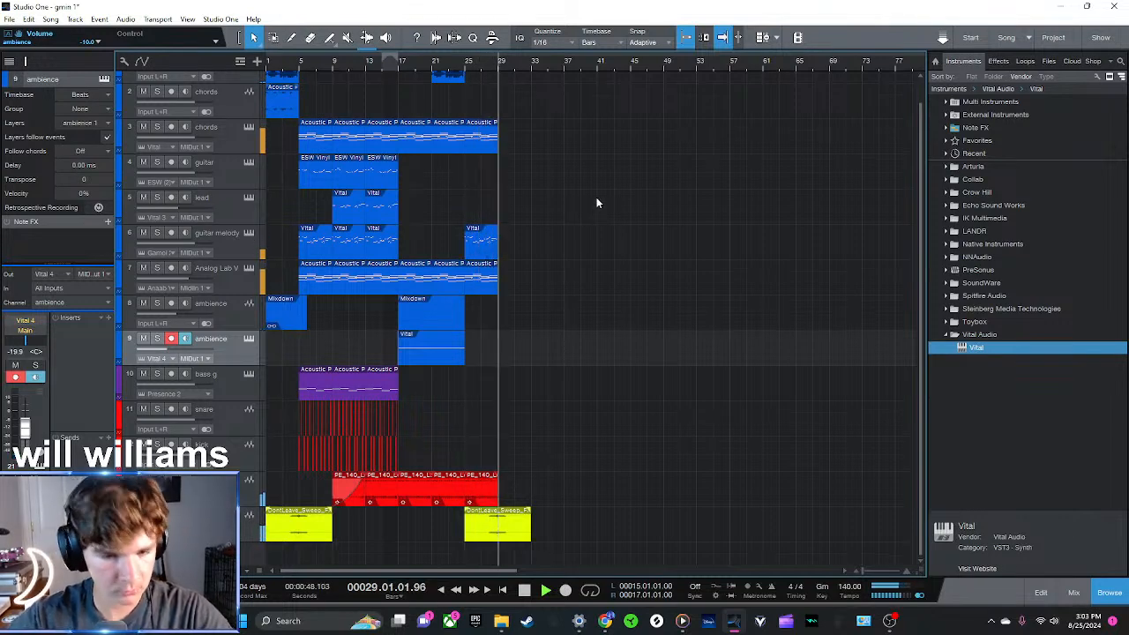
left_click(466, 66)
left_click_drag(465, 67, 476, 91)
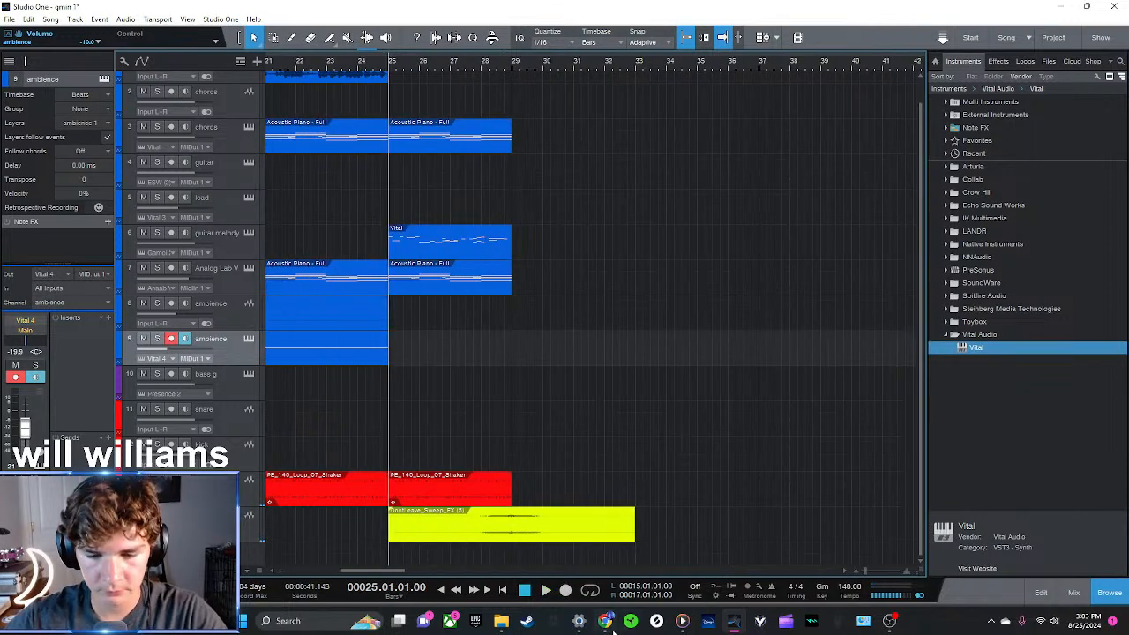
Switch to Splice in the browser and replace the shaker search with a search for drums
left_click_drag(0, 211, 809, 126)
left_click(976, 123)
key("F11")
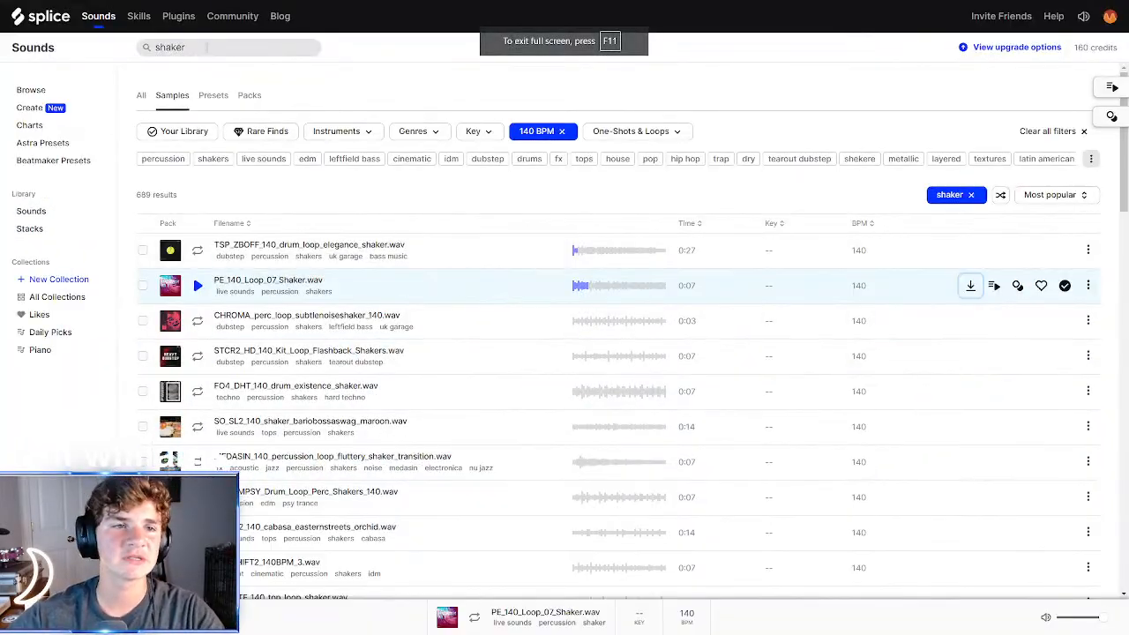
left_click_drag(203, 47, 2, 38)
key("BackSpace")
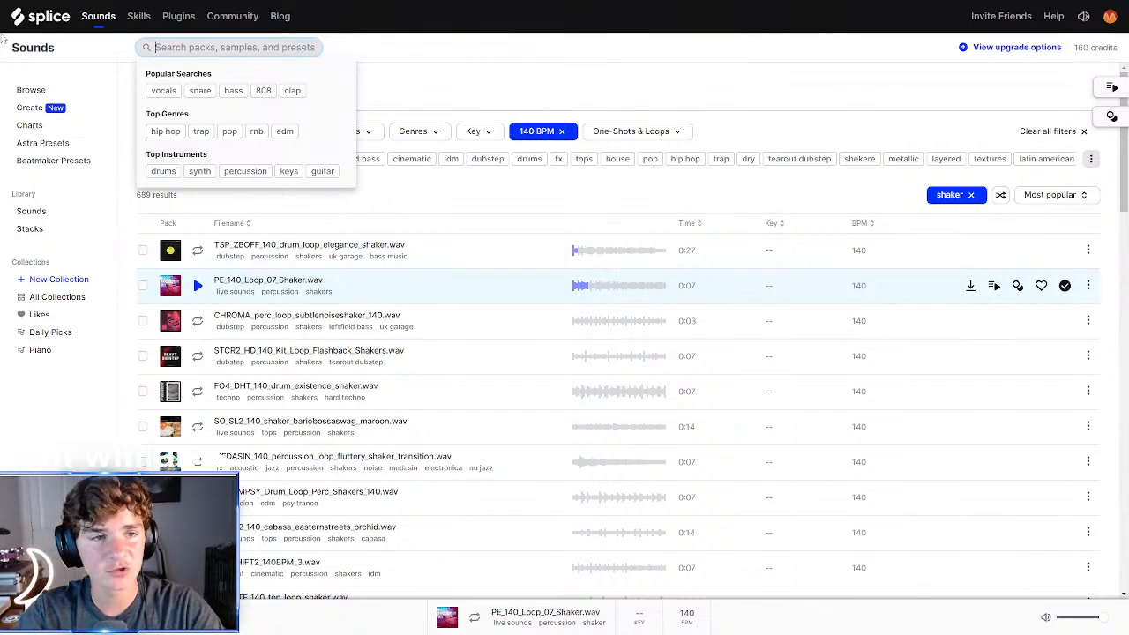
type("drums")
key("Return")
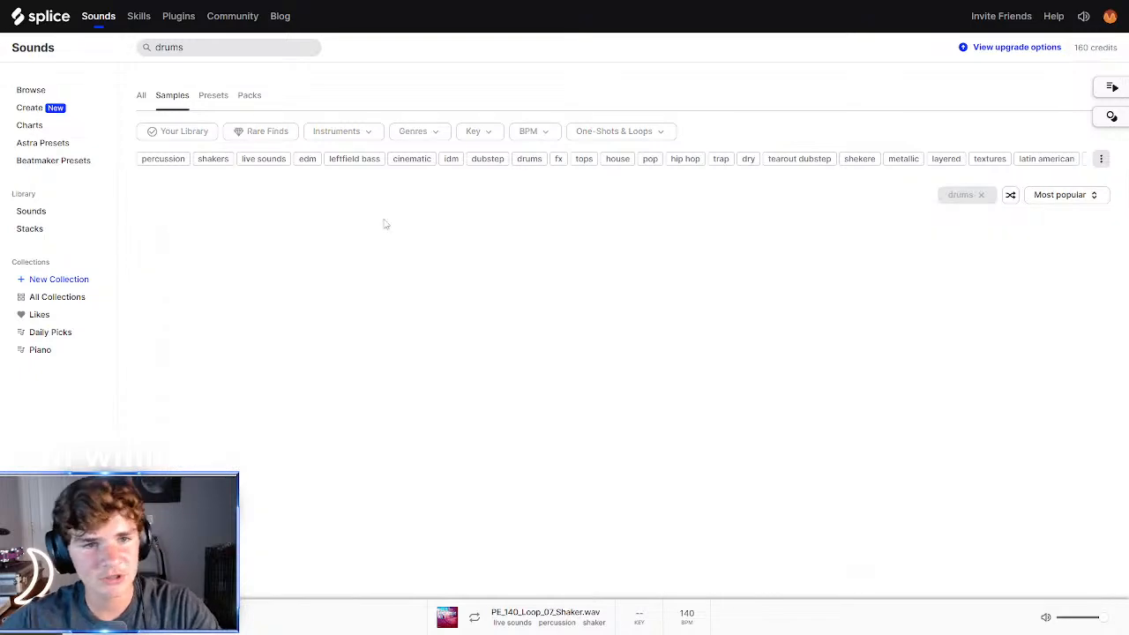
Filter the drum samples by the pop genre
left_click(420, 131)
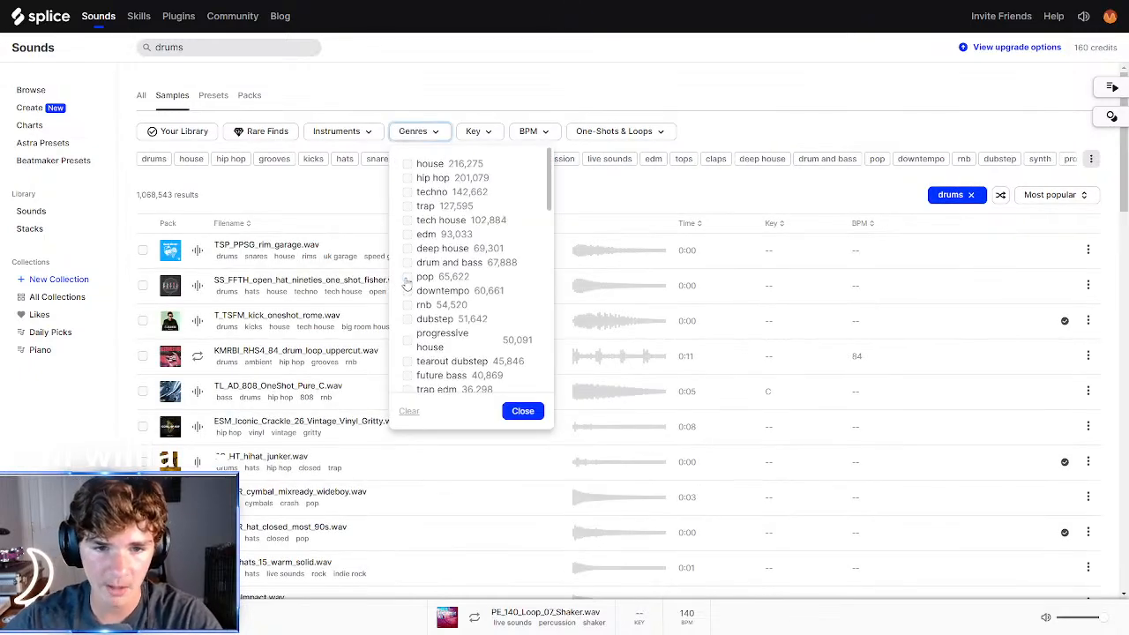
left_click(408, 277)
left_click(522, 411)
Audition the OLIVER hat, clap, snare, kick and drum loop samples in the pop drum results
left_click(200, 251)
left_click(200, 286)
left_click(201, 321)
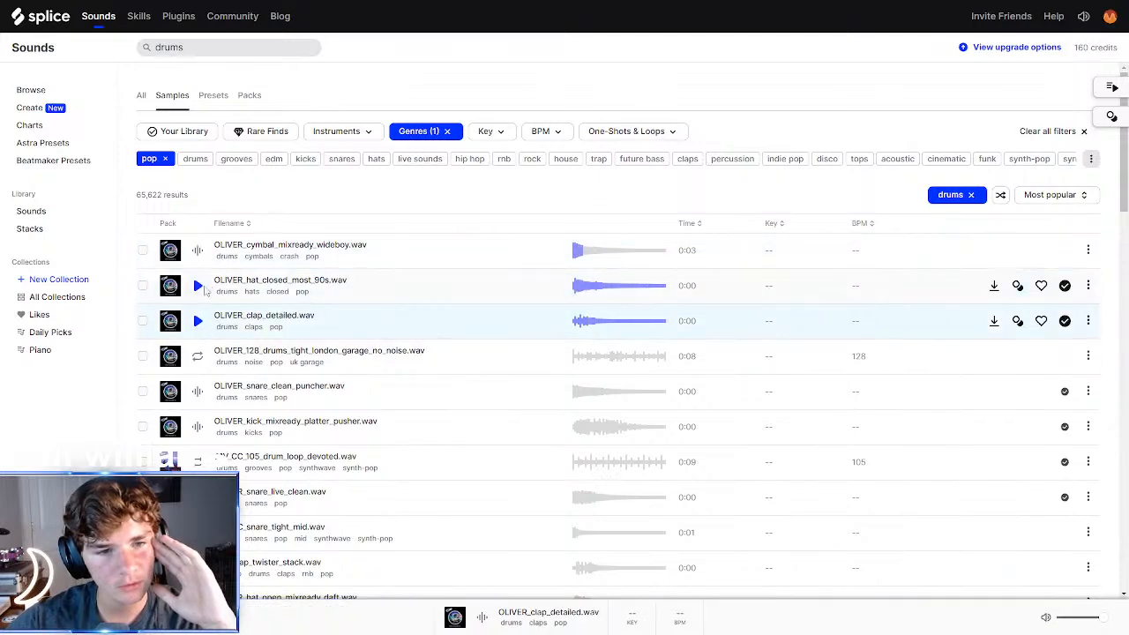
left_click(198, 358)
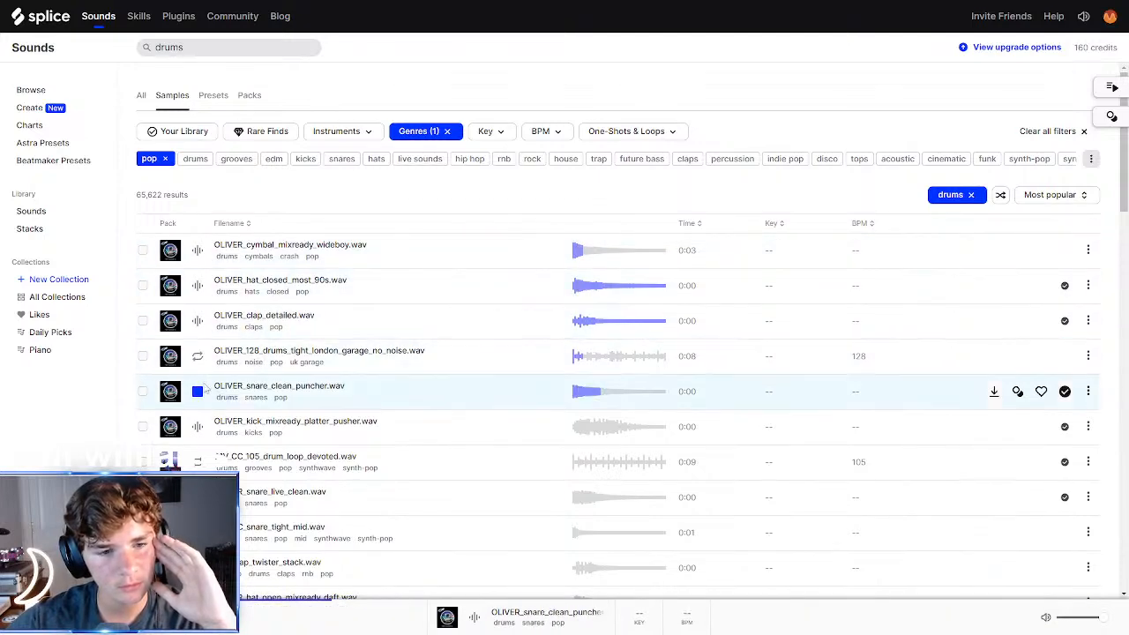
left_click(200, 391)
scroll(199, 388, "down", 1)
left_click(197, 370)
scroll(197, 371, "down", 1)
left_click(196, 374)
scroll(195, 380, "down", 1)
left_click(196, 390)
scroll(195, 389, "down", 1)
left_click(197, 370)
Preview RSL_clap_twister_stack.wav, add it to the library and download it
left_click(200, 334)
left_click(1064, 332)
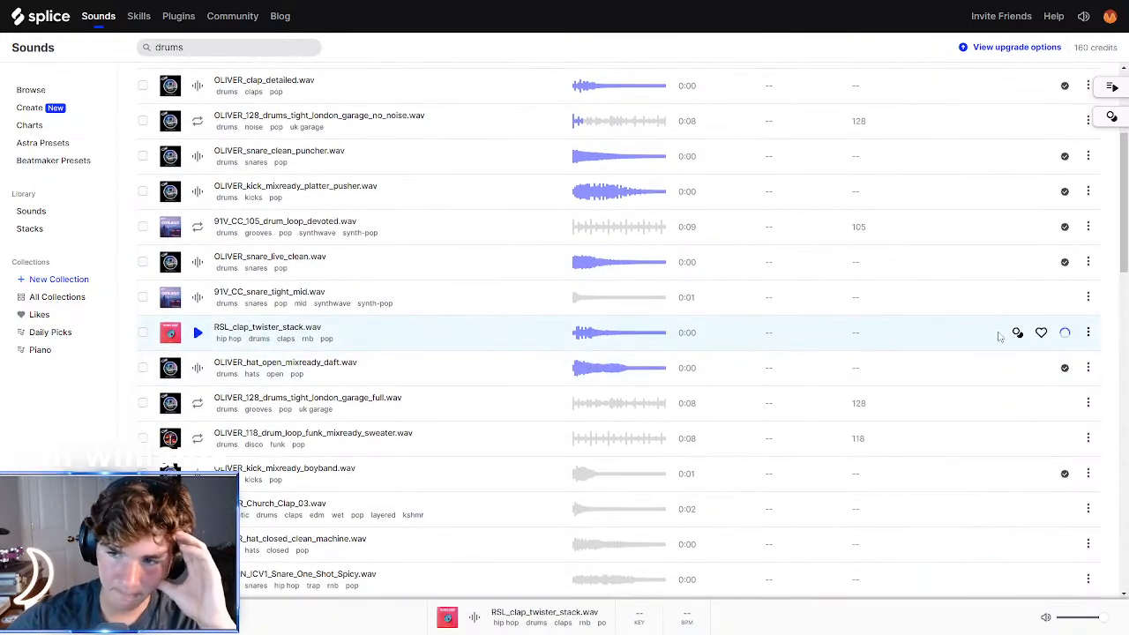
left_click(995, 334)
Compare the 91V_CC snare, OLIVER boyband kick and KSHMR church clap, and download OLIVER_kick_mixready_boyband.wav
left_click(196, 298)
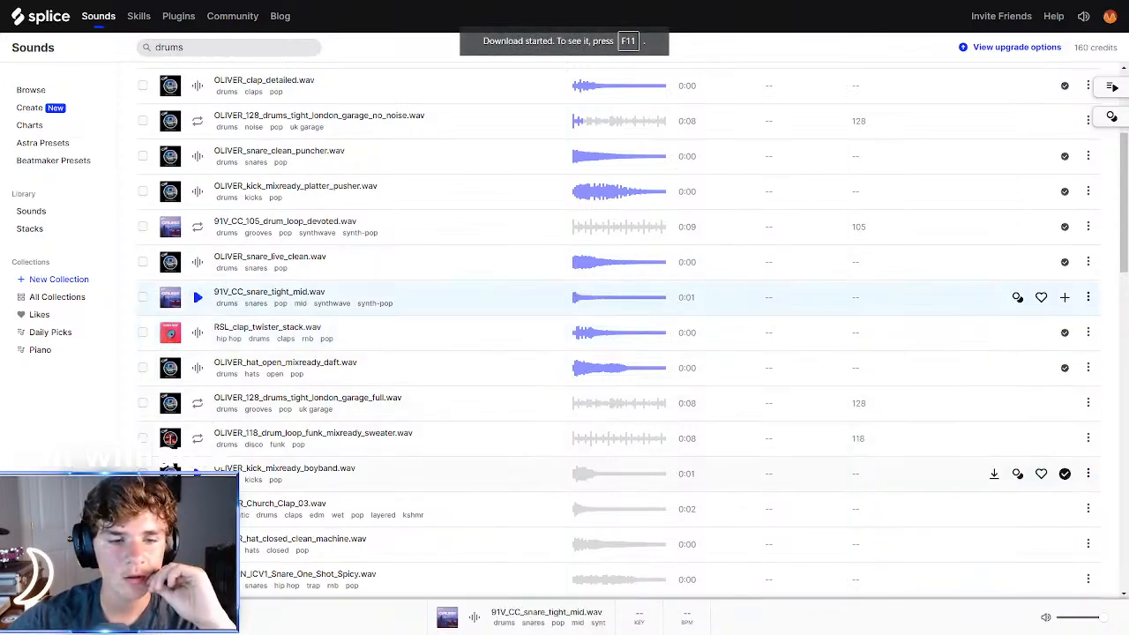
left_click(197, 471)
key("Down")
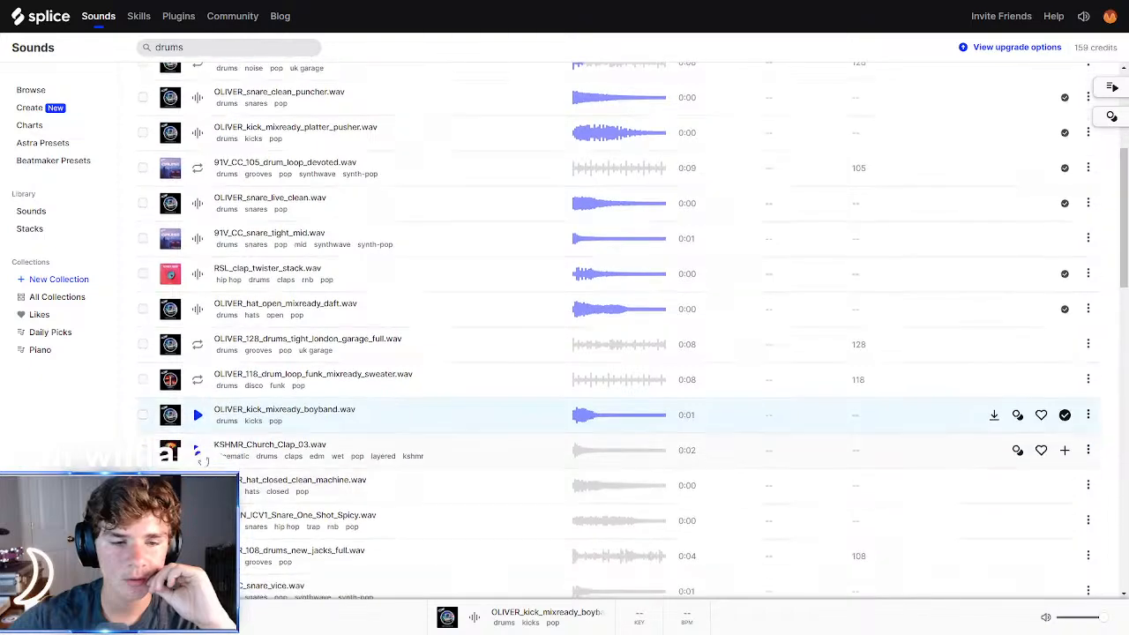
left_click(196, 414)
left_click(994, 414)
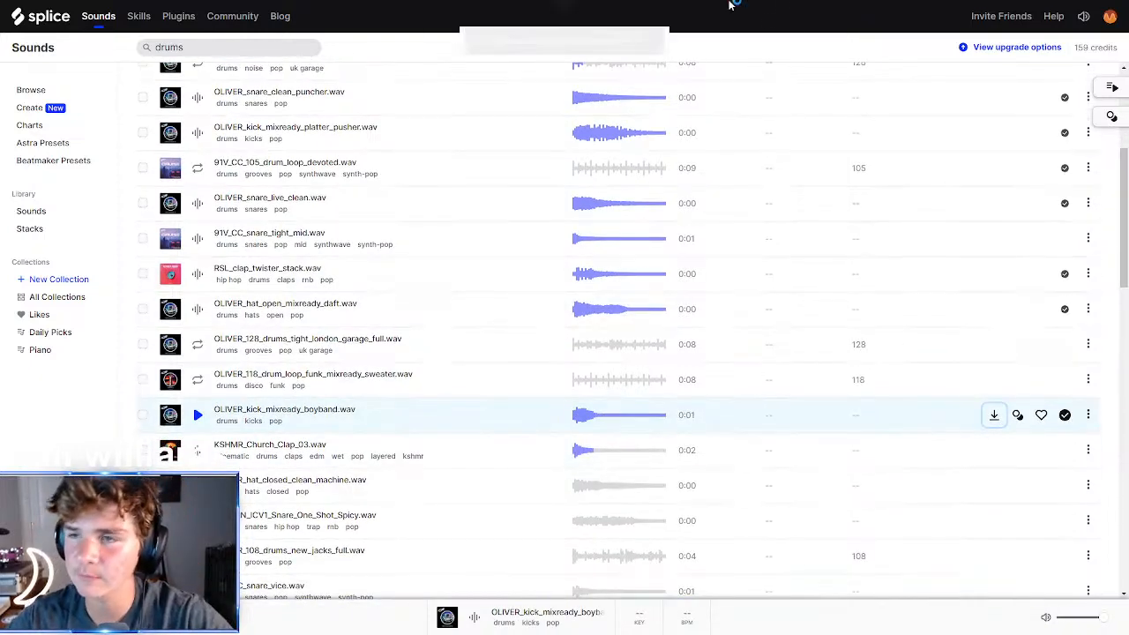
Switch to Studio One and import the downloaded kick and clap samples onto new tracks at bar 25
key("F11")
left_click(1060, 6)
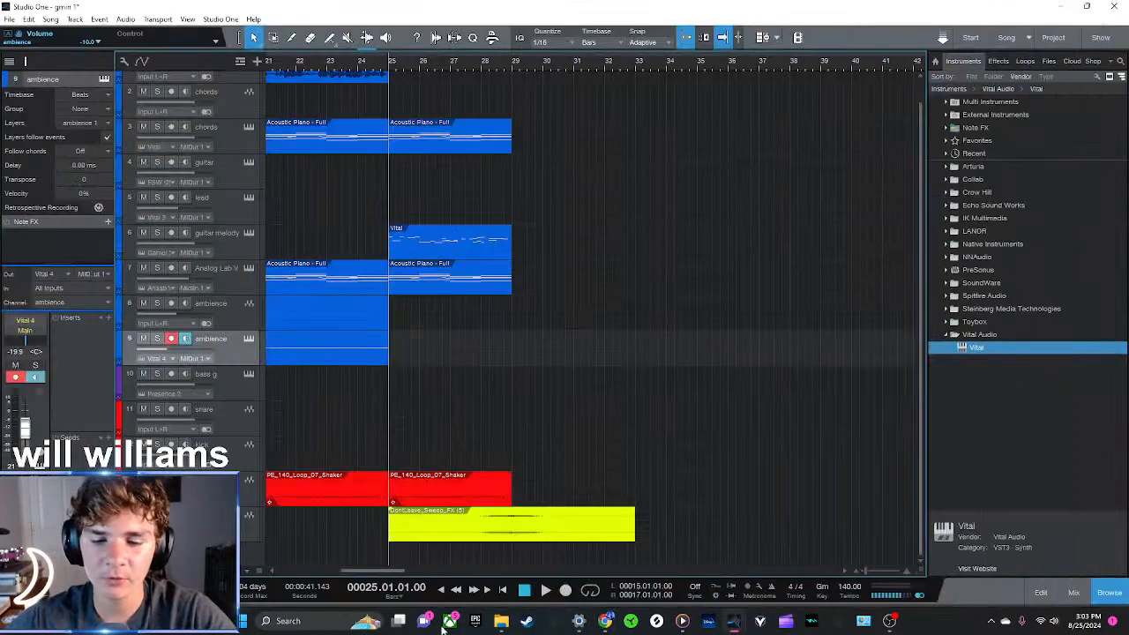
left_click(632, 621)
left_click(632, 621)
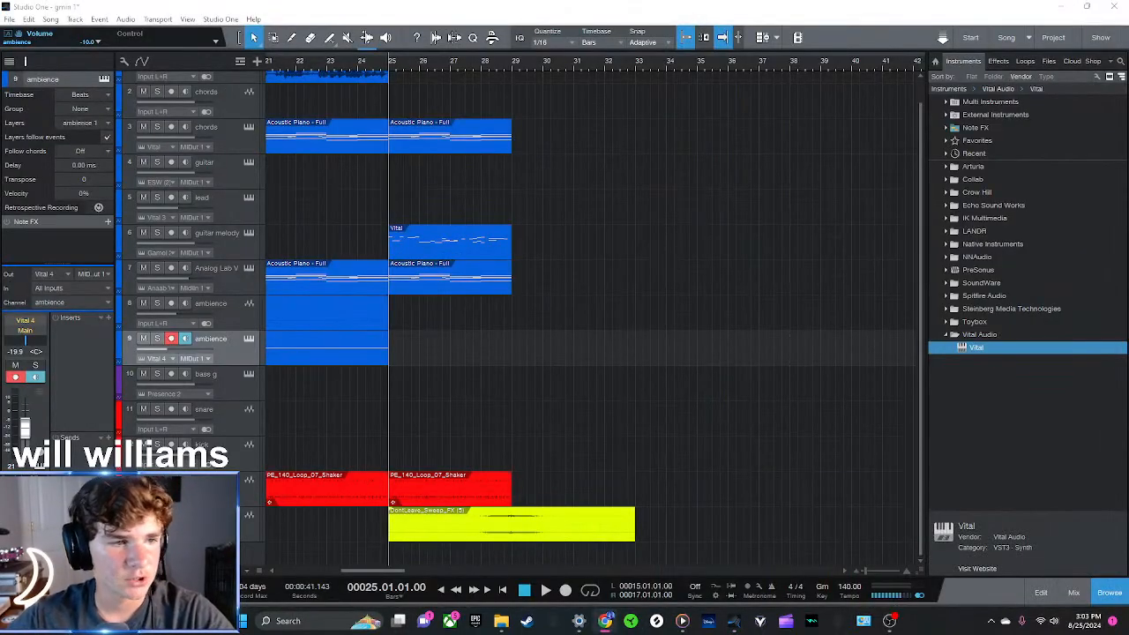
left_click_drag(397, 419, 392, 560)
scroll(471, 556, "down", 1)
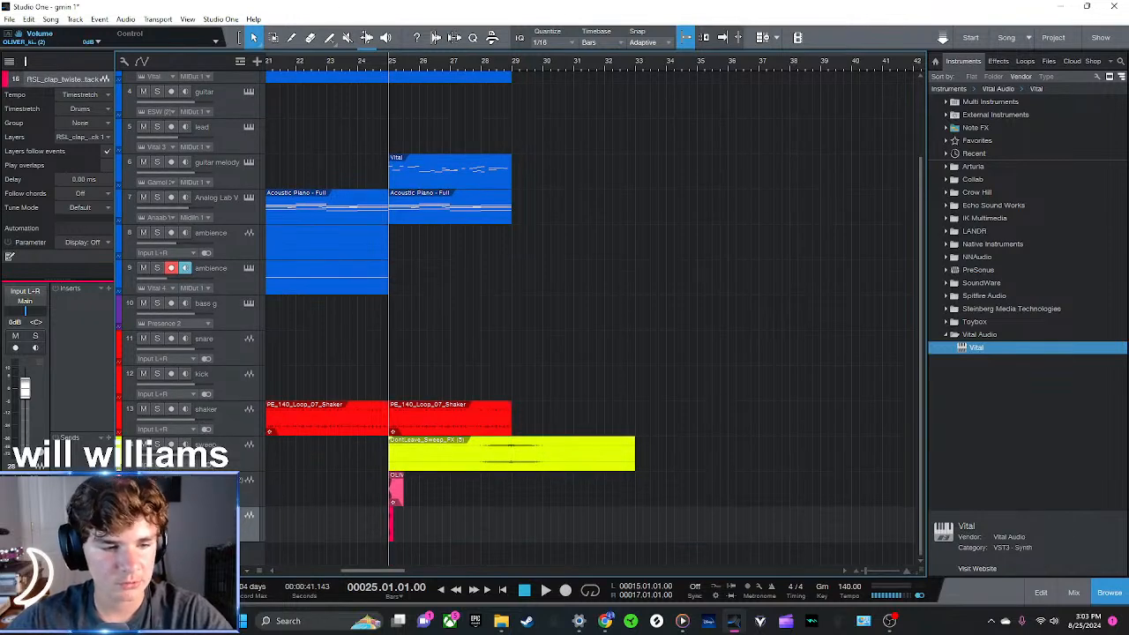
Colour the new kick and clap tracks red to match the other drum tracks
key("F3")
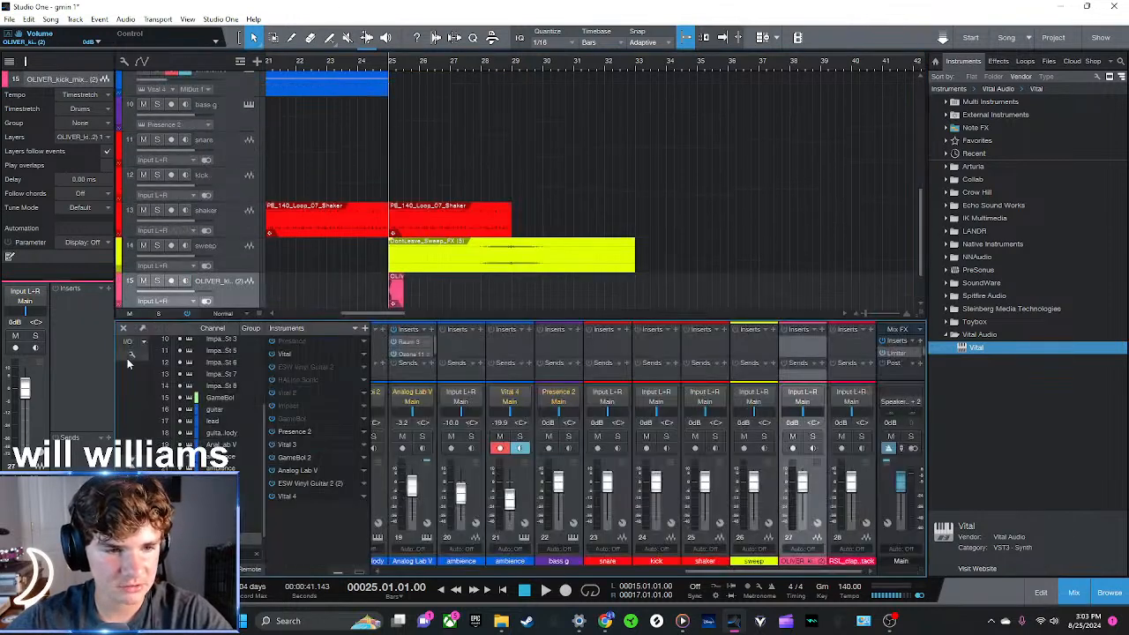
left_click(123, 328)
left_click(119, 489)
left_click(202, 494)
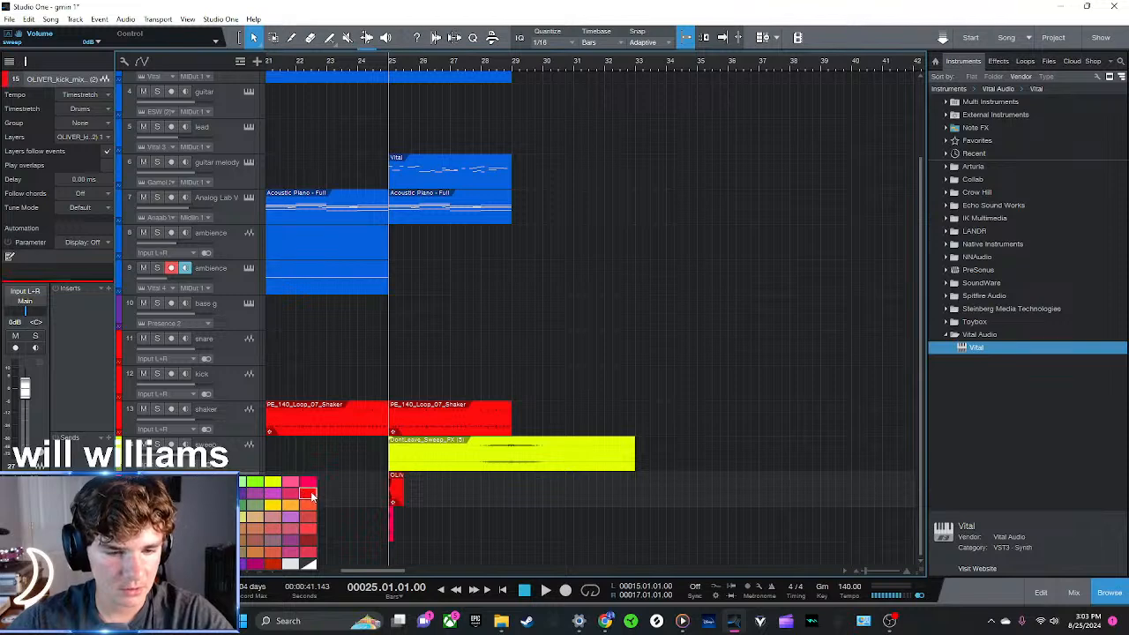
left_click(311, 497)
left_click(119, 523)
left_click(119, 523)
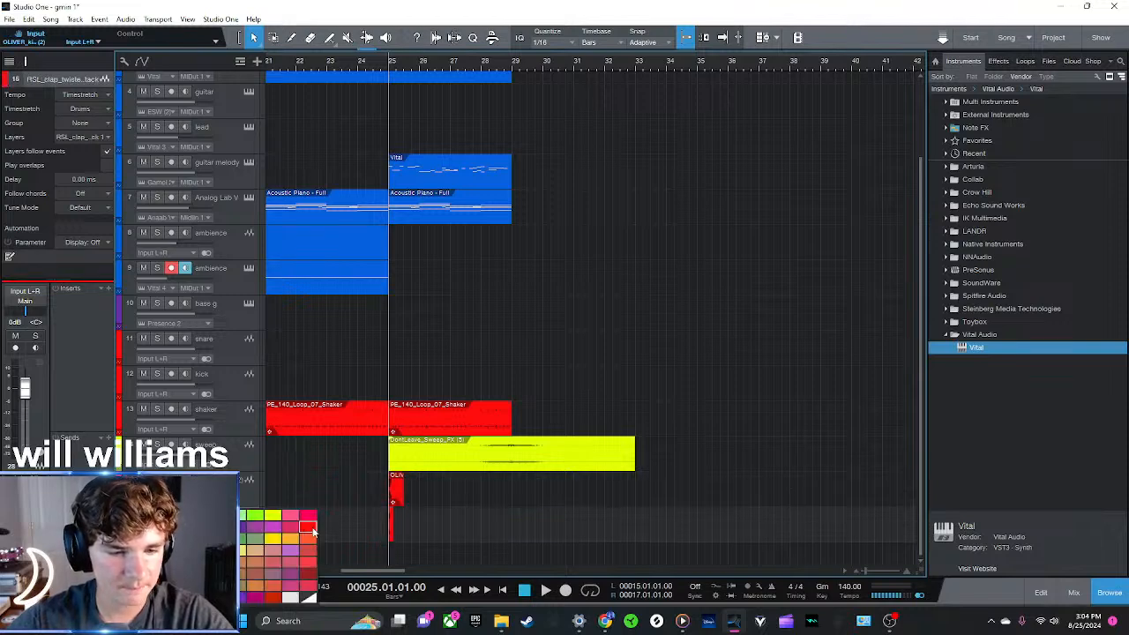
left_click(309, 527)
Move the new clap and kick tracks between the shaker and sweep tracks, with the clap above the kick
left_click_drag(240, 436, 240, 439)
left_click(238, 527)
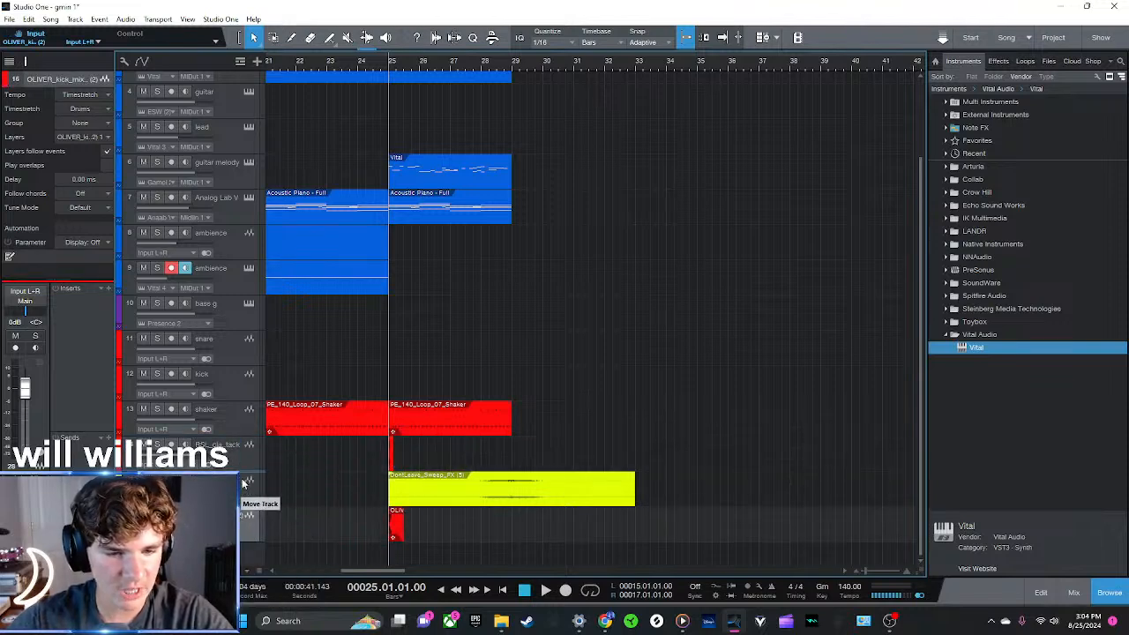
left_click_drag(242, 484, 243, 481)
Move the clap clip to beat 2 of bar 25 and play the drums from bar 25
left_click_drag(415, 66, 568, 87)
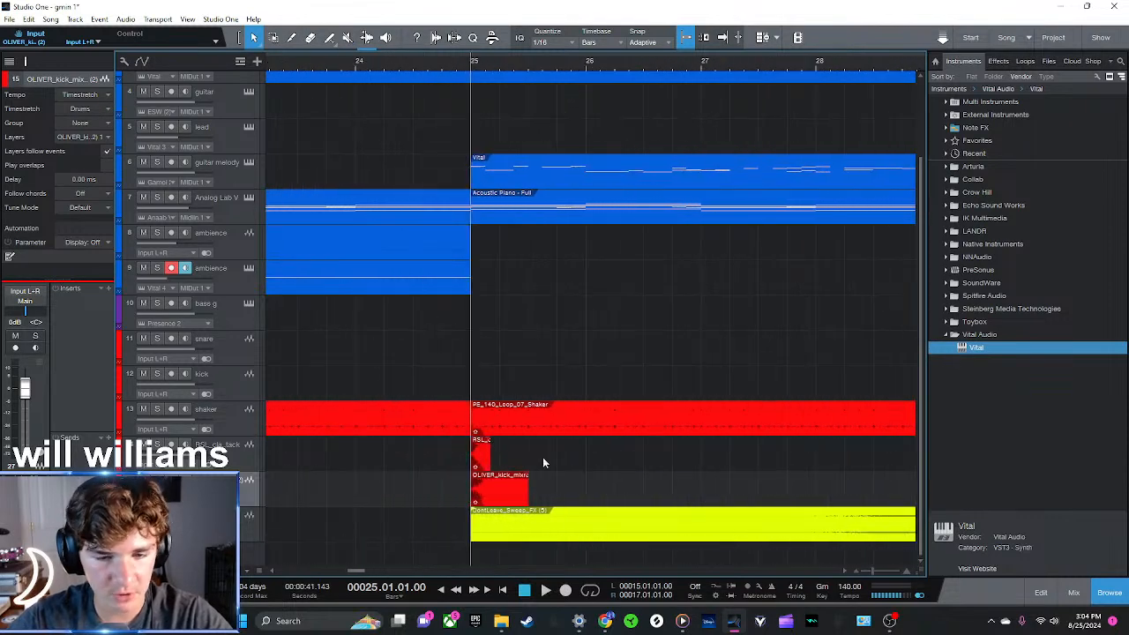
left_click_drag(480, 454, 517, 456)
left_click_drag(501, 67, 506, 97)
left_click_drag(542, 452, 522, 452)
left_click(424, 66)
key("space")
key("space")
Duplicate the kick to halfway between beats 3 and 4 of bar 25, and the clap to beat 4
left_click(602, 486)
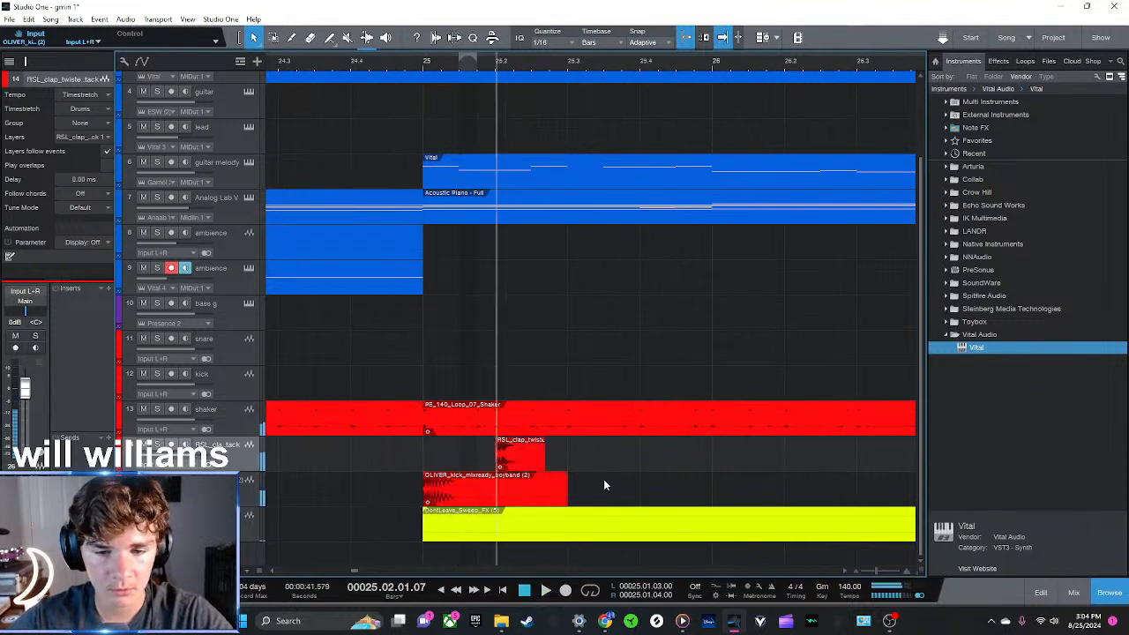
left_click(549, 488)
key("d")
left_click_drag(638, 499, 674, 501)
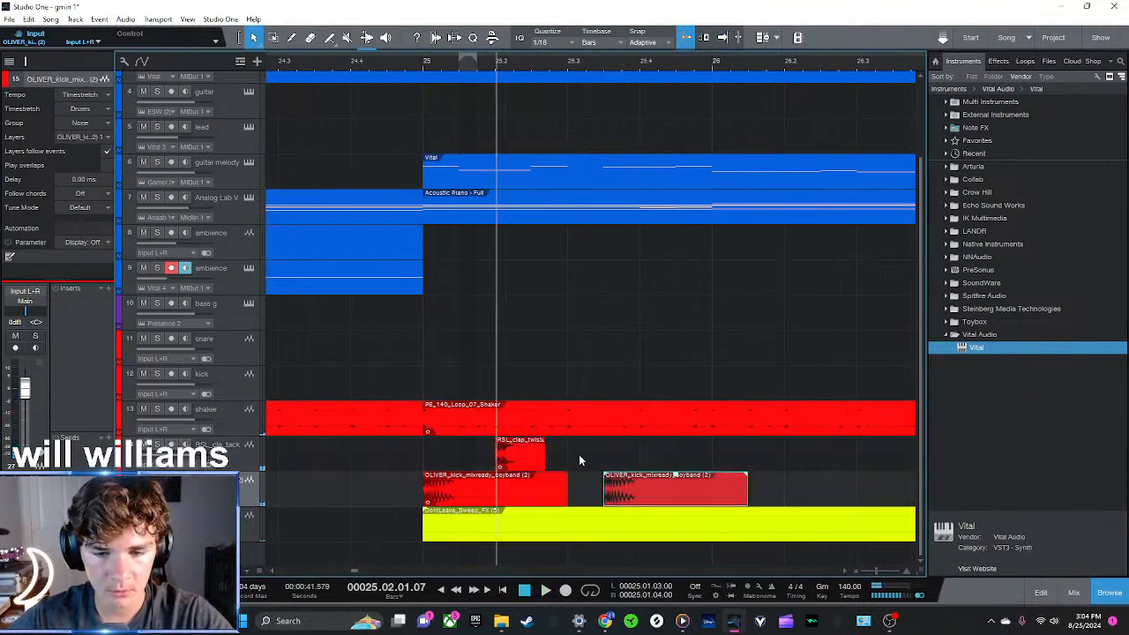
left_click(533, 457)
key("d")
left_click_drag(560, 459, 633, 459)
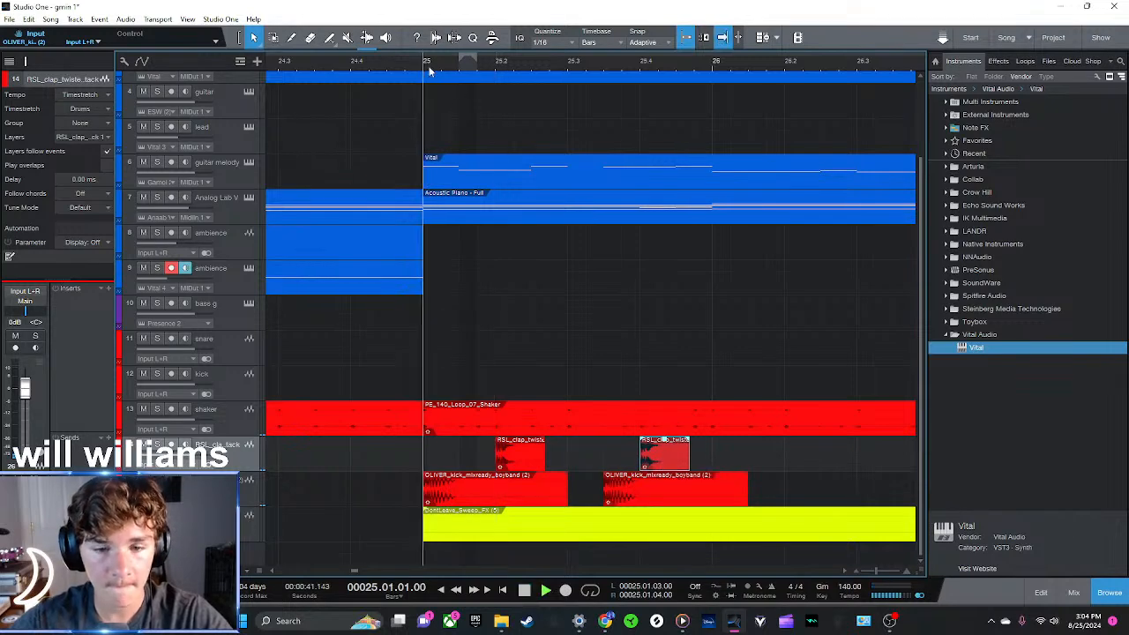
Duplicate the one-bar kick and clap pattern into bar 26 and return the playhead to bar 25
left_click(785, 473)
key("space")
left_click_drag(561, 65, 480, 49)
left_click_drag(544, 488, 421, 464)
key("d")
left_click(429, 72)
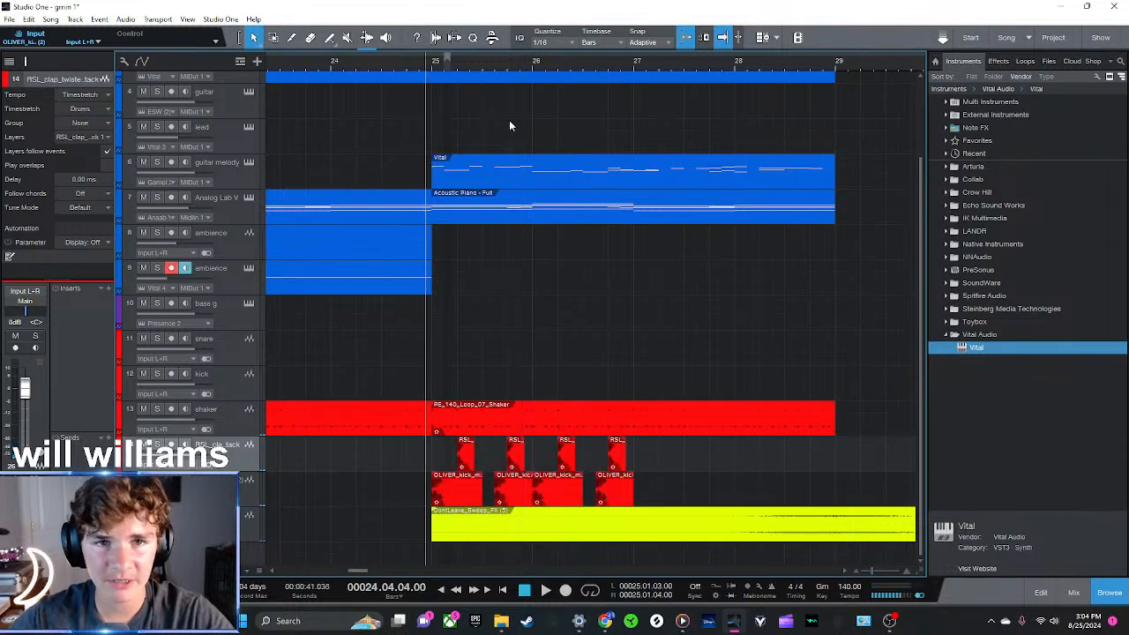
left_click(437, 68)
Add Ozone 11 Equalizer to the new kick track and cut its highs with a High Shelf at 6168 Hz, -9.6 dB
left_click(1003, 62)
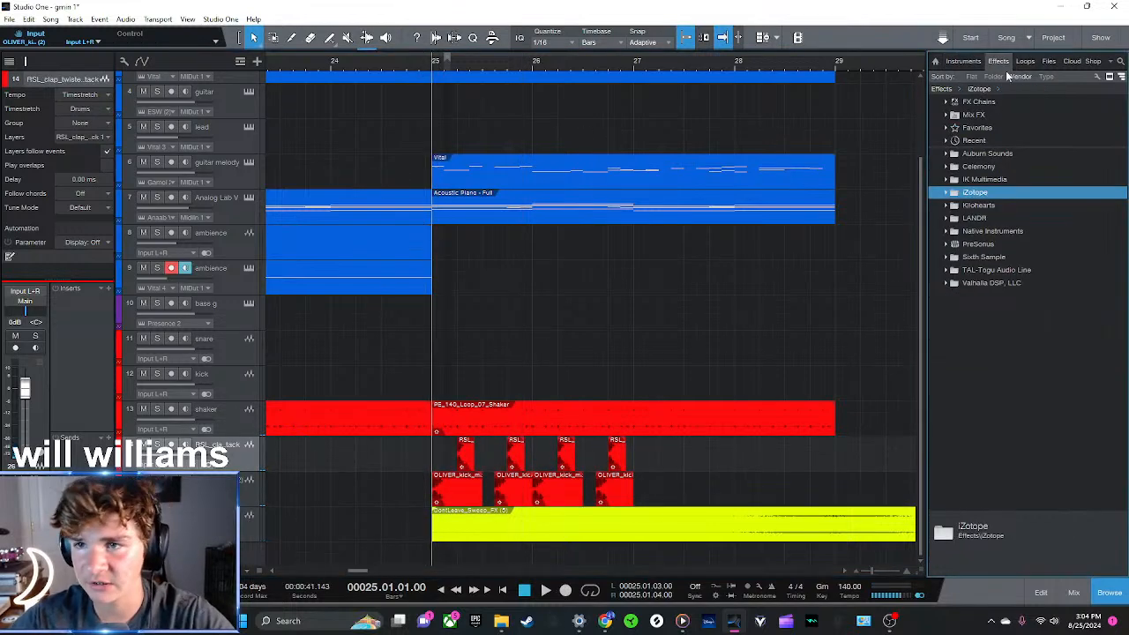
double_click(975, 194)
left_click_drag(1000, 204, 441, 494)
left_click_drag(705, 321, 665, 460)
key("space")
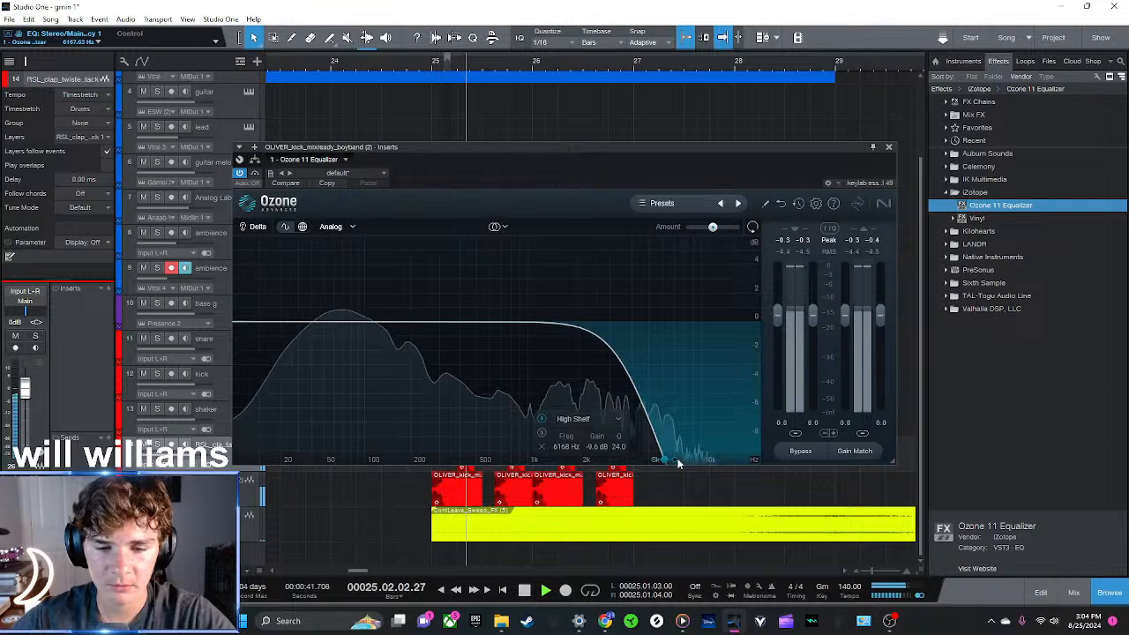
left_click(889, 148)
key("space")
Add Ozone 11 Equalizer to the clap track and cut its highs with a High Shelf at 6822 Hz, -9.4 dB
left_click_drag(985, 206, 539, 471)
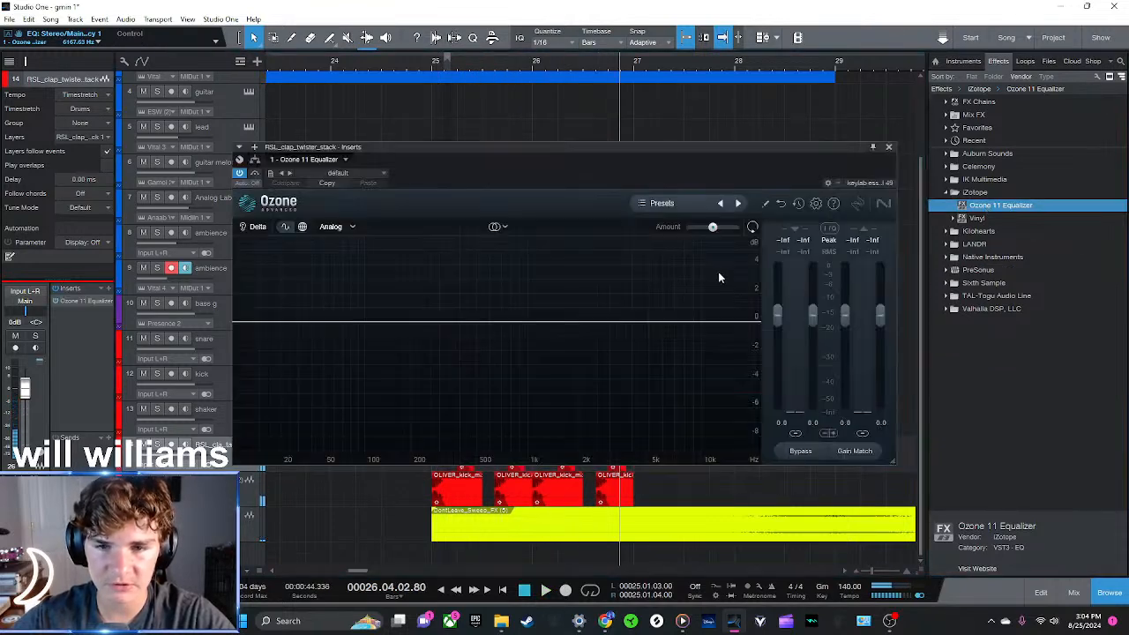
left_click_drag(698, 331, 672, 456)
left_click(435, 68)
key("space")
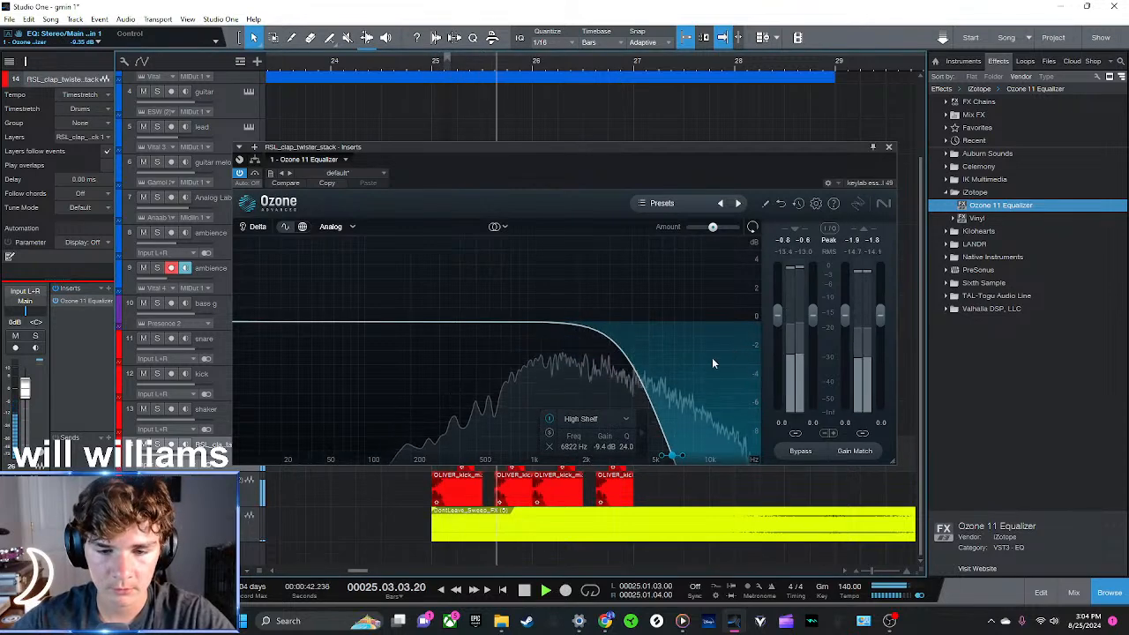
left_click(889, 147)
Duplicate the two-bar kick and clap pattern to fill bars 27 and 28
left_click_drag(413, 457, 412, 457)
key("d")
left_click(819, 360)
scroll(799, 65, "down", 1)
key("space")
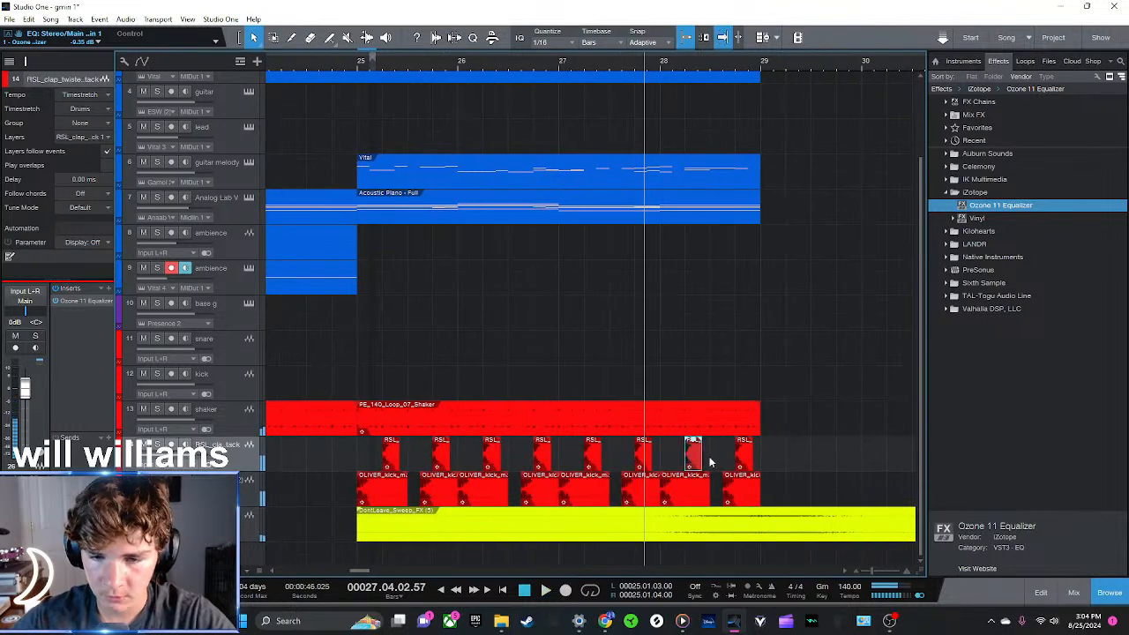
Add extra claps on beats 1 and 3 of bar 28 and play the section from bar 25
left_click_drag(722, 458, 672, 465)
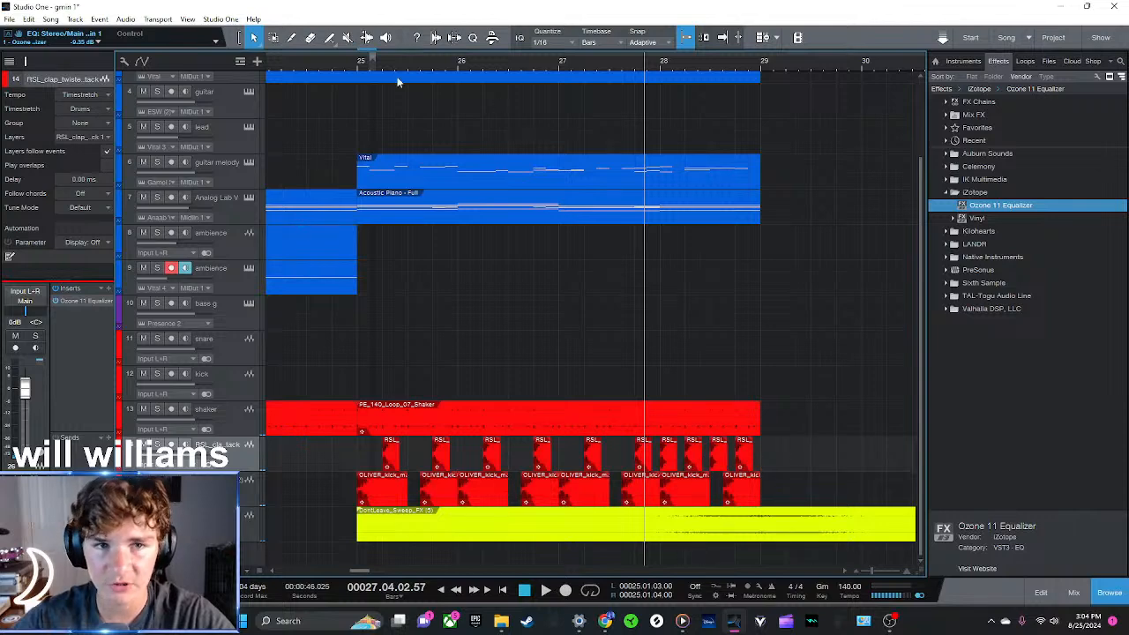
left_click(357, 64)
key("space")
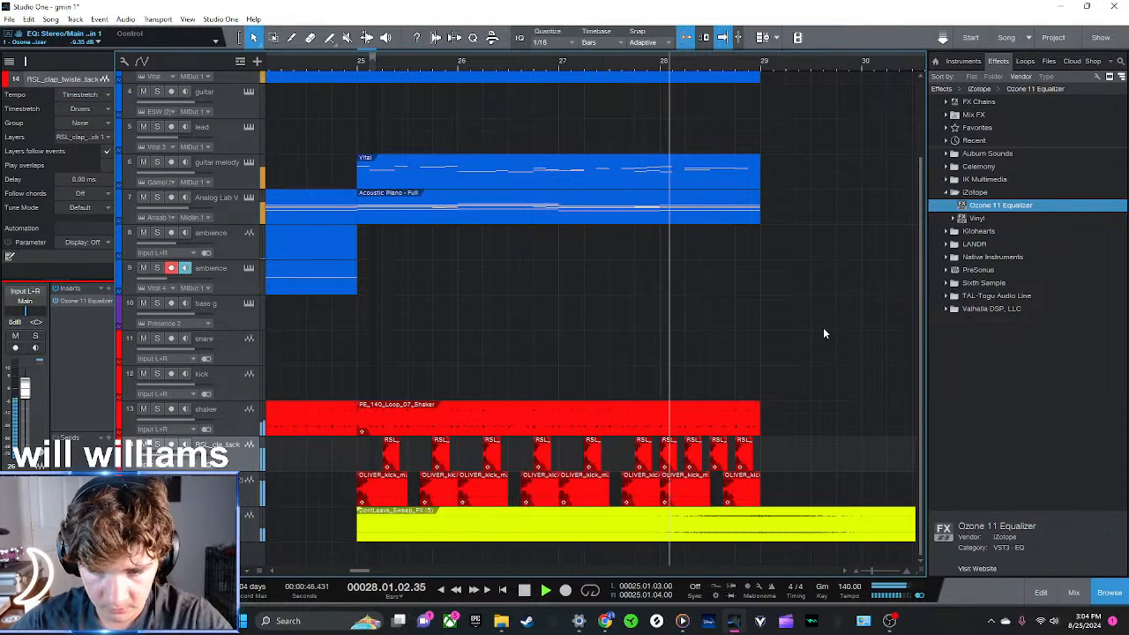
key("space")
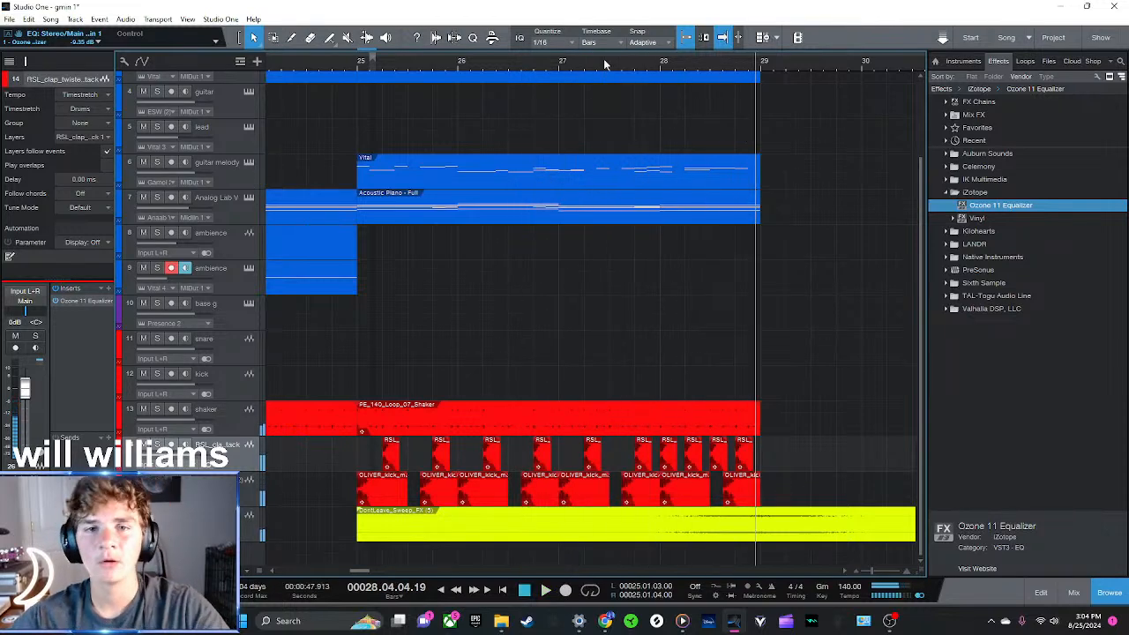
Play the arrangement from bar 17 through the new drum section, stopping at bar 29
left_click_drag(605, 63, 641, 50)
left_click_drag(365, 71, 418, 48)
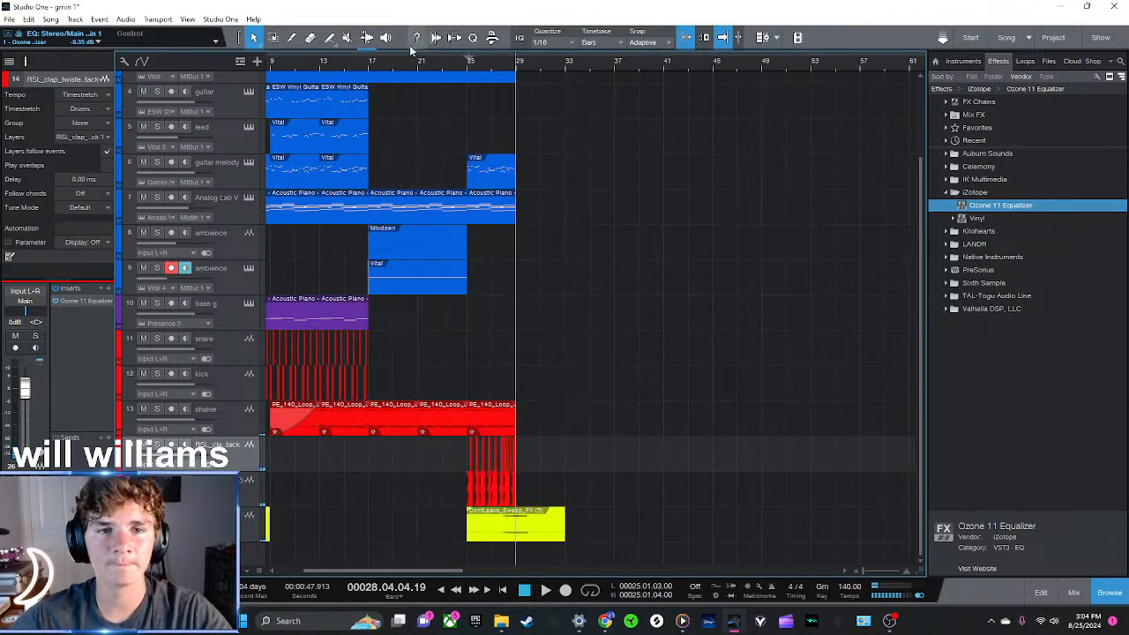
left_click(370, 67)
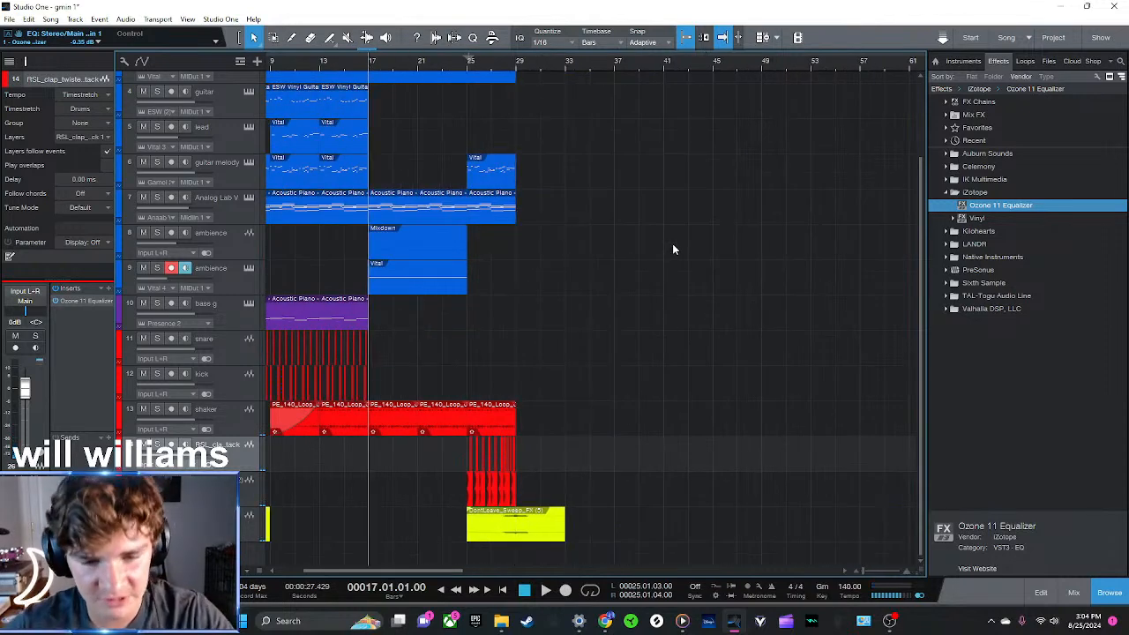
key("space")
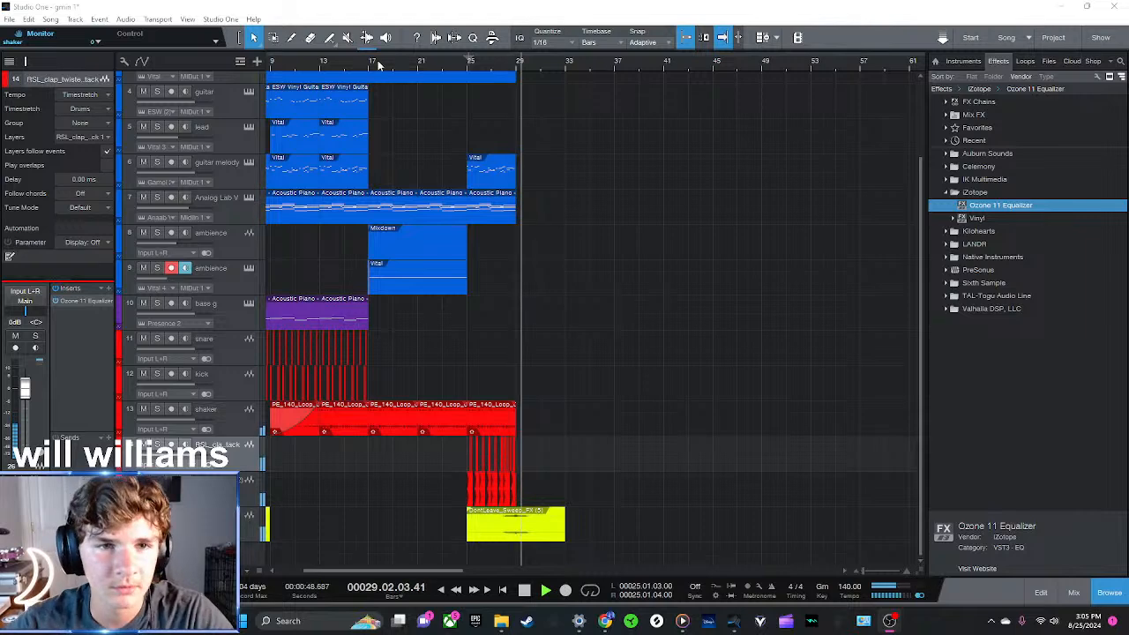
left_click(519, 65)
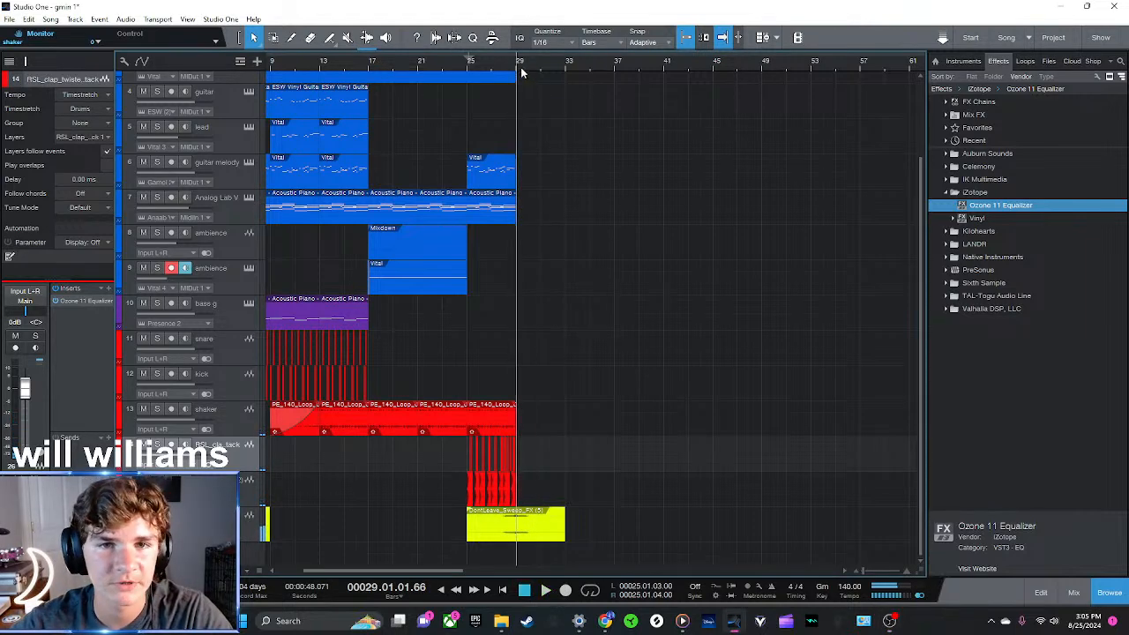
Solo the Vital chords, guitar, lead and guitar melody tracks and play them from bar 9
left_click_drag(377, 66, 698, 64)
scroll(400, 276, "up", 2)
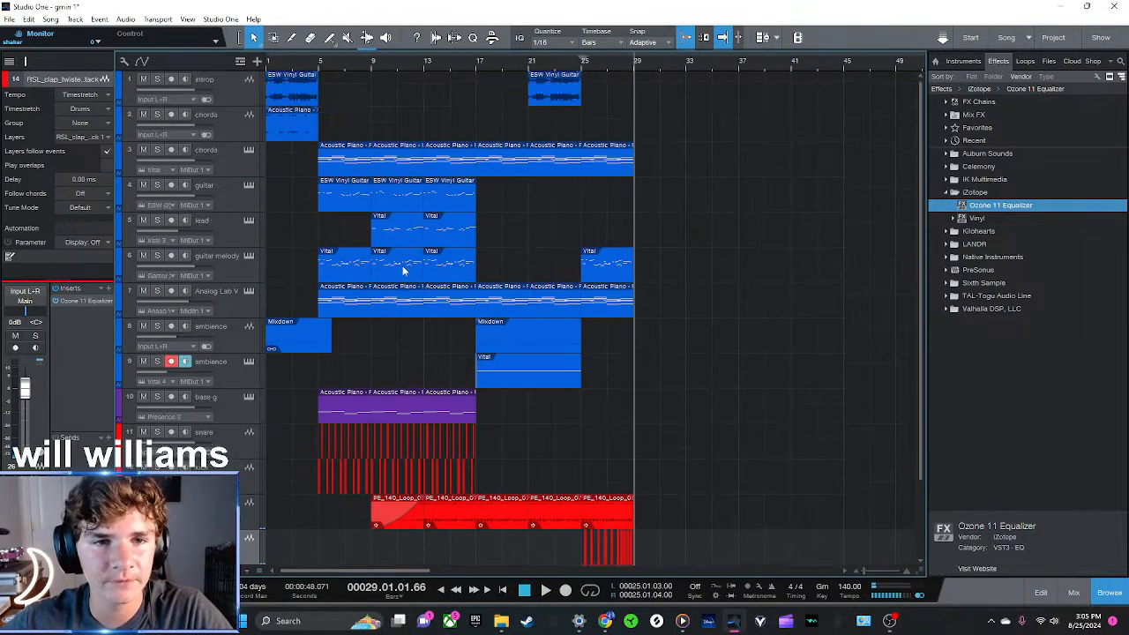
left_click(264, 66)
scroll(371, 264, "down", 2)
scroll(370, 265, "up", 2)
left_click(371, 64)
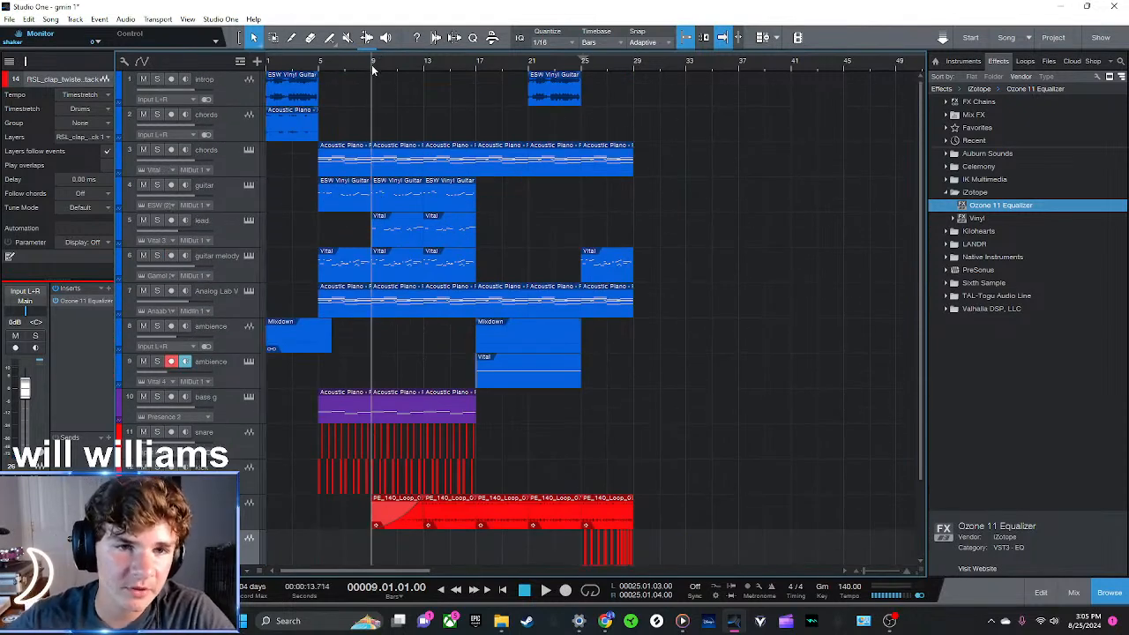
left_click(236, 305)
left_click(236, 266)
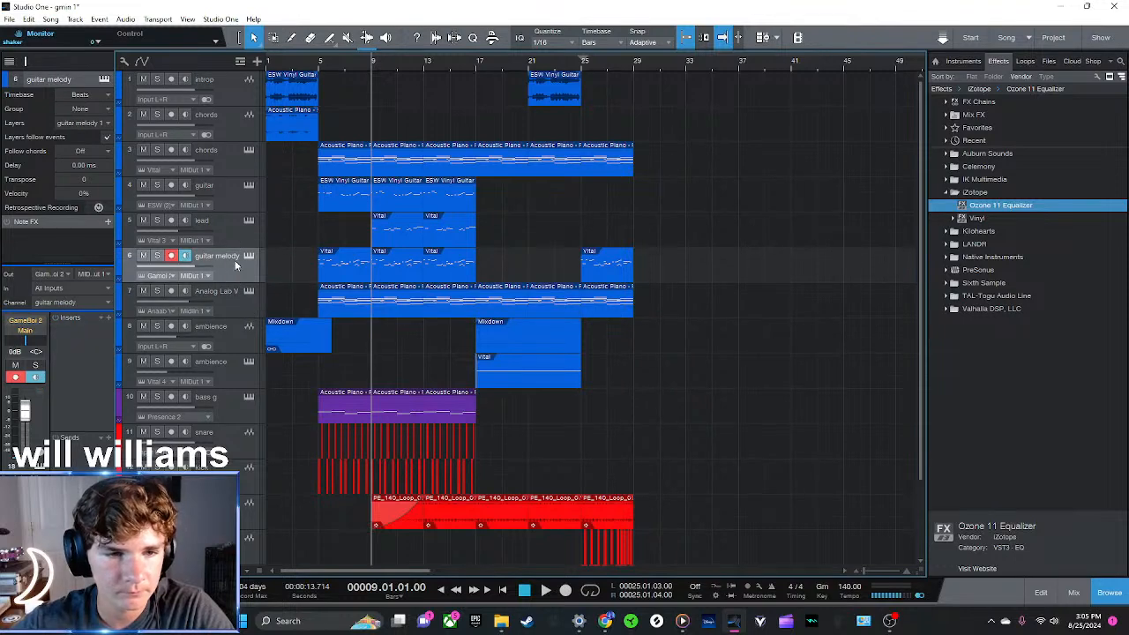
key("s")
left_click(233, 233)
key("s")
left_click(226, 198)
key("s")
left_click(228, 164)
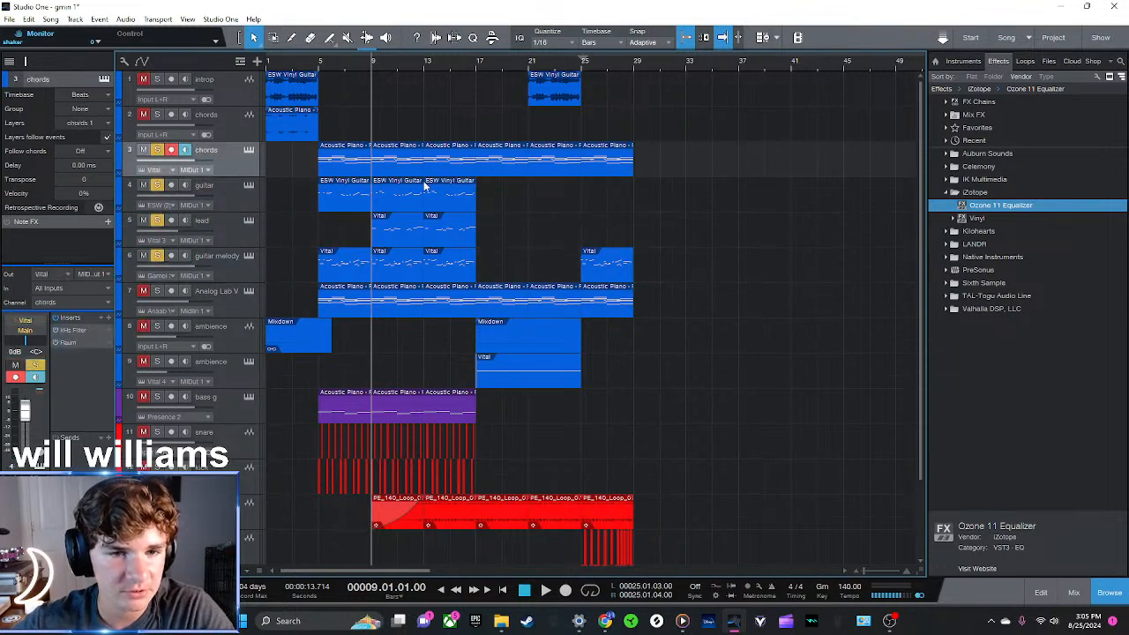
key("space")
scroll(411, 242, "down", 3)
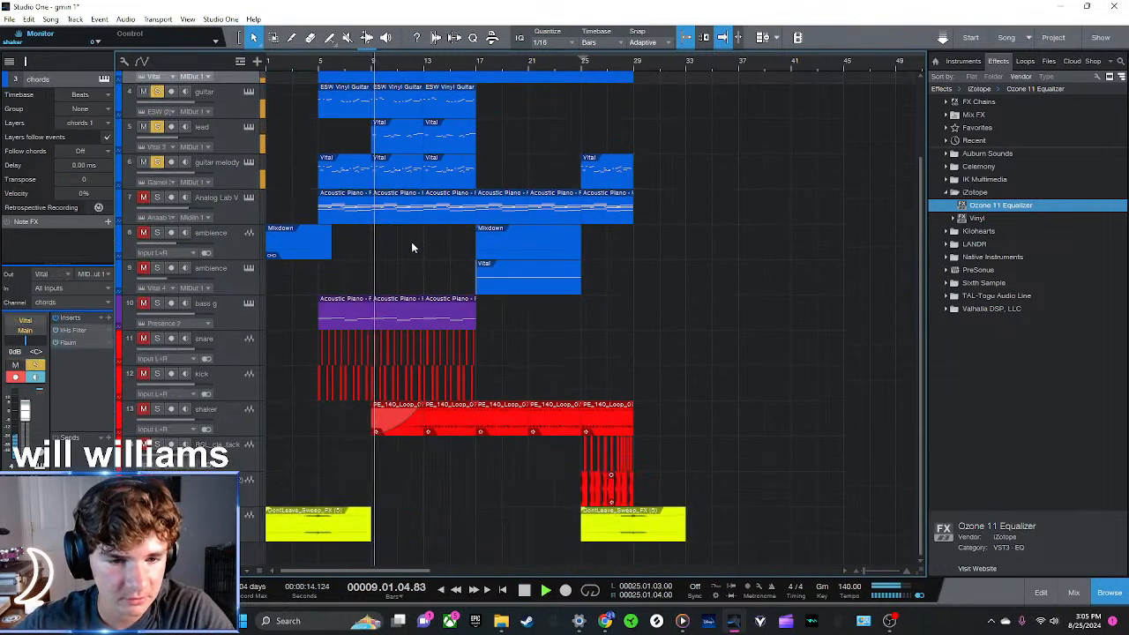
Add the bass g track to the soloed melodic tracks and listen to them together through bar 12
left_click(238, 320)
key("s")
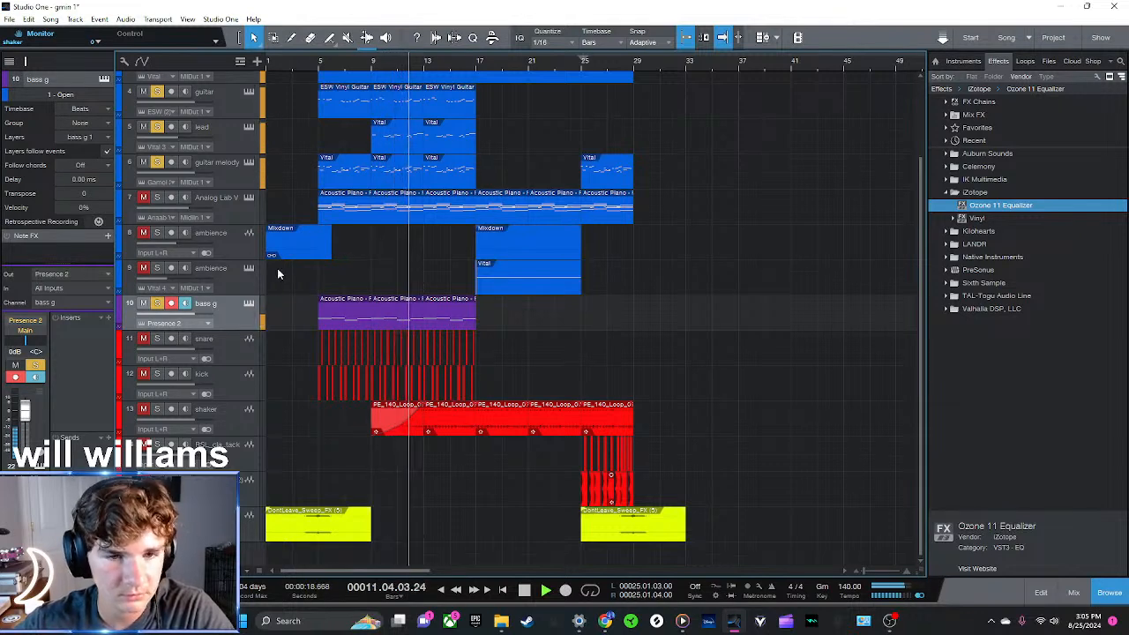
scroll(271, 282, "up", 3)
scroll(269, 291, "down", 3)
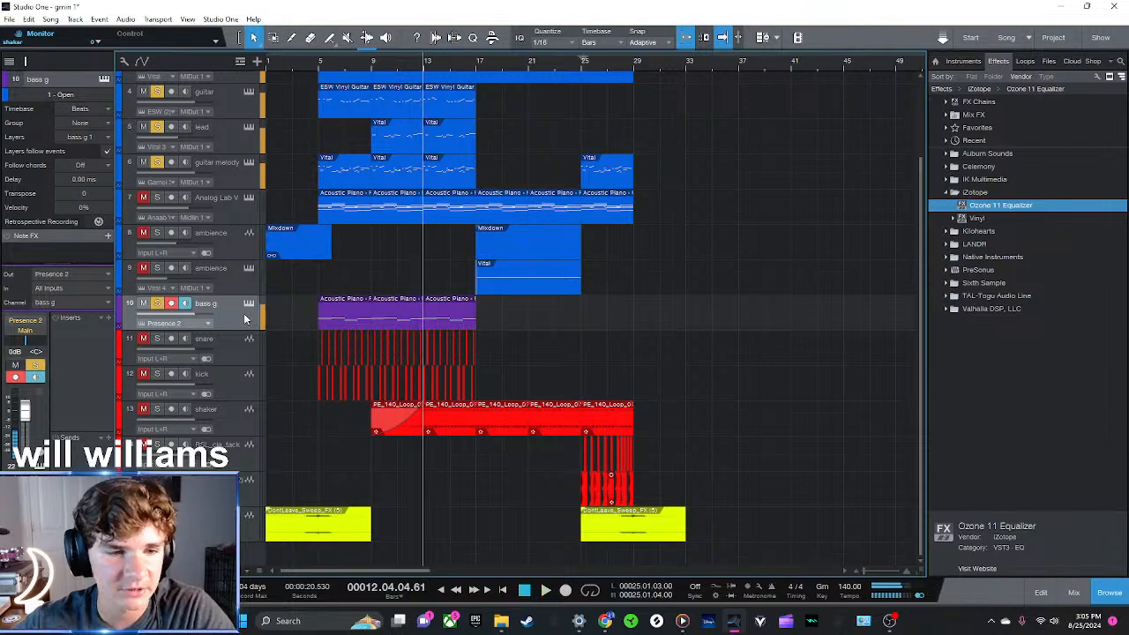
scroll(244, 291, "up", 3)
Clear the track solos and mutes and play the full arrangement from bar 1
left_click(225, 148)
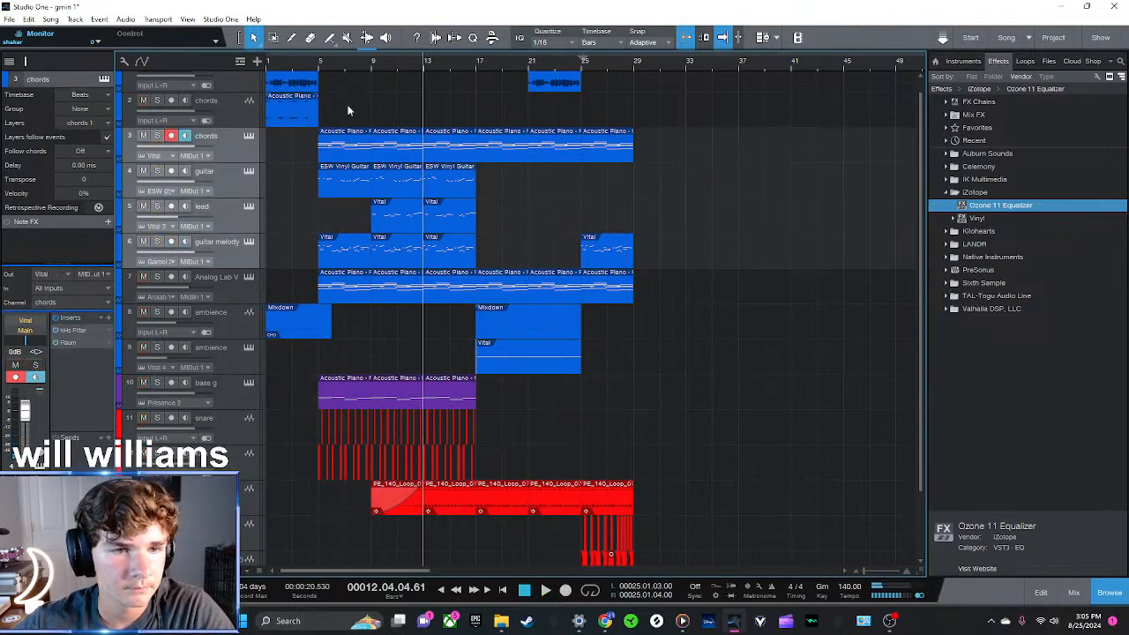
key("space")
scroll(316, 228, "down", 3)
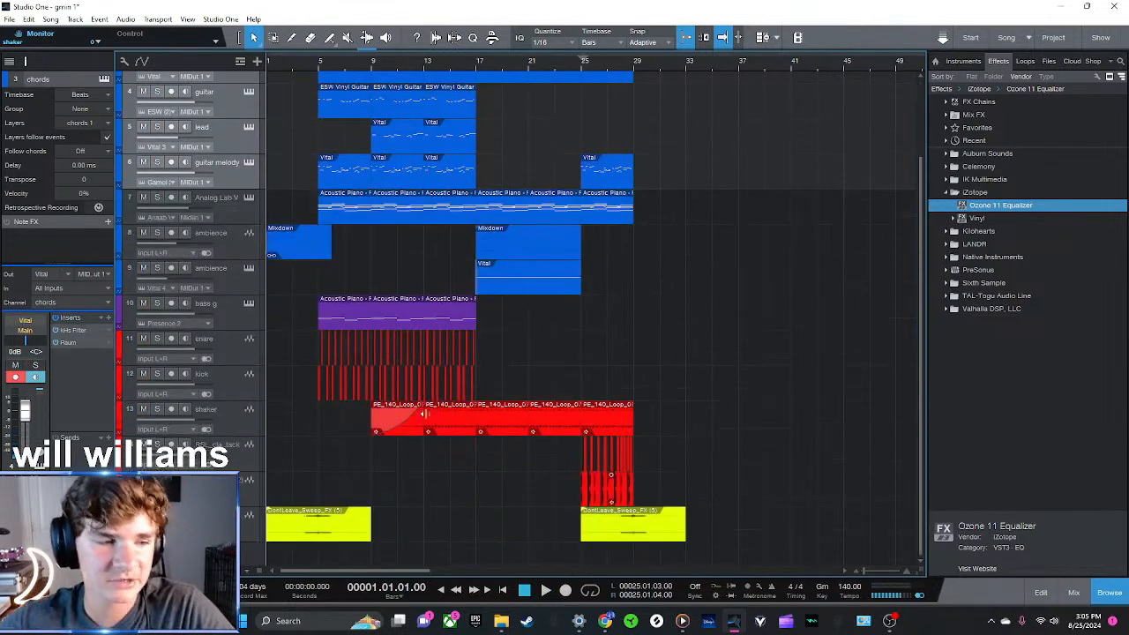
key("space")
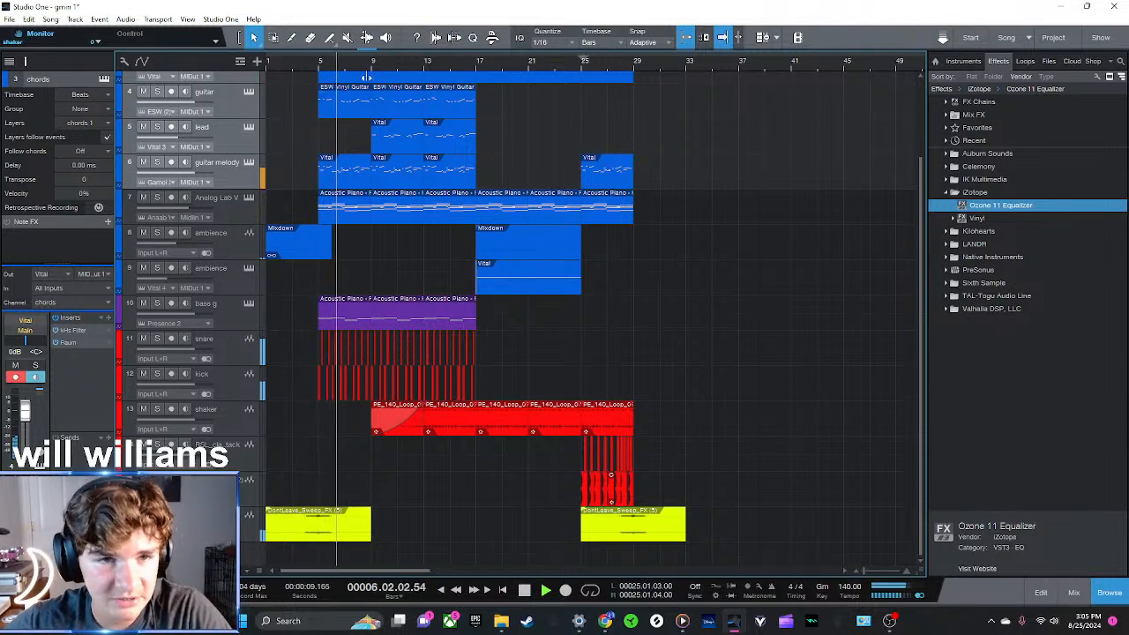
left_click_drag(336, 64, 482, 69)
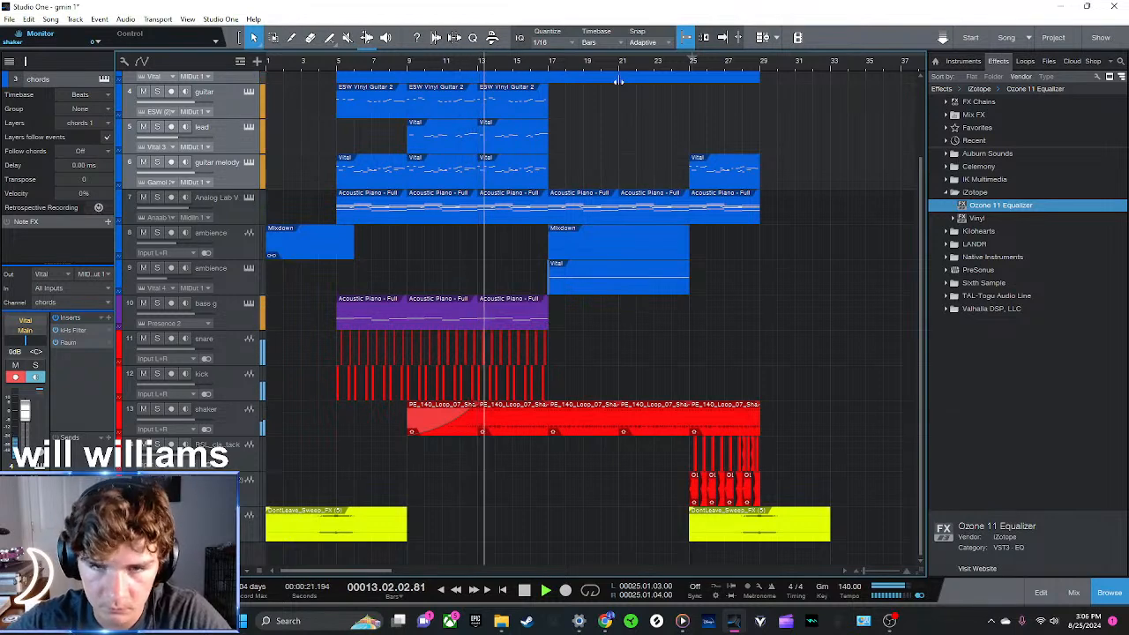
Show the shaker track's volume automation and lower it to about -10.1 dB between bars 17 and 25
scroll(586, 77, "up", 3)
scroll(578, 79, "down", 1)
left_click(208, 407)
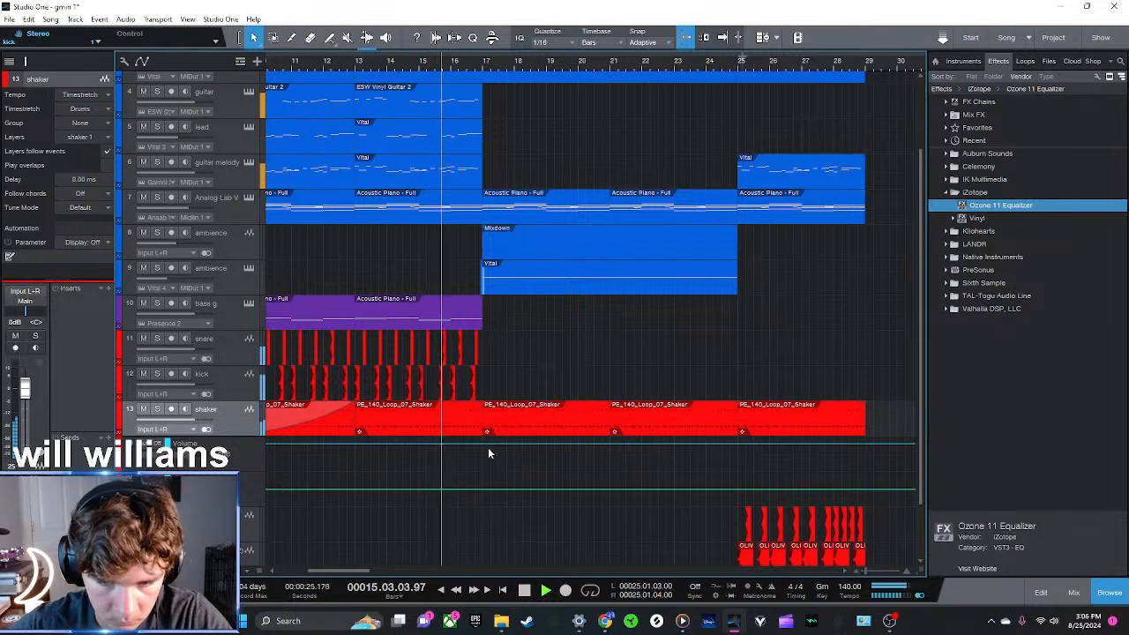
left_click_drag(491, 448, 484, 451)
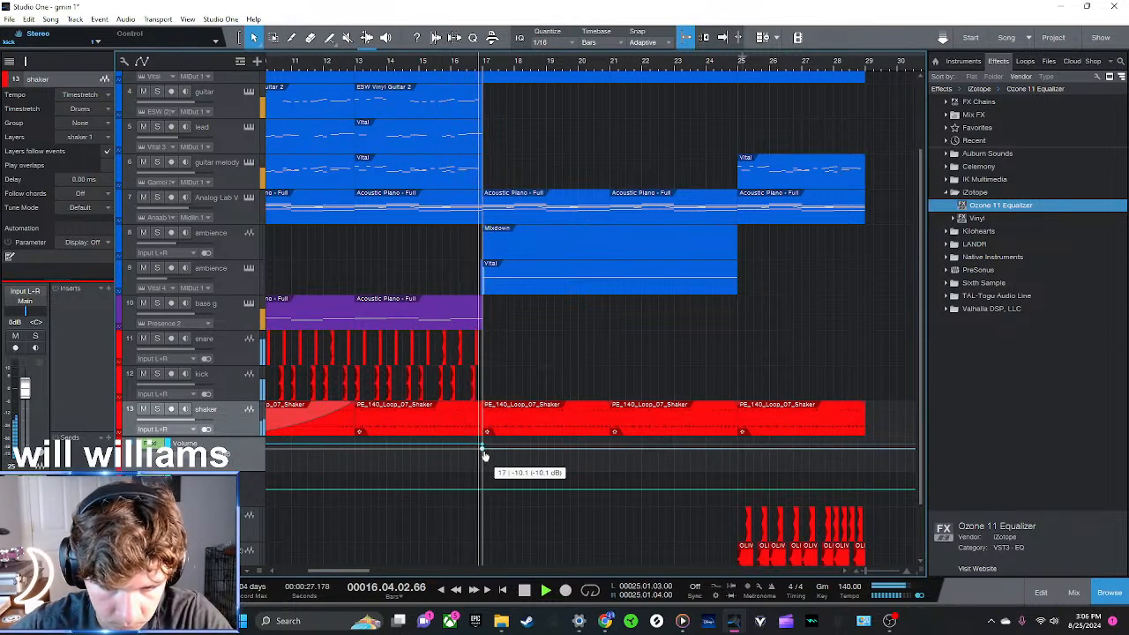
left_click(737, 449)
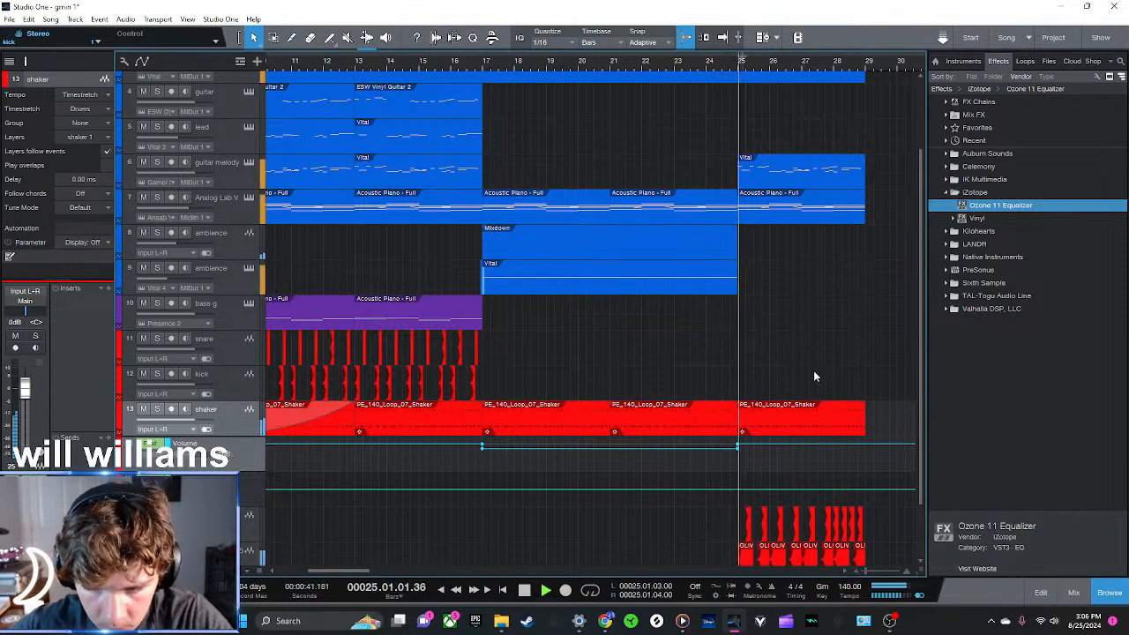
Enlarge the shaker's volume automation lane, set the level from bar 25 onward to about -4.1 dB, and hide the automation
left_click_drag(759, 65, 620, 222)
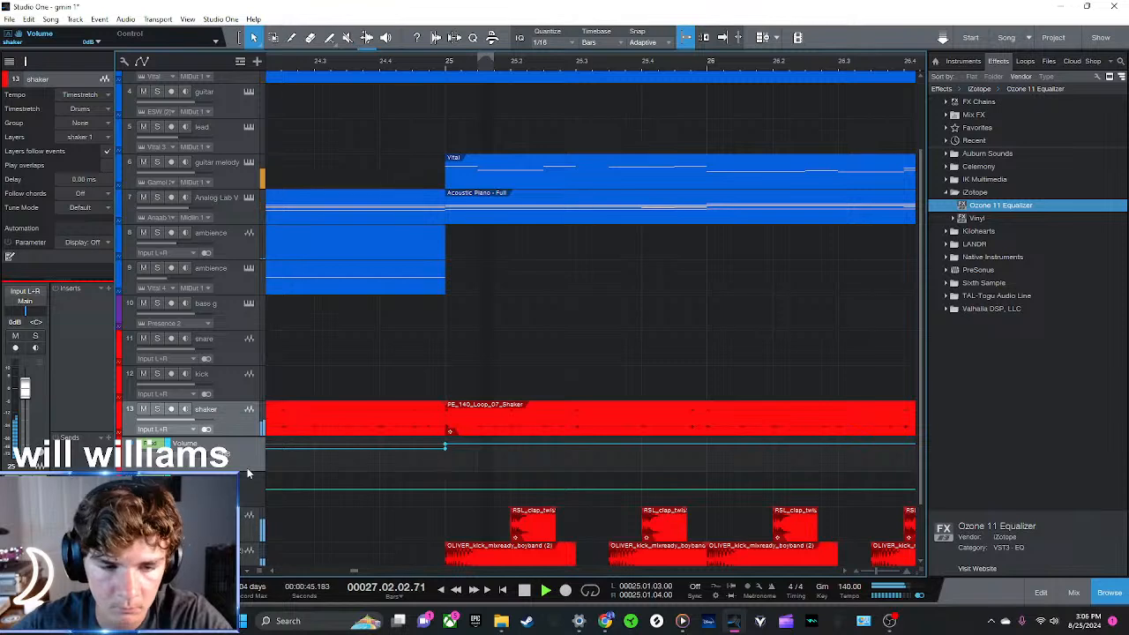
left_click_drag(247, 472, 248, 570)
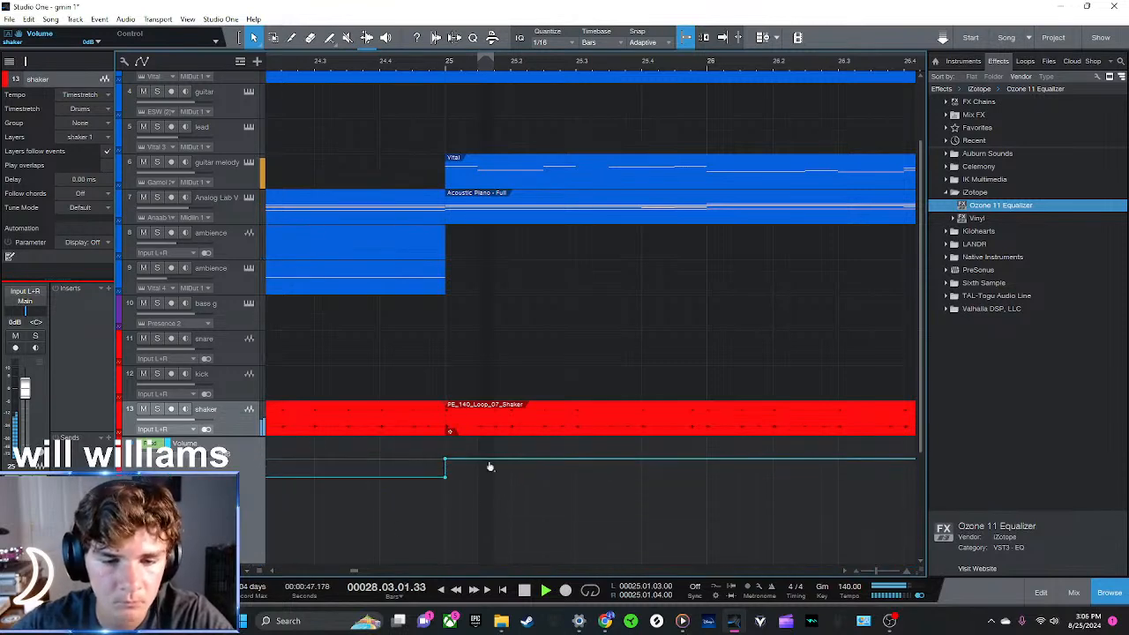
left_click_drag(446, 464, 448, 471)
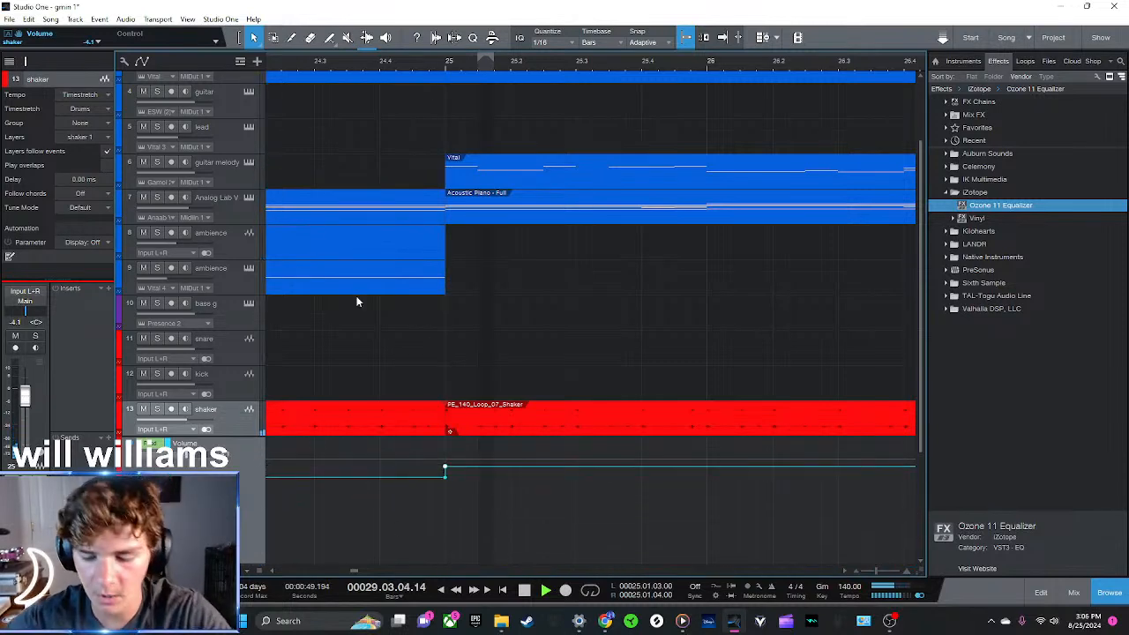
key("a")
left_click_drag(450, 61, 462, 21)
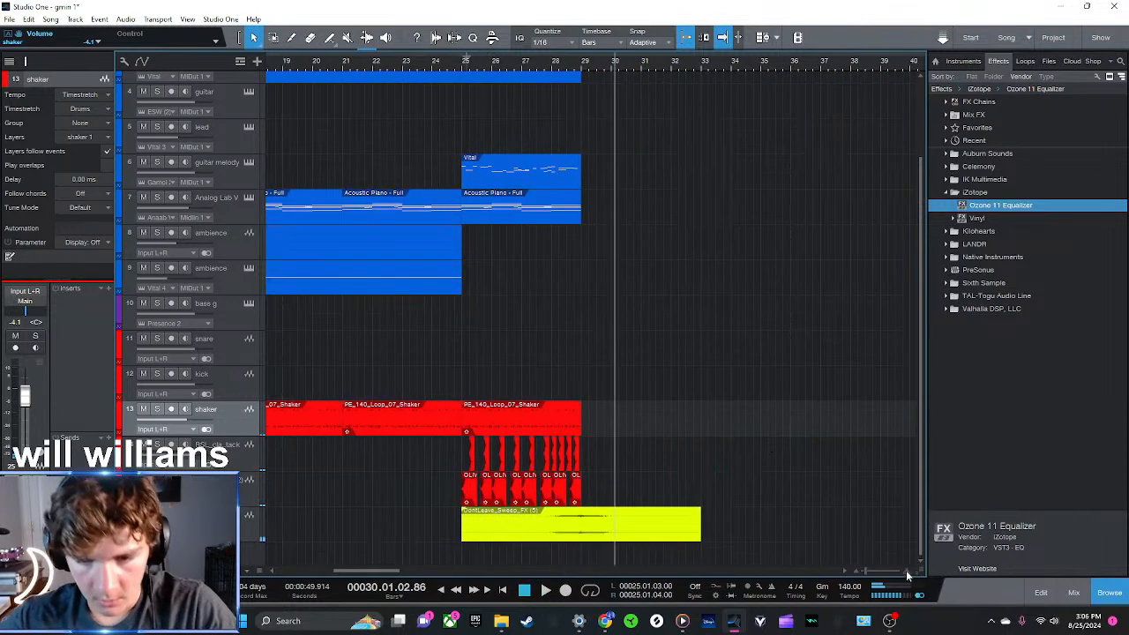
Review the arrangement's sections between bars 1 and 30 to compare which layers play in each
left_click(465, 69)
left_click_drag(512, 70, 660, 42)
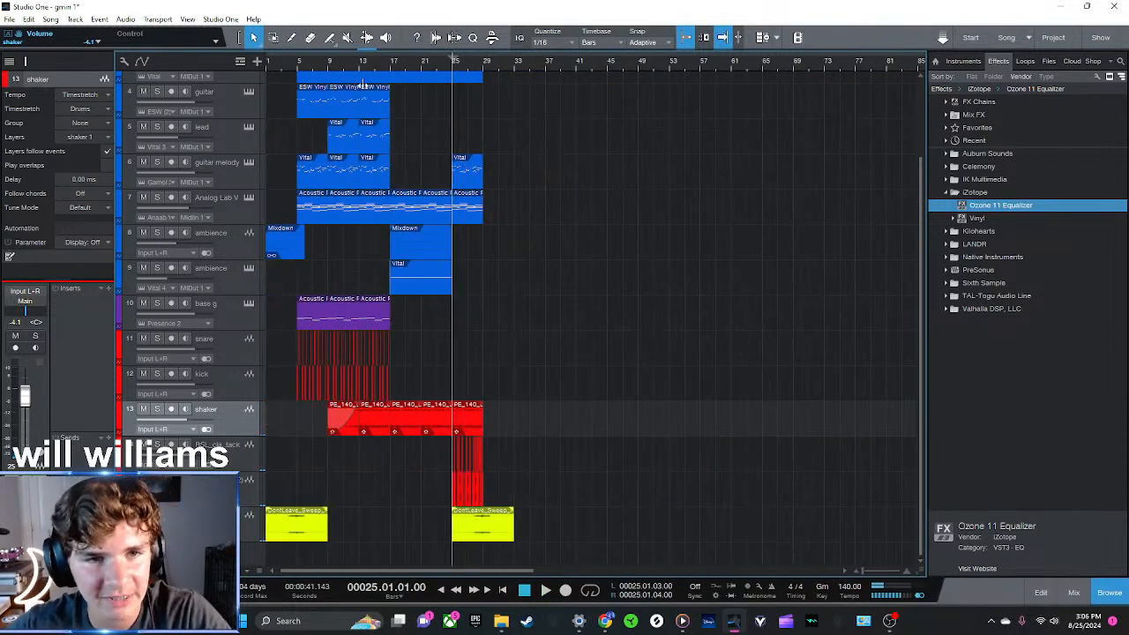
left_click(329, 69)
left_click(298, 71)
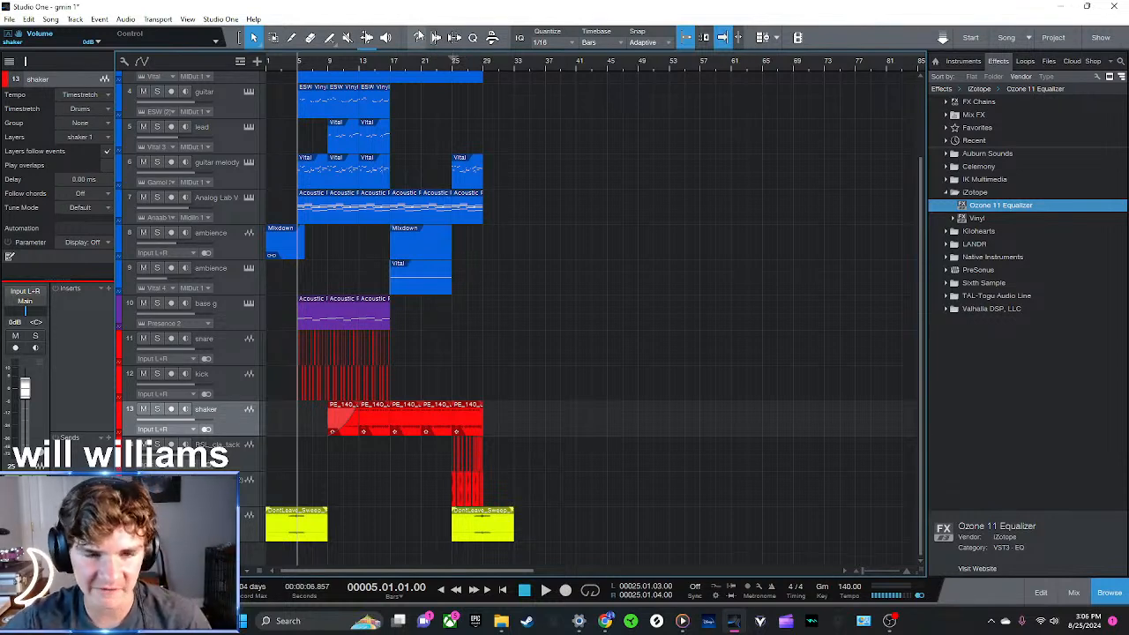
left_click(266, 61)
scroll(443, 379, "up", 2)
scroll(439, 400, "down", 2)
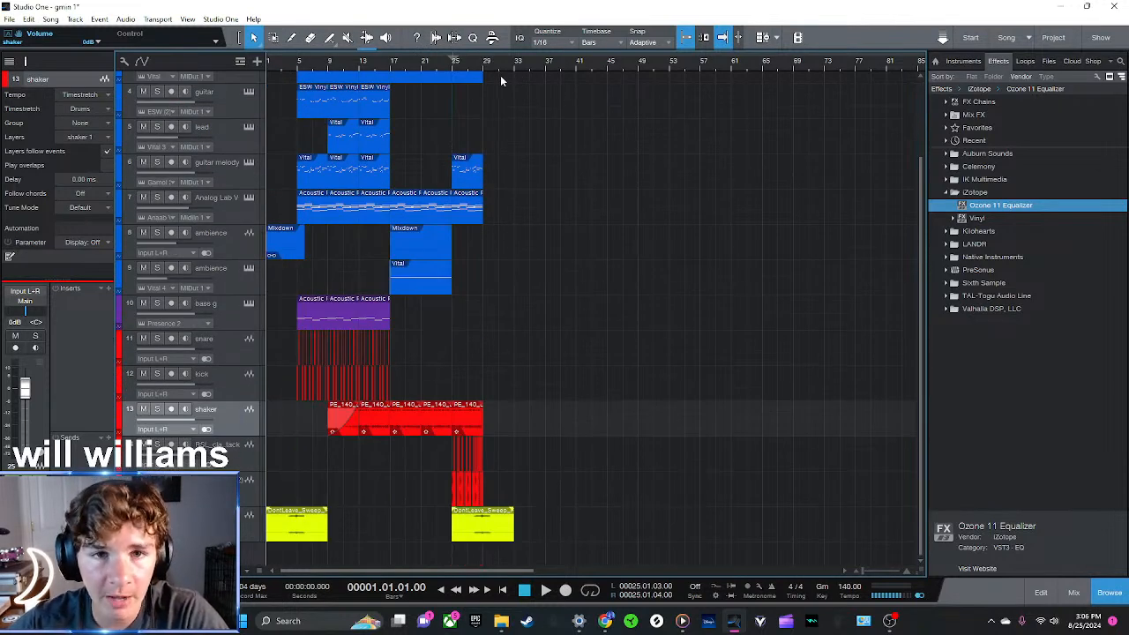
left_click(485, 64)
left_click_drag(491, 62, 572, 103)
left_click_drag(441, 64, 631, 31)
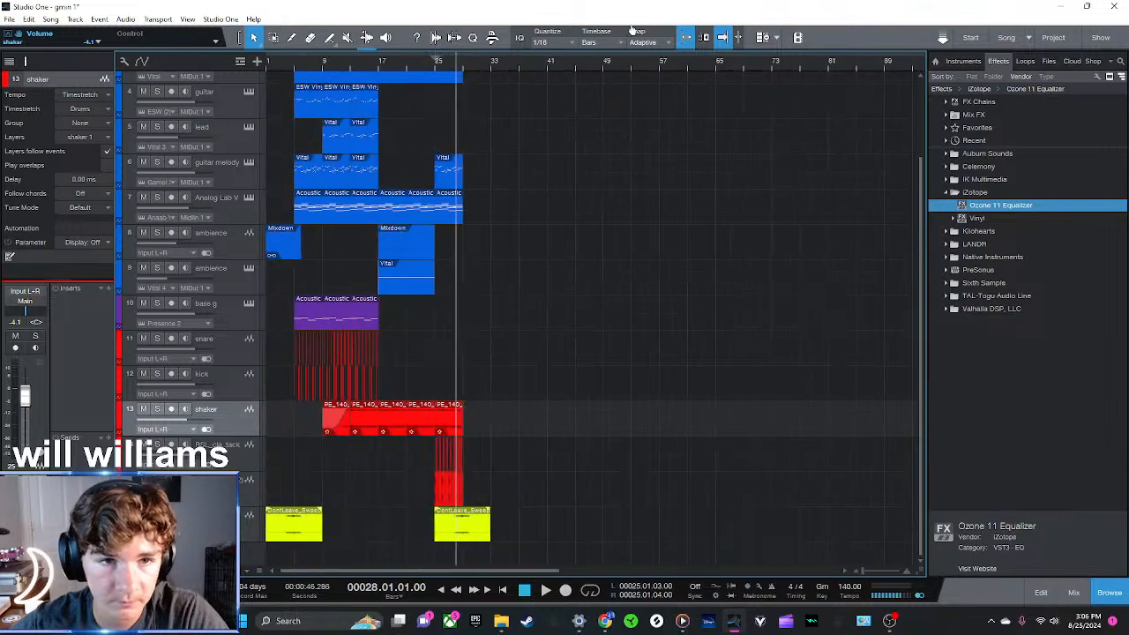
scroll(379, 319, "up", 3)
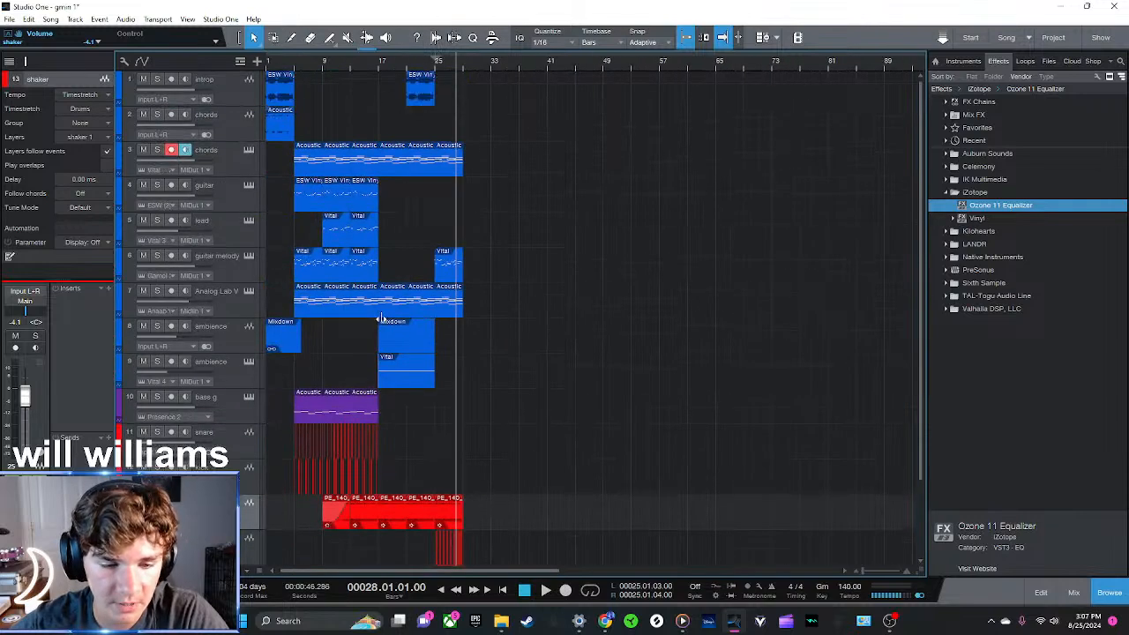
left_click_drag(267, 66, 474, 68)
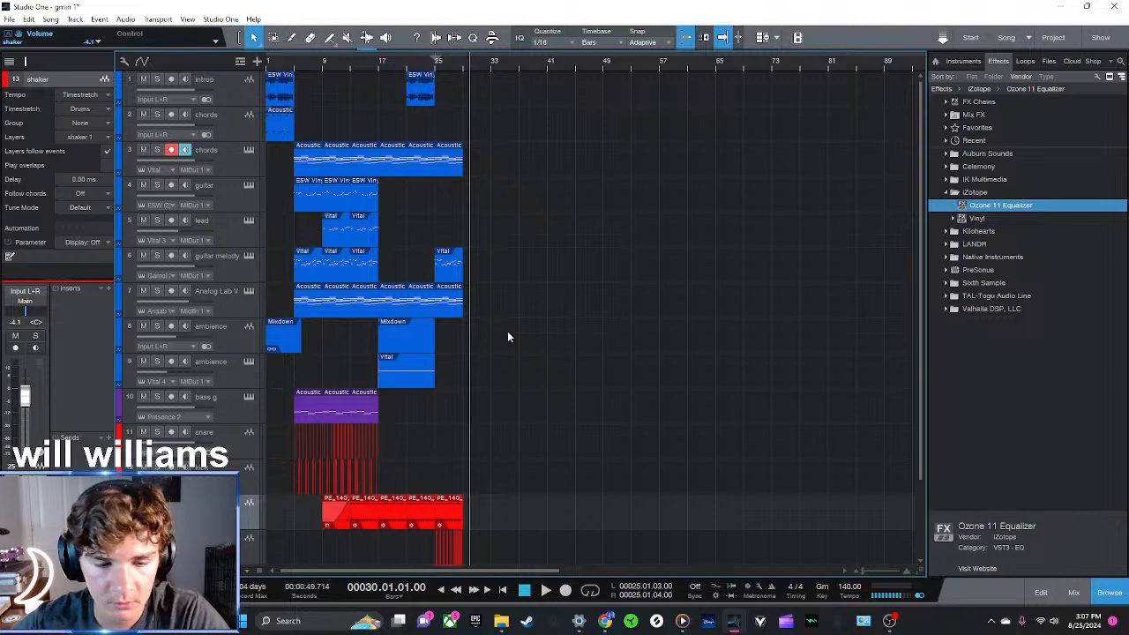
scroll(503, 318, "down", 3)
Play the arrangement from bar 1 up to bar 17 and return the playback cursor to the start
left_click(268, 66)
key("space")
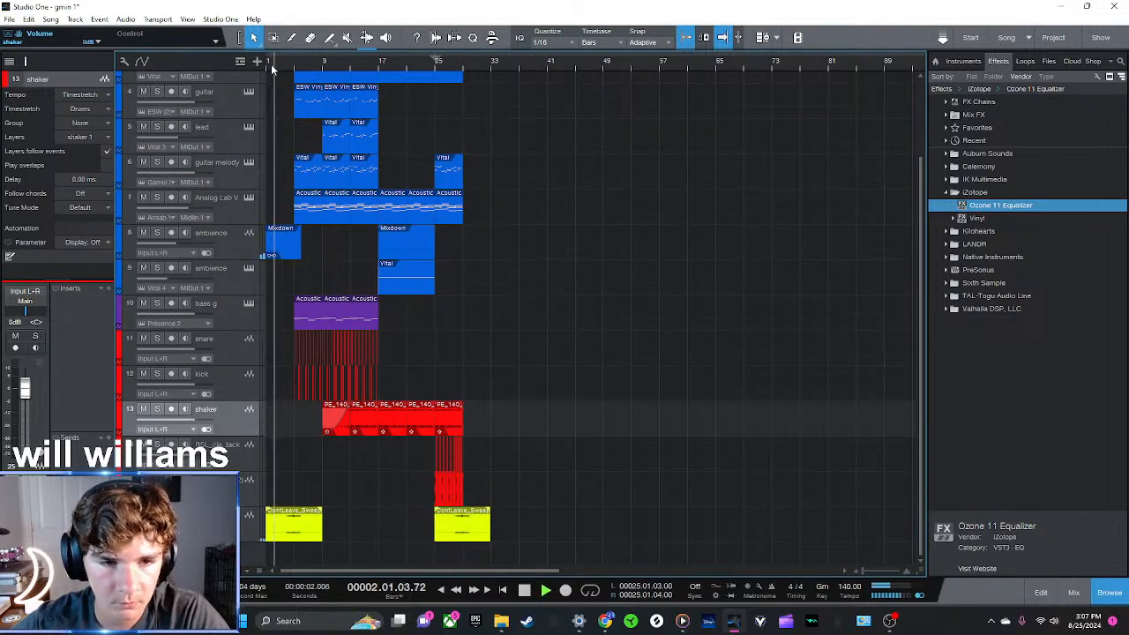
scroll(451, 266, "up", 1)
scroll(451, 264, "down", 1)
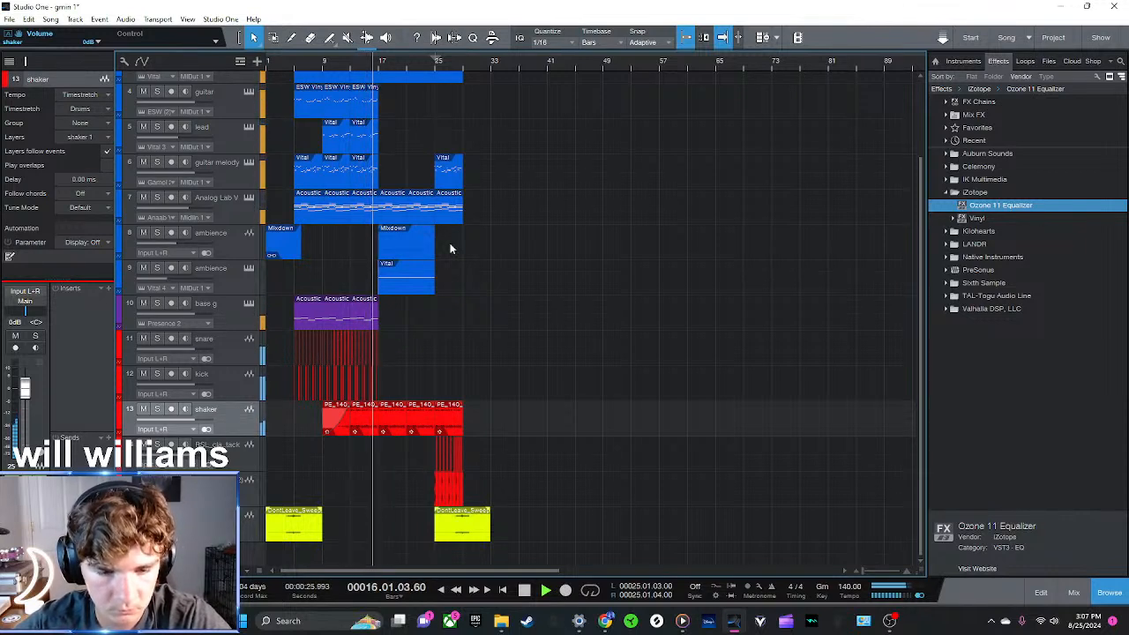
key("space")
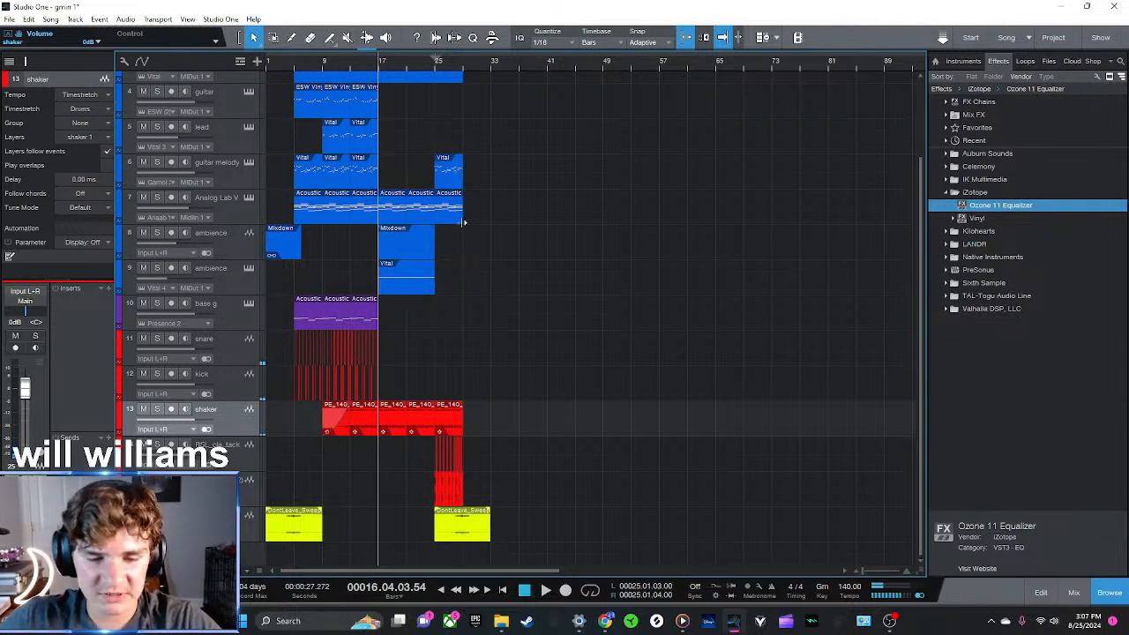
left_click(295, 63)
left_click(266, 63)
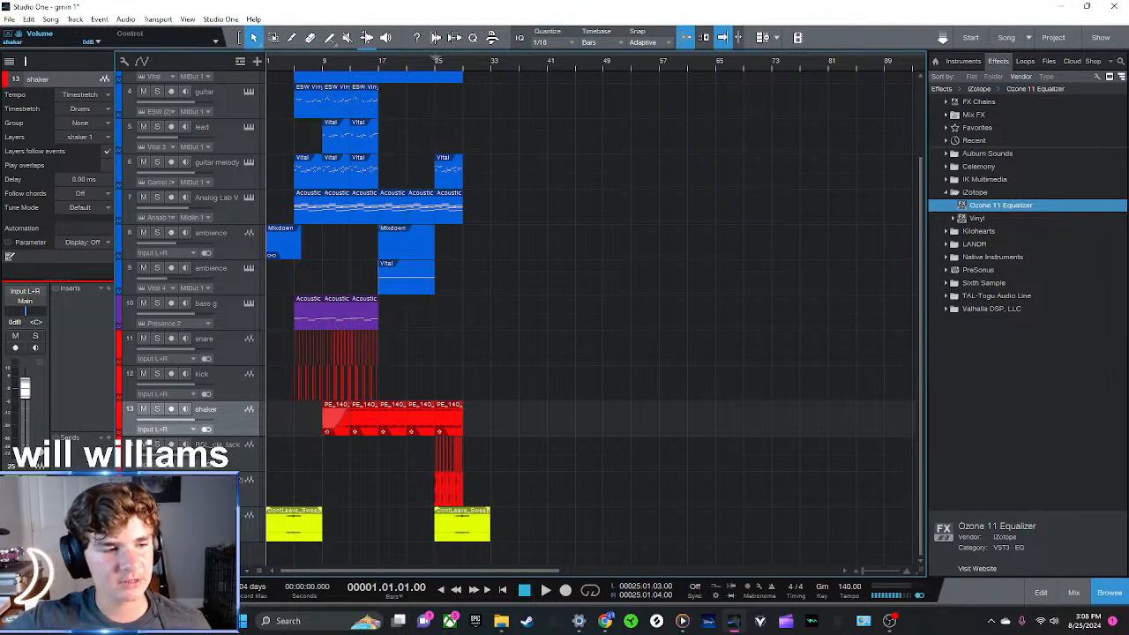
Copy the clips of the full section in bars 5 to 16, from chords down to shaker, past the end of the new drum section
left_click(378, 65)
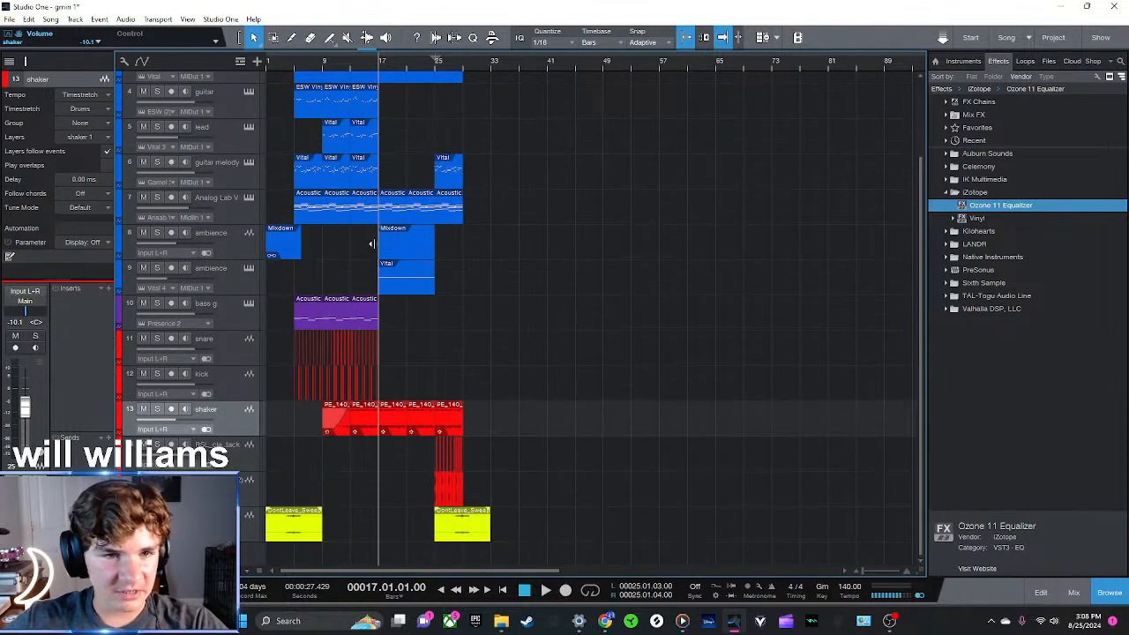
scroll(372, 244, "up", 3)
scroll(369, 455, "down", 3)
left_click_drag(368, 430, 288, 6)
left_click_drag(300, 5, 295, 6)
left_click_drag(312, 167, 628, 167)
scroll(675, 243, "down", 3)
mouse_move(532, 103)
left_mouse_down()
mouse_move(495, 103)
mouse_move(519, 107)
left_mouse_up()
left_click_drag(507, 232, 484, 245)
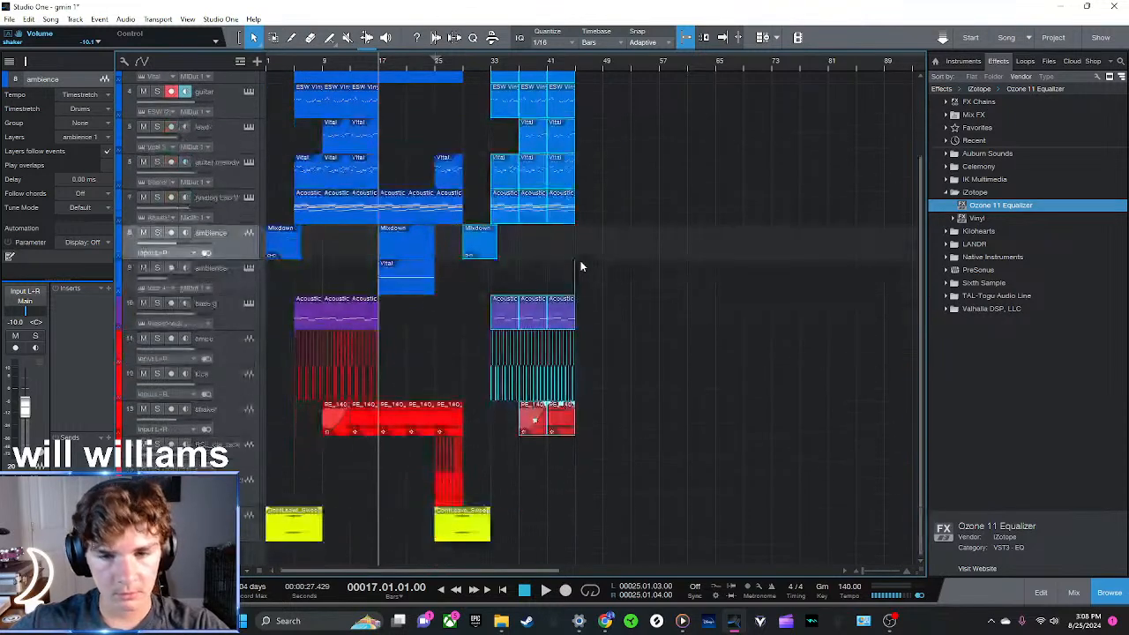
Delete the copied ambience clip and move the copied section so that it starts at bar 29
left_click_drag(582, 67, 746, 292)
left_click(621, 274)
left_click(530, 250)
key("Delete")
left_click_drag(820, 474, 474, 9)
left_click_drag(522, 159, 466, 159)
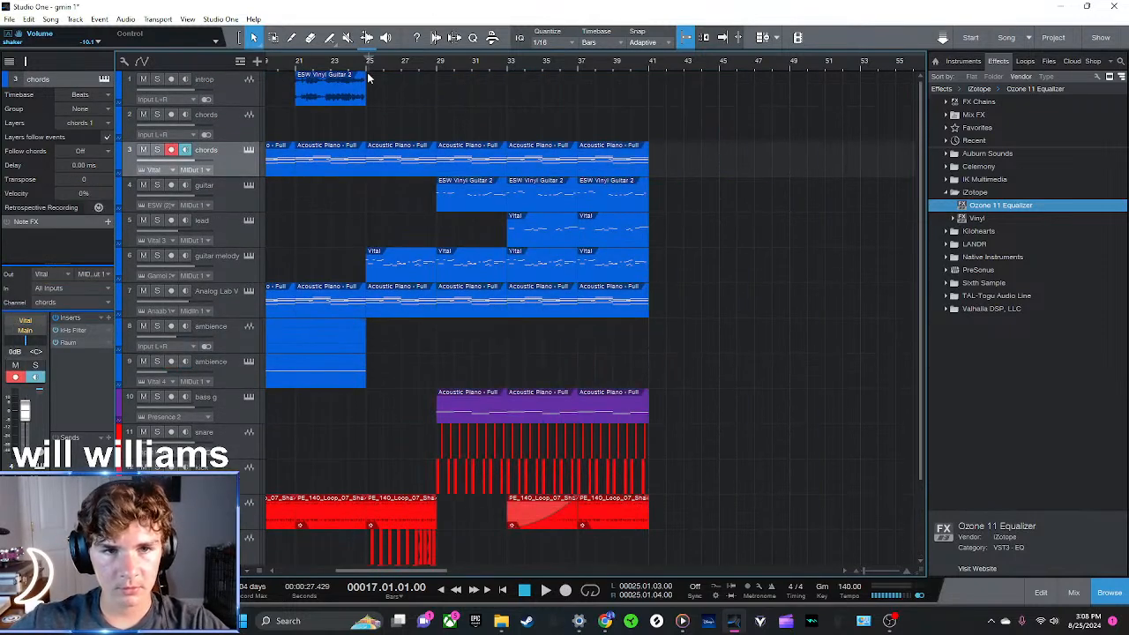
Audition the transition into bar 29 and copy the ESW Vinyl Guitar 2 clip on the introp track to bar 25
scroll(422, 250, "down", 3)
key("space")
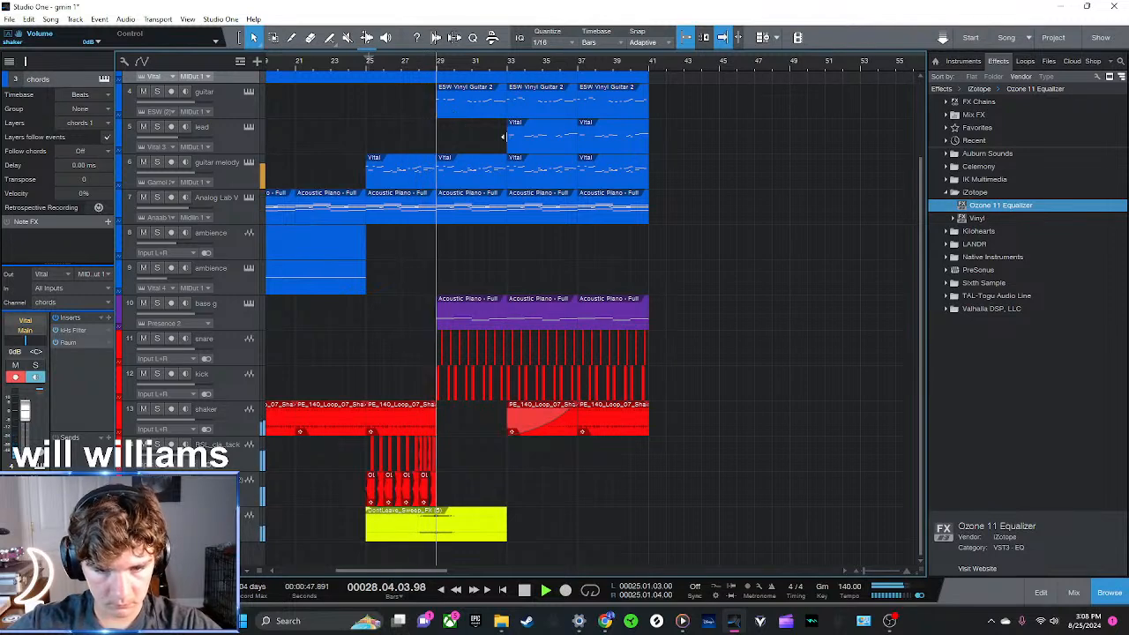
scroll(468, 294, "up", 3)
left_click(365, 66)
left_click(367, 68)
left_click(461, 101)
key("ctrl+v")
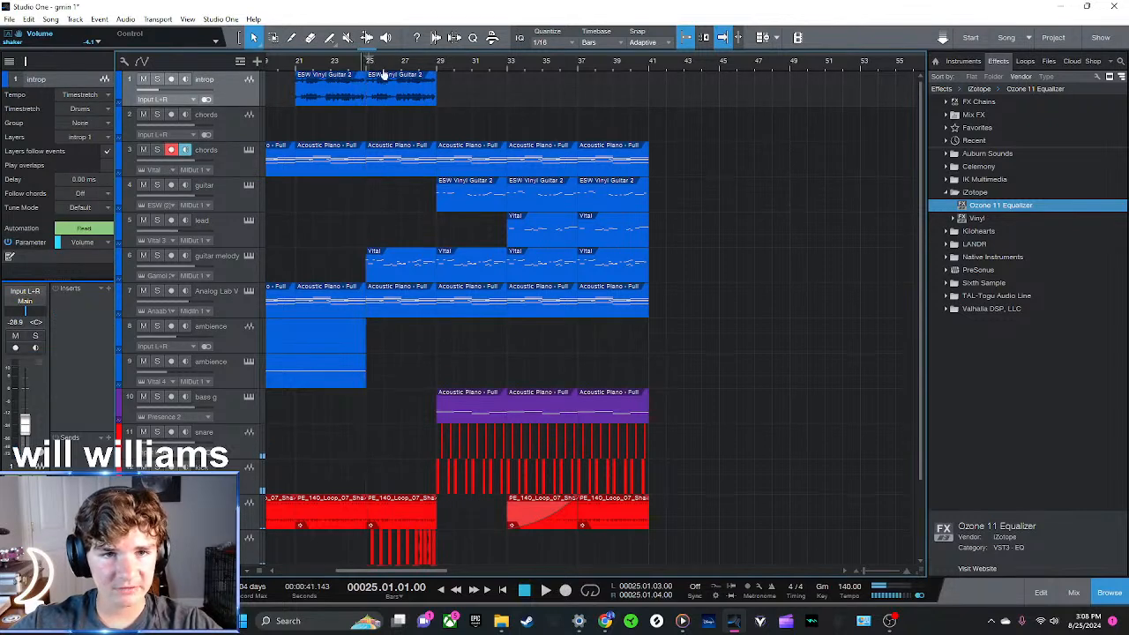
Play from bar 25 into bar 30 to check the transition, and show the list of available instruments
scroll(381, 72, "up", 2)
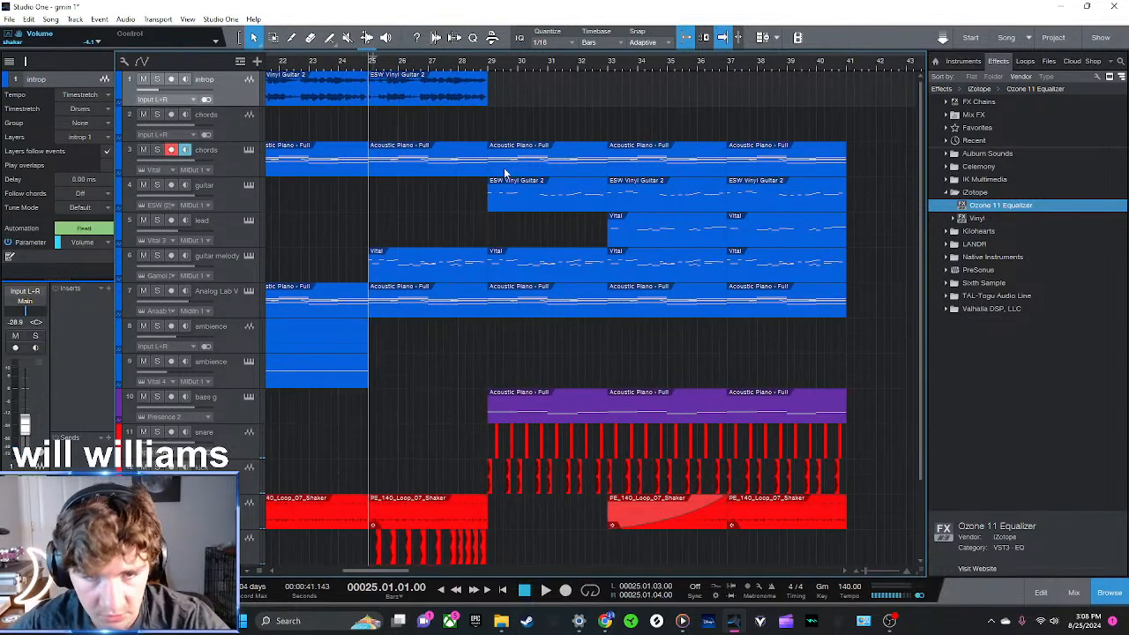
key("space")
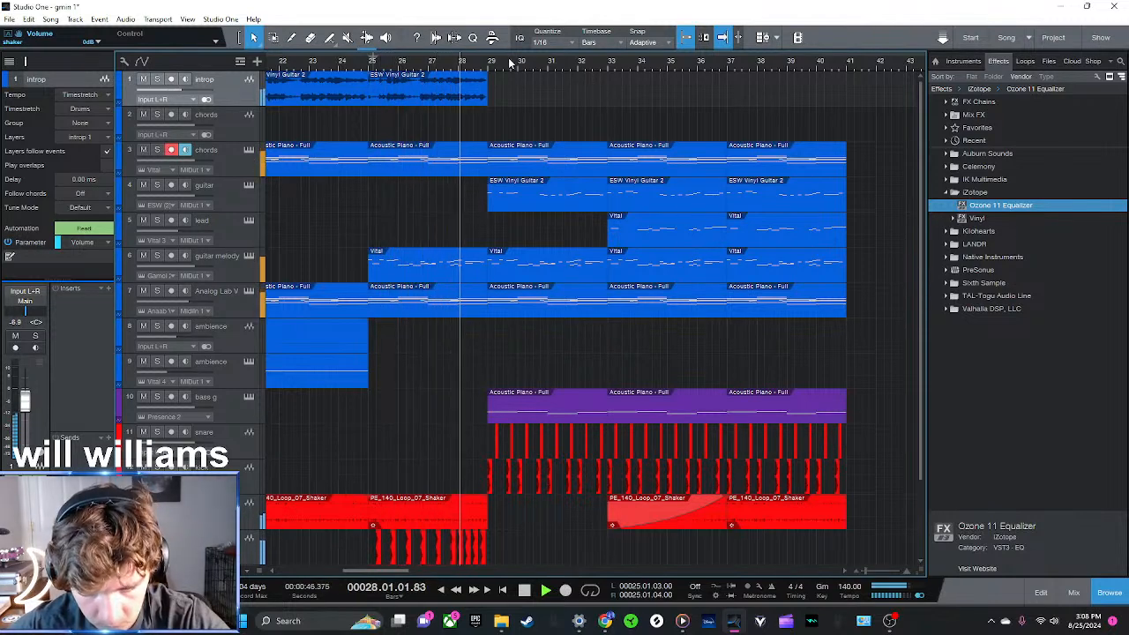
scroll(599, 300, "down", 3)
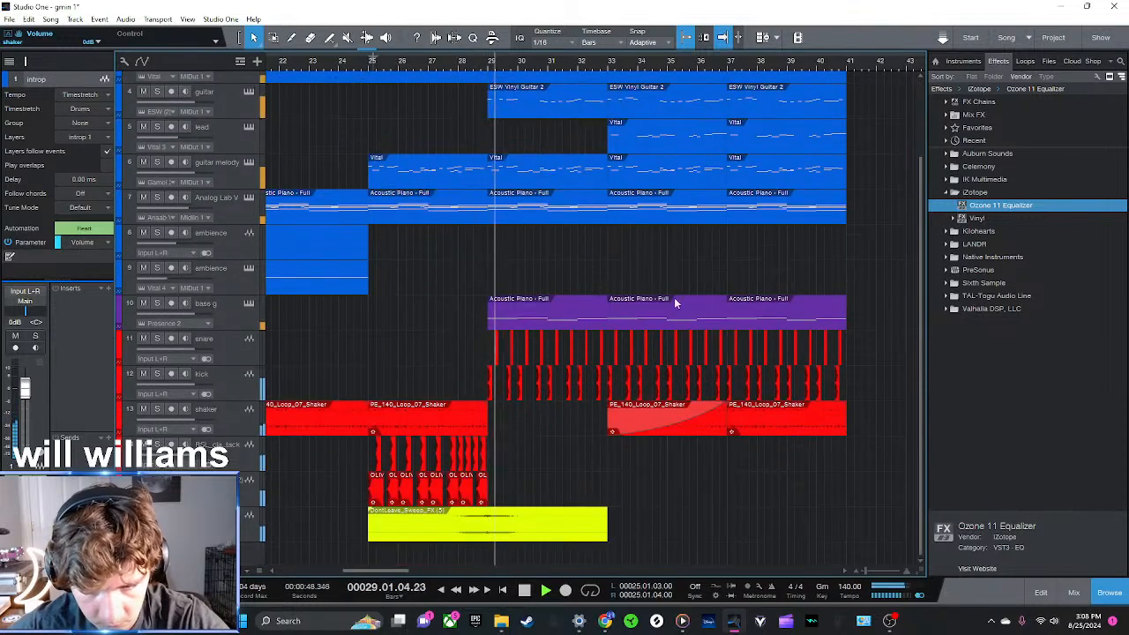
left_click(964, 62)
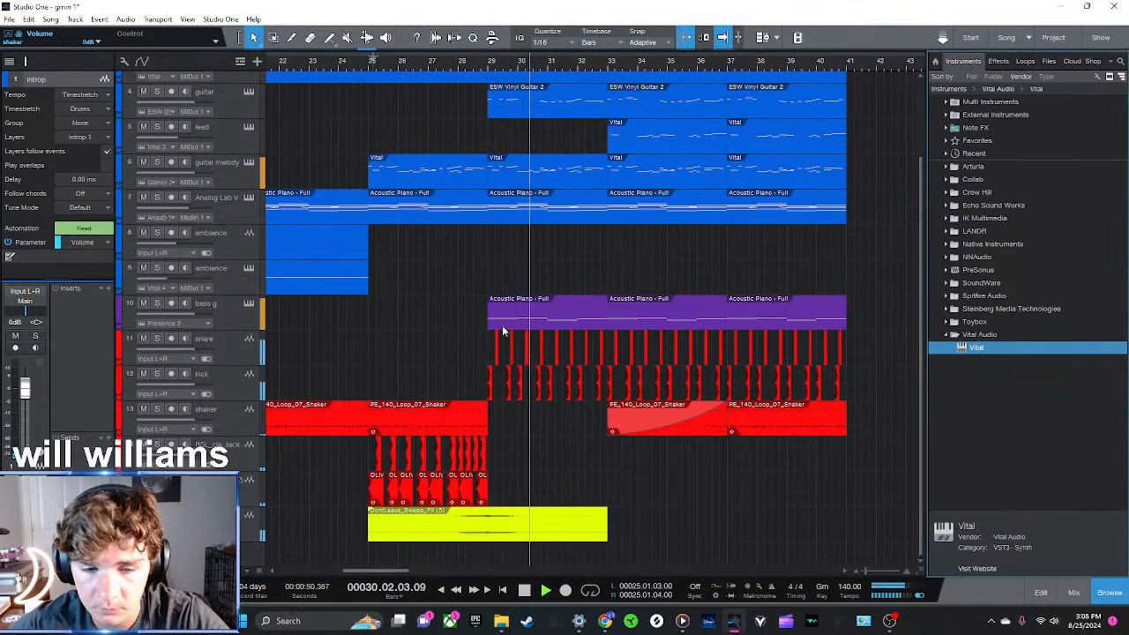
key("space")
Duplicate the kick and clap pattern of bars 25 to 28 into bars 29 to 32 and play the transition into bar 29
left_click(386, 485)
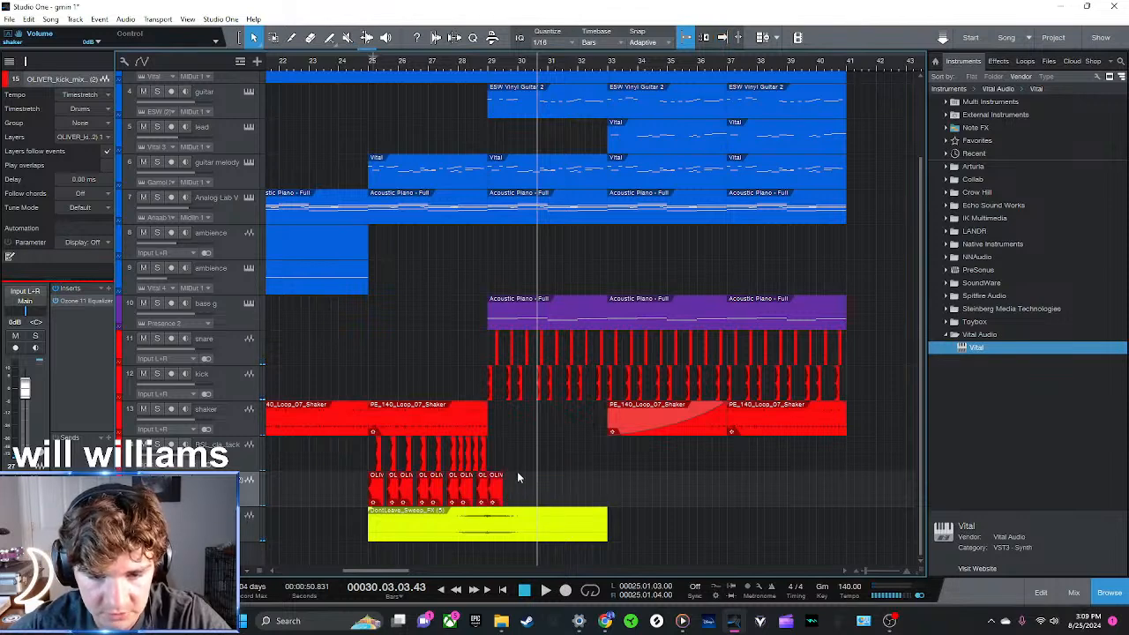
left_click_drag(545, 503, 342, 436)
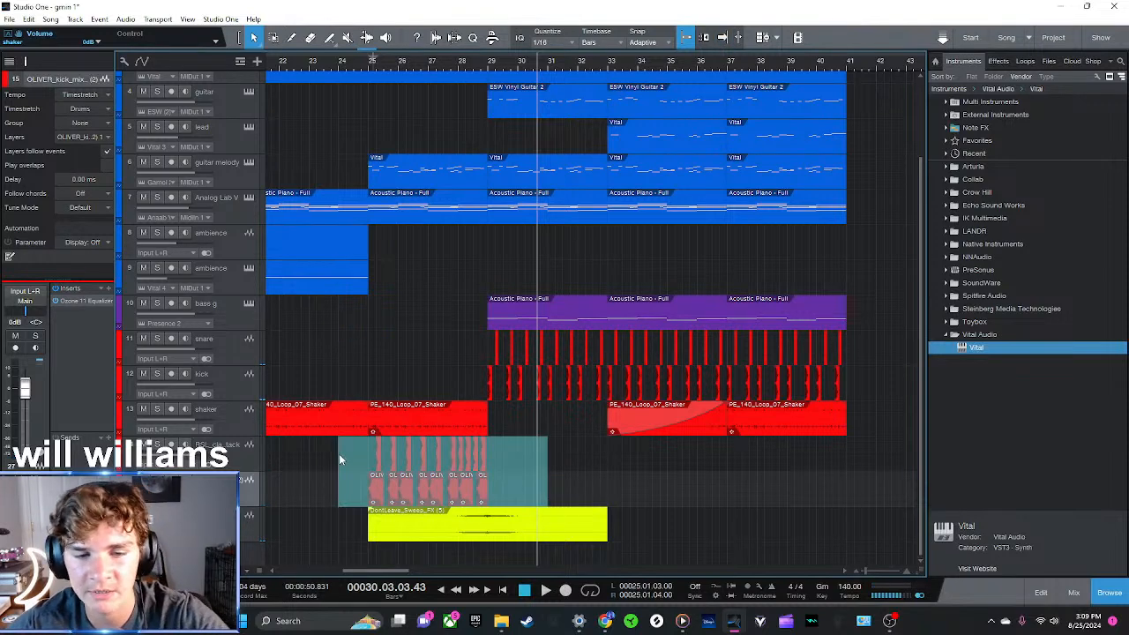
key("d")
left_click(458, 66)
key("space")
left_click(701, 453)
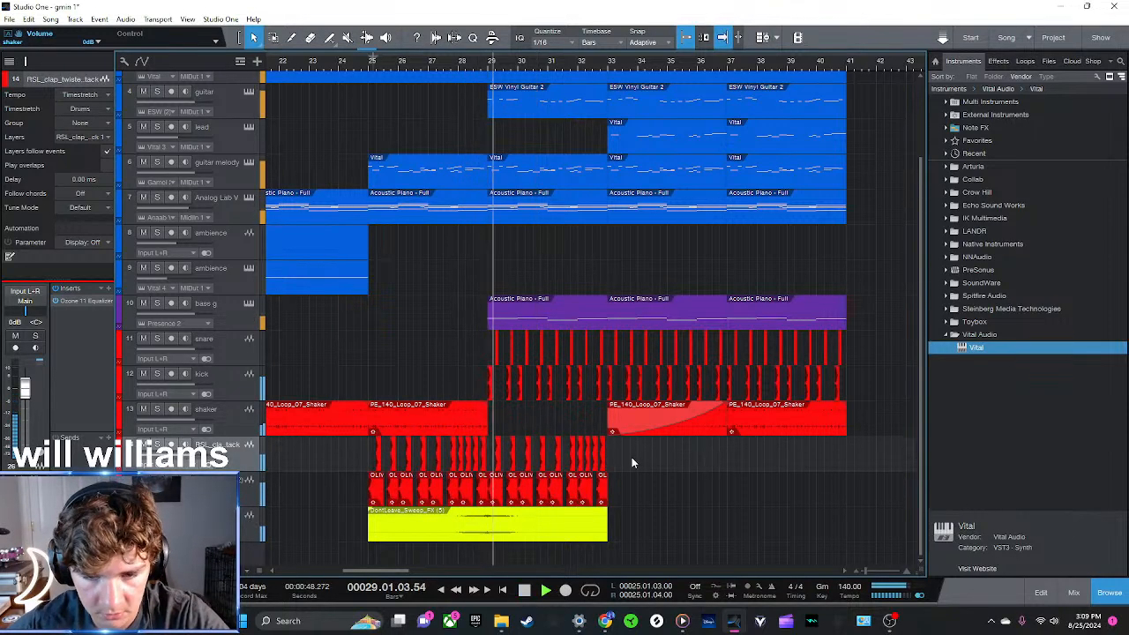
Stop playback, delete the duplicated kick and clap pattern in bars 29 to 32, and return the playhead to bar 25
key("space")
left_click_drag(631, 437, 487, 505)
key("Delete")
left_click(370, 59)
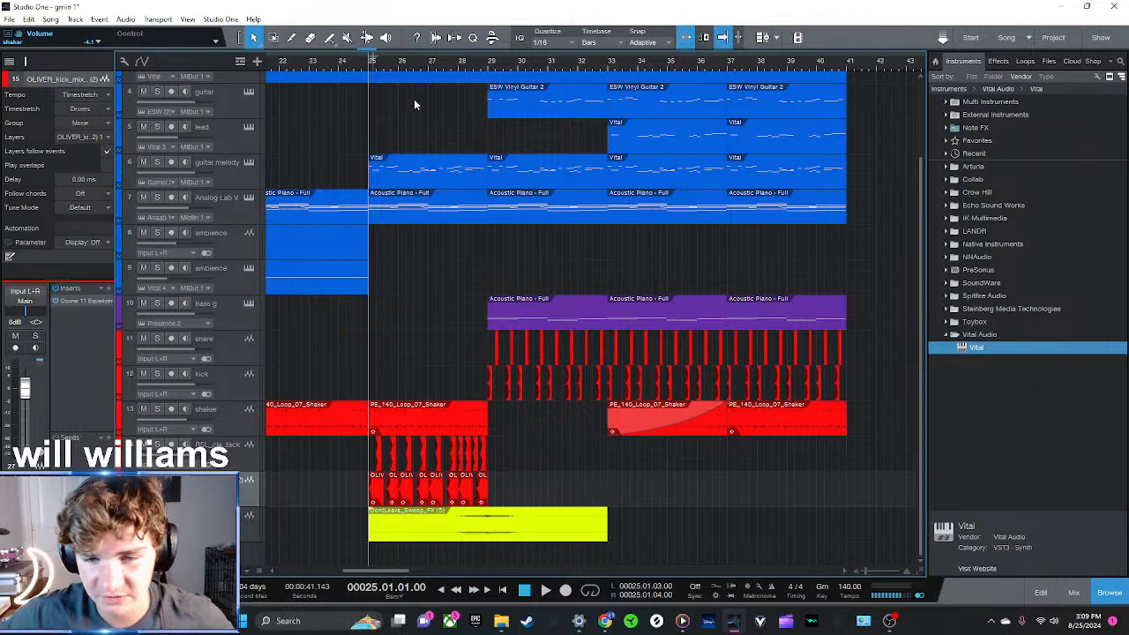
Play the transition into bar 29 without the layered kick and claps
scroll(605, 68, "down", 5)
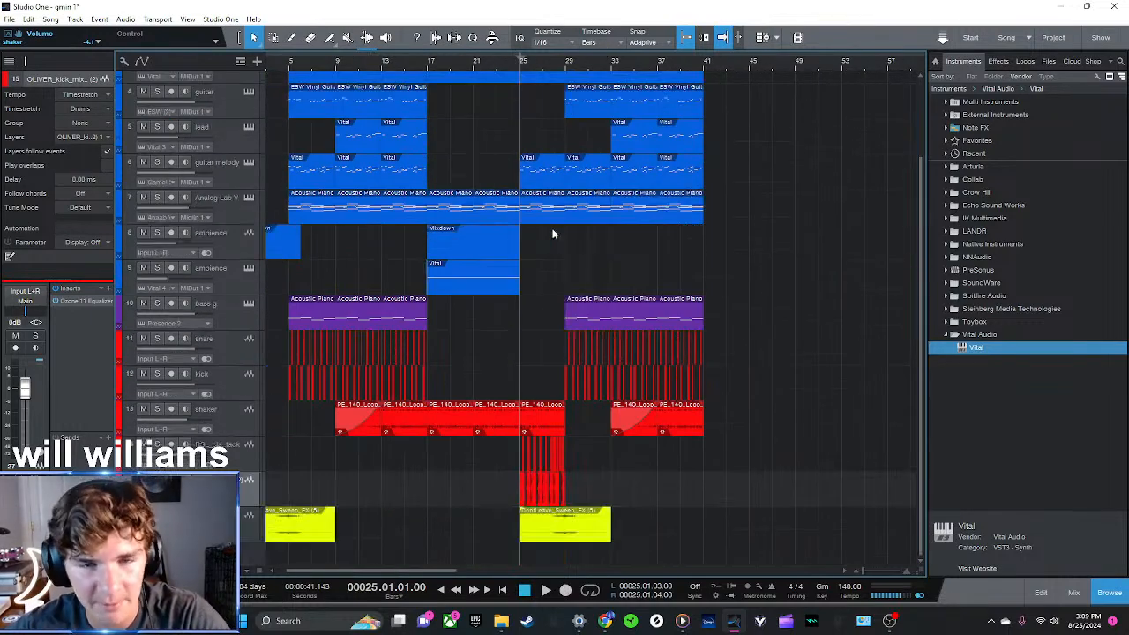
scroll(587, 66, "up", 5)
left_click_drag(531, 69, 508, 68)
left_click(470, 67)
key("space")
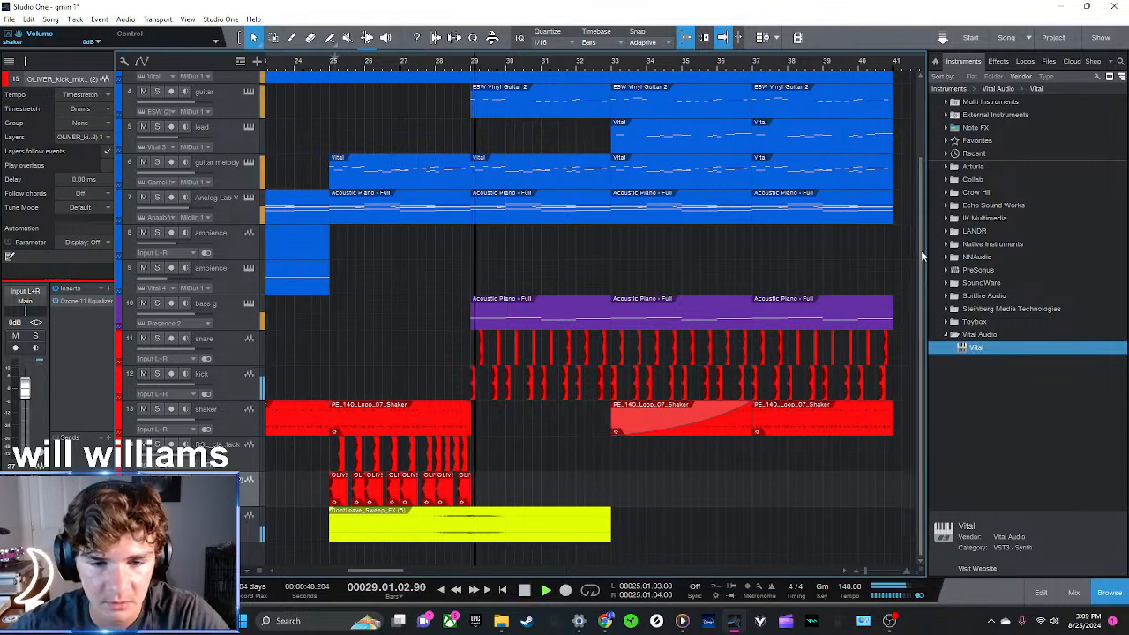
key("space")
Add a Vital instrument track below bass g and load its SUB Simple bass preset
left_click(946, 335)
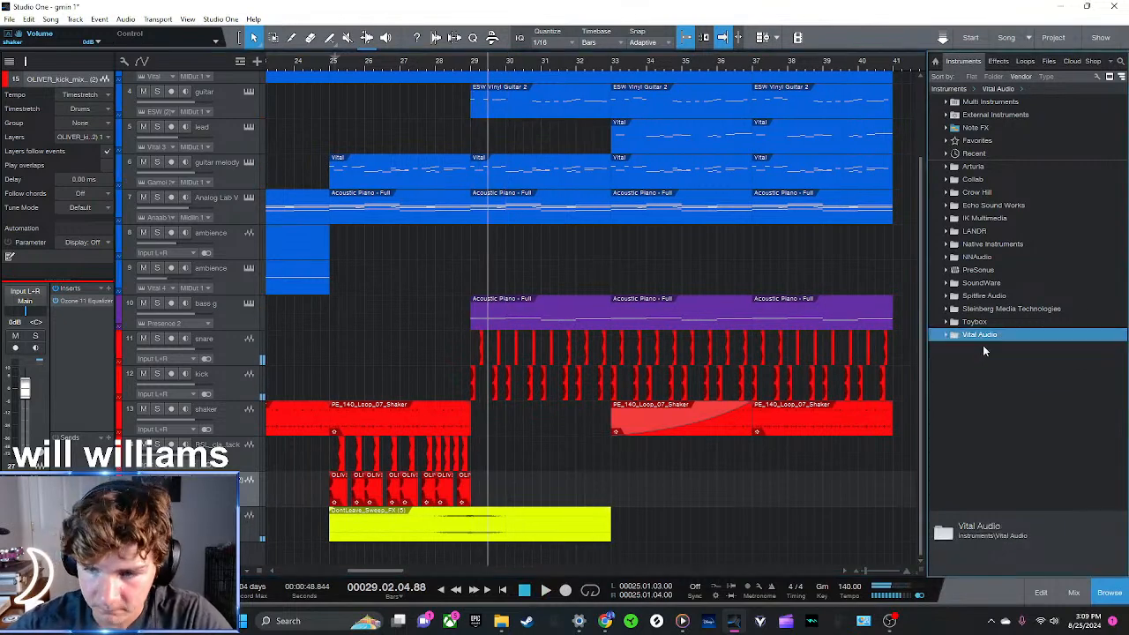
left_click(947, 335)
left_click_drag(965, 346, 224, 331)
left_click(523, 95)
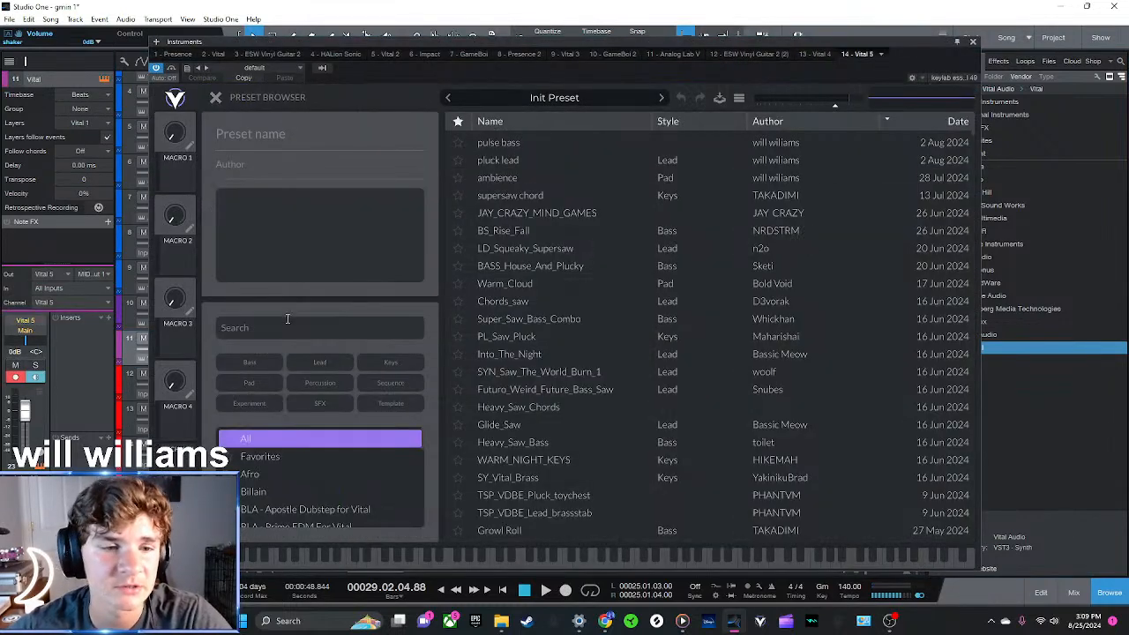
type("sub")
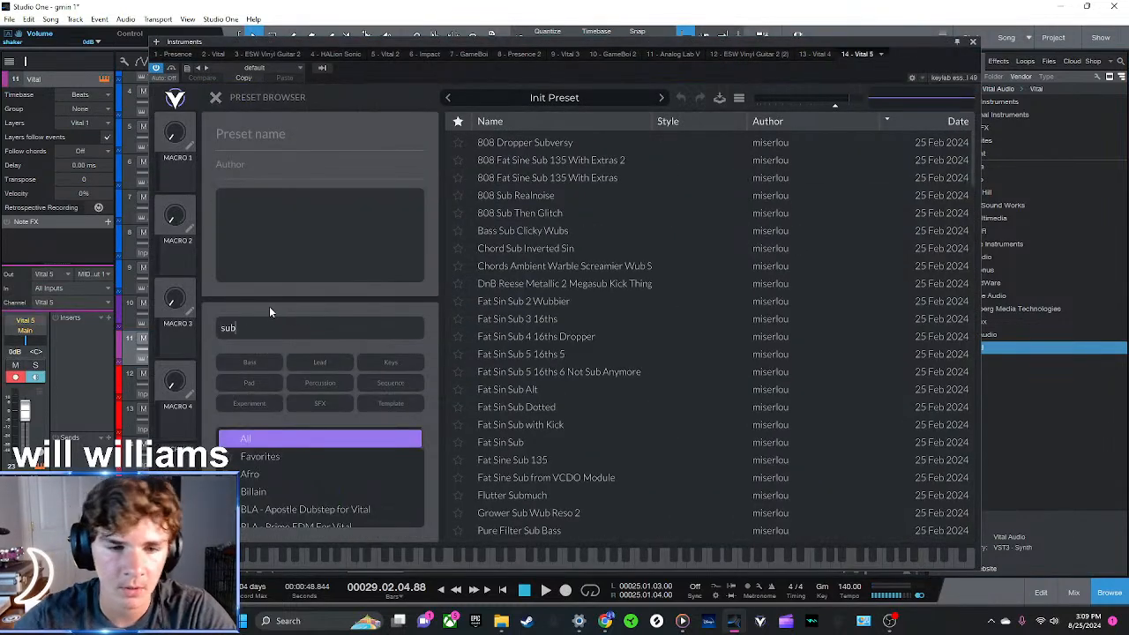
left_click(260, 364)
left_click(521, 178)
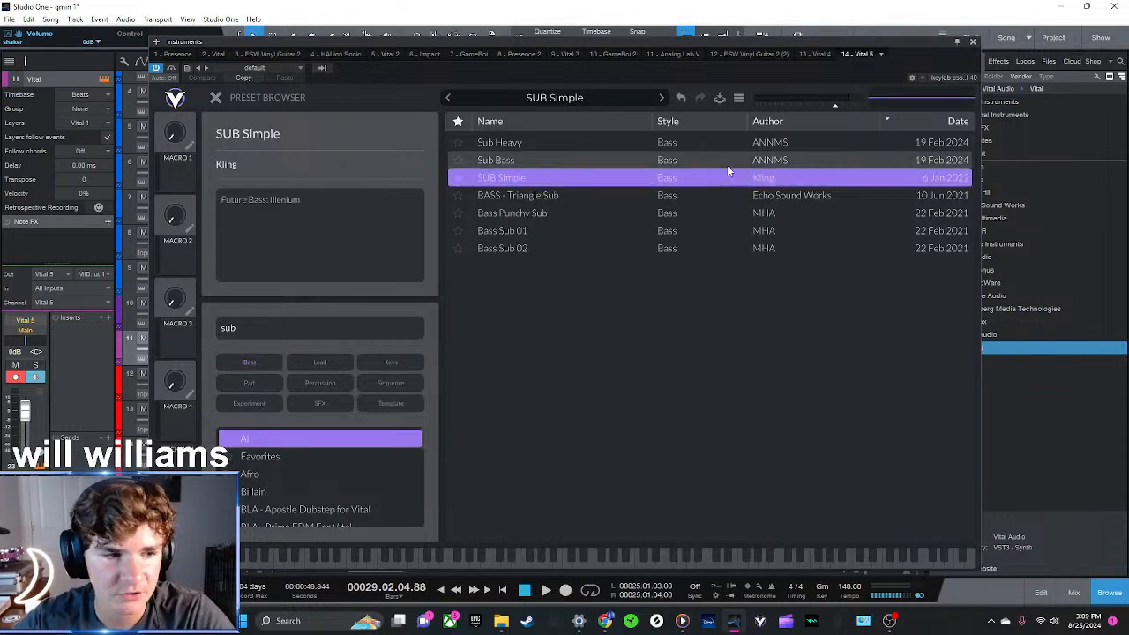
left_click(973, 41)
Copy the bass g clip of bars 29 to 32 onto the new Vital track and play it from bar 29
scroll(532, 66, "down", 3)
left_click(524, 308)
key("d")
left_click_drag(589, 310, 515, 345)
left_click(483, 66)
key("space")
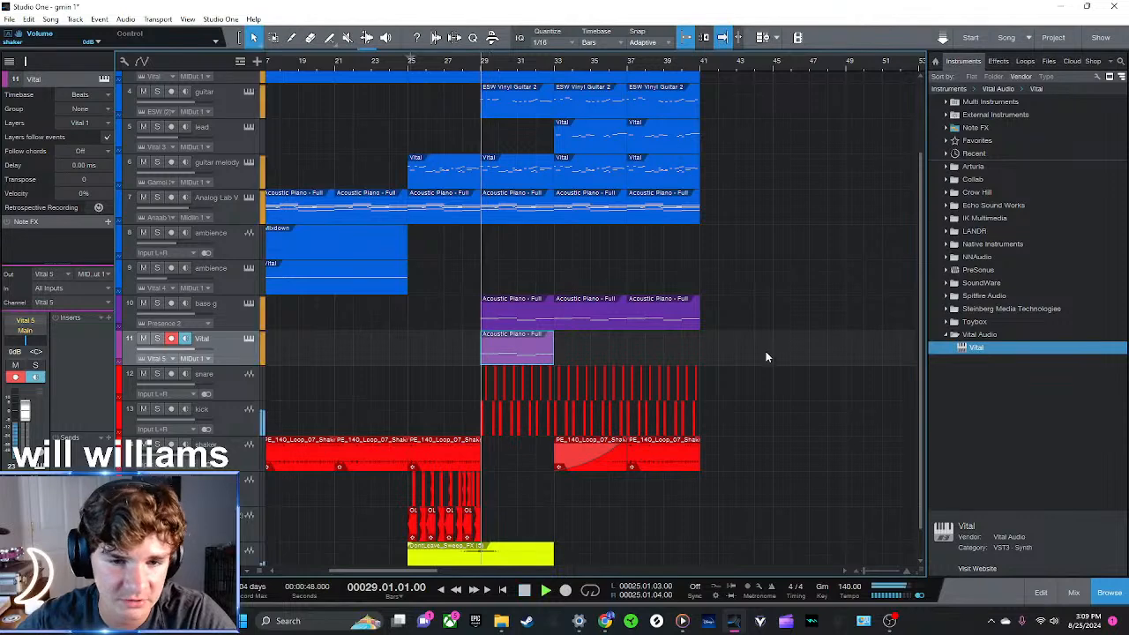
left_click(779, 366)
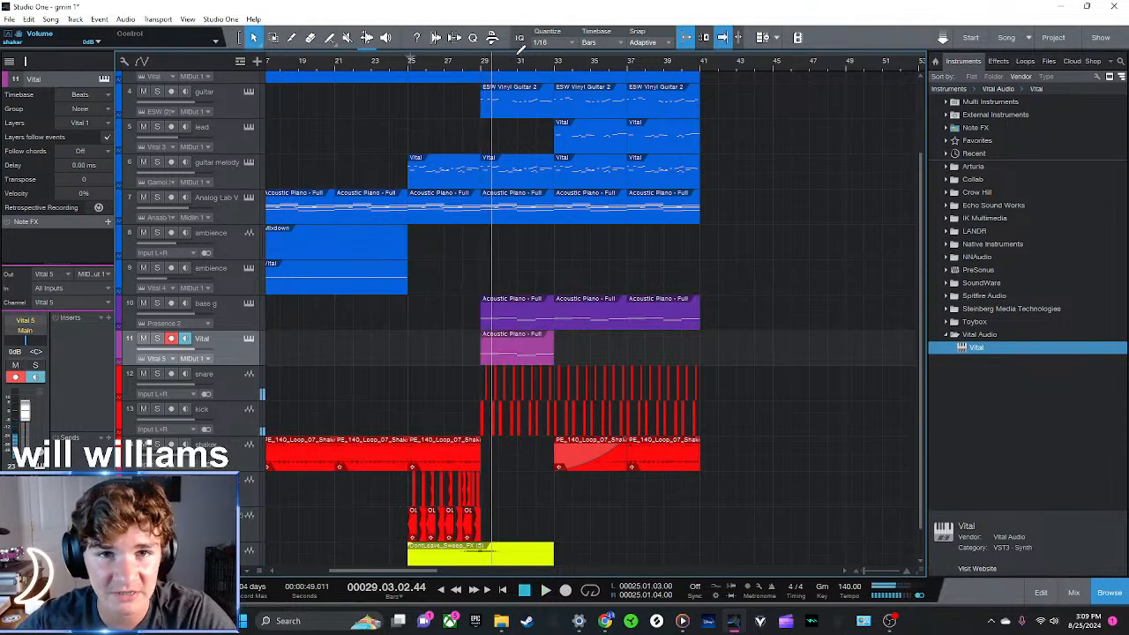
Play the sub bass Vital track soloed and select its clip's notes in the note editor
scroll(517, 67, "up", 4)
key("space")
key("space")
left_click(500, 362)
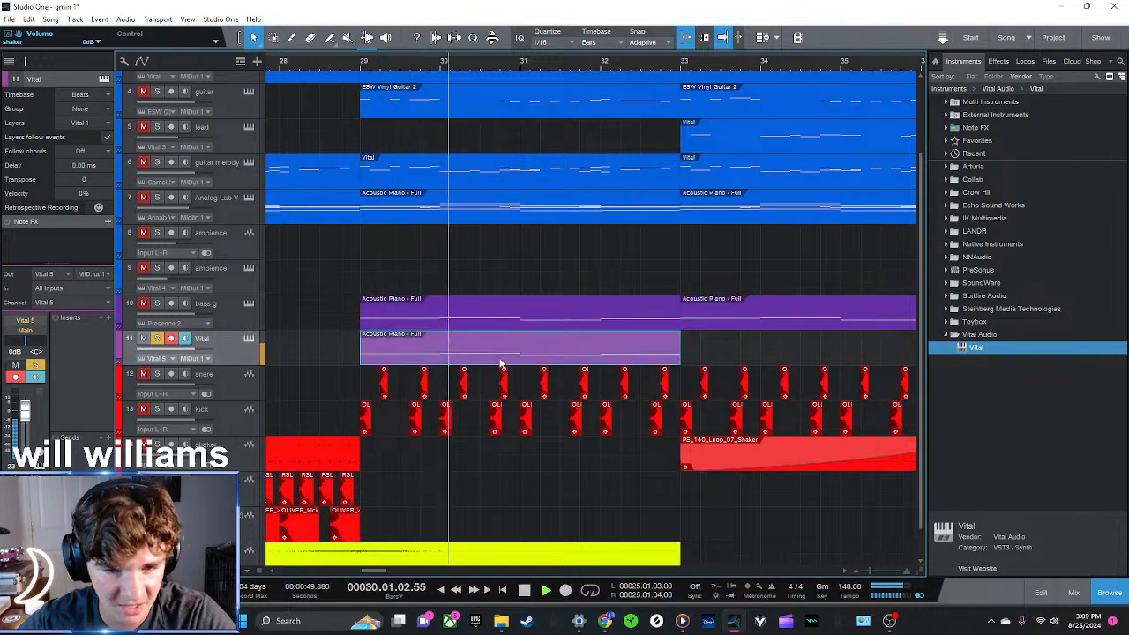
double_click(500, 362)
left_click_drag(752, 425, 510, 323)
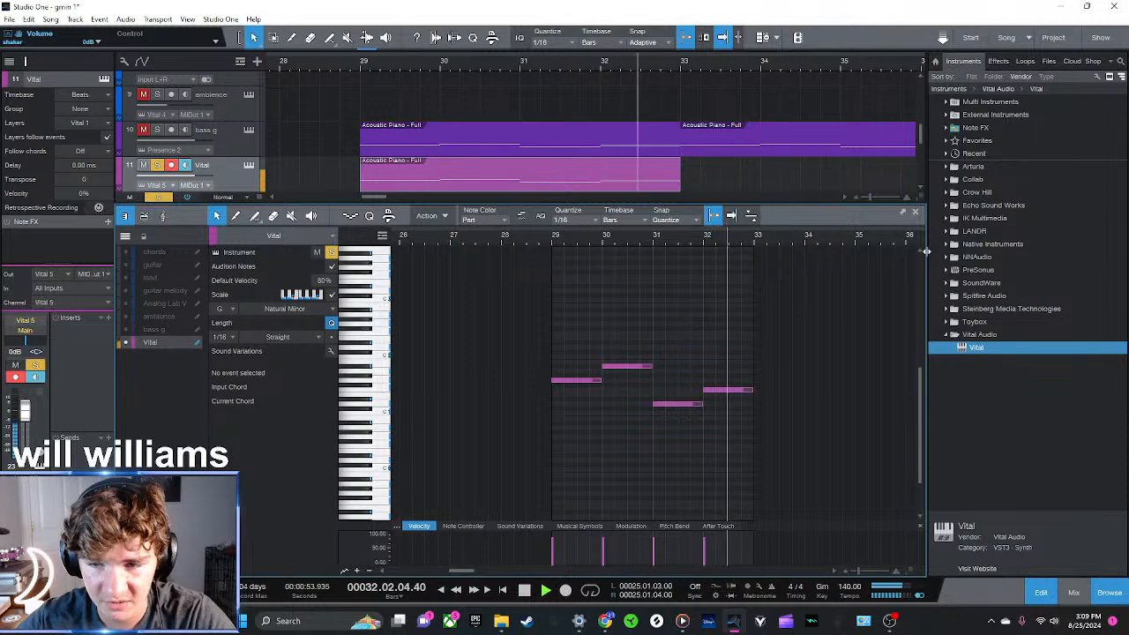
key("space")
Close the note editor and add a second Vital instrument track below the sub bass track
left_click(917, 215)
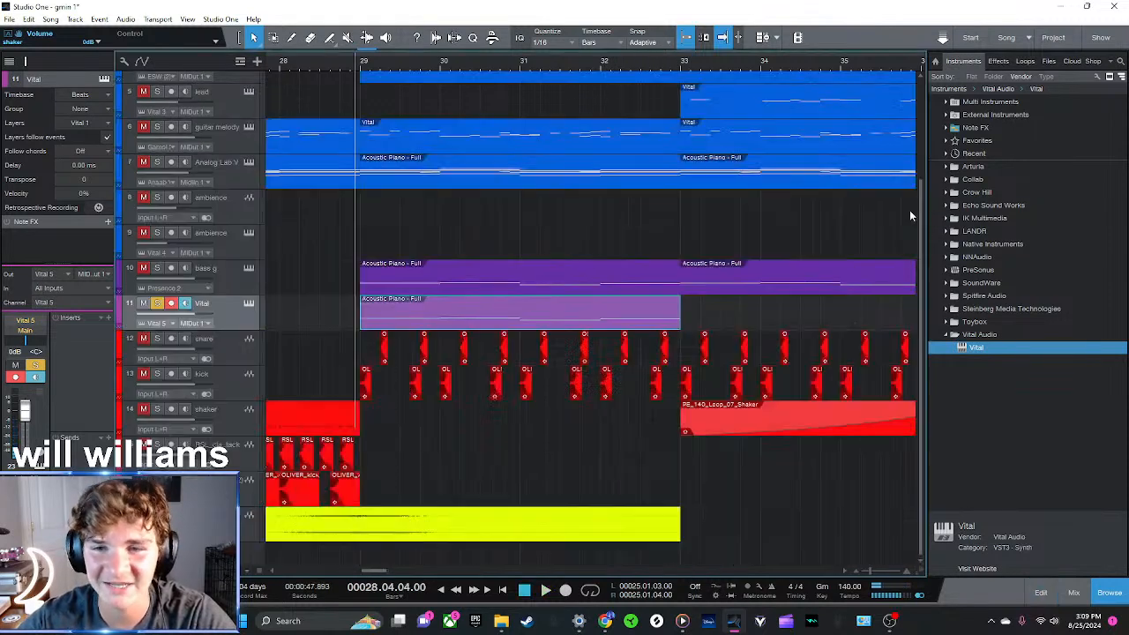
left_click_drag(954, 348, 272, 344)
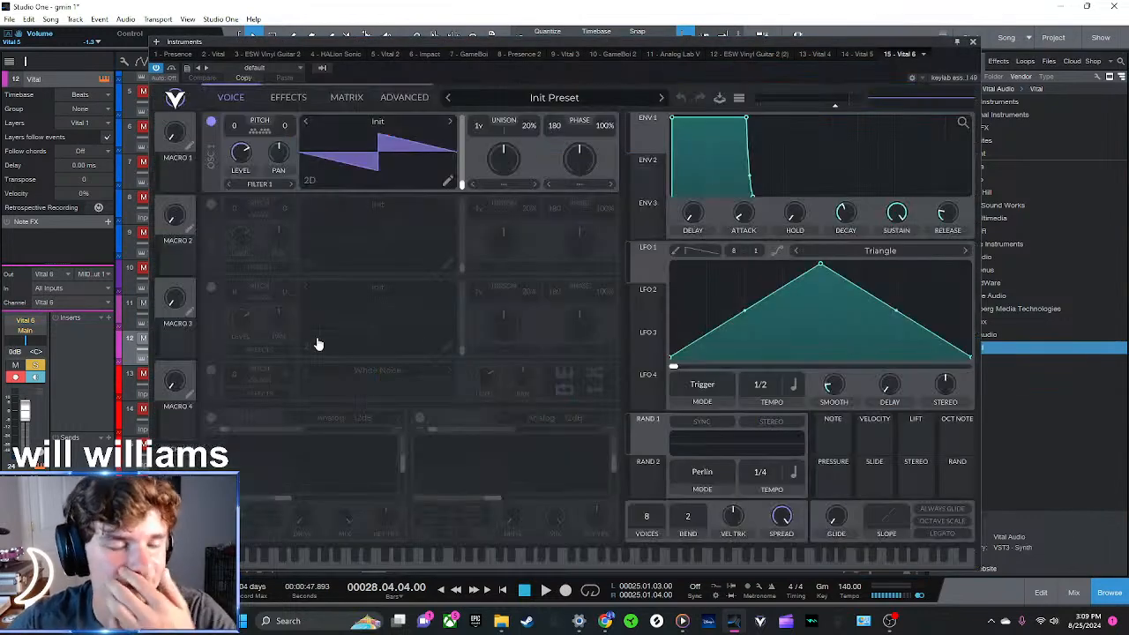
left_click(972, 42)
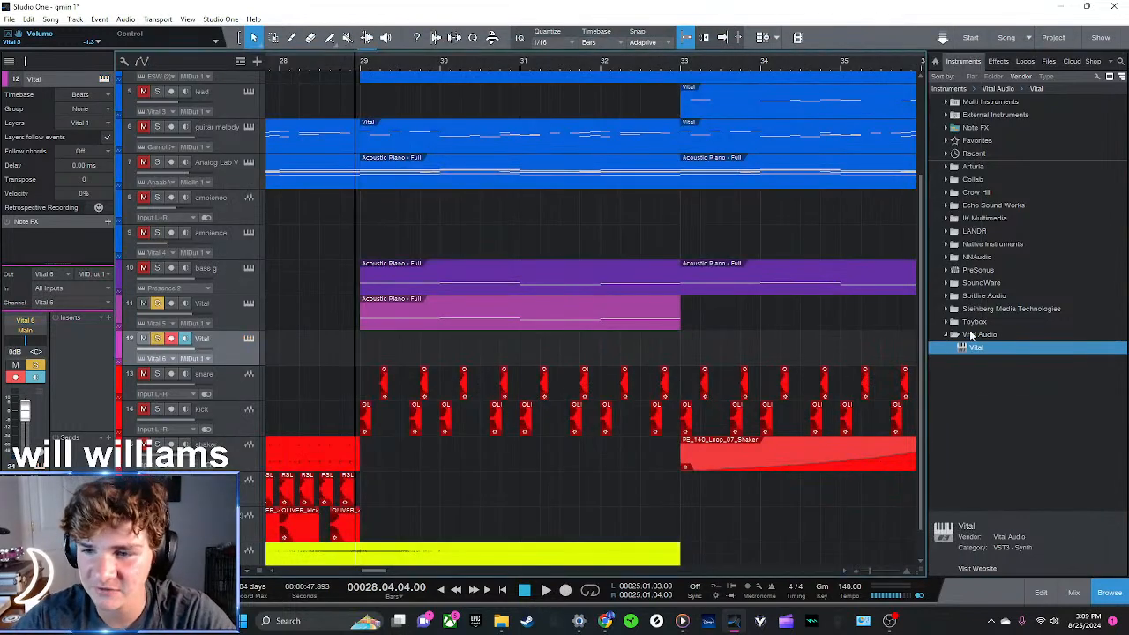
Insert Ozone 11 Equalizer on the first Vital track and cut its highs with a high shelf at about 1026 Hz and -8.9 dB
left_click(996, 61)
left_click(955, 193)
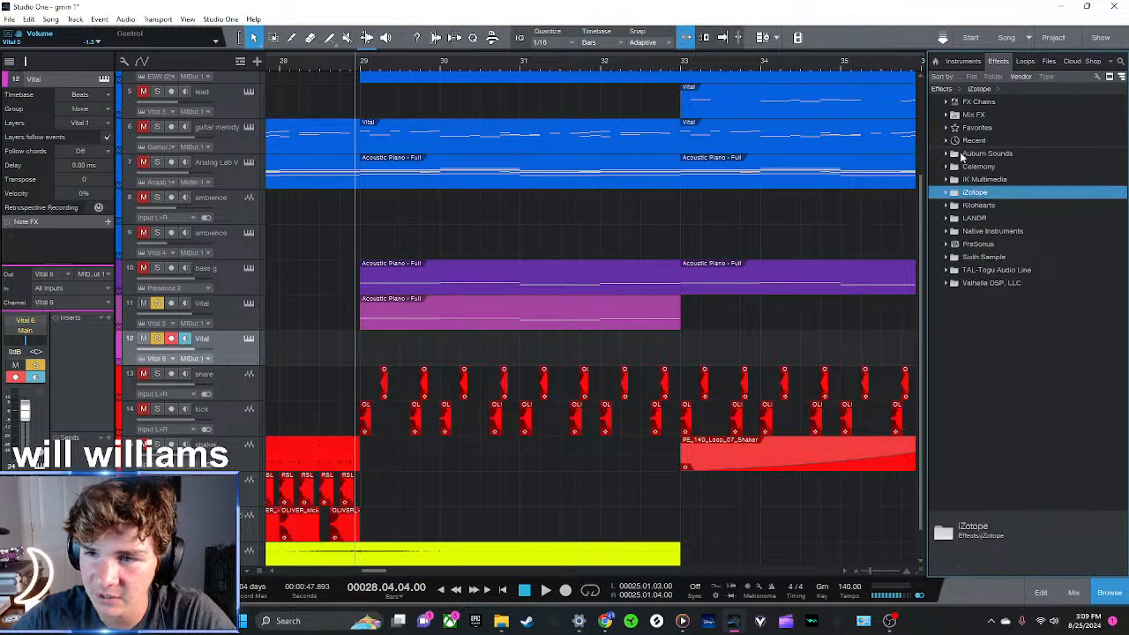
left_click(962, 143)
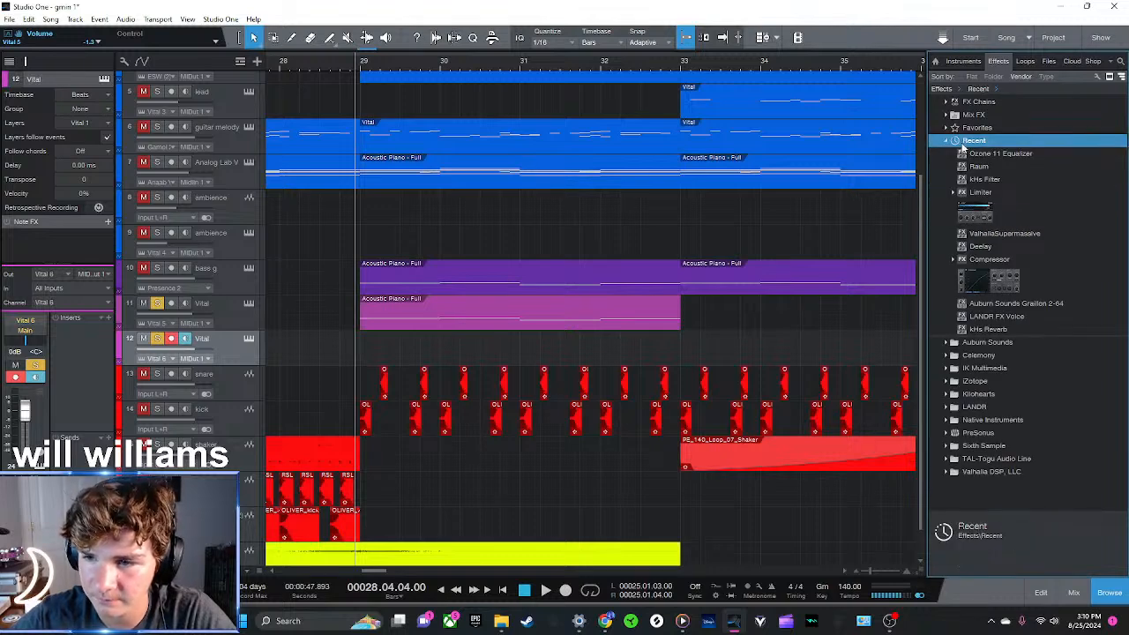
left_click_drag(999, 157, 512, 313)
left_click_drag(693, 324, 531, 450)
left_click(484, 448)
key("space")
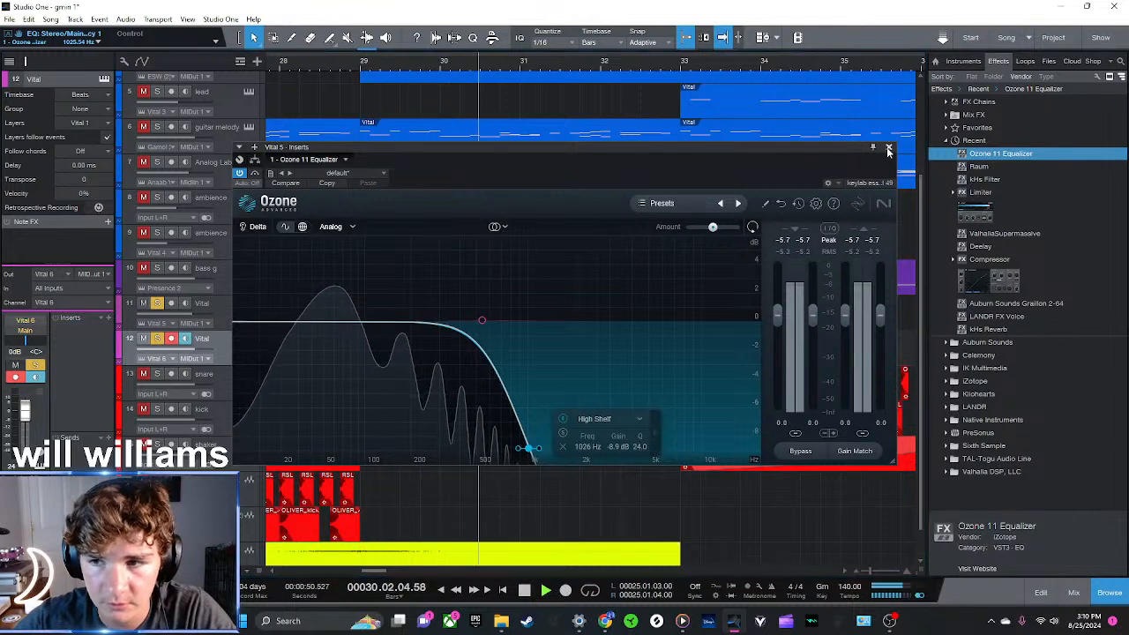
left_click(888, 148)
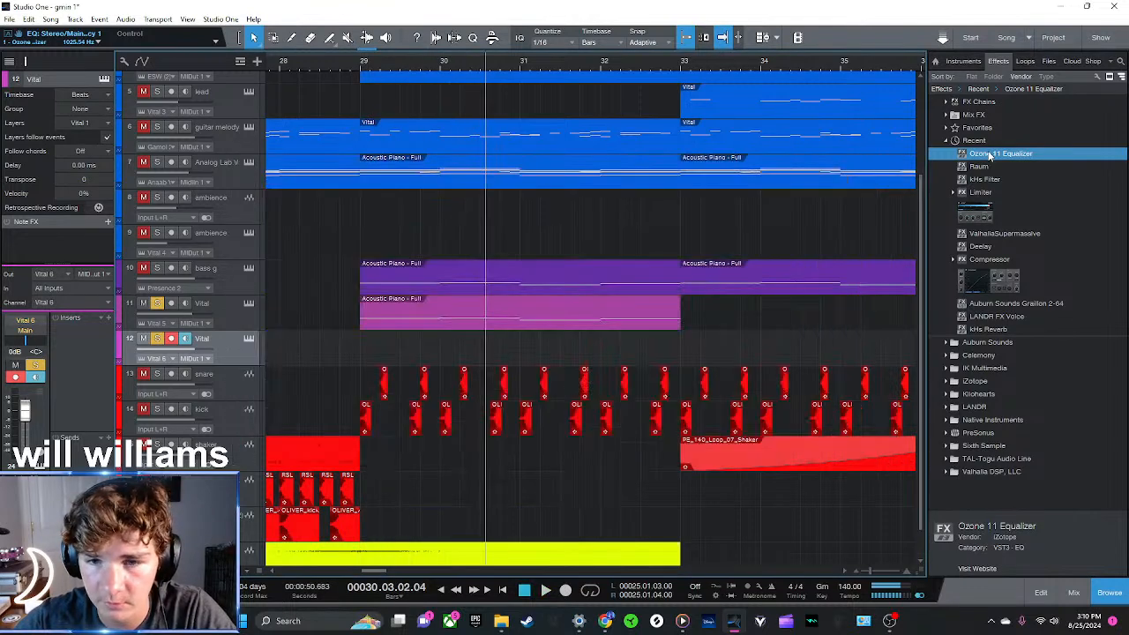
Search the second Vital's presets for reese and load BASS - Reese Brass
left_click(250, 338)
left_click(539, 99)
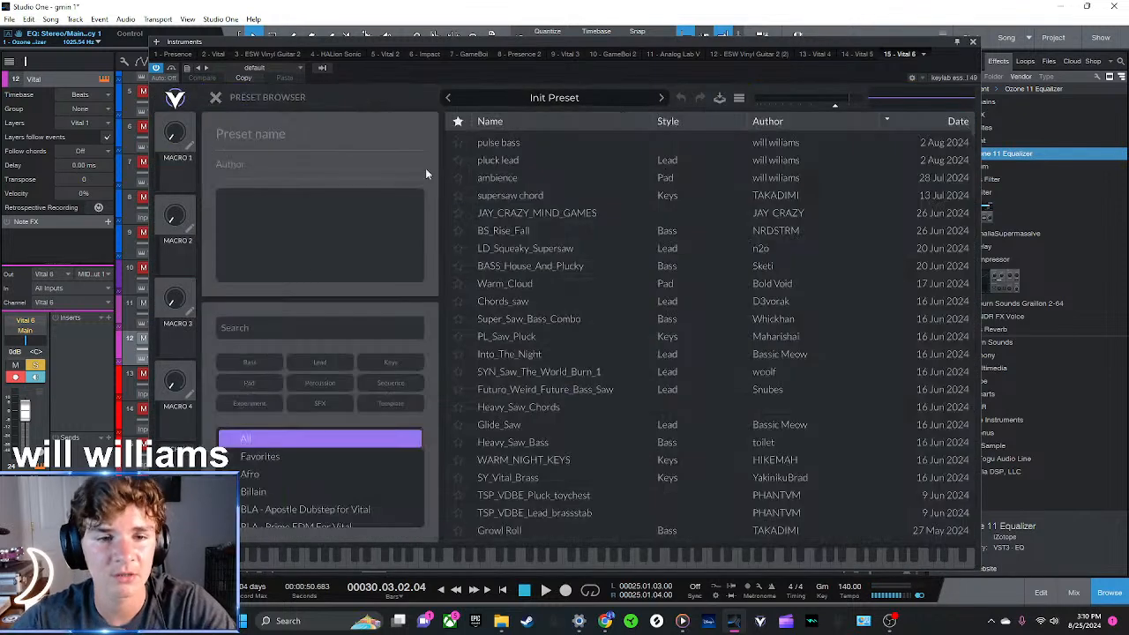
left_click(285, 320)
type("reese")
left_click(580, 353)
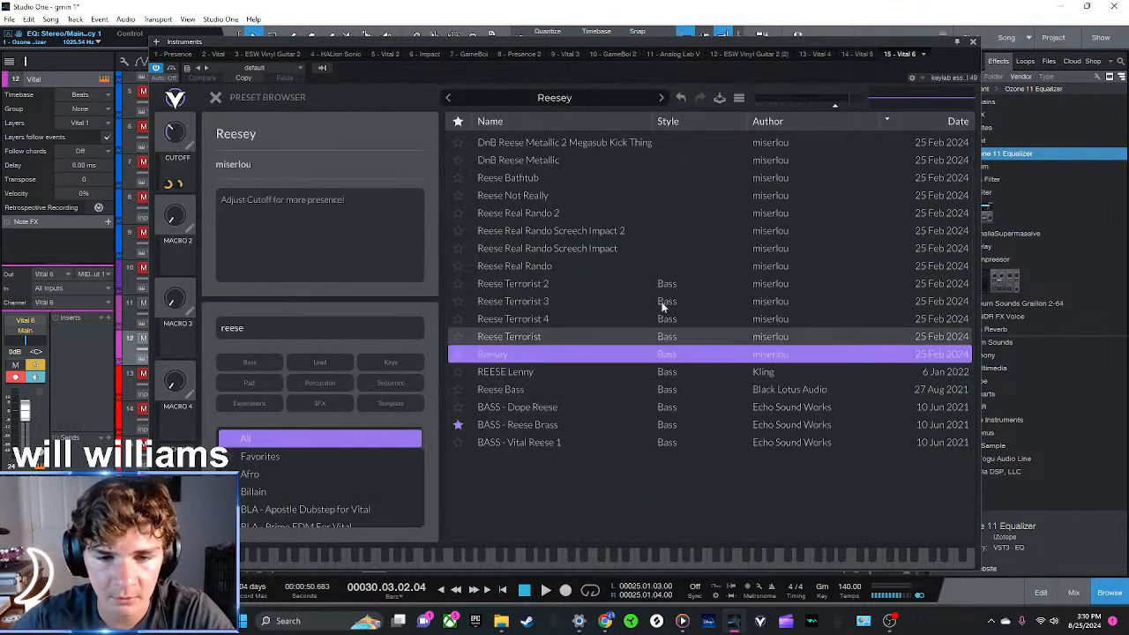
left_click(529, 424)
left_click(972, 42)
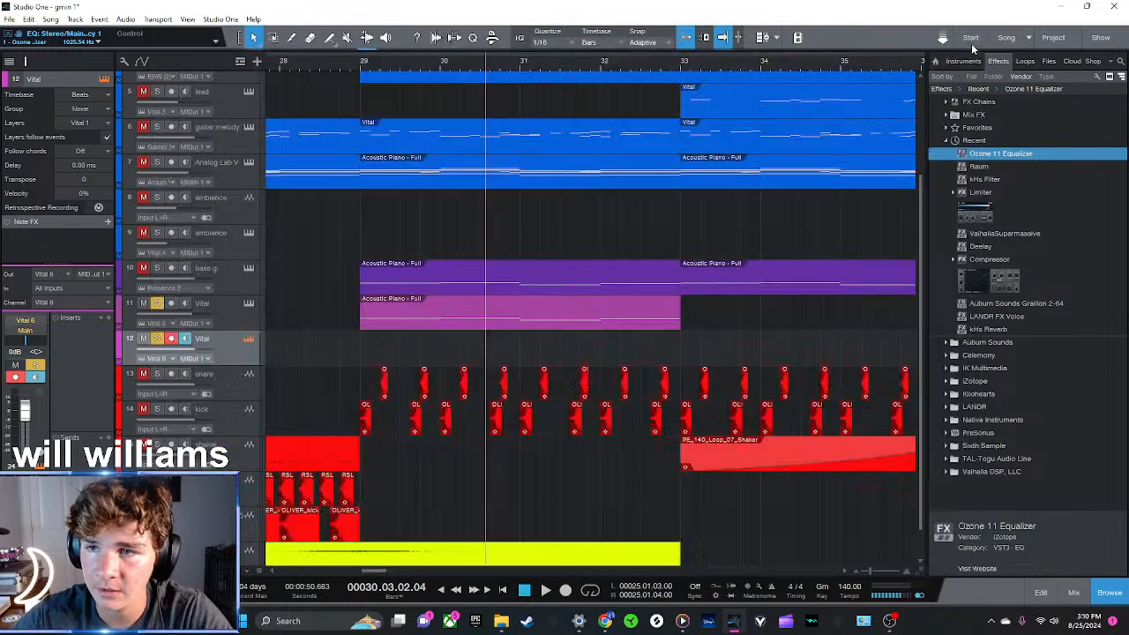
Duplicate the first Vital track's clip onto the second Vital track at bar 29
left_click(462, 315)
key("d")
left_click_drag(711, 315, 393, 351)
left_click(359, 66)
Transpose all notes of the second Vital track's clip up one octave and play the result from bar 29
double_click(448, 330)
left_click_drag(728, 424, 522, 297)
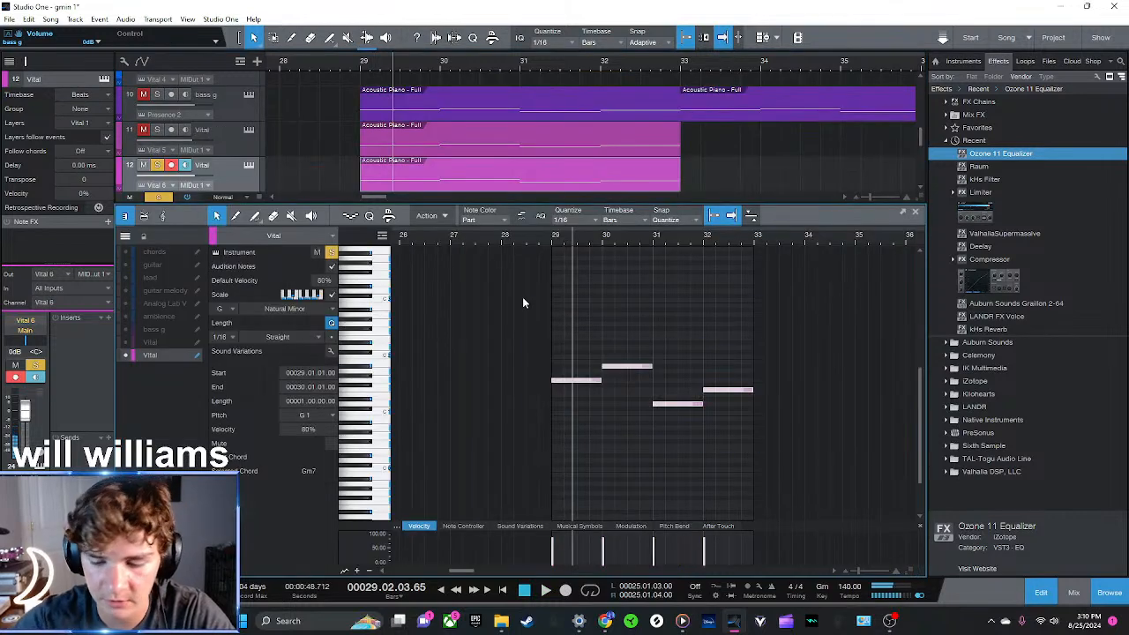
key("shift+Up")
left_click(553, 240)
key("space")
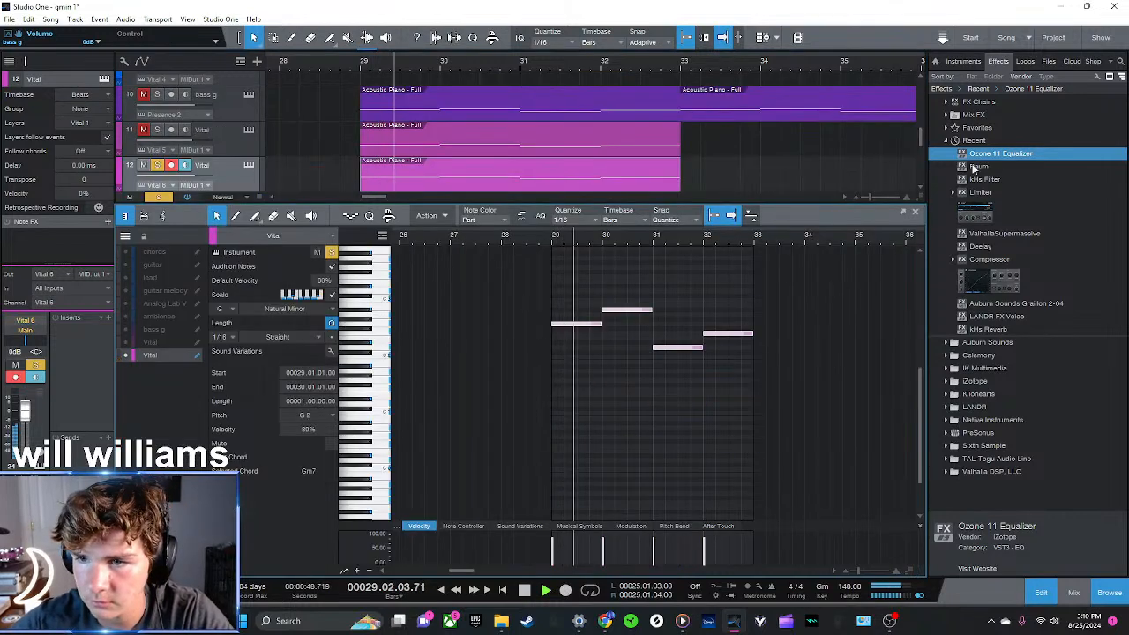
left_click(915, 213)
Insert Ozone 11 Equalizer on the second Vital track, cutting lows at about 121 Hz, -8.1 dB and highs at about 10.2 kHz
left_click_drag(1004, 156, 556, 328)
left_click_drag(323, 377, 377, 445)
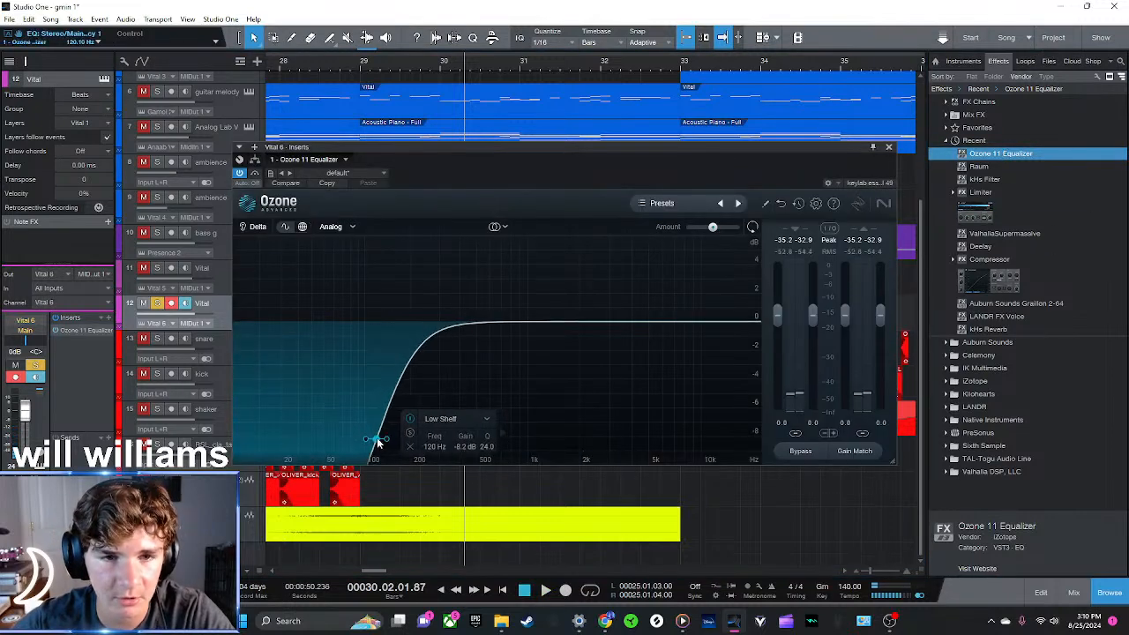
left_click(363, 65)
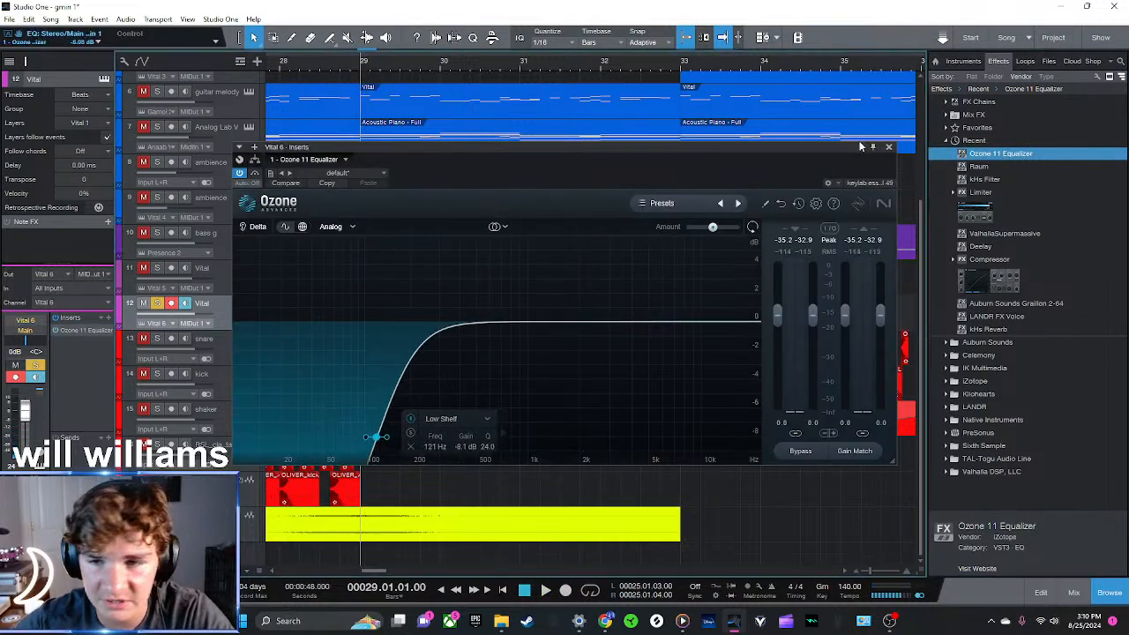
key("space")
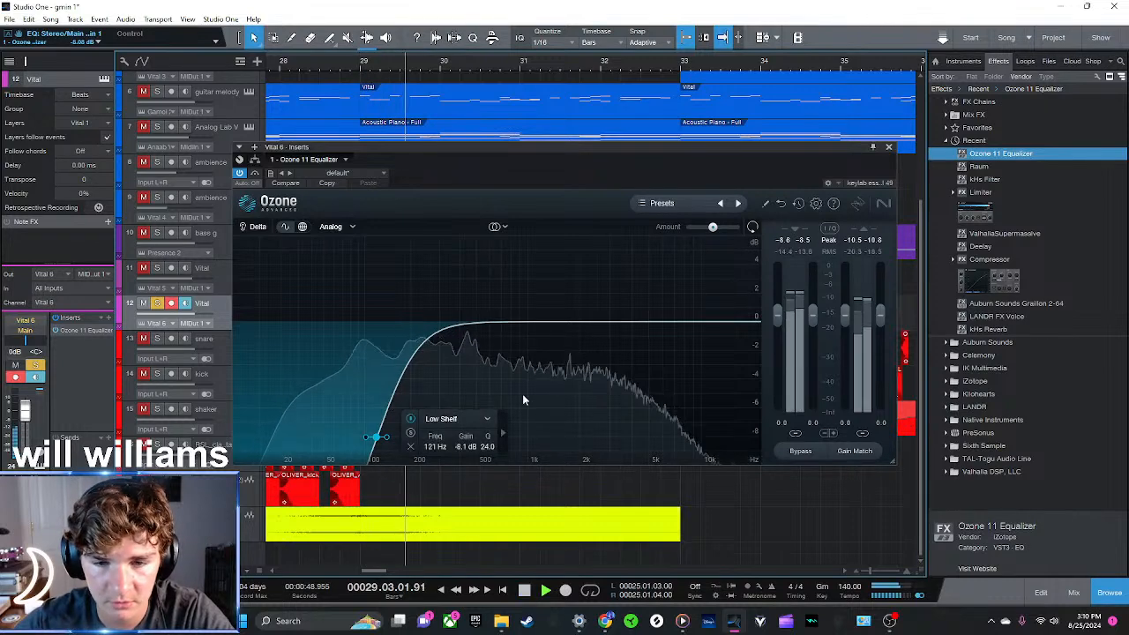
left_click_drag(721, 325, 696, 476)
left_click(889, 148)
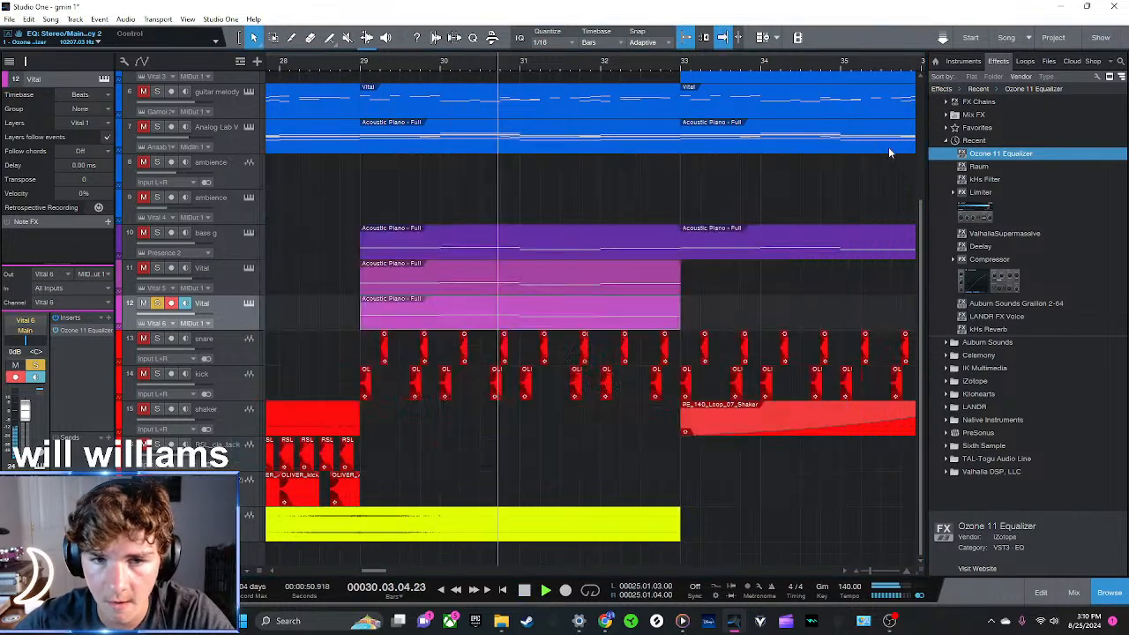
Lower the second Vital track to about -5 dB and bass g to -2.6 dB while playing the three bass tracks soloed
key("space")
left_click(158, 303)
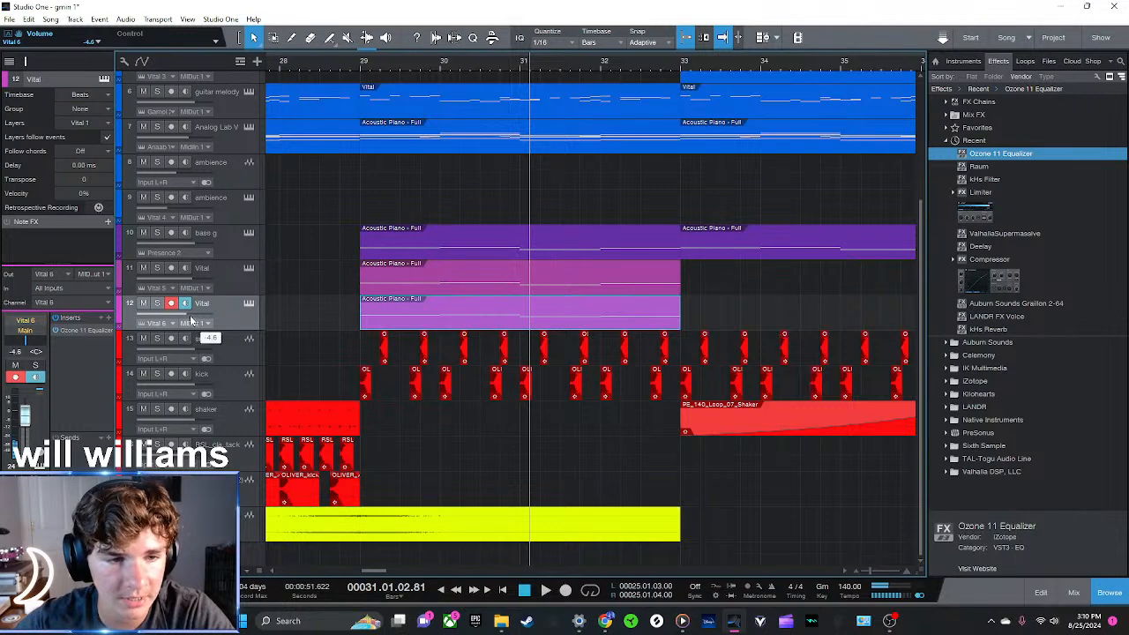
left_click(237, 242)
left_click(356, 67)
key("space")
left_click(745, 288)
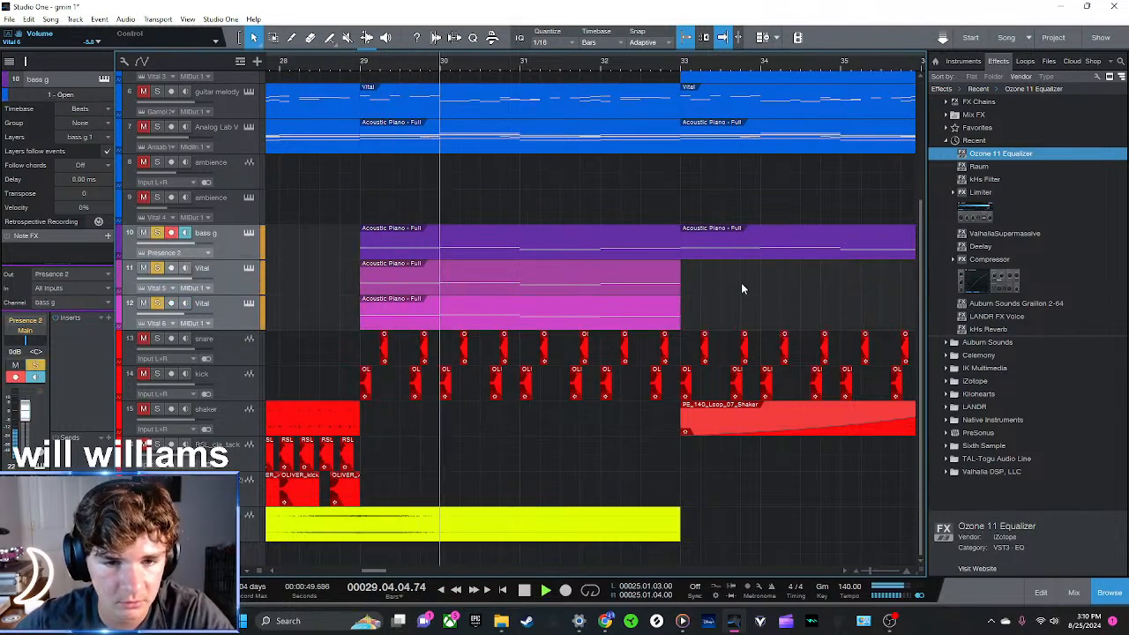
left_click_drag(188, 243, 200, 250)
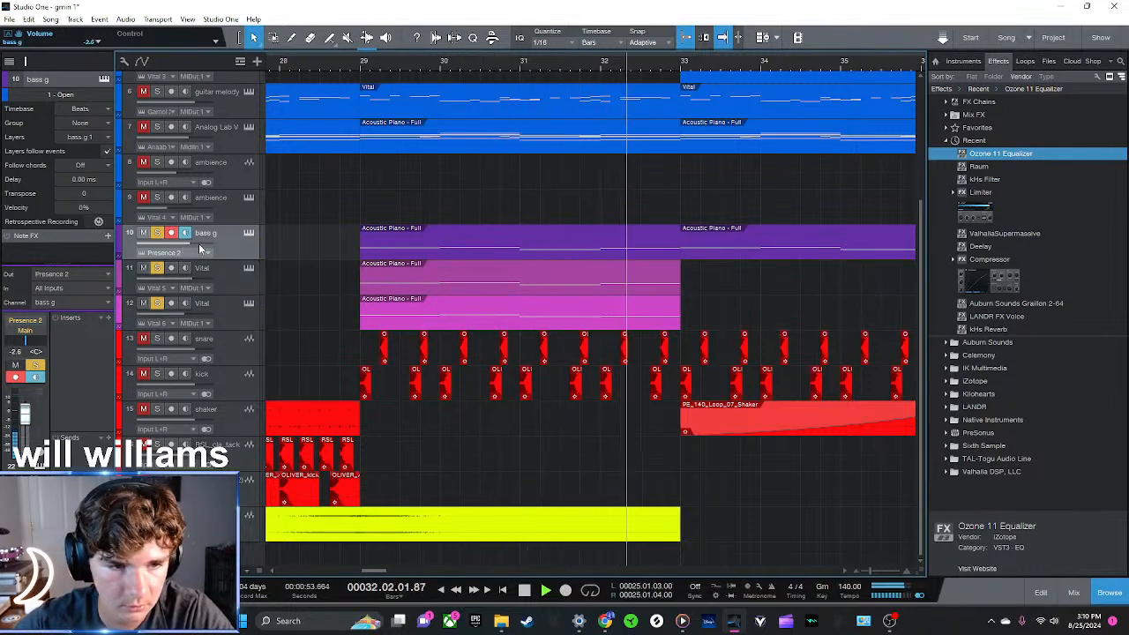
key("space")
Duplicate the clips of both Vital tracks twice so they fill bars 33 to 40
left_click_drag(606, 63, 518, 35)
left_click_drag(572, 331, 480, 267)
key("d")
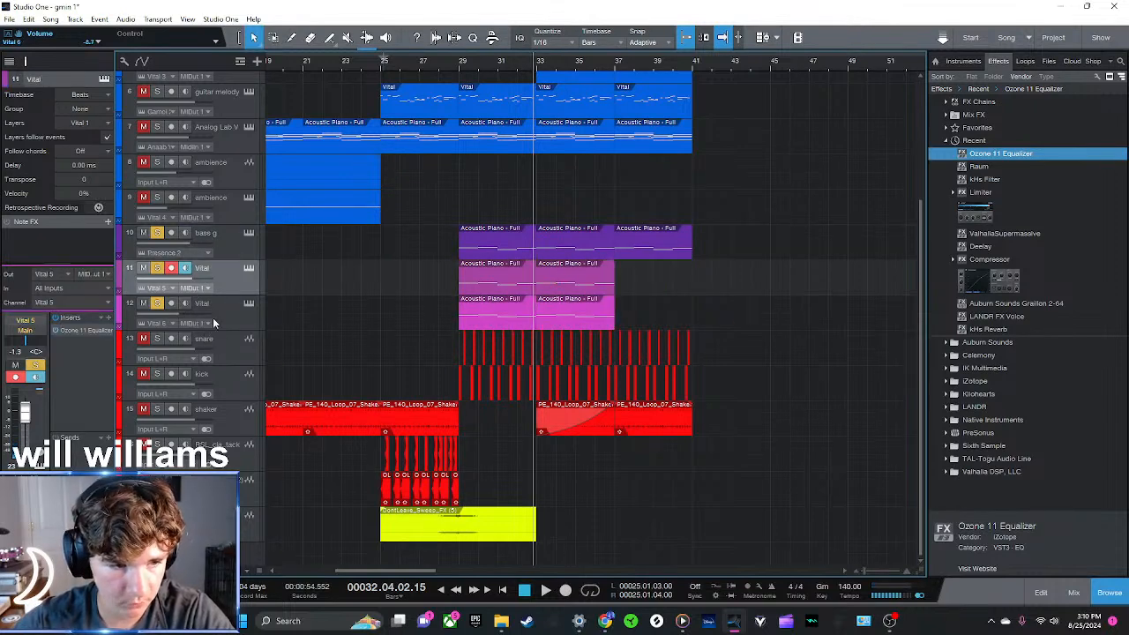
key("d")
Colour both Vital tracks purple like bass g and rename them sub and reese
left_click(199, 304, "shift")
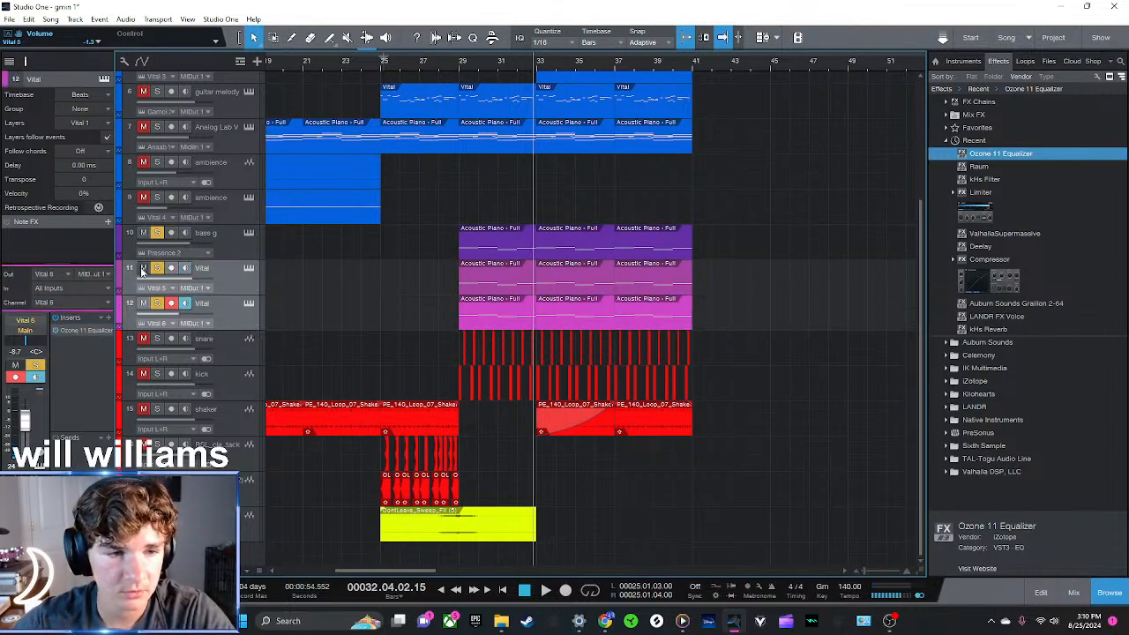
left_click(120, 266)
left_click(238, 285)
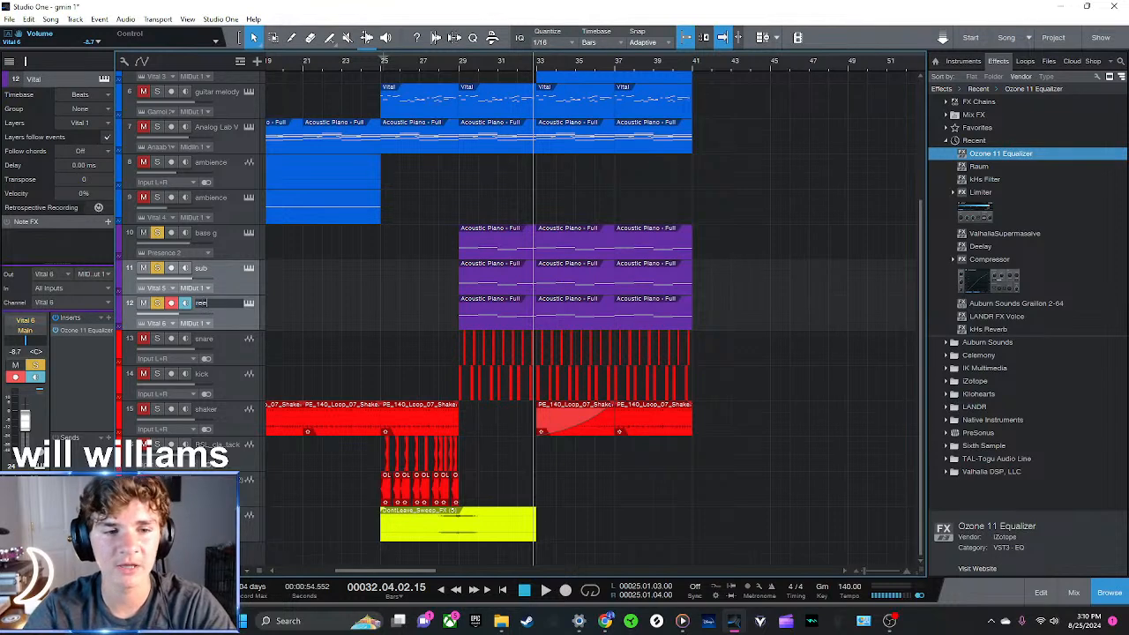
Unsolo the bass g, reese and sub tracks and play the full mix from bar 25 past bar 33
left_click(381, 67)
left_click(221, 233)
left_click(231, 312)
key("s")
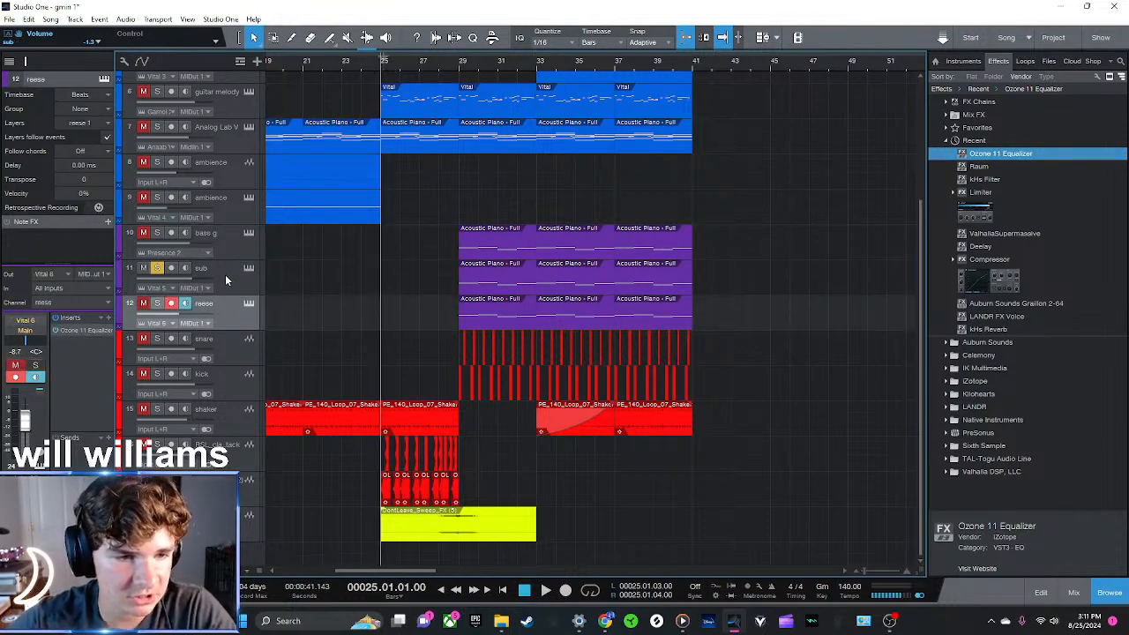
left_click(227, 279)
key("s")
key("space")
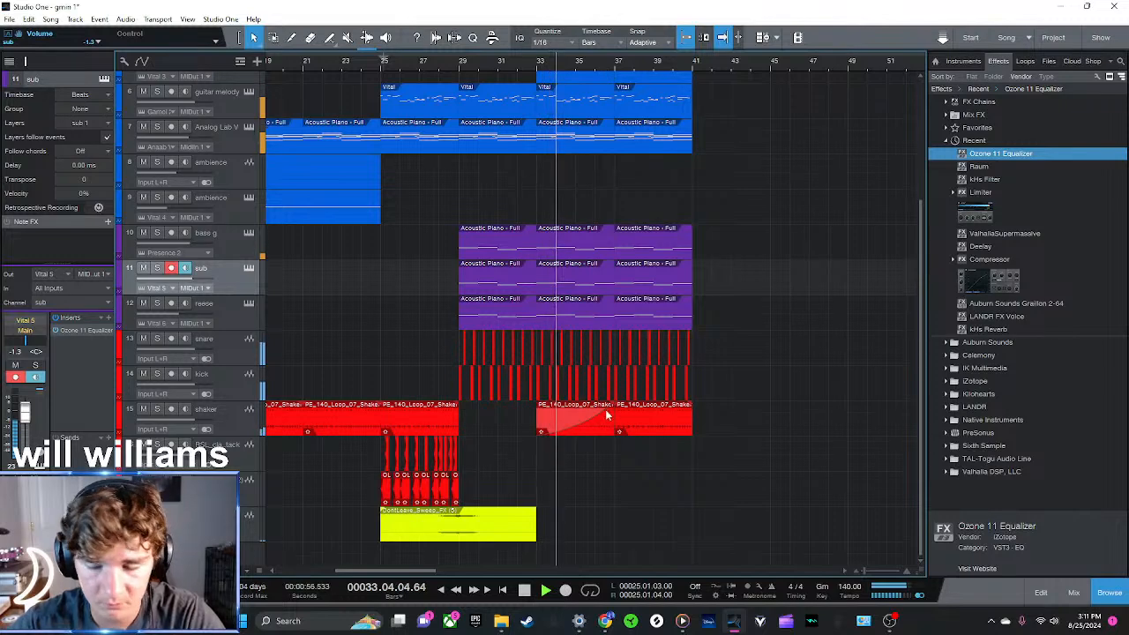
Find the hat.wav sample in the Edm Samples music folder and preview it
left_click(975, 90)
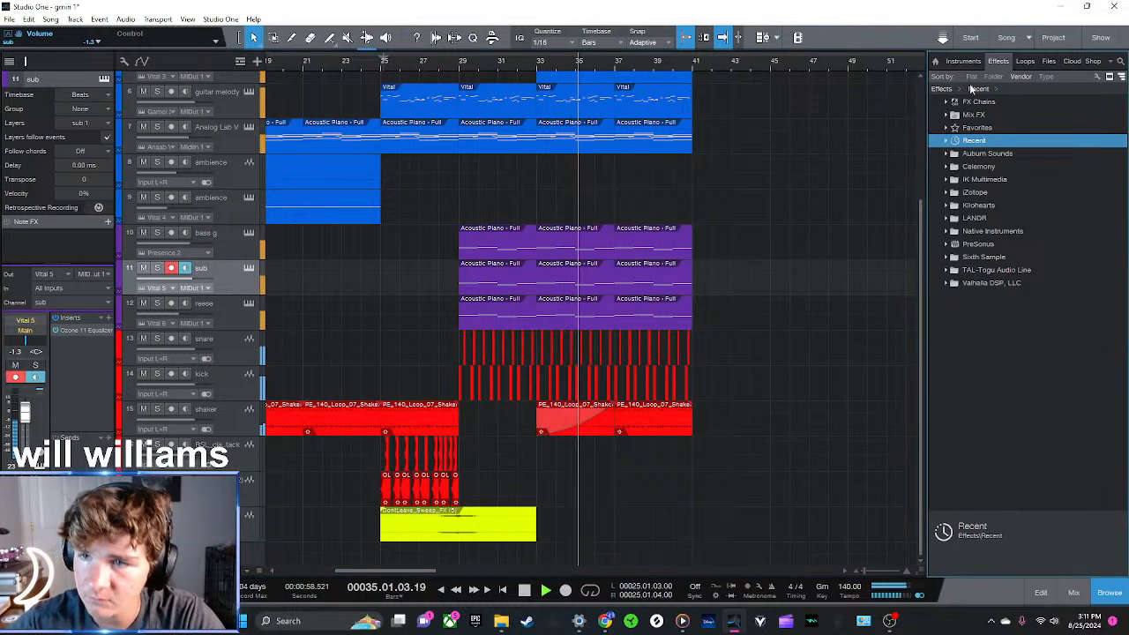
left_click(964, 61)
left_click(1048, 62)
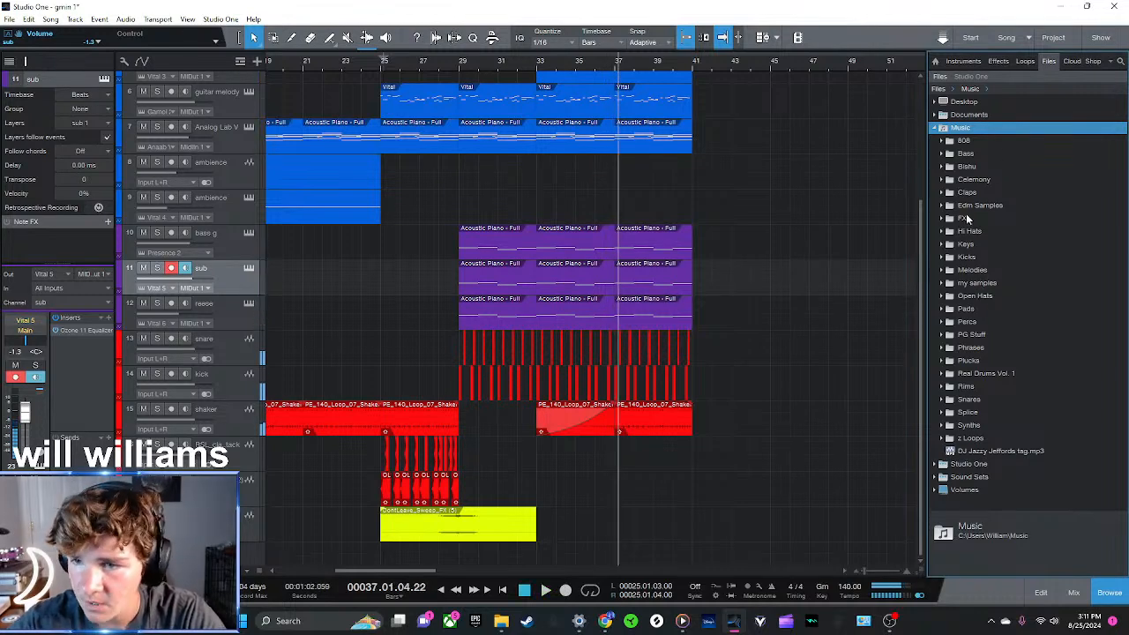
left_click(981, 235)
left_click(988, 234)
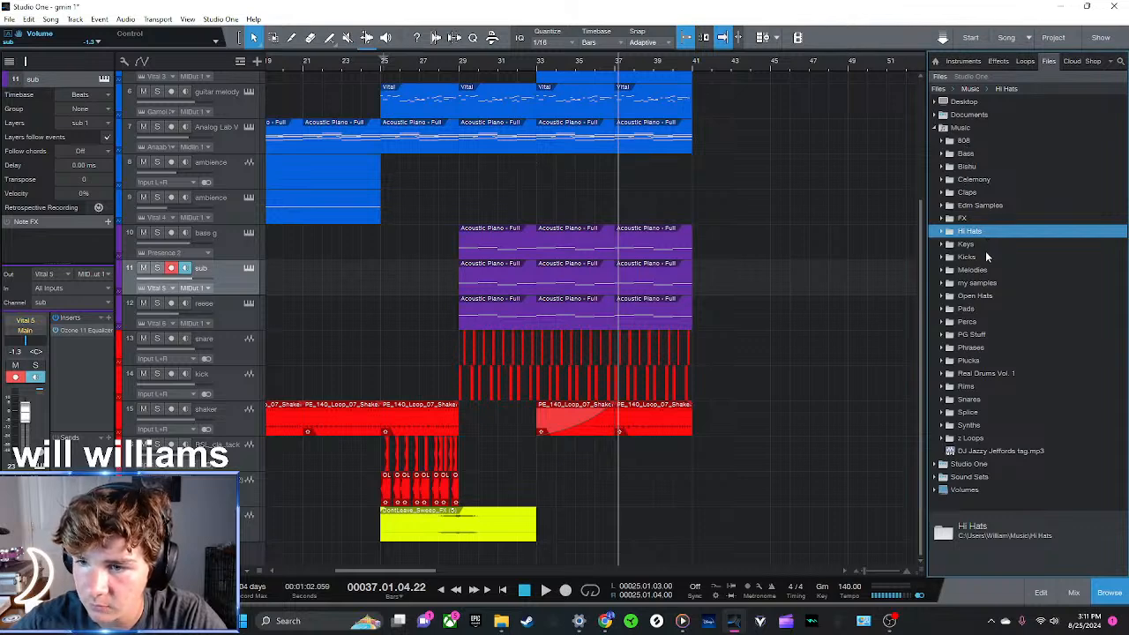
double_click(975, 205)
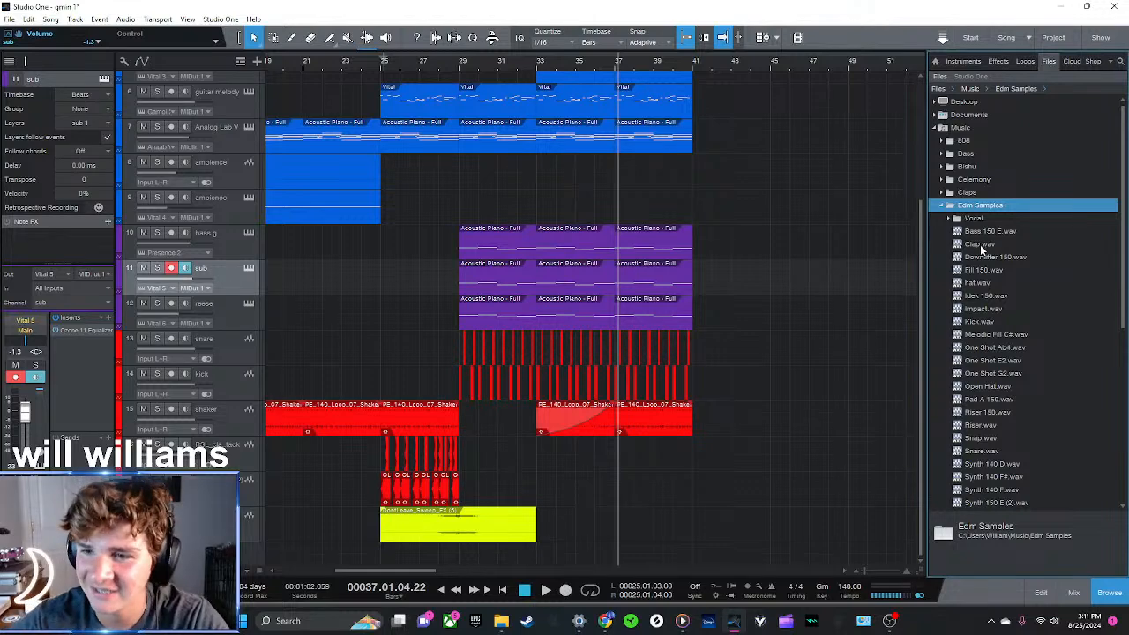
left_click(976, 283)
left_click_drag(977, 288, 972, 328)
Add an audio track named hat below the shaker and place hat.wav on it at bar 37
left_click(233, 420)
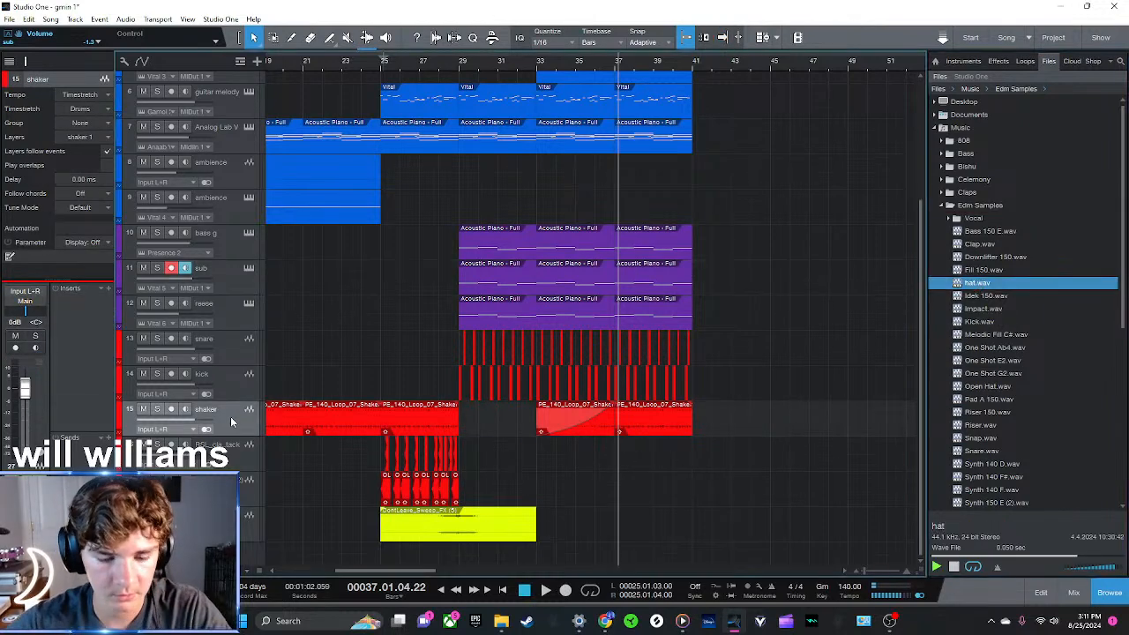
type("that")
key("Return")
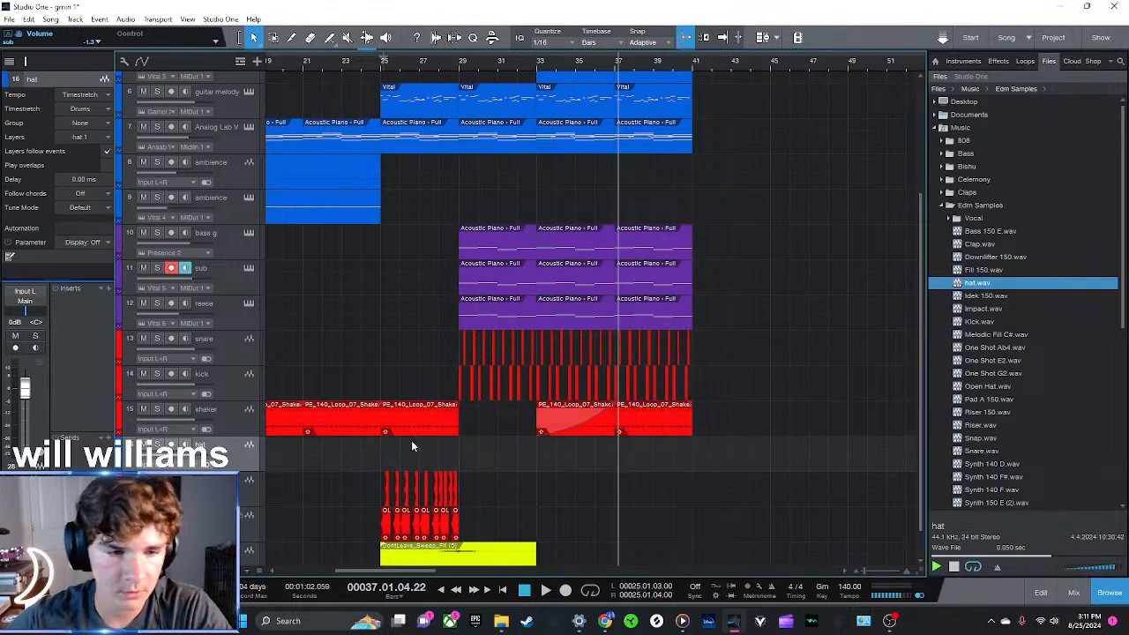
left_click_drag(969, 288, 622, 465)
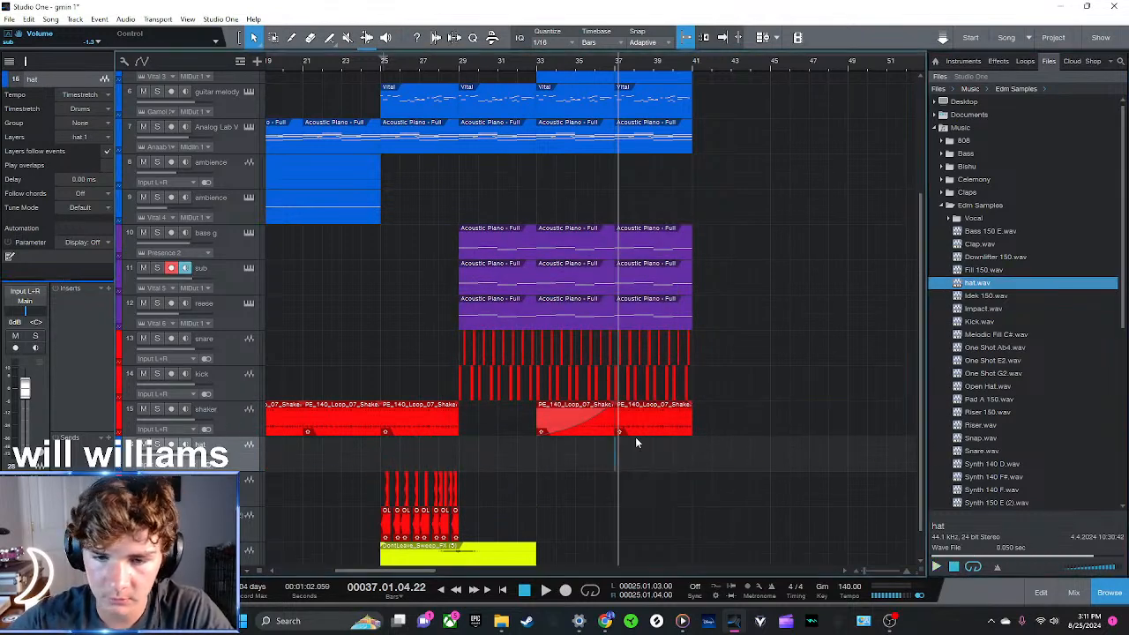
Colour the hat track red and duplicate the hat hit every half beat from bar 37
left_click_drag(638, 68, 602, 121)
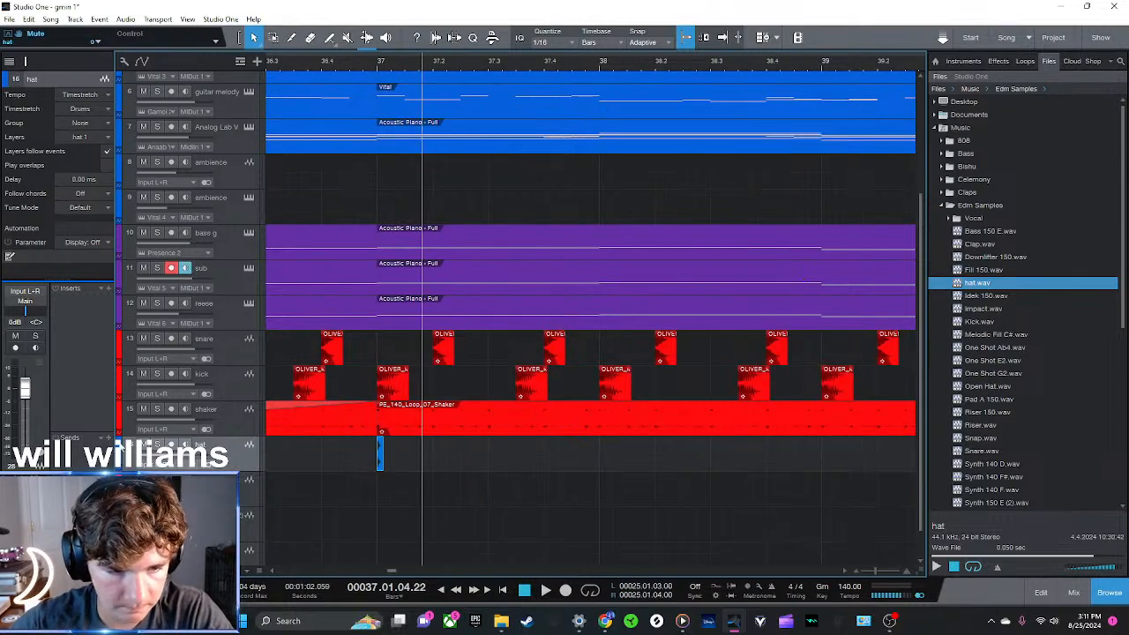
left_click(119, 443)
left_click(323, 459)
left_click_drag(436, 473, 409, 454)
key("d")
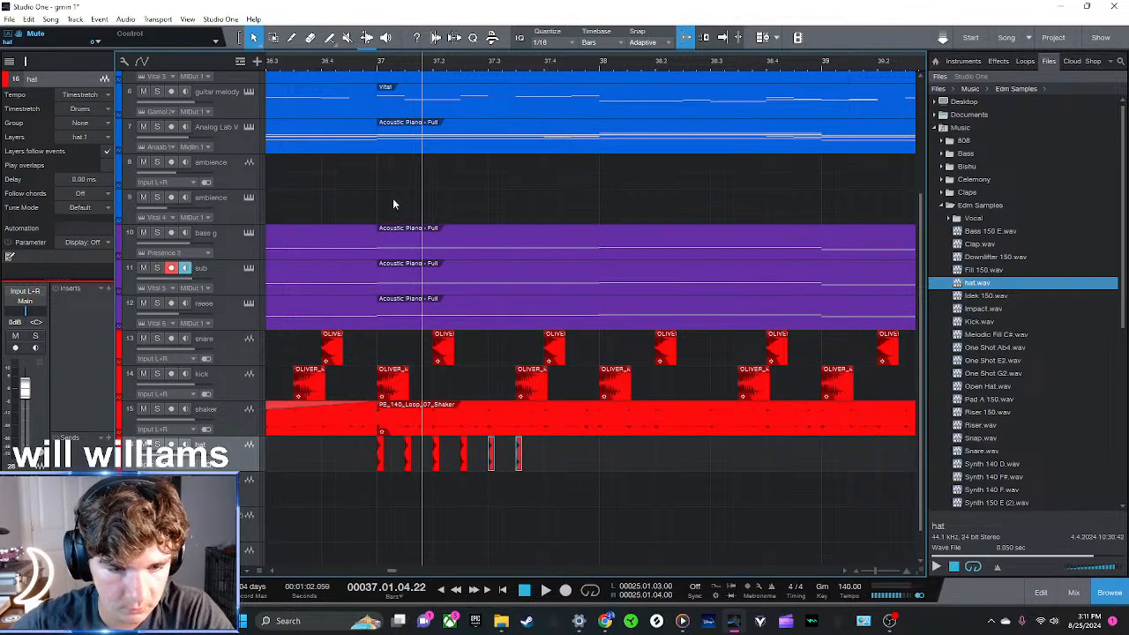
Solo the hat track, check the pattern from bar 37 and duplicate its hits to fill bars 37 to 40
key("s")
left_click(377, 67)
key("space")
left_click_drag(391, 66, 388, 39)
left_click(456, 456)
key("space")
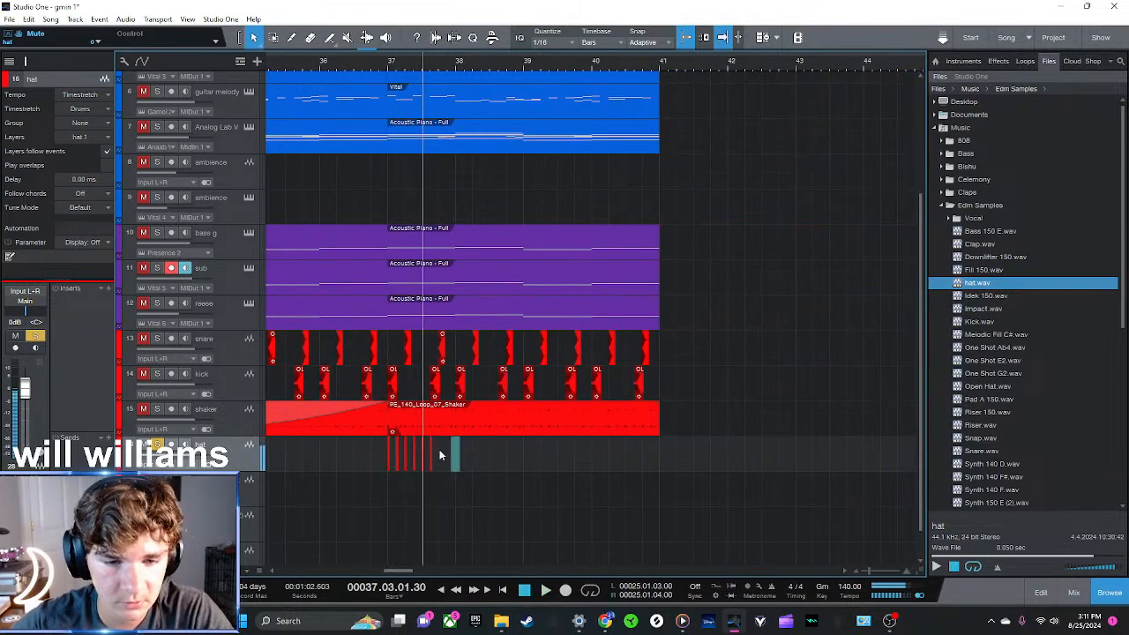
key("d")
key("d")
left_click_drag(497, 459, 365, 453)
key("d")
key("d")
key("d")
Unsolo the hat track and lower it to -3.8 dB while playing the full mix from bar 36
left_click(718, 497)
key("space")
left_click(157, 445)
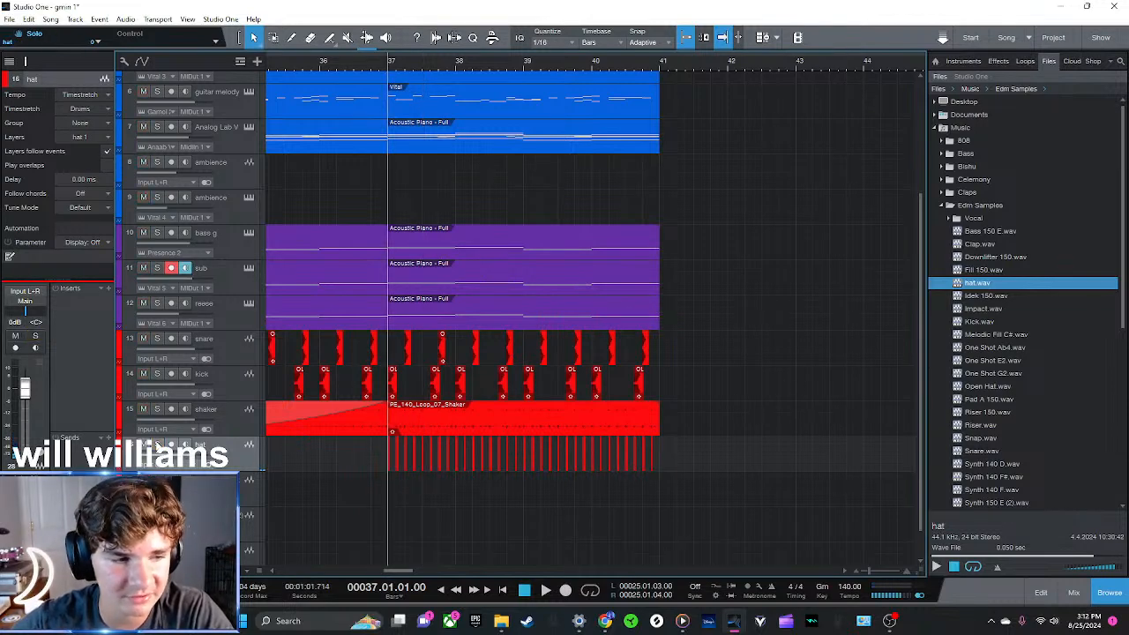
left_click(322, 61)
key("space")
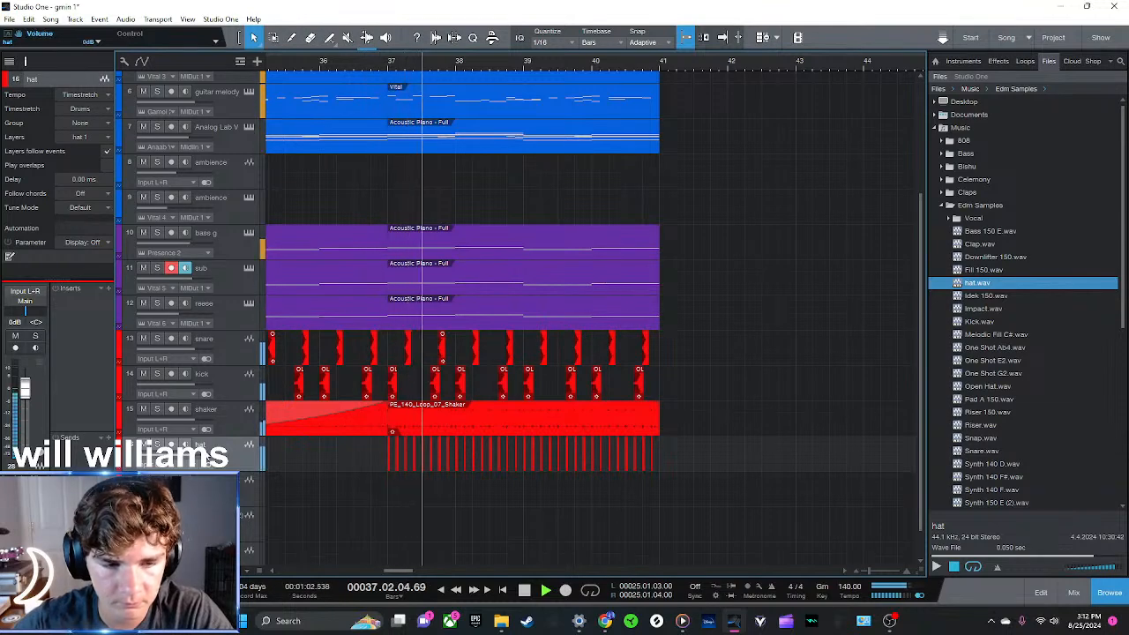
Insert the Raum reverb from the recent effects on the hat track
left_click(998, 61)
left_click(946, 140)
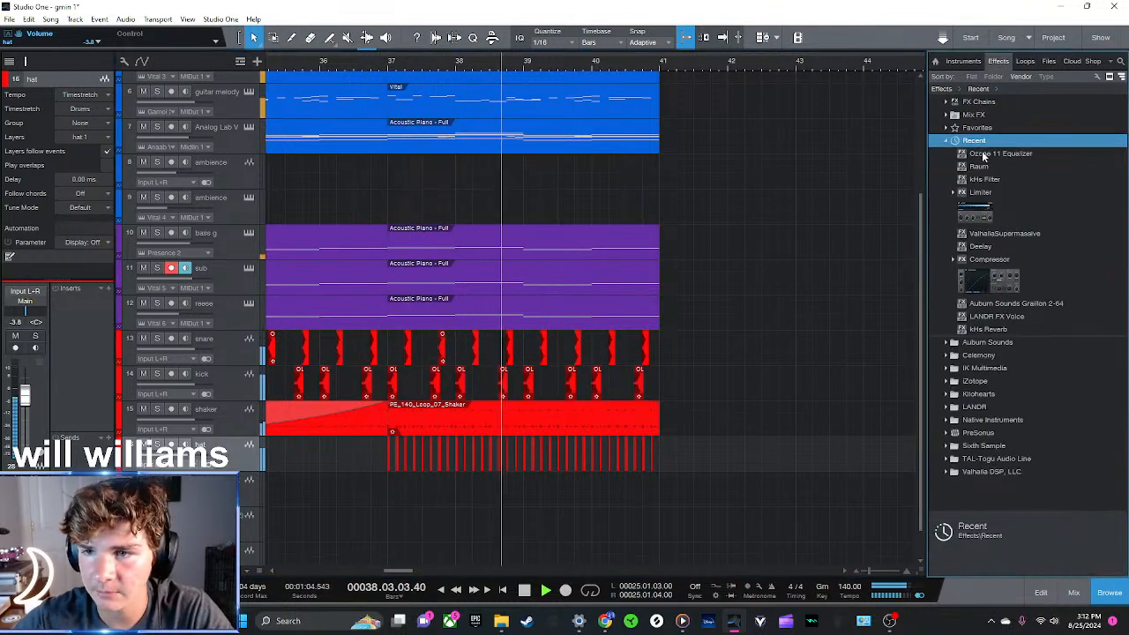
left_click_drag(981, 166, 513, 464)
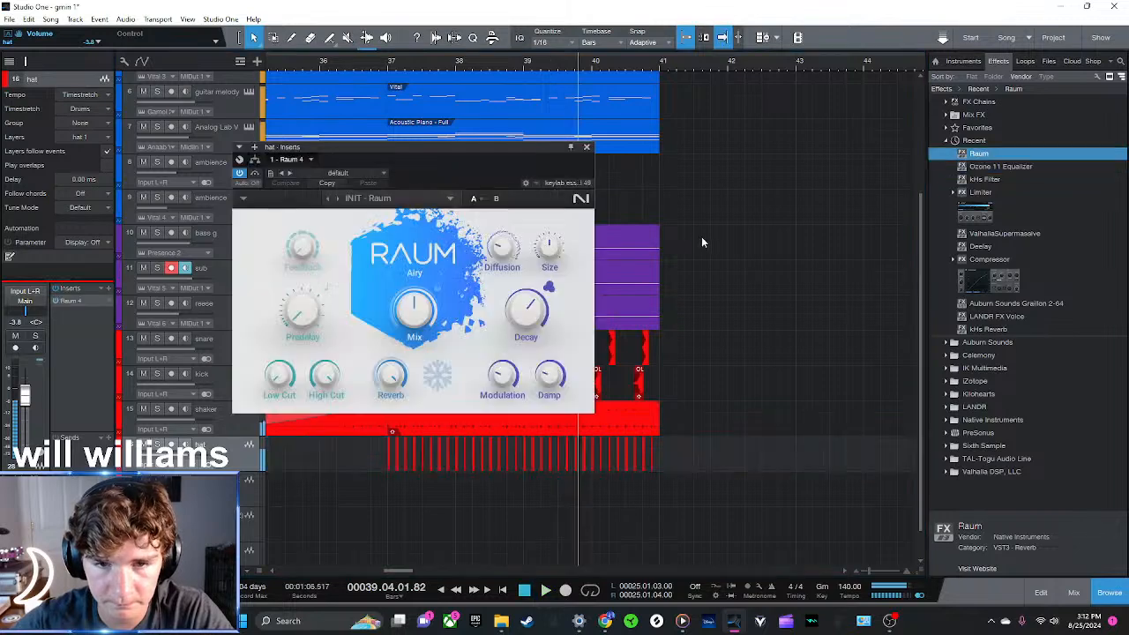
Reduce Raum's Mix and set its Reverb to 62.5 % while playing the mix from bar 37
left_click(391, 64)
key("space")
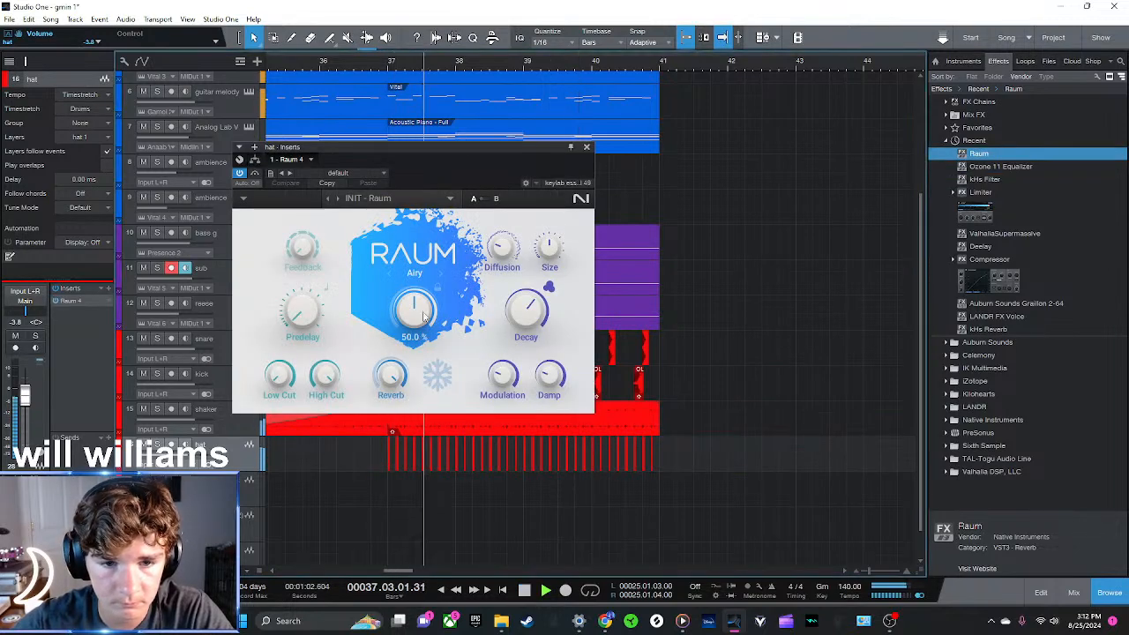
left_click_drag(413, 311, 390, 442)
left_click(450, 198)
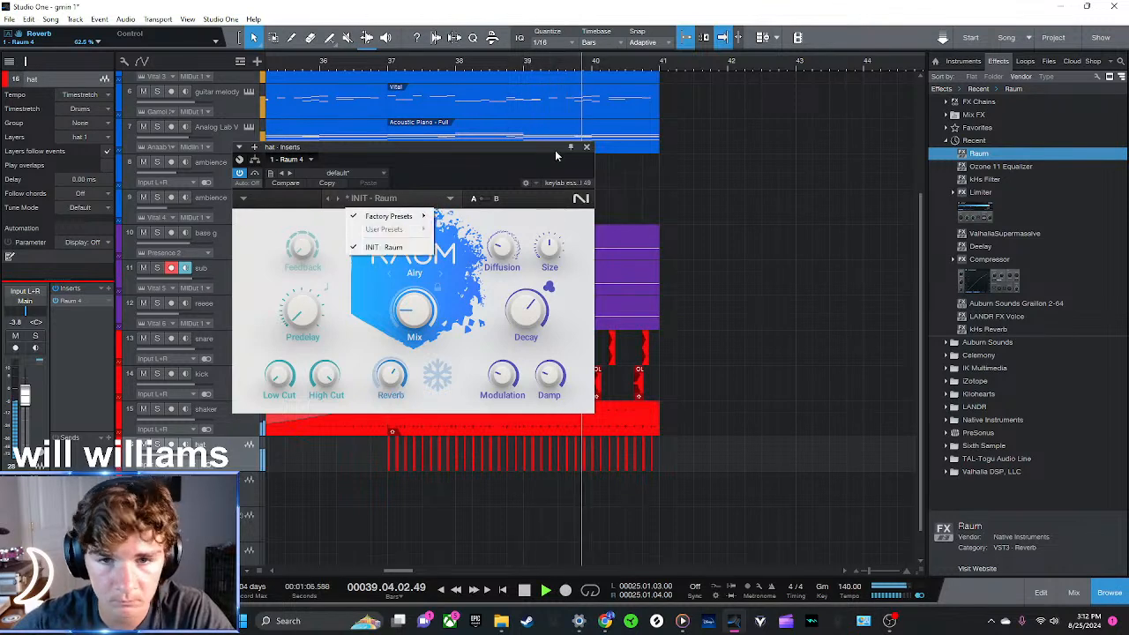
left_click(532, 368)
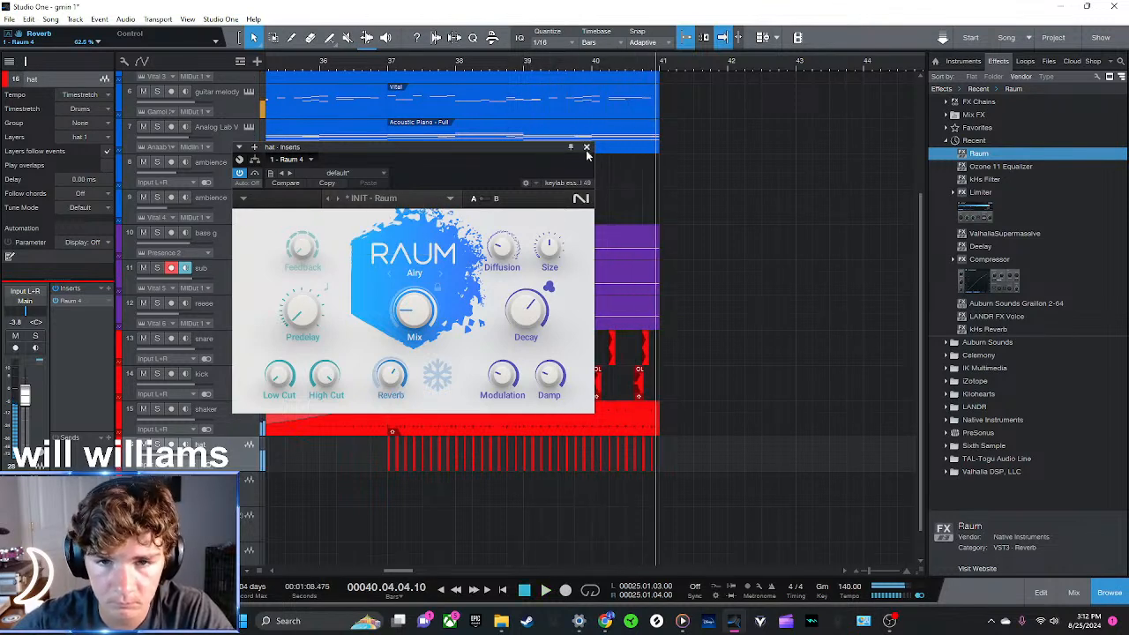
left_click(586, 146)
Solo the hat track and play it in a loop from bar 37 to bar 41
key("space")
key("s")
key("space")
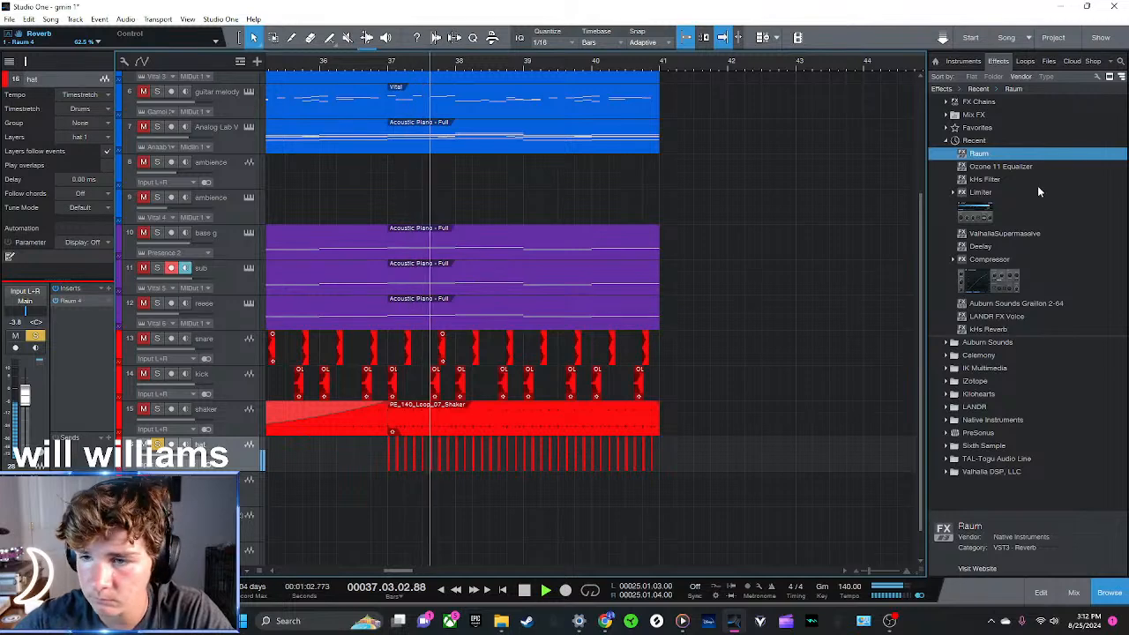
left_click(1023, 64)
left_click(998, 62)
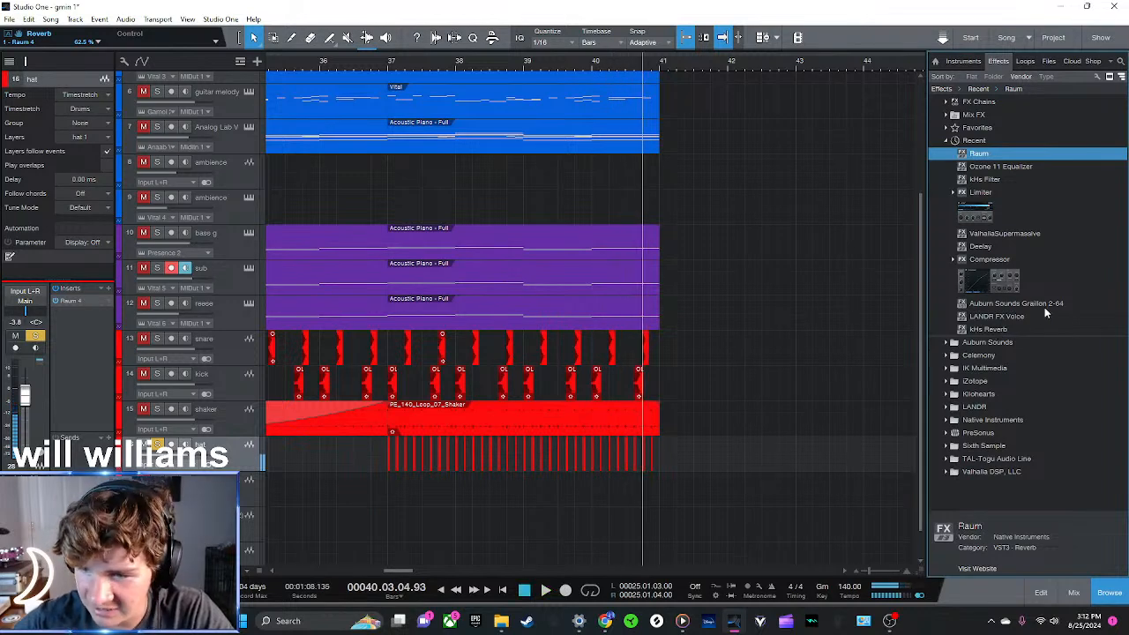
left_click(390, 68)
left_click(388, 68)
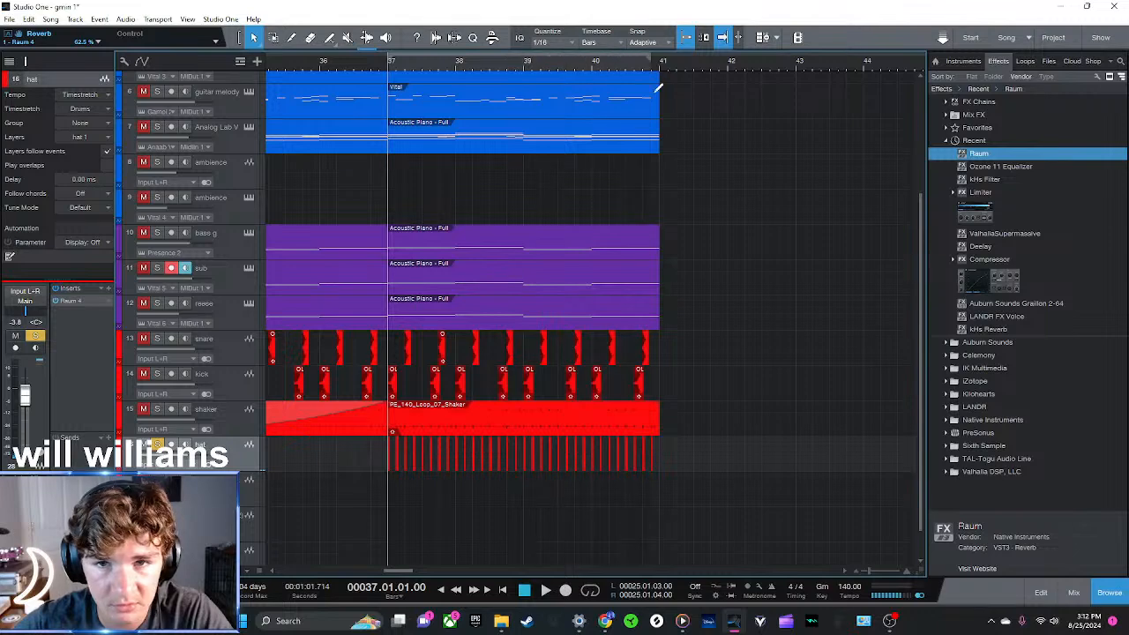
key("space")
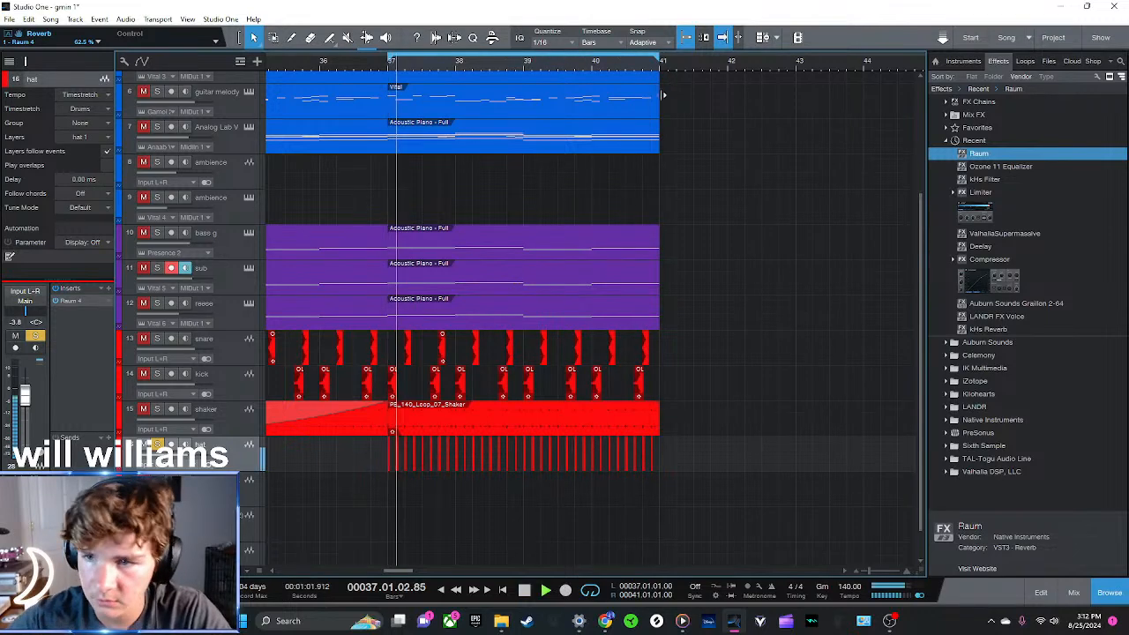
Insert the kHs Filter from the recent effects after Raum on the hat track
left_click(970, 61)
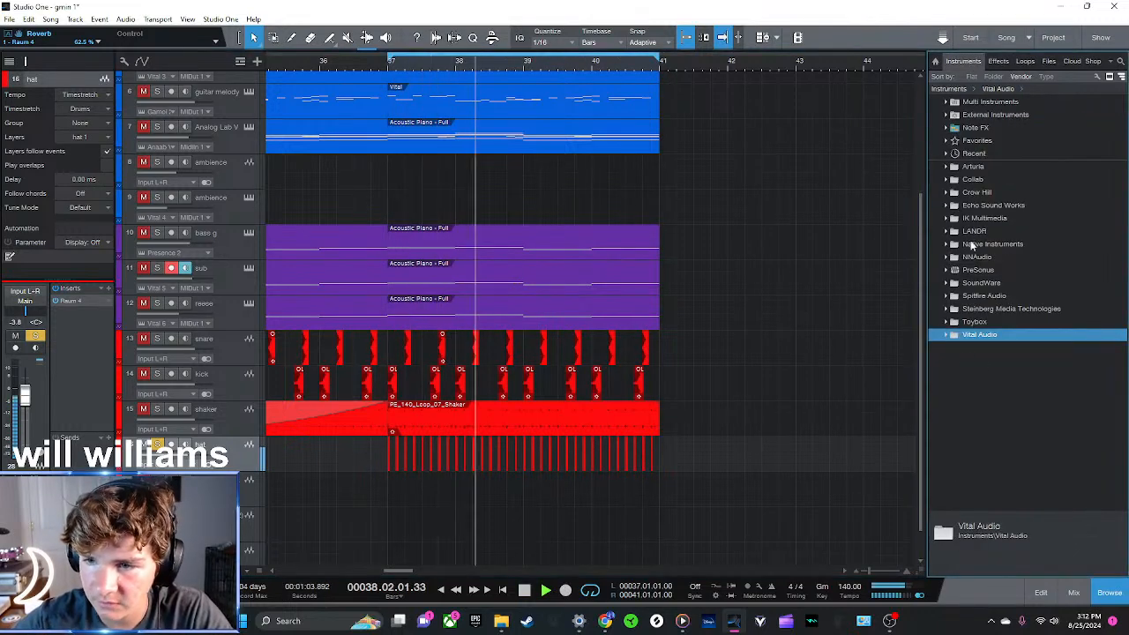
left_click(1000, 61)
double_click(974, 140)
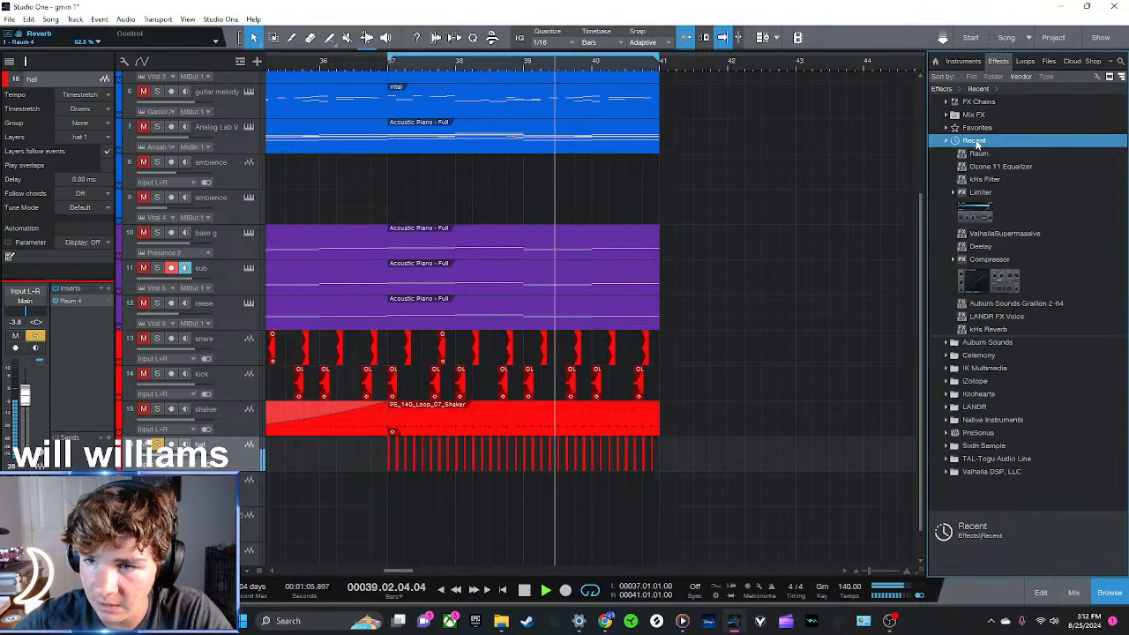
left_click_drag(984, 179, 427, 452)
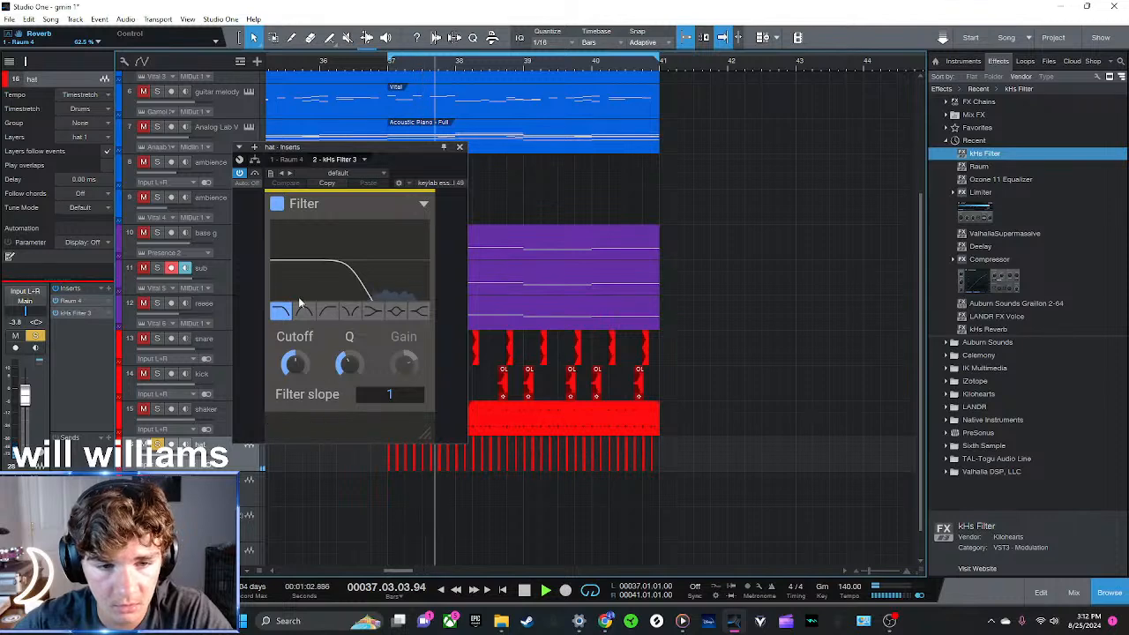
Compare the band pass and shelf types in the hat's kHs Filter and set the filter type to Peak
left_click(304, 311)
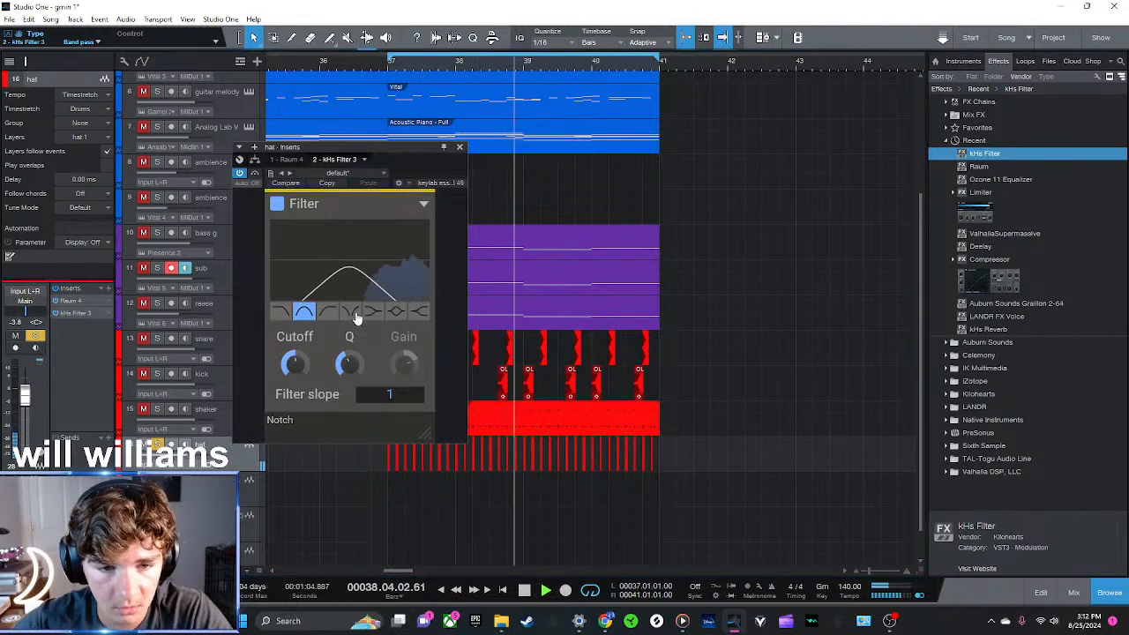
left_click(419, 312)
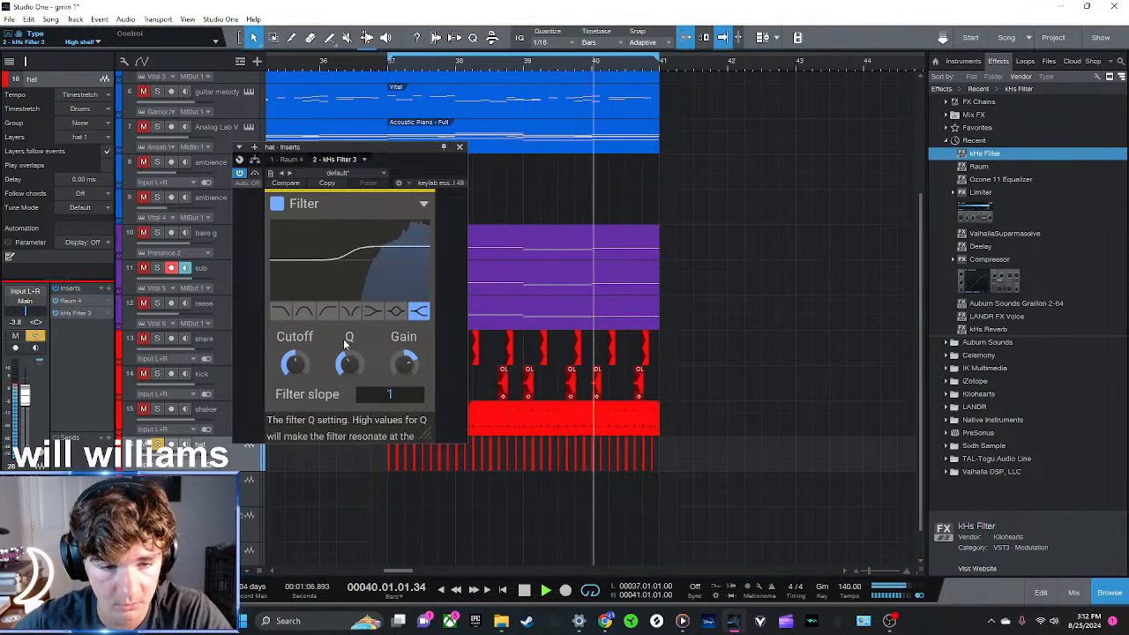
left_click(374, 312)
left_click(396, 311)
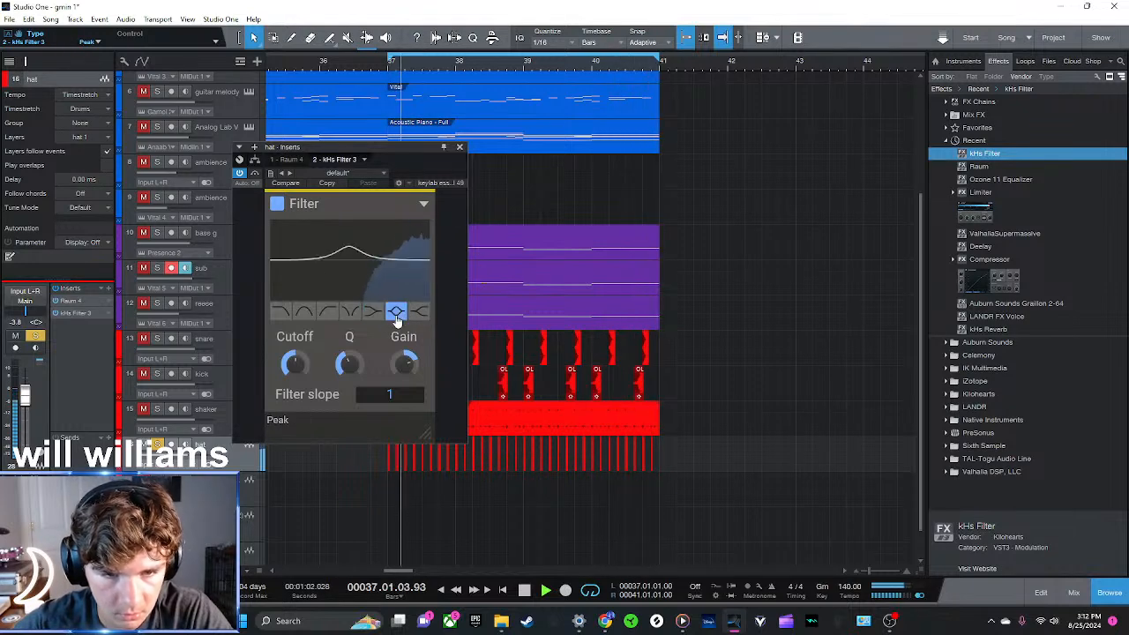
left_click(459, 148)
key("F11")
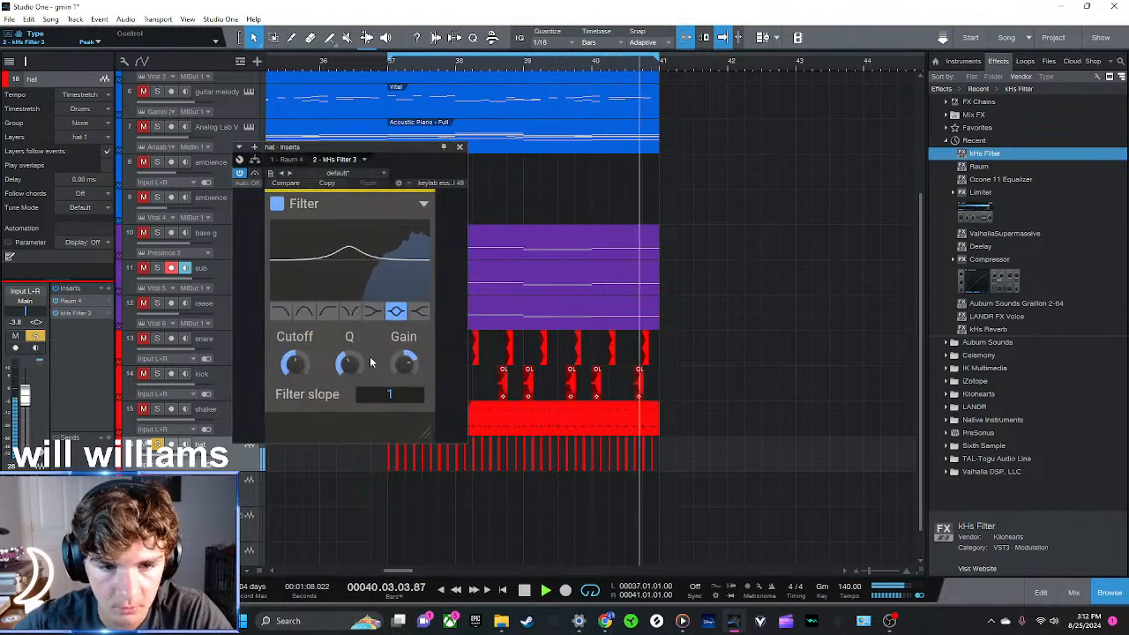
Turn on Freeze in the hat track's Raum reverb and stop playback
left_click(287, 159)
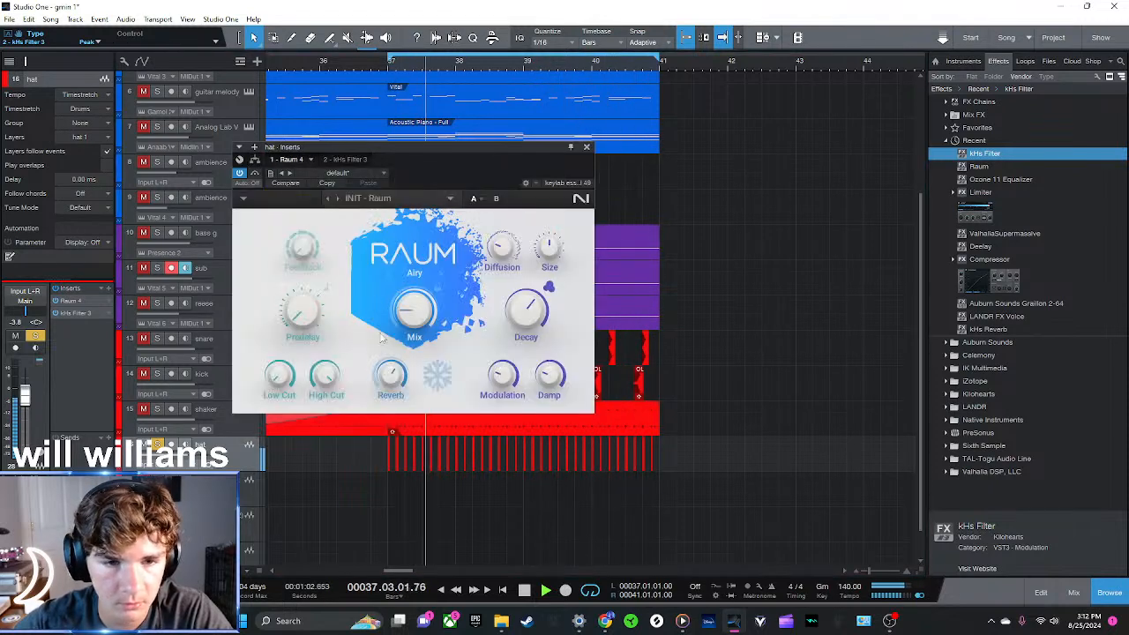
left_click(438, 379)
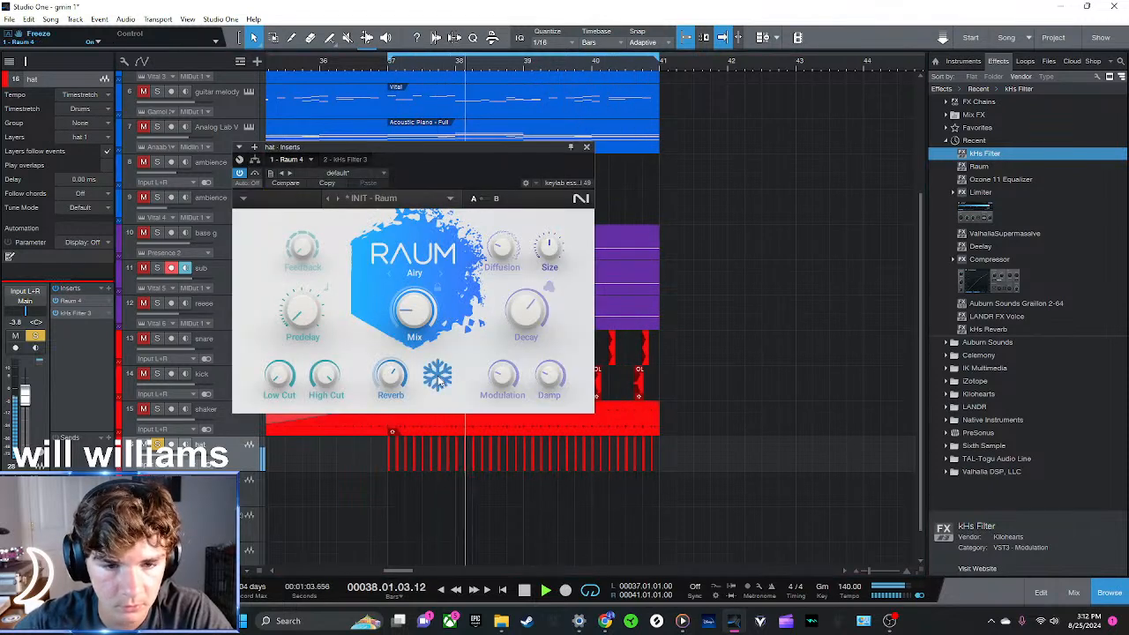
key("space")
left_click(588, 148)
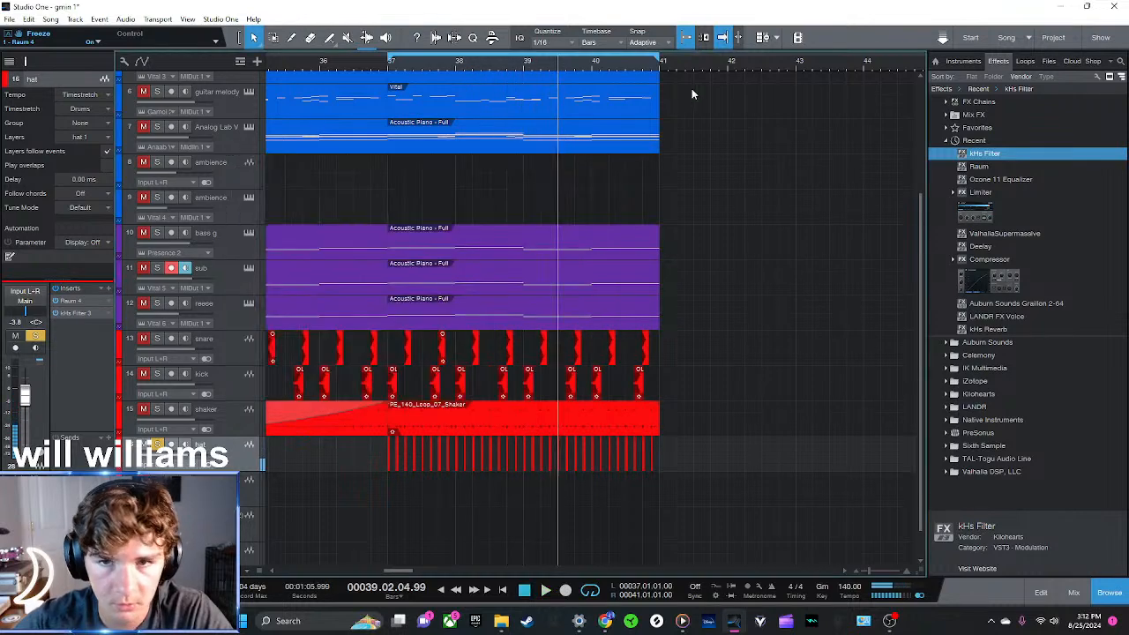
Set the loop range from bar 44 to 45 and export it as a 320 kbps MP3 file named Mixdown
key("w")
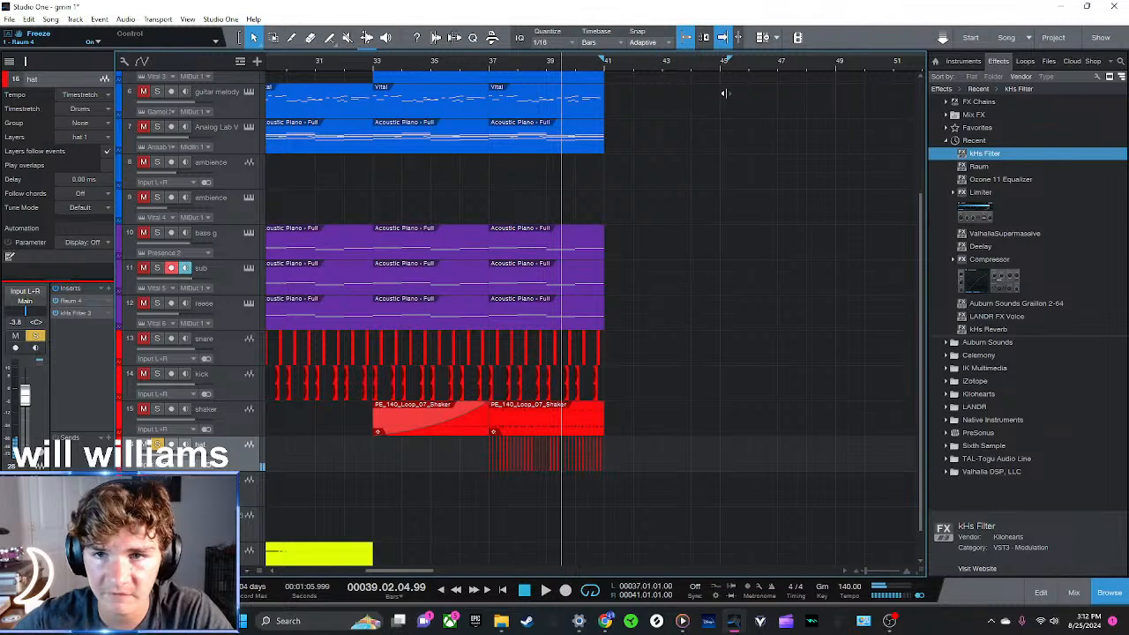
left_click_drag(722, 64, 684, 76)
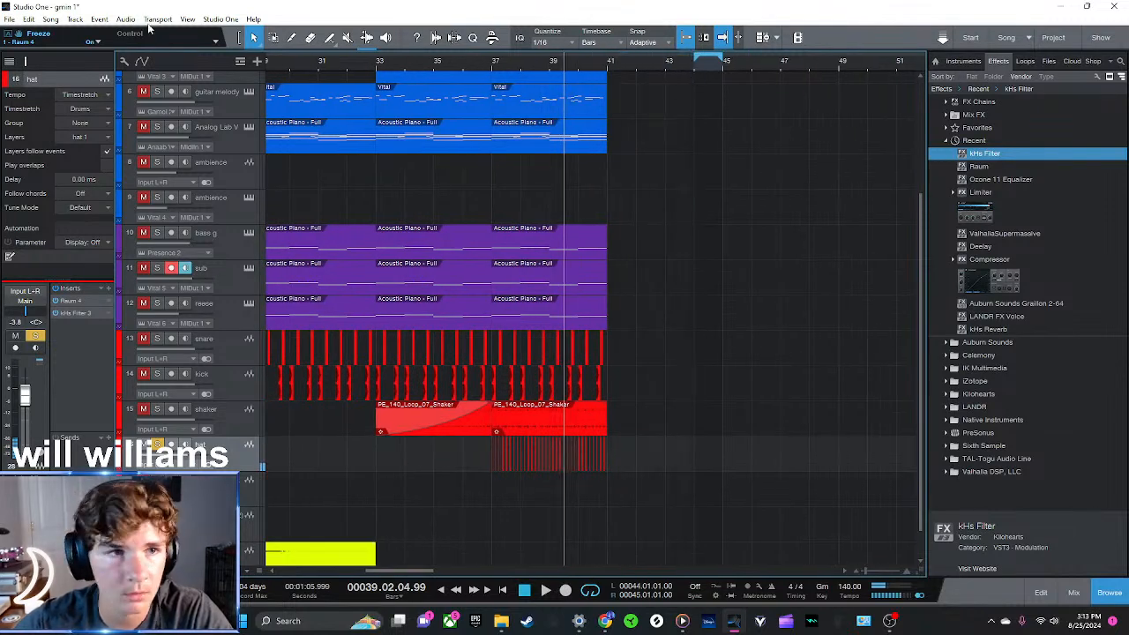
left_click(50, 19)
left_click(70, 49)
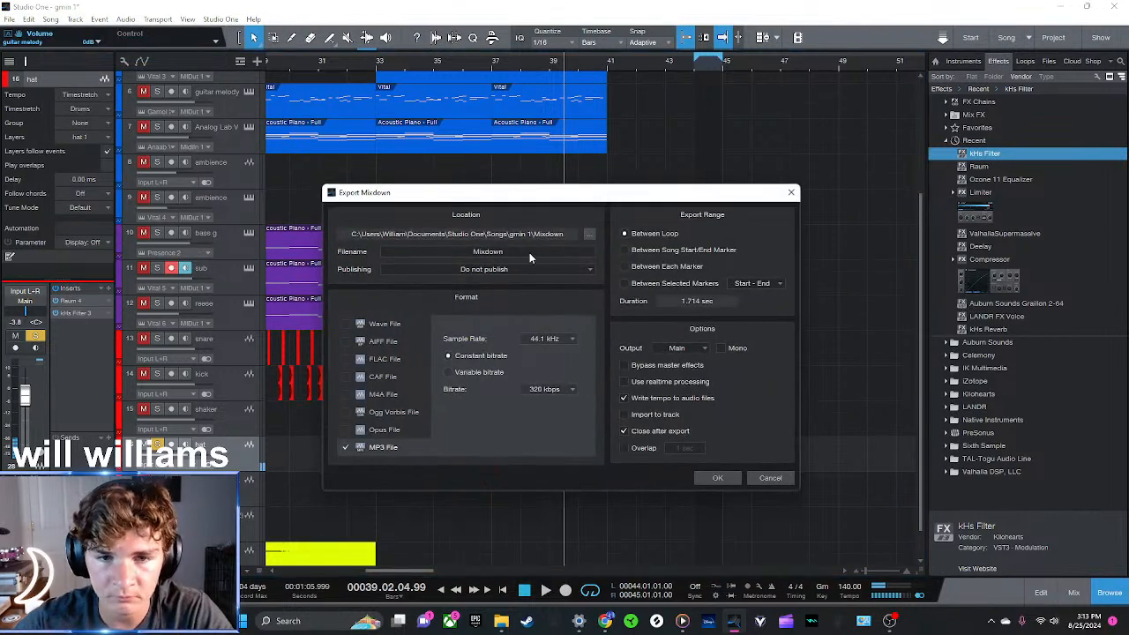
left_click(718, 477)
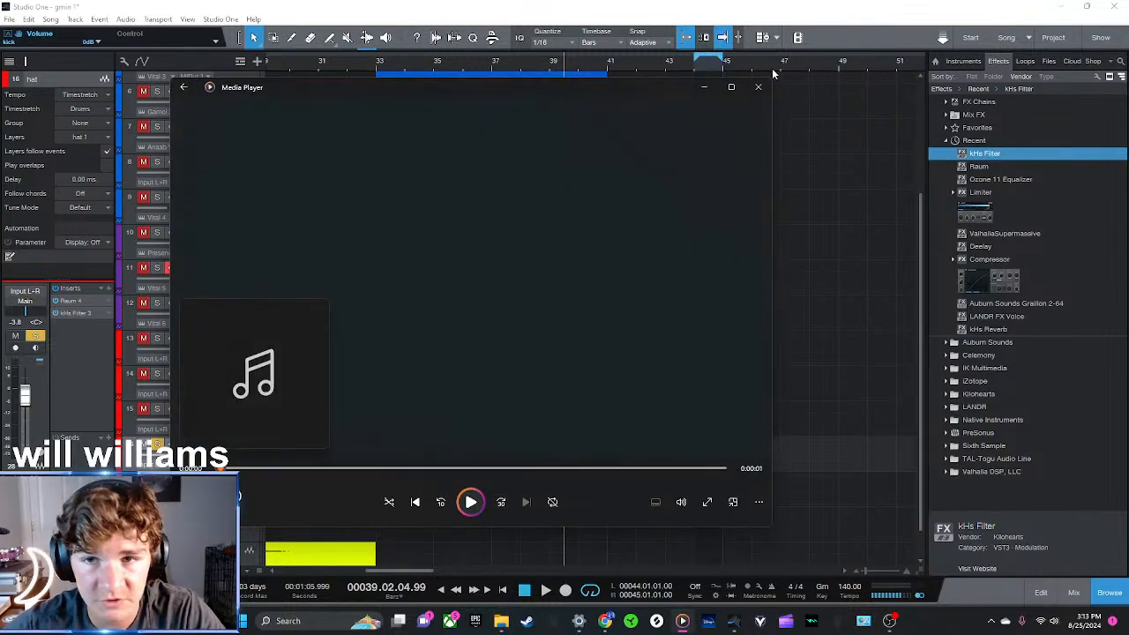
Close the exported file's media player, set the loop range from bar 37 to 41 and start playback
left_click(758, 86)
left_click_drag(696, 61, 492, 68)
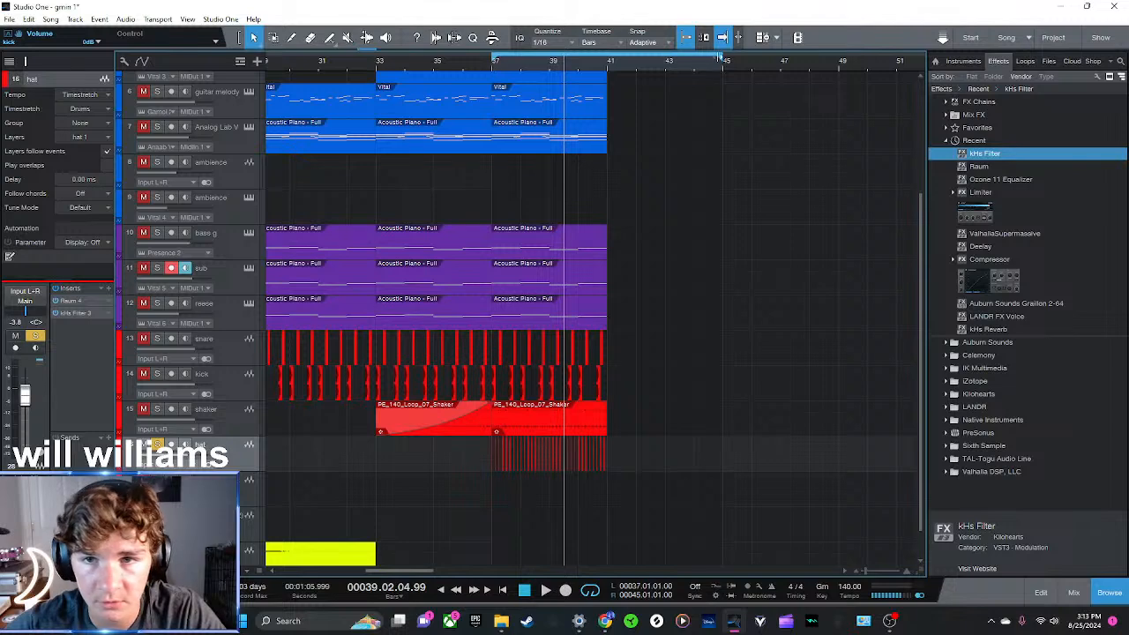
left_click_drag(723, 63, 623, 74)
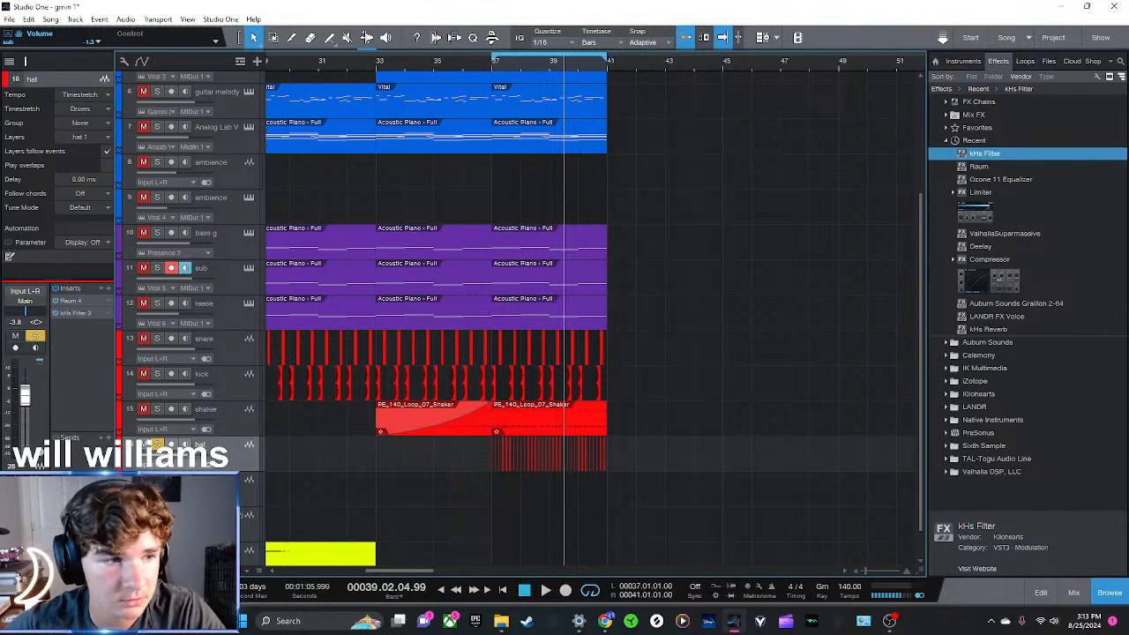
key("space")
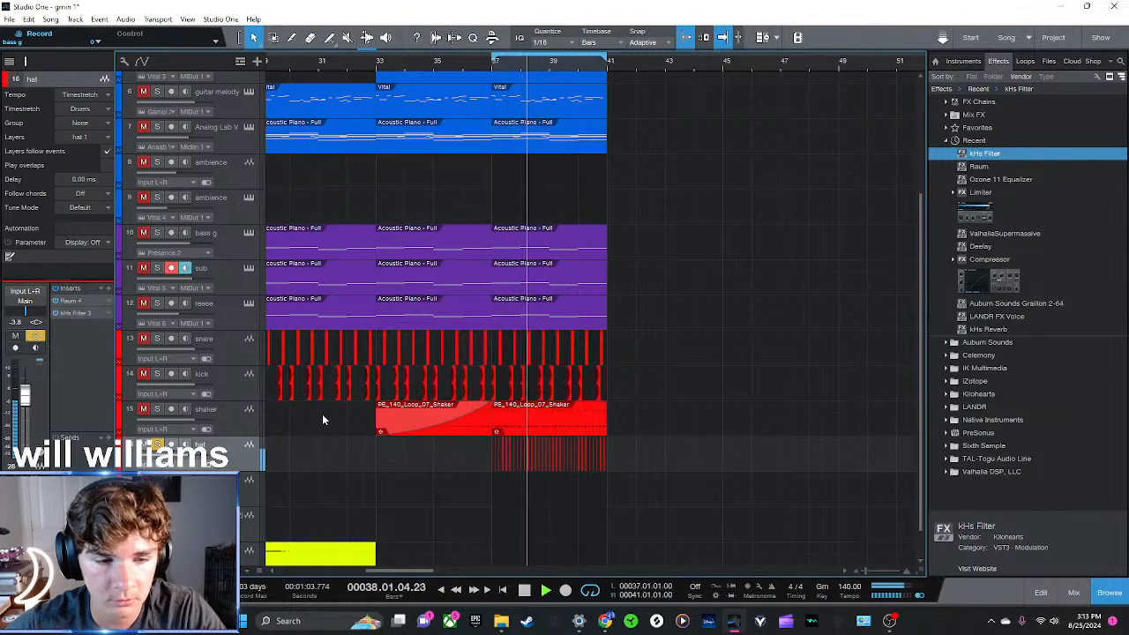
Compare the hat's Raum reverb with Freeze off and on during playback
key("F11")
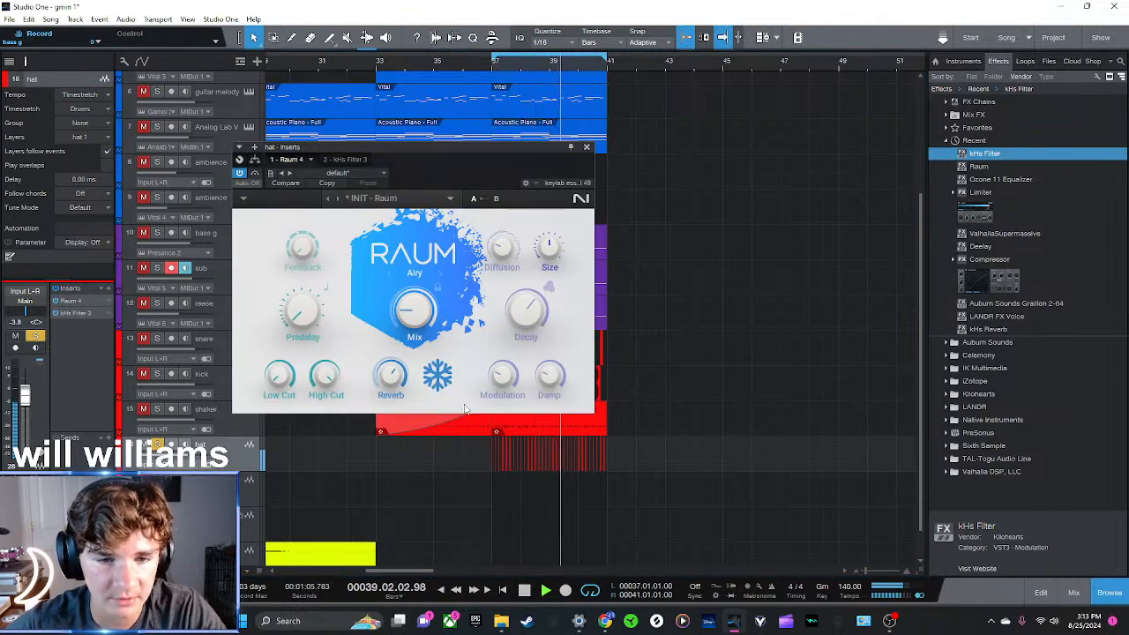
left_click(439, 375)
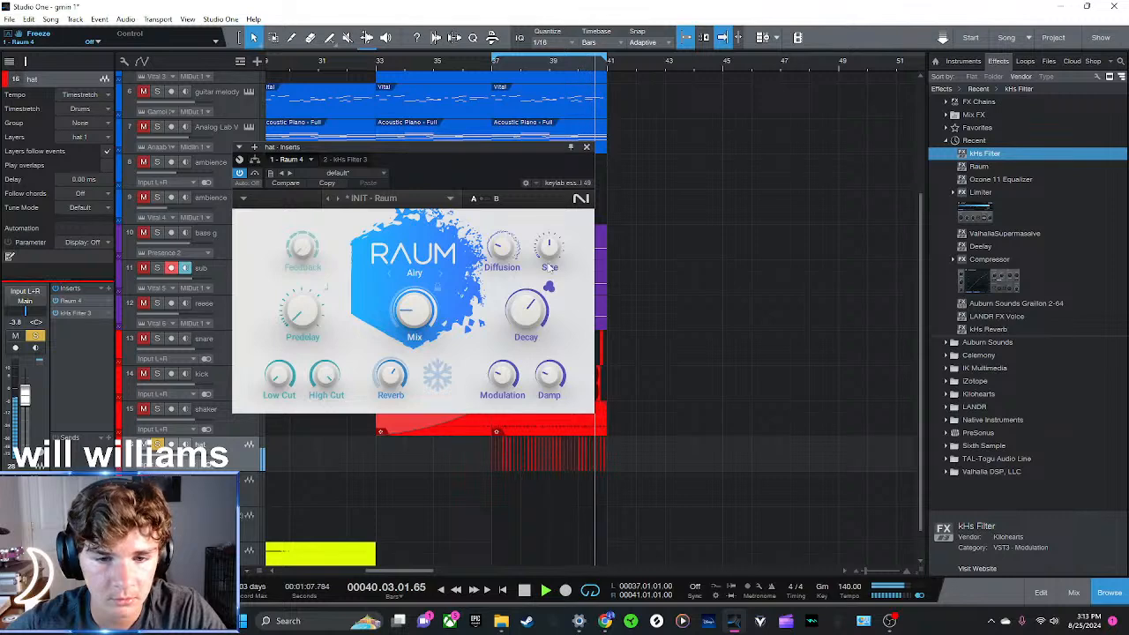
left_click(438, 375)
left_click_drag(508, 147, 310, 212)
key("space")
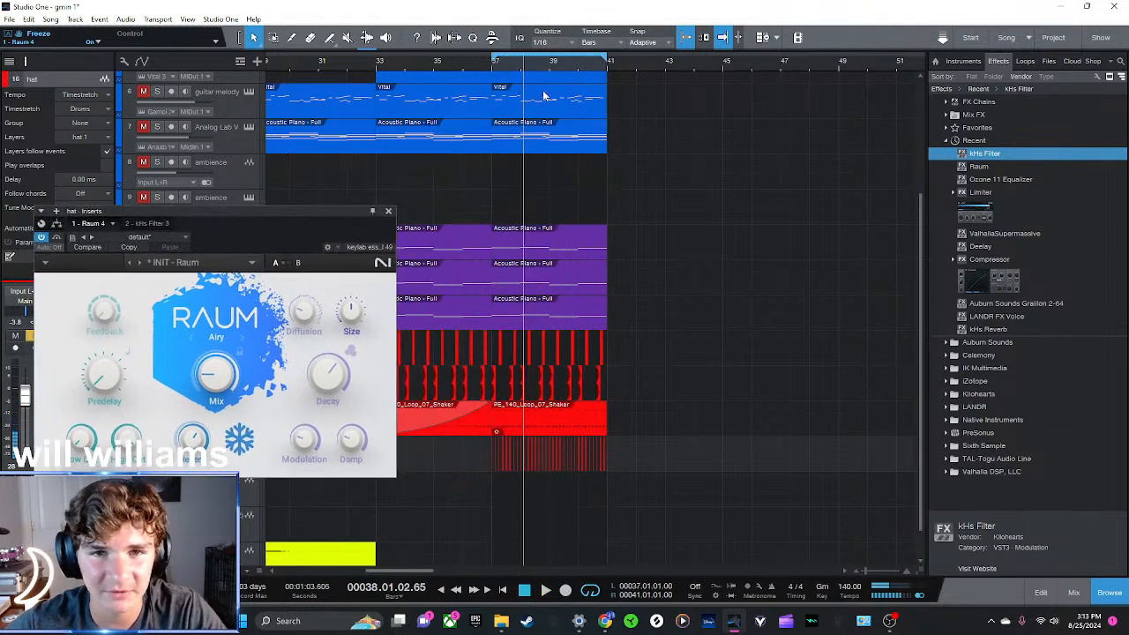
Return to bar 37, turn off Freeze in the hat's Raum reverb and close its window
left_click(494, 70)
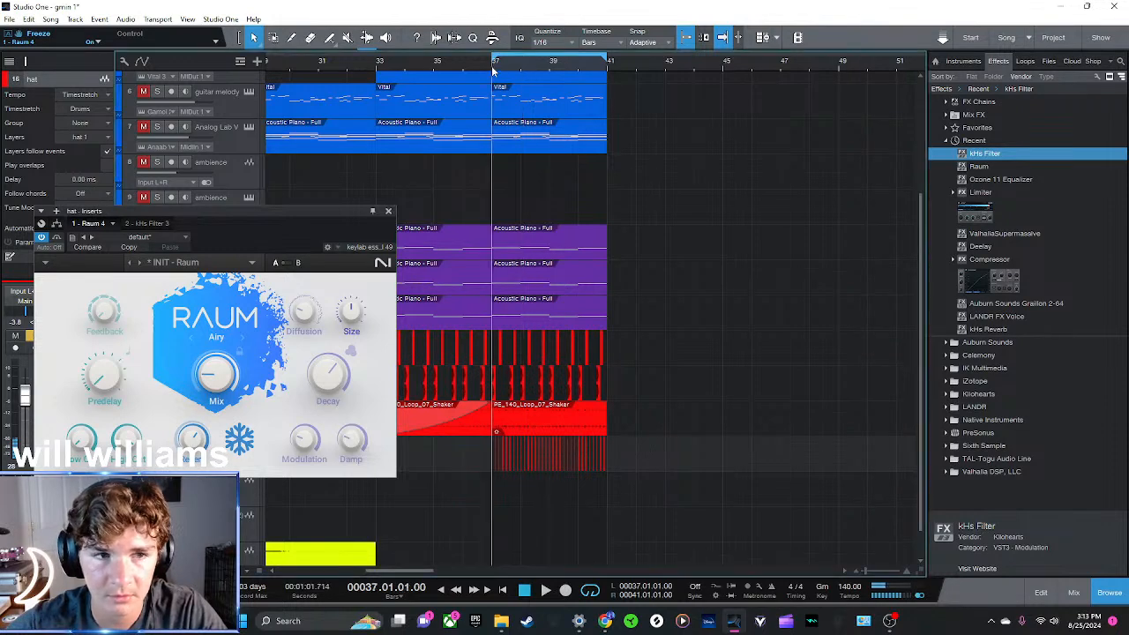
left_click_drag(303, 230, 655, 176)
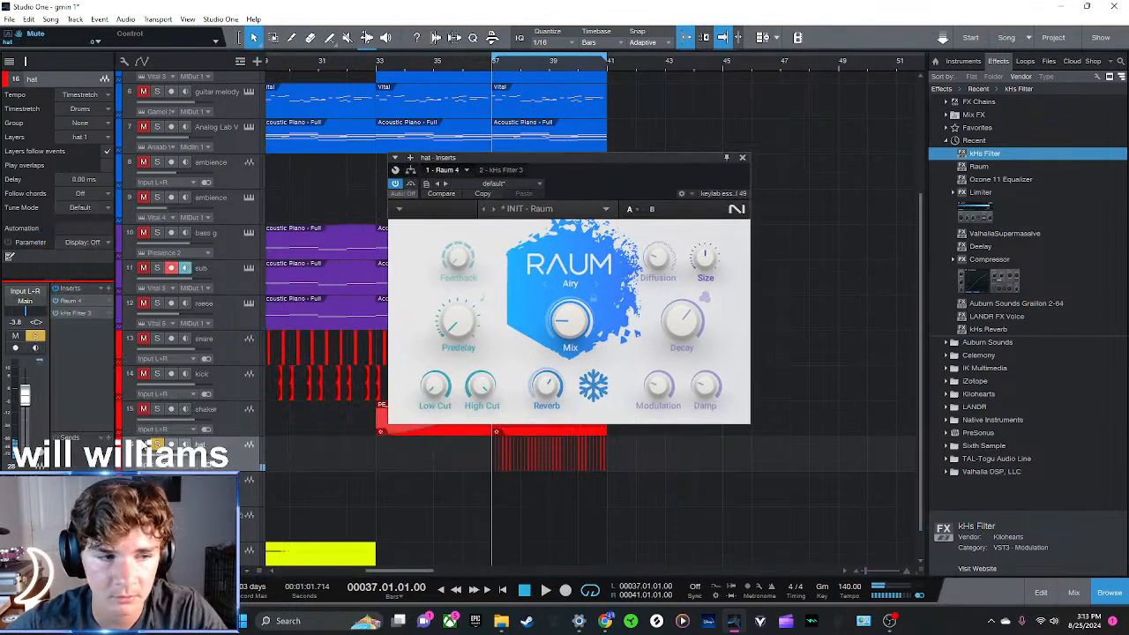
left_click(156, 443)
left_click(143, 444)
left_click(143, 443)
left_click(156, 444)
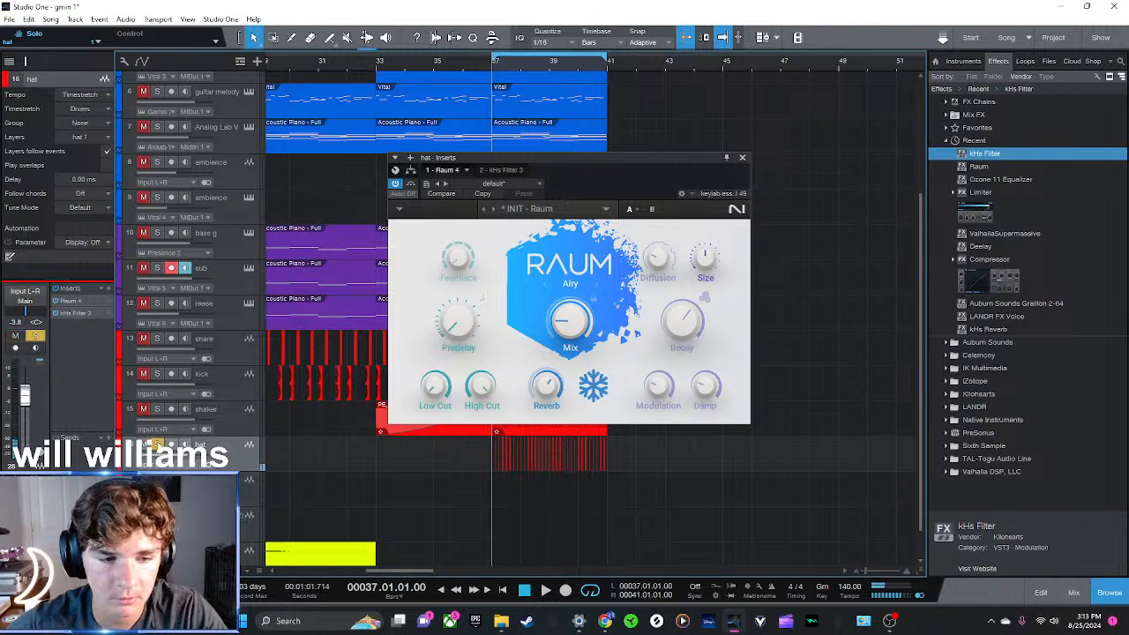
left_click(743, 159)
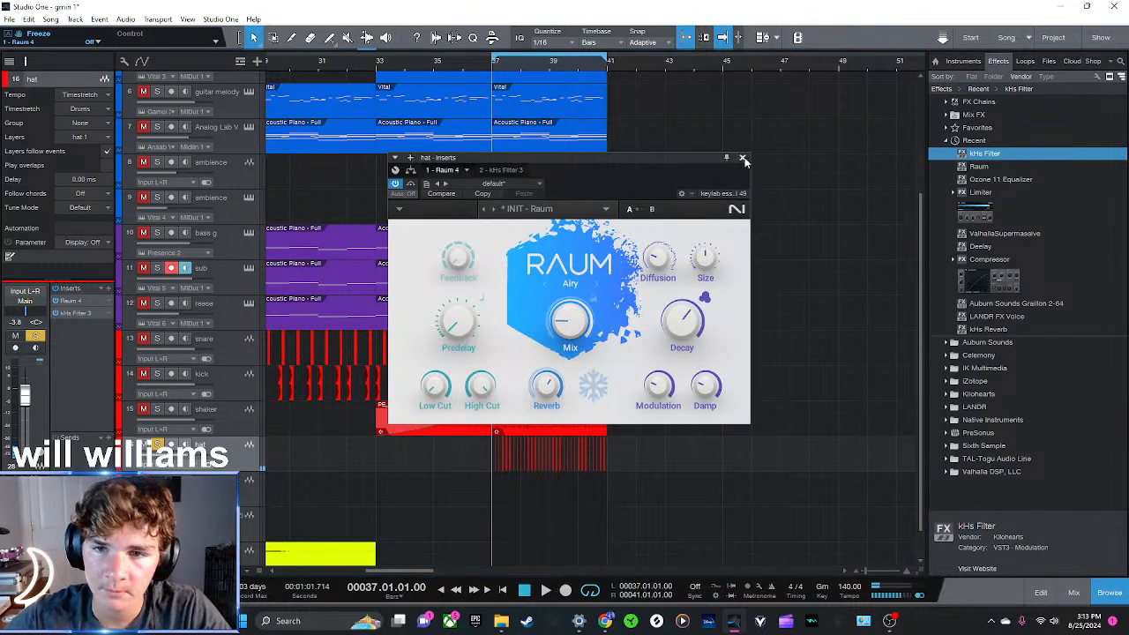
left_click(743, 158)
Lower the hat's volume to -7.1 dB and play the drop from bar 33 with the hat unsoloed and looping off
key("space")
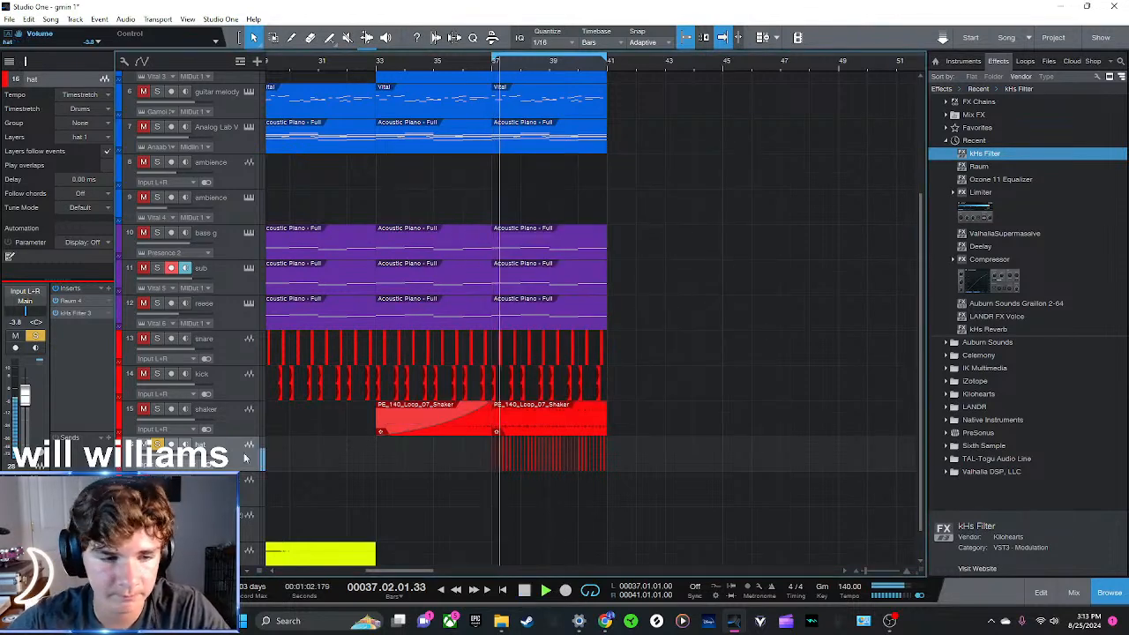
left_click(973, 142)
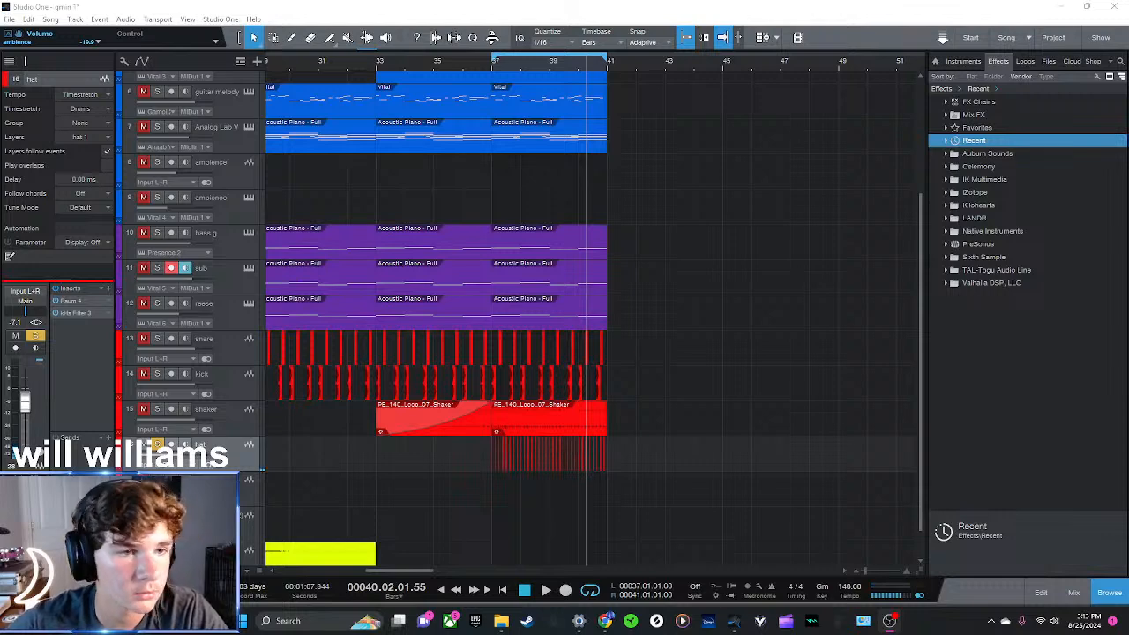
left_click(377, 62)
key("space")
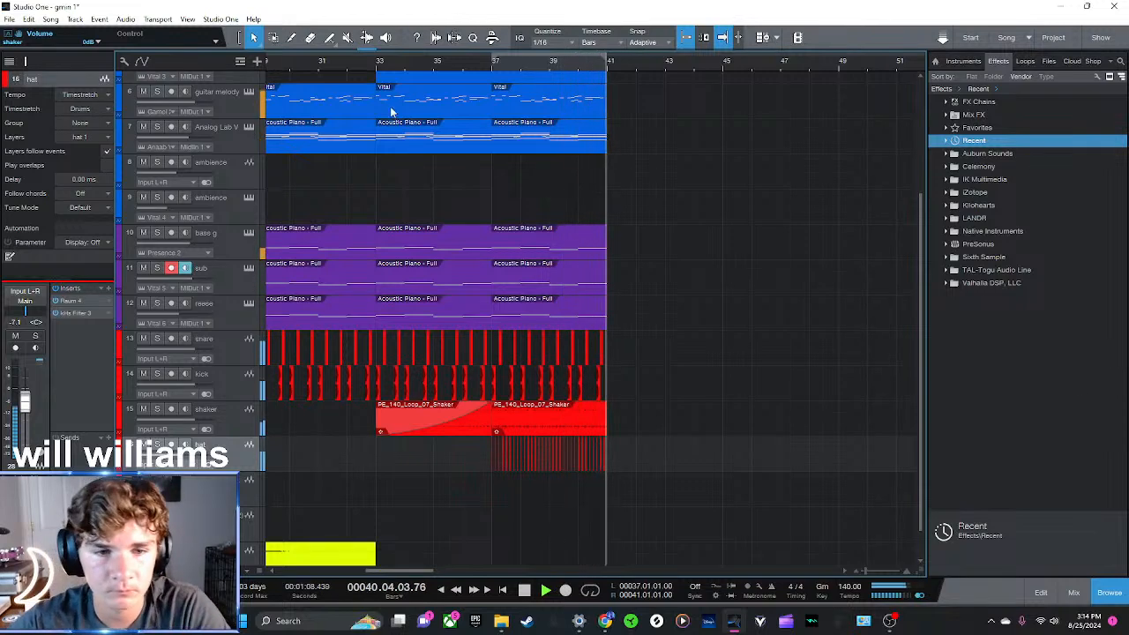
key("space")
Play the whole arrangement from bar 1
scroll(387, 63, "down", 6)
left_click(269, 69)
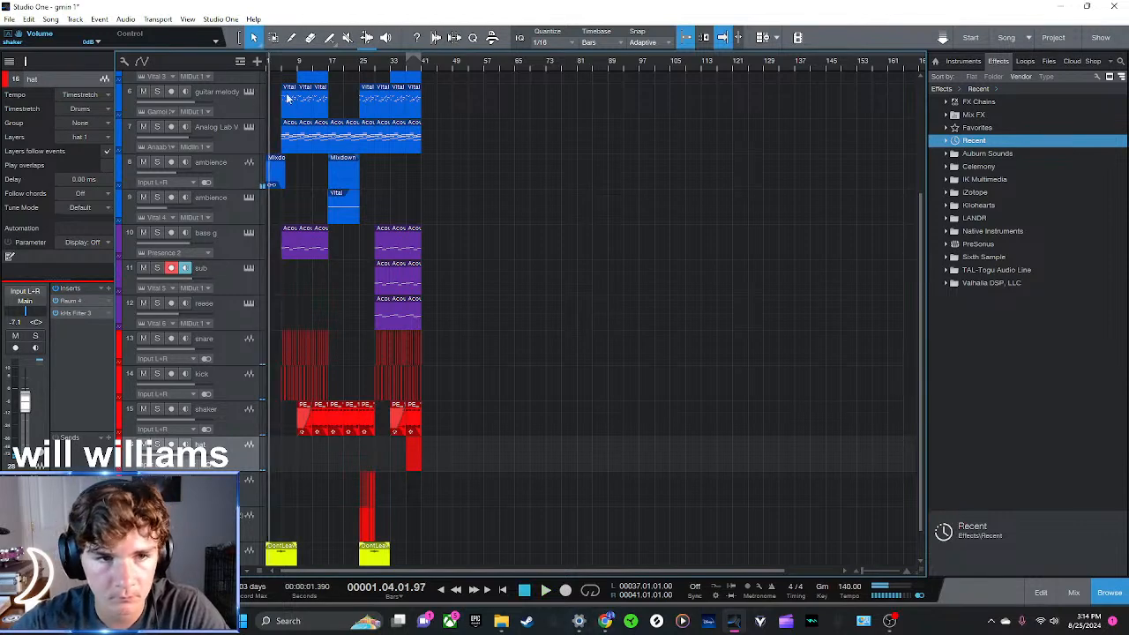
left_click(311, 65)
left_click(266, 64)
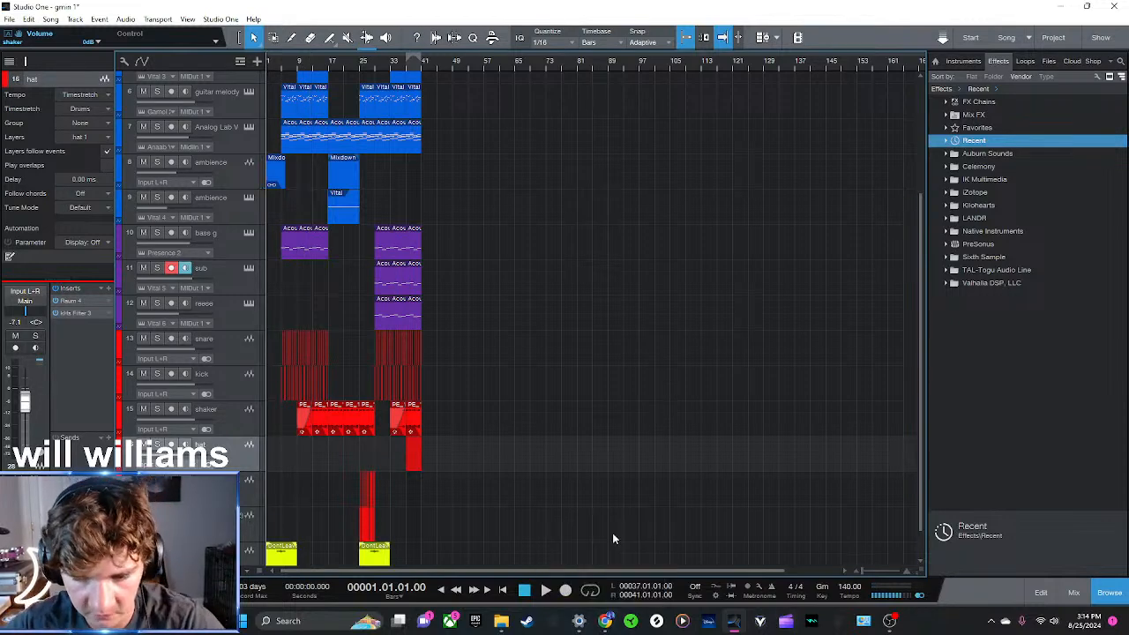
key("space")
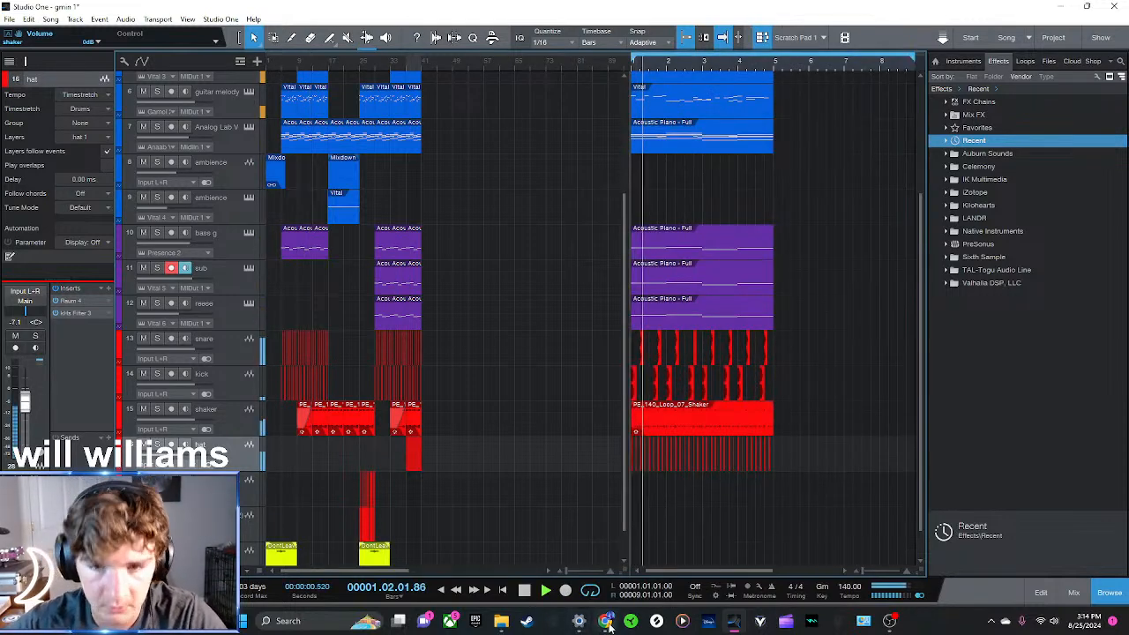
key("space")
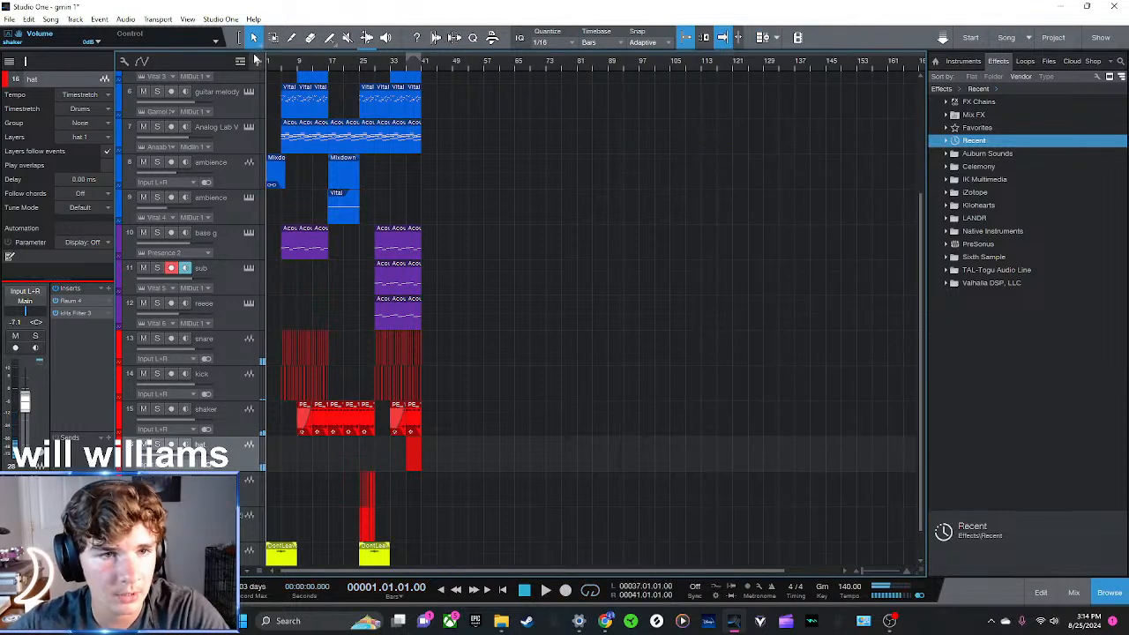
key("space")
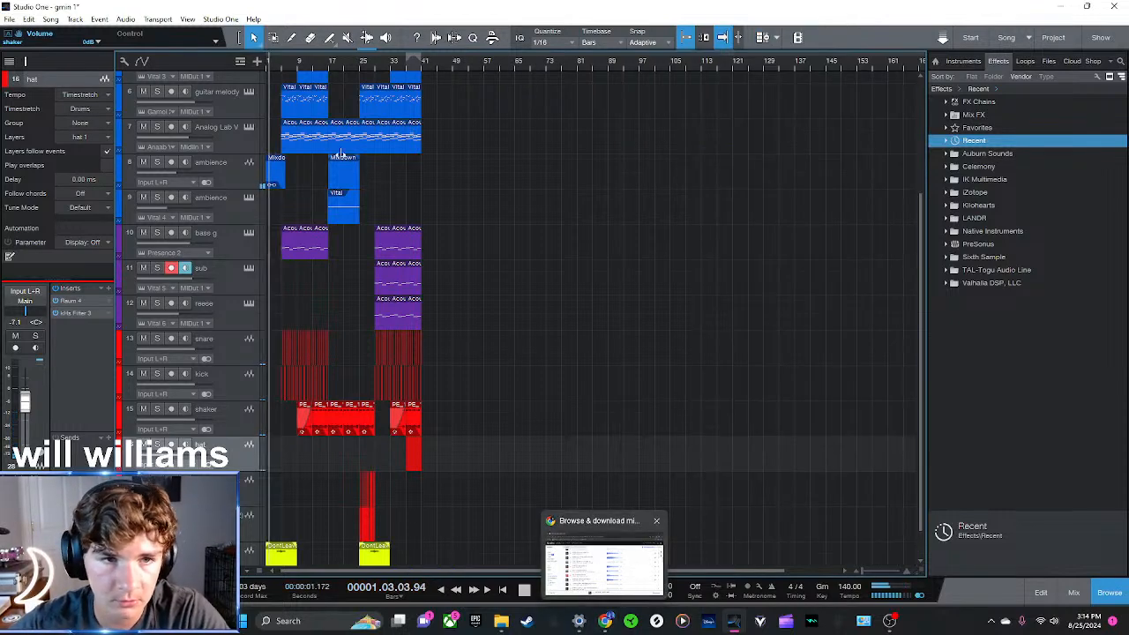
key("space")
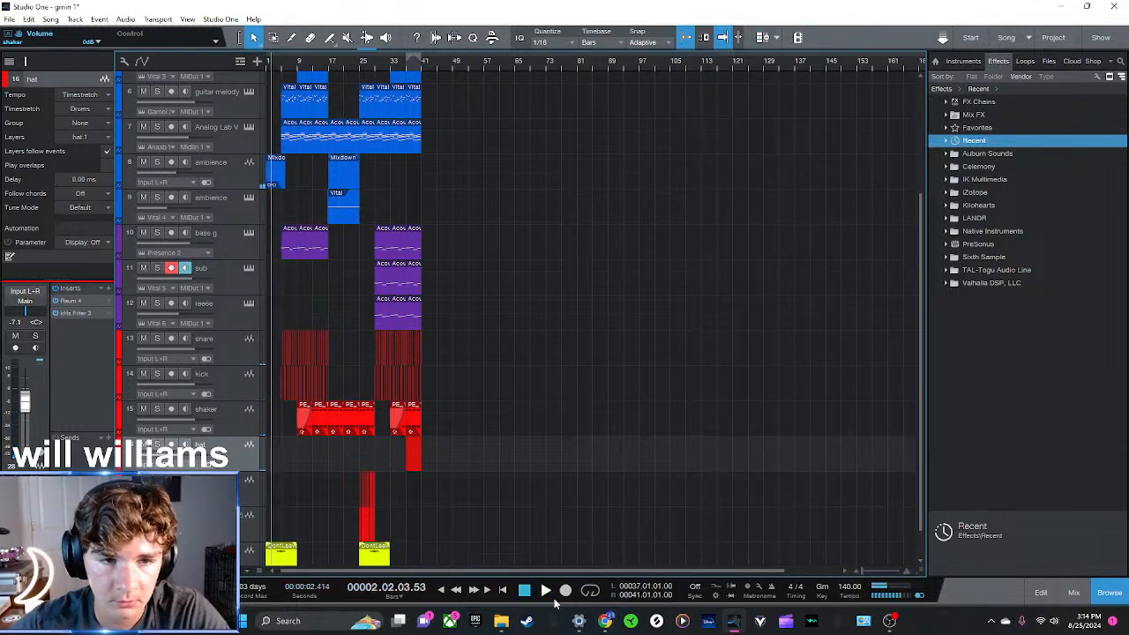
left_click(267, 69)
key("space")
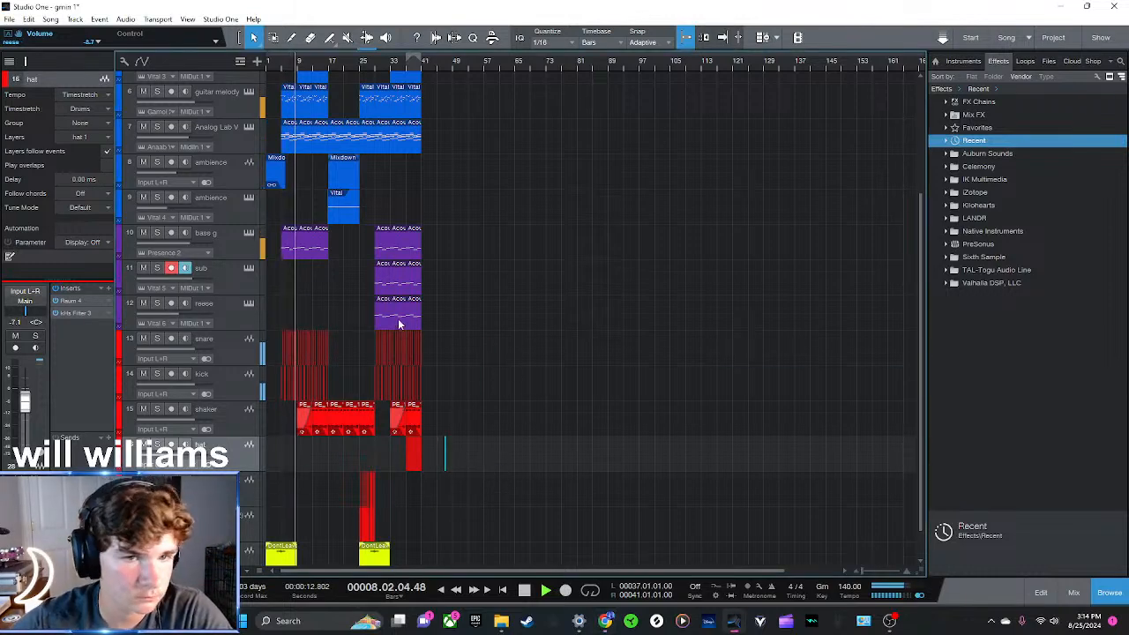
Add a red audio track named ride below the hat track and move the ride one-shot onto it at bar 29
scroll(450, 461, "down", 1)
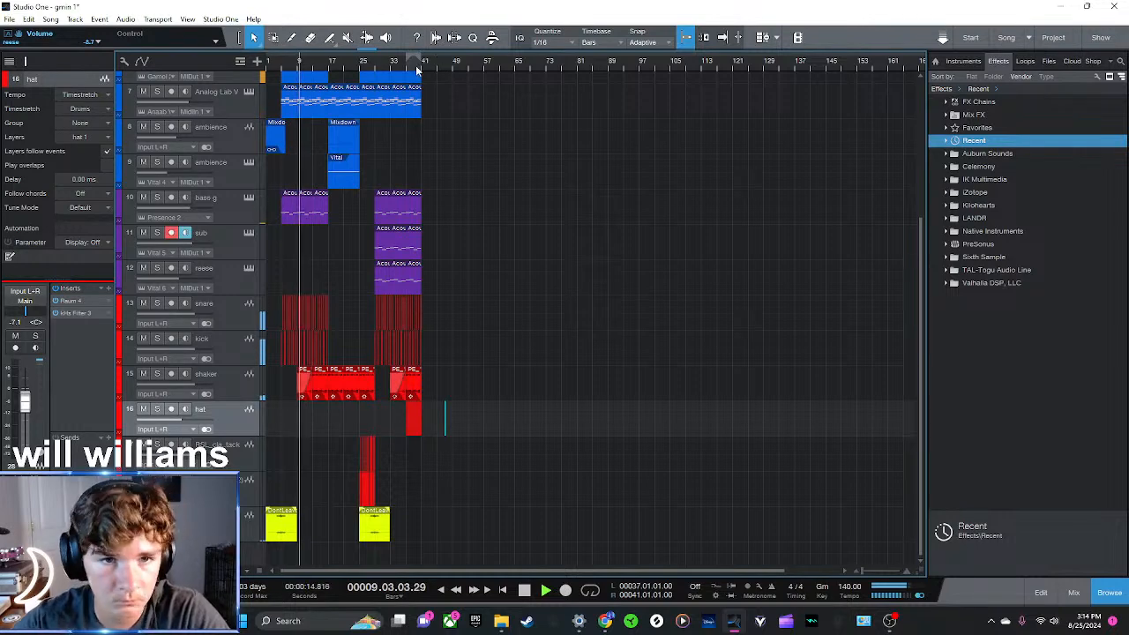
left_click_drag(445, 71, 779, 98)
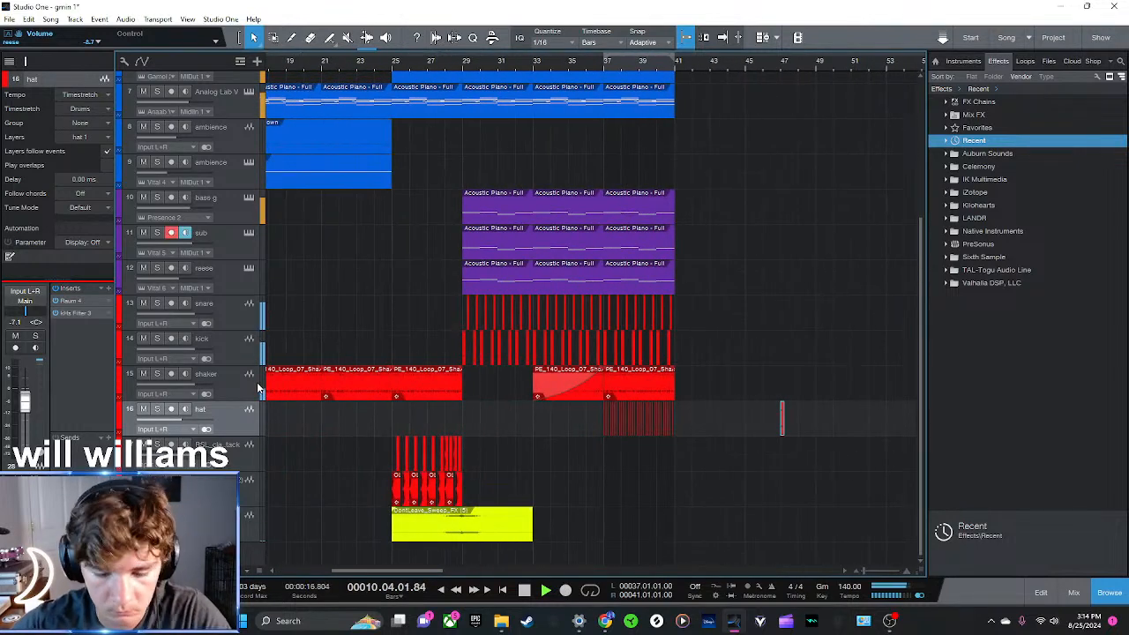
type("tride")
key("Return")
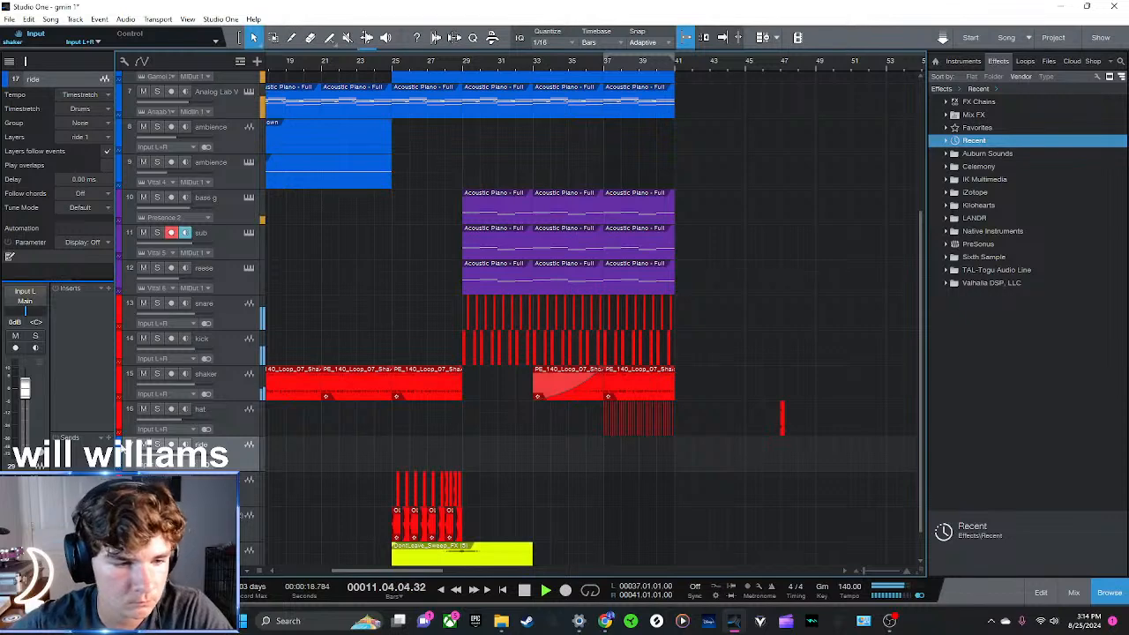
left_click(120, 443)
left_click(310, 468)
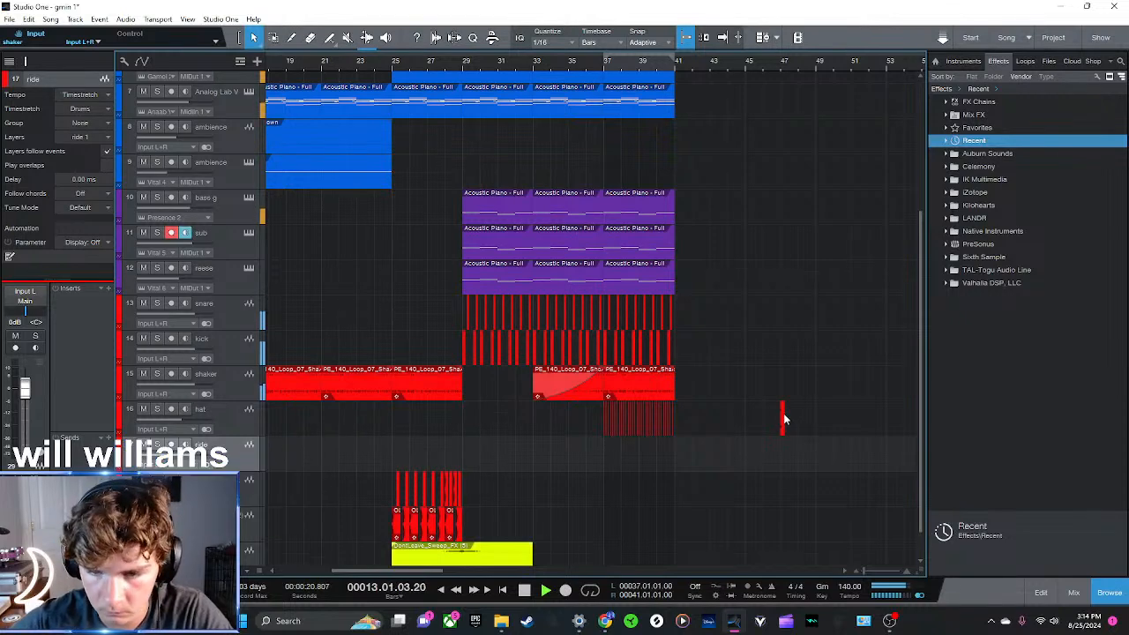
left_click_drag(668, 456, 467, 454)
left_click_drag(486, 57, 487, 109)
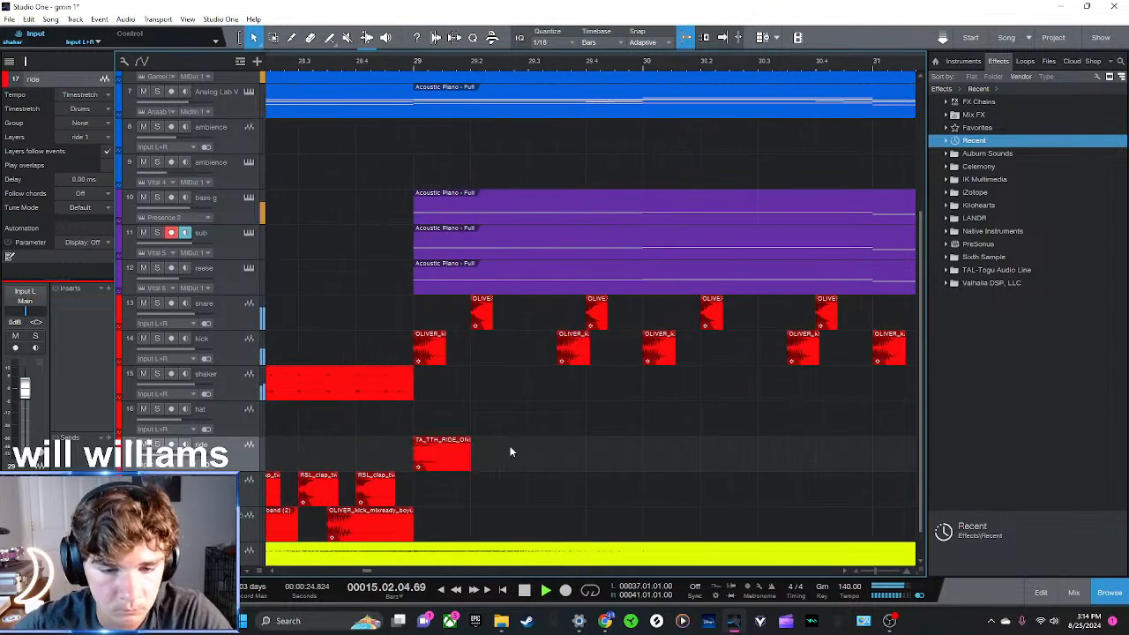
Duplicate the ride hit every two beats from bar 29 to bar 41
key("d")
left_click_drag(493, 466, 553, 464)
left_click_drag(628, 440, 460, 467)
key("d")
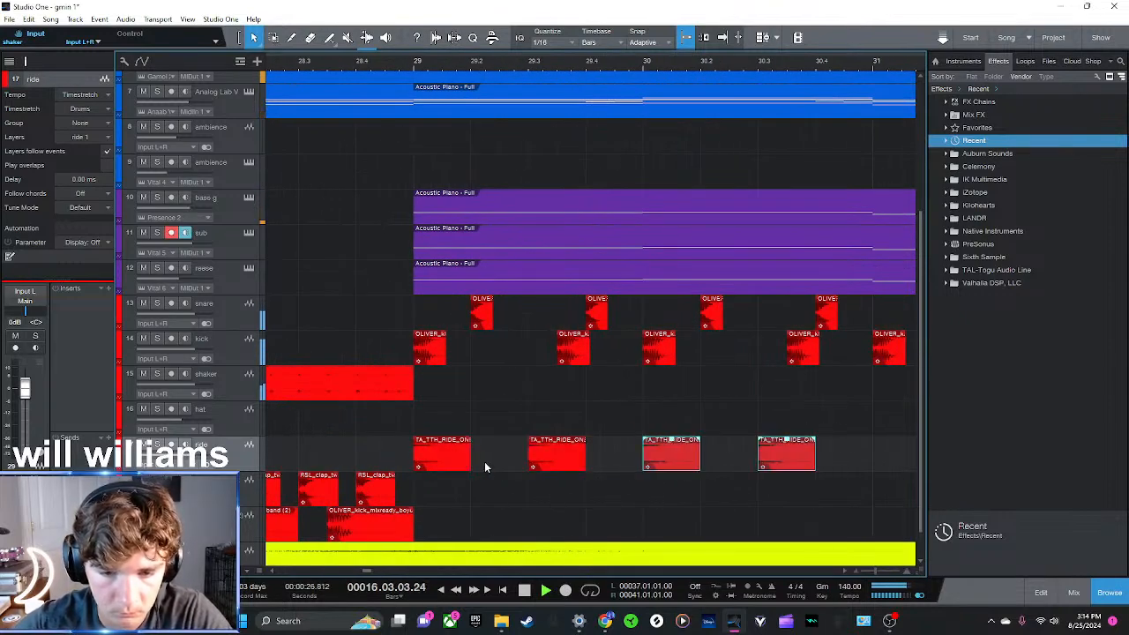
left_click_drag(441, 64, 375, 46)
left_click_drag(543, 447, 361, 460)
key("d")
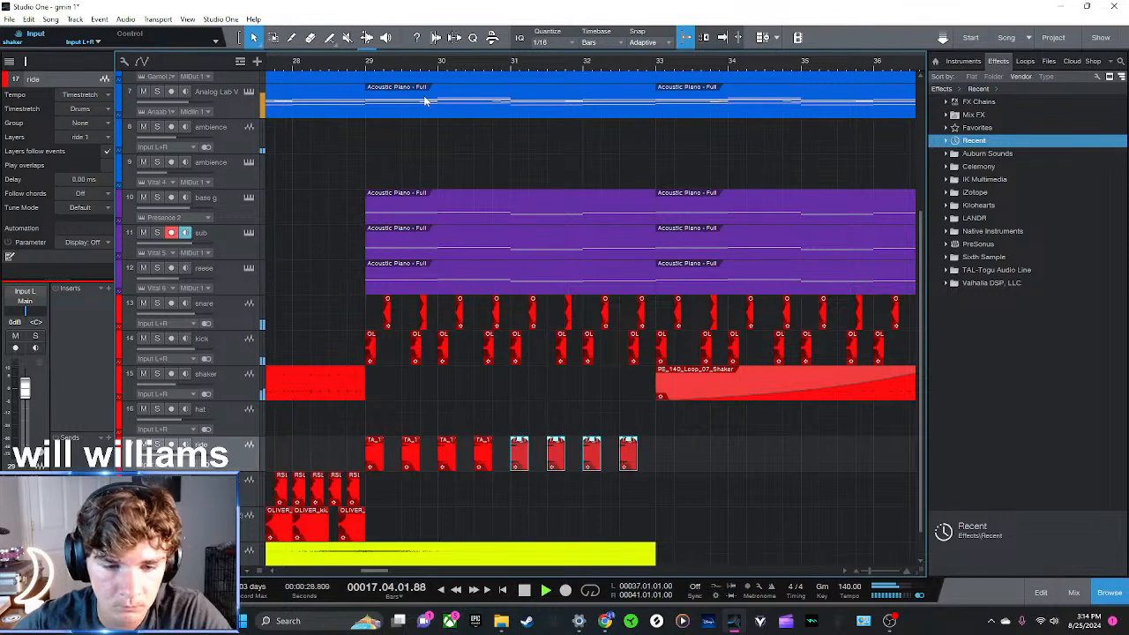
left_click_drag(406, 60, 395, 44)
left_click_drag(508, 474, 356, 441)
key("d")
key("d")
left_click(672, 499)
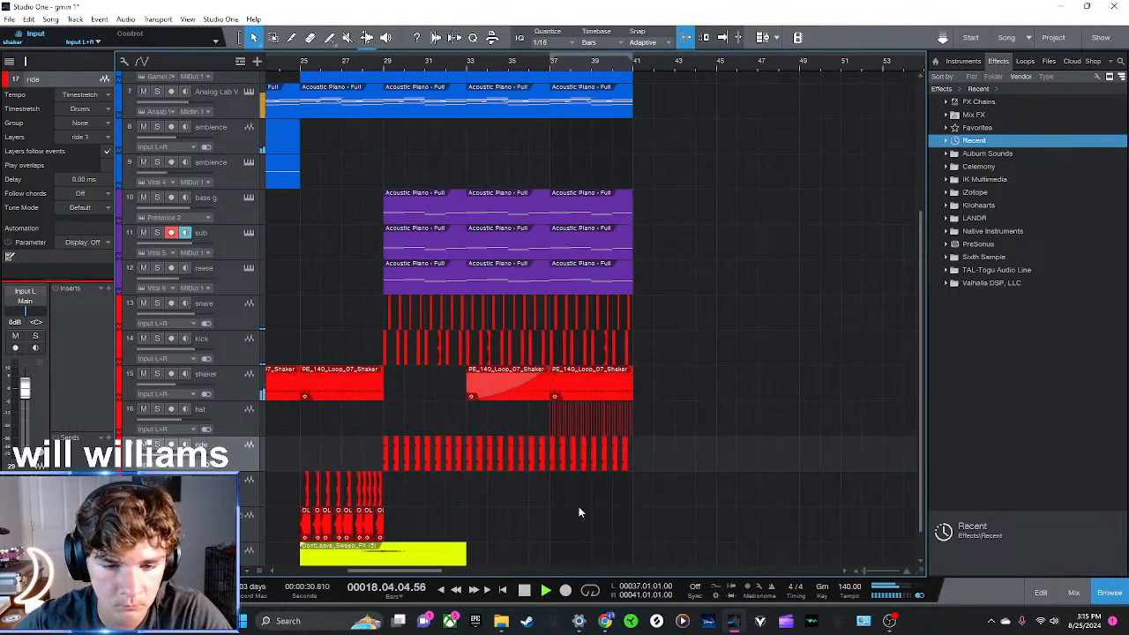
Duplicate the lower kick track's pattern from bars 25 to 29 onward until bar 41
left_click_drag(402, 531, 297, 534)
key("d")
left_click_drag(508, 531, 385, 522)
key("d")
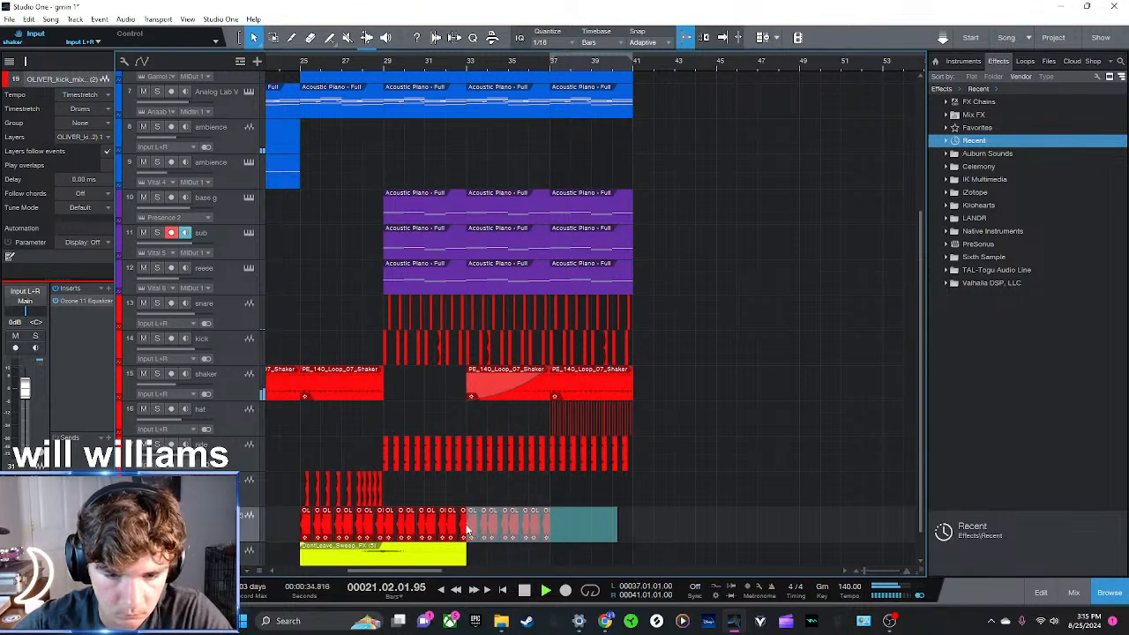
left_click_drag(468, 529, 468, 530)
key("d")
left_click(705, 549)
Rename the RSL clap track as clap
scroll(203, 491, "down", 1)
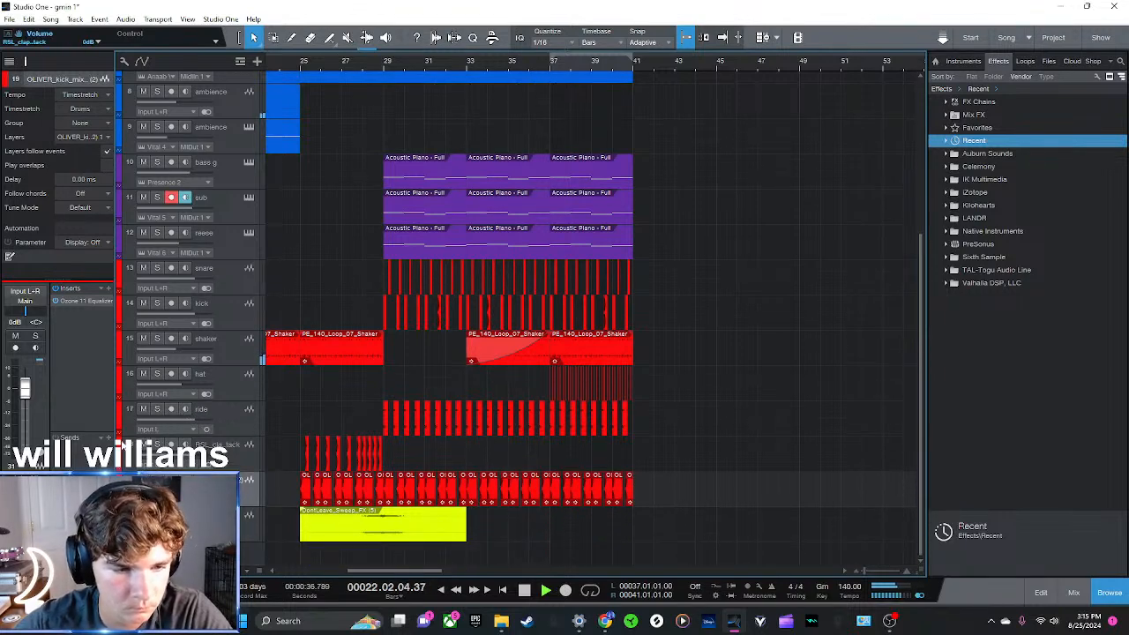
left_click(210, 445)
type("clap")
key("Return")
Rename the OLIVER kick track as kick and move it directly above the shaker track
left_click(210, 480)
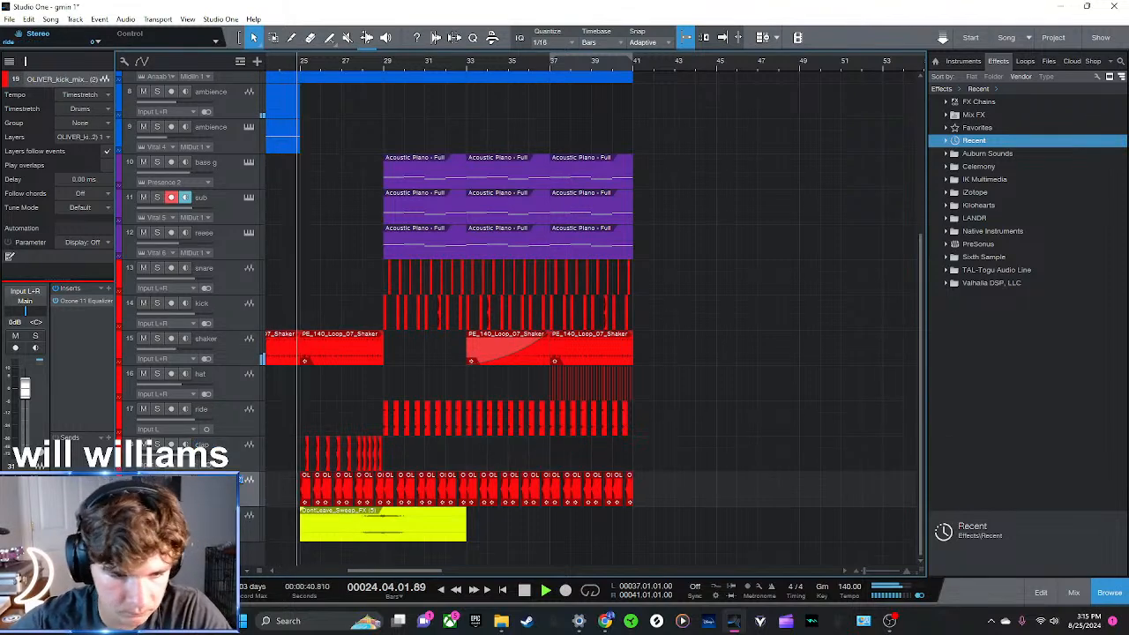
type("kick")
key("Return")
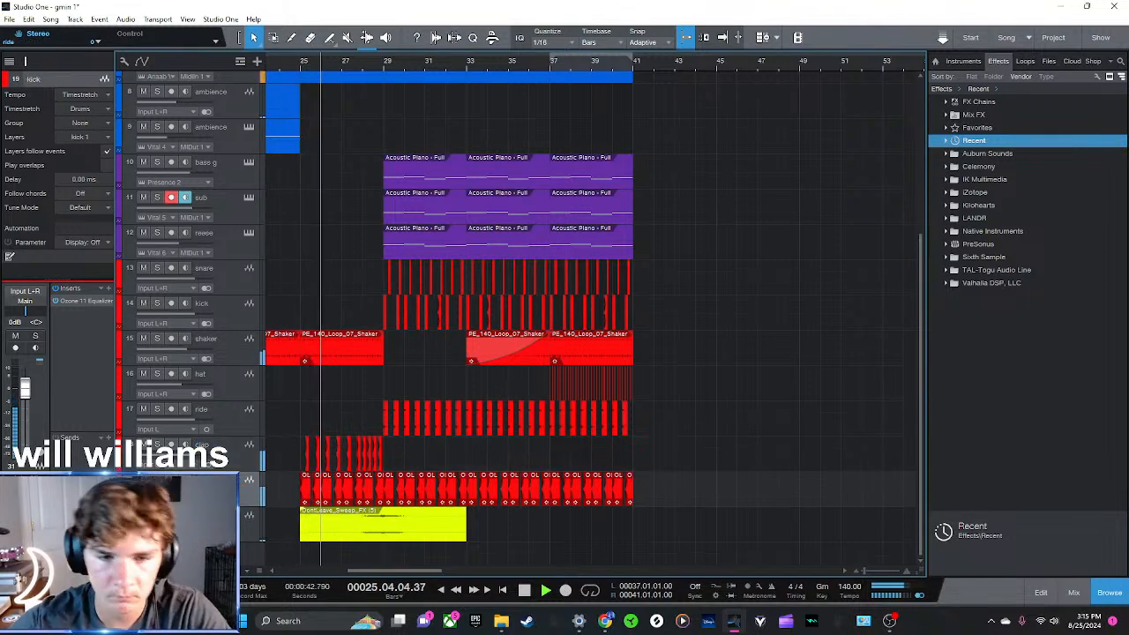
left_click_drag(229, 345, 229, 335)
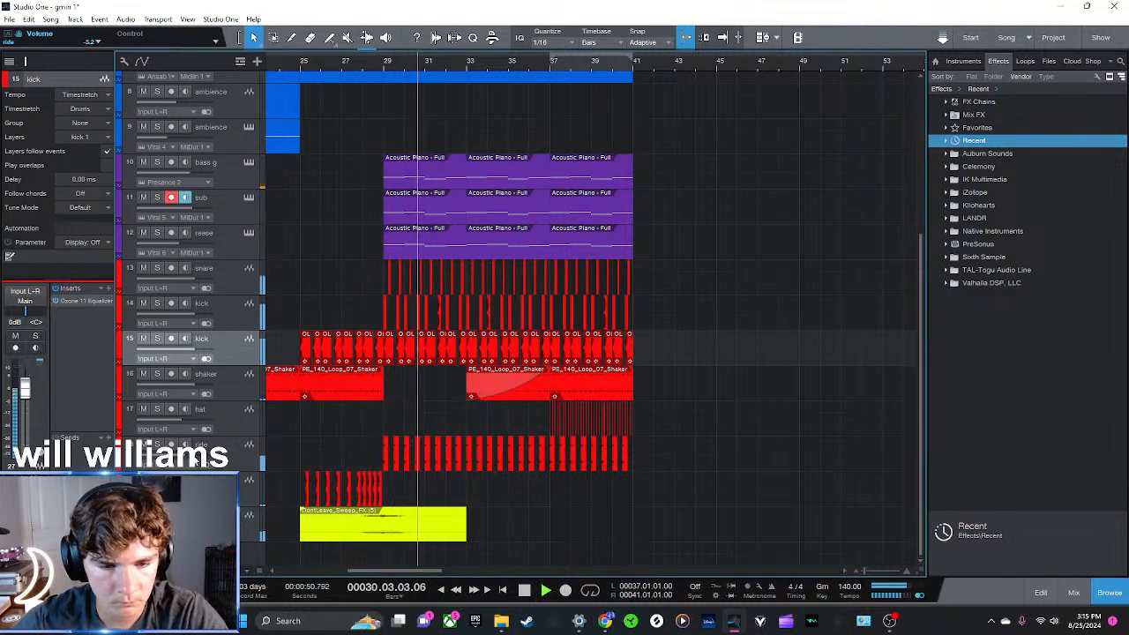
Stop playback and delete all ride hits after the first one at bar 29
key("space")
left_click_drag(685, 456, 388, 456)
key("Delete")
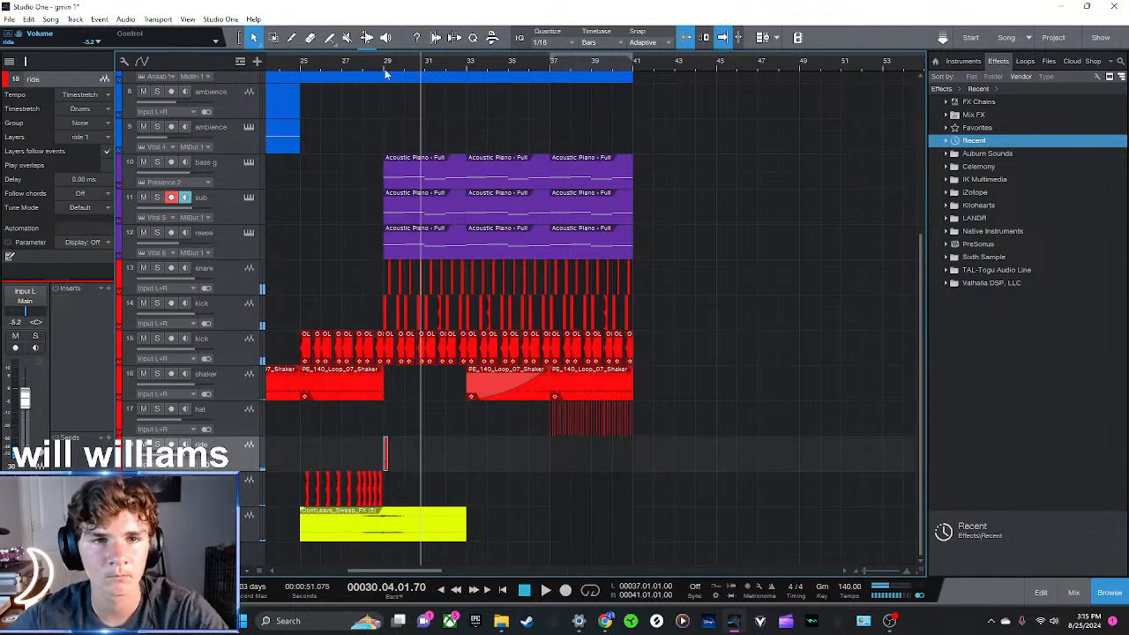
Repeat the ride hit every quarter bar from bar 29 and start playback from bar 29
left_click_drag(384, 69, 400, 118)
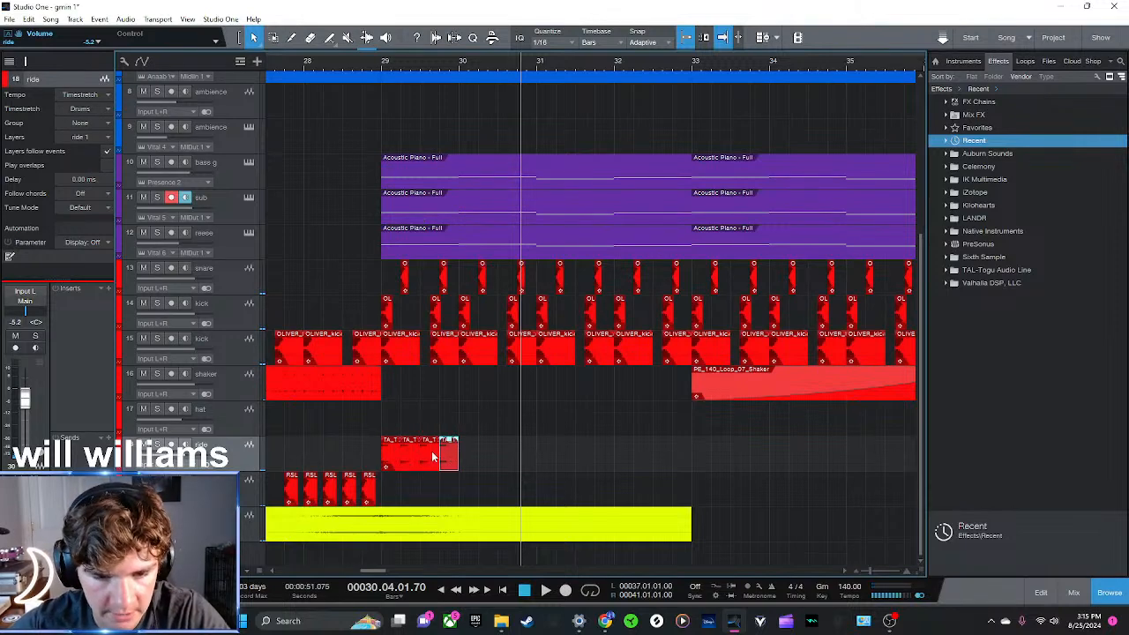
left_click_drag(432, 457, 497, 457)
left_click(389, 71)
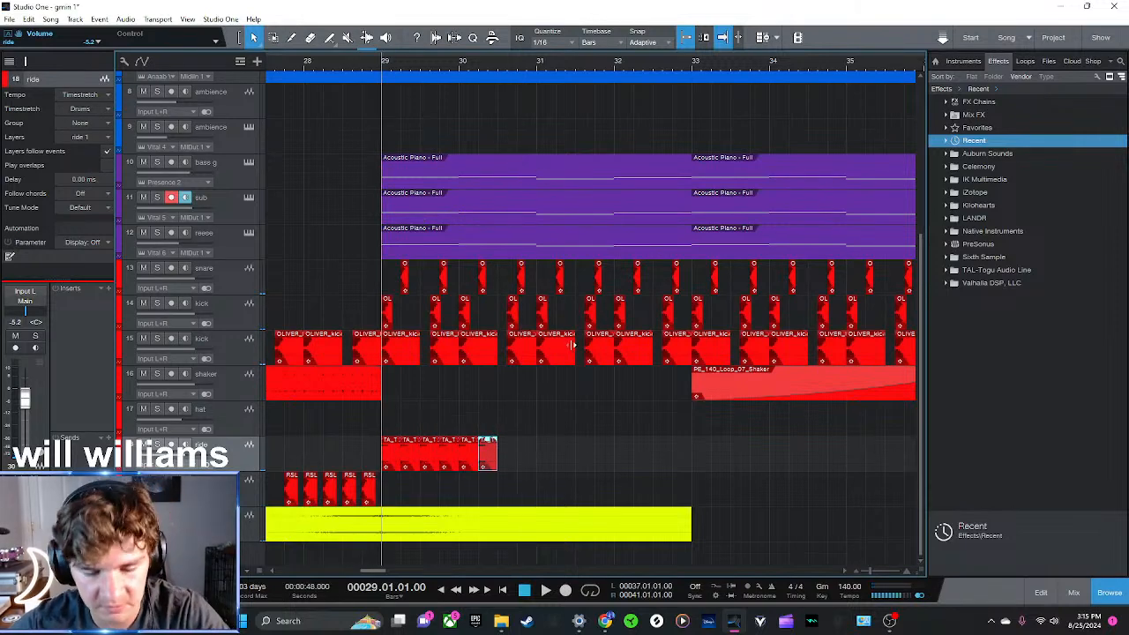
key("space")
Keep duplicating the ride hits on the ride track until the pattern reaches bar 41
left_click_drag(496, 456, 554, 460)
key("d")
left_click_drag(623, 461, 366, 424)
key("d")
left_click_drag(448, 69, 425, 25)
left_click_drag(534, 453, 409, 458)
key("d")
key("d")
left_click(829, 388)
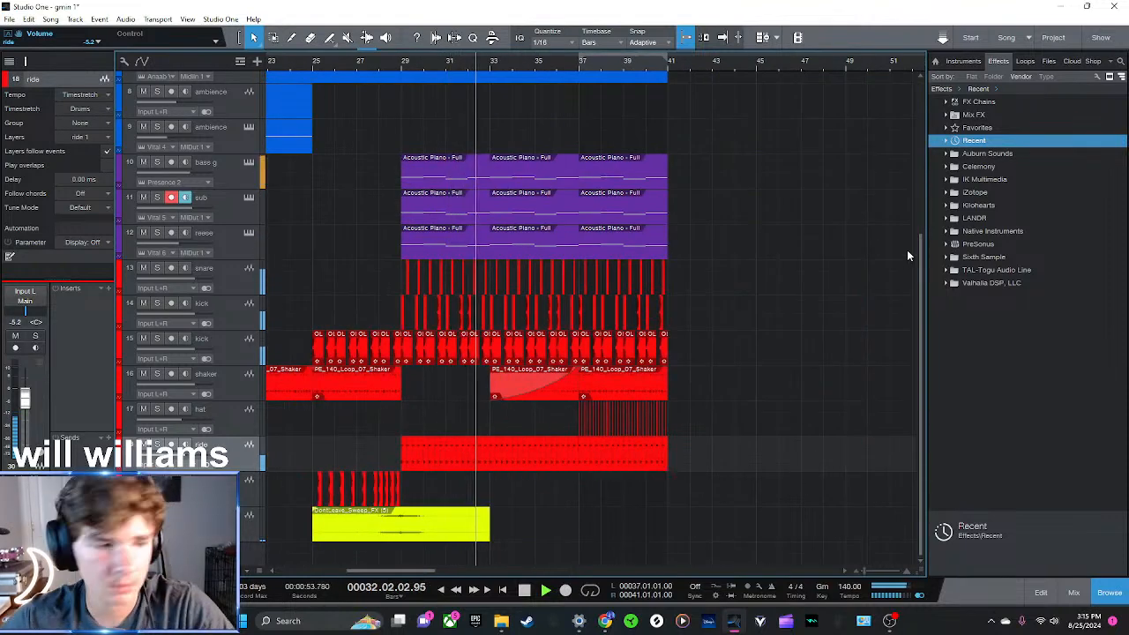
Insert kHs Filter on the ride track and set its low-pass cutoff to 2.67 kHz
double_click(974, 141)
left_click_drag(981, 155, 571, 459)
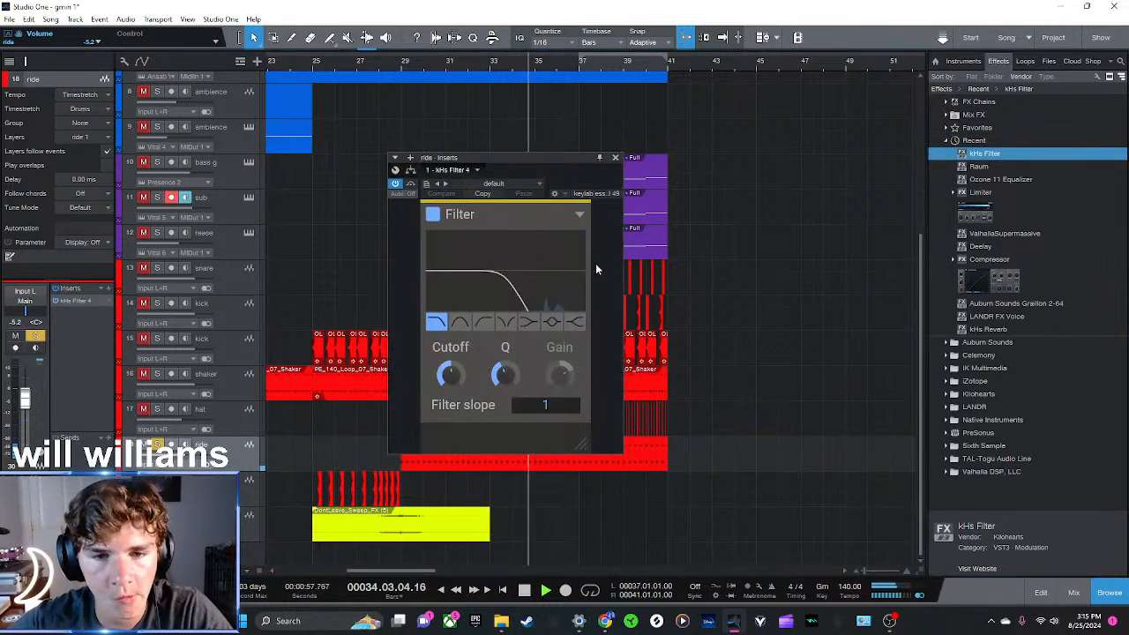
left_click_drag(449, 375, 449, 363)
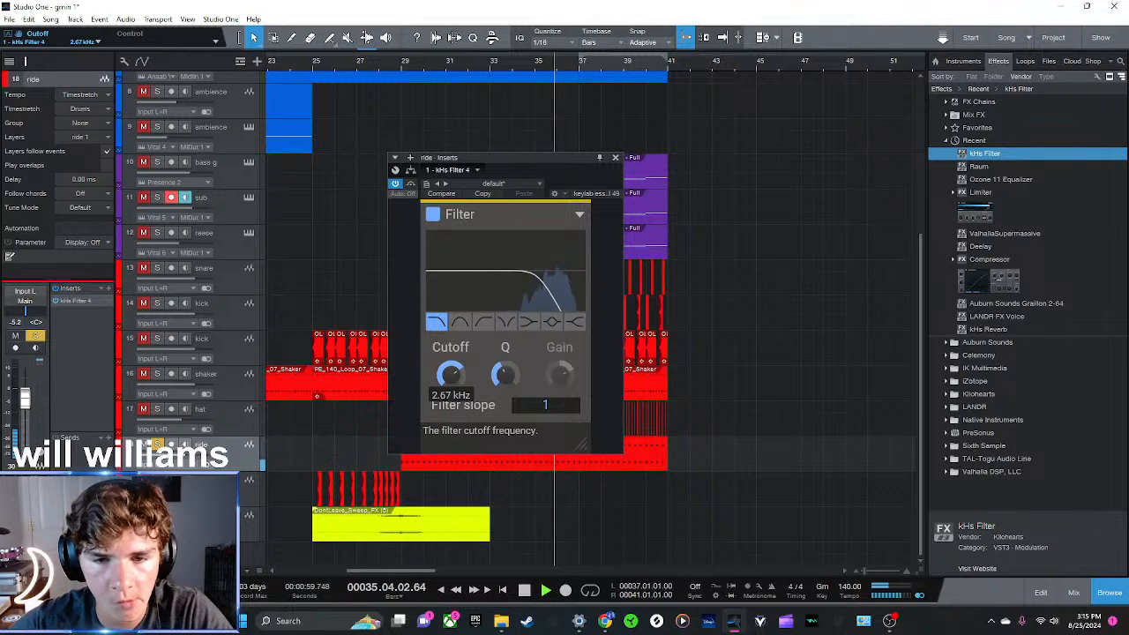
left_click(615, 158)
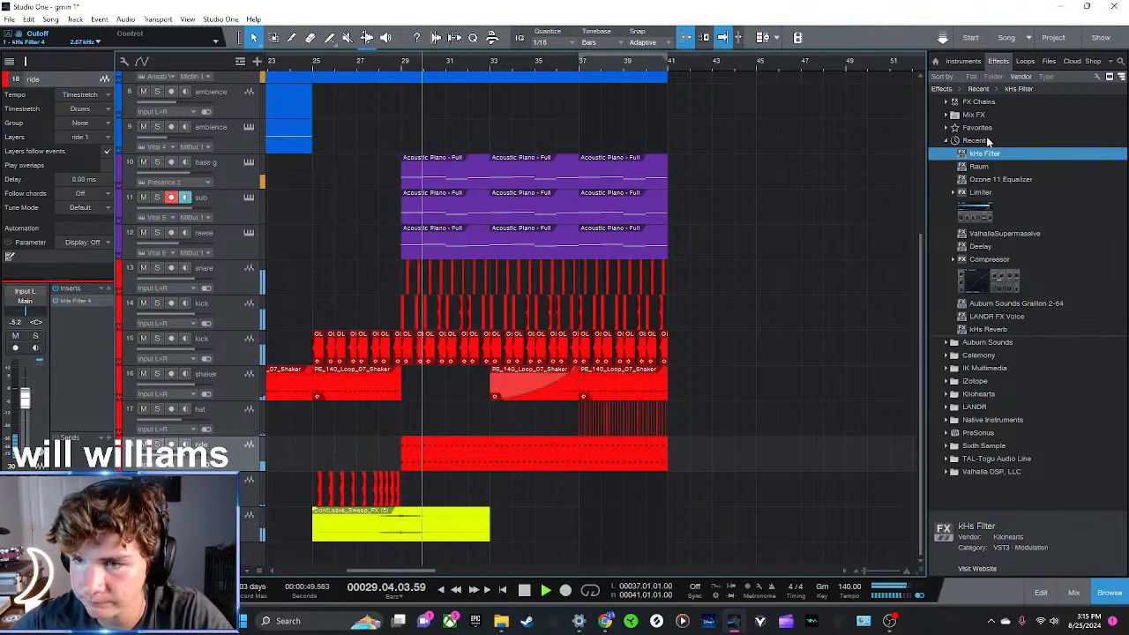
Show the available instruments in the browser and return the playback cursor to bar 29
left_click(957, 63)
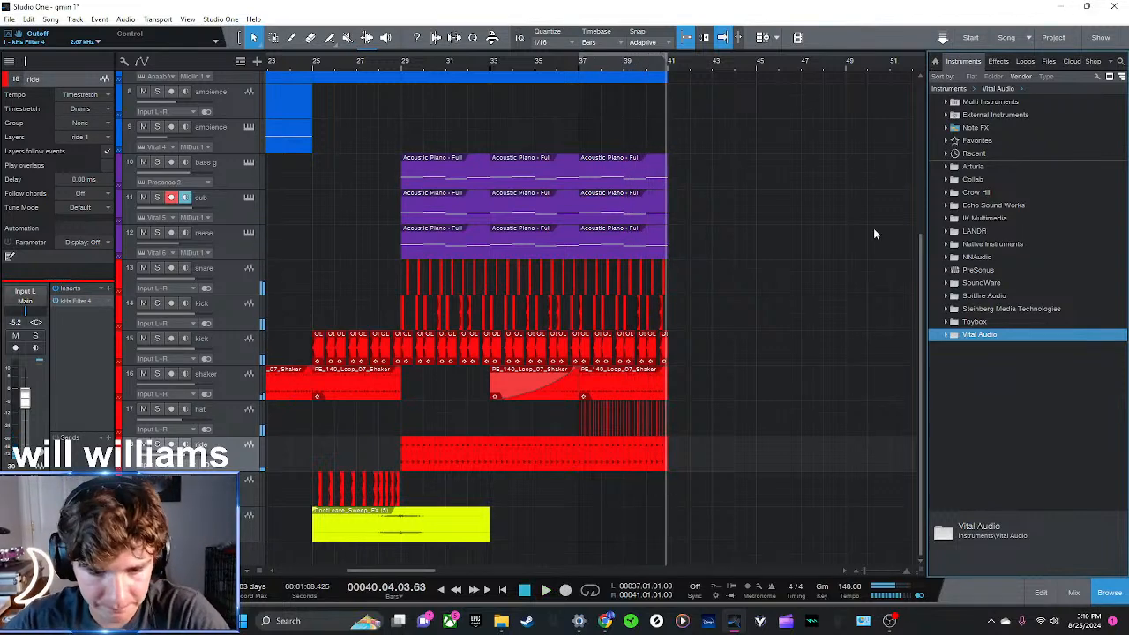
left_click(494, 68)
left_click(404, 64)
Examine the whole arrangement from bar 1 to 41, comparing the melodic, bass, drum and effect tracks
key("w")
key("w")
key("w")
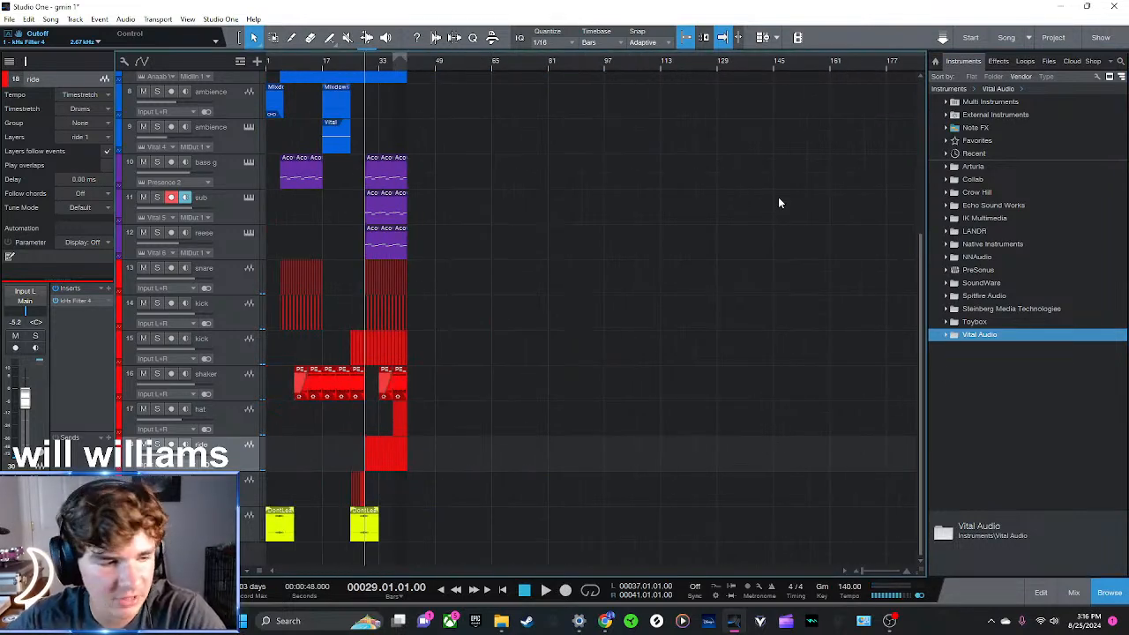
key("e")
key("e")
key("e")
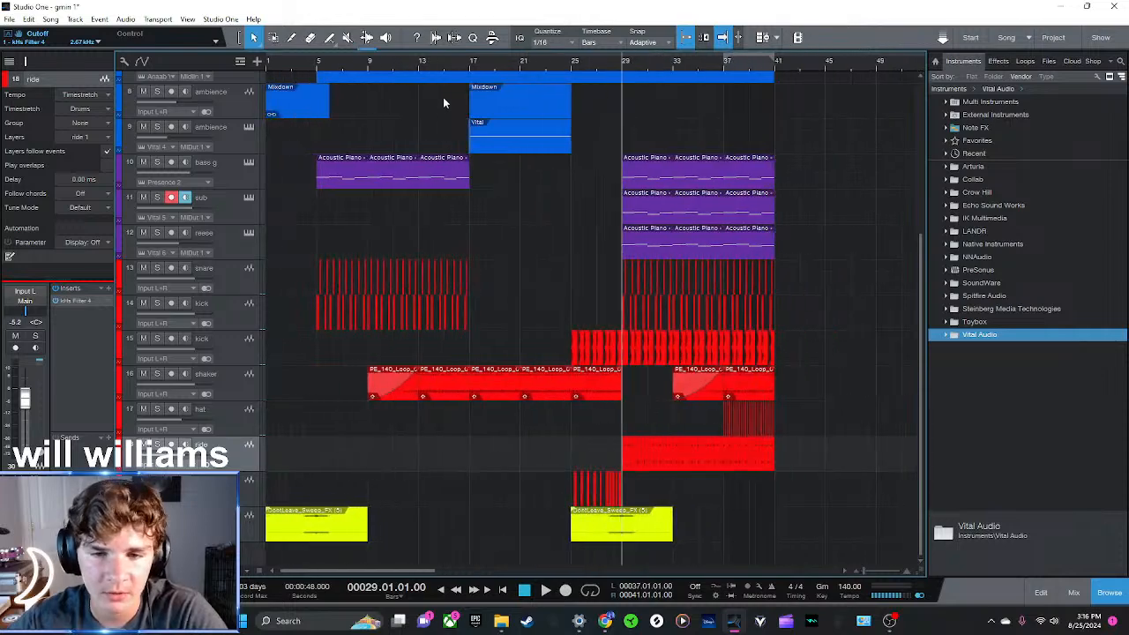
scroll(714, 429, "up", 5)
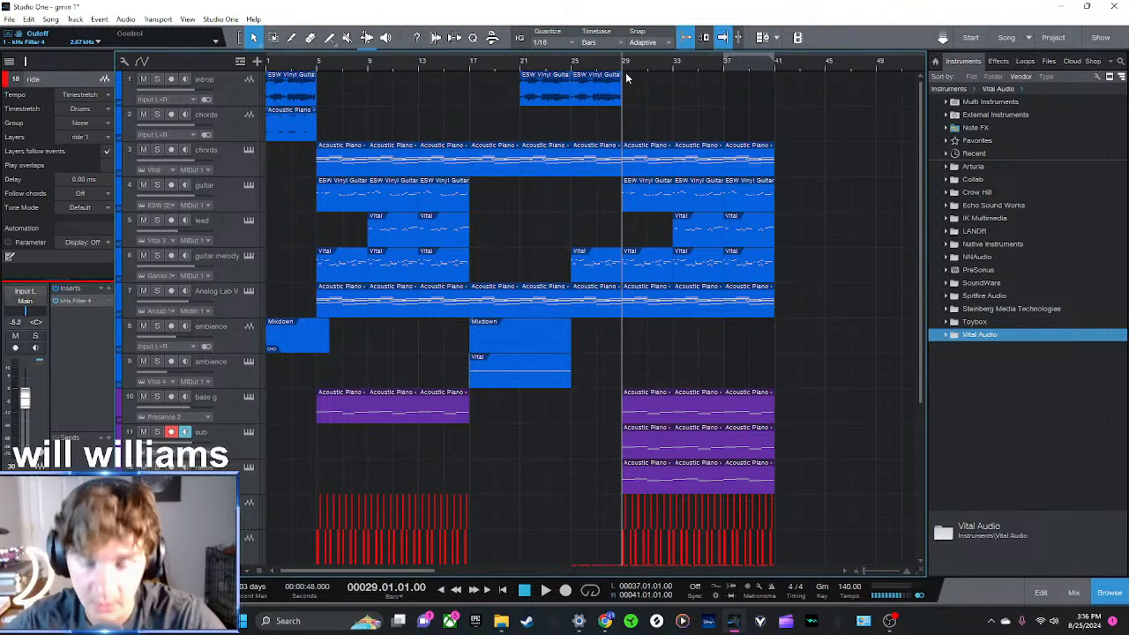
mouse_move(628, 65)
left_mouse_down()
mouse_move(626, 79)
mouse_move(614, 51)
left_mouse_up()
scroll(557, 415, "down", 5)
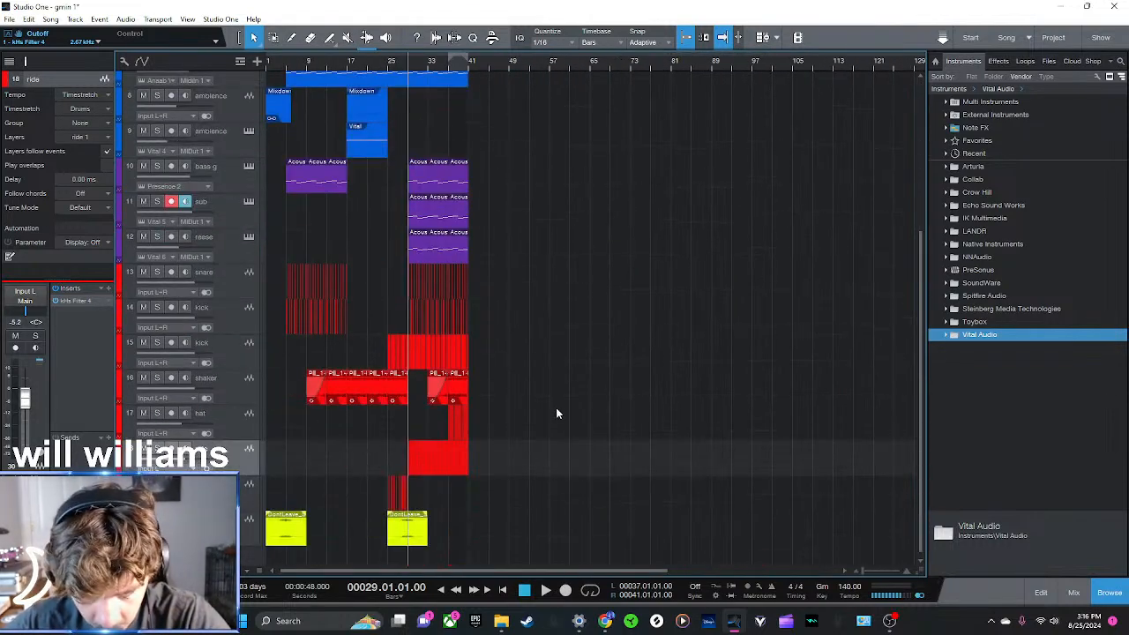
scroll(556, 412, "up", 5)
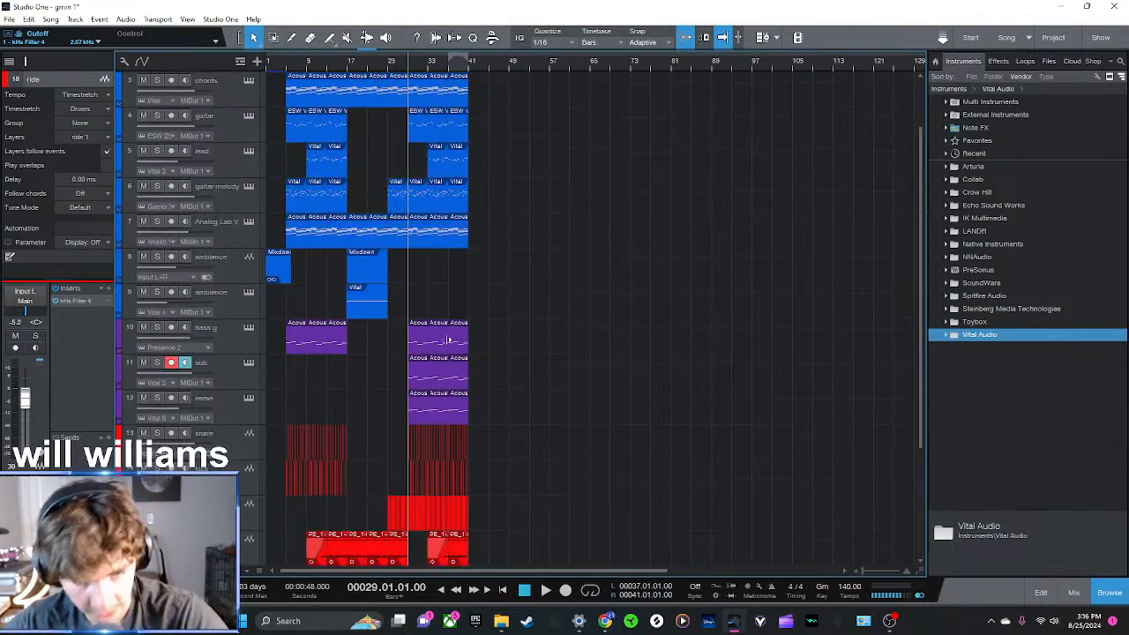
left_click_drag(379, 67, 395, 77)
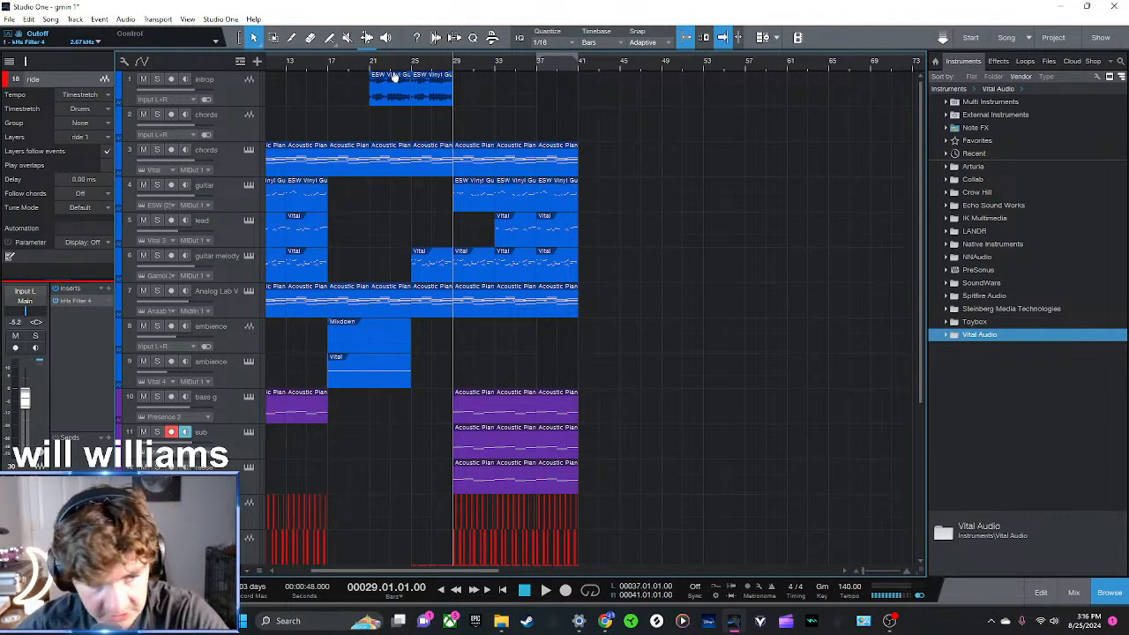
scroll(423, 294, "down", 5)
scroll(411, 307, "up", 2)
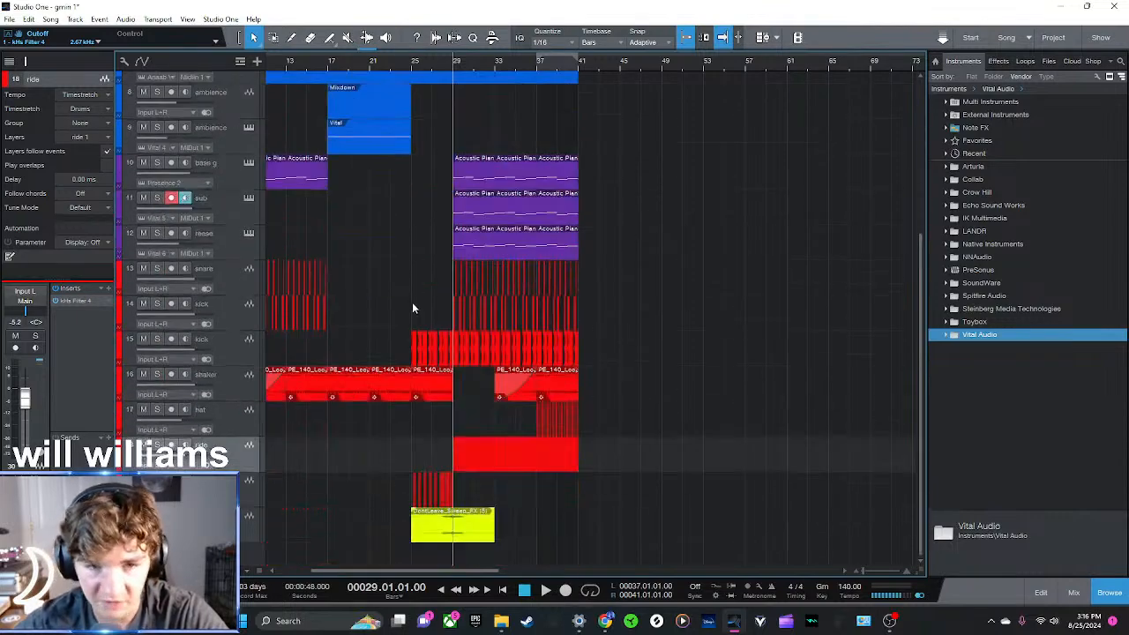
scroll(414, 305, "up", 2)
scroll(361, 70, "down", 5)
scroll(499, 449, "up", 2)
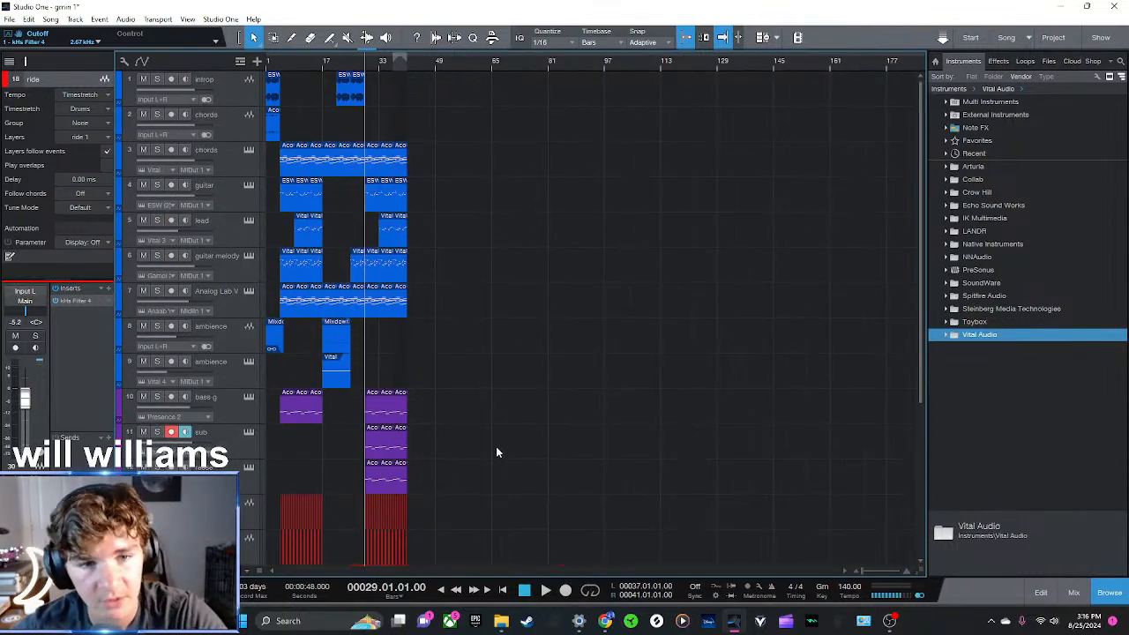
scroll(454, 392, "down", 4)
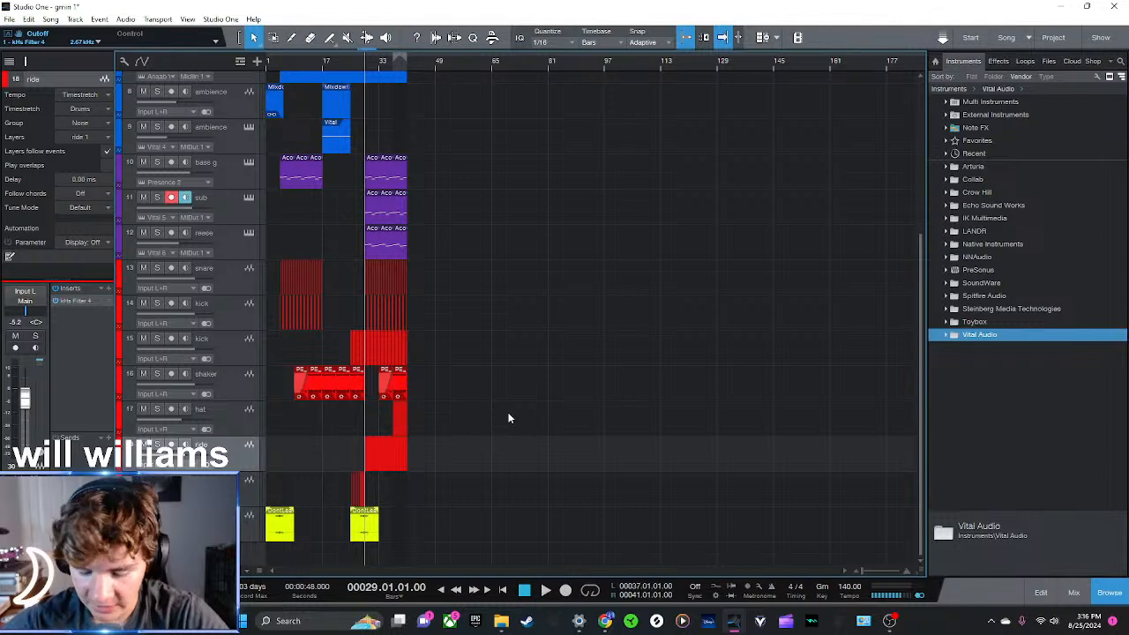
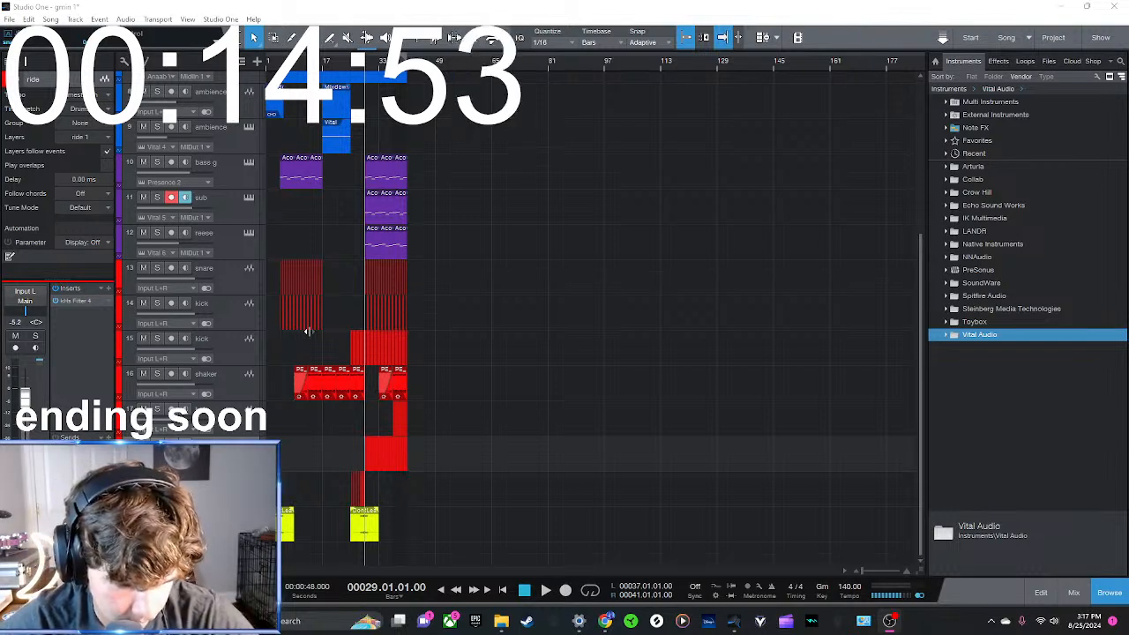
Copy all clips of the breakdown between bars 17 and 29, across every track, to start at bar 41
left_click_drag(342, 62, 554, 82)
scroll(609, 218, "up", 5)
scroll(604, 220, "down", 4)
scroll(621, 464, "down", 2)
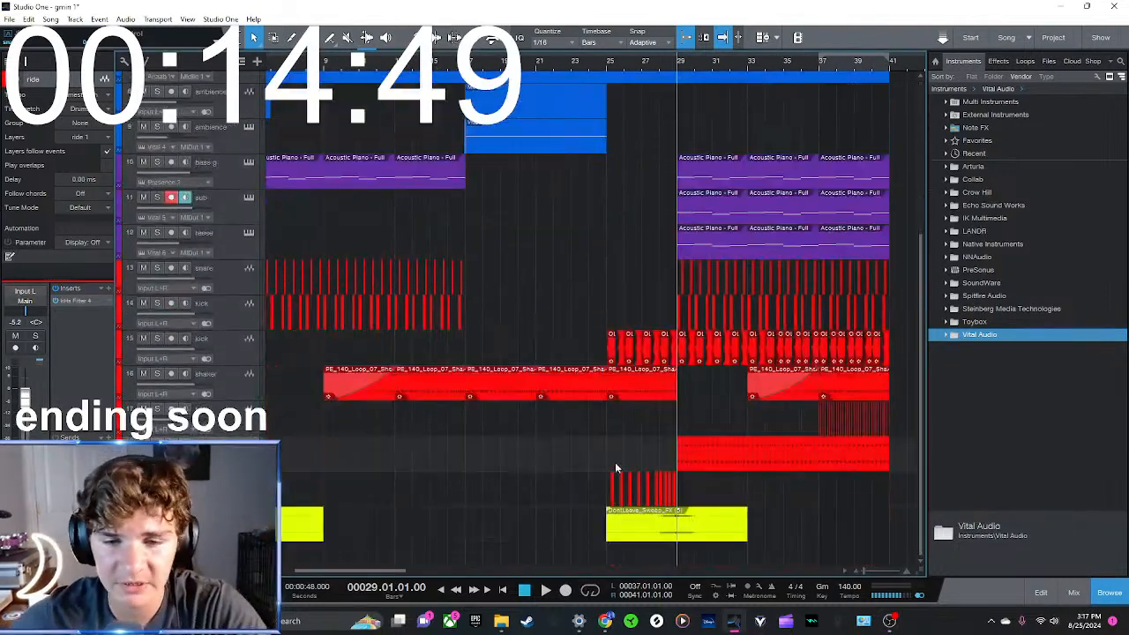
left_click_drag(677, 554, 471, 11)
scroll(559, 81, "down", 6)
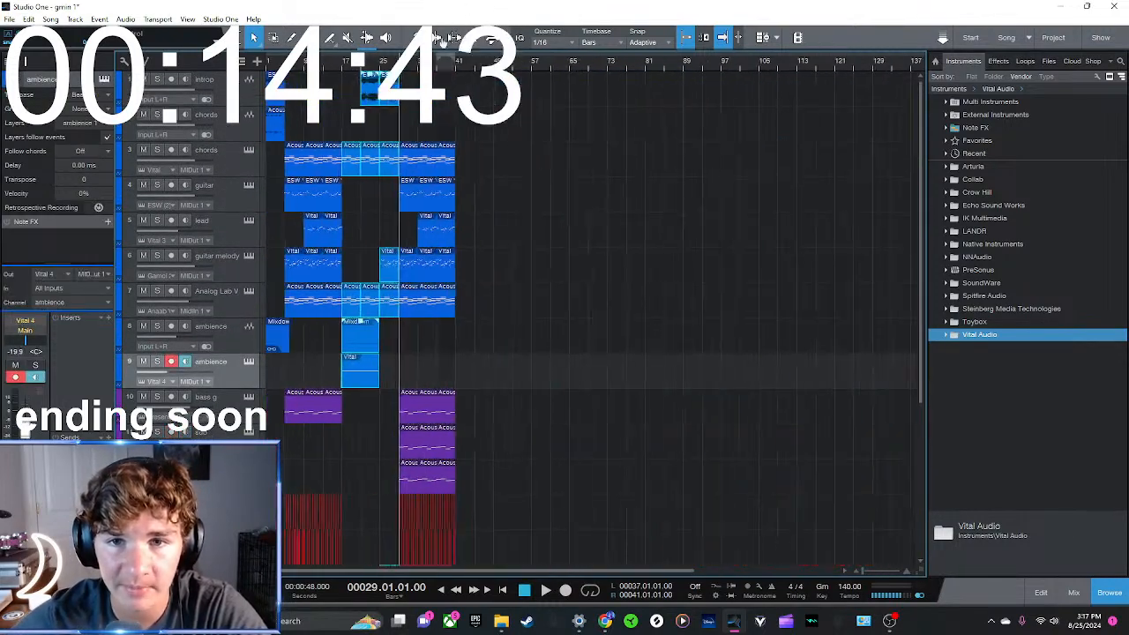
left_click_drag(360, 85, 429, 86)
left_click_drag(445, 153, 520, 166)
left_click_drag(462, 62, 585, 94)
left_click_drag(657, 171, 502, 174)
scroll(581, 289, "down", 5)
scroll(581, 288, "up", 3)
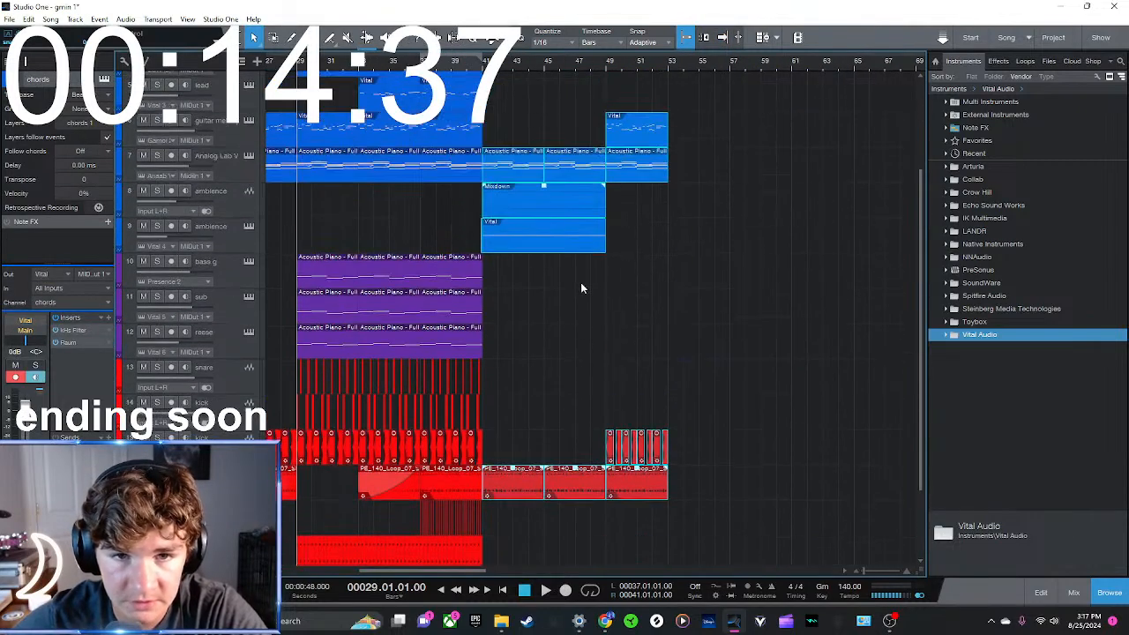
Delete the short stray Vital fragment overlapping bar 41 on the second ambience track
scroll(580, 284, "down", 1)
left_click(578, 274)
left_click_drag(496, 63, 613, 119)
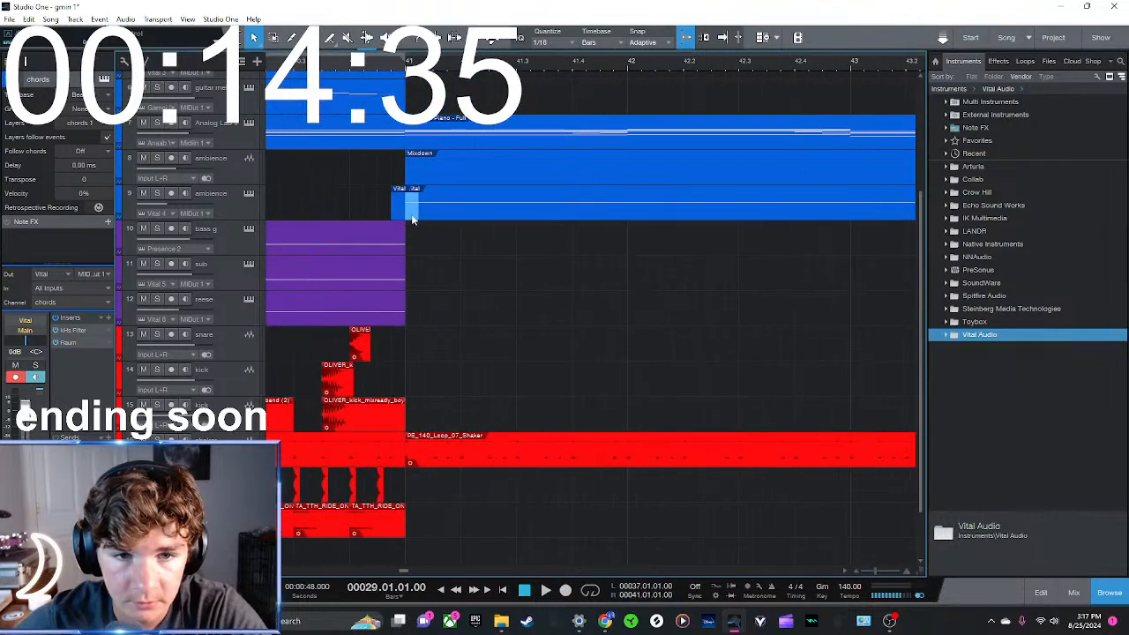
left_click(411, 213)
key("Delete")
Play the copied section from just before bar 41 to about bar 53 and check its tracks
left_click(347, 71)
key("space")
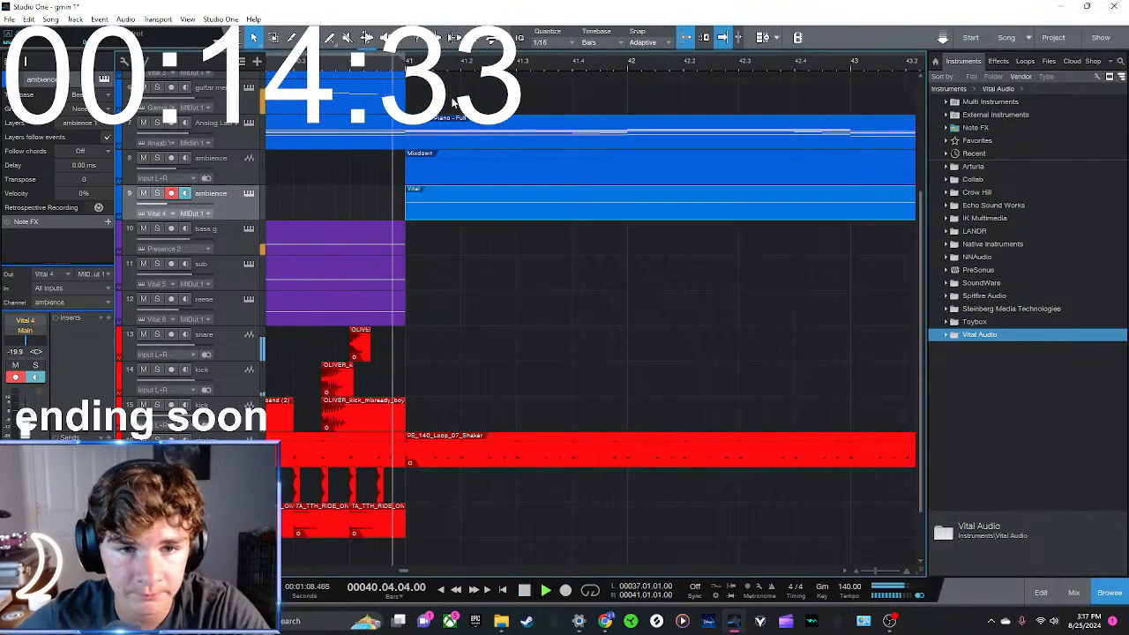
scroll(424, 180, "down", 4)
scroll(491, 273, "up", 3)
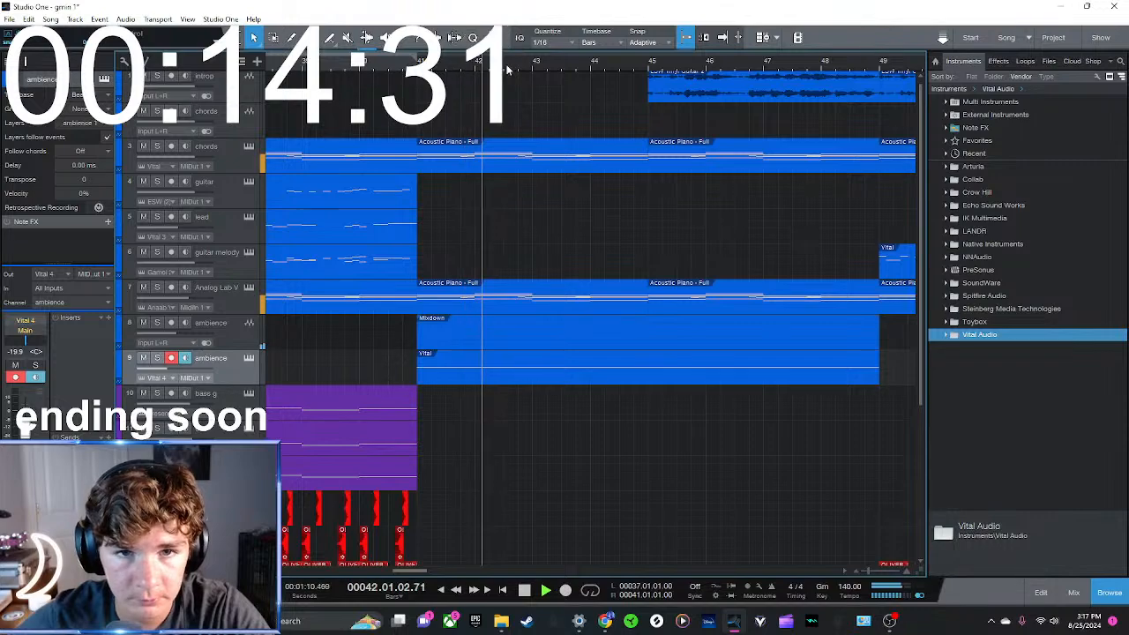
scroll(490, 269, "down", 3)
scroll(573, 239, "down", 3)
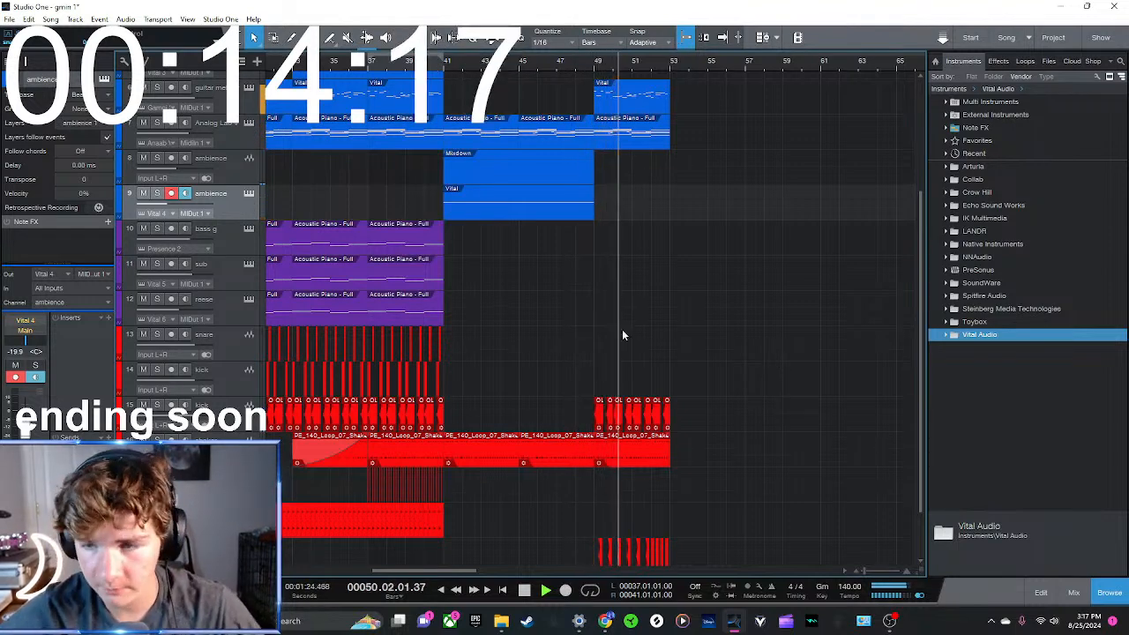
scroll(721, 381, "down", 2)
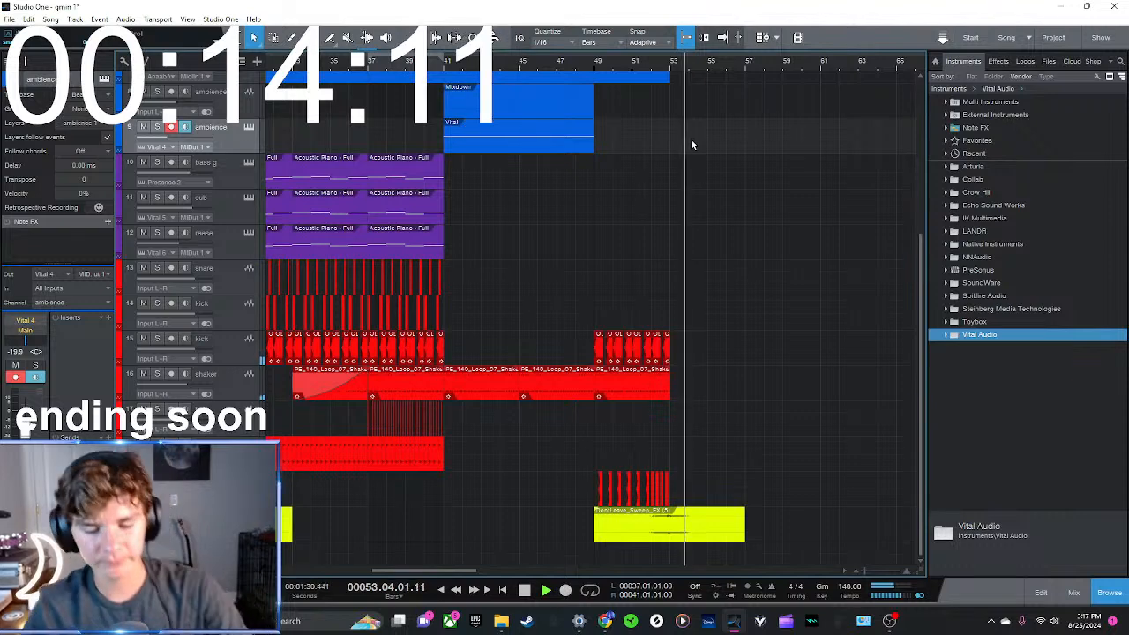
key("space")
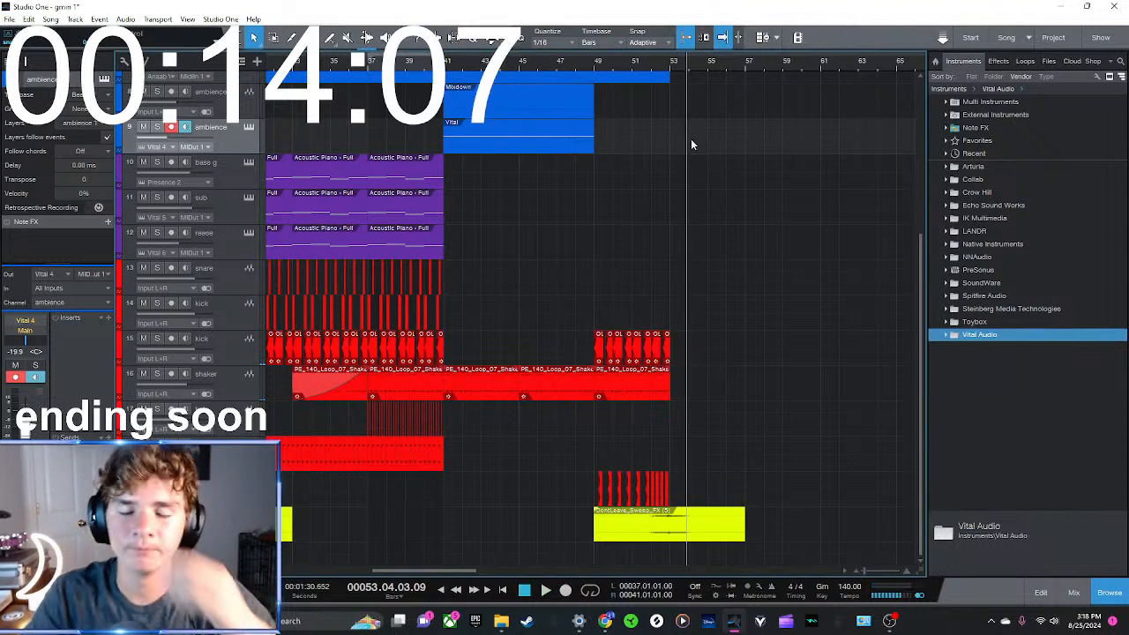
scroll(799, 302, "up", 3)
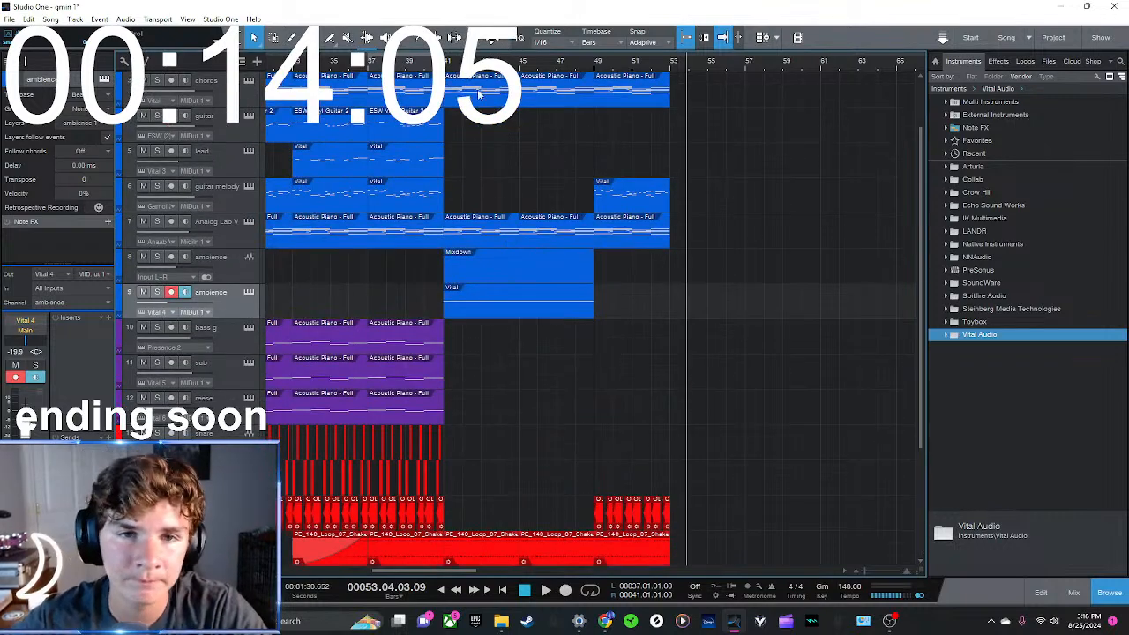
scroll(480, 205, "down", 3)
scroll(480, 205, "up", 2)
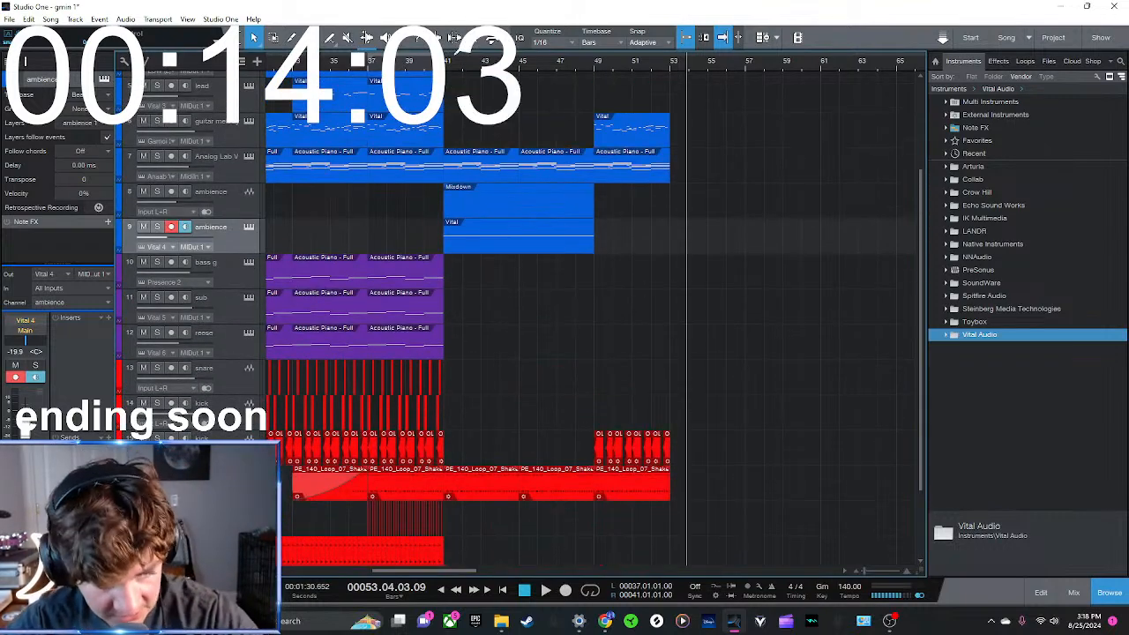
Duplicate the last bass g clip to fill bars 41 to 53 and play from bar 41
left_click_drag(467, 312, 425, 298)
key("d")
left_click_drag(556, 310, 494, 309)
key("Up")
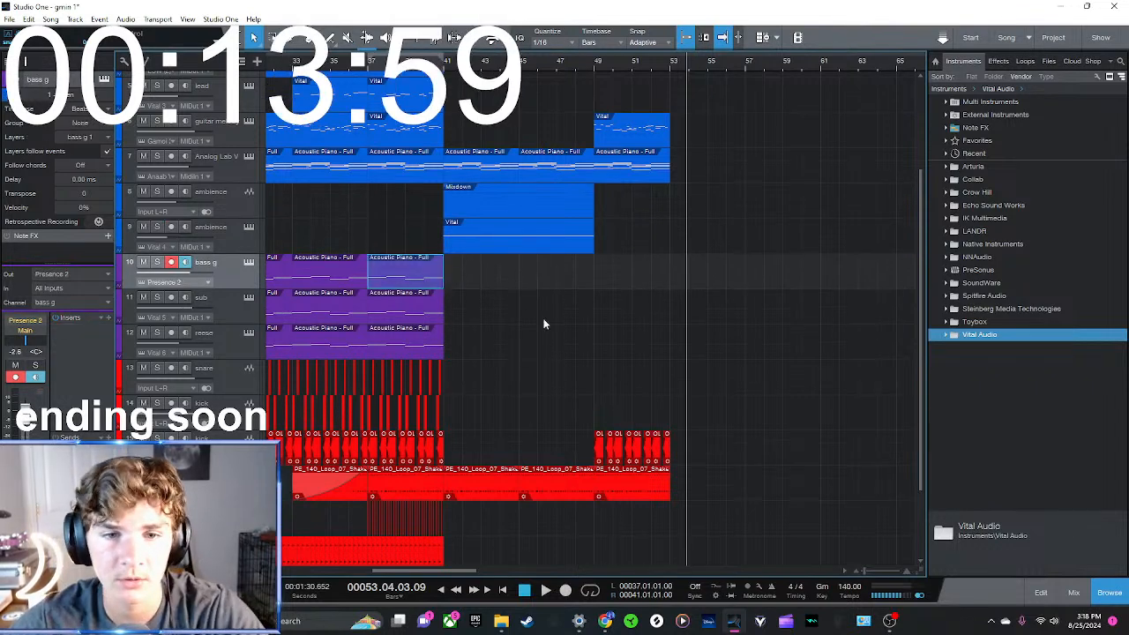
key("d")
left_click(444, 61)
key("space")
key("d")
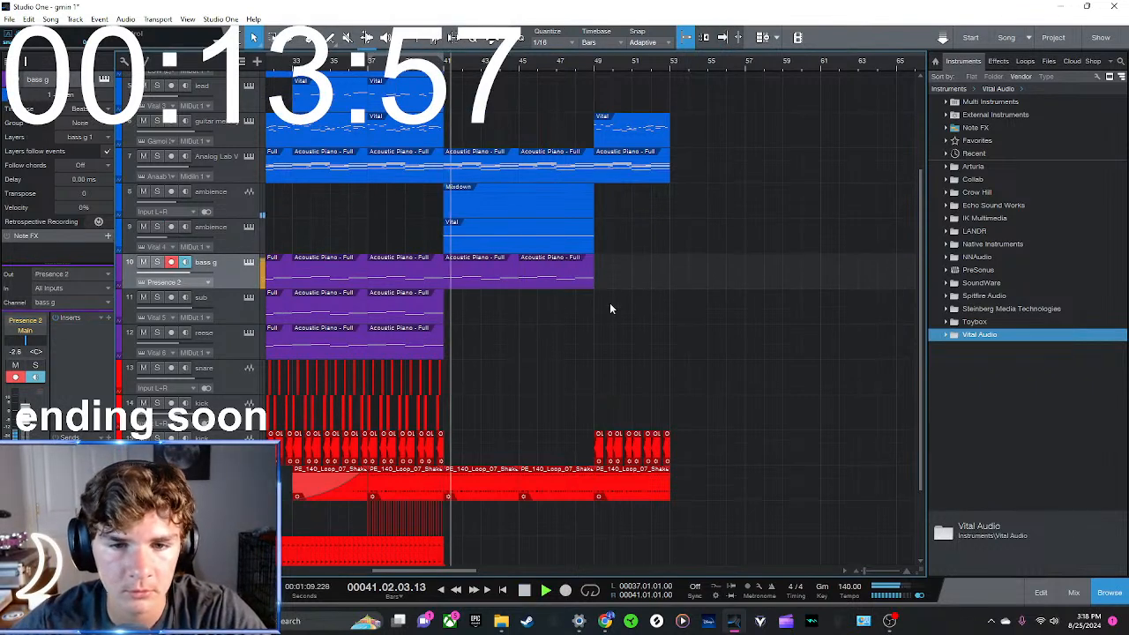
left_click(725, 263)
Copy the sub bass clip into bars 45 to 53, keeping bars 41 to 45 empty
left_click_drag(463, 309, 553, 315)
key("d")
left_click(691, 281)
key("d")
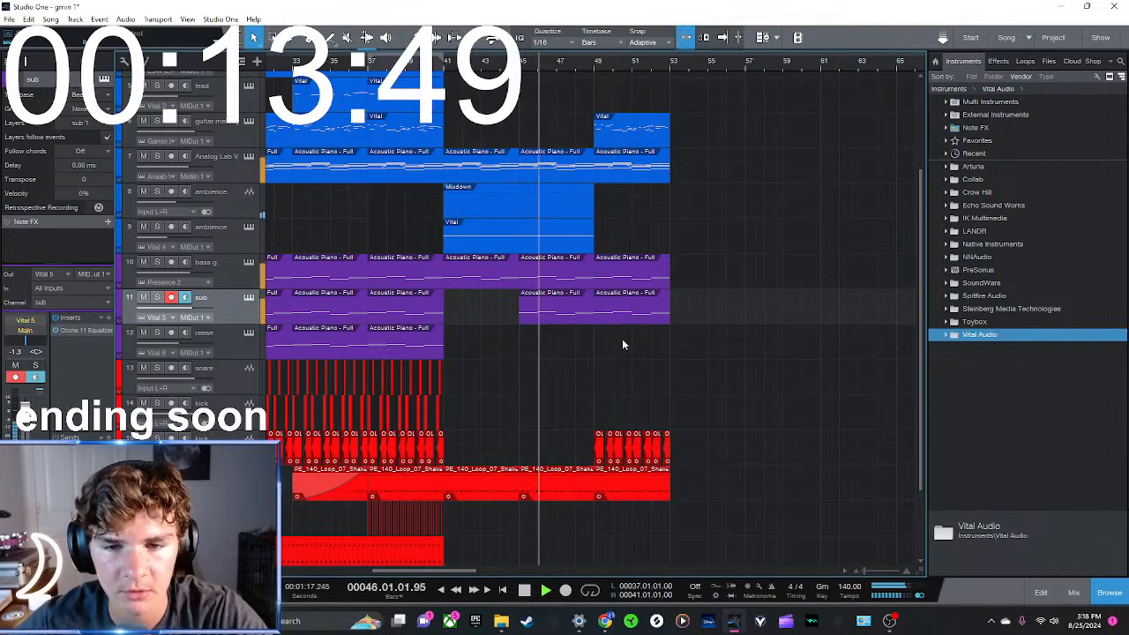
Place a copy of the reese clip over bars 49 to 53, undo the accidental shift of the bar 37 clip and listen
left_click(421, 352)
key("d")
left_click_drag(494, 347, 642, 345)
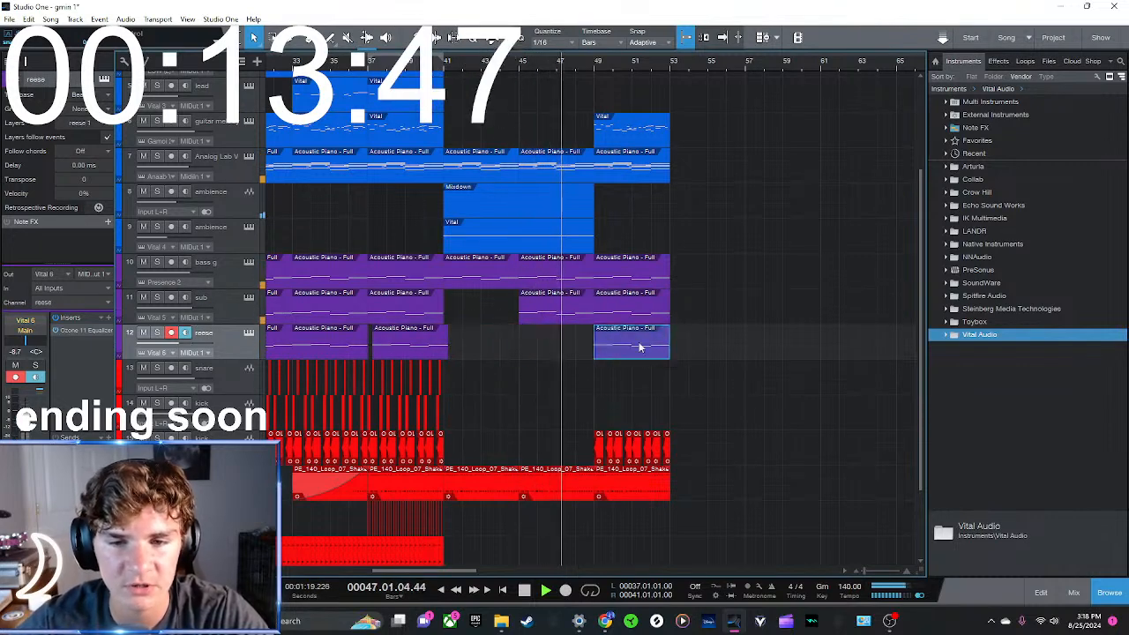
left_click(405, 347)
key("ctrl+z")
scroll(588, 361, "down", 3)
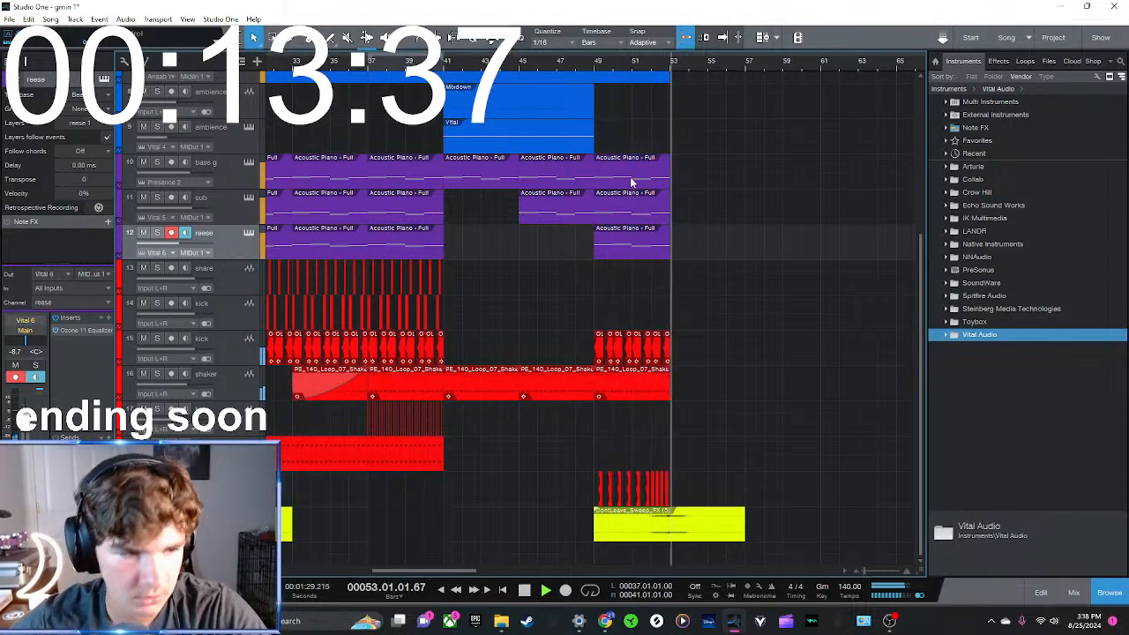
key("space")
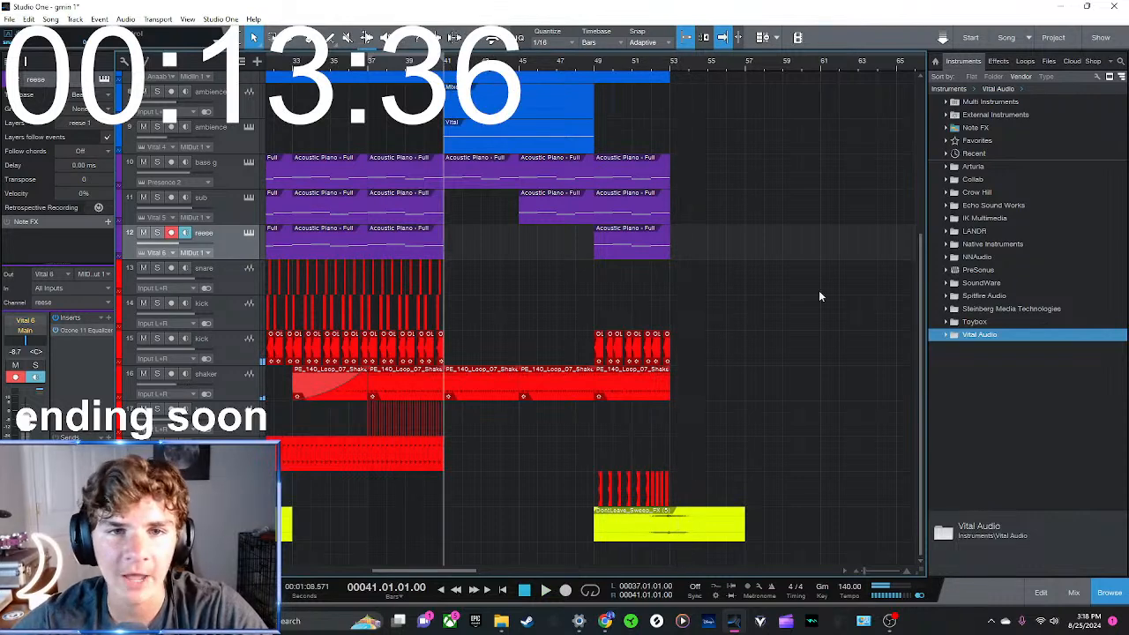
Add a SoundWare OCTANE instrument track below reese and load its Epic Brass preset, auditioning a few notes
left_click(993, 283)
left_click_drag(984, 308, 217, 270)
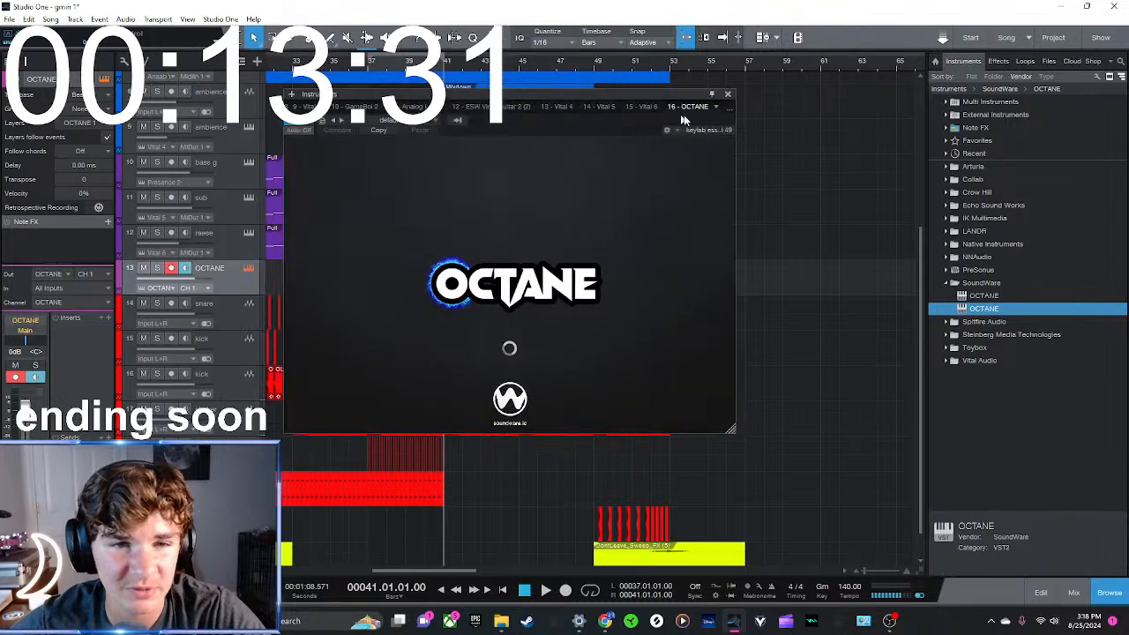
scroll(507, 335, "down", 5)
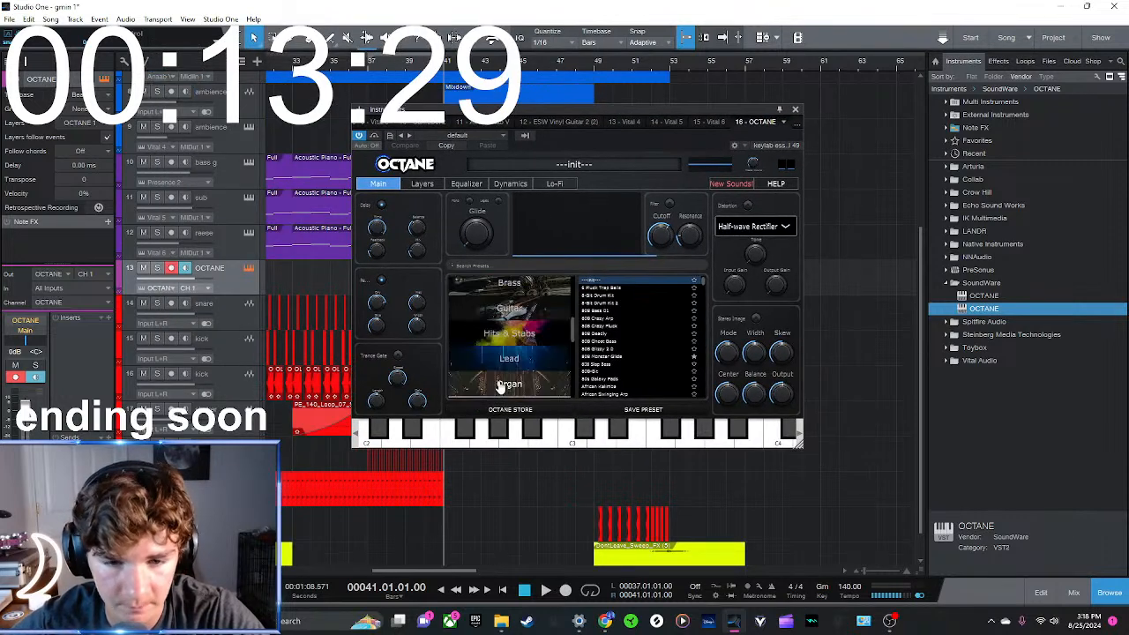
scroll(507, 306, "up", 4)
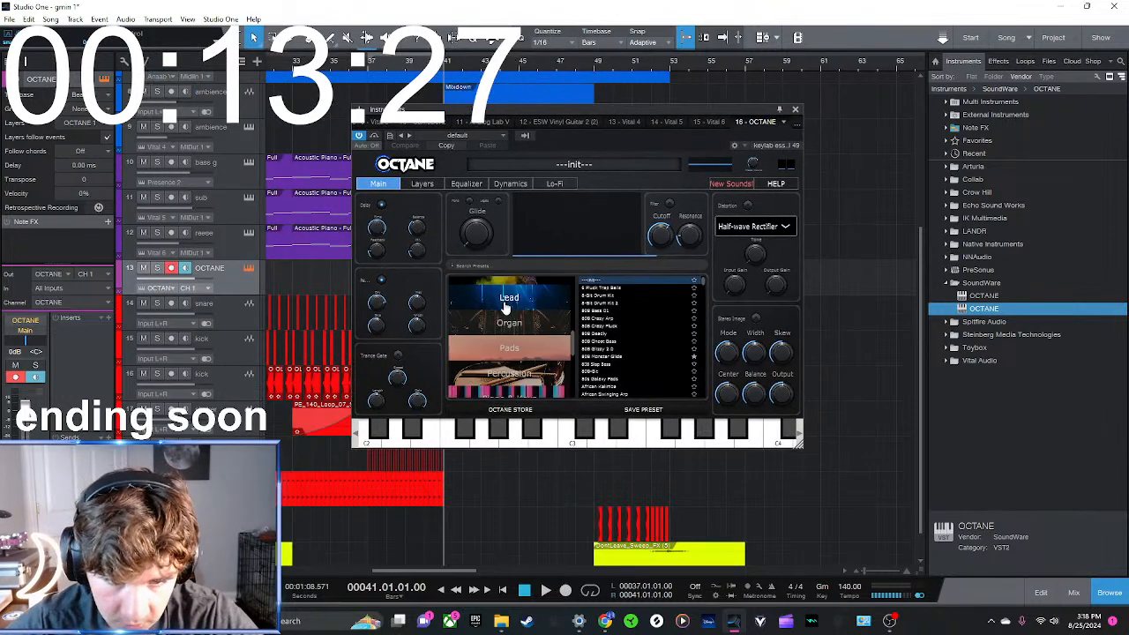
left_click(510, 287)
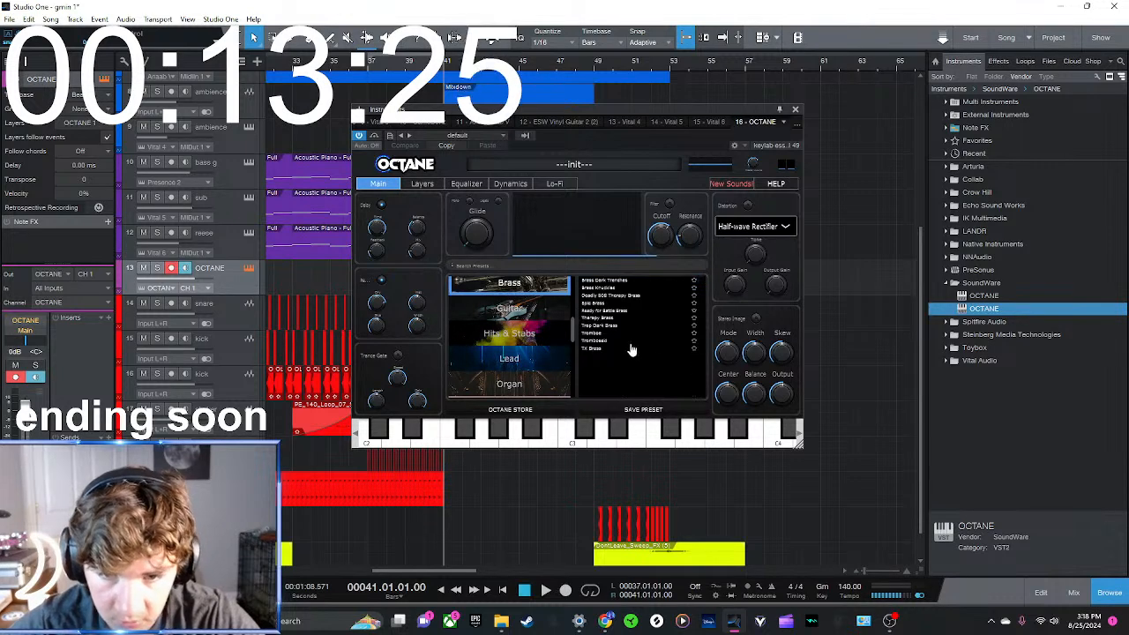
left_click(592, 302)
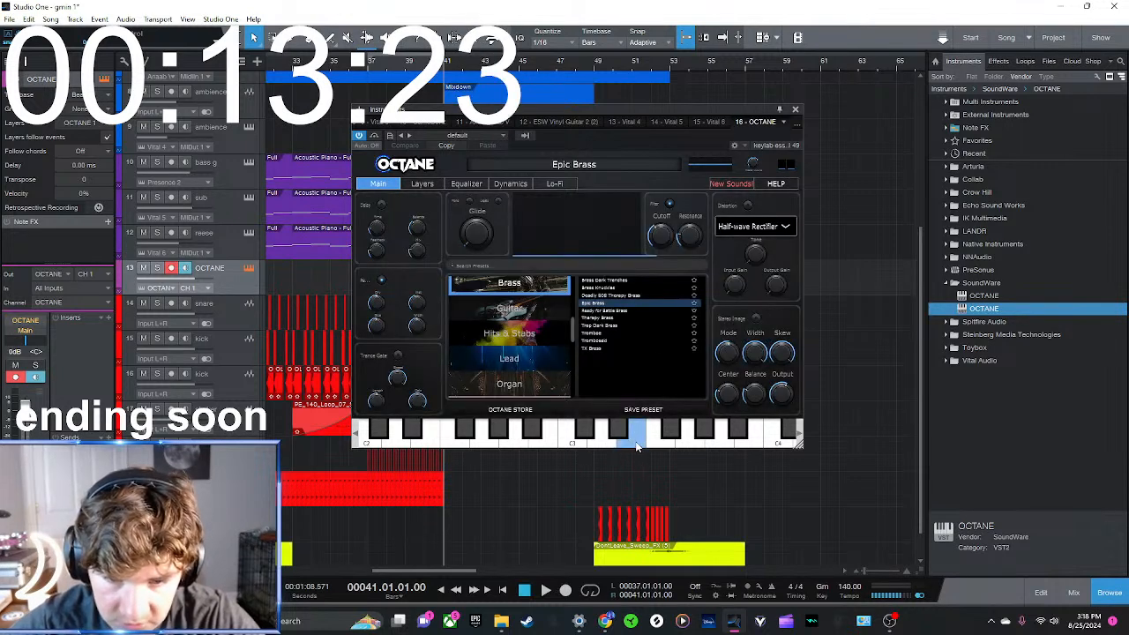
left_click(688, 439)
left_click(760, 444)
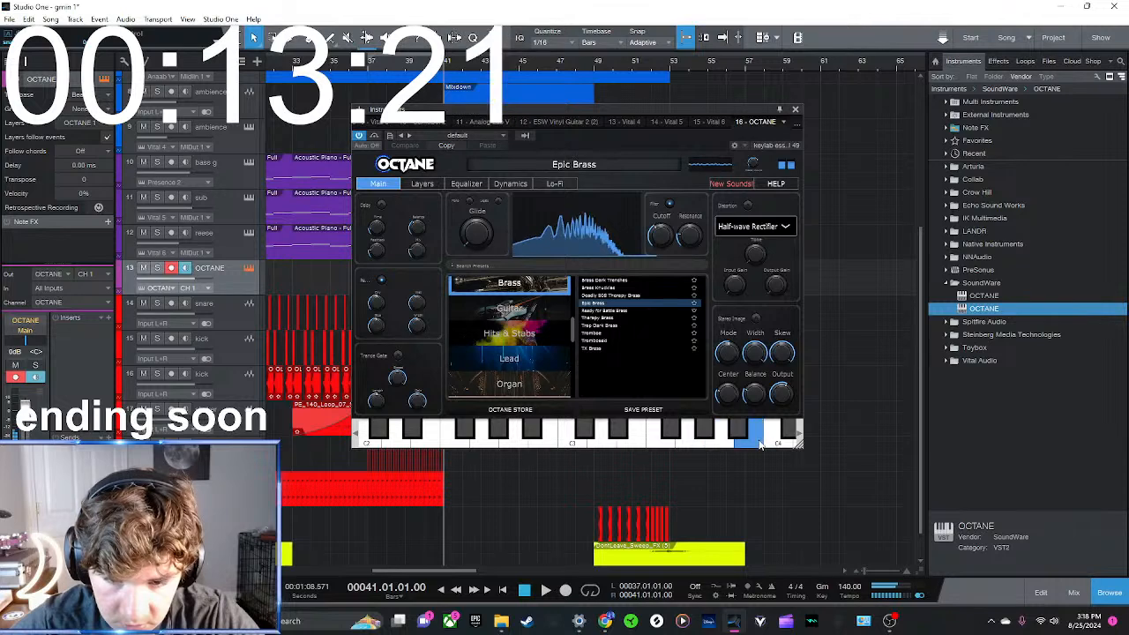
left_click(794, 110)
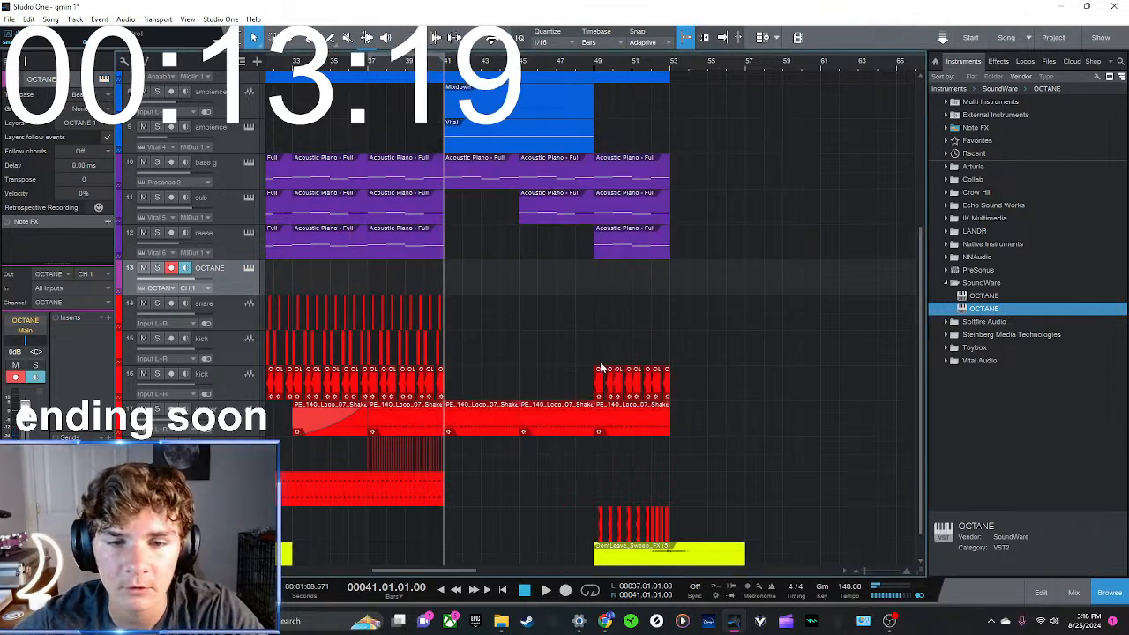
Copy an Analog Lab V chord clip onto the OCTANE track at bar 45 and play the section from bar 41
scroll(570, 300, "up", 4)
scroll(569, 297, "down", 1)
left_click_drag(629, 201, 557, 410)
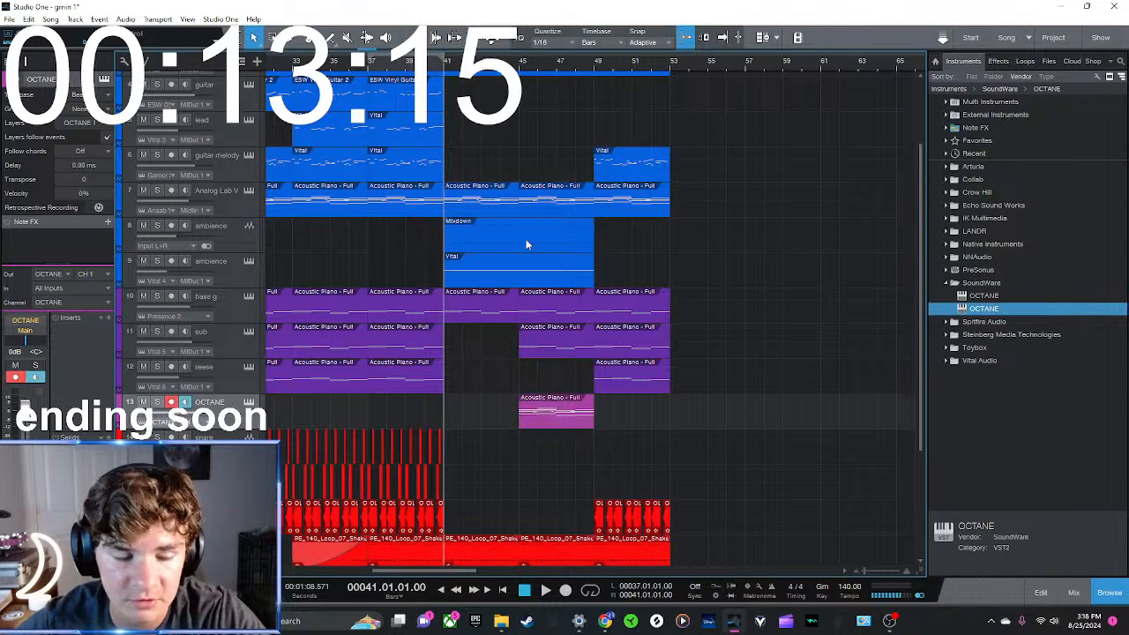
key("space")
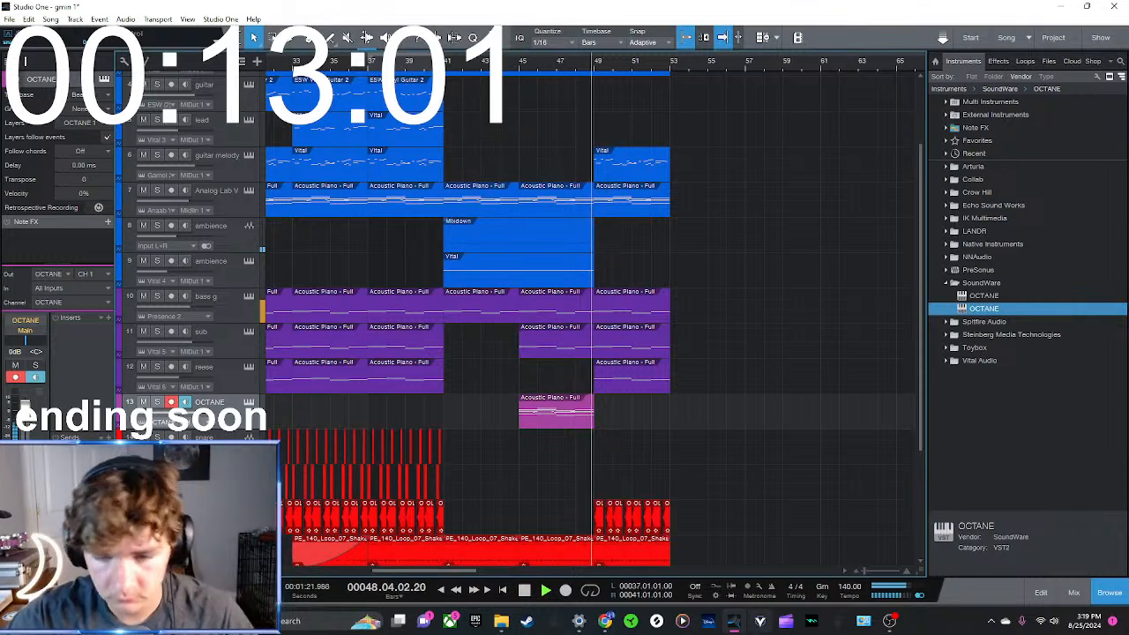
Delete the short stray notes between the chords in the OCTANE clip at bar 45
double_click(559, 407)
key("space")
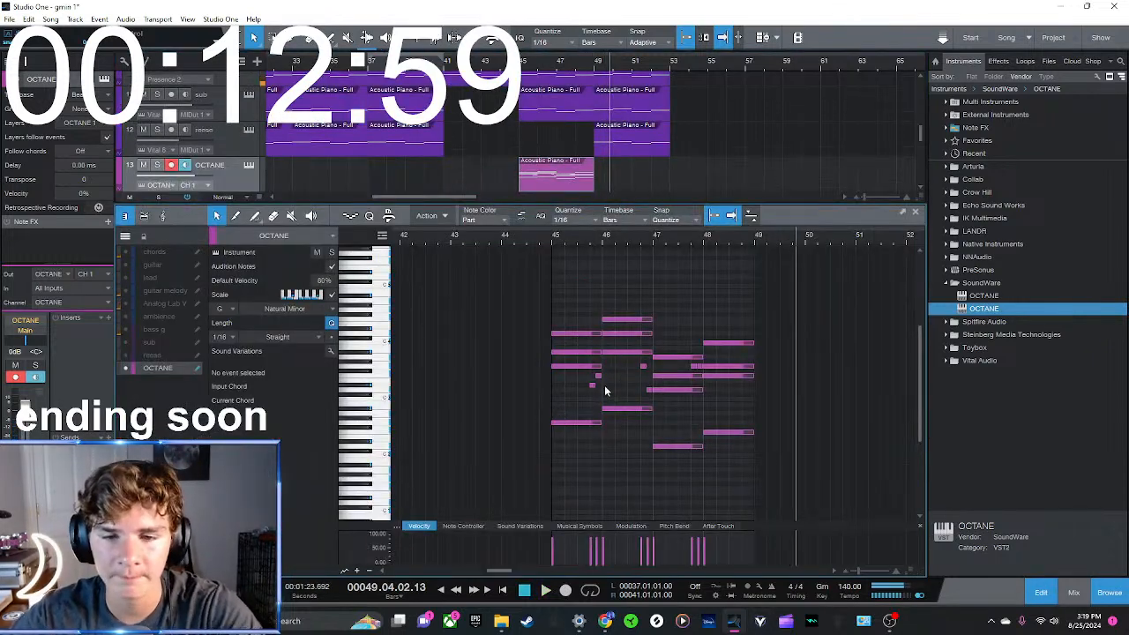
key("Delete")
left_click(643, 367)
key("Delete")
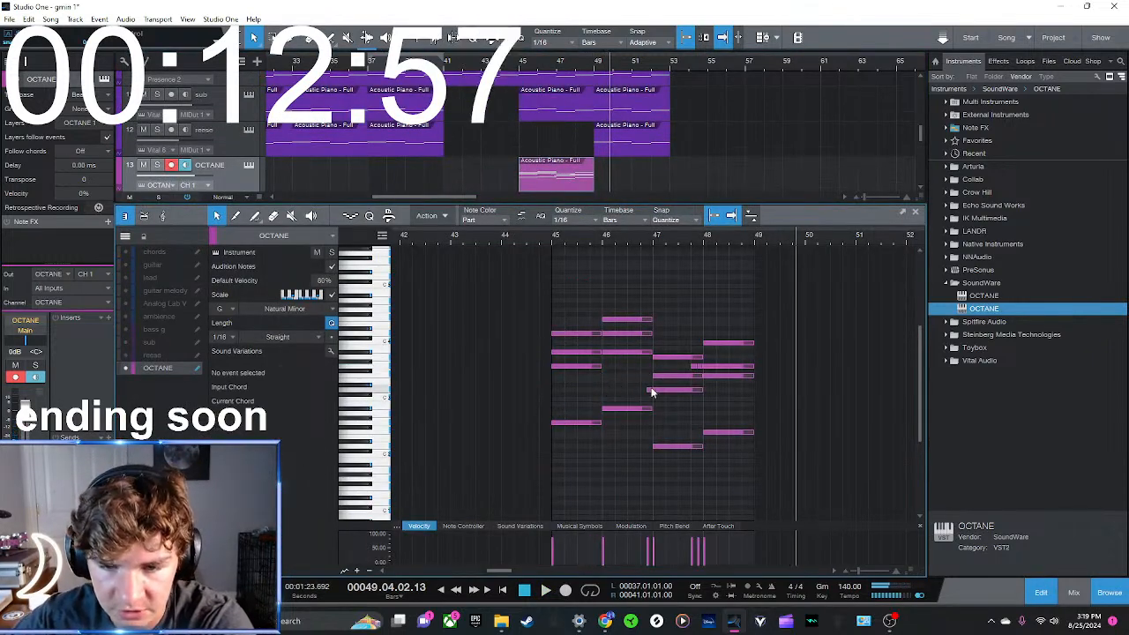
left_click(650, 391)
key("Delete")
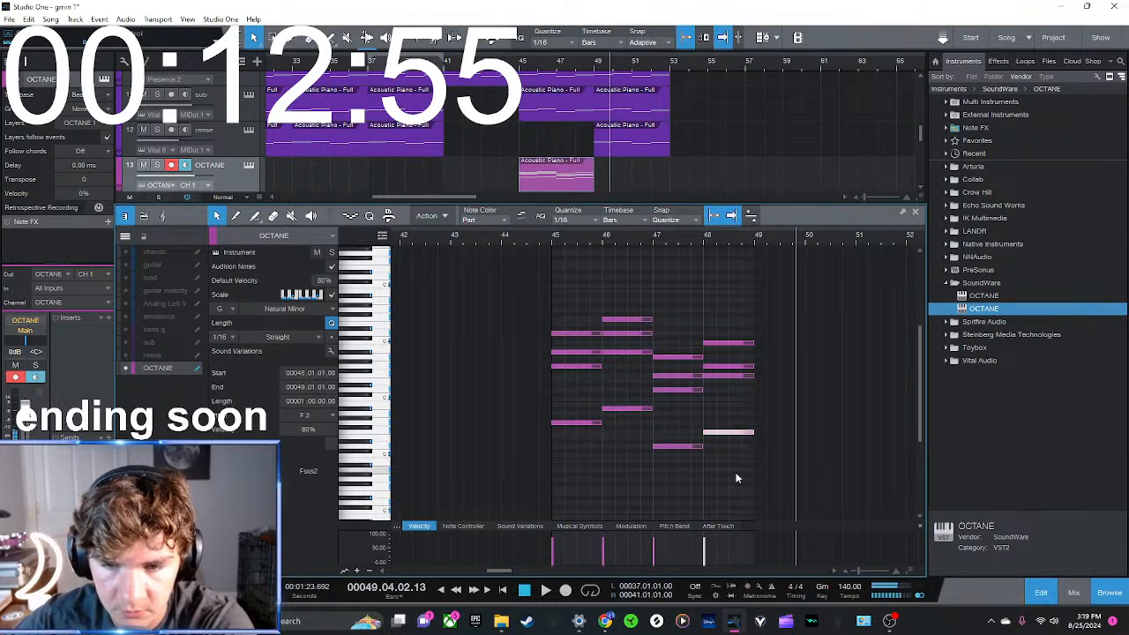
Set the velocity of all notes in the OCTANE clip to 50% and play from bar 45
key("ctrl+a")
left_click(327, 429)
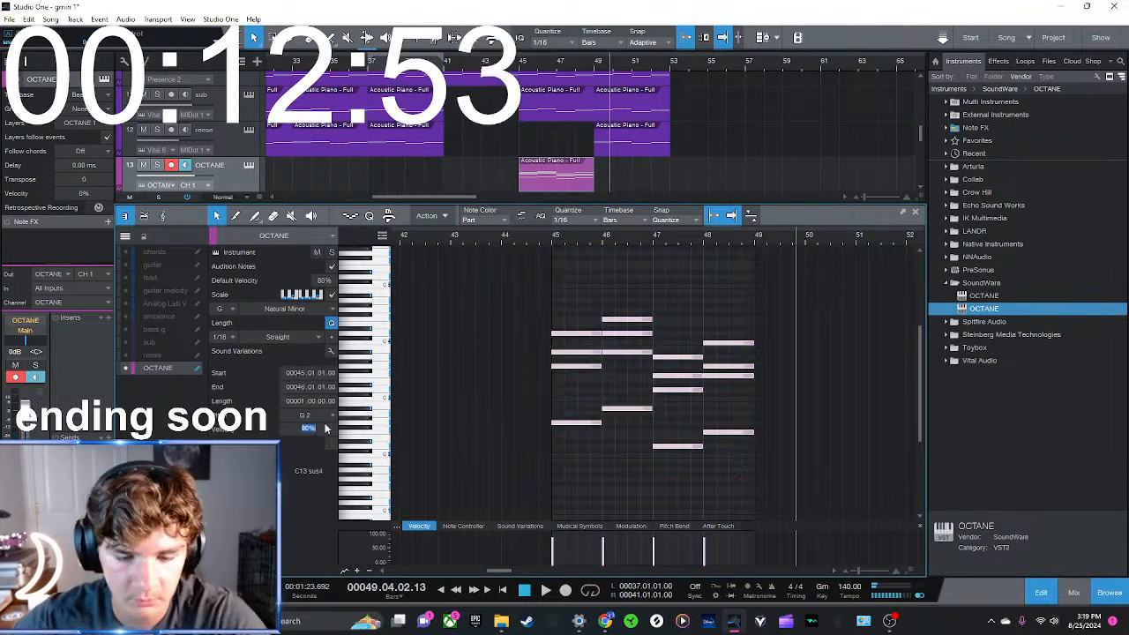
left_click(545, 242)
key("space")
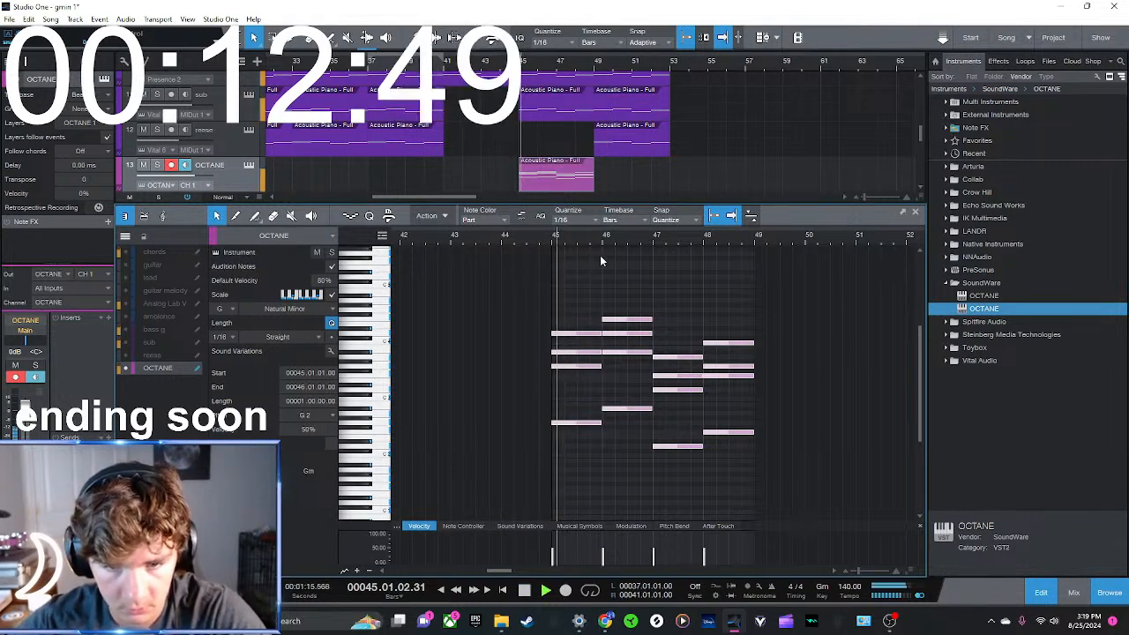
Close the note editor and duplicate the OCTANE clip to bars 49 to 53, listening to it against the other tracks
left_click(600, 255)
key("F2")
key("d")
left_click_drag(673, 288, 707, 280)
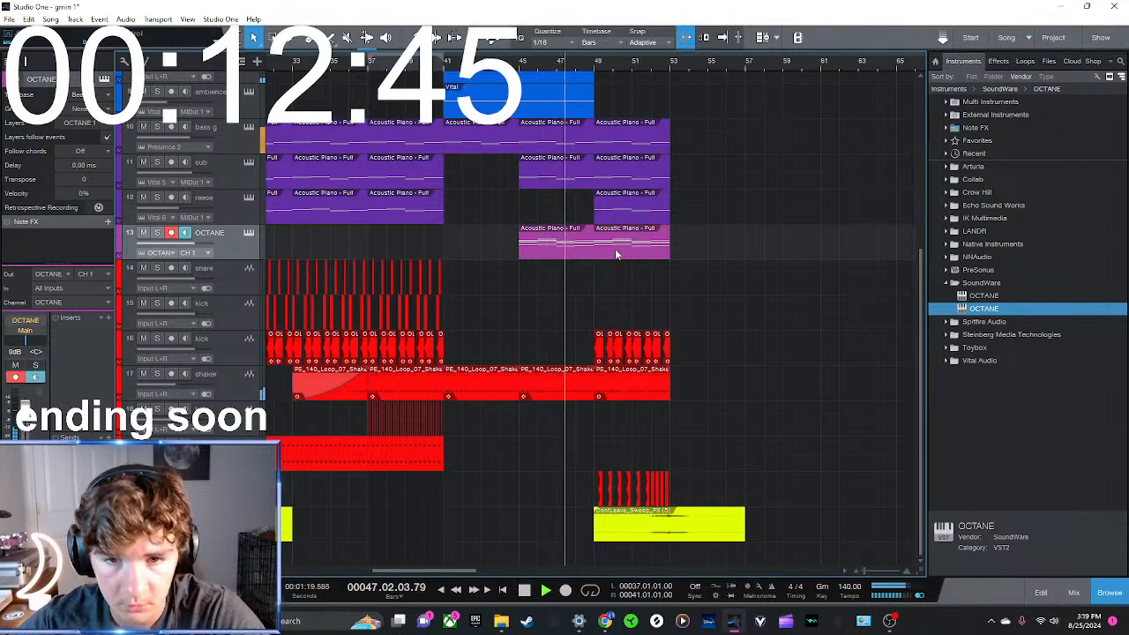
scroll(707, 381, "up", 3)
scroll(707, 380, "down", 3)
scroll(707, 381, "up", 5)
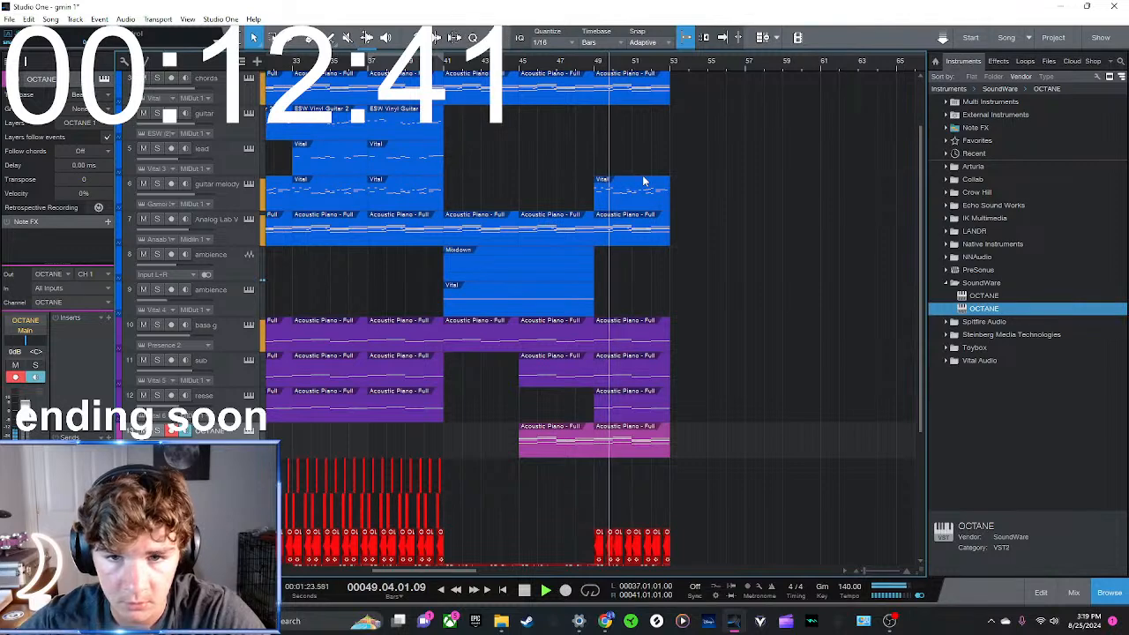
scroll(682, 483, "down", 4)
Place the shaker loop at bars 49 to 53 and level its volume automation there at -4.1 dB
left_click(653, 461)
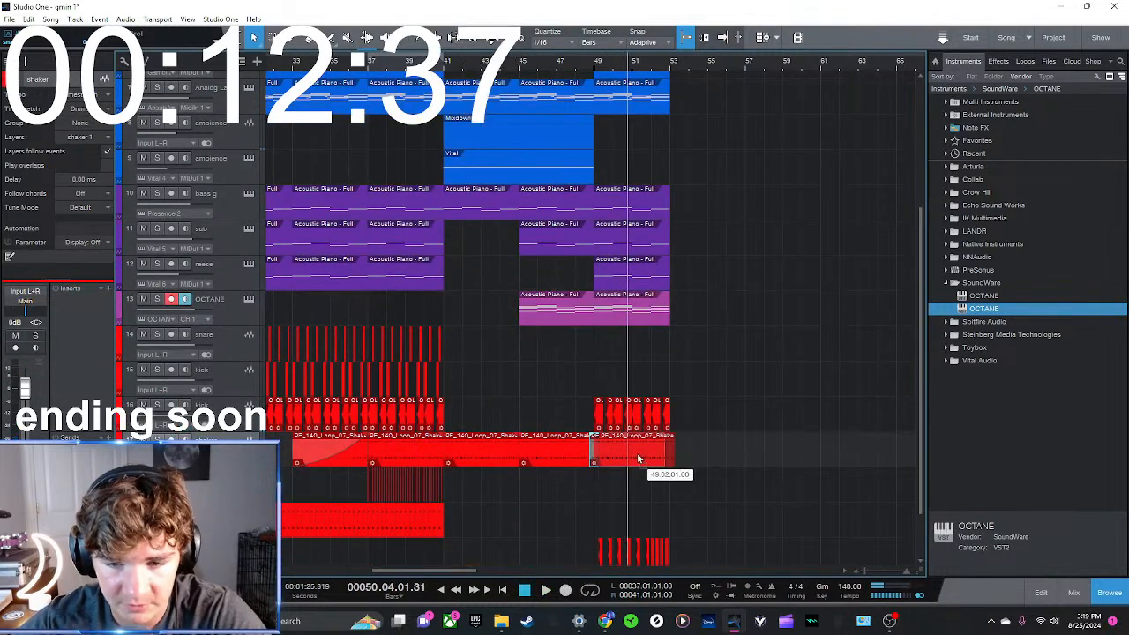
left_click_drag(639, 458, 638, 452)
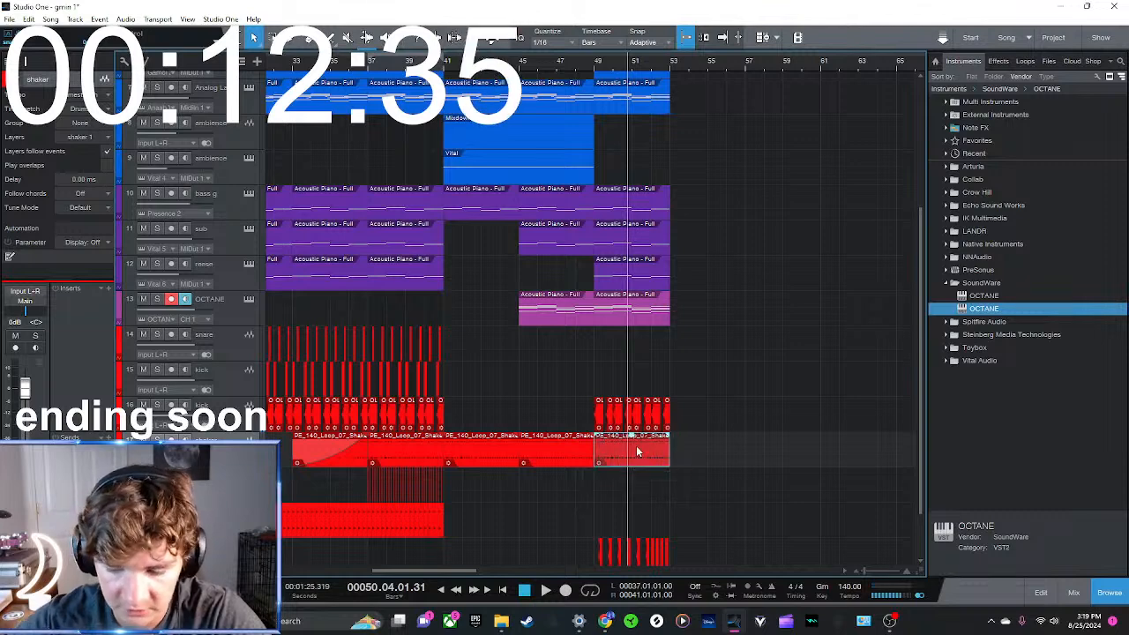
key("a")
scroll(646, 178, "down", 5)
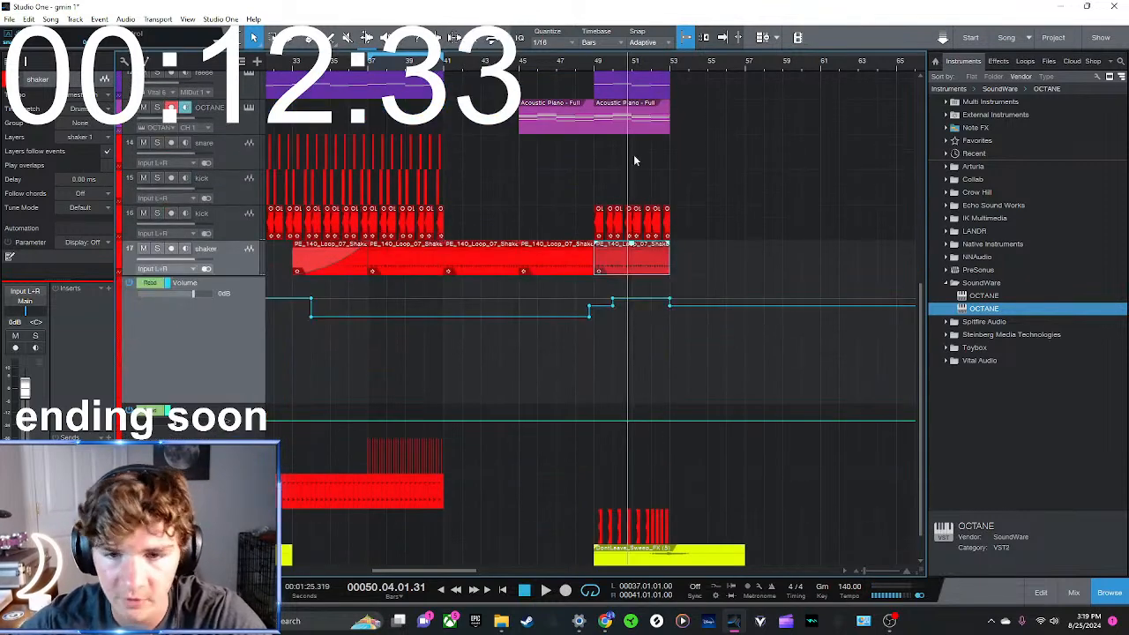
scroll(613, 71, "up", 3)
left_click_drag(605, 307, 570, 301)
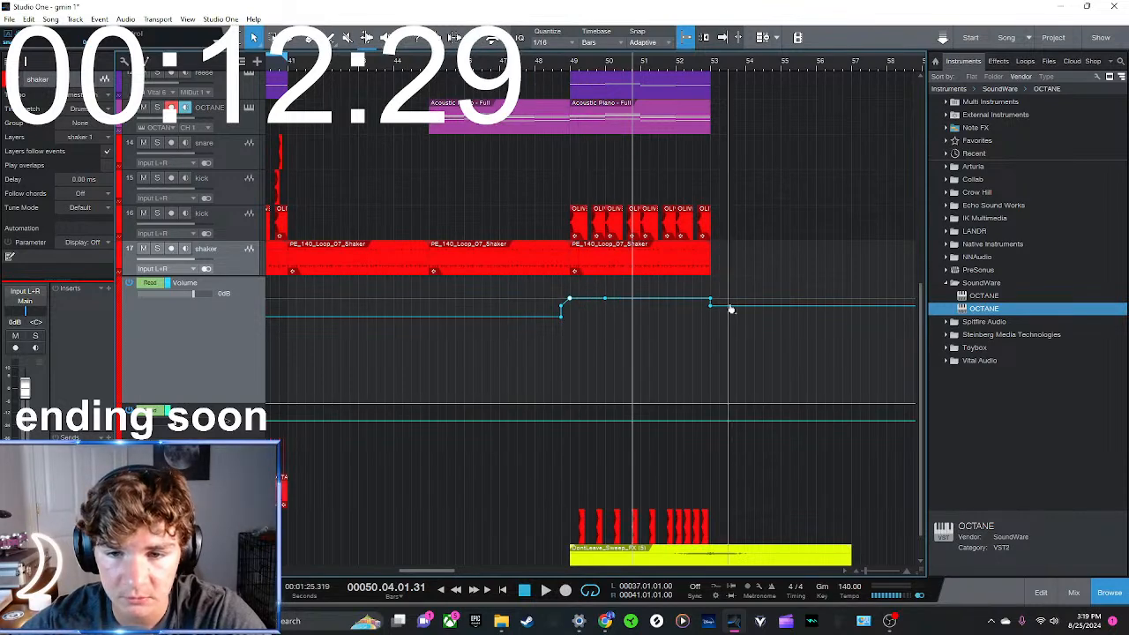
left_click_drag(570, 301, 635, 303)
left_click_drag(606, 301, 613, 304)
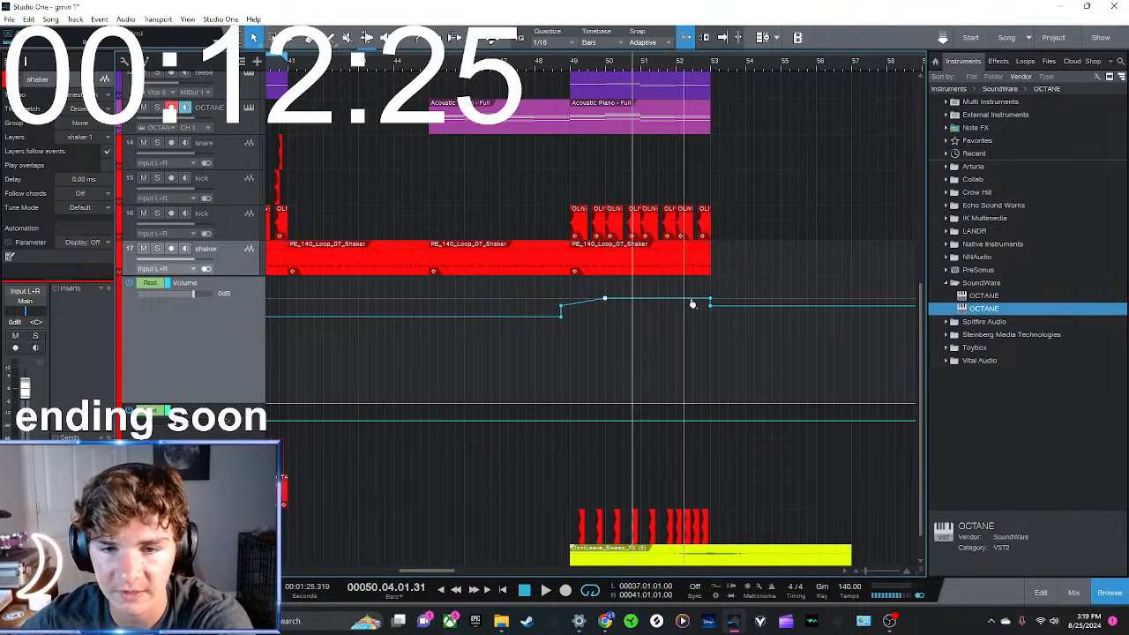
left_click_drag(711, 302, 711, 309)
double_click(606, 301)
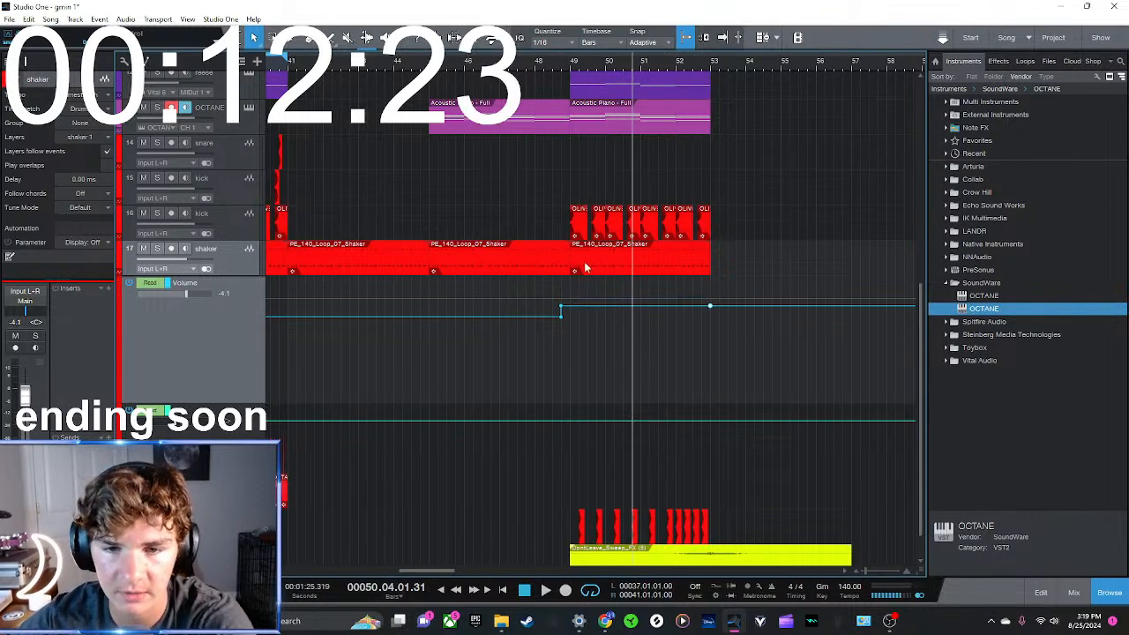
Even out the shaker's volume automation between bars 25 and 49 to the same -4.1 dB level
scroll(606, 302, "down", 5)
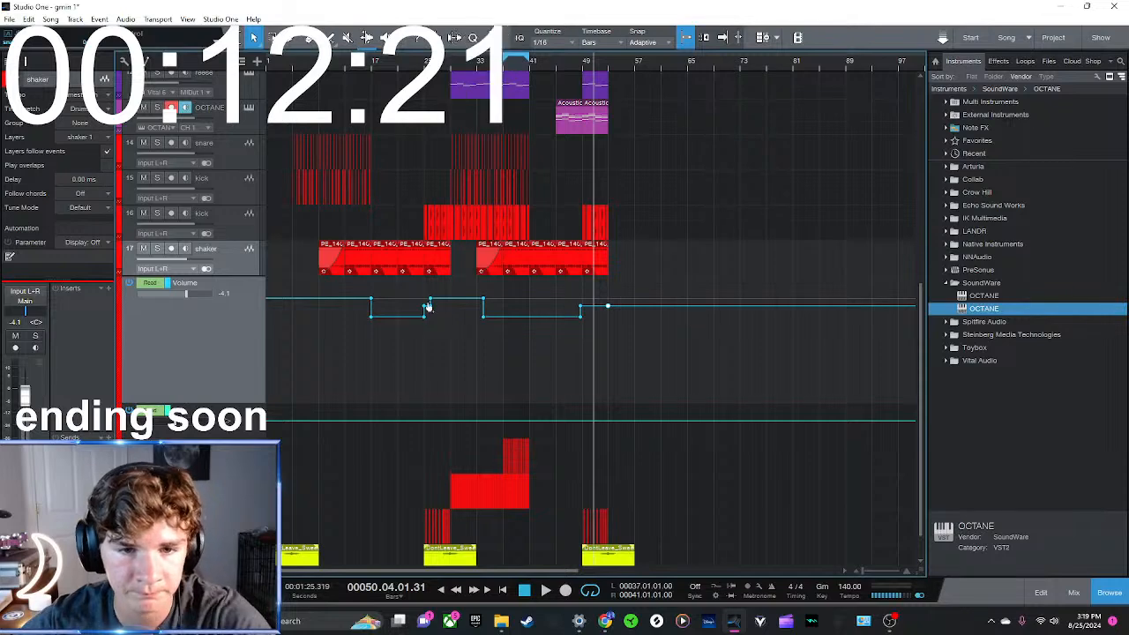
mouse_move(484, 303)
left_mouse_down()
mouse_move(490, 320)
mouse_move(482, 309)
left_mouse_up()
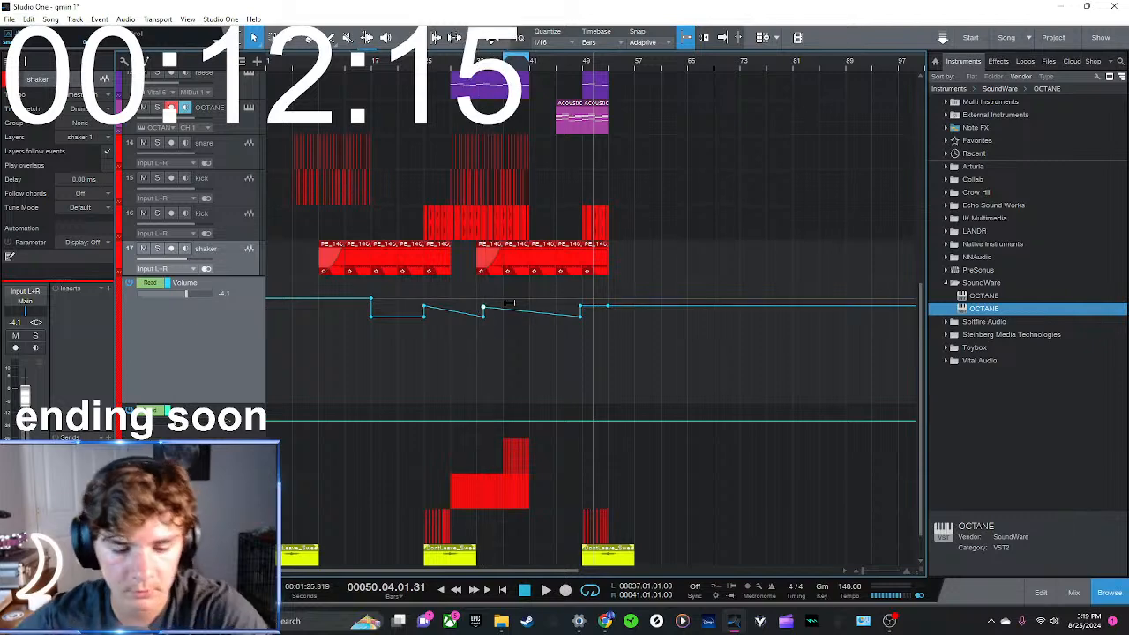
key("ctrl+z")
scroll(514, 331, "up", 3)
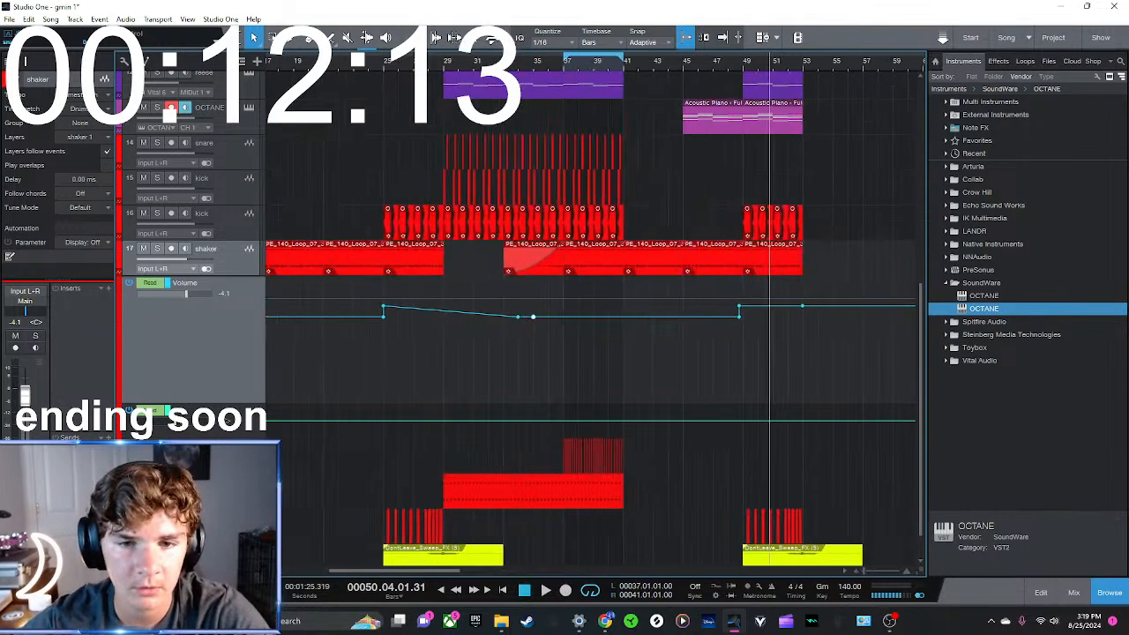
mouse_move(532, 318)
left_mouse_down()
mouse_move(520, 318)
mouse_move(520, 306)
left_mouse_up()
left_click_drag(749, 319, 740, 308)
Raise the shaker's volume automation slightly between bars 37 and 41 and hide the automation lane
left_click(566, 306)
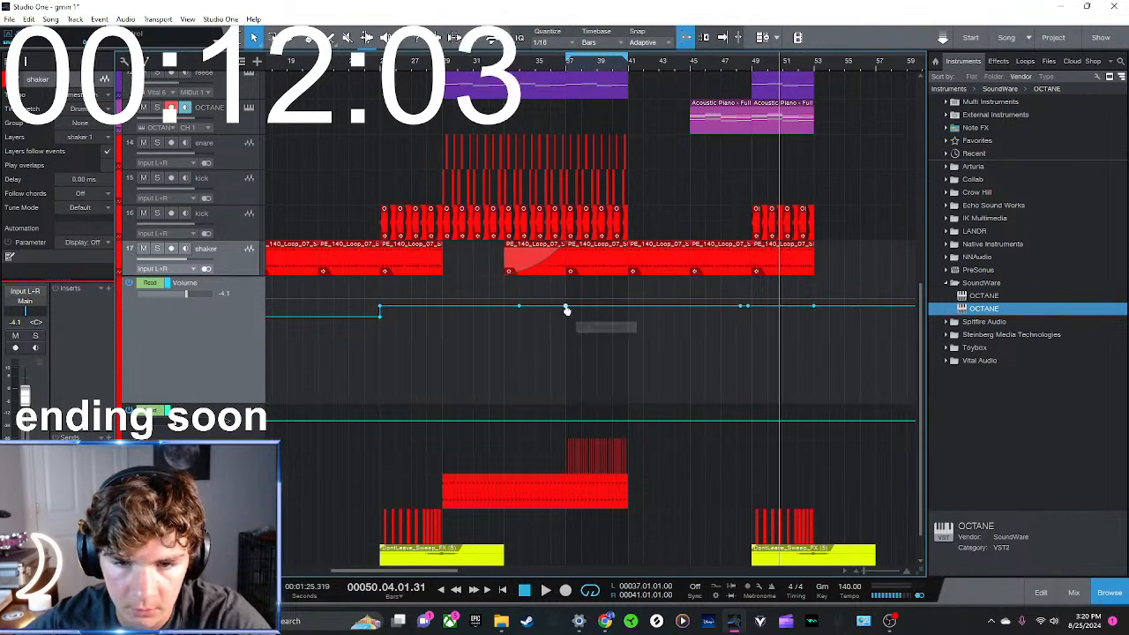
left_click_drag(630, 307, 628, 302)
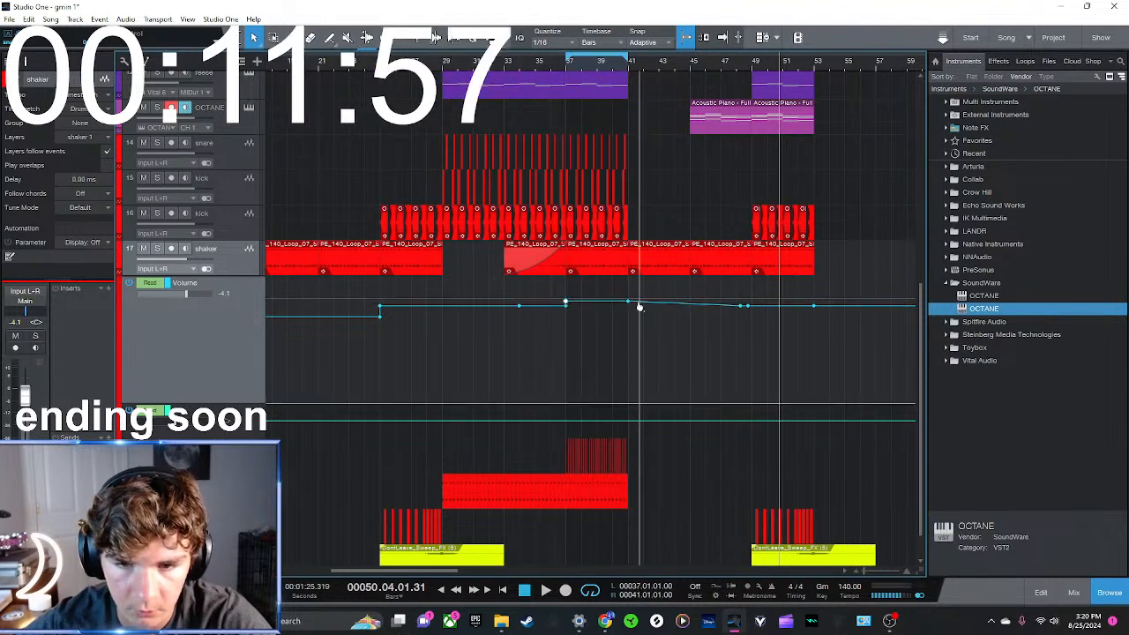
left_click_drag(643, 305, 629, 313)
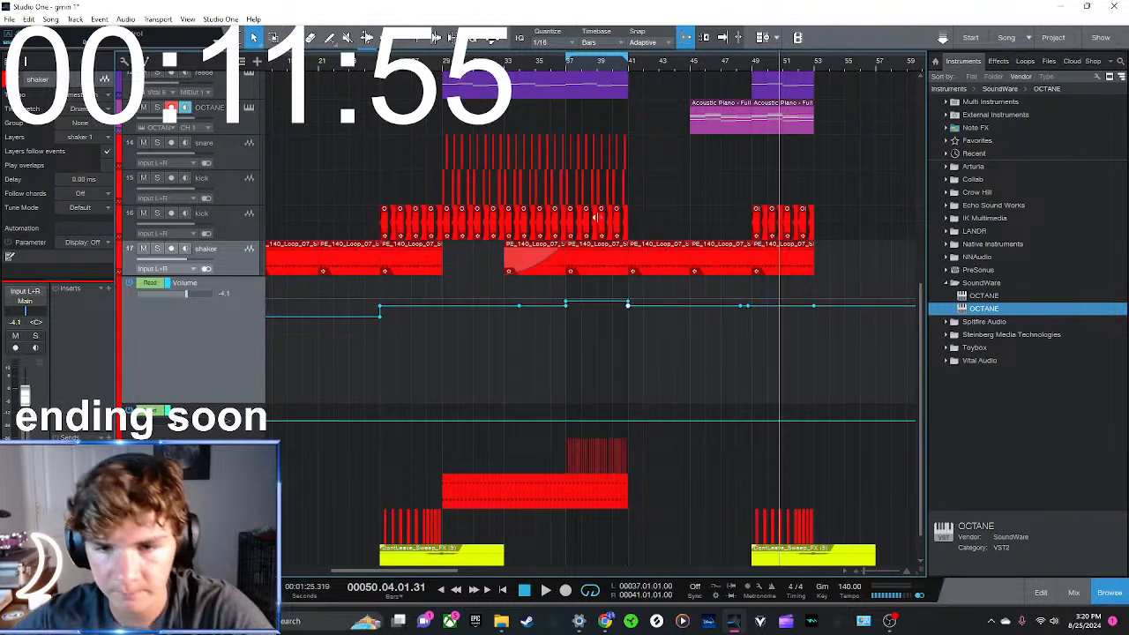
key("a")
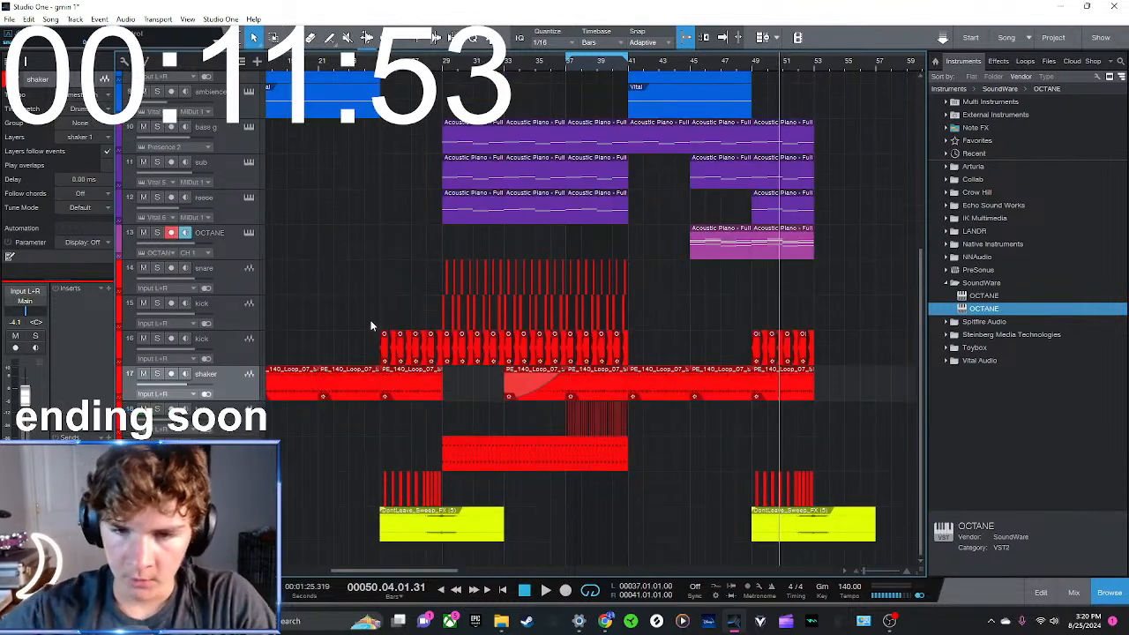
Play the build-up from just before bar 49, and listen to the whole section again from bar 41
left_click(751, 66)
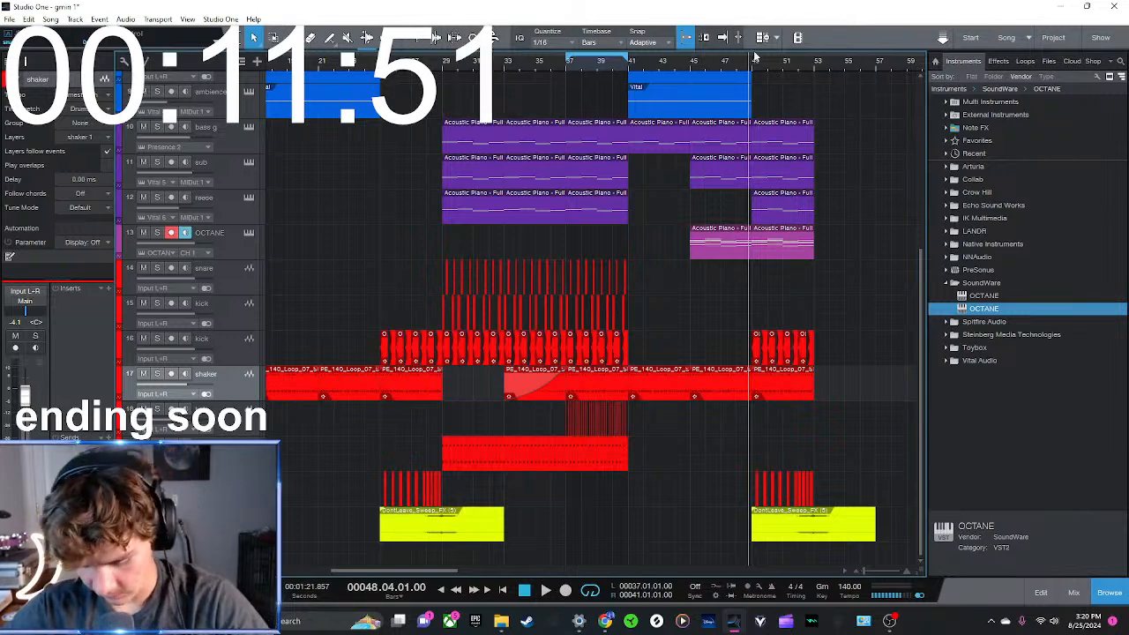
key("space")
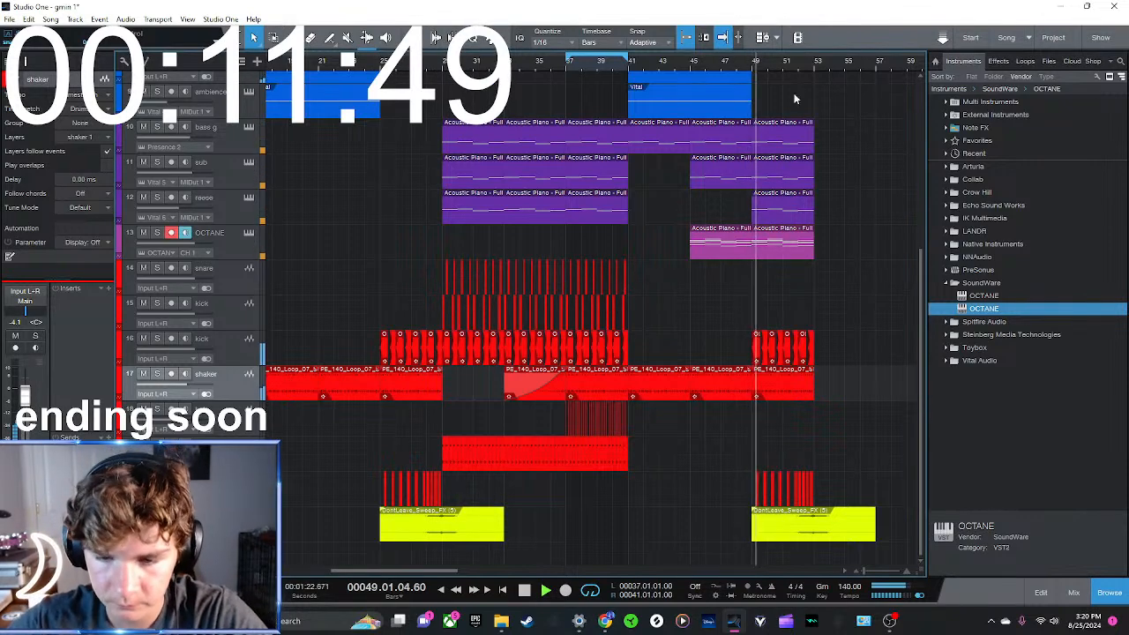
left_click_drag(786, 67, 598, 74)
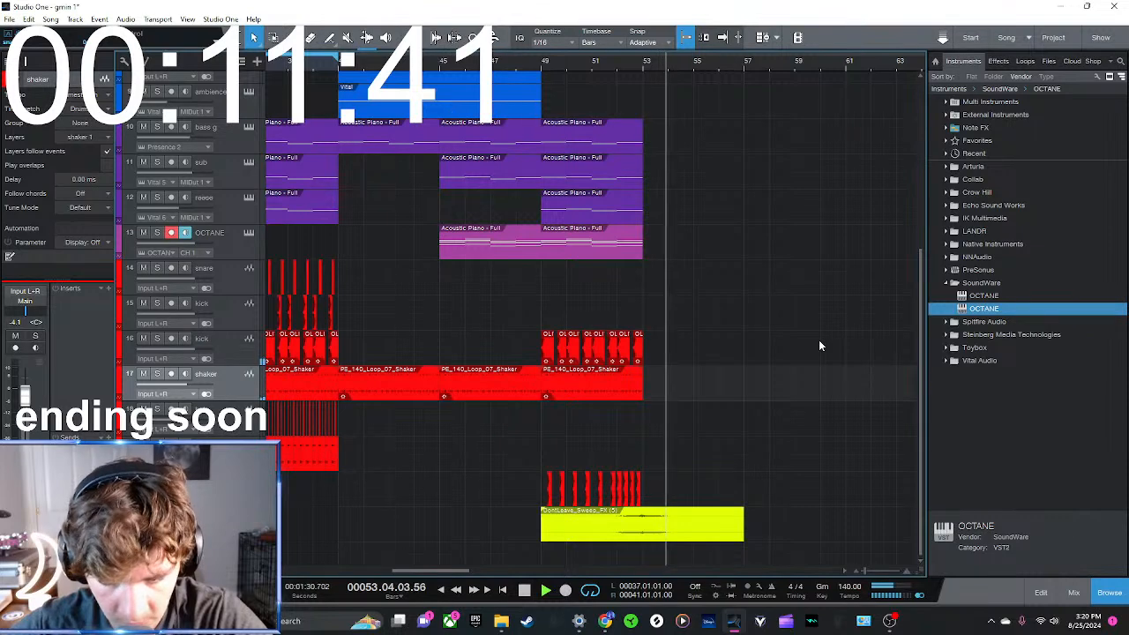
key("space")
left_click(337, 63)
key("space")
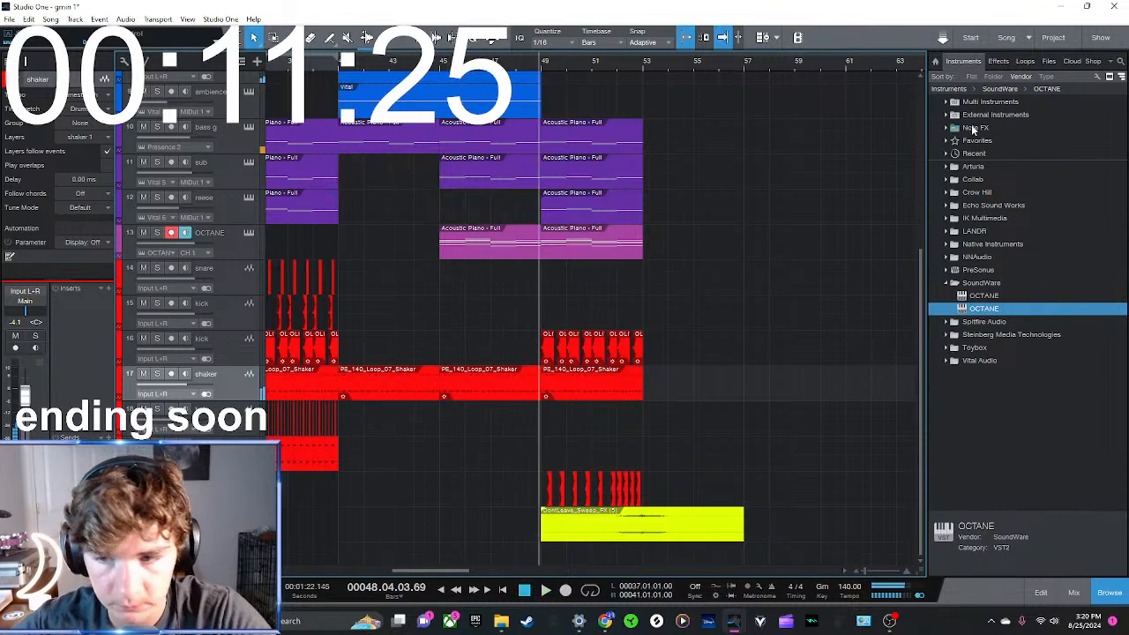
Add Spitfire Audio's LABS as a new instrument track below OCTANE
left_click(965, 282)
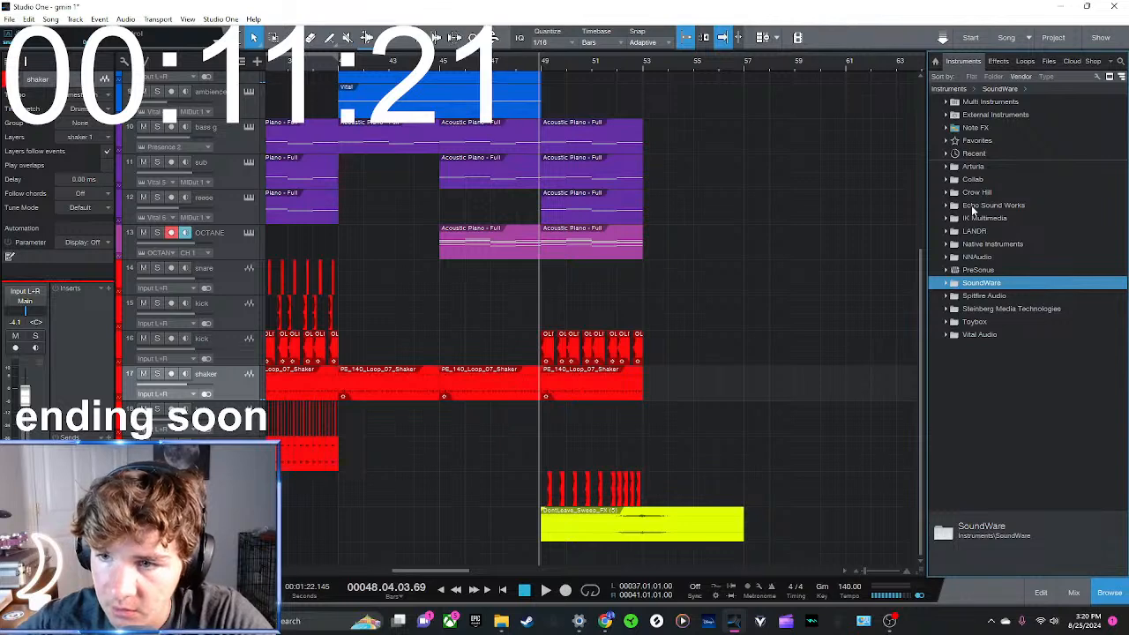
double_click(986, 300)
left_click_drag(974, 312, 238, 264)
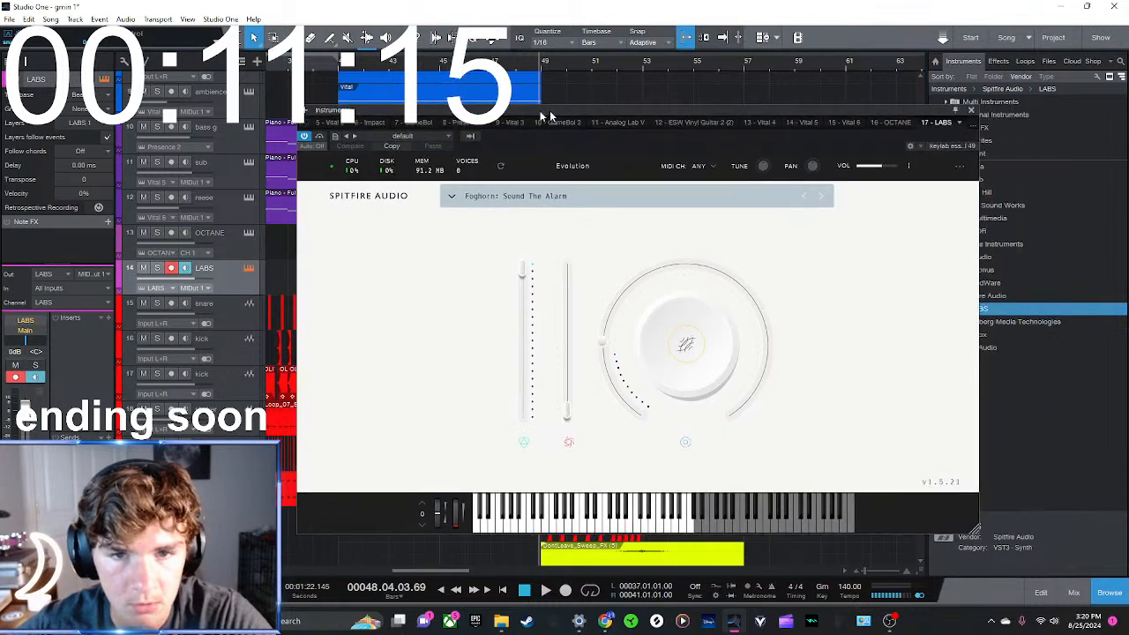
Filter the LABS presets by Strings, load a sound and close the instrument window
left_click(440, 195)
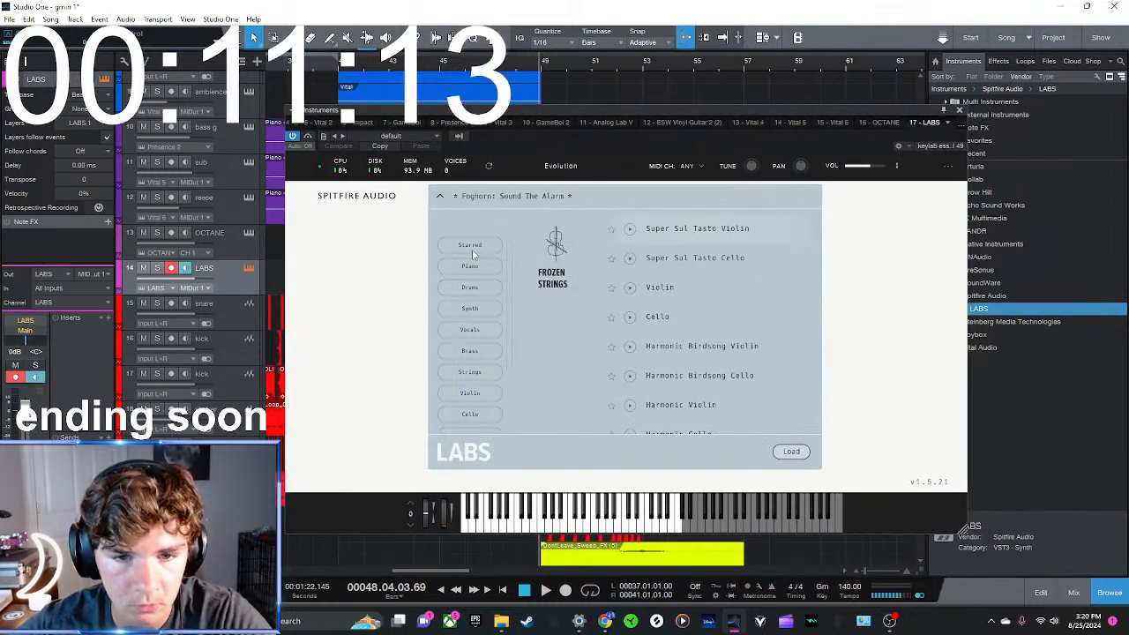
left_click(473, 372)
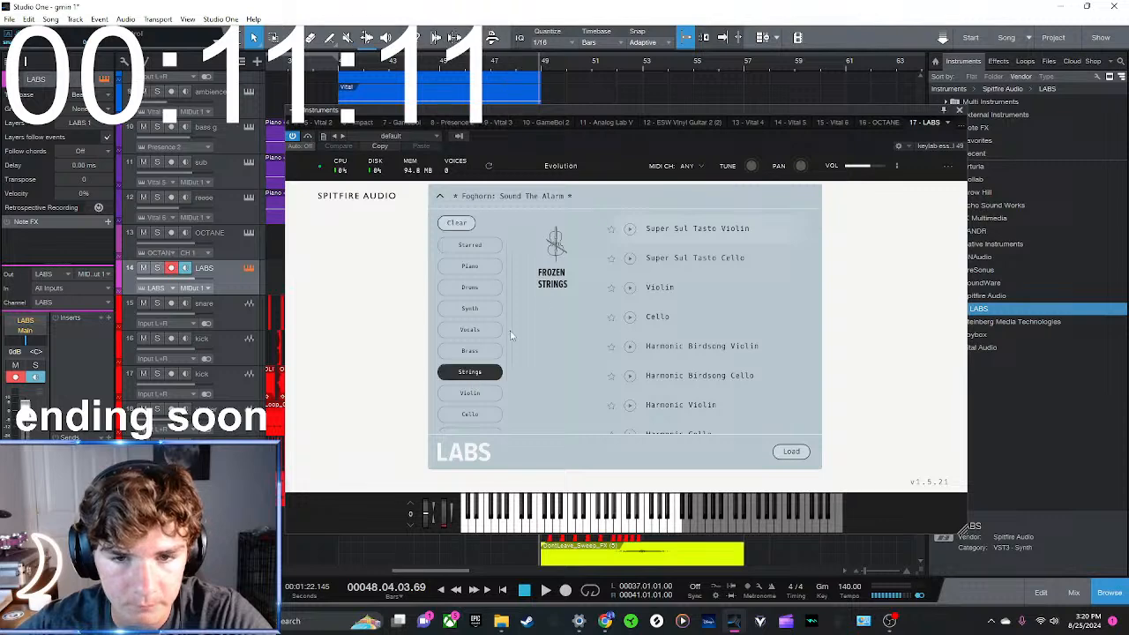
scroll(588, 371, "down", 3)
left_click(787, 451)
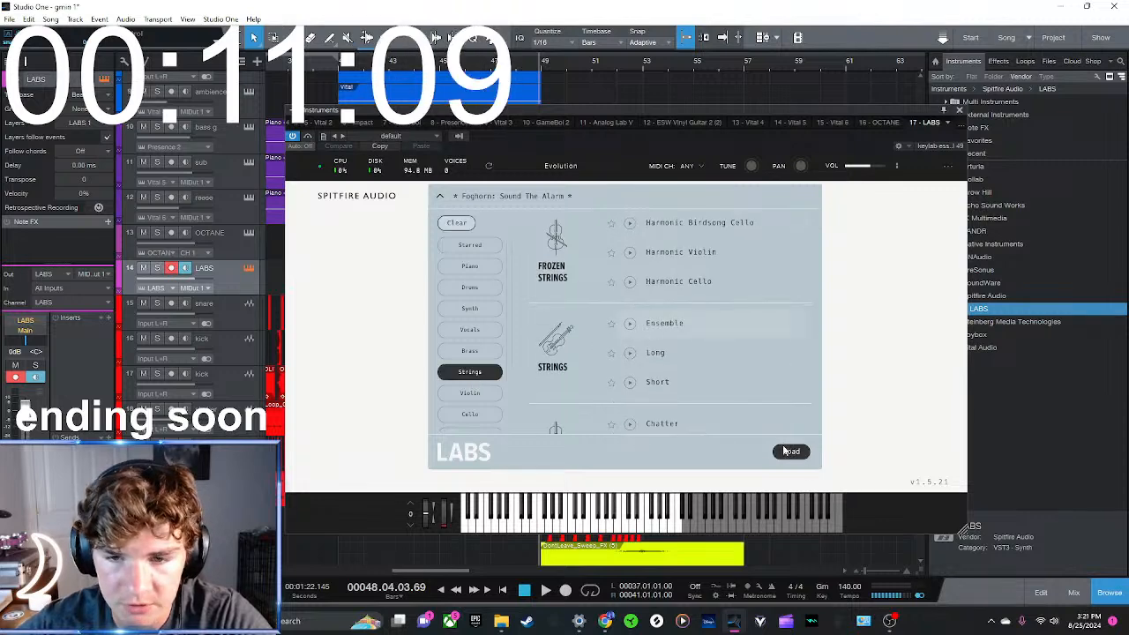
left_click(959, 112)
Copy the OCTANE chord clip onto the LABS track at bar 49 and play it soloed
left_click(624, 249)
key("d")
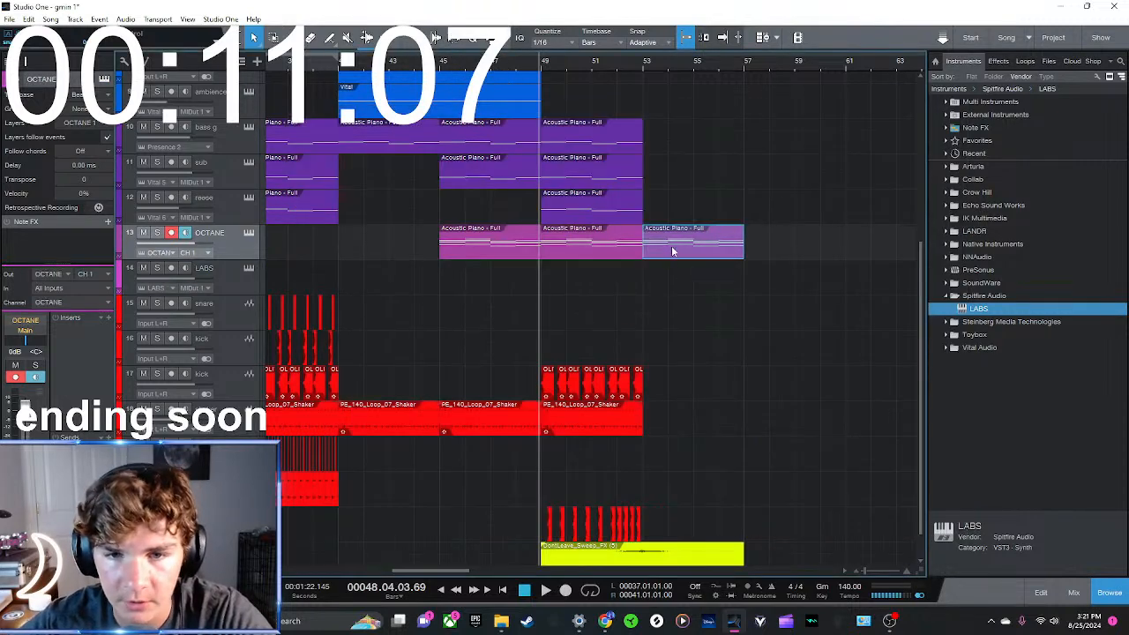
left_click_drag(556, 281, 571, 282)
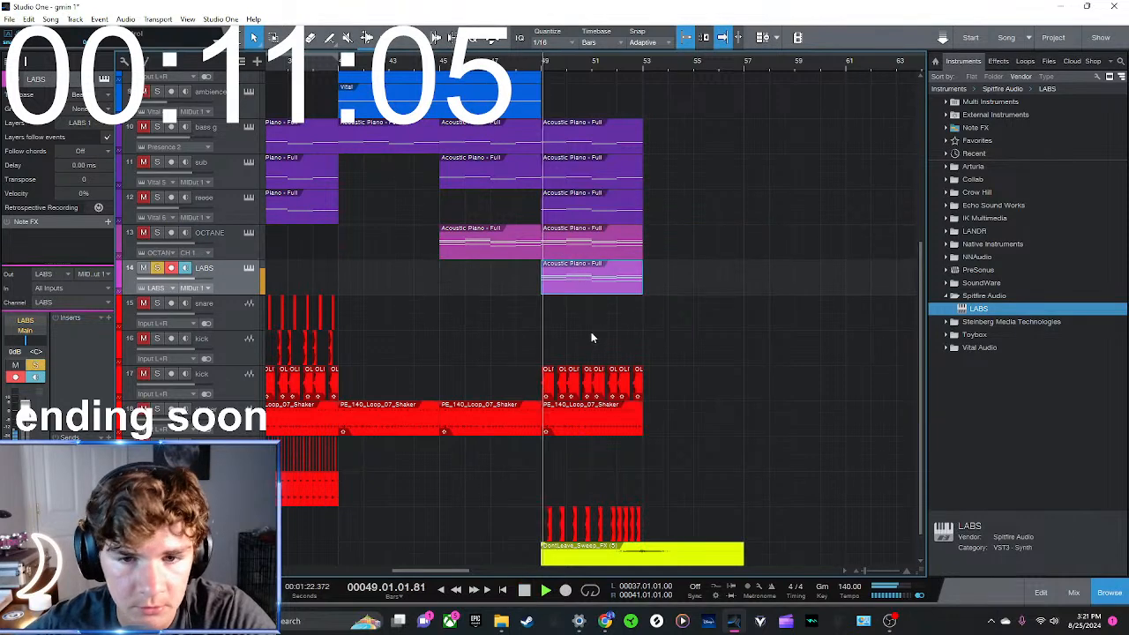
key("space")
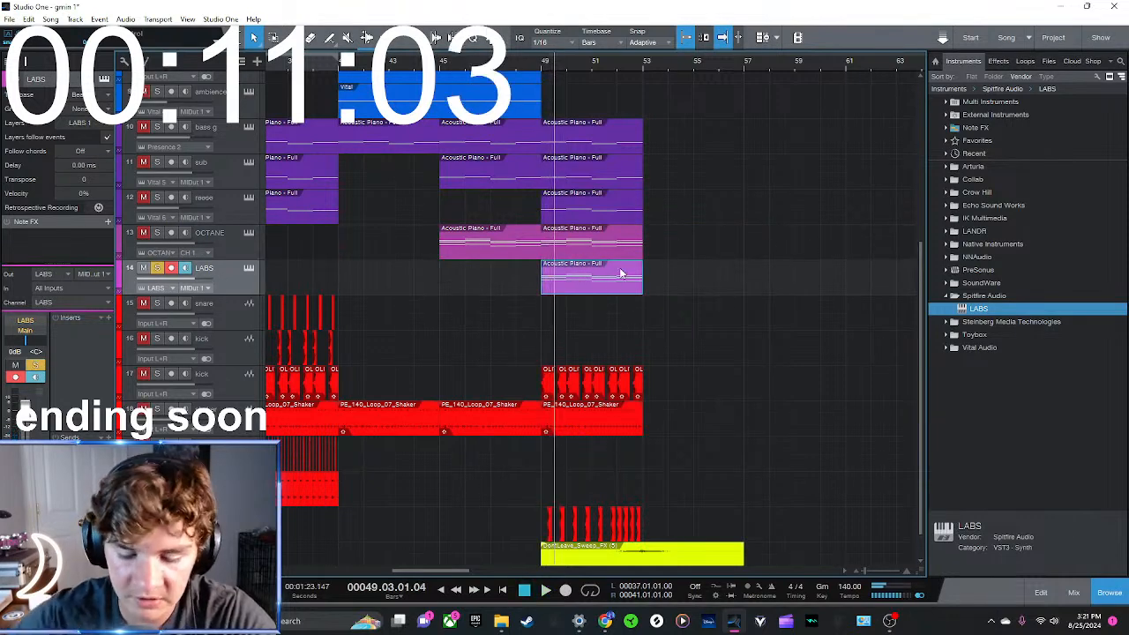
Bounce the LABS clip to a new mono audio track and delete the original LABS instrument track
key("ctrl+b")
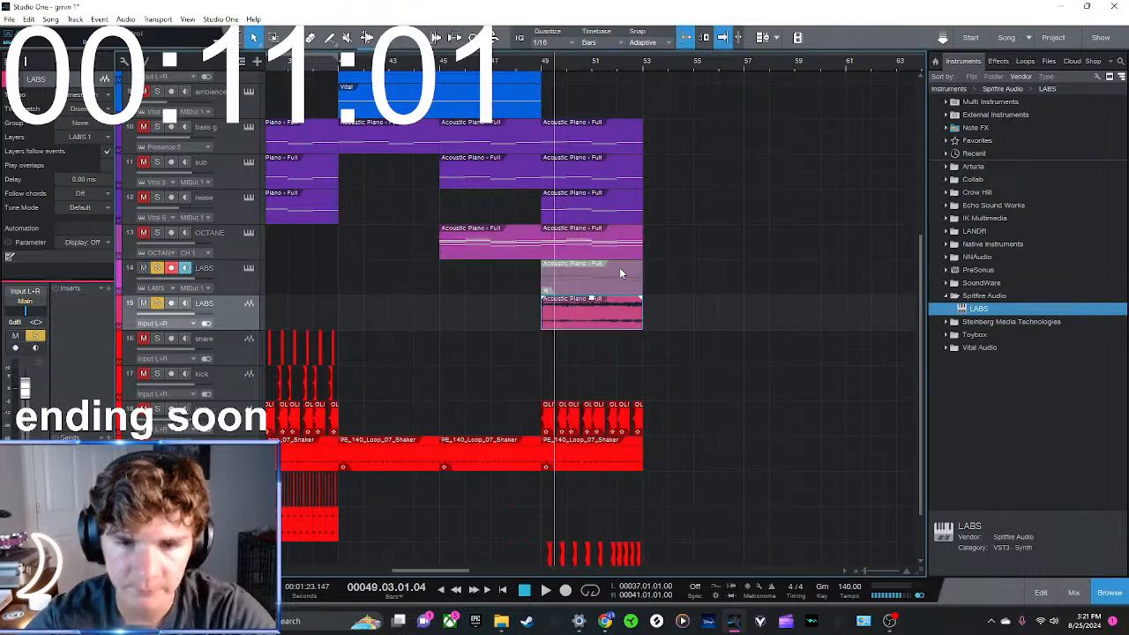
left_click(206, 324)
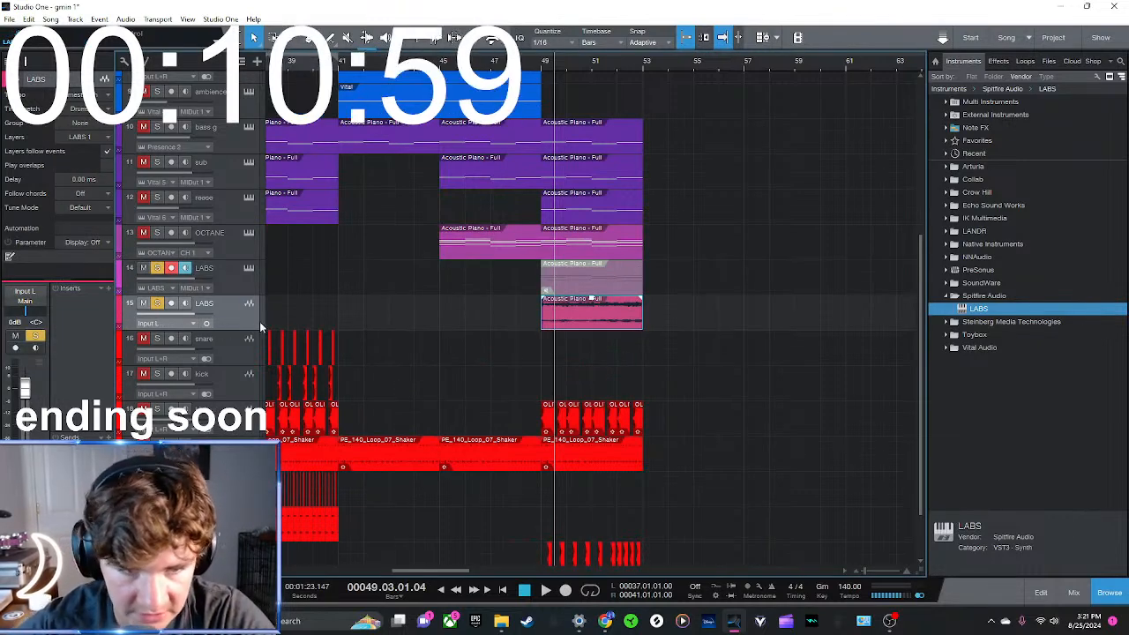
left_click(748, 309)
left_click(586, 281)
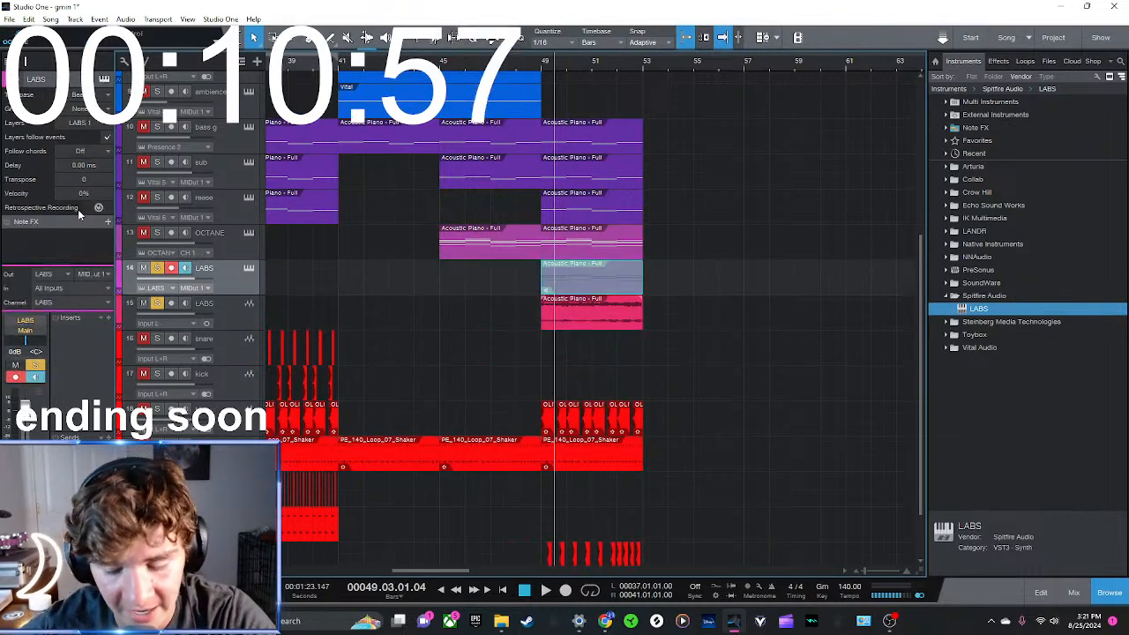
key("Delete")
key("Delete")
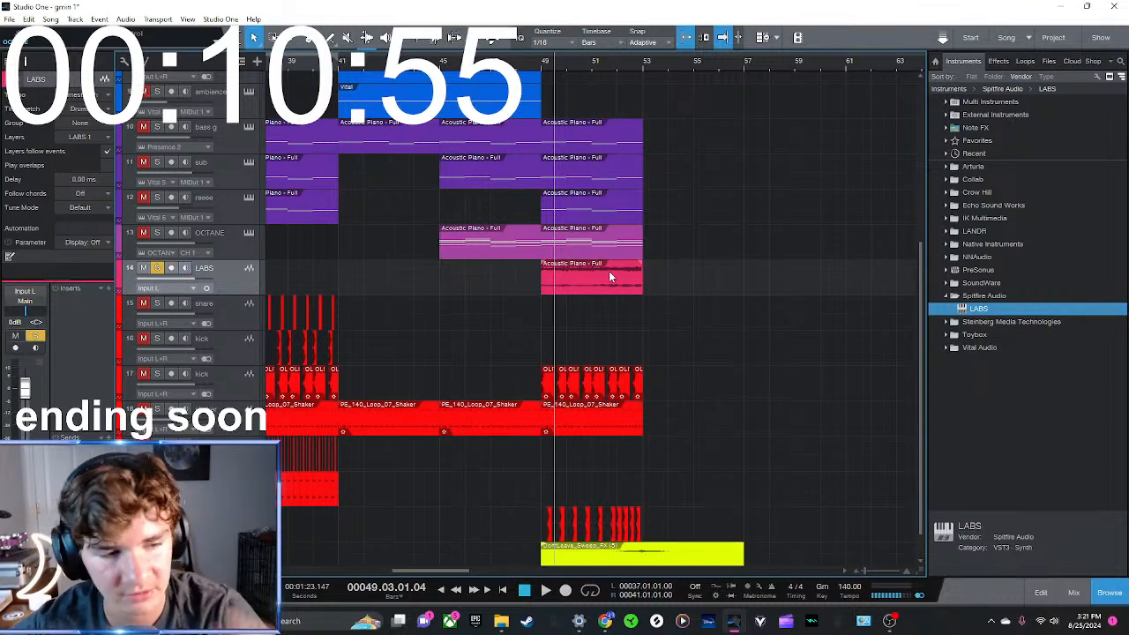
Colour the LABS and OCTANE tracks blue to match the melodic tracks
left_click(120, 269)
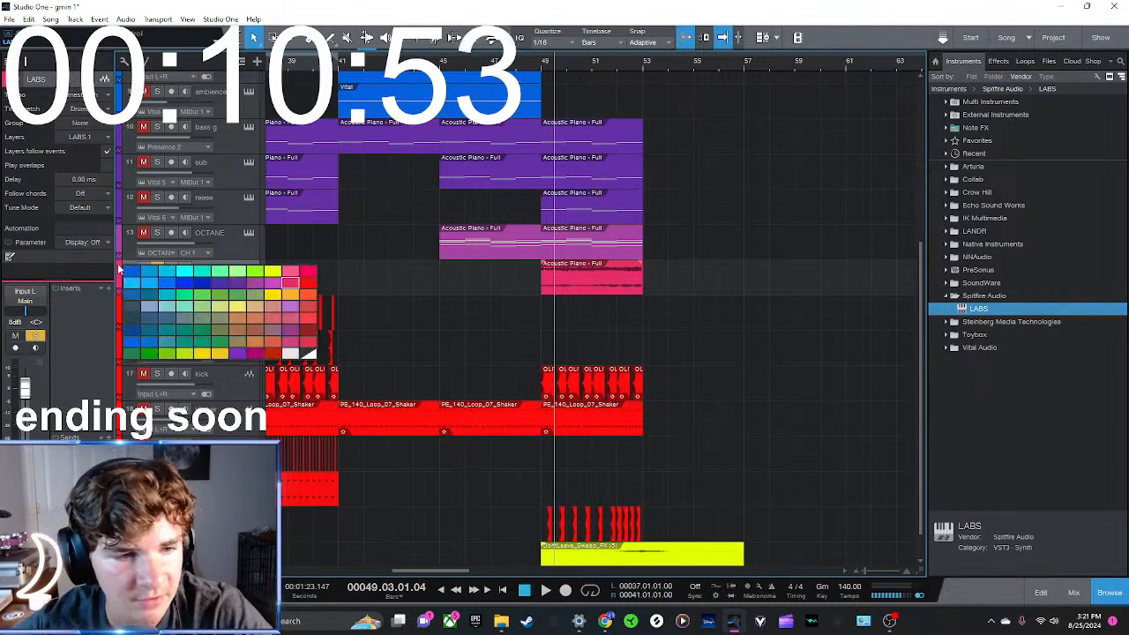
left_click(130, 273)
left_click(120, 232)
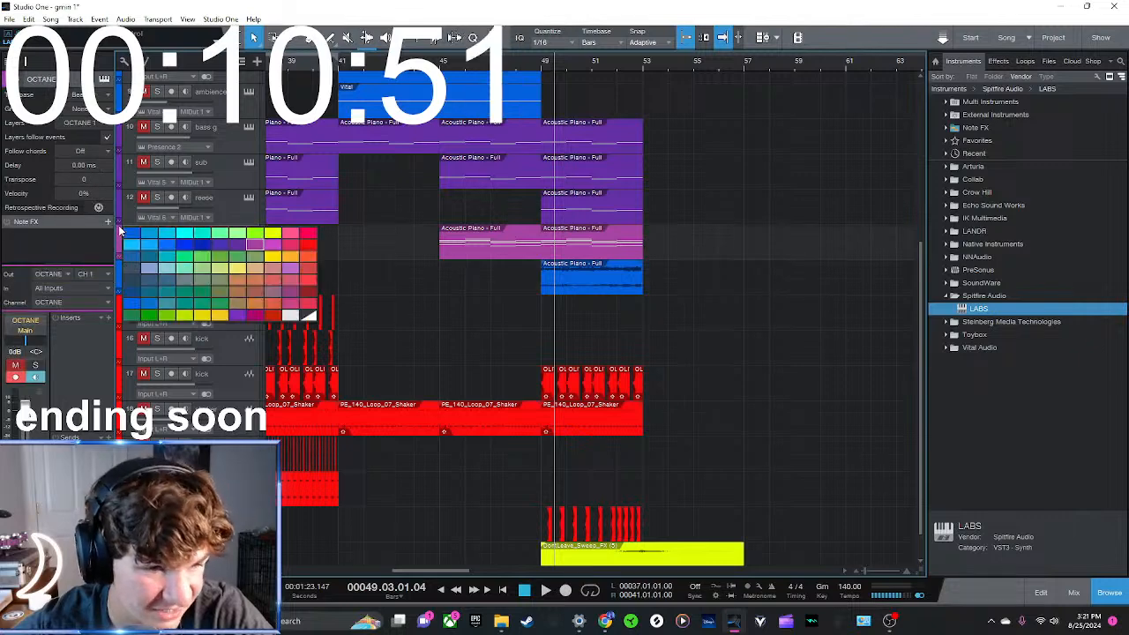
left_click(130, 235)
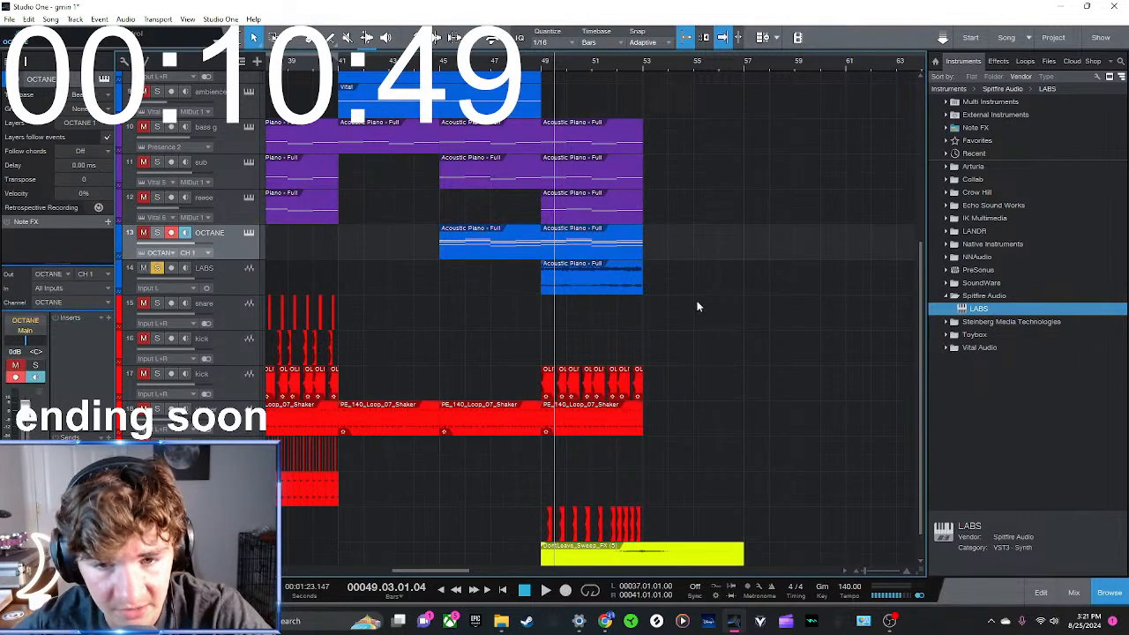
Take the LABS track off solo, solo the OCTANE track and play it from bar 49
left_click(547, 67)
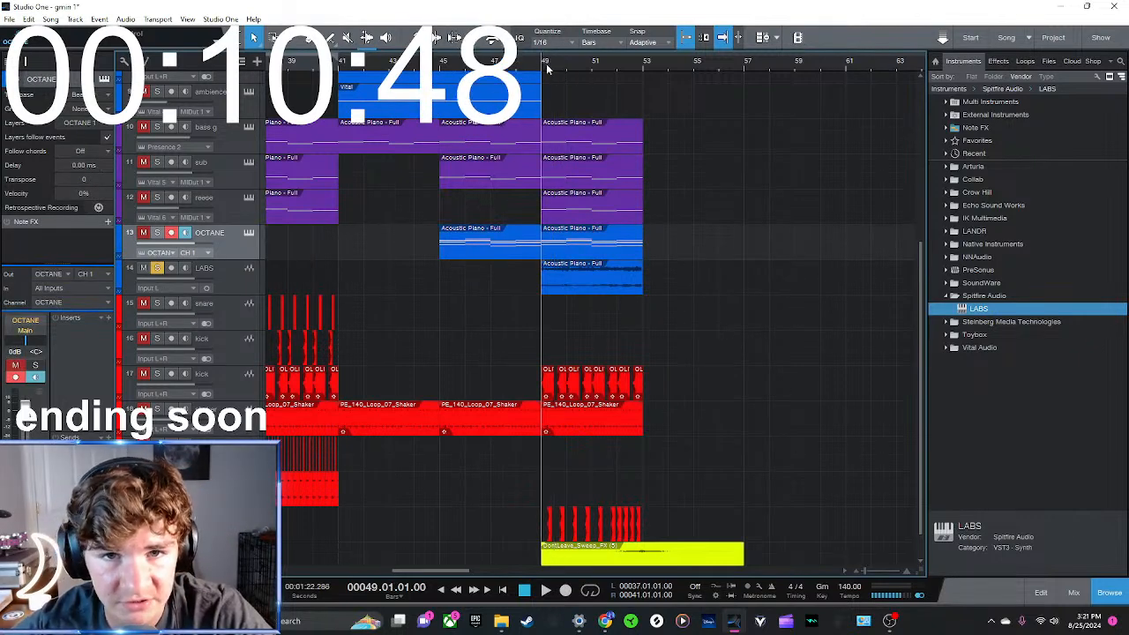
left_click(158, 234)
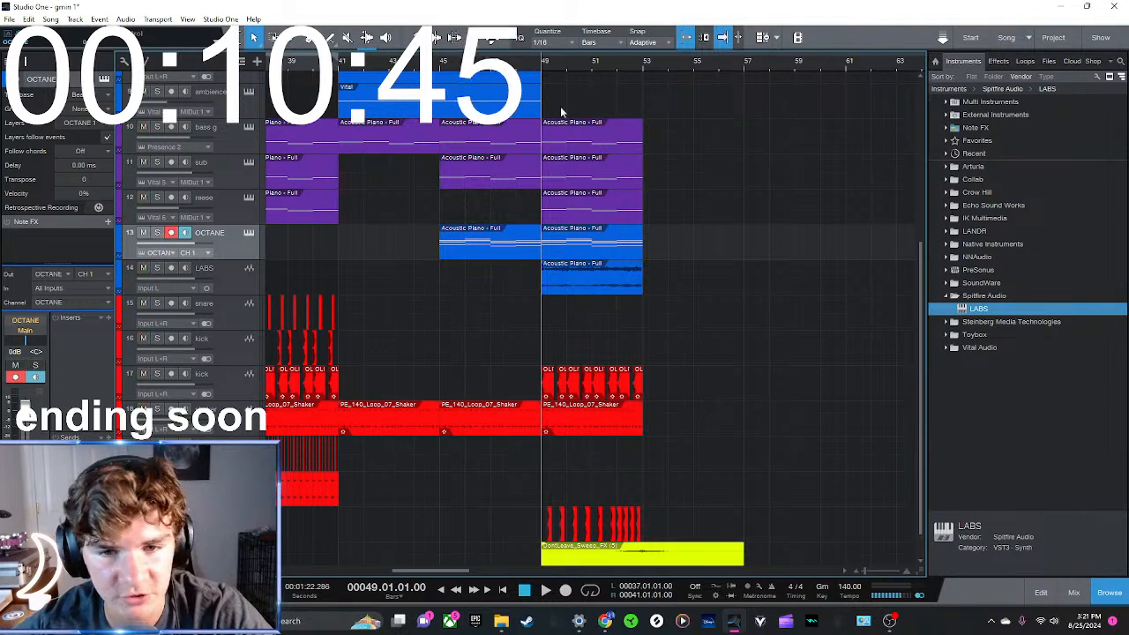
key("space")
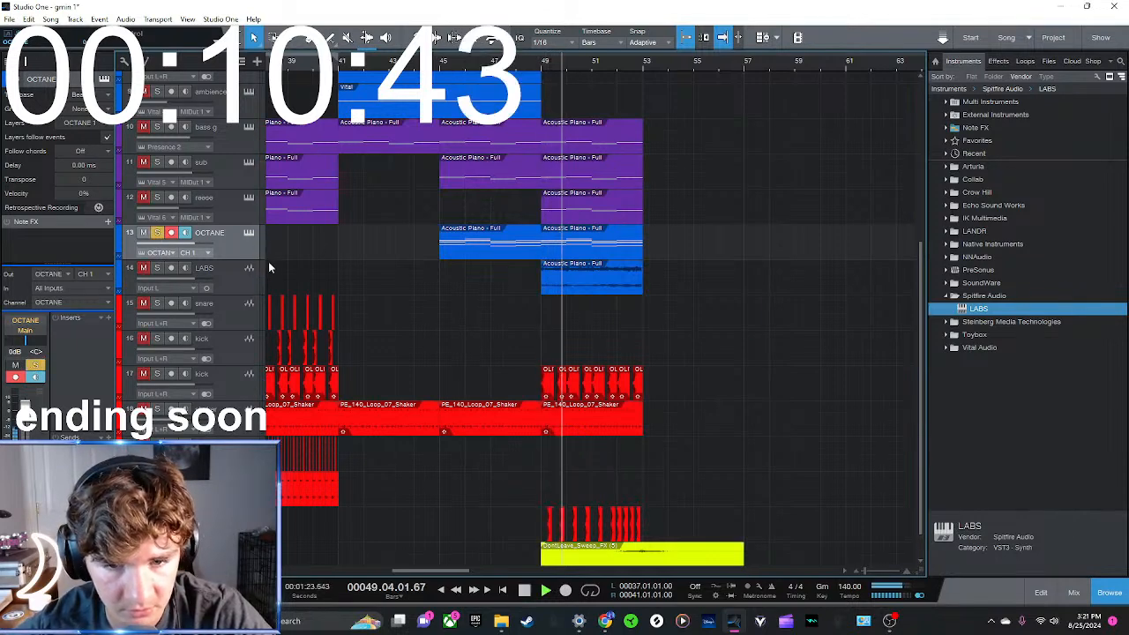
Solo the LABS track and insert a kHs Filter on it as a low-pass, adjusting the cutoff
left_click(256, 265)
left_click(229, 251)
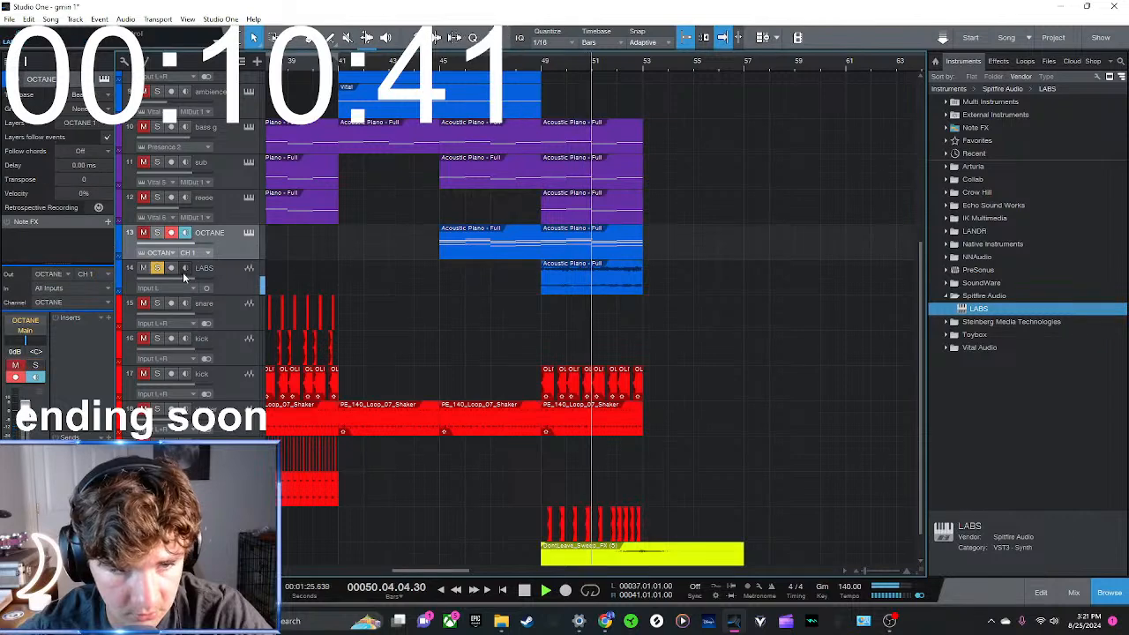
left_click(999, 61)
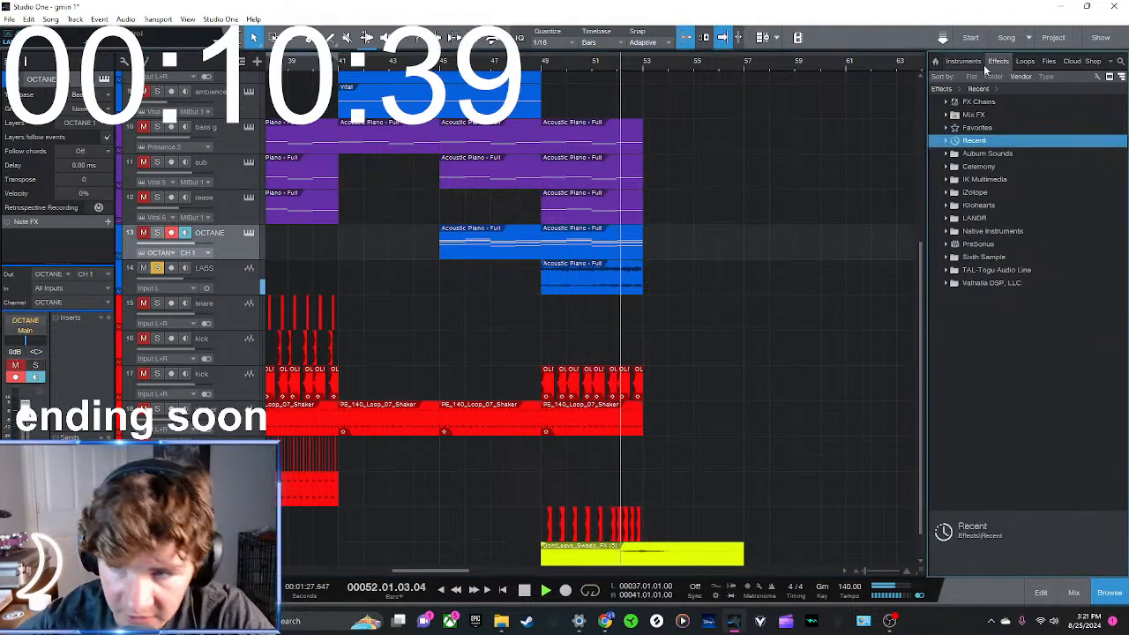
left_click_drag(979, 153, 630, 278)
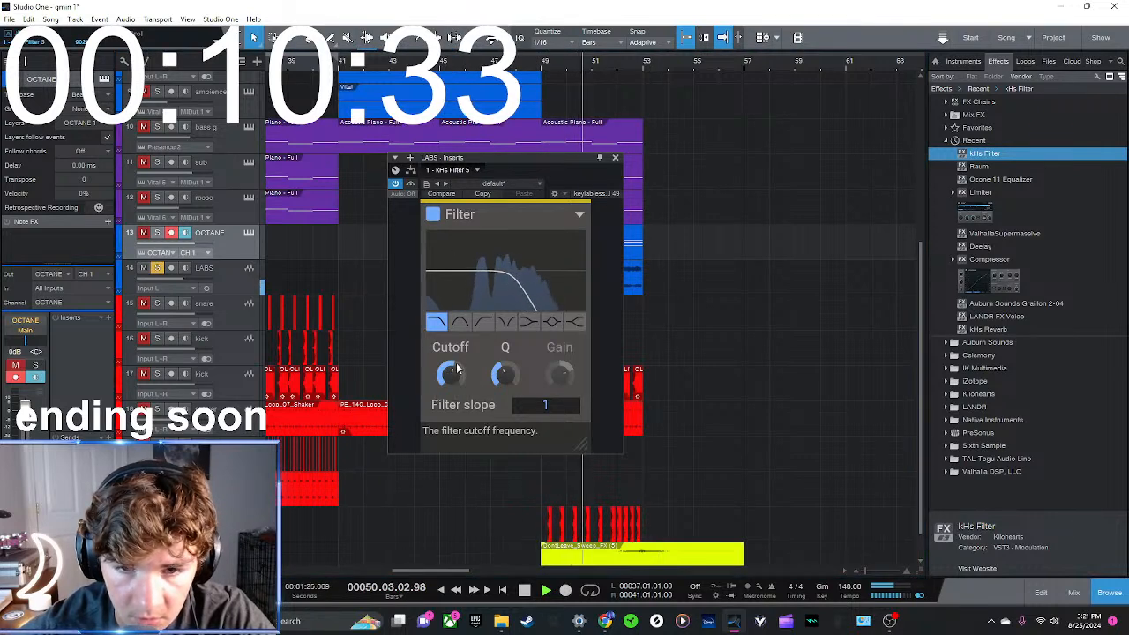
left_click(616, 159)
Add a Raum reverb at 24% mix to the LABS track, unsolo the track and stop playback
left_click_drag(979, 166, 609, 268)
left_click_drag(570, 322, 569, 318)
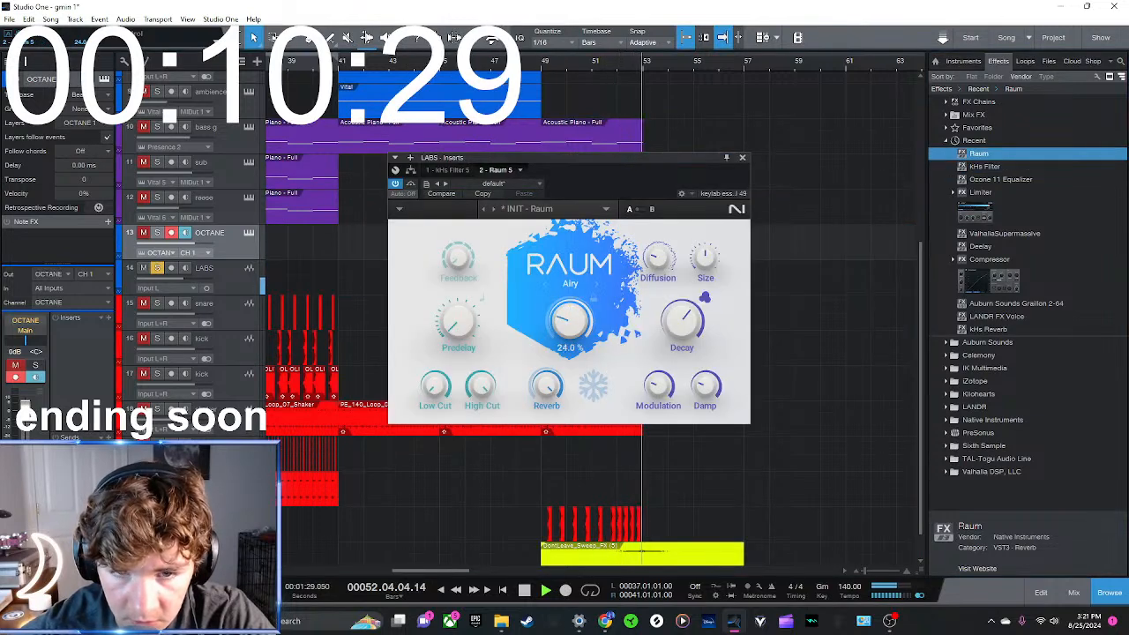
left_click(742, 157)
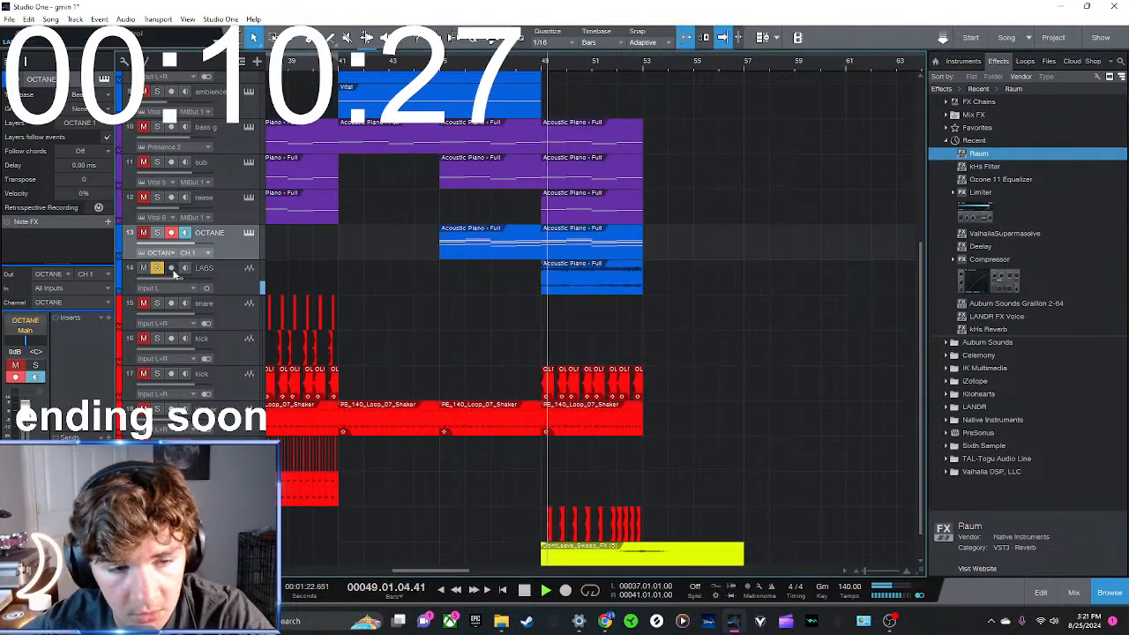
key("space")
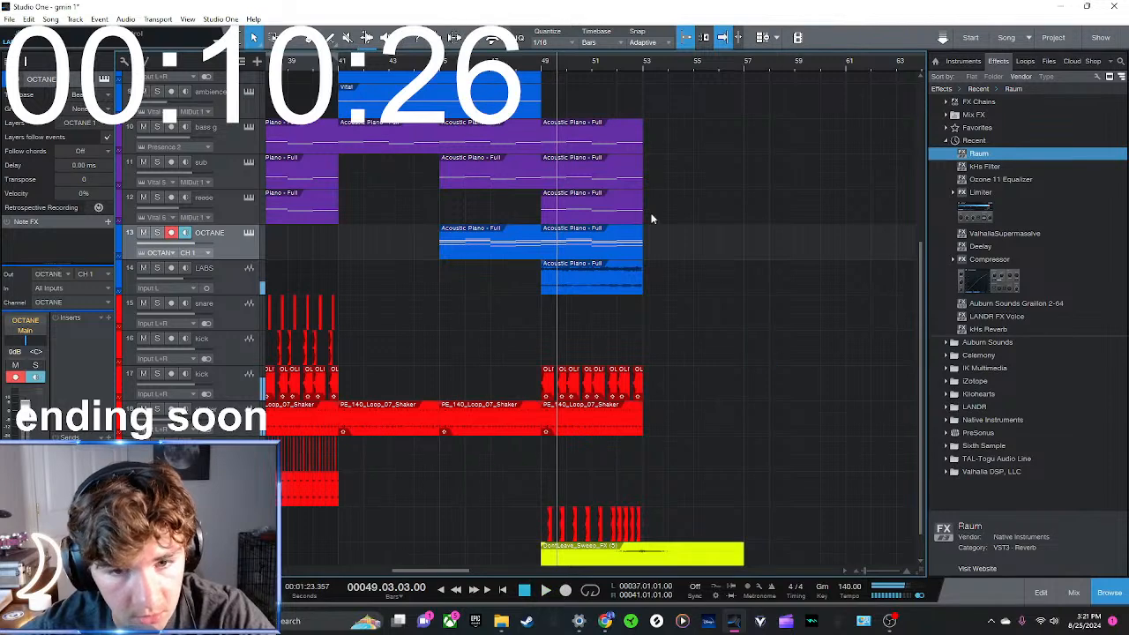
Rename the OCTANE track to brass and the LABS track to strings
double_click(204, 233)
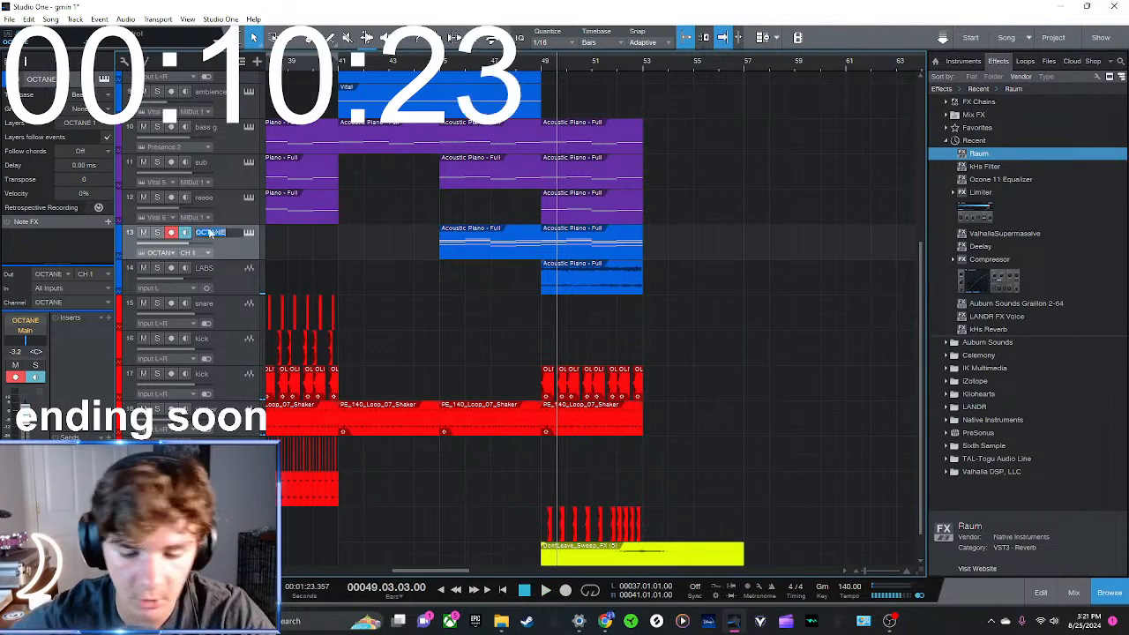
double_click(207, 268)
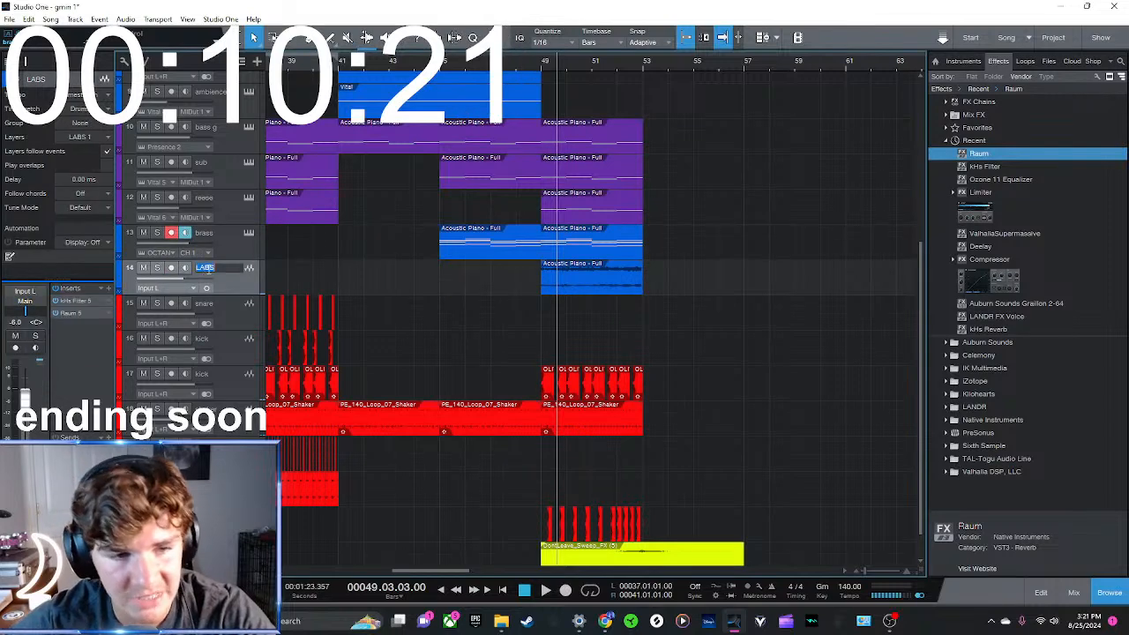
type("str")
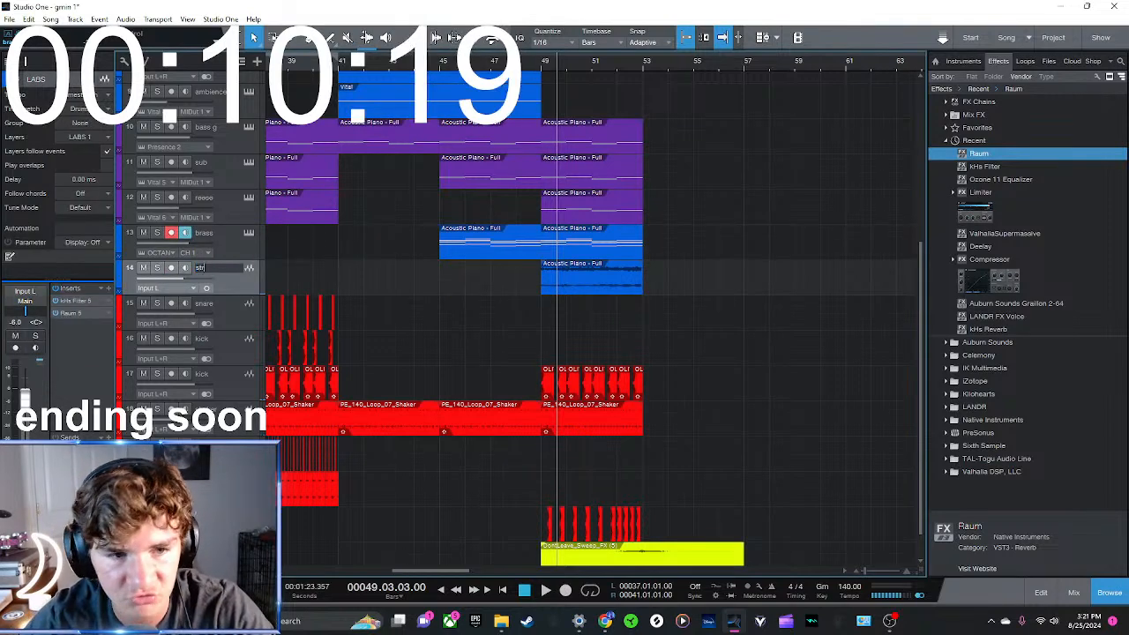
type("ings")
key("Return")
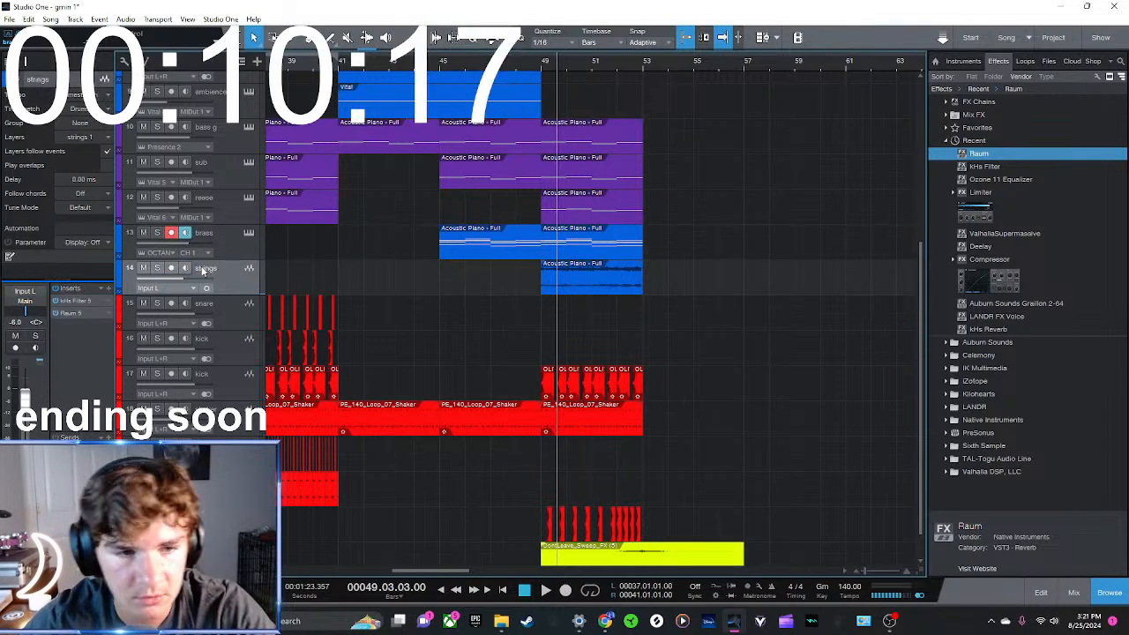
Play the arrangement from bar 41 to about bar 45
left_click(343, 60)
key("space")
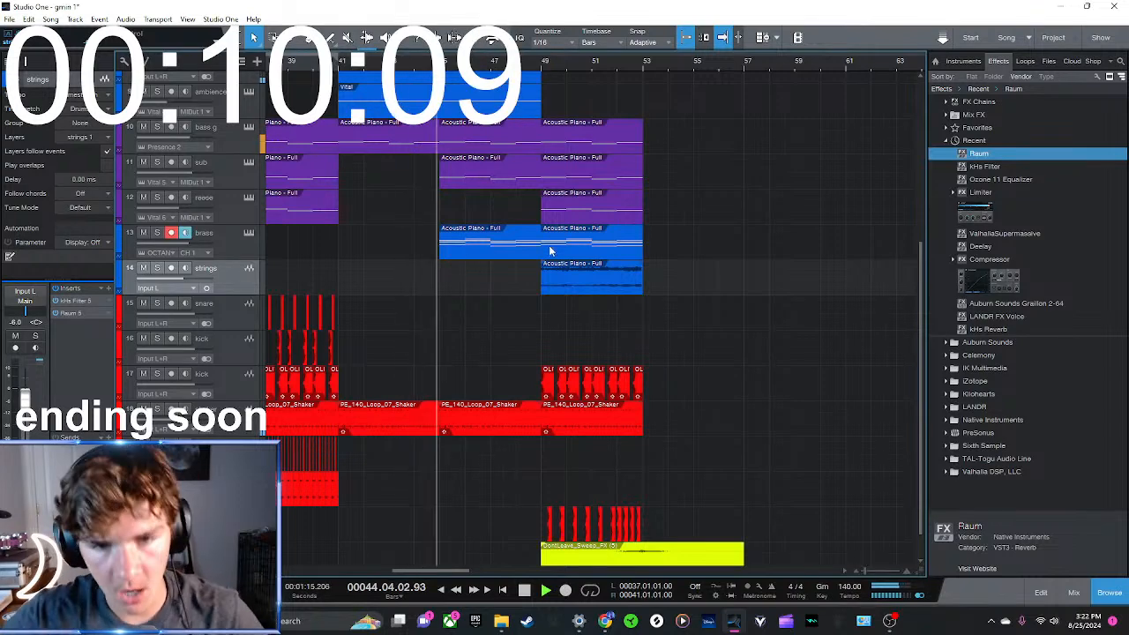
key("space")
Split both ambience clips at bar 45 and move all clips of the bar 49 section to bar 53
scroll(561, 255, "down", 1)
left_click_drag(779, 536, 434, 12)
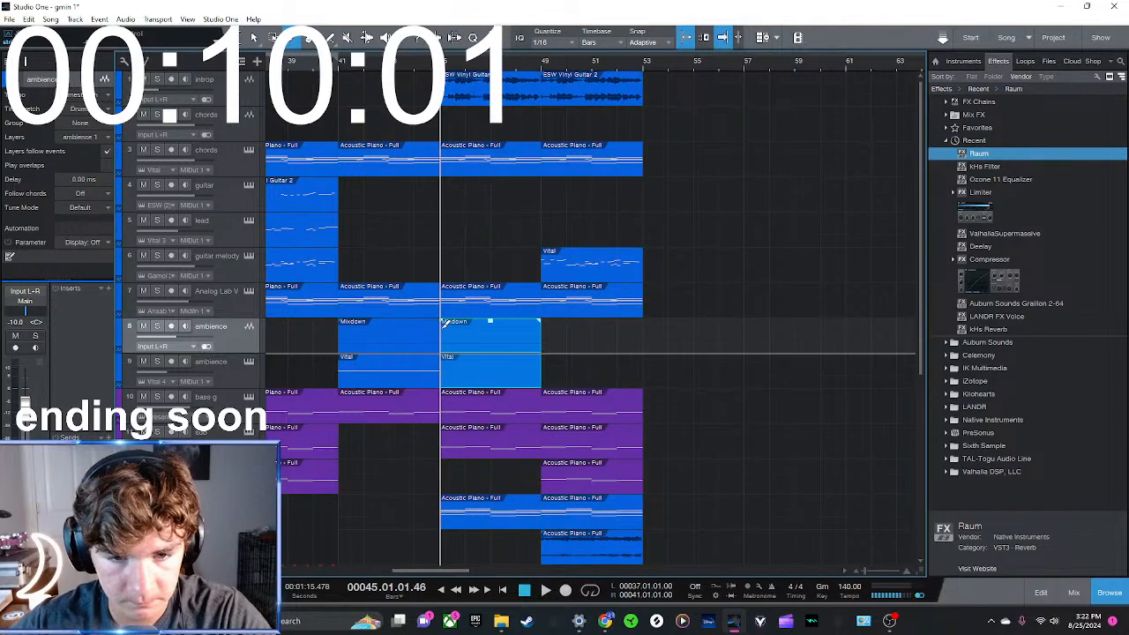
scroll(556, 415, "down", 8)
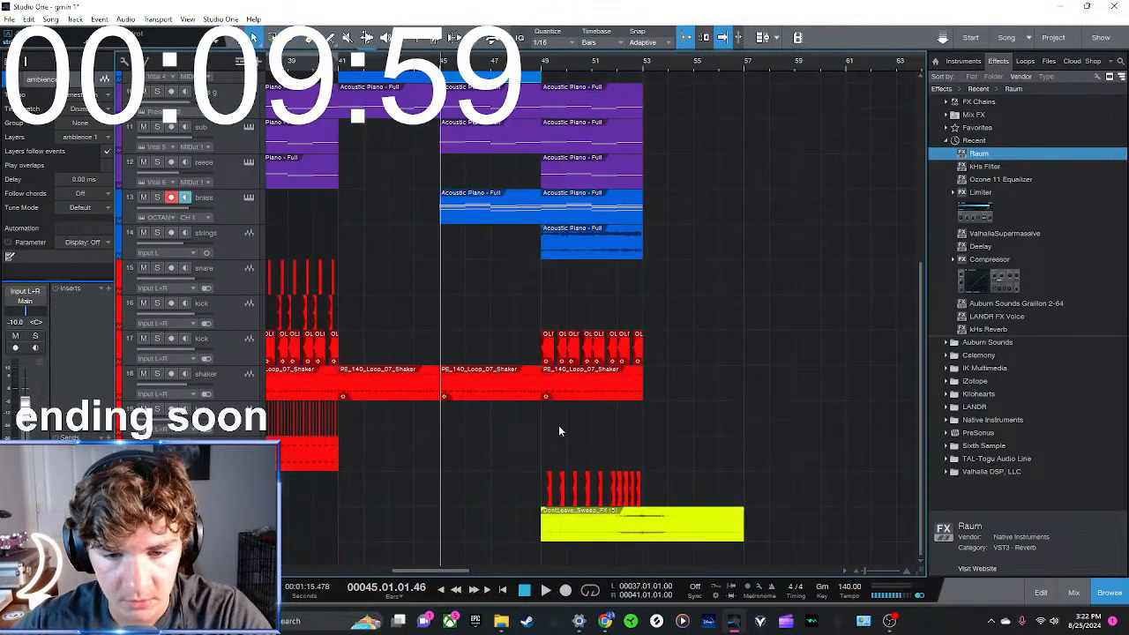
left_click_drag(781, 541, 544, 15)
left_click_drag(572, 86, 674, 90)
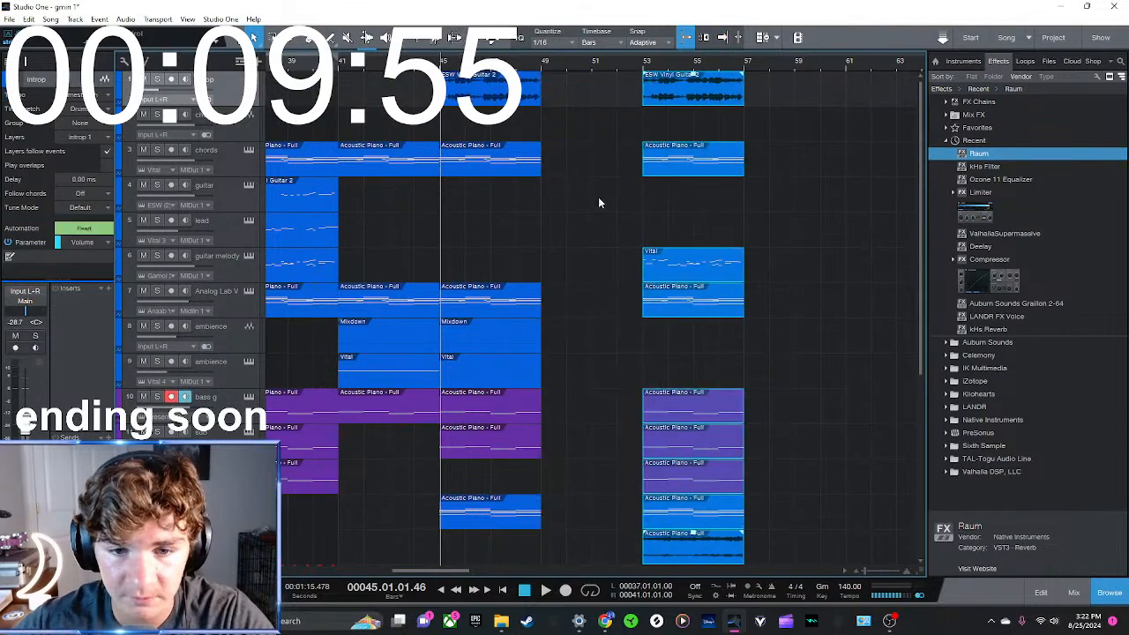
Duplicate the clips of the bar 45 to 49 section into the gap at bar 49
scroll(599, 388, "down", 8)
left_click_drag(580, 468, 435, 5)
key("d")
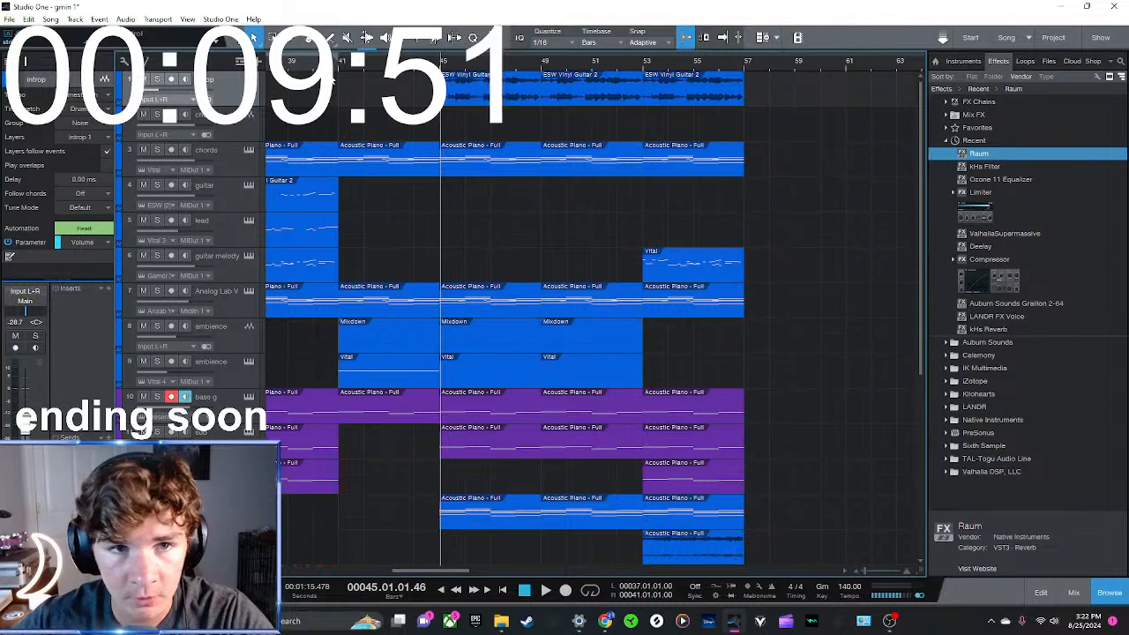
Play the extended section from bar 41 to the end at bar 57
left_click(336, 68)
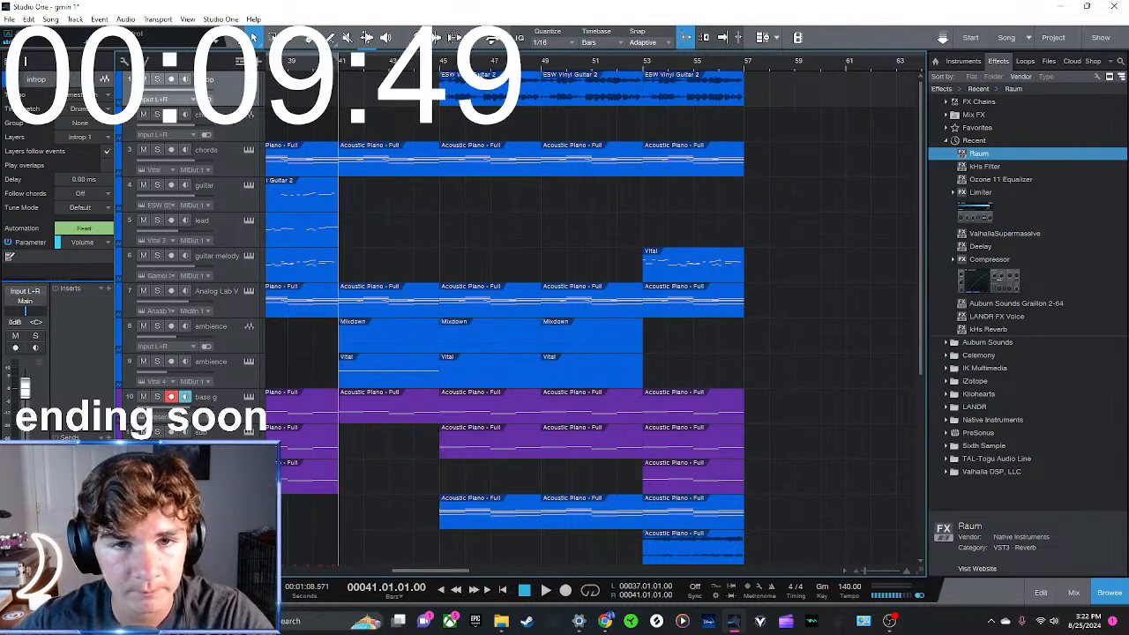
scroll(468, 62, "down", 3)
key("space")
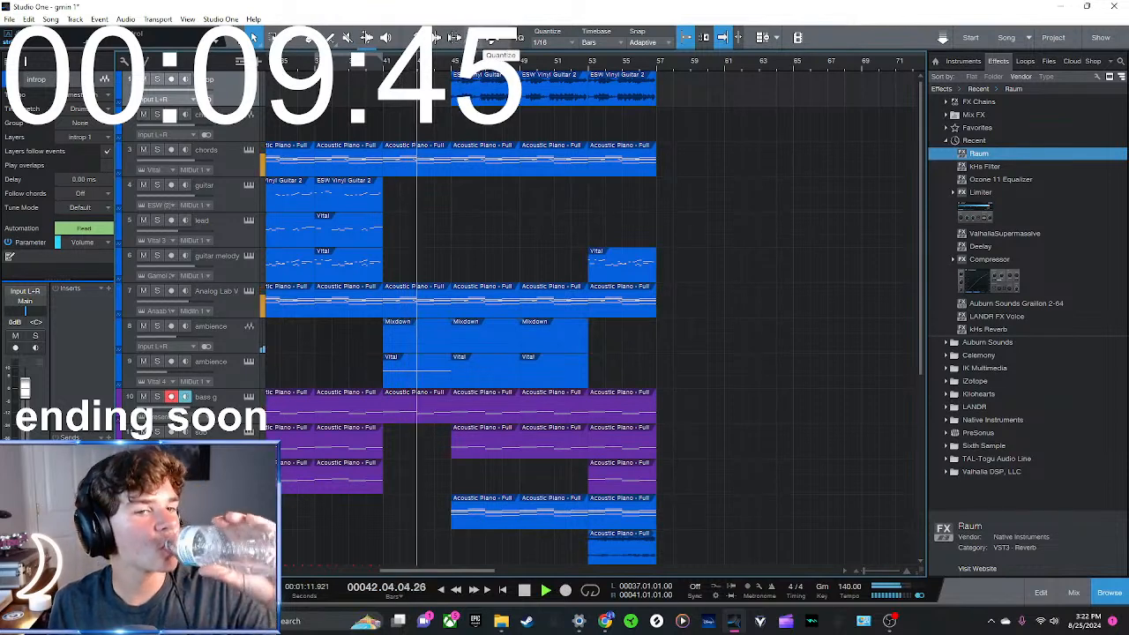
key("shift+w")
key("shift+w")
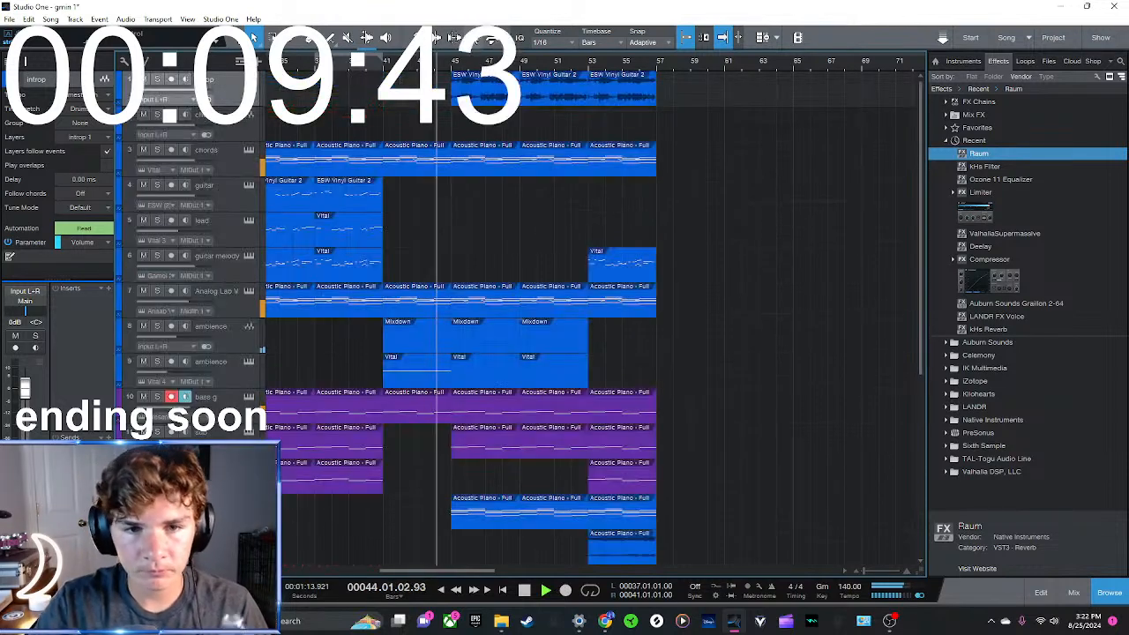
key("shift+w")
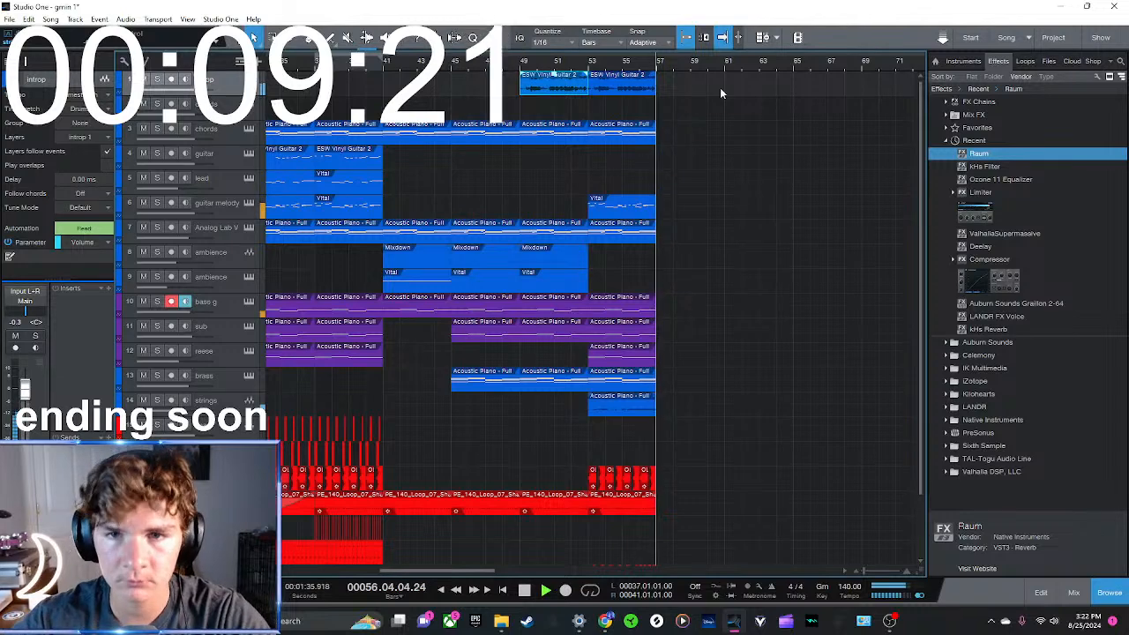
scroll(637, 213, "down", 3)
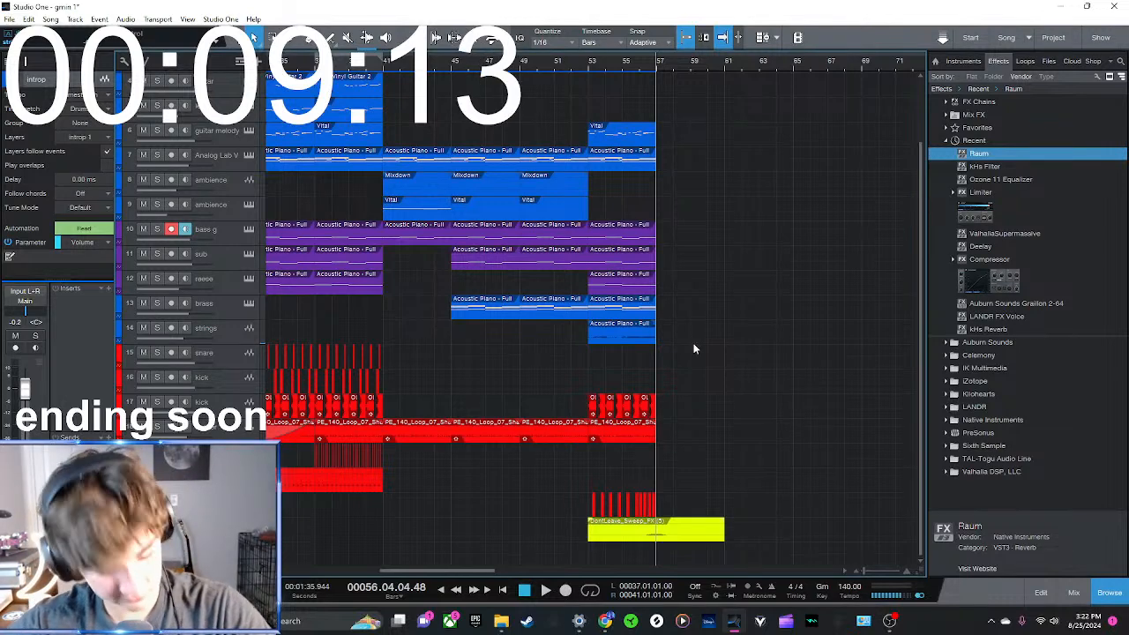
Merge the three clips on the lower ambience instrument track, from bar 41 to 53, into one clip
left_click(388, 67)
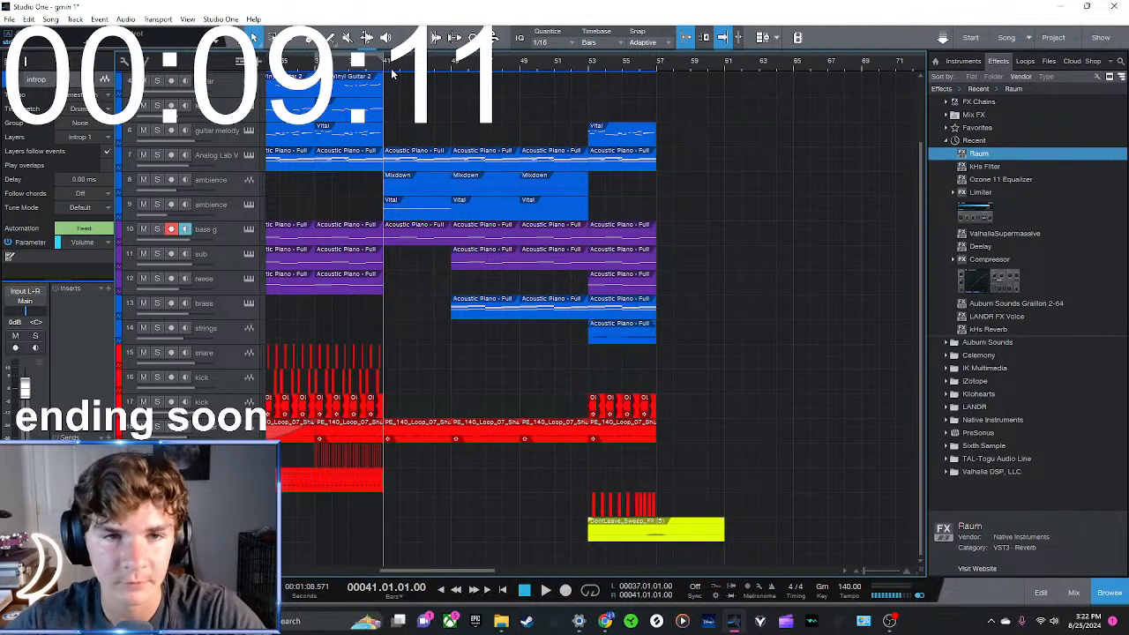
scroll(565, 416, "up", 2)
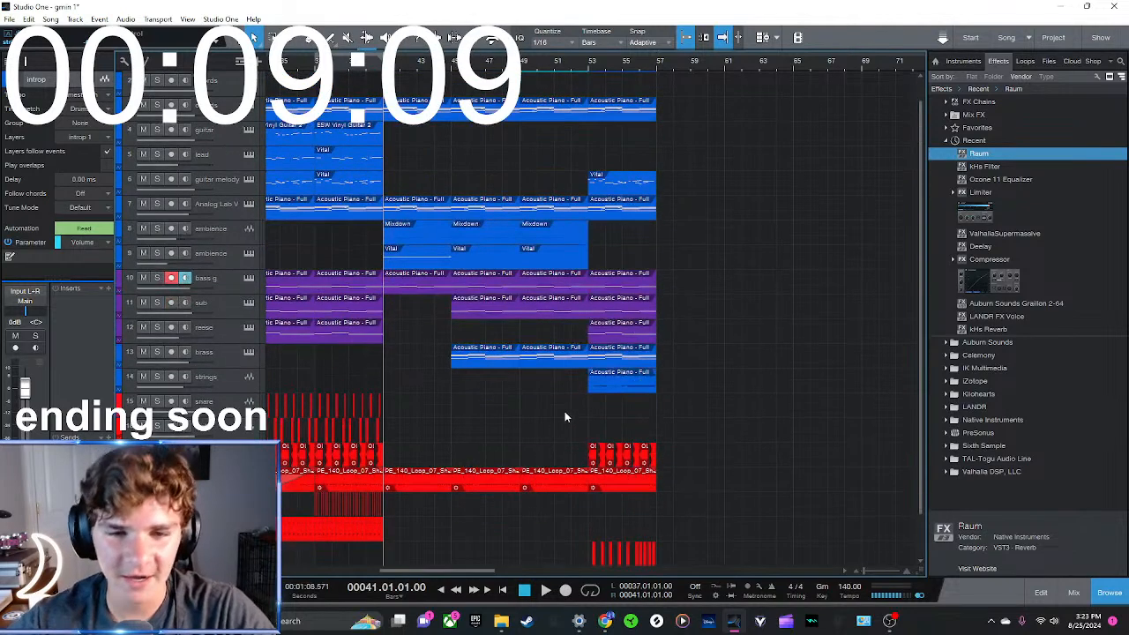
left_click(491, 263)
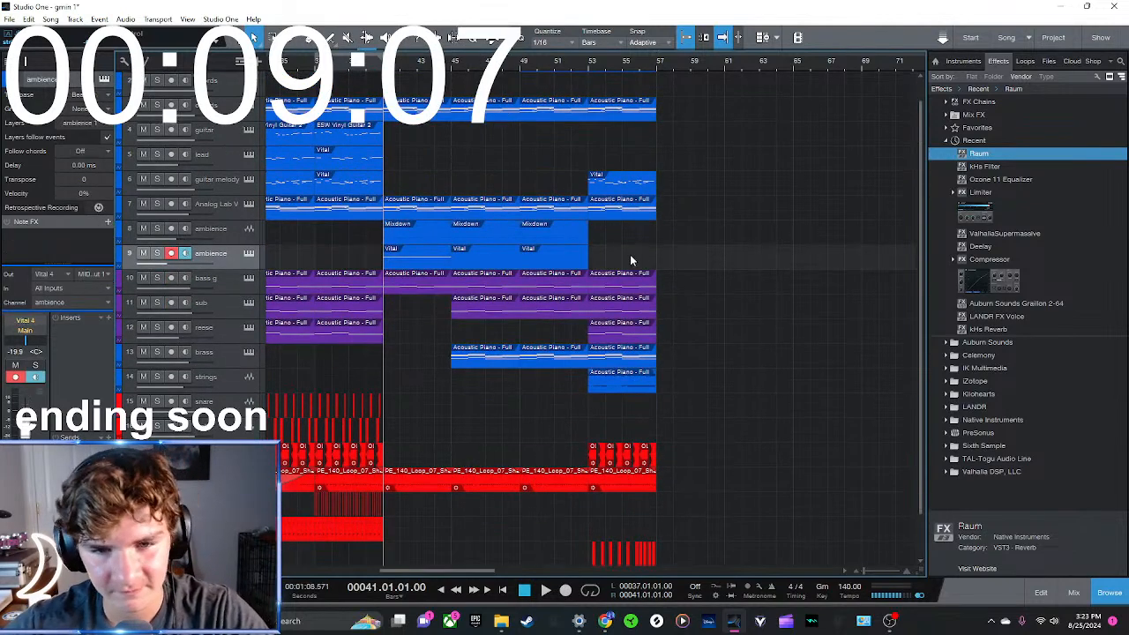
key("g")
left_click_drag(606, 261, 416, 255)
key("g")
Lengthen the sustained G3 note in the merged ambience clip to reach the clip's end at bar 53
double_click(490, 256)
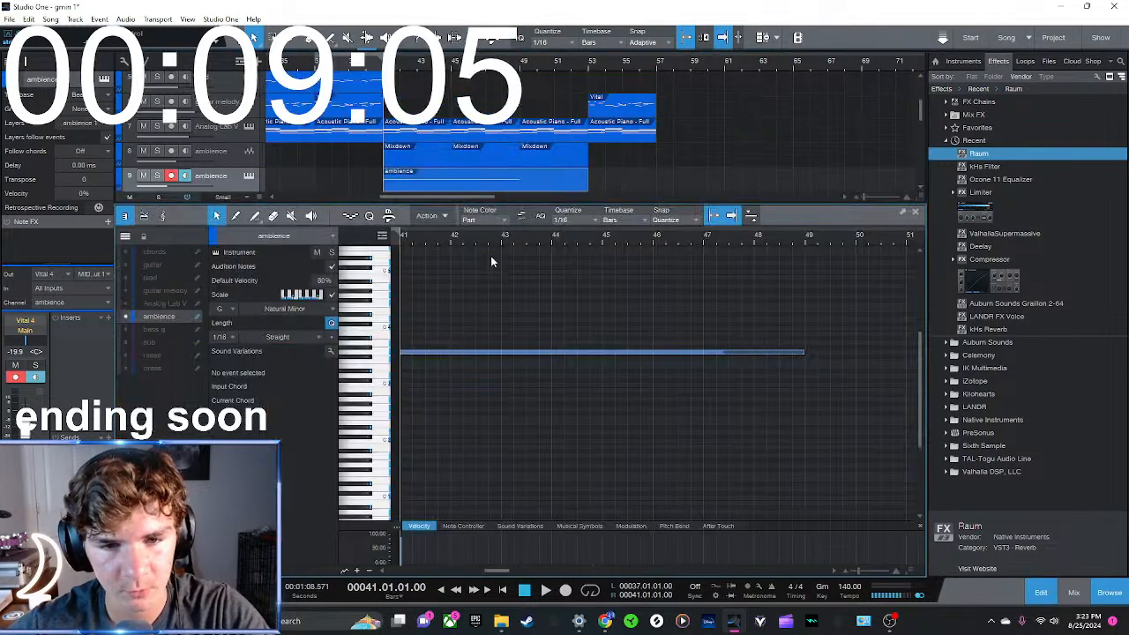
scroll(794, 335, "down", 3)
left_click_drag(685, 352, 732, 360)
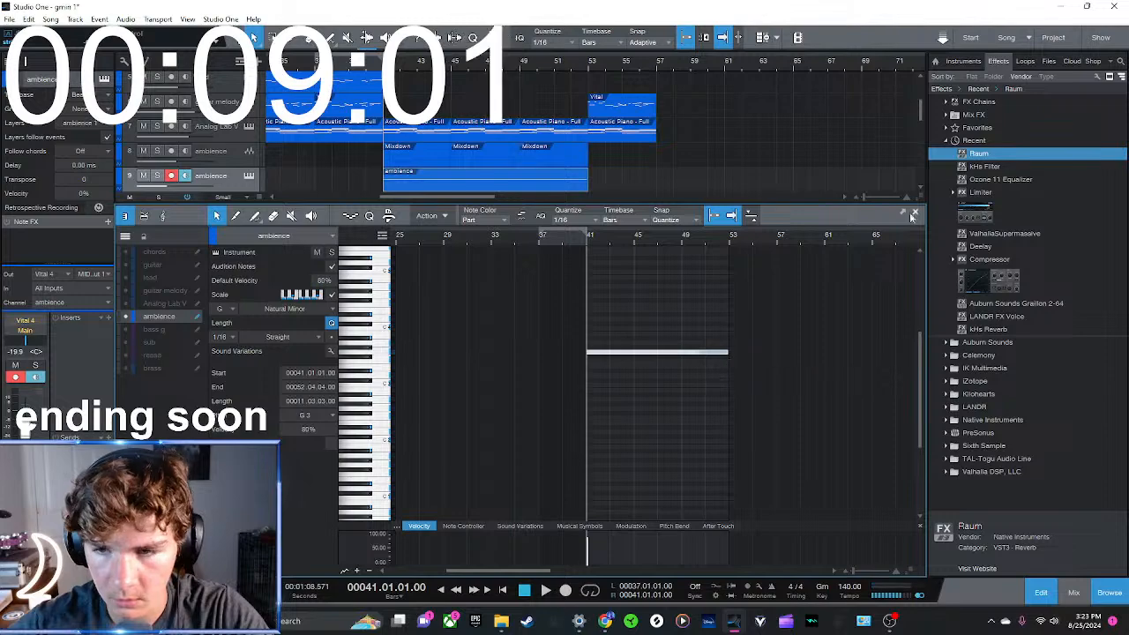
left_click(916, 214)
scroll(702, 399, "up", 2)
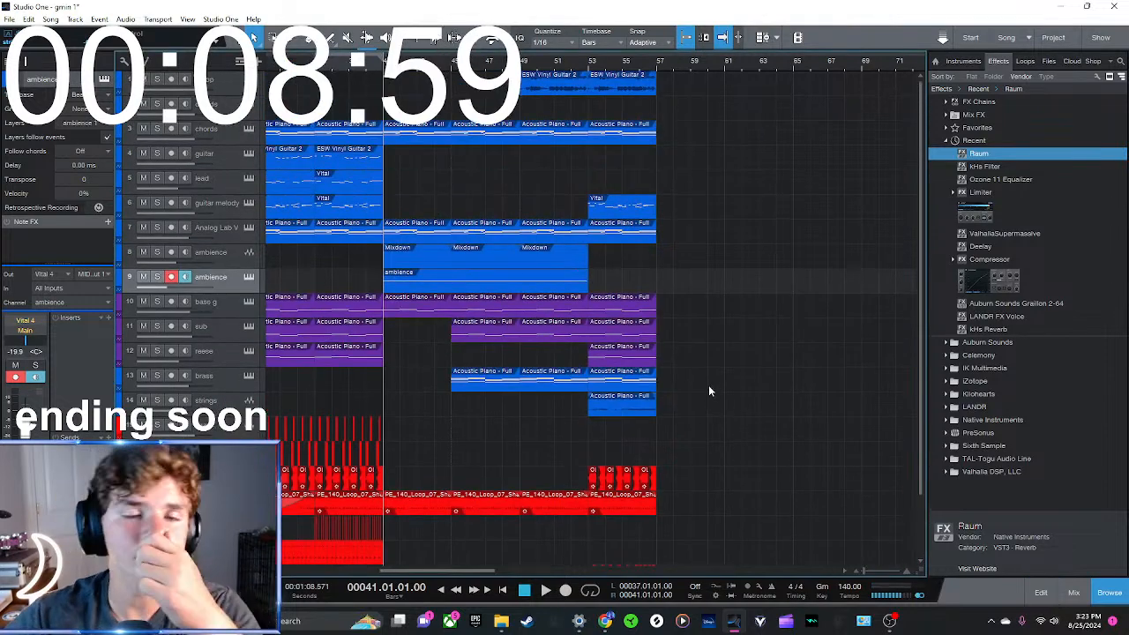
Review the layout of the whole arrangement, from the opening sections to the end at bar 57
scroll(490, 253, "down", 2)
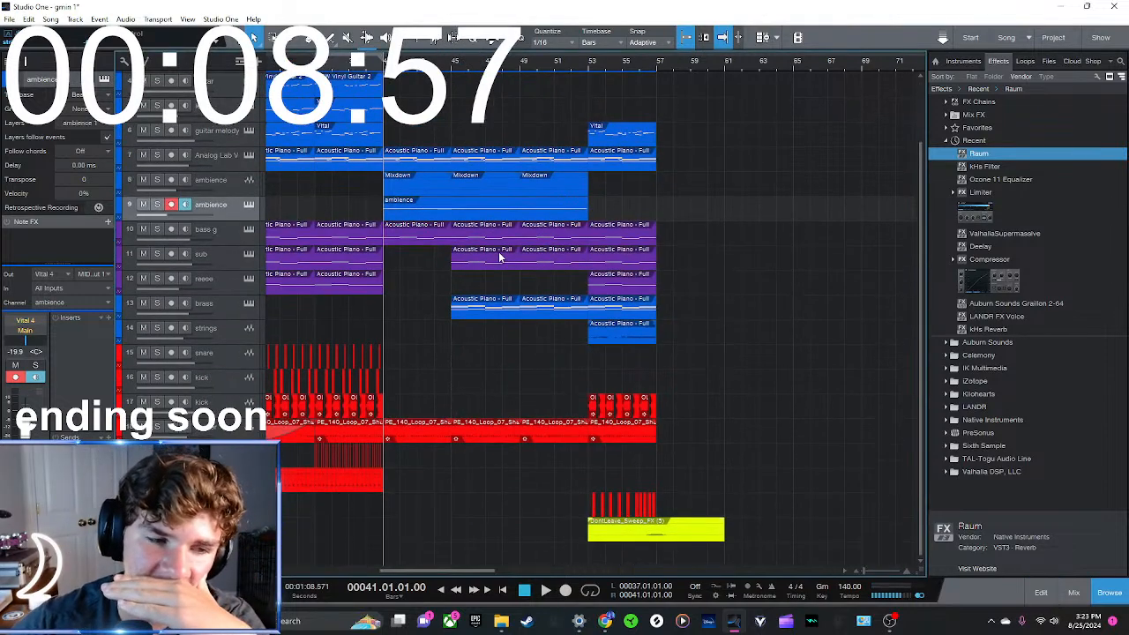
scroll(438, 404, "down", 5)
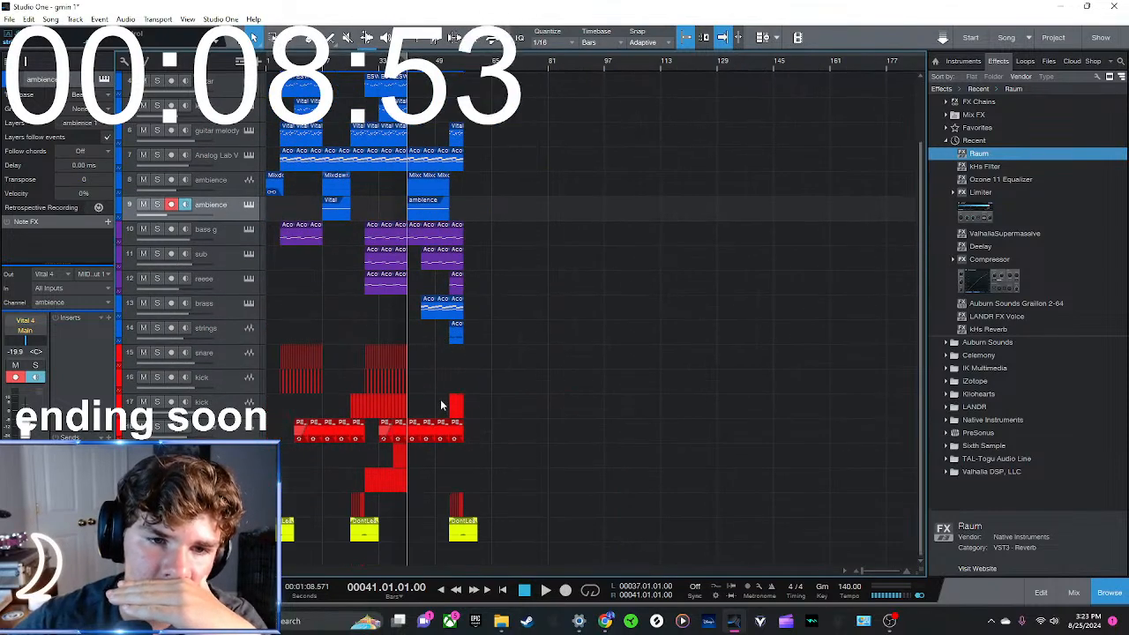
scroll(442, 404, "up", 3)
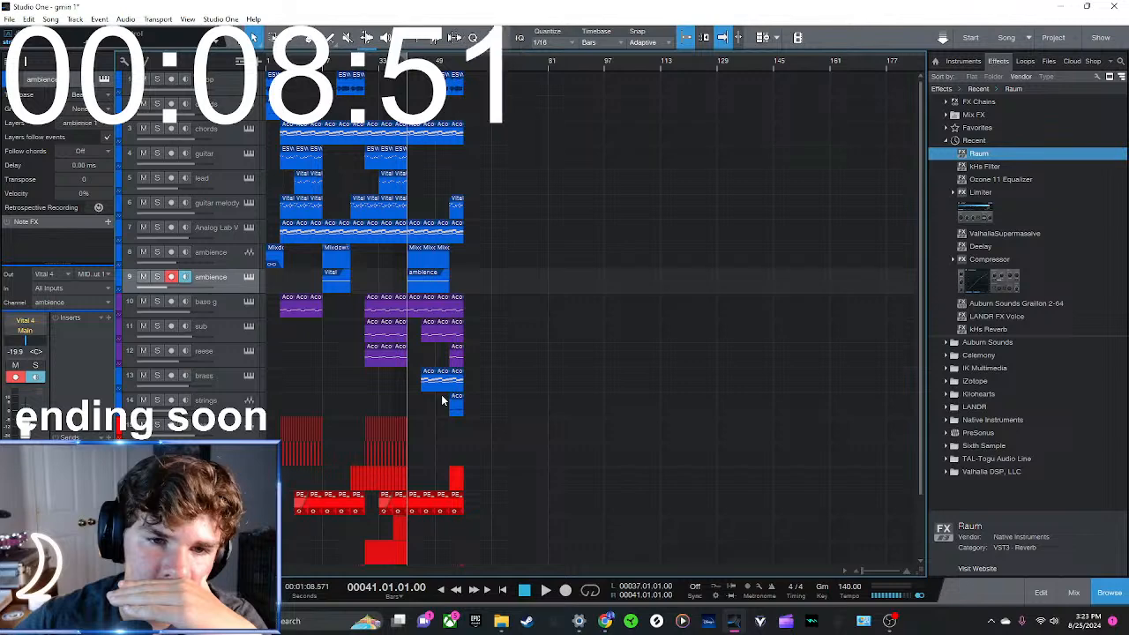
scroll(443, 401, "down", 3)
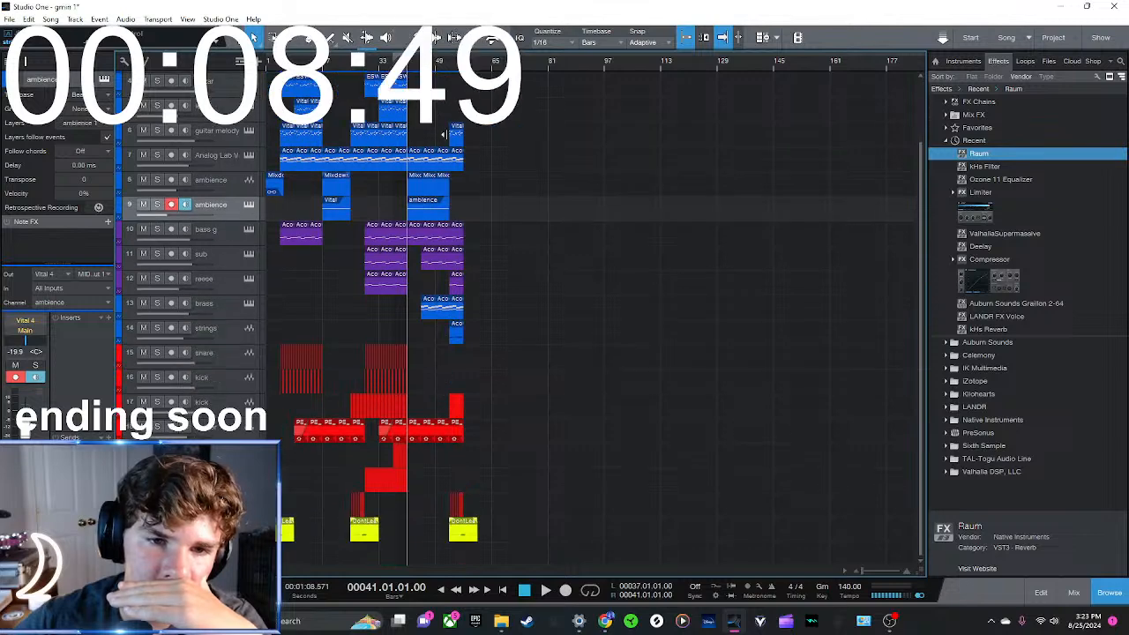
left_click_drag(413, 62, 413, 123)
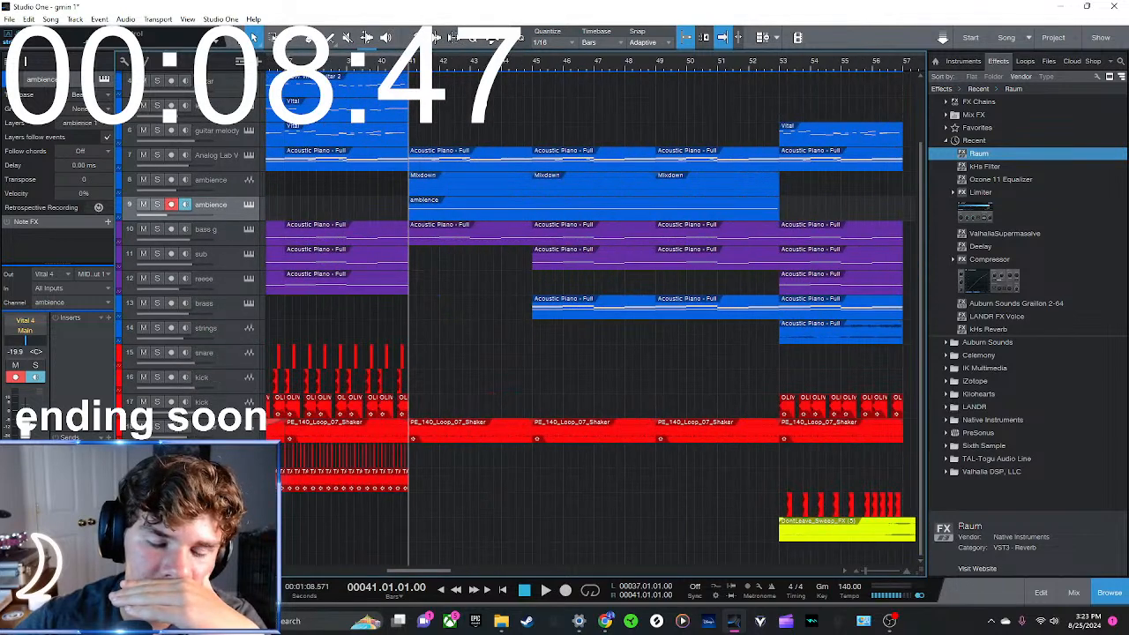
left_click(550, 66)
mouse_move(594, 57)
left_mouse_down()
mouse_move(550, 59)
mouse_move(597, 59)
mouse_move(581, 46)
left_mouse_up()
left_click_drag(724, 67, 554, 73)
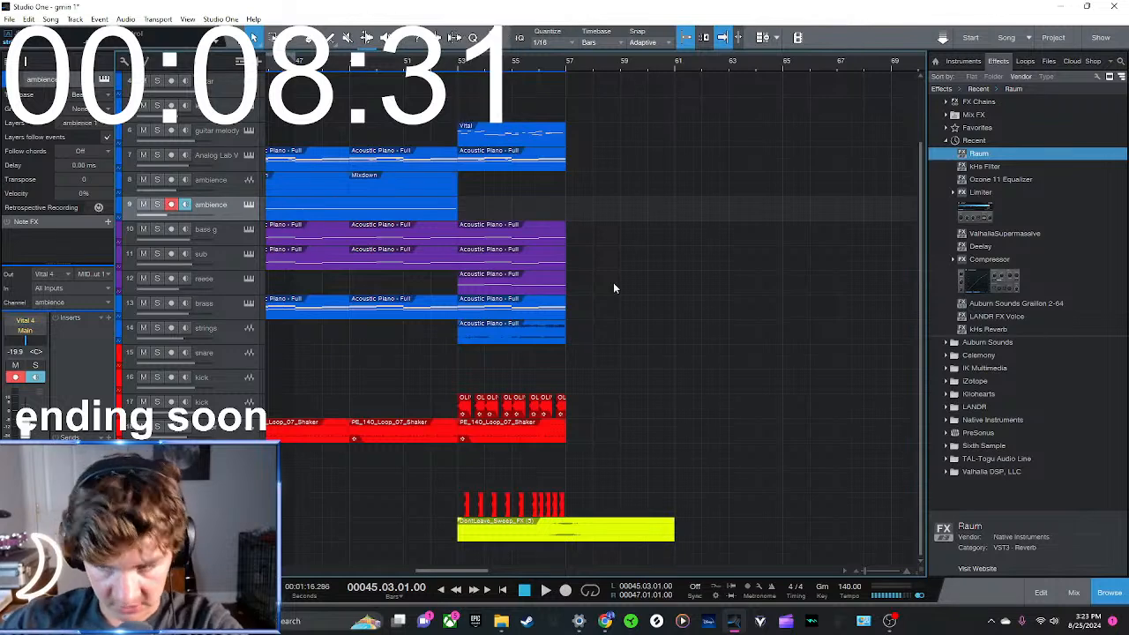
Duplicate the Analog Lab V clip to bar 57 and start playback from bar 53
left_click(947, 141)
left_click_drag(599, 147, 556, 165)
key("d")
left_click(556, 94)
left_click(459, 62)
key("space")
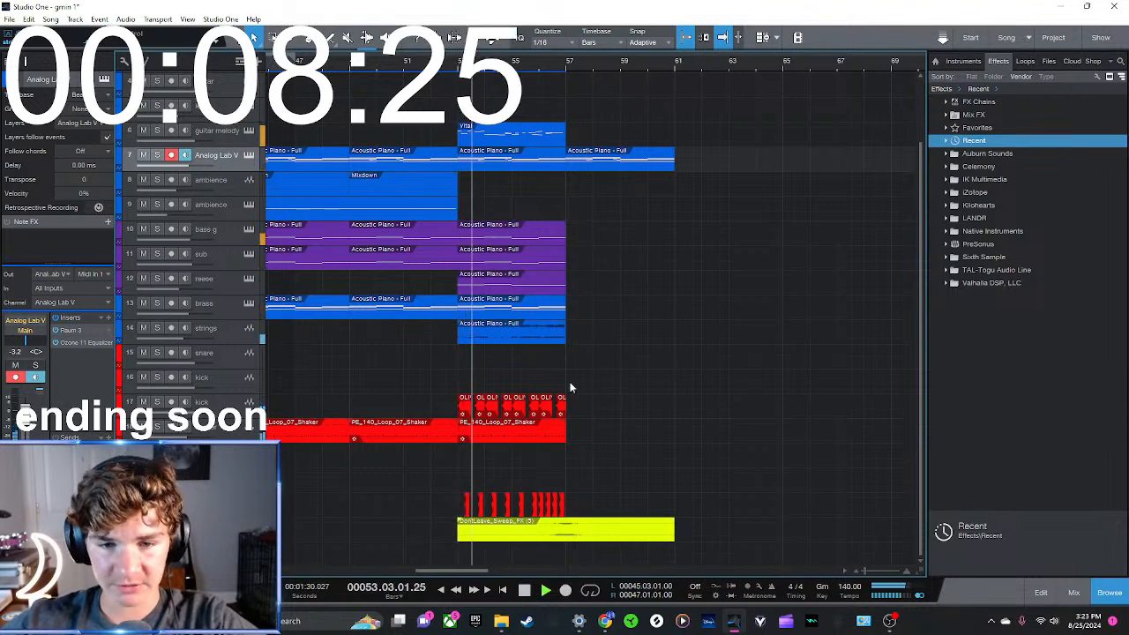
Duplicate the bass g clip at bar 53 to bar 57
left_click(492, 338)
left_click(597, 297)
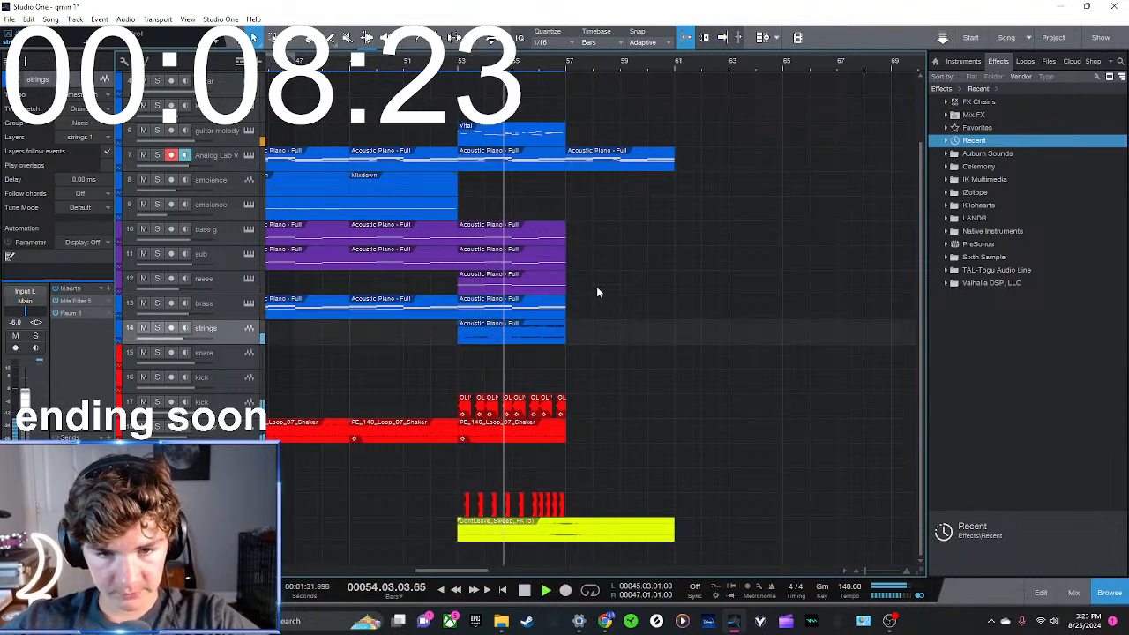
left_click(554, 232)
key("d")
left_click_drag(741, 271, 756, 295)
scroll(618, 331, "up", 3)
mouse_move(564, 84)
left_mouse_down()
mouse_move(539, 85)
mouse_move(566, 85)
left_mouse_up()
key("d")
key("Delete")
Stop playback and duplicate the Analog Lab V and bass g clips at bar 57 to bar 61
left_click(608, 98)
key("space")
left_click_drag(766, 333, 648, 221)
key("d")
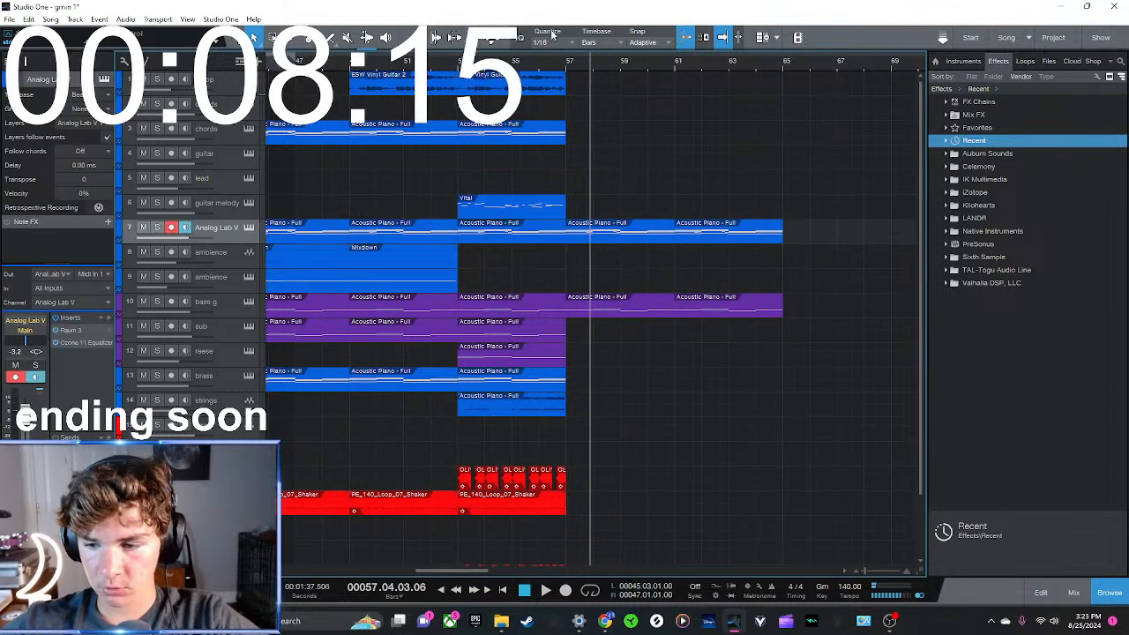
Play the build-up's ending from bar 55, then return the playhead to bar 53
left_click(510, 66)
scroll(553, 73, "up", 2)
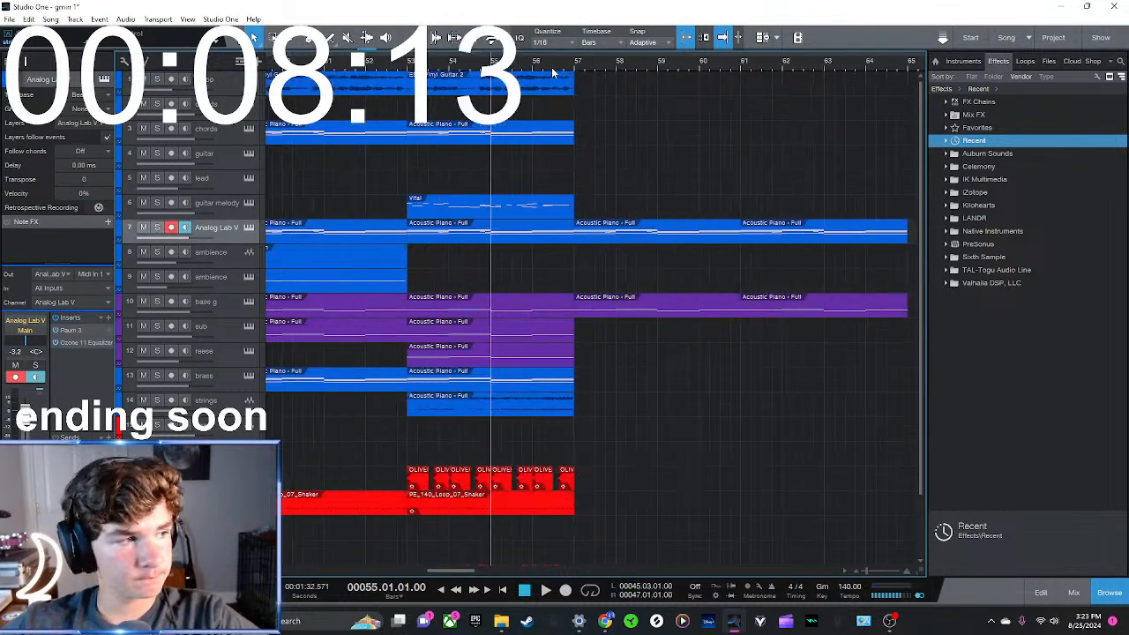
scroll(553, 72, "down", 2)
key("space")
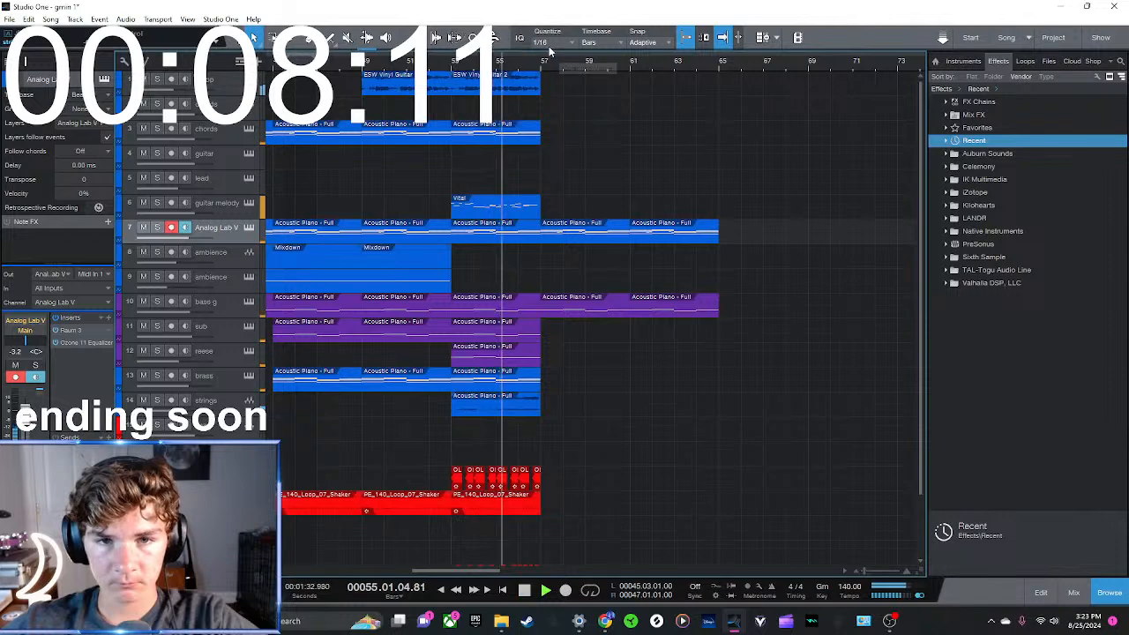
key("space")
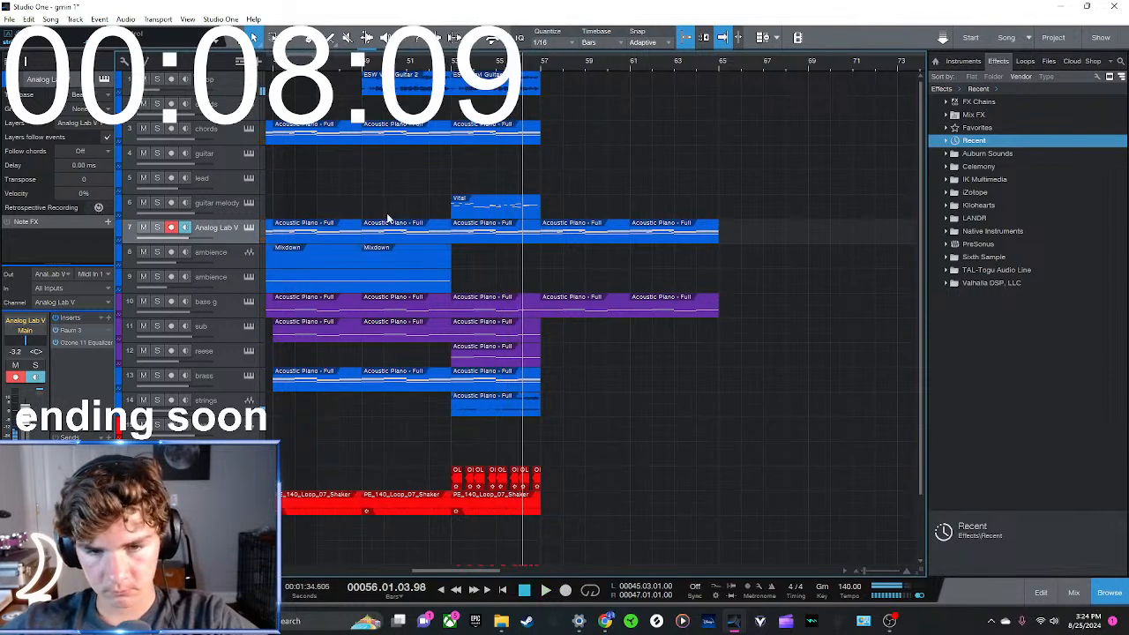
left_click(450, 68)
key("e")
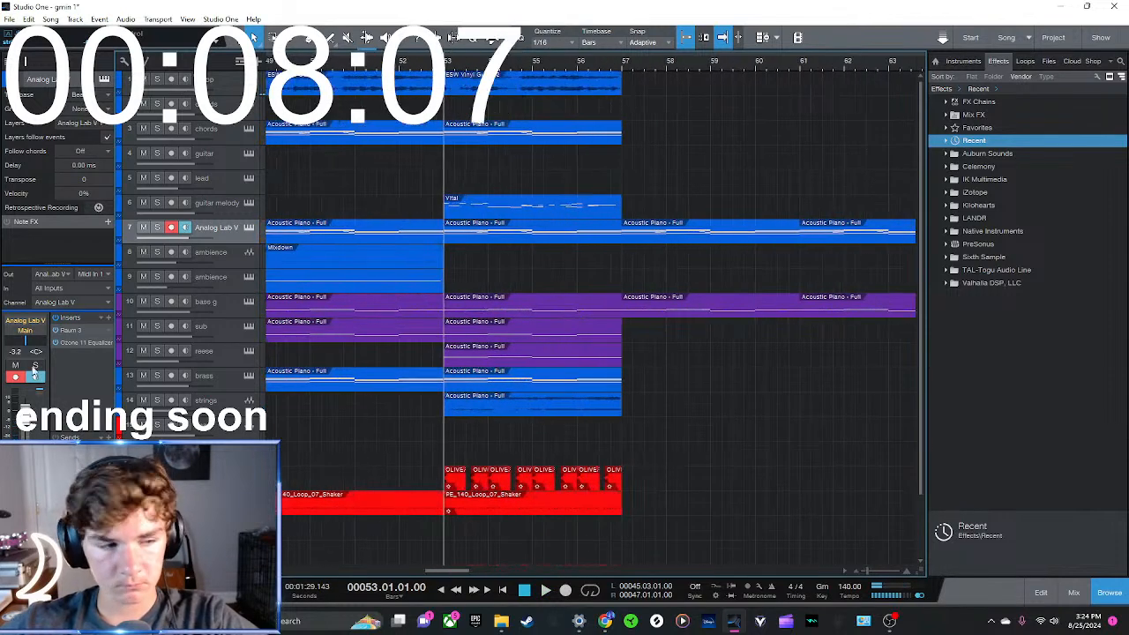